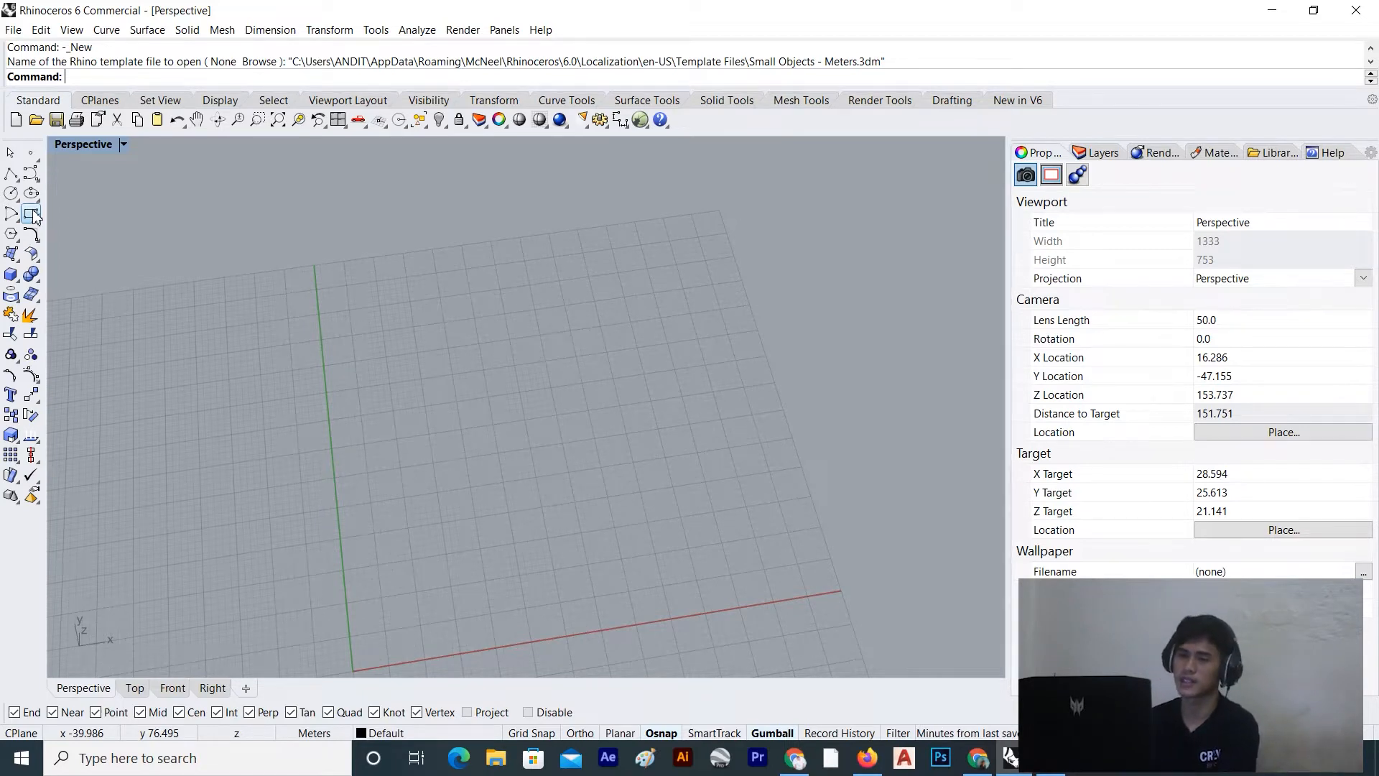
Draw a corner-to-corner rectangle on the ground plane near the X axis, ending its second corner at about X 41, Y 12.6
{"action": "left_click", "coordinate": [32, 215]}
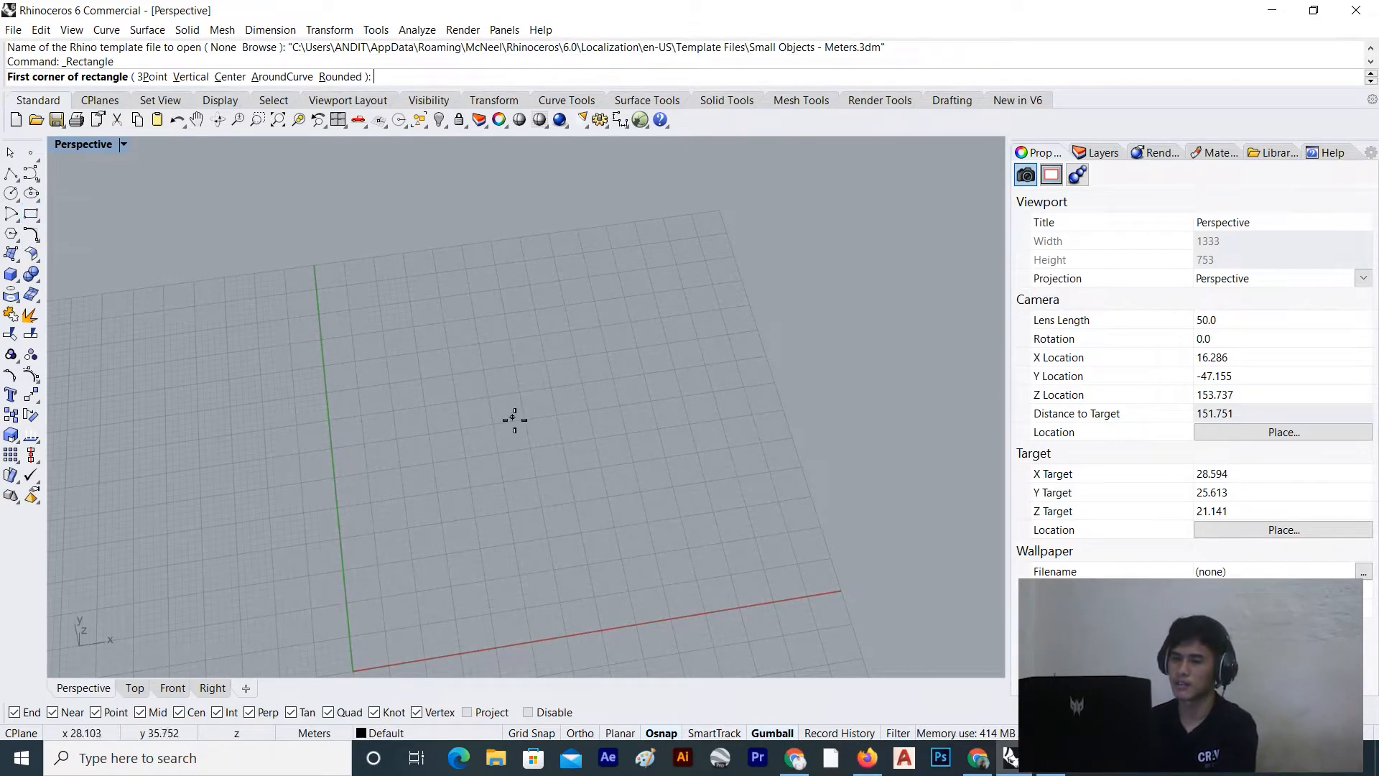
{"action": "key", "text": "Escape"}
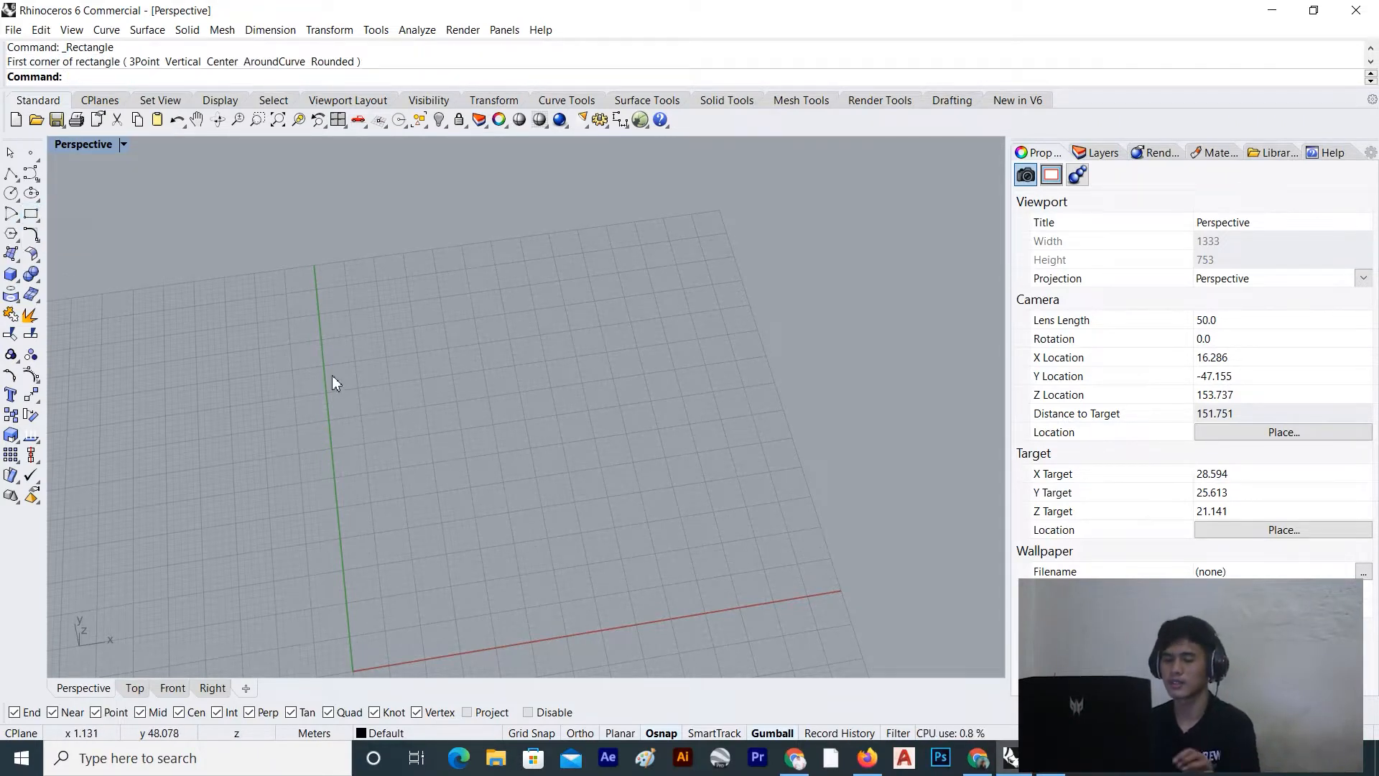
{"action": "type", "text": "Rectangle"}
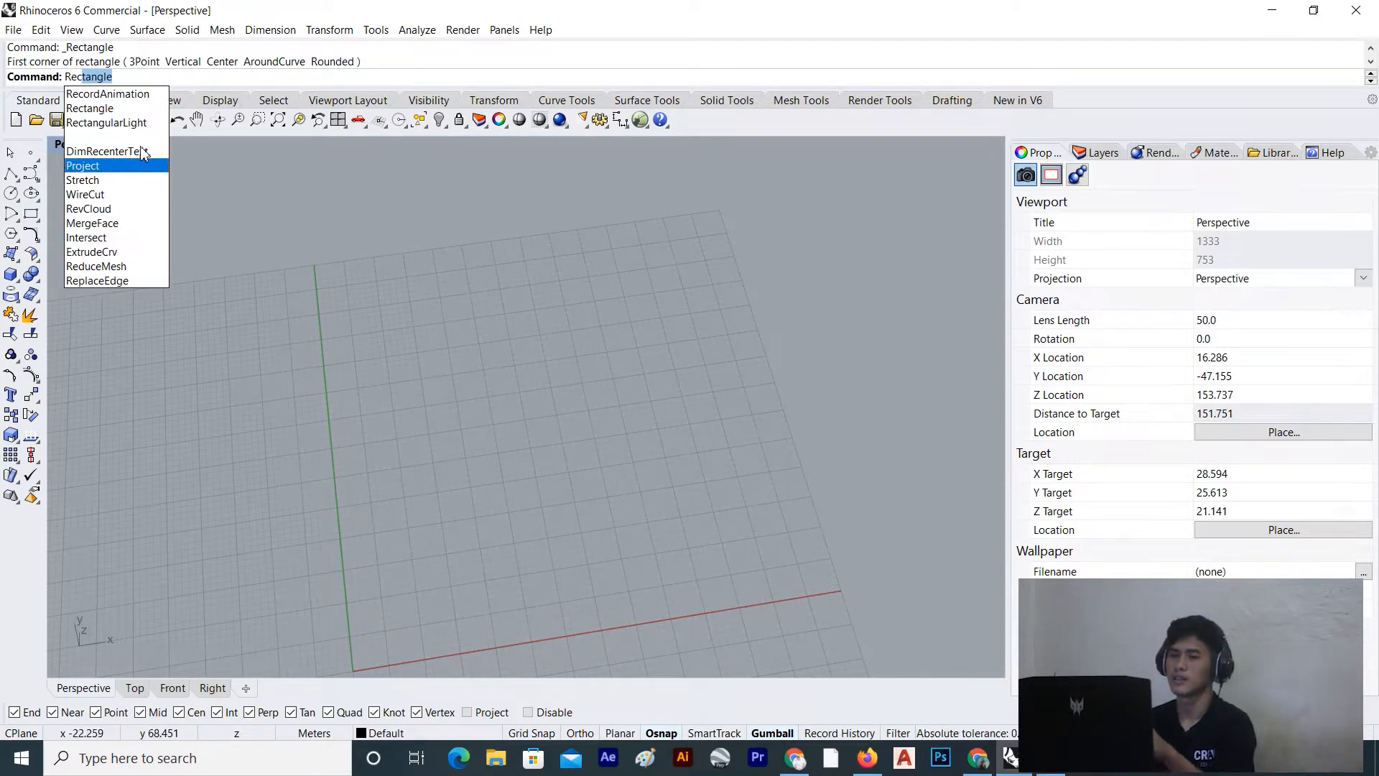
{"action": "left_click", "coordinate": [90, 108]}
{"action": "left_click", "coordinate": [460, 458]}
{"action": "left_click", "coordinate": [624, 545]}
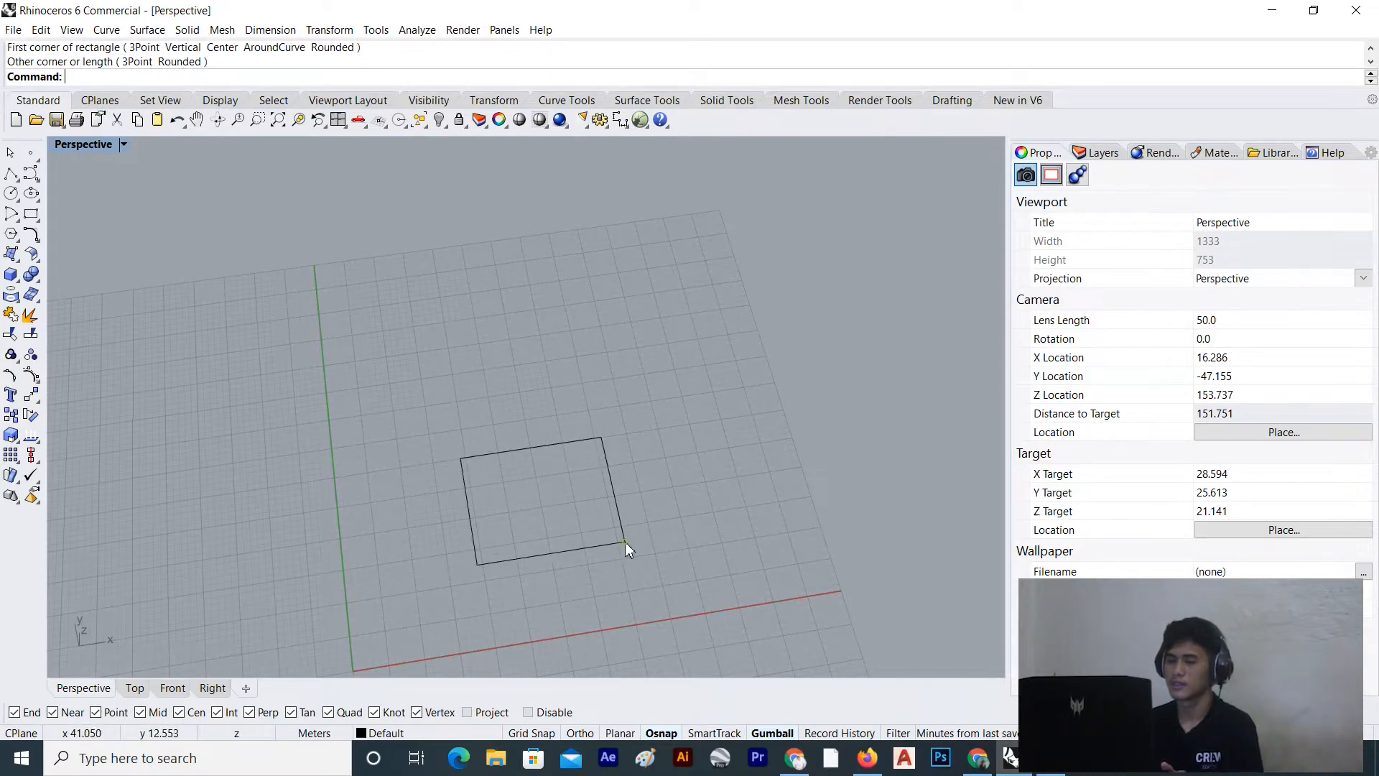
{"action": "right_click_drag", "start_coordinate": [657, 492], "coordinate": [672, 528]}
{"action": "scroll", "coordinate": [577, 513], "scroll_direction": "up", "scroll_amount": 10}
{"action": "right_click_drag", "start_coordinate": [576, 512], "coordinate": [588, 473]}
{"action": "scroll", "coordinate": [566, 525], "scroll_direction": "down", "scroll_amount": 6}
{"action": "scroll", "coordinate": [575, 526], "scroll_direction": "up", "scroll_amount": 6}
{"action": "scroll", "coordinate": [575, 525], "scroll_direction": "down", "scroll_amount": 4}
{"action": "scroll", "coordinate": [589, 472], "scroll_direction": "up", "scroll_amount": 4}
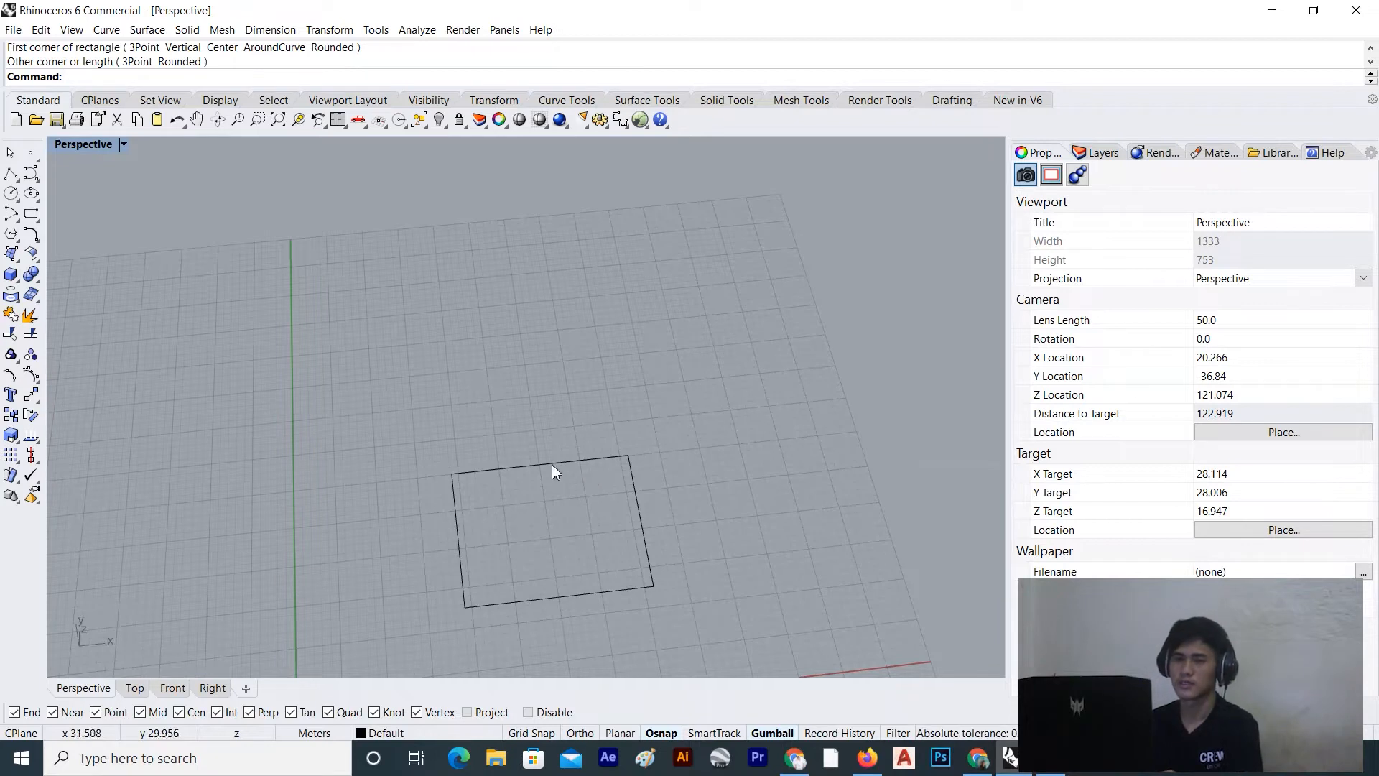
Examine the Extrude Curve variants for surfaces and the Extrude Planar Curve and Extrude Surface variants for solids
{"action": "type", "text": "ExtrudeCrv"}
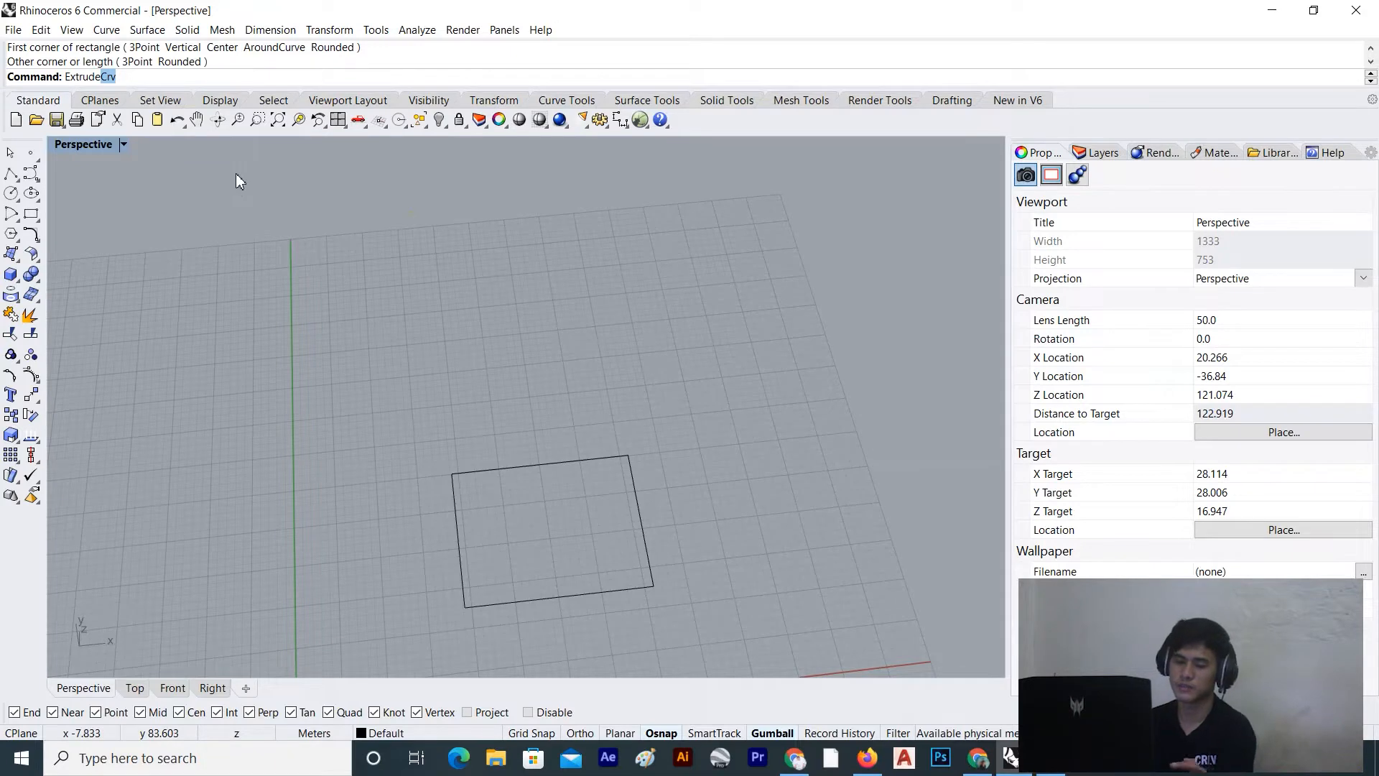
{"action": "key", "text": "Escape"}
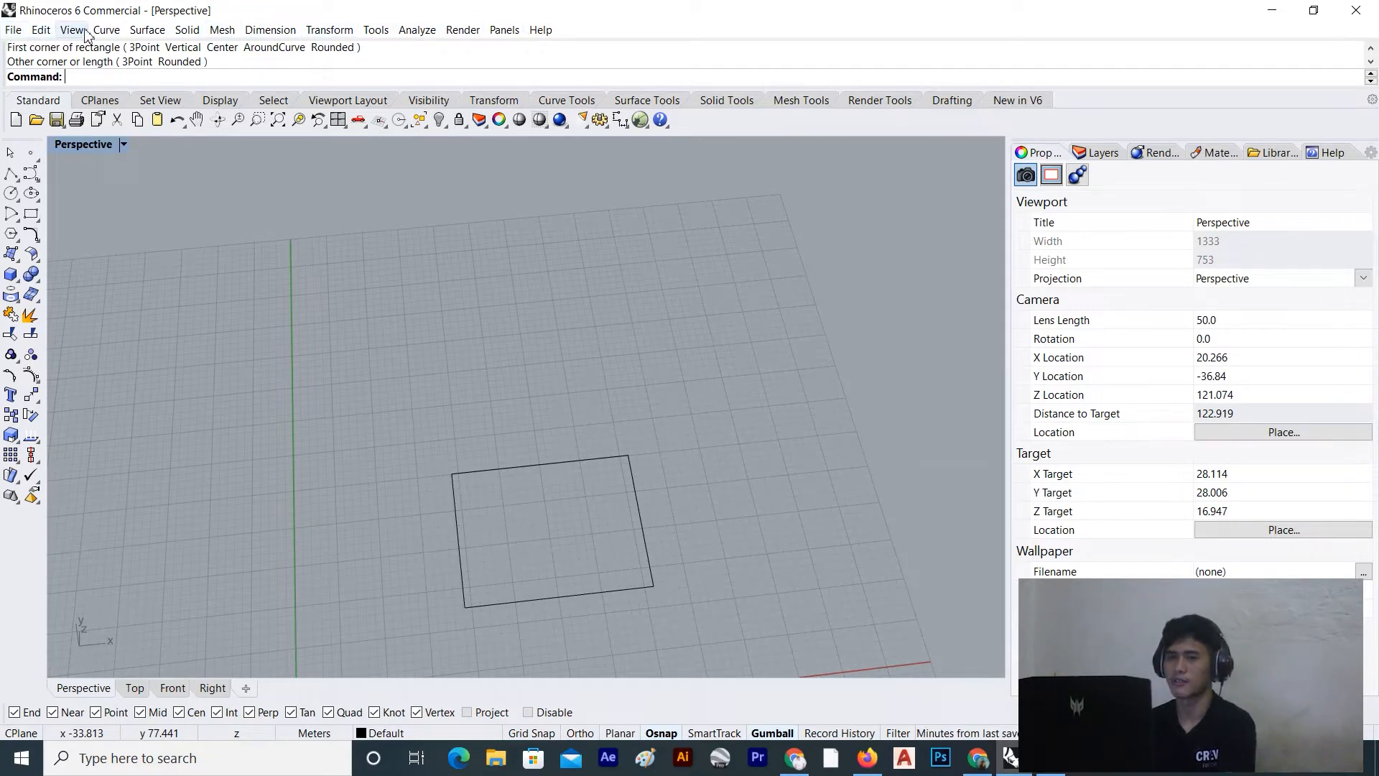
{"action": "left_click", "coordinate": [159, 34]}
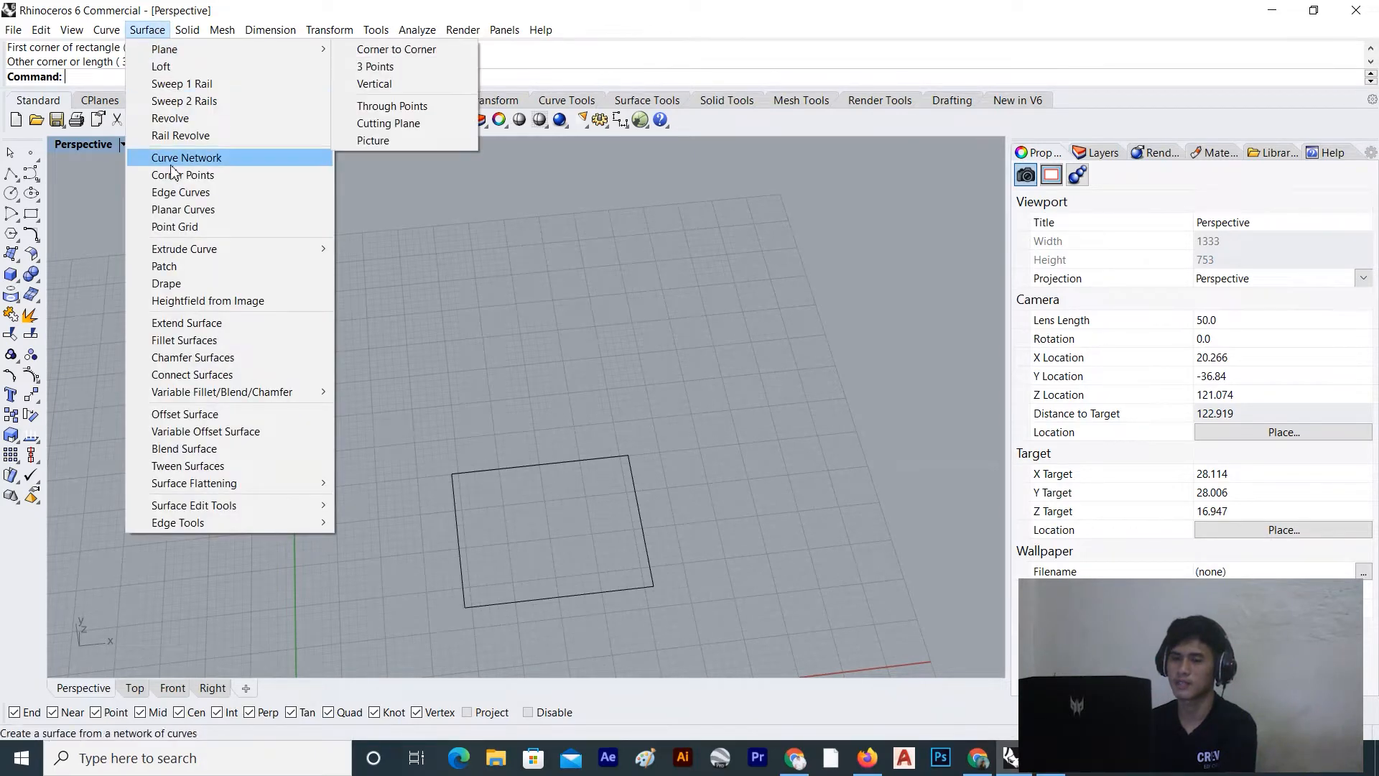
{"action": "mouse_move", "coordinate": [214, 254]}
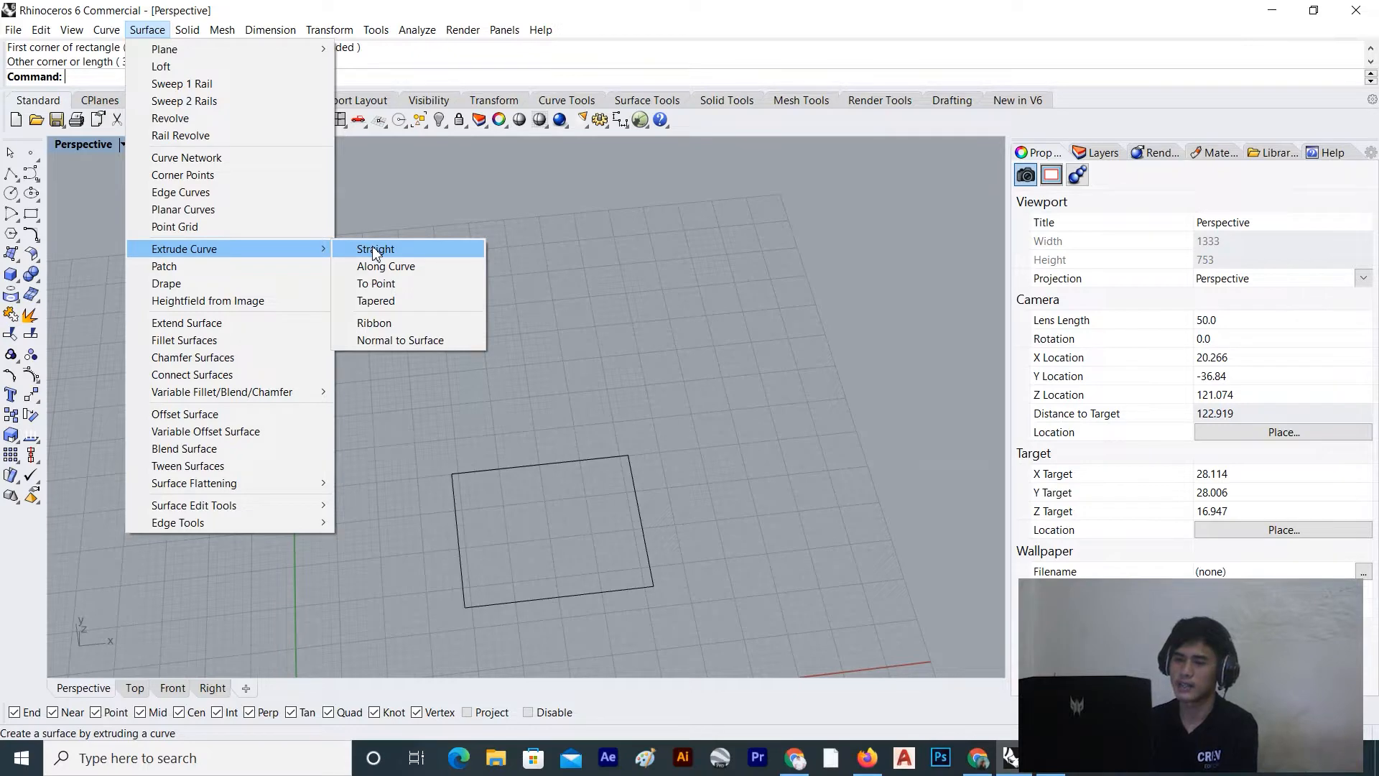
{"action": "left_click", "coordinate": [524, 217]}
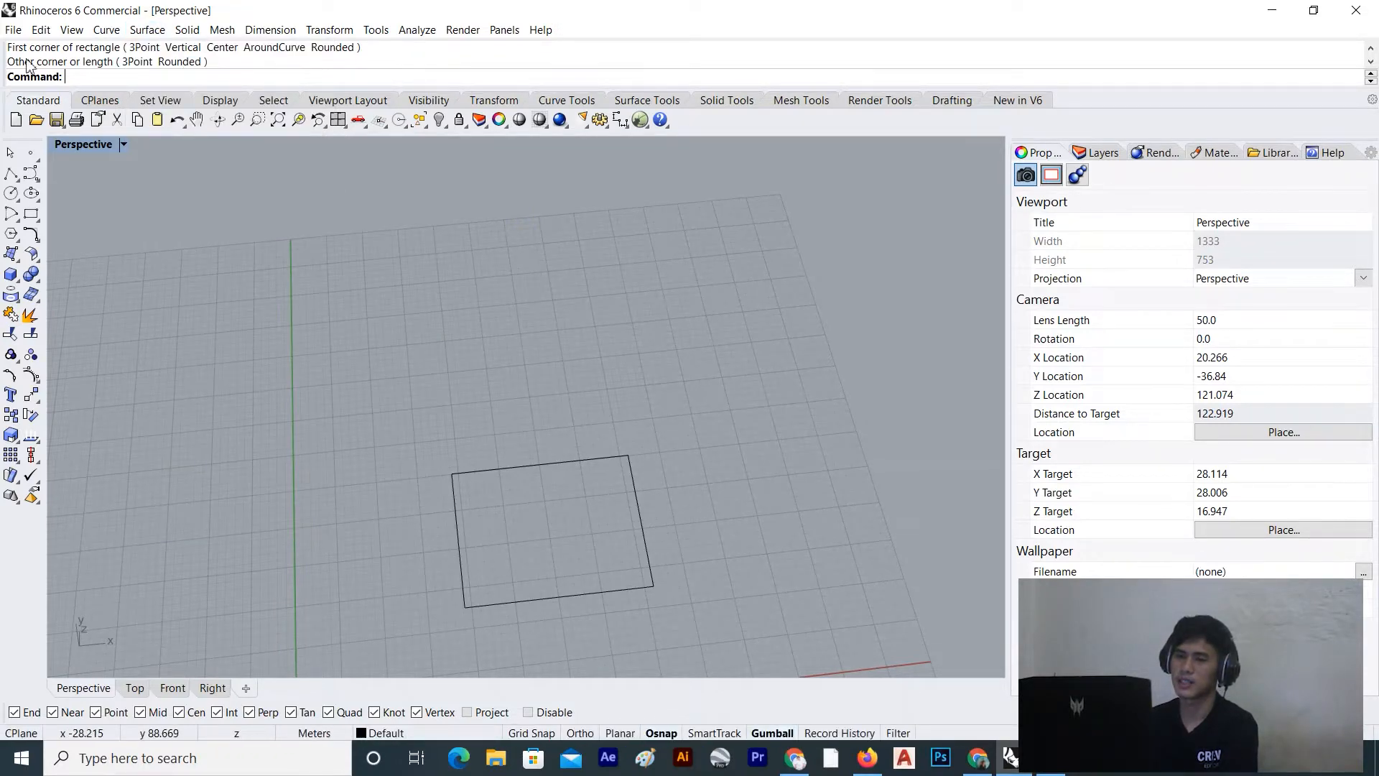
{"action": "left_click", "coordinate": [160, 33]}
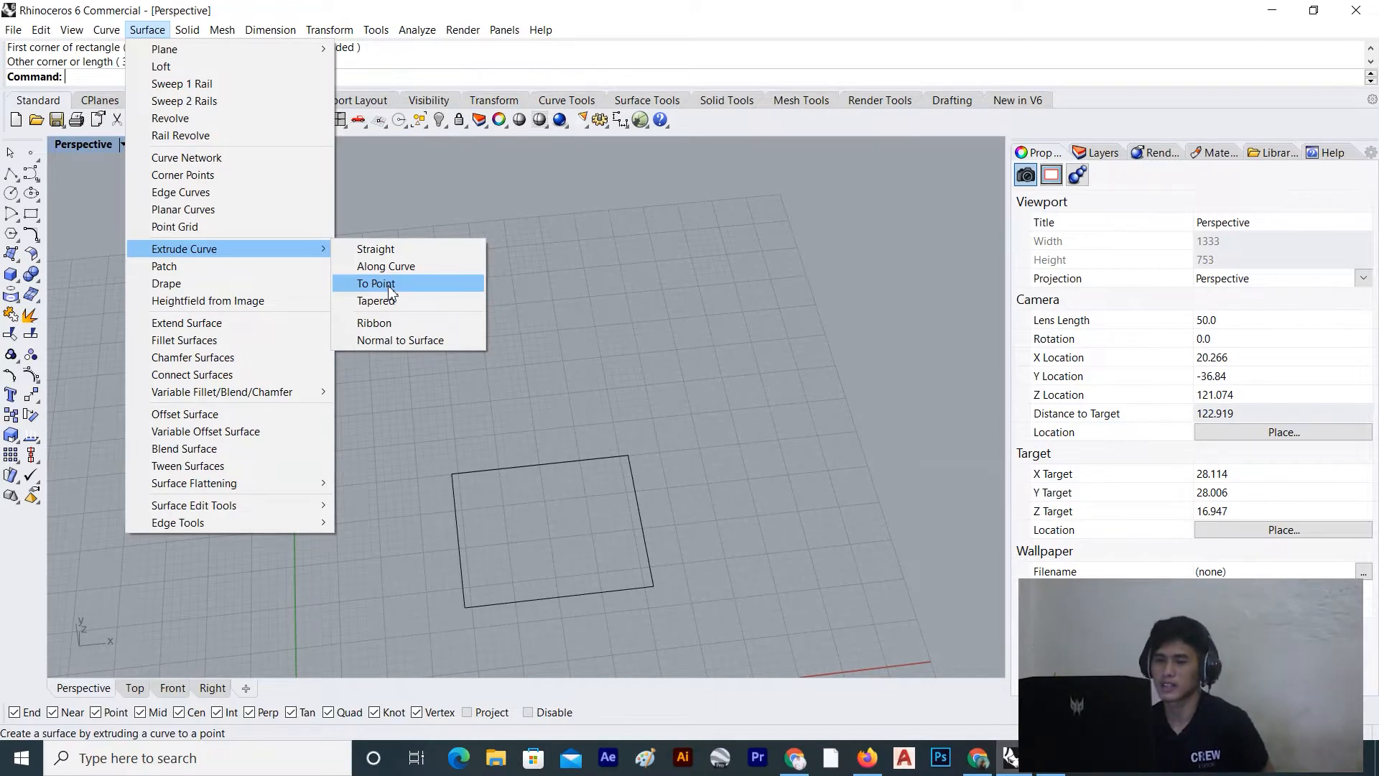
{"action": "left_click", "coordinate": [369, 221]}
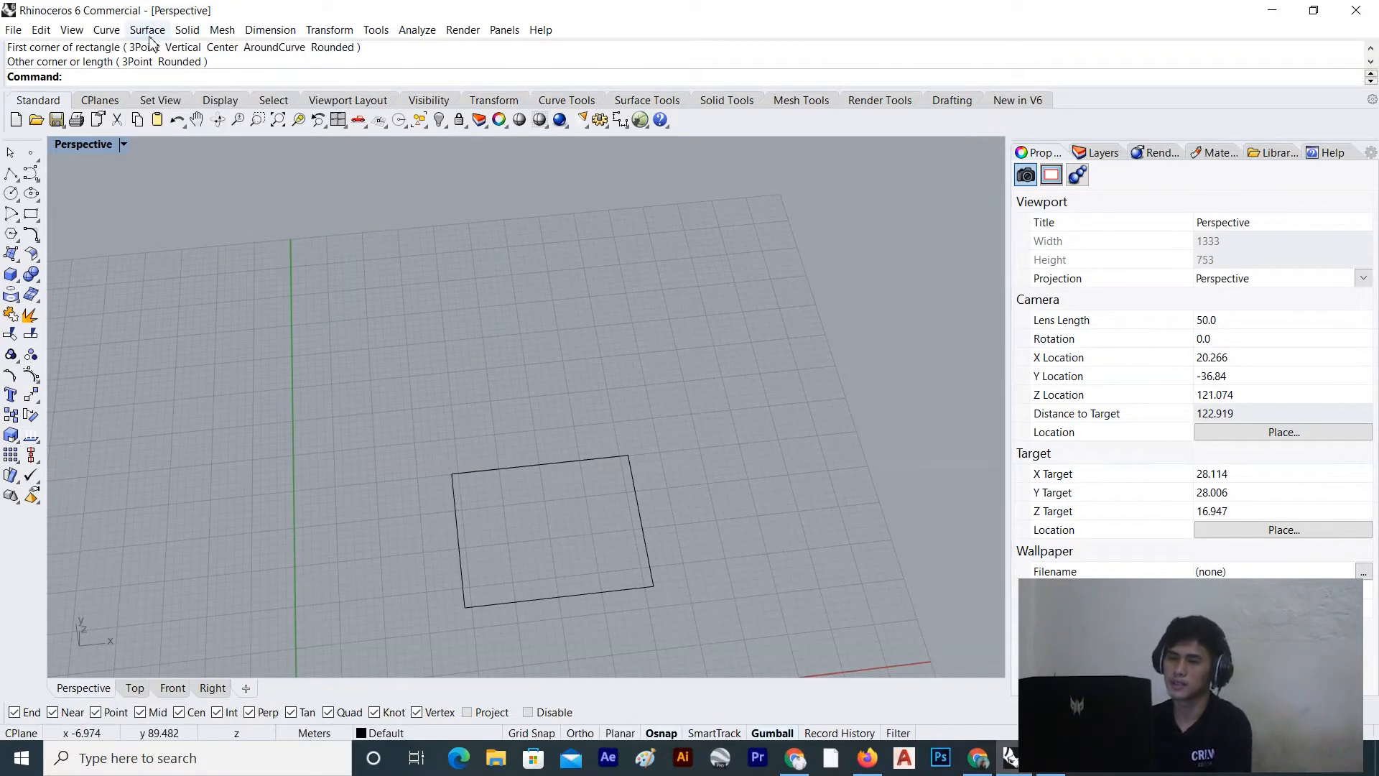
{"action": "left_click", "coordinate": [185, 32]}
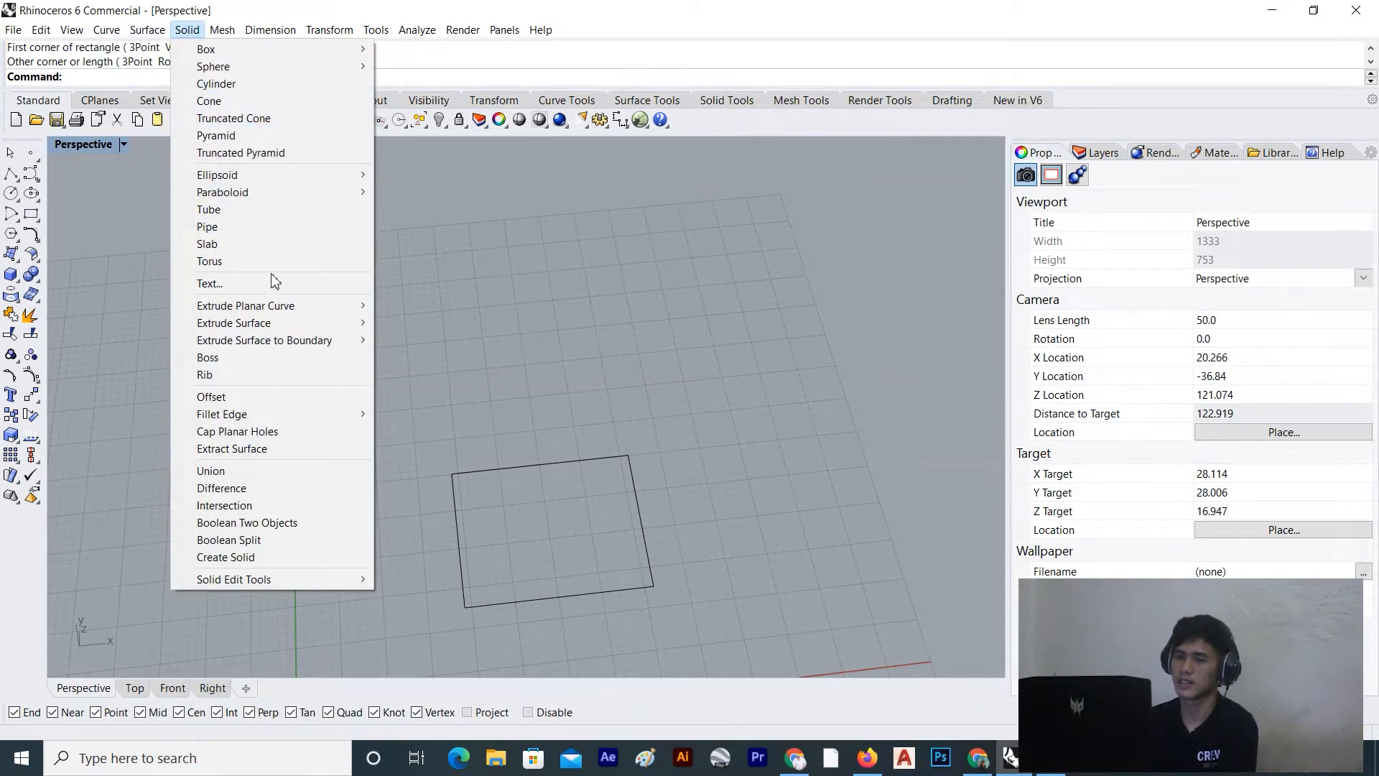
{"action": "mouse_move", "coordinate": [284, 307]}
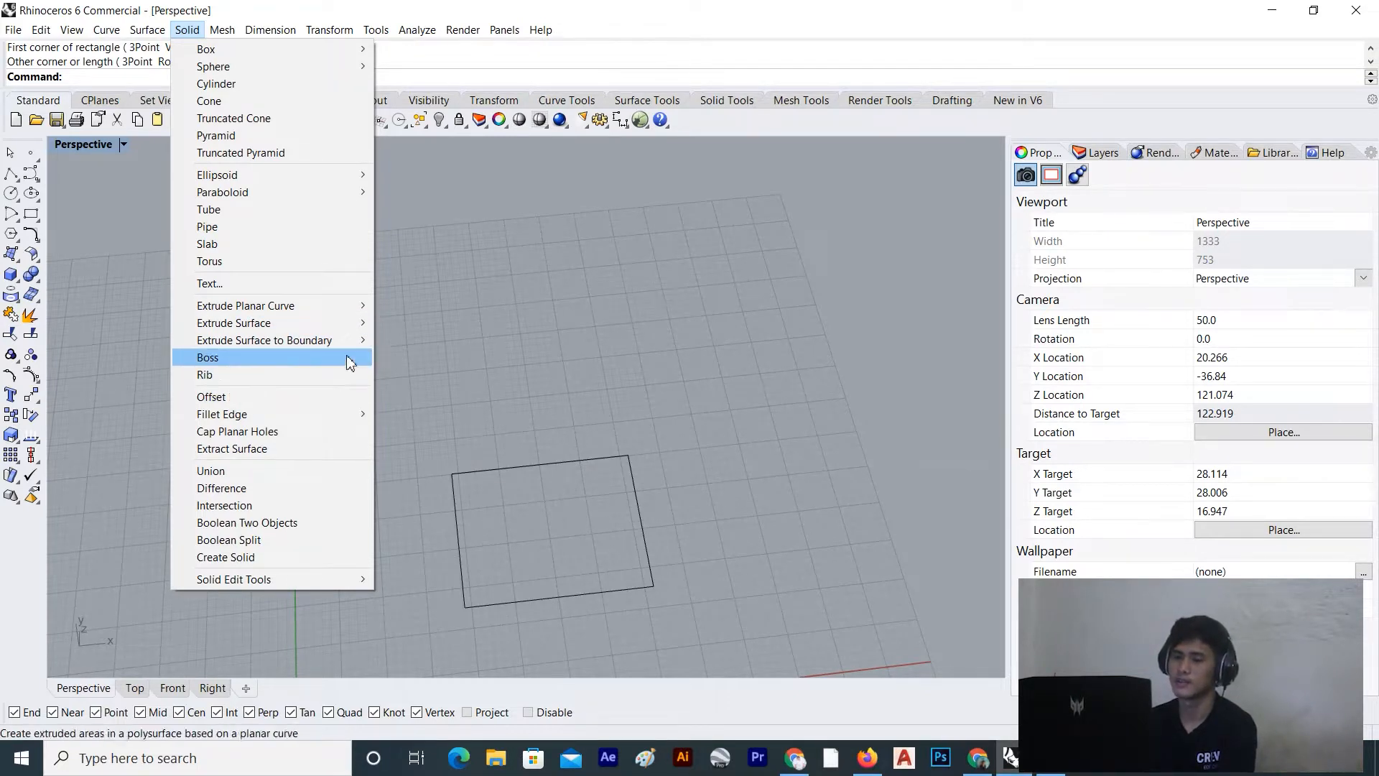
{"action": "mouse_move", "coordinate": [363, 330]}
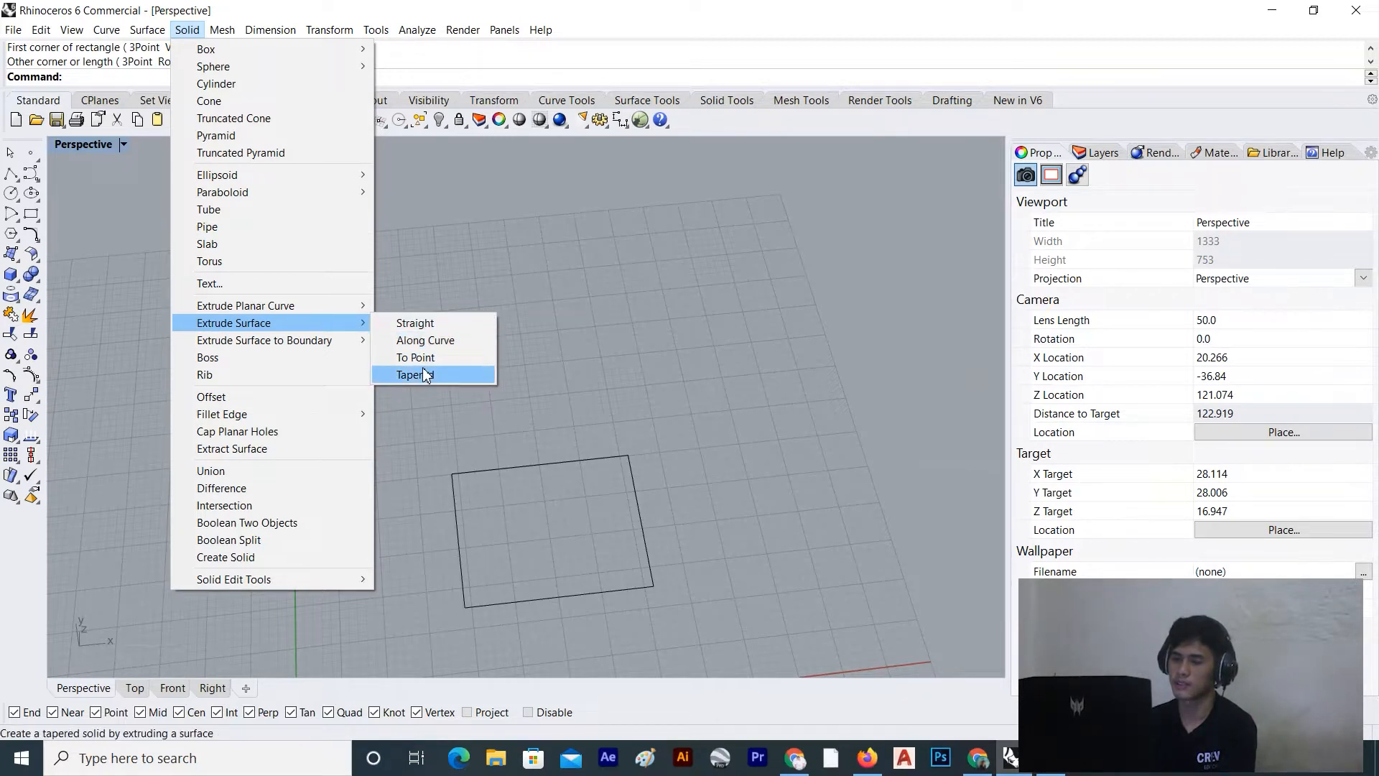
{"action": "left_click", "coordinate": [606, 394]}
{"action": "right_click_drag", "start_coordinate": [606, 395], "coordinate": [585, 462]}
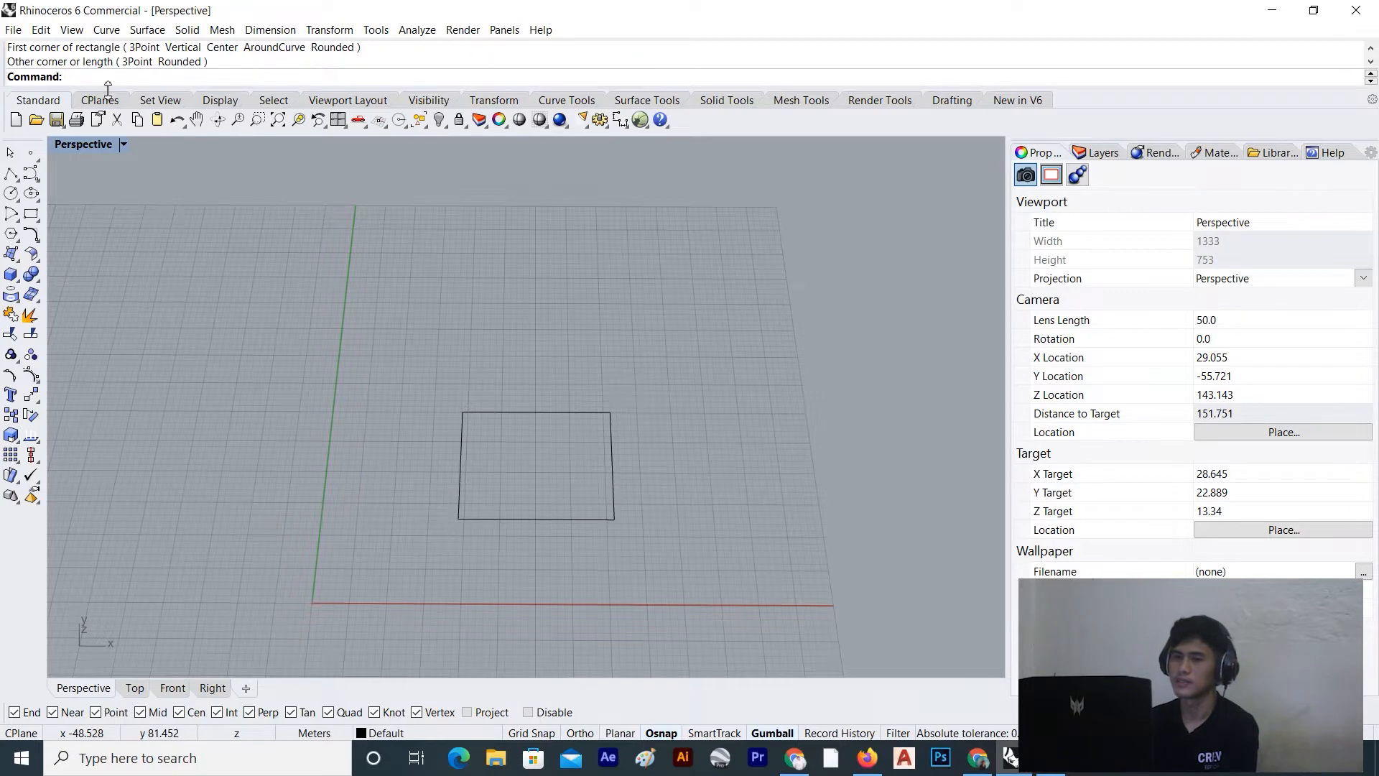
Extrude the rectangle straight up about 104 m as an open surface with Solid=No
{"action": "left_click", "coordinate": [151, 29]}
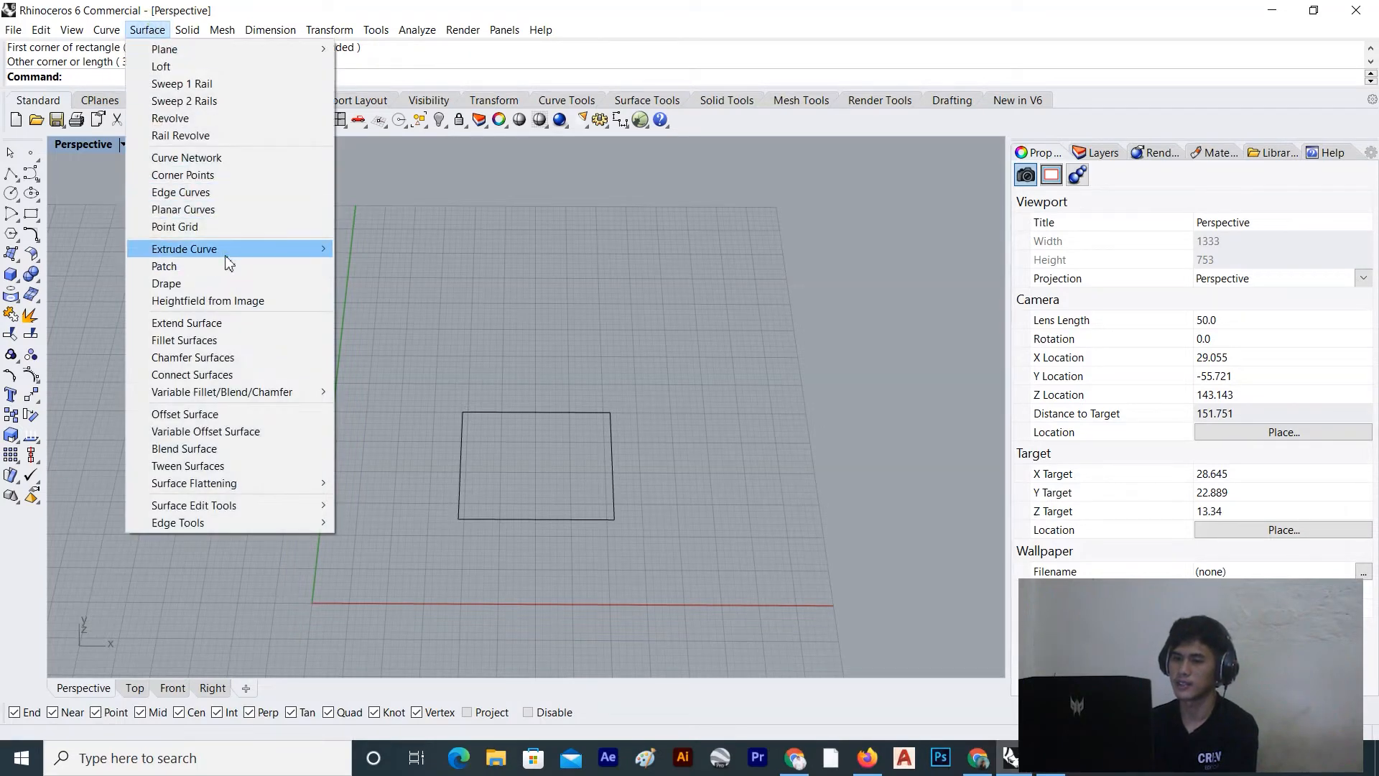
{"action": "mouse_move", "coordinate": [233, 252]}
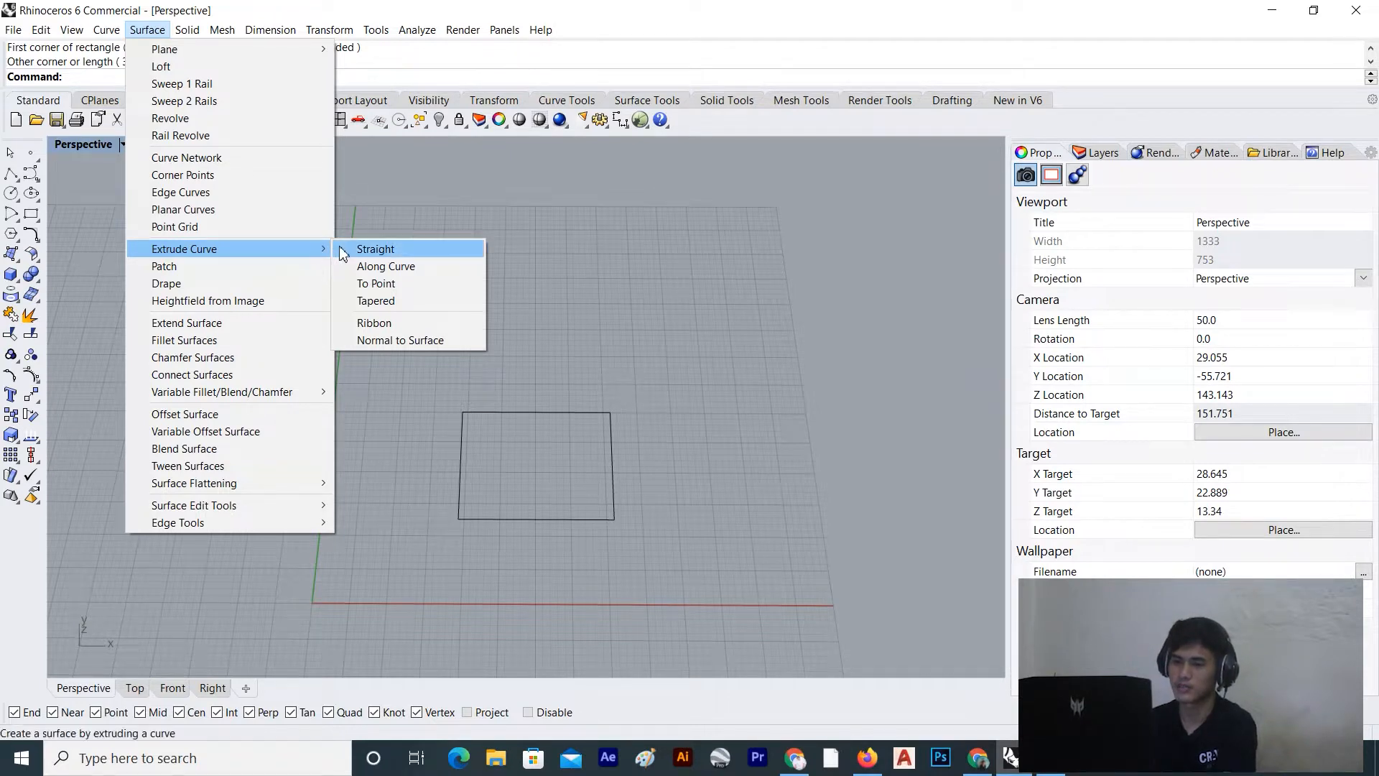
{"action": "left_click", "coordinate": [343, 250]}
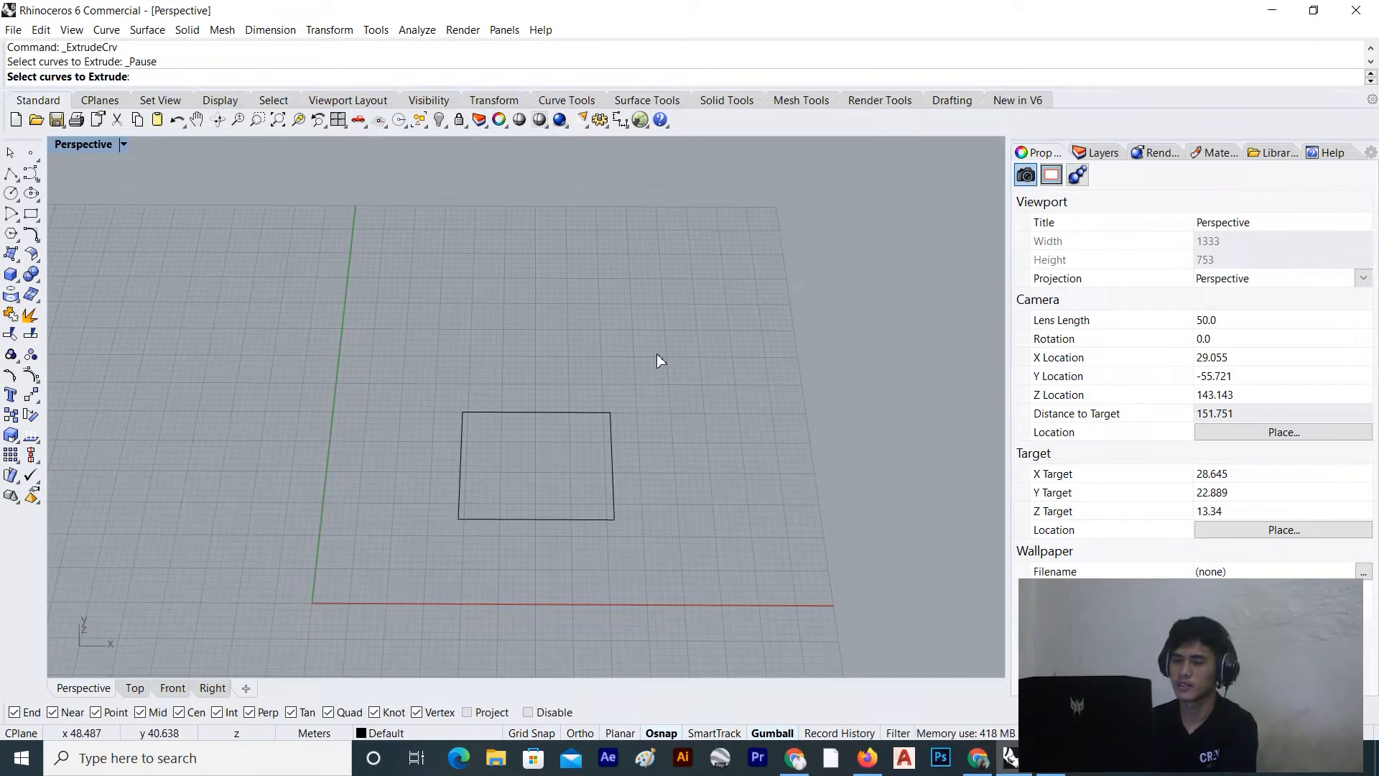
{"action": "left_click_drag", "start_coordinate": [487, 454], "coordinate": [374, 529]}
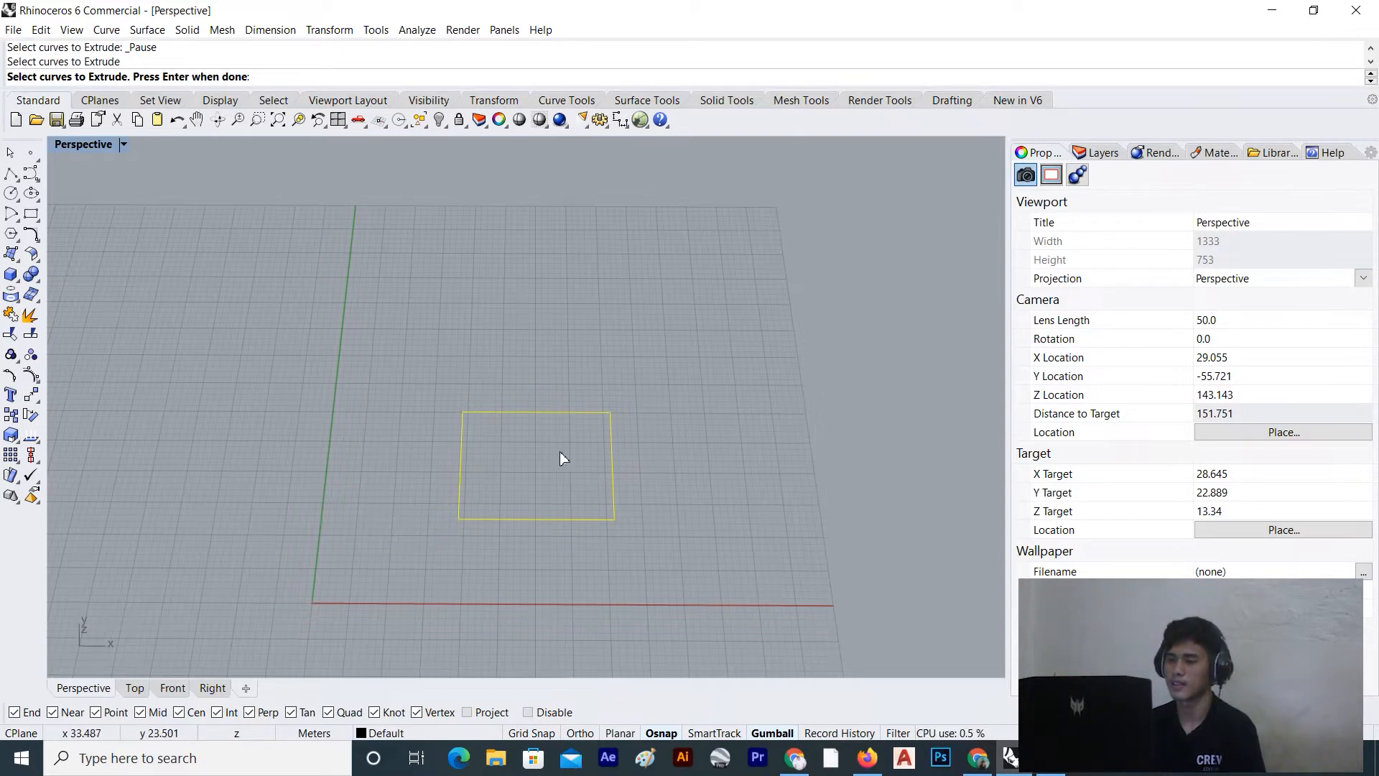
{"action": "key", "text": "Return"}
{"action": "scroll", "coordinate": [562, 454], "scroll_direction": "down", "scroll_amount": 16}
{"action": "right_click_drag", "start_coordinate": [561, 454], "coordinate": [566, 416]}
{"action": "scroll", "coordinate": [566, 416], "scroll_direction": "up", "scroll_amount": 8}
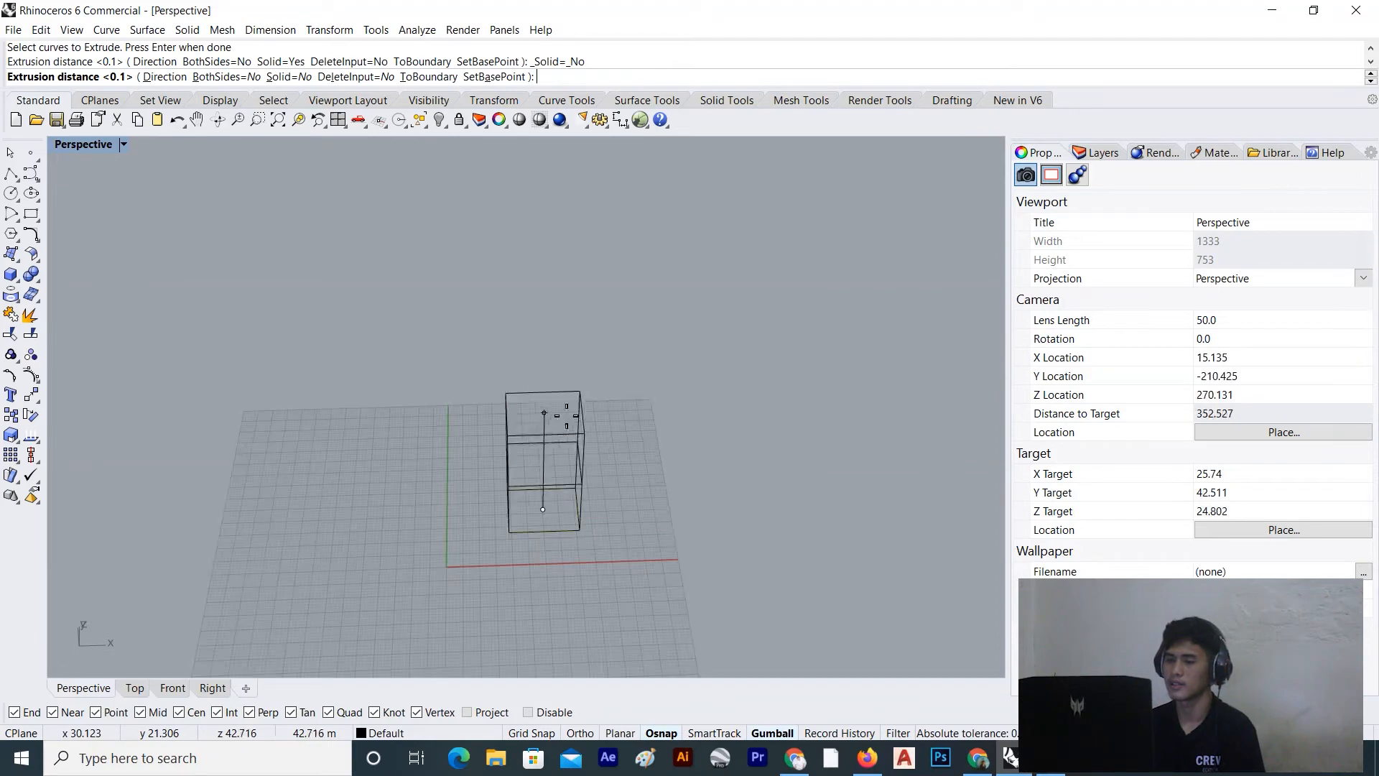
{"action": "left_click", "coordinate": [625, 254]}
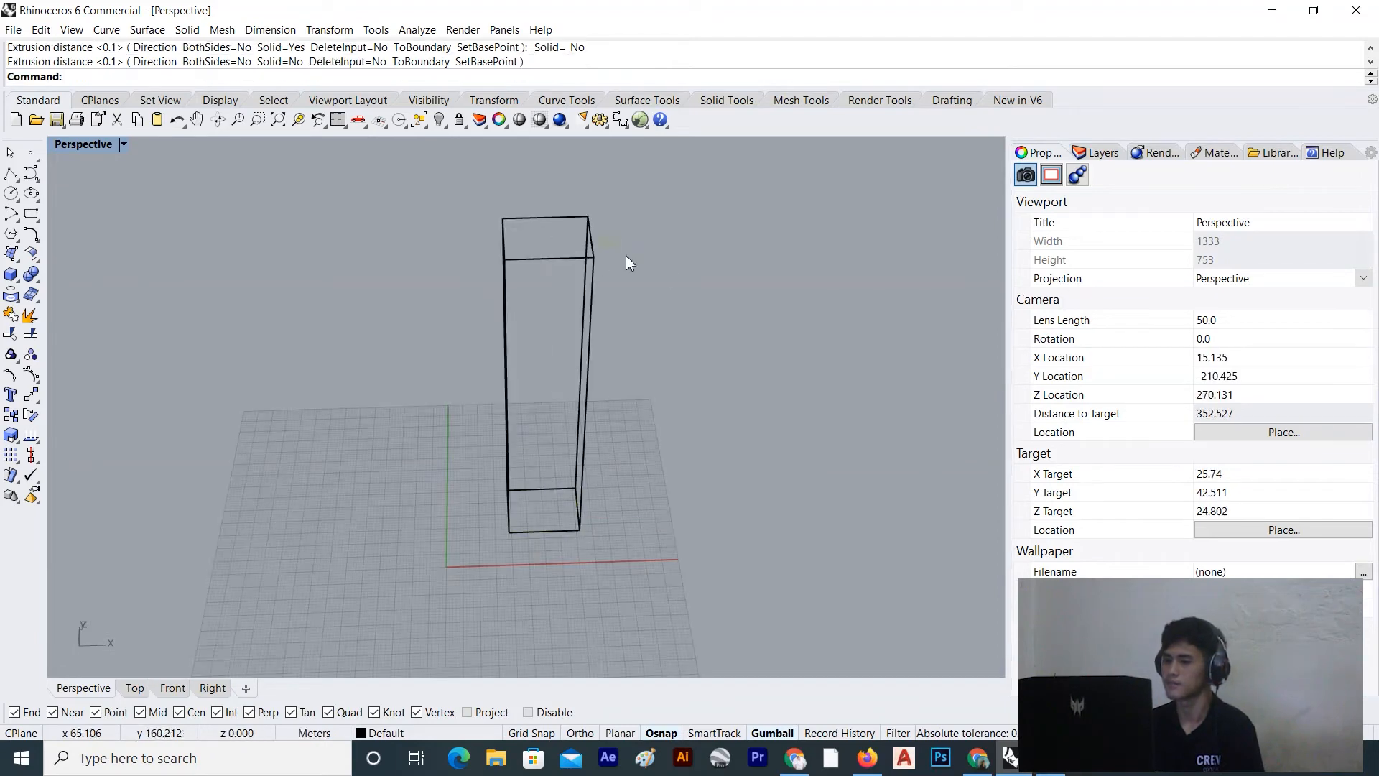
Set the Perspective viewport's display mode to Shaded
{"action": "left_click", "coordinate": [72, 29]}
{"action": "left_click", "coordinate": [97, 389]}
{"action": "scroll", "coordinate": [393, 388], "scroll_direction": "down", "scroll_amount": 5}
{"action": "mouse_move", "coordinate": [97, 388]}
{"action": "right_mouse_down"}
{"action": "mouse_move", "coordinate": [406, 400]}
{"action": "mouse_move", "coordinate": [395, 327]}
{"action": "mouse_move", "coordinate": [616, 339]}
{"action": "mouse_move", "coordinate": [440, 321]}
{"action": "mouse_move", "coordinate": [468, 308]}
{"action": "mouse_move", "coordinate": [491, 326]}
{"action": "right_mouse_up"}
{"action": "right_click_drag", "start_coordinate": [497, 339], "coordinate": [651, 470]}
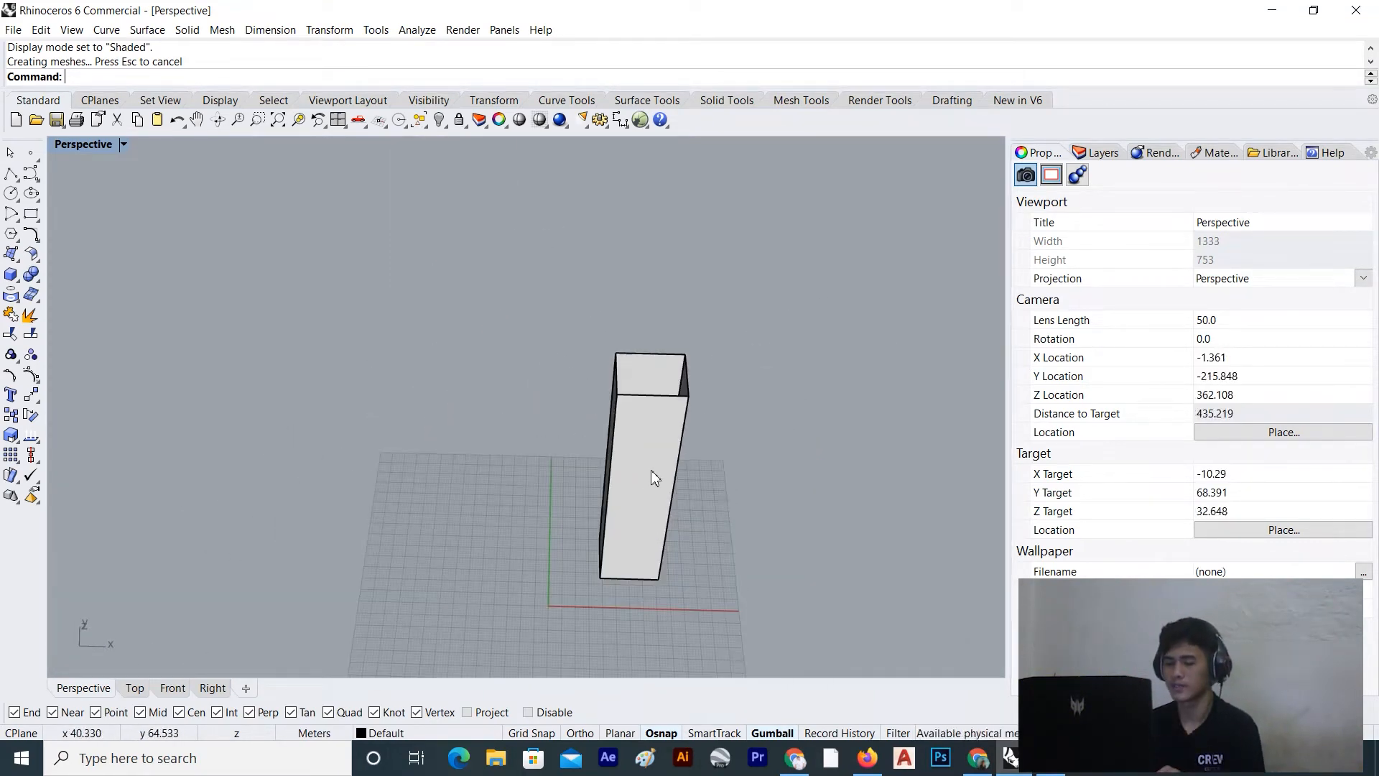
Close the open ends of the extruded rectangle with the Cap command
{"action": "left_click", "coordinate": [651, 472]}
{"action": "type", "text": "Ca"}
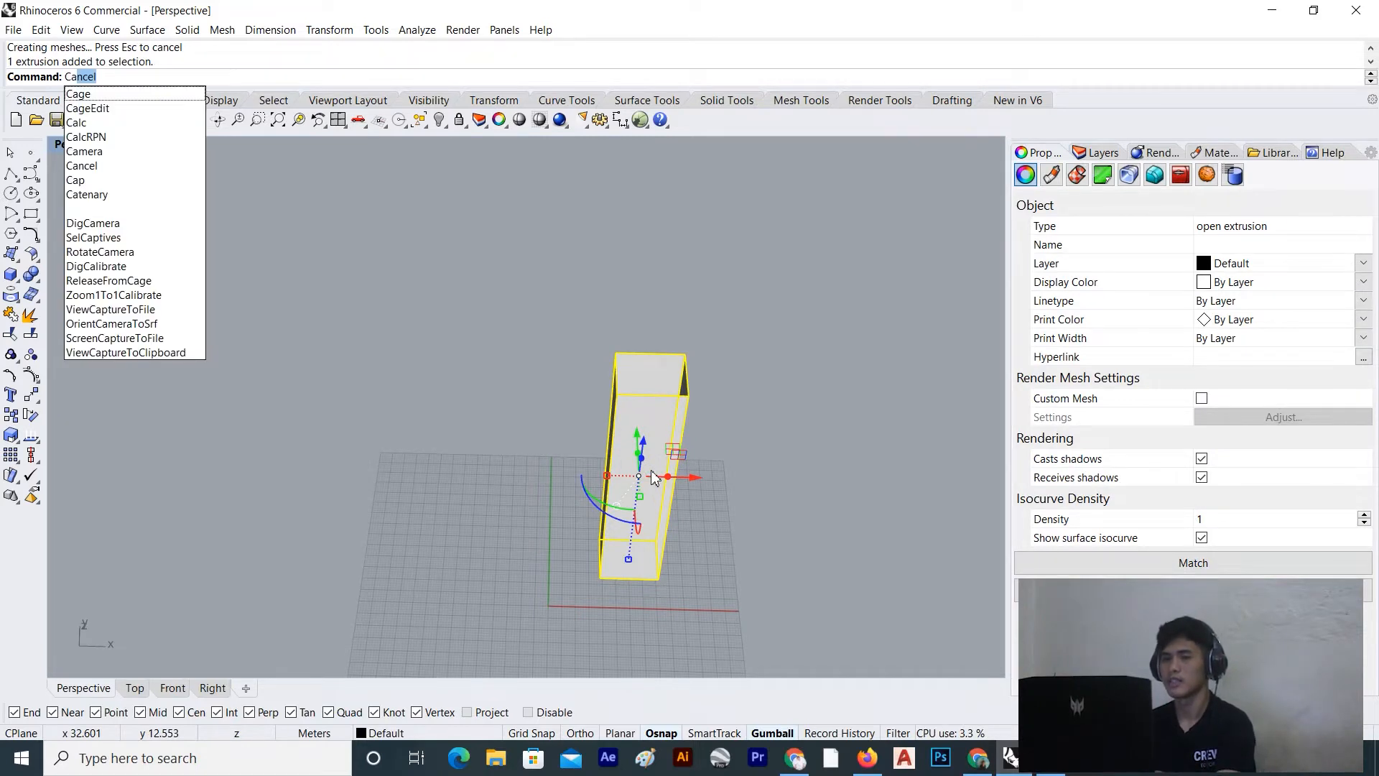
{"action": "type", "text": "p"}
{"action": "key", "text": "Return"}
{"action": "left_click", "coordinate": [761, 454]}
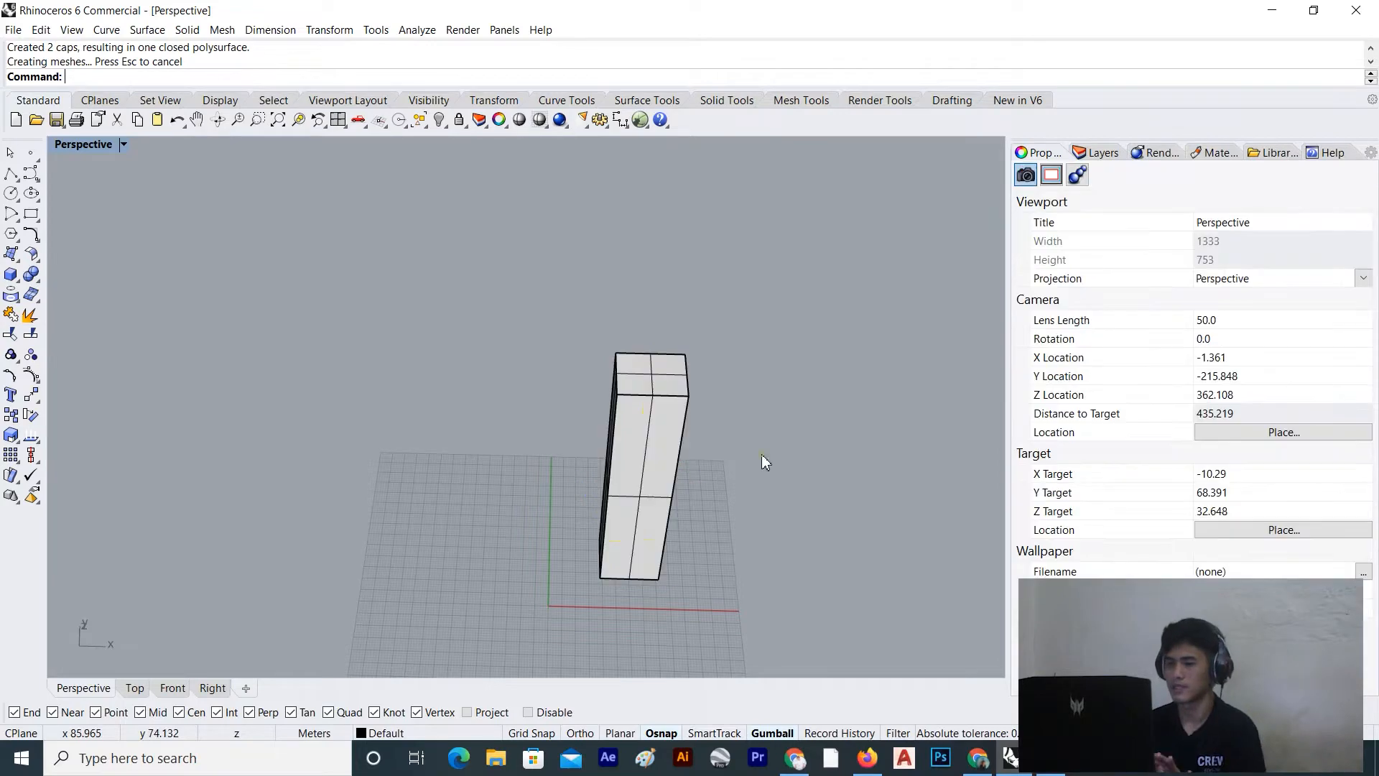
Undo the capping and the extrusion of the rectangle
{"action": "key", "text": "ctrl+z"}
{"action": "key", "text": "ctrl+z"}
{"action": "scroll", "coordinate": [667, 569], "scroll_direction": "up", "scroll_amount": 3}
Start a straight extrusion of the rectangle with the Solid option set to Yes
{"action": "left_click", "coordinate": [563, 584]}
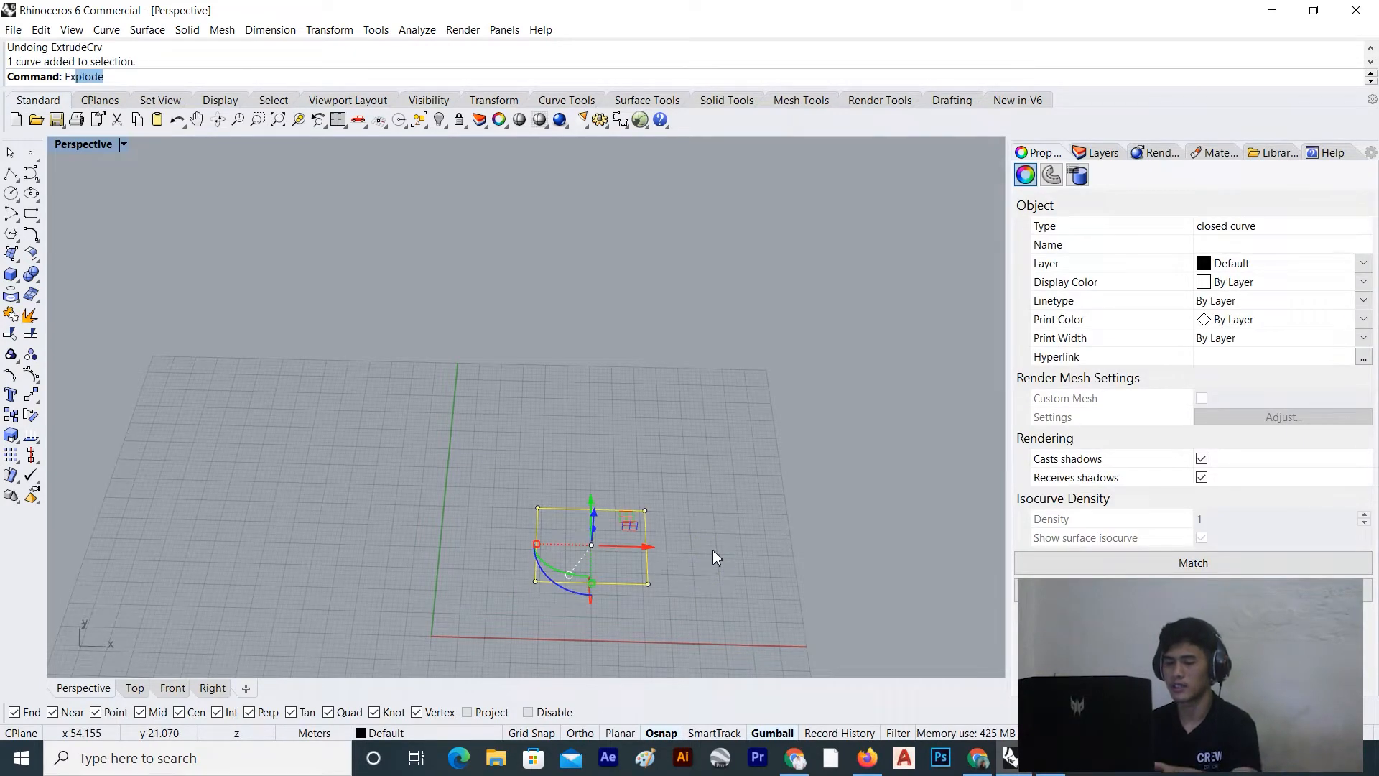
{"action": "left_click", "coordinate": [593, 476]}
{"action": "left_click", "coordinate": [529, 549]}
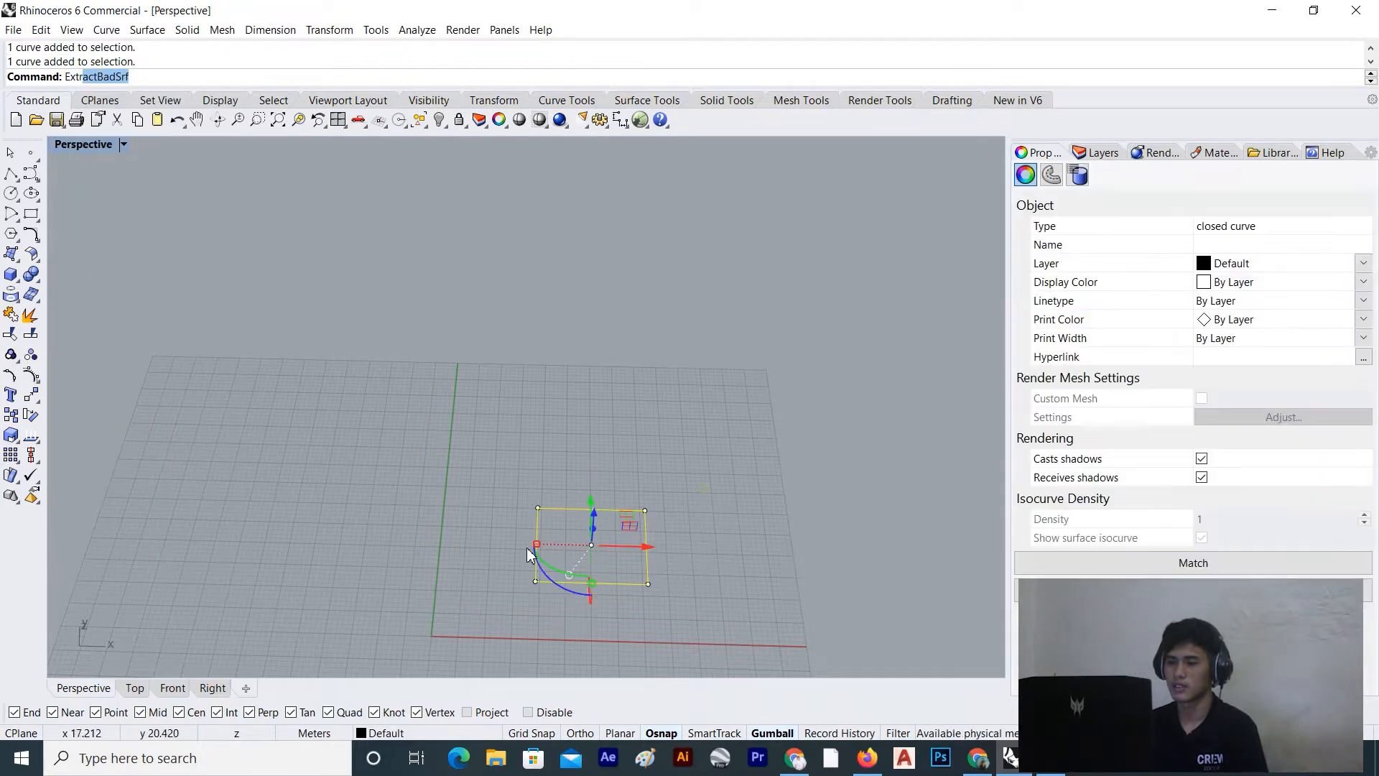
{"action": "left_click", "coordinate": [147, 30]}
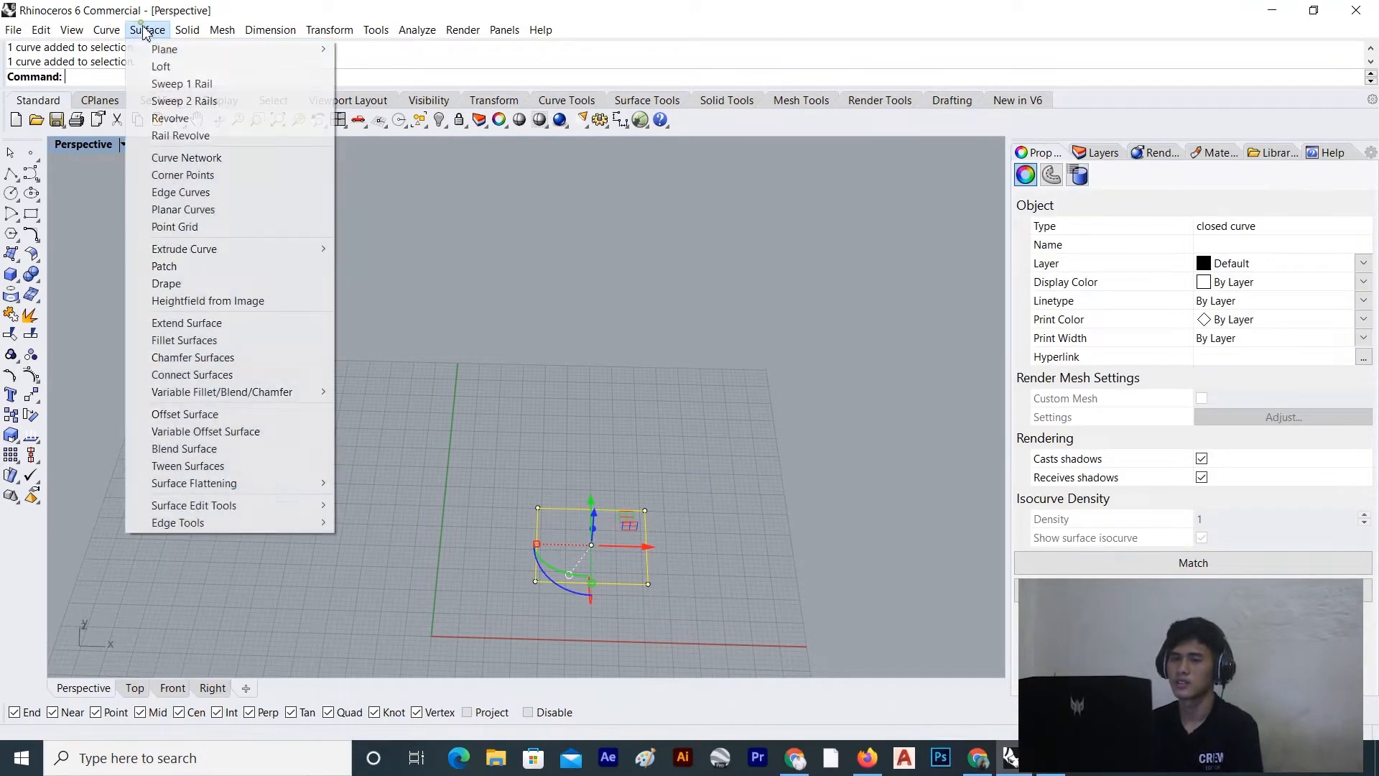
{"action": "mouse_move", "coordinate": [244, 248]}
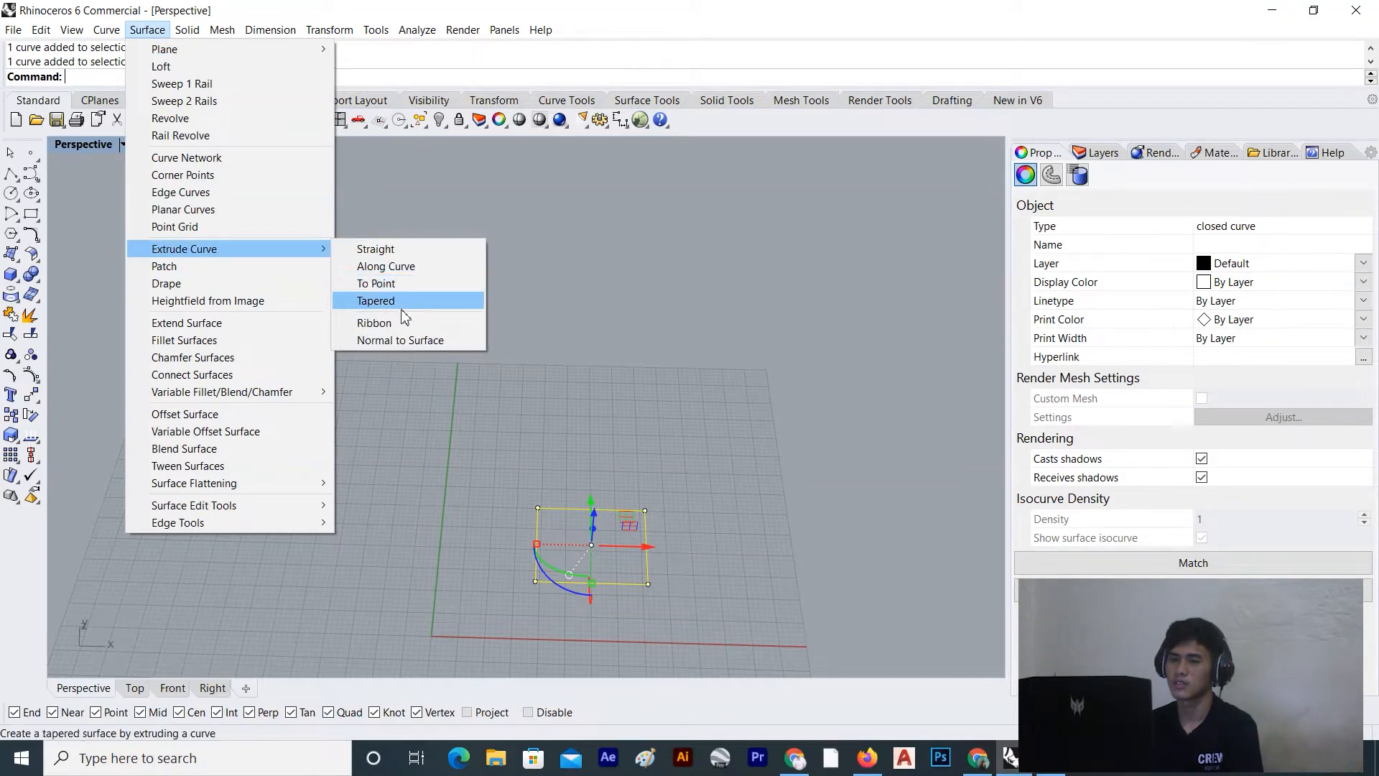
{"action": "left_click", "coordinate": [400, 250]}
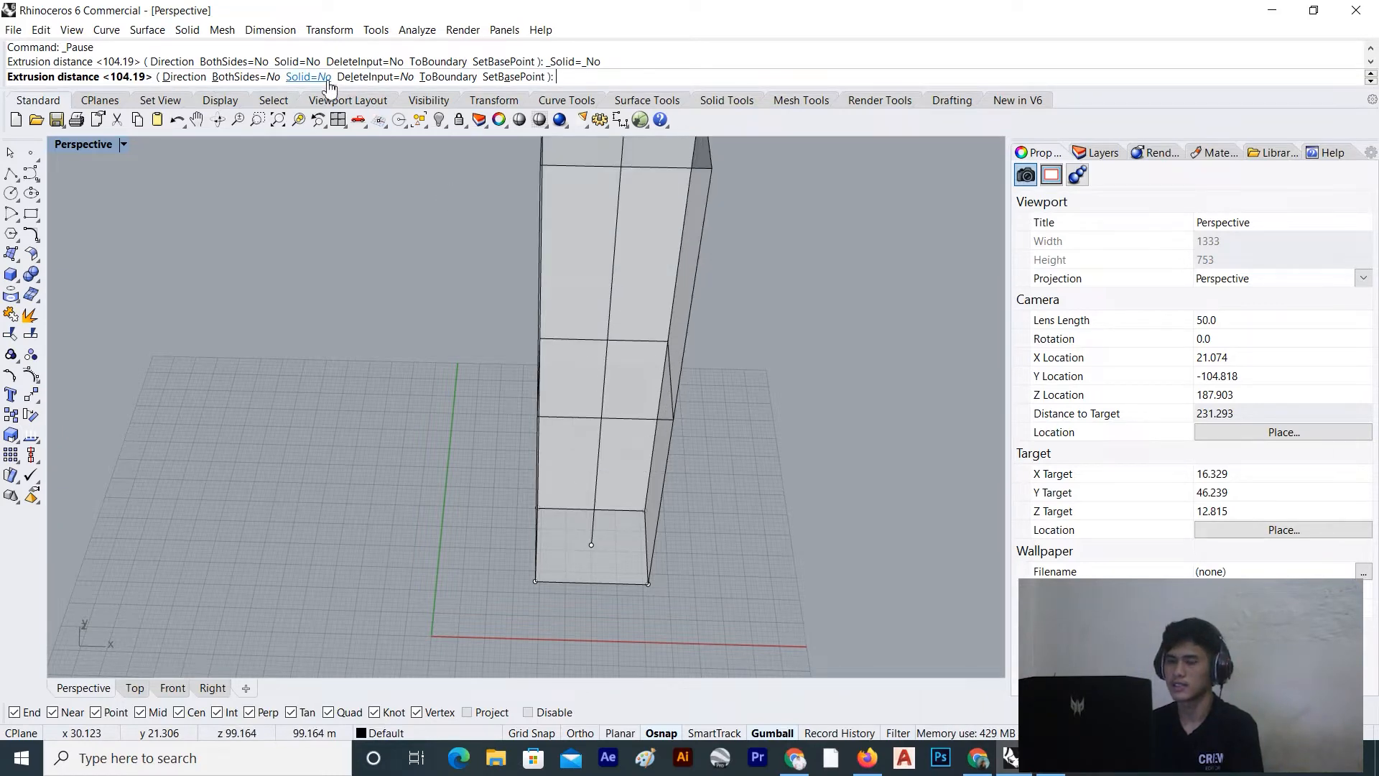
{"action": "left_click", "coordinate": [328, 85]}
Extrude the rectangle straight up as a closed solid with a distance of 20 m
{"action": "scroll", "coordinate": [646, 334], "scroll_direction": "down", "scroll_amount": 3}
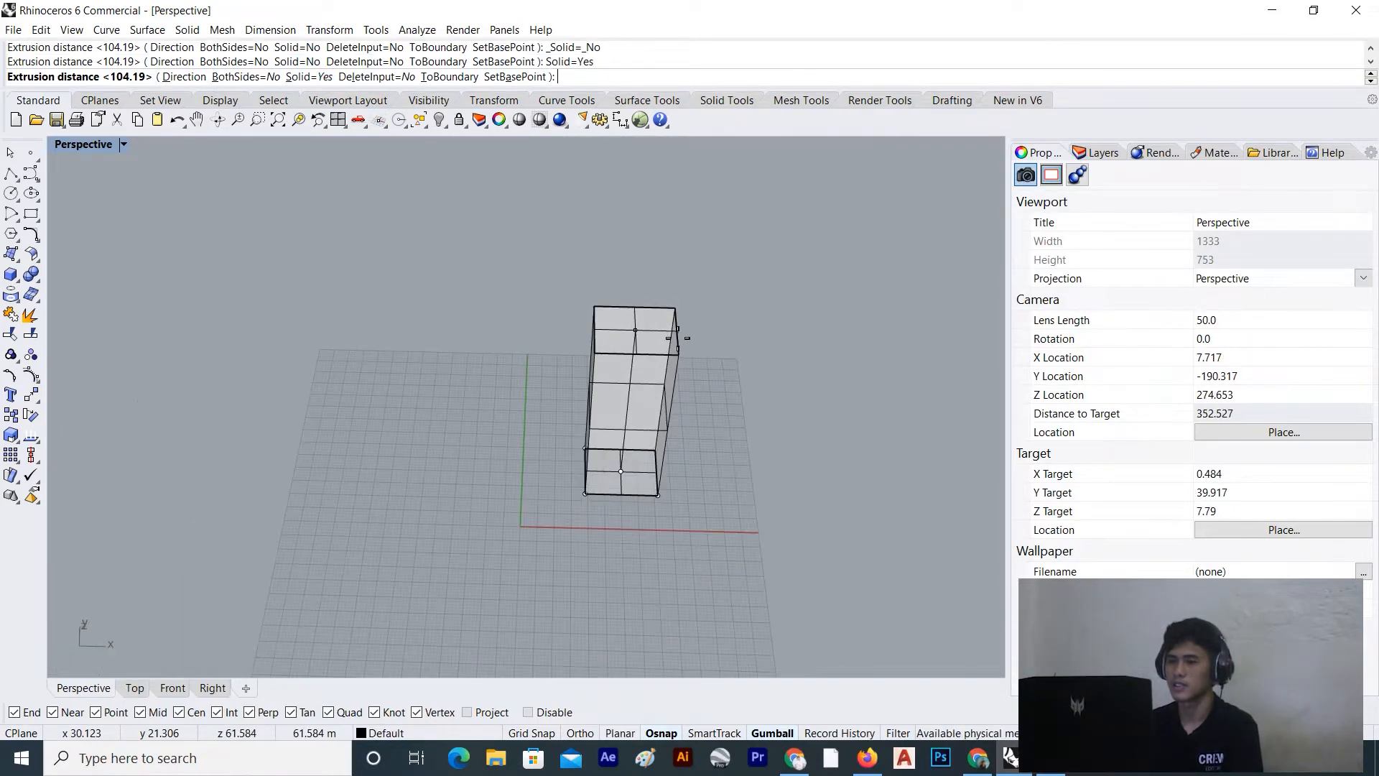
{"action": "scroll", "coordinate": [571, 416], "scroll_direction": "up", "scroll_amount": 5}
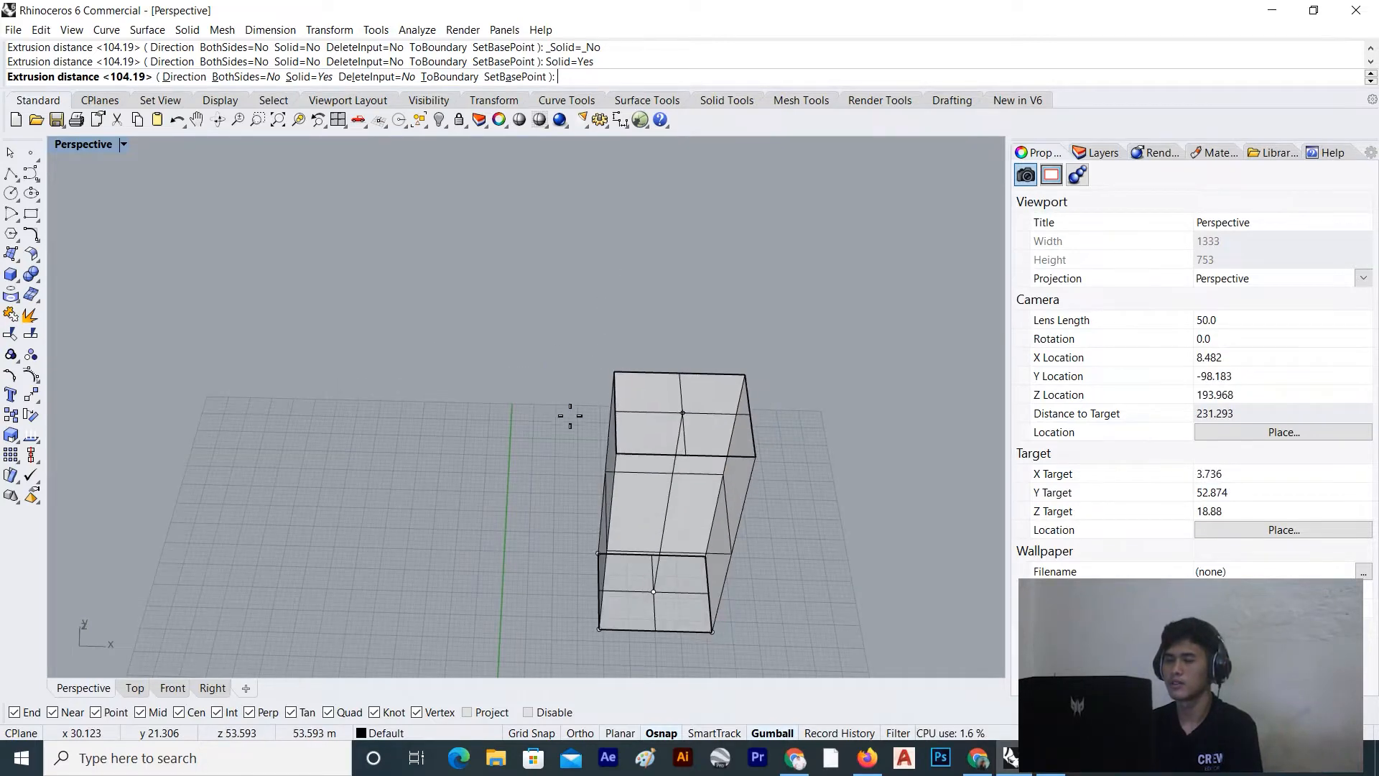
{"action": "scroll", "coordinate": [589, 403], "scroll_direction": "down", "scroll_amount": 8}
{"action": "right_click_drag", "start_coordinate": [607, 395], "coordinate": [638, 316]}
{"action": "scroll", "coordinate": [619, 342], "scroll_direction": "up", "scroll_amount": 10}
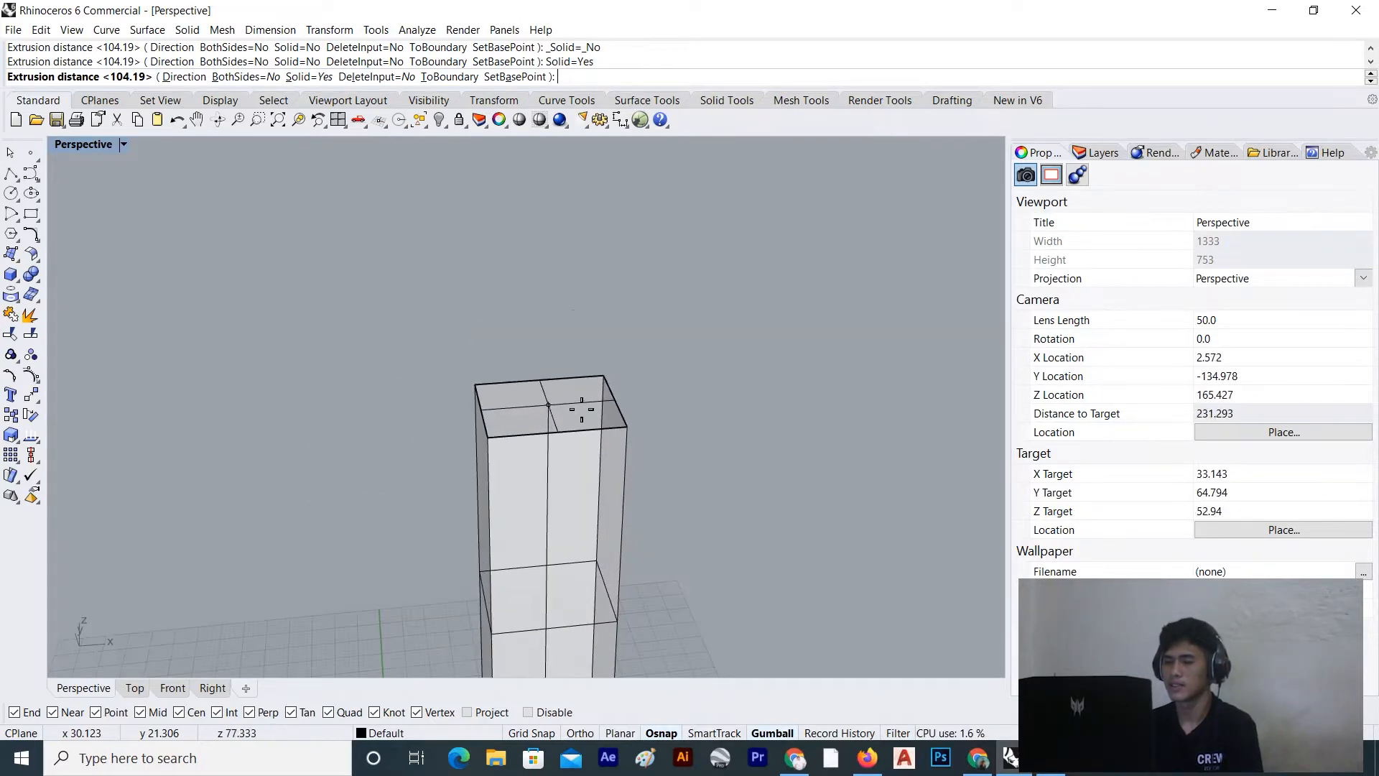
{"action": "scroll", "coordinate": [581, 410], "scroll_direction": "down", "scroll_amount": 10}
{"action": "scroll", "coordinate": [581, 410], "scroll_direction": "up", "scroll_amount": 6}
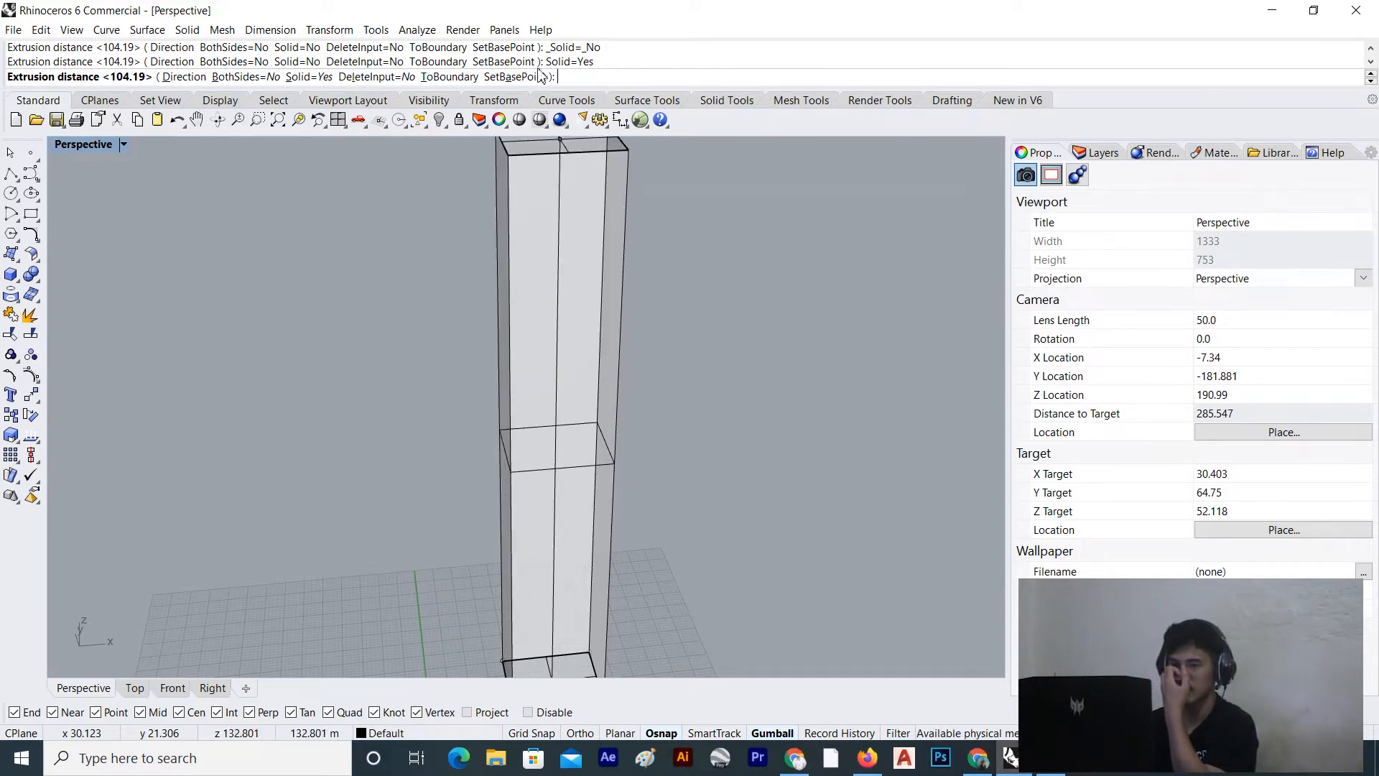
{"action": "type", "text": "20"}
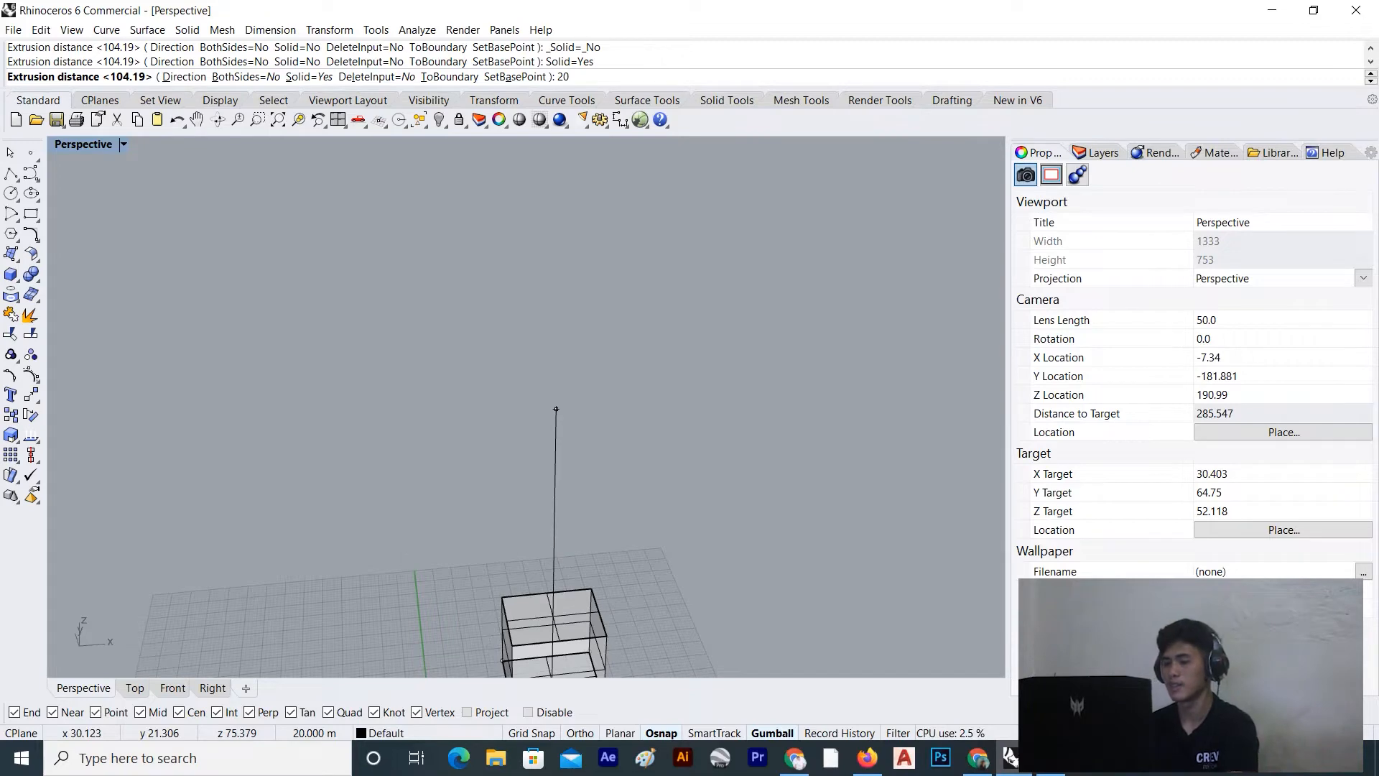
{"action": "key", "text": "Return"}
Inspect the solid box from other angles, then undo its extrusion
{"action": "right_click_drag", "start_coordinate": [605, 412], "coordinate": [507, 560]}
{"action": "scroll", "coordinate": [470, 533], "scroll_direction": "up", "scroll_amount": 3}
{"action": "scroll", "coordinate": [429, 513], "scroll_direction": "down", "scroll_amount": 5}
{"action": "scroll", "coordinate": [458, 614], "scroll_direction": "up", "scroll_amount": 8}
{"action": "left_click", "coordinate": [463, 586]}
{"action": "scroll", "coordinate": [563, 555], "scroll_direction": "up", "scroll_amount": 6}
{"action": "key", "text": "ctrl+z"}
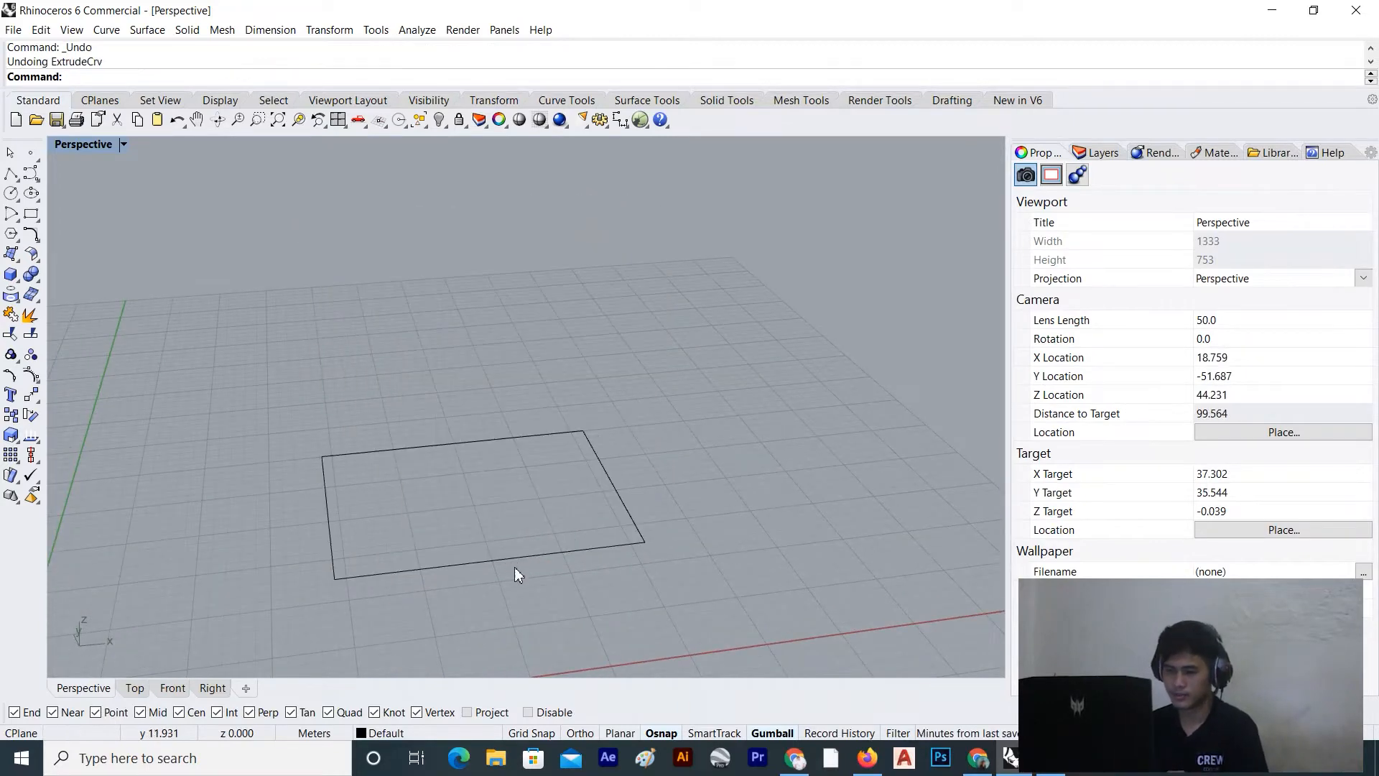
{"action": "left_click", "coordinate": [612, 519]}
{"action": "type", "text": "ExtractBadSrf"}
{"action": "key", "text": "Return"}
{"action": "key", "text": "Escape"}
Extrude the rectangle straight up about 34 m as an open surface with Solid=No
{"action": "left_click", "coordinate": [584, 550]}
{"action": "scroll", "coordinate": [537, 523], "scroll_direction": "up", "scroll_amount": 2}
{"action": "left_click", "coordinate": [106, 30]}
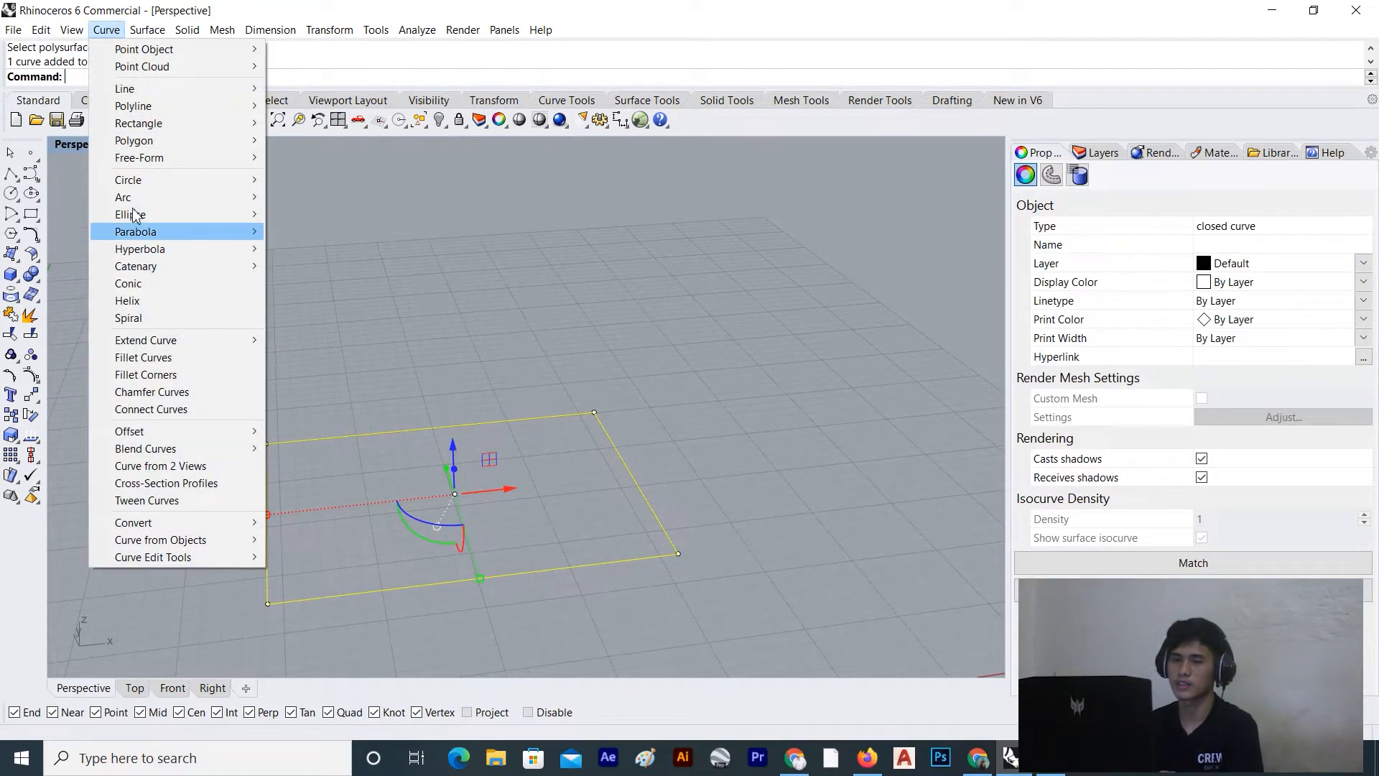
{"action": "left_click", "coordinate": [147, 29]}
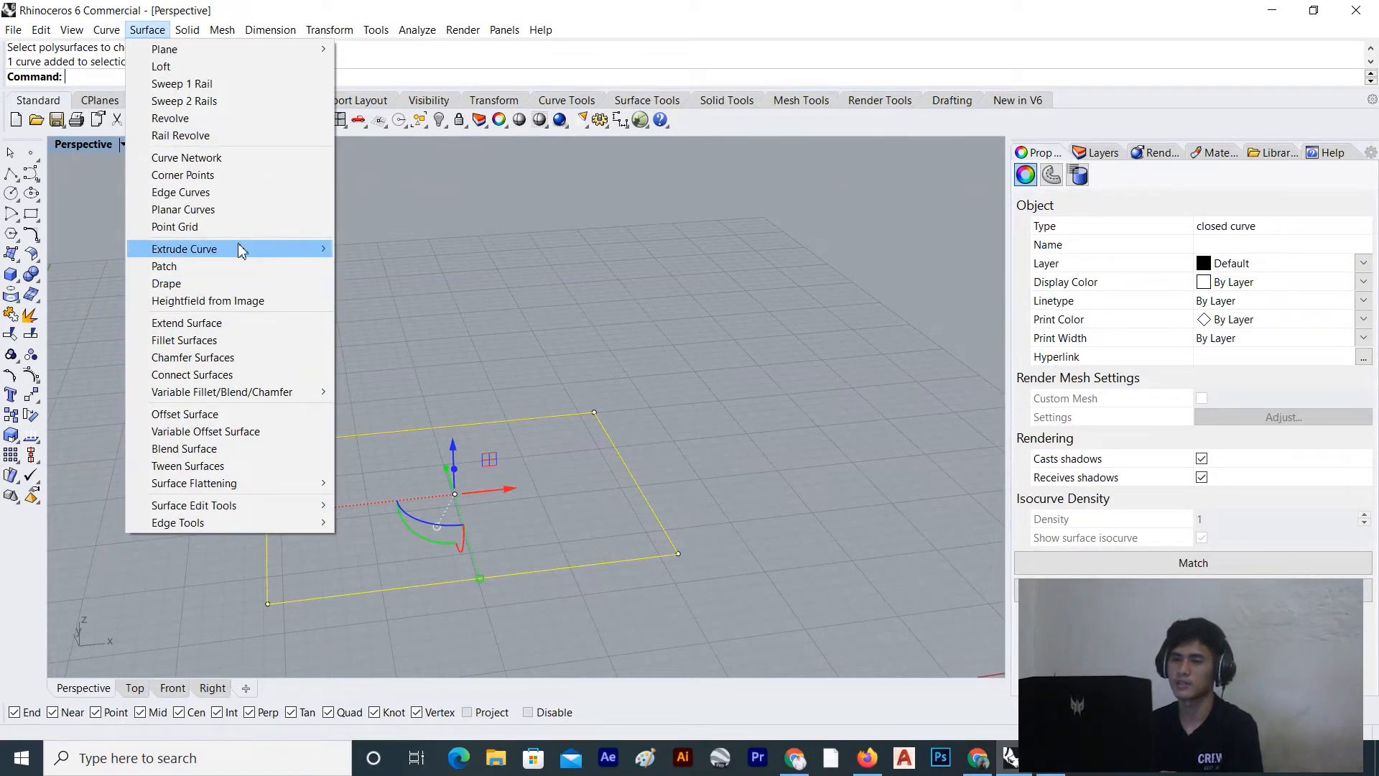
{"action": "mouse_move", "coordinate": [241, 248]}
{"action": "left_click", "coordinate": [375, 247]}
{"action": "scroll", "coordinate": [547, 478], "scroll_direction": "down", "scroll_amount": 5}
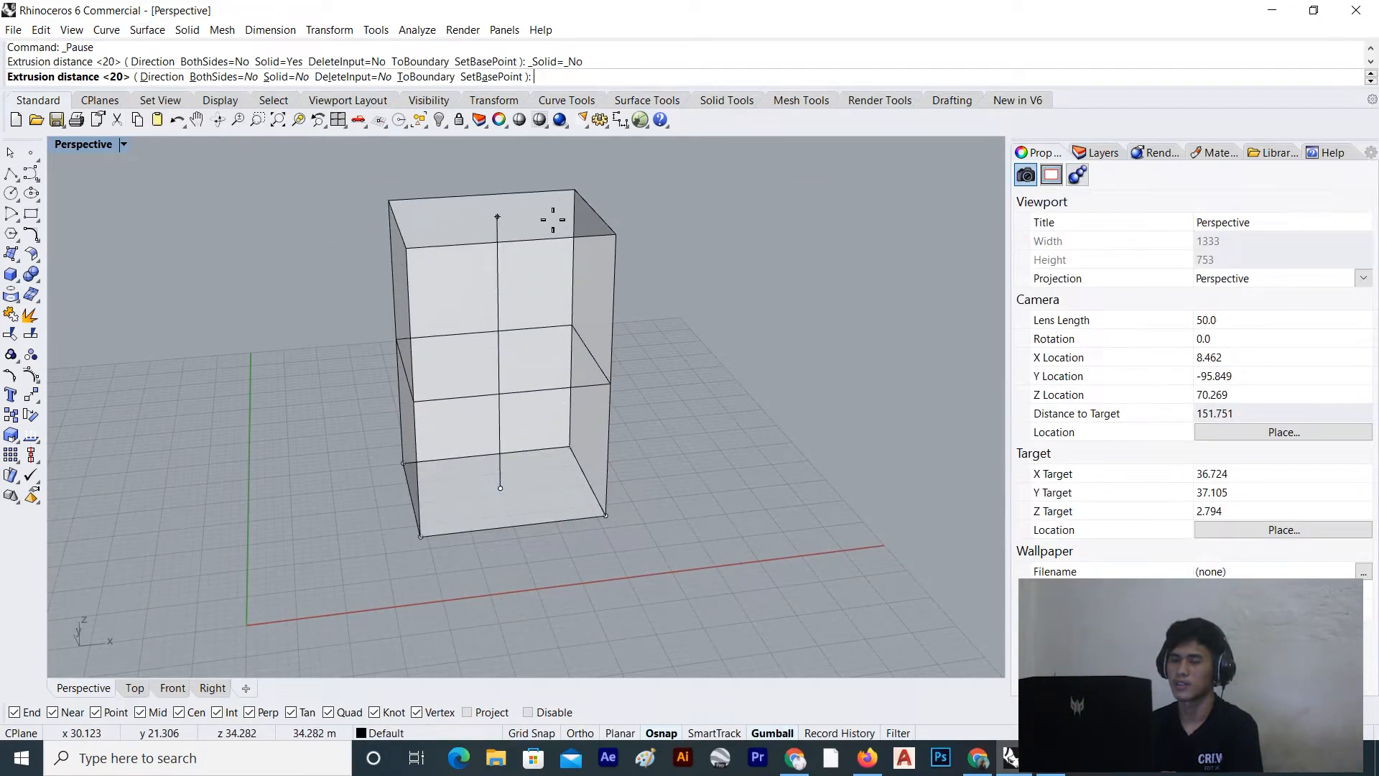
{"action": "left_click", "coordinate": [551, 219]}
Move the open extruded box together with its base rectangle away from the origin along the positive Y axis
{"action": "scroll", "coordinate": [661, 301], "scroll_direction": "down", "scroll_amount": 8}
{"action": "left_click", "coordinate": [687, 319]}
{"action": "right_click_drag", "start_coordinate": [687, 321], "coordinate": [390, 512]}
{"action": "key", "text": "ctrl+a"}
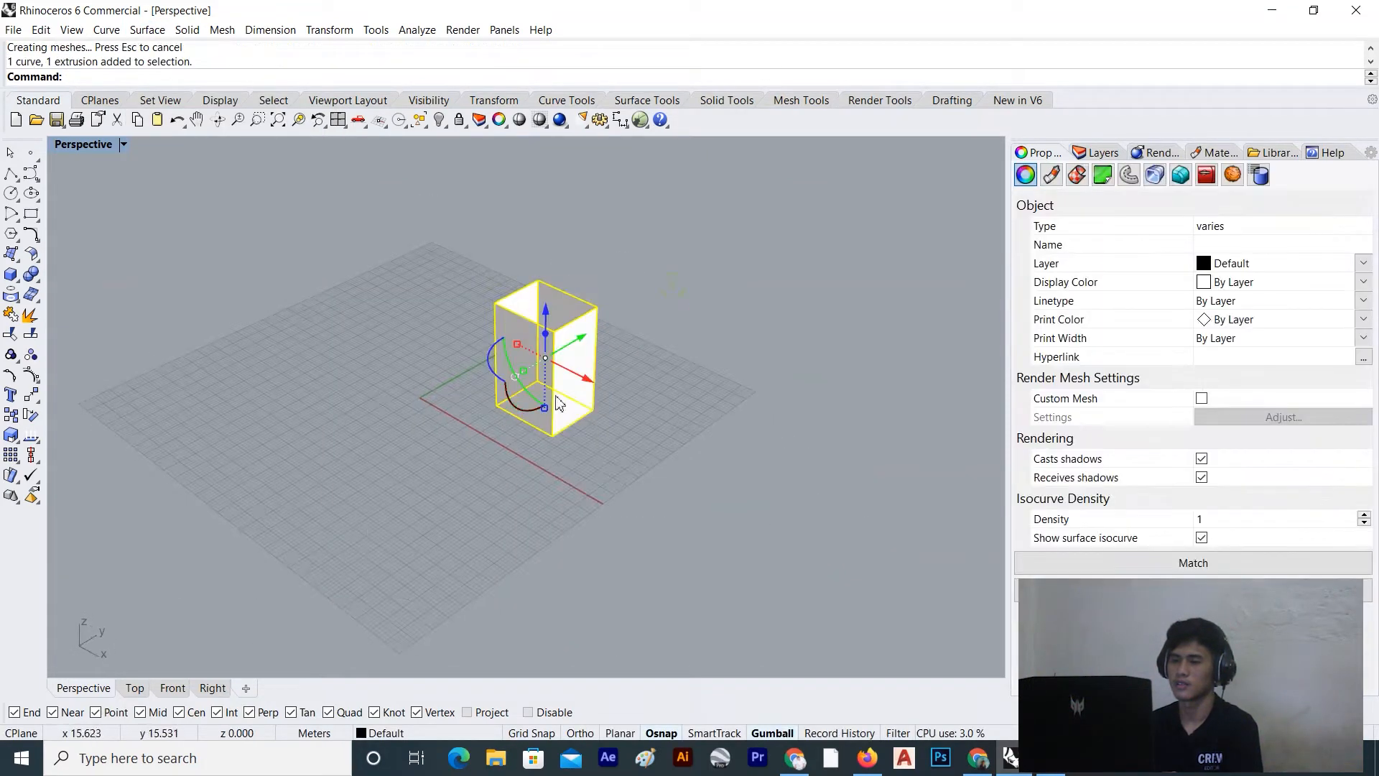
{"action": "left_click_drag", "start_coordinate": [587, 348], "coordinate": [735, 262]}
{"action": "left_click", "coordinate": [673, 355]}
{"action": "right_click_drag", "start_coordinate": [674, 355], "coordinate": [516, 411]}
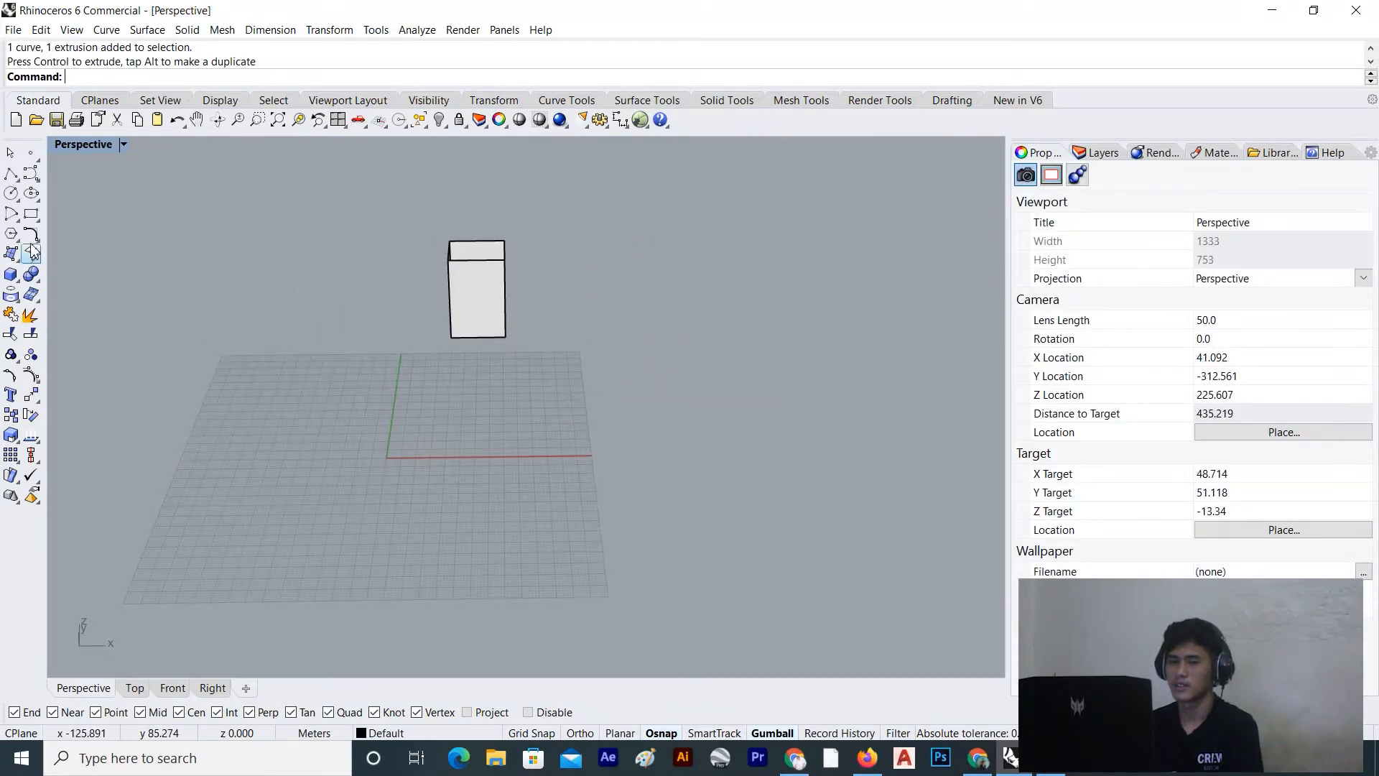
Draw a corner-to-corner rectangle on the ground grid in front of the open box, in the positive XY quadrant
{"action": "left_click", "coordinate": [31, 213]}
{"action": "scroll", "coordinate": [517, 446], "scroll_direction": "up", "scroll_amount": 5}
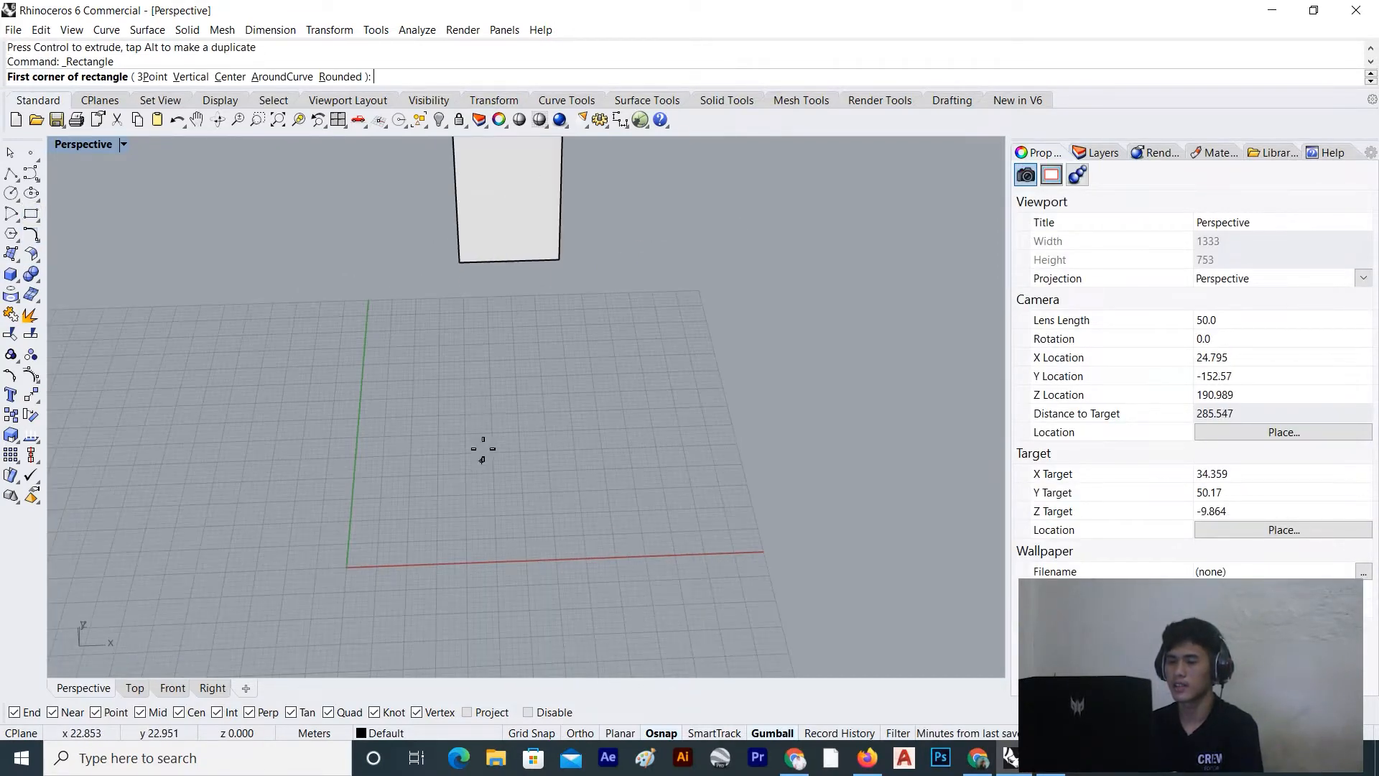
{"action": "left_click", "coordinate": [474, 408]}
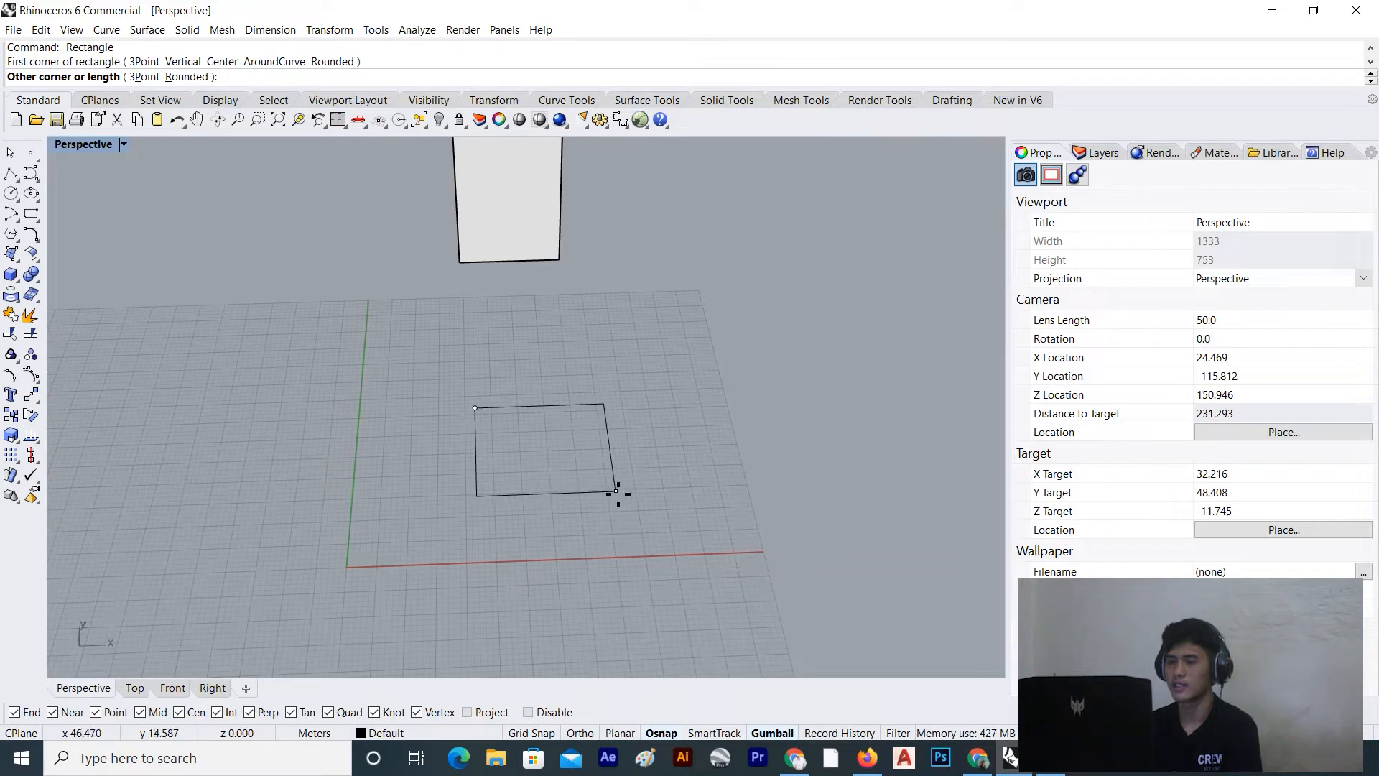
{"action": "left_click", "coordinate": [616, 491]}
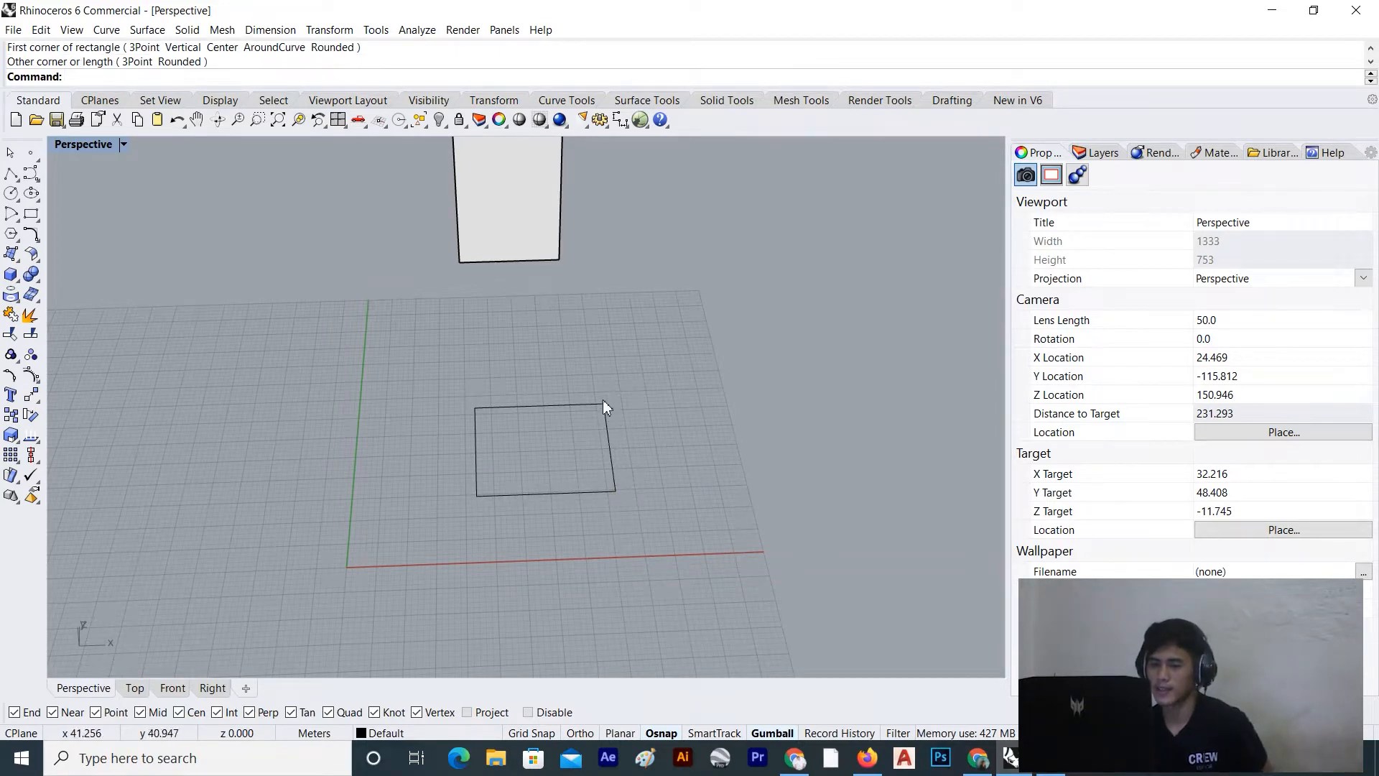
Start a tapered extrusion of the new rectangle as an open surface
{"action": "right_click_drag", "start_coordinate": [537, 365], "coordinate": [579, 415]}
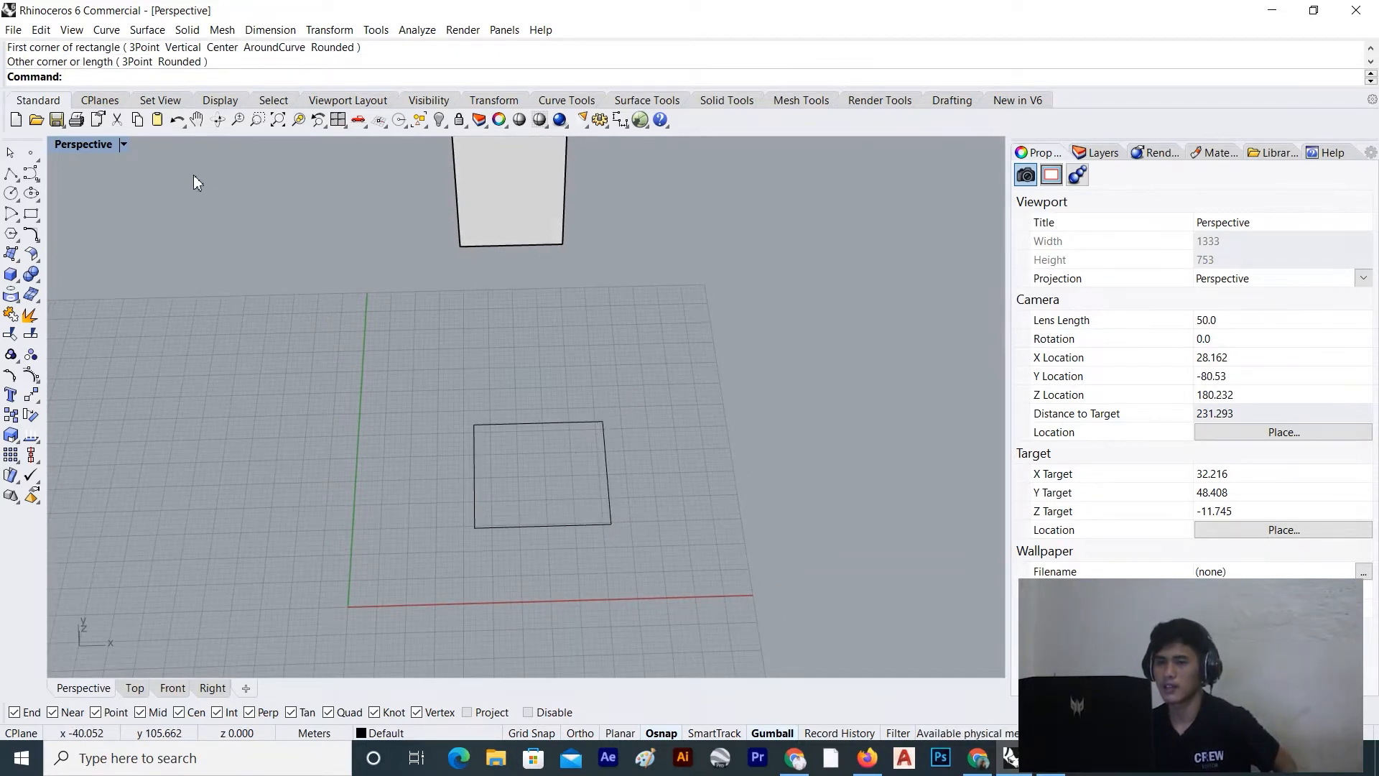
{"action": "left_click", "coordinate": [147, 30]}
{"action": "mouse_move", "coordinate": [185, 251]}
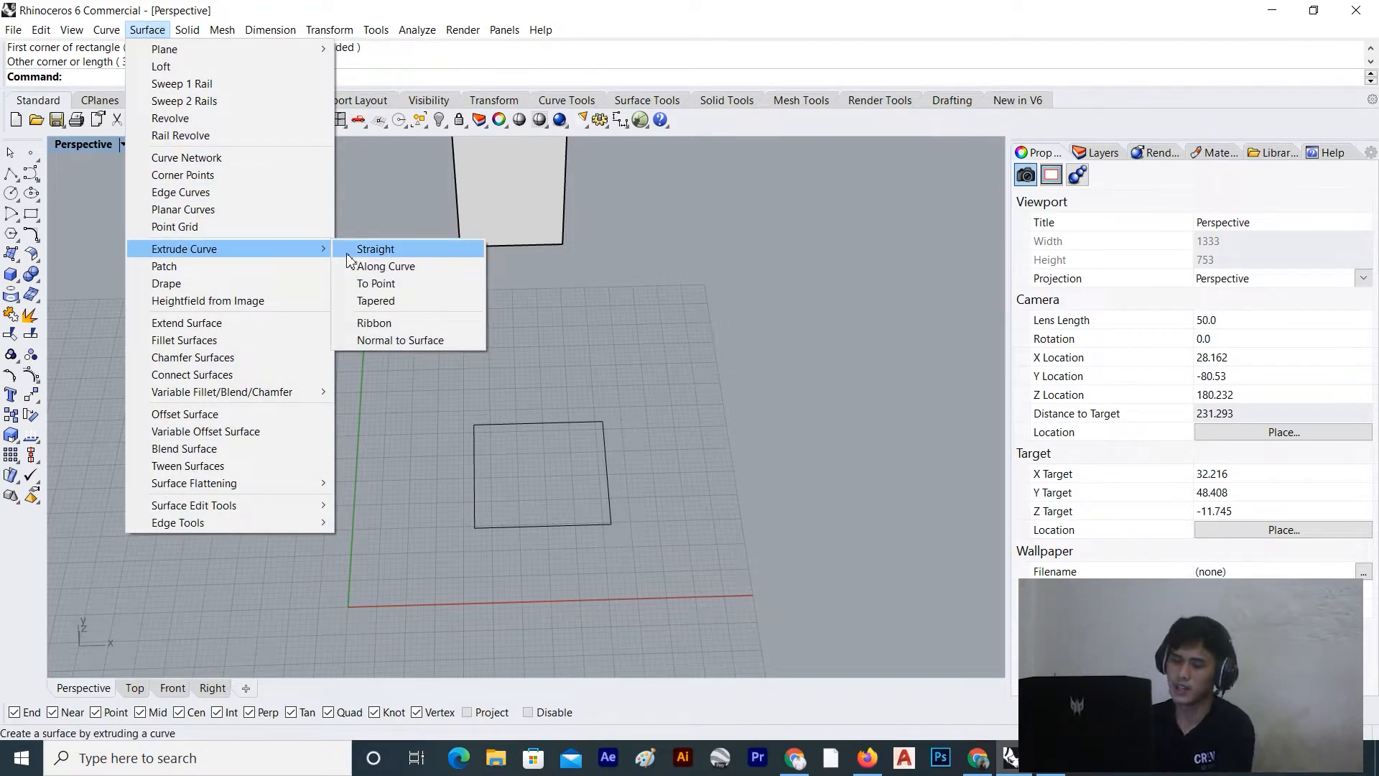
{"action": "left_click", "coordinate": [370, 301]}
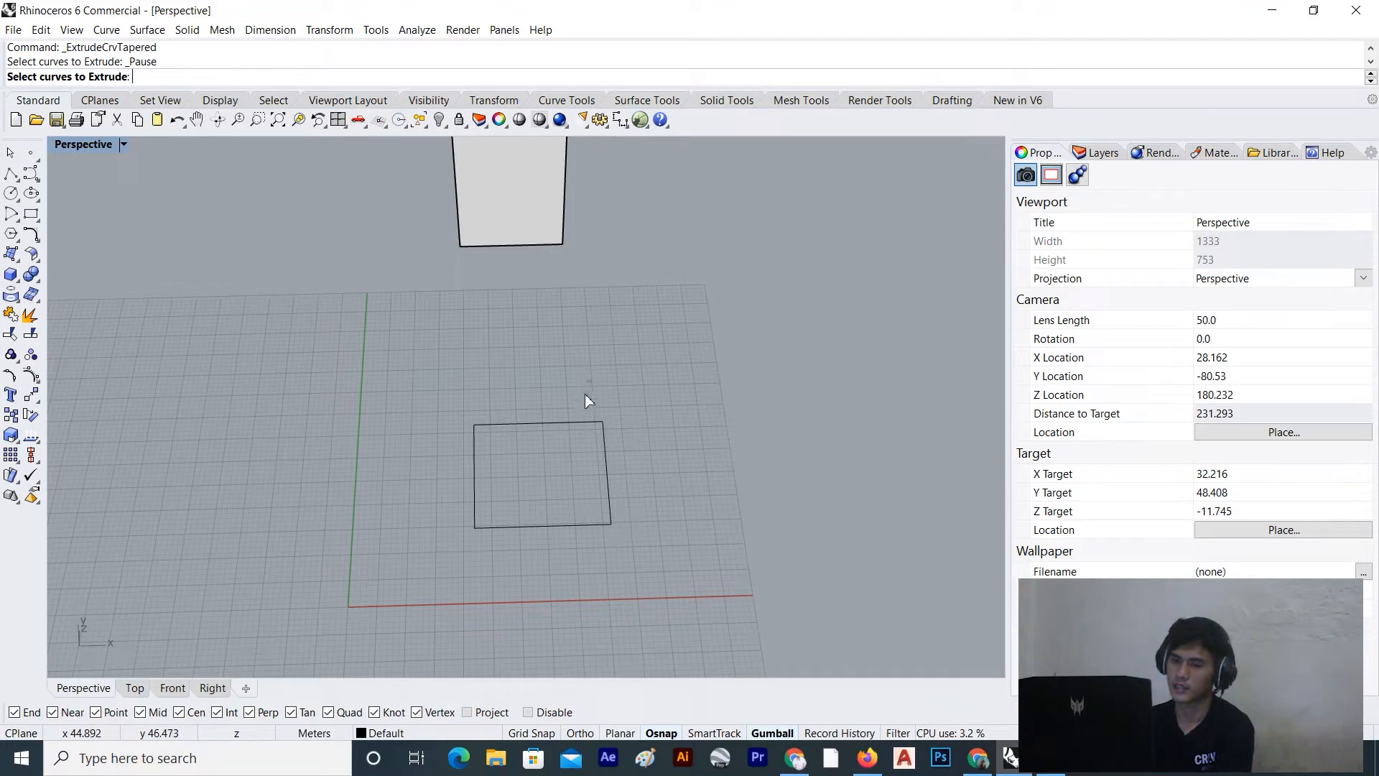
{"action": "left_click", "coordinate": [566, 423]}
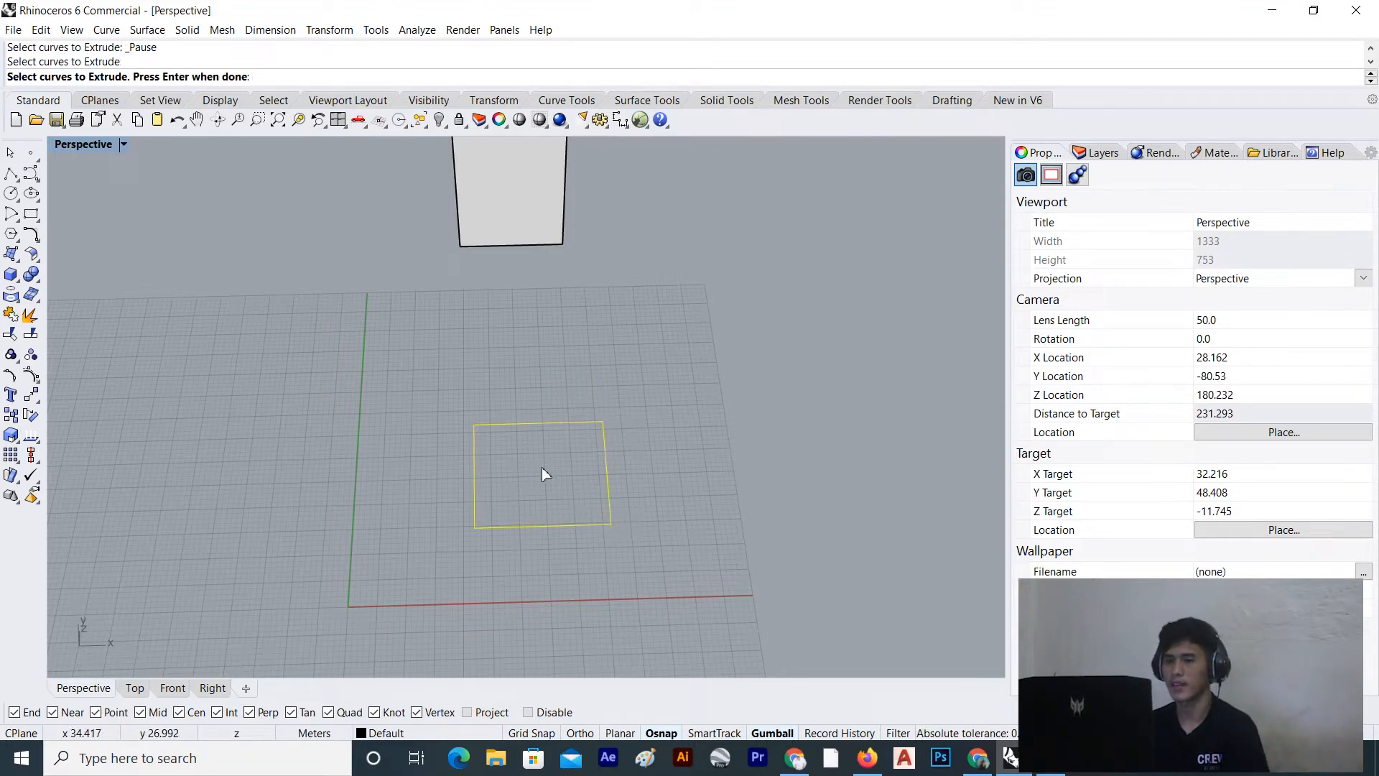
{"action": "key", "text": "Return"}
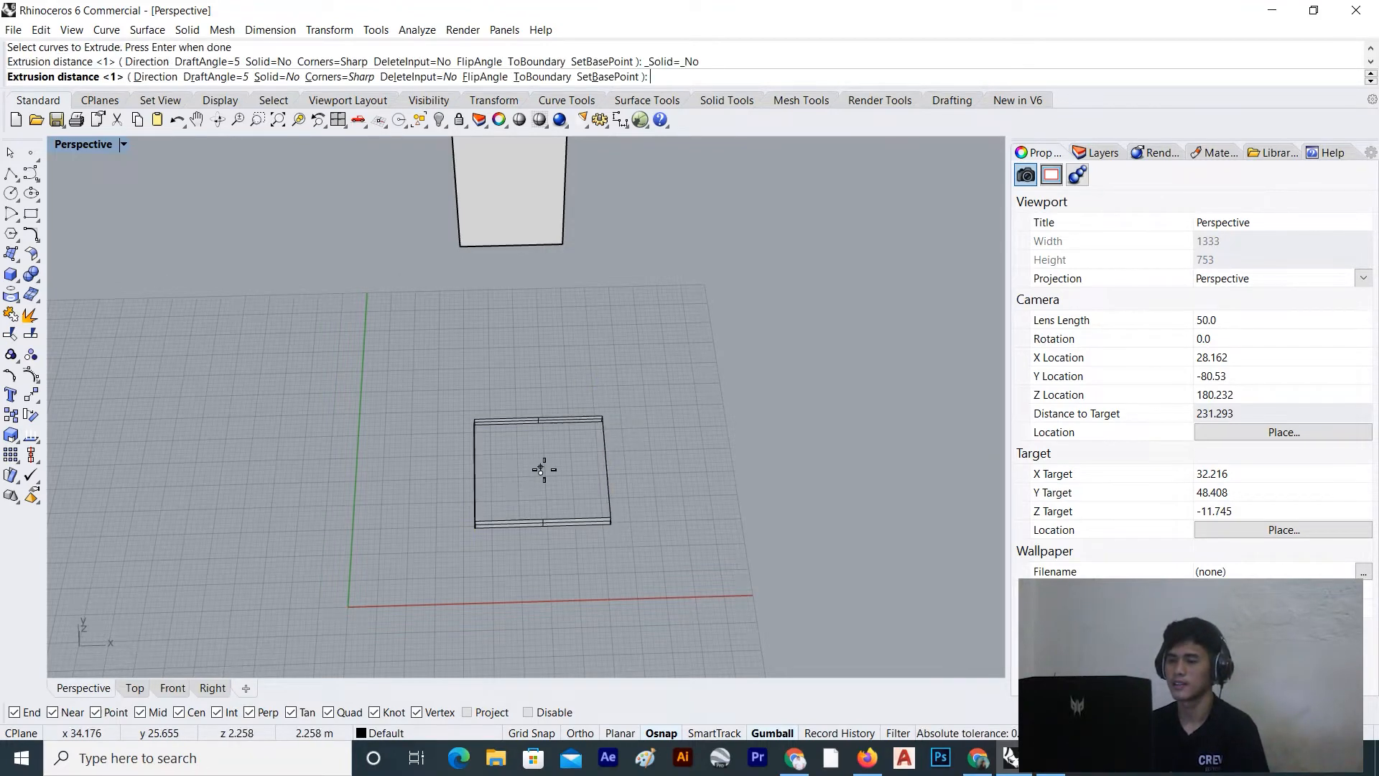
Examine the tapered extrusion preview at different heights and from several angles with the default draft angle of 5
{"action": "scroll", "coordinate": [545, 471], "scroll_direction": "down", "scroll_amount": 4}
{"action": "right_click_drag", "start_coordinate": [548, 487], "coordinate": [631, 402]}
{"action": "scroll", "coordinate": [536, 444], "scroll_direction": "up", "scroll_amount": 5}
{"action": "scroll", "coordinate": [535, 431], "scroll_direction": "down", "scroll_amount": 4}
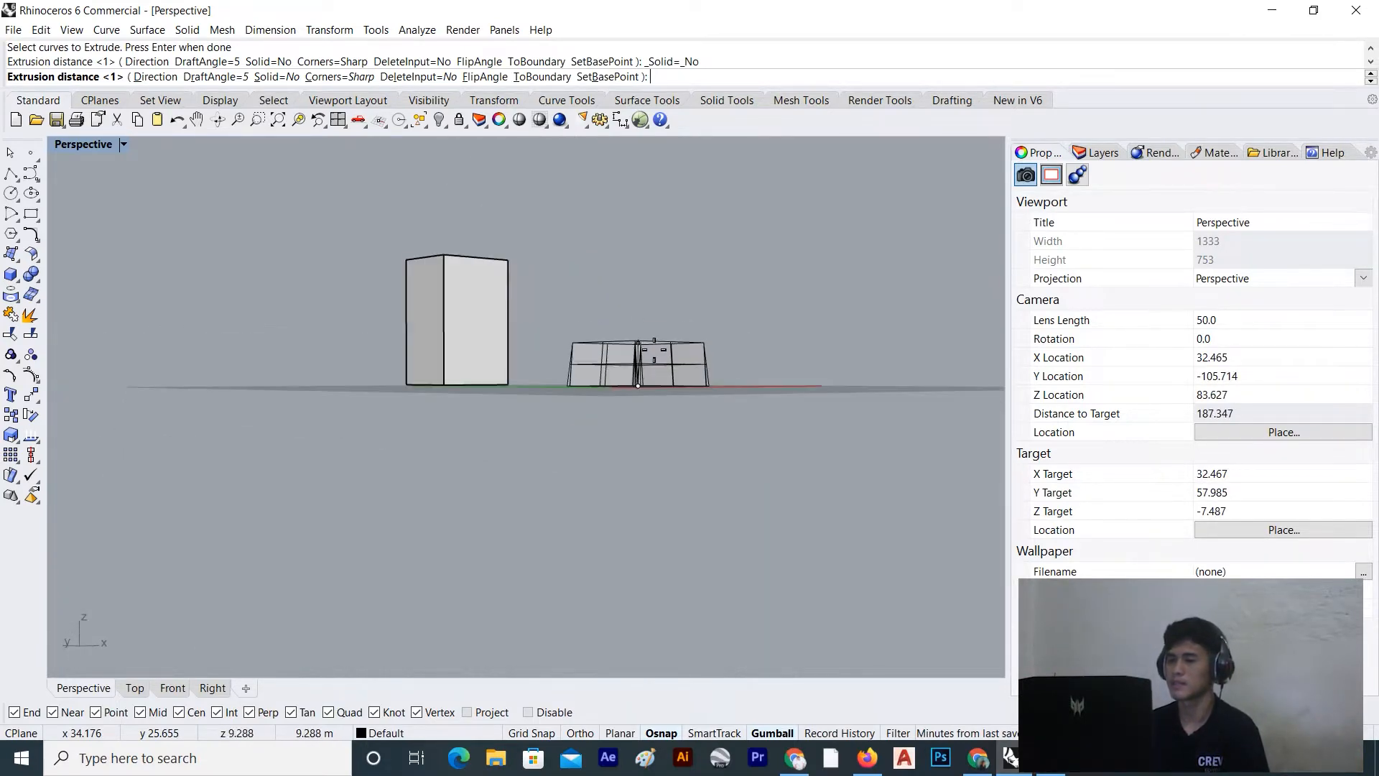
{"action": "scroll", "coordinate": [631, 395], "scroll_direction": "up", "scroll_amount": 3}
{"action": "right_click_drag", "start_coordinate": [624, 486], "coordinate": [603, 585]}
{"action": "scroll", "coordinate": [604, 585], "scroll_direction": "down", "scroll_amount": 3}
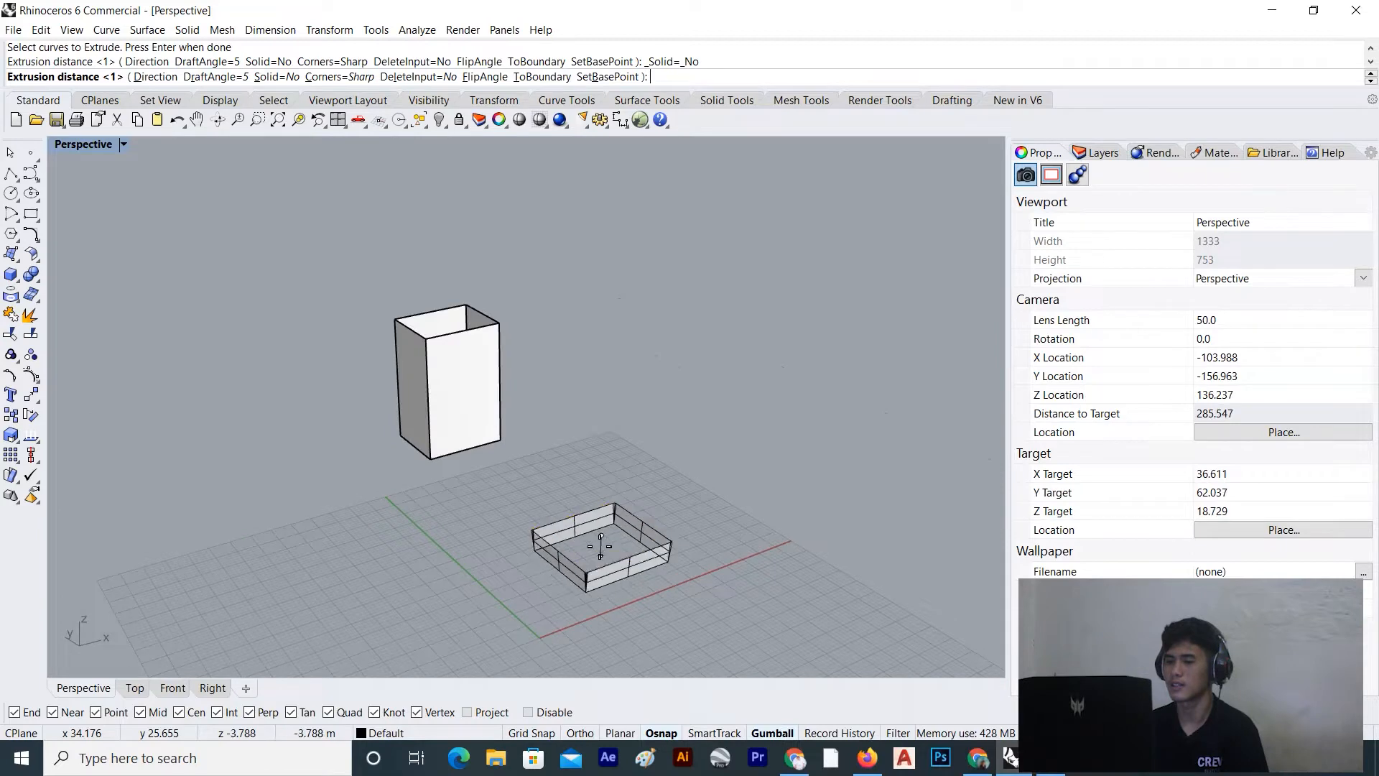
{"action": "scroll", "coordinate": [640, 532], "scroll_direction": "up", "scroll_amount": 2}
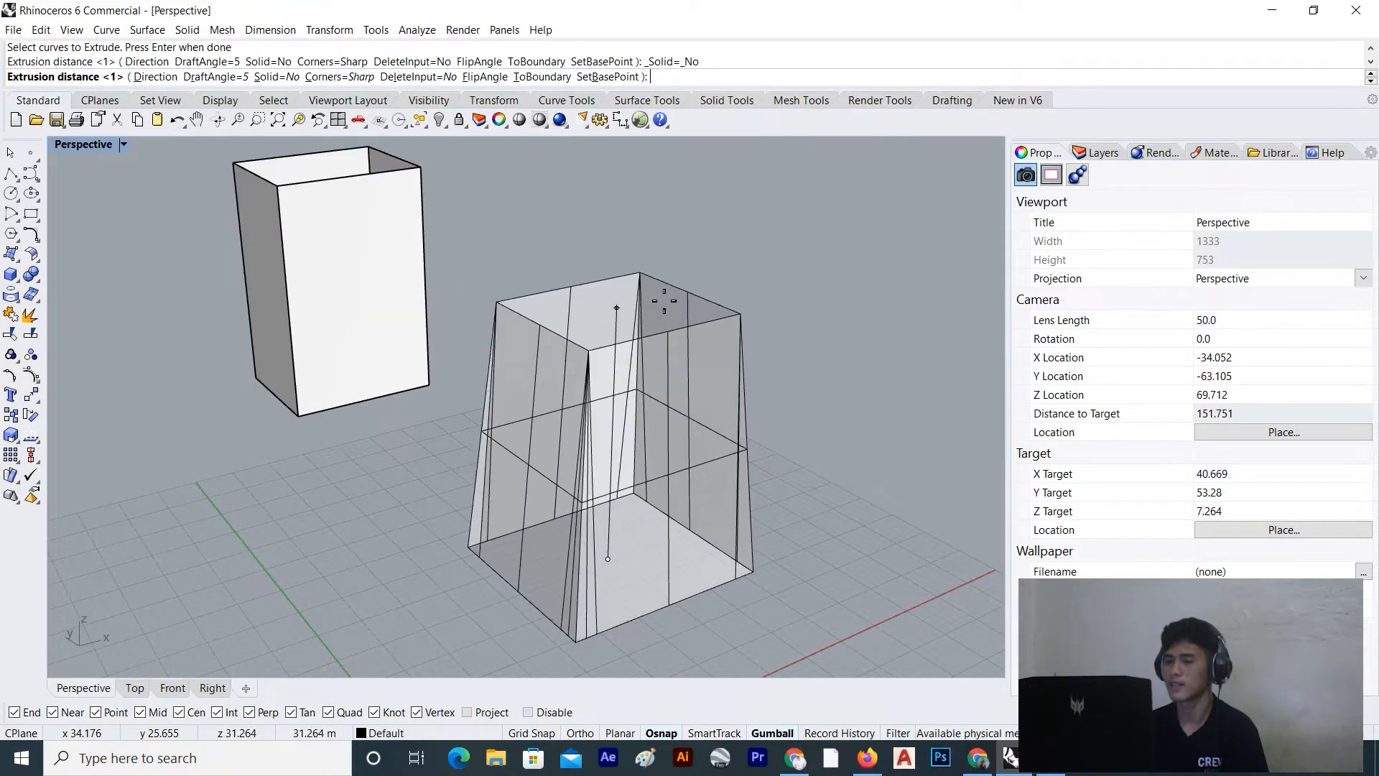
{"action": "scroll", "coordinate": [585, 270], "scroll_direction": "down", "scroll_amount": 3}
{"action": "right_click_drag", "start_coordinate": [584, 271], "coordinate": [585, 245]}
{"action": "scroll", "coordinate": [583, 244], "scroll_direction": "up", "scroll_amount": 3}
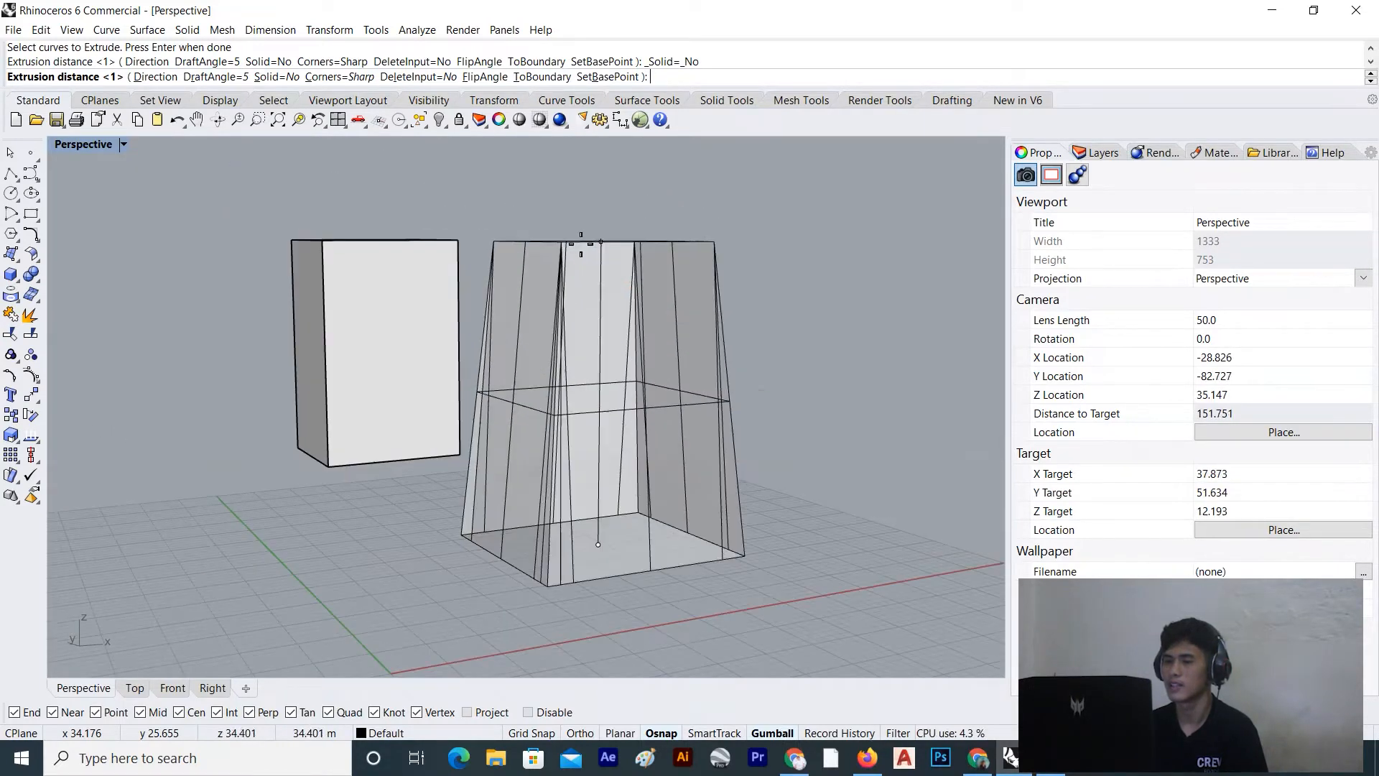
{"action": "scroll", "coordinate": [801, 462], "scroll_direction": "down", "scroll_amount": 3}
{"action": "scroll", "coordinate": [730, 422], "scroll_direction": "up", "scroll_amount": 3}
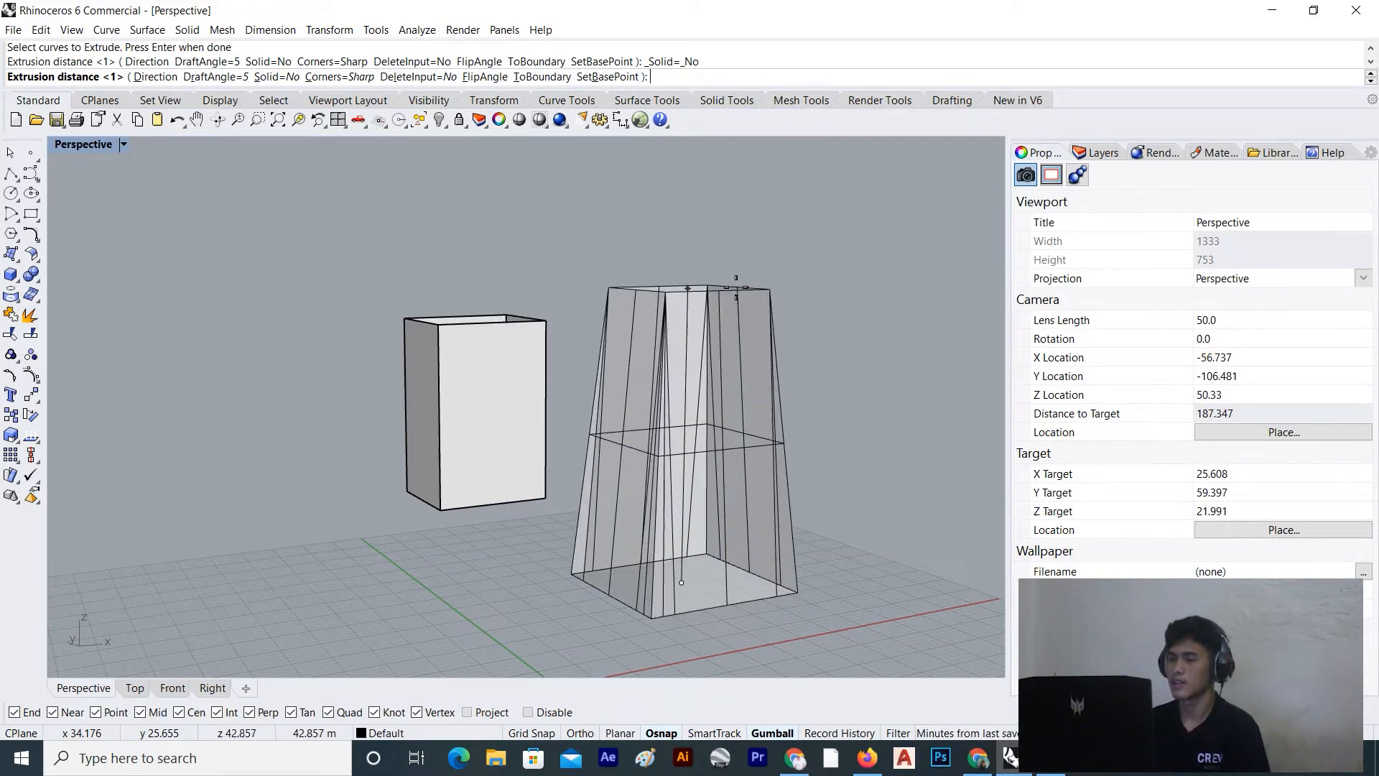
{"action": "right_click_drag", "start_coordinate": [757, 230], "coordinate": [734, 347]}
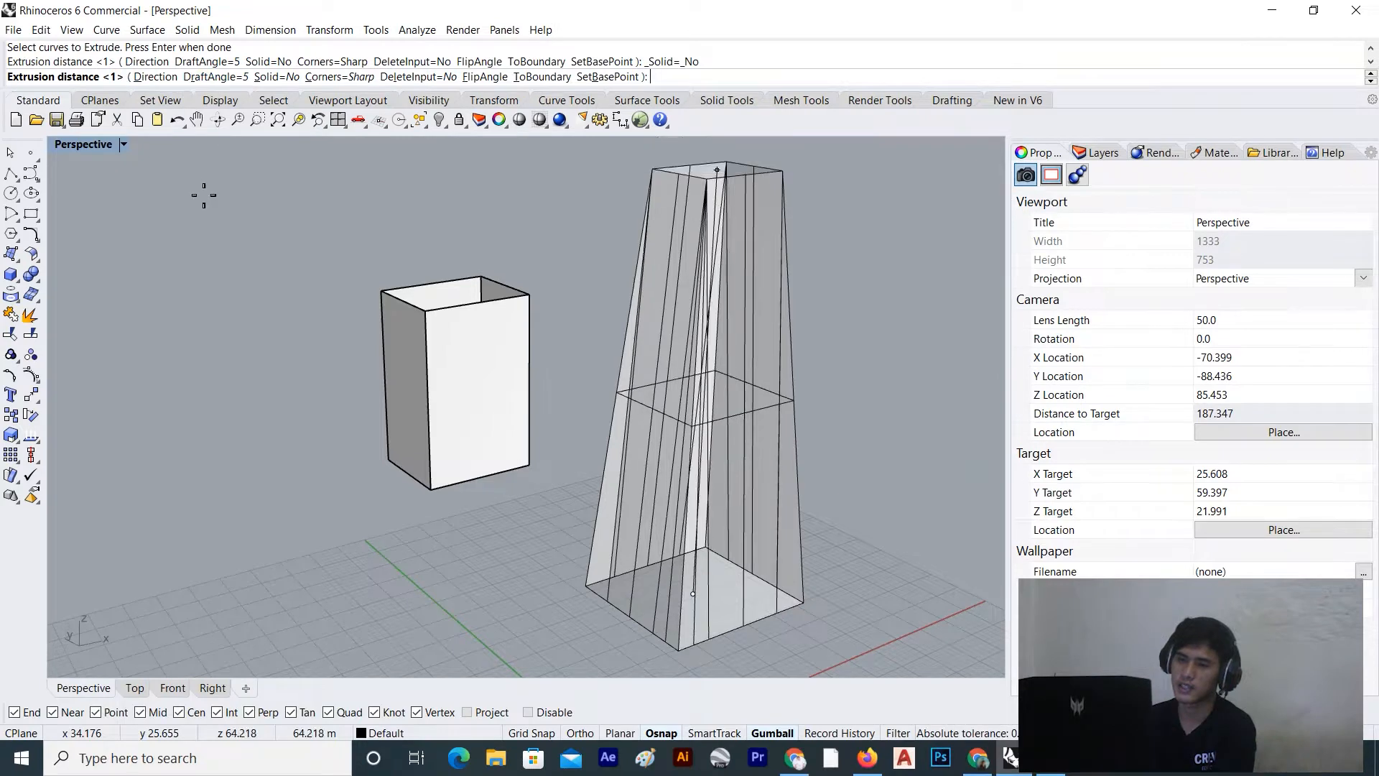
Set the tapered extrusion's draft angle to 10 and check the steeper taper at different heights
{"action": "left_click", "coordinate": [216, 77]}
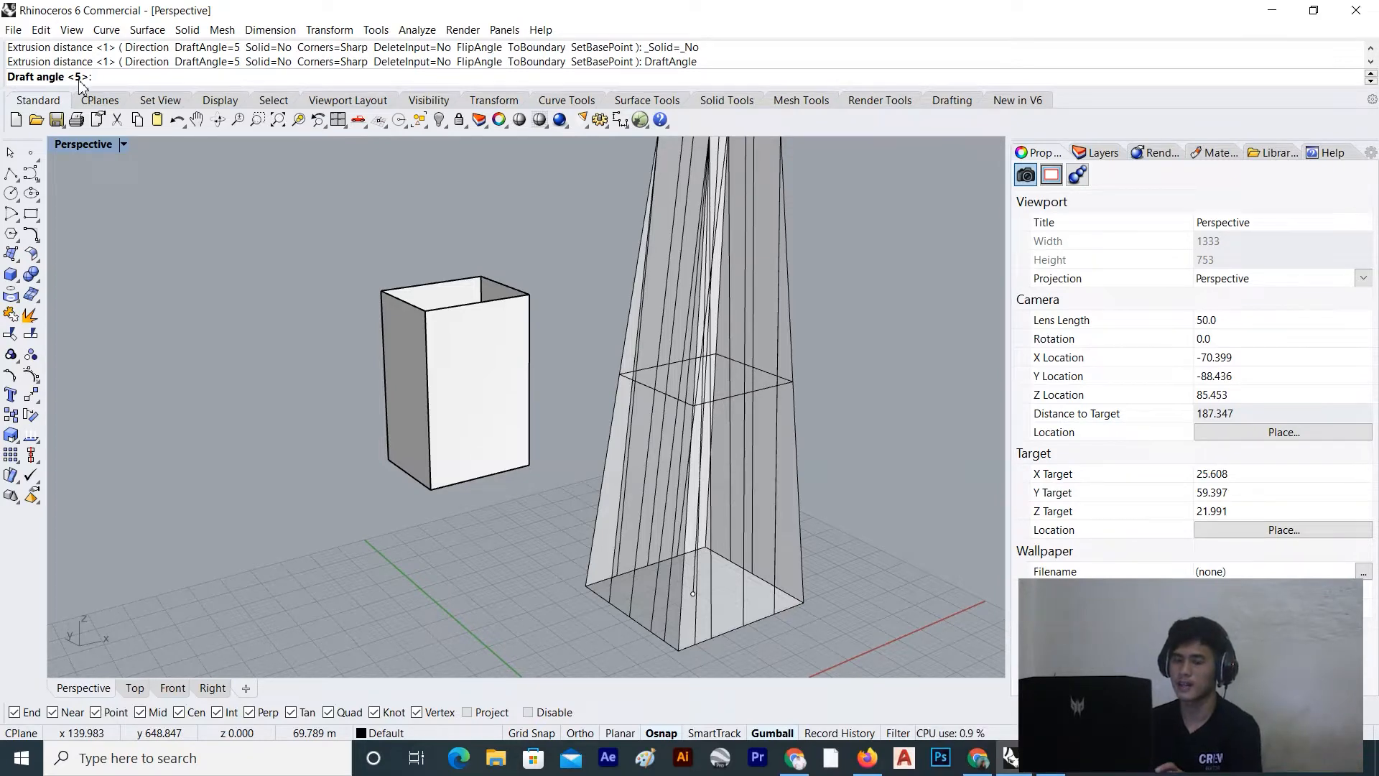
{"action": "type", "text": "10"}
{"action": "key", "text": "Return"}
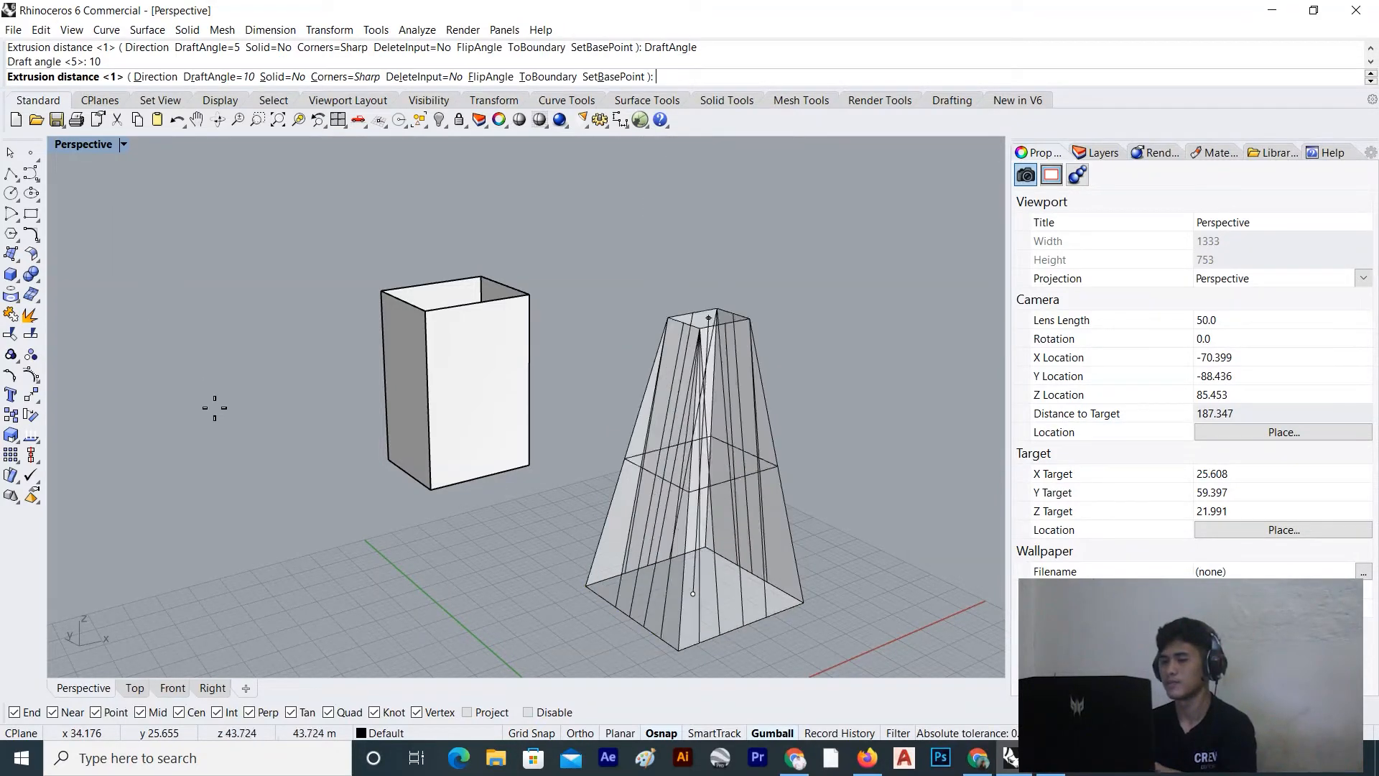
{"action": "scroll", "coordinate": [471, 388], "scroll_direction": "down", "scroll_amount": 3}
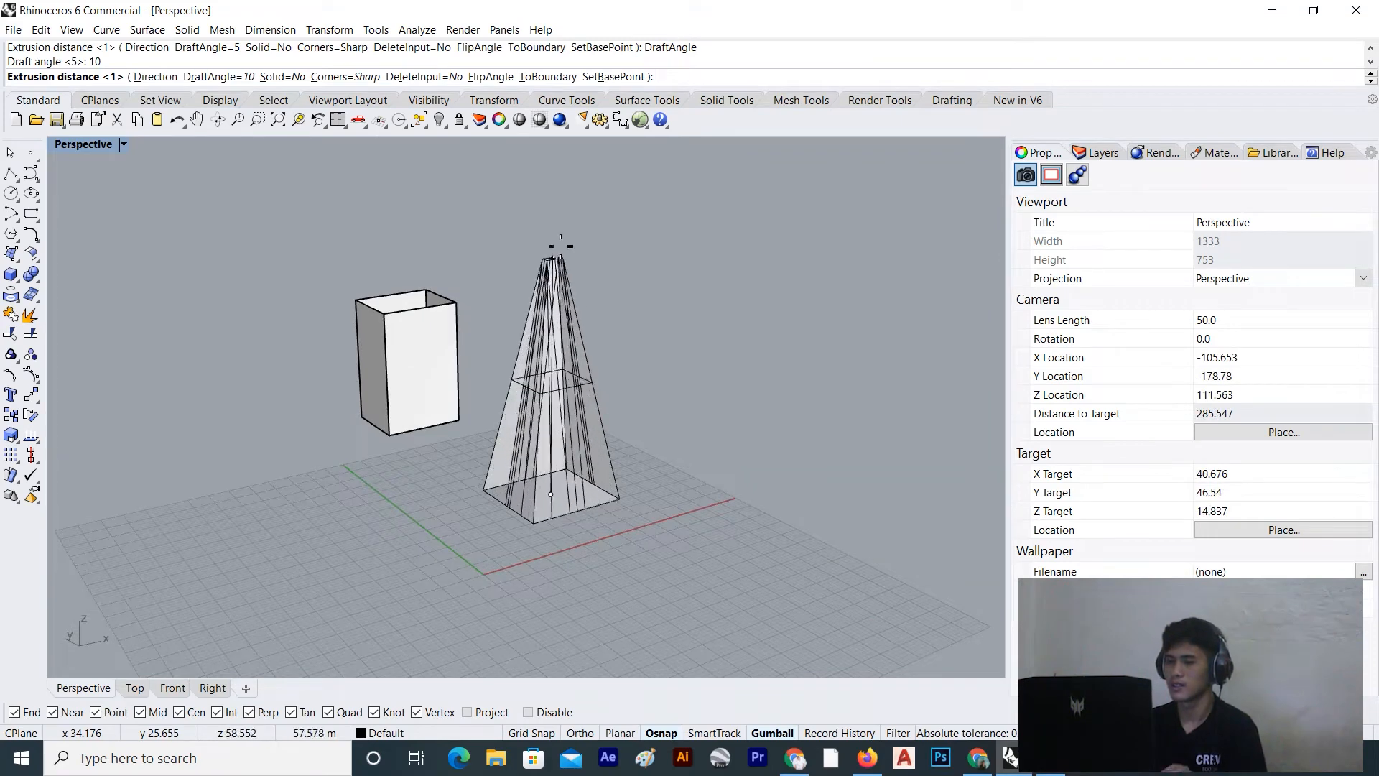
{"action": "scroll", "coordinate": [572, 387], "scroll_direction": "down", "scroll_amount": 2}
{"action": "scroll", "coordinate": [564, 352], "scroll_direction": "up", "scroll_amount": 2}
{"action": "scroll", "coordinate": [553, 358], "scroll_direction": "up", "scroll_amount": 2}
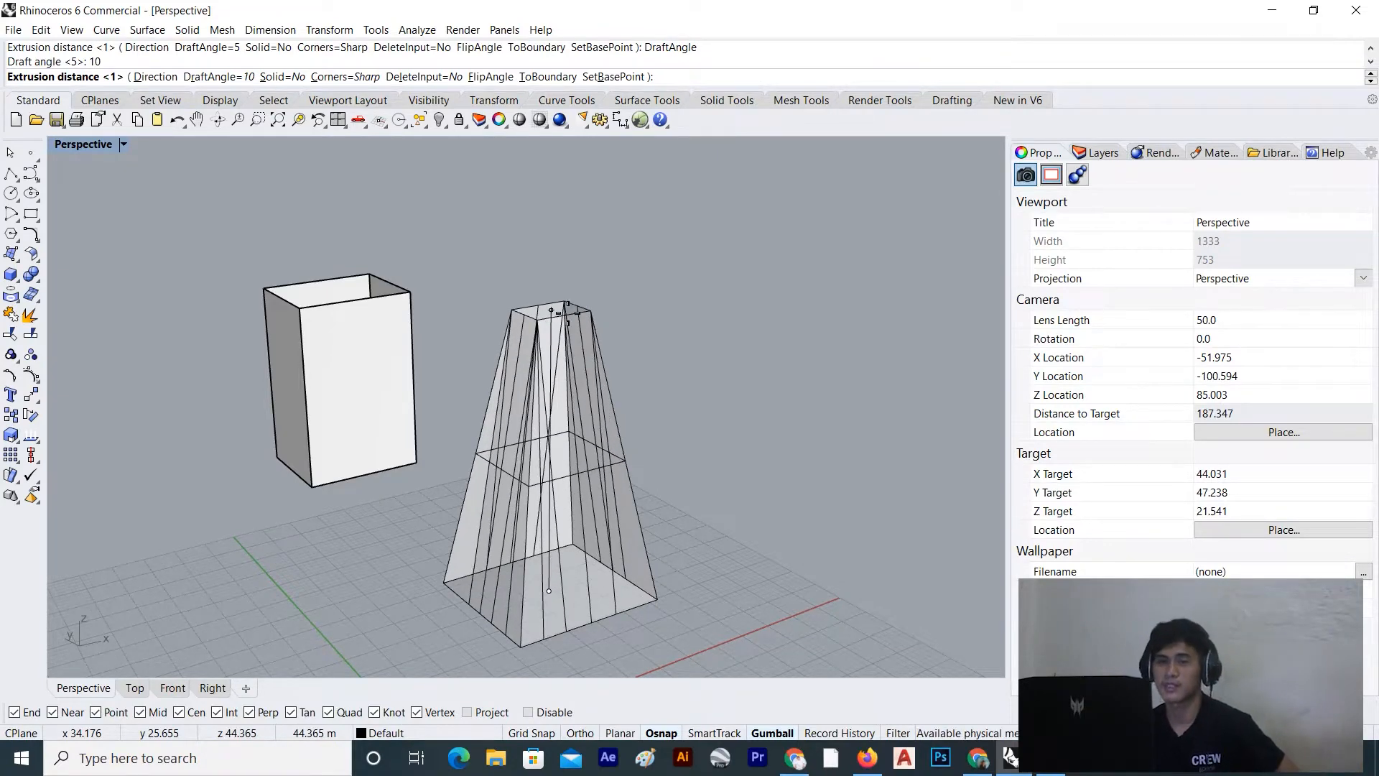
{"action": "scroll", "coordinate": [566, 316], "scroll_direction": "up", "scroll_amount": 1}
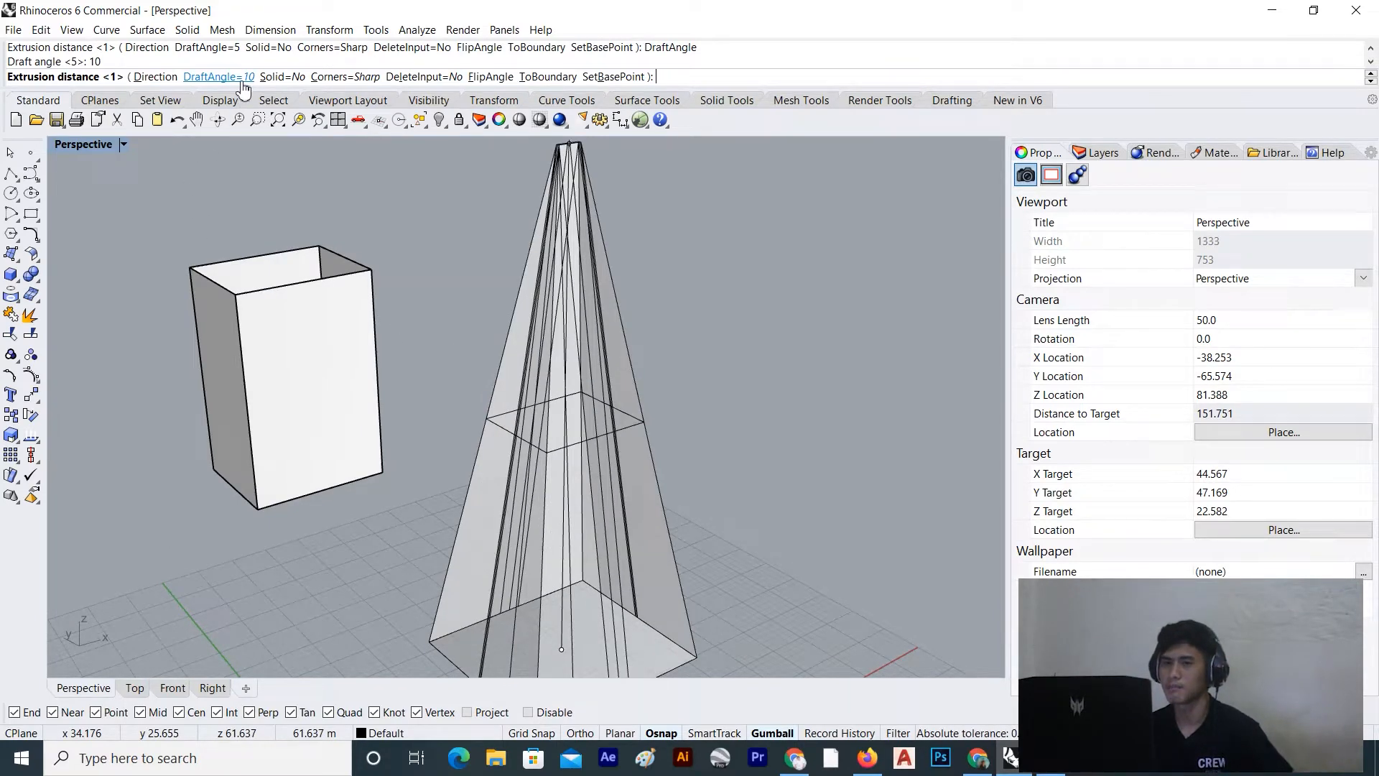
Set the tapered extrusion's draft angle to -5 so the walls flare outward
{"action": "left_click", "coordinate": [219, 76]}
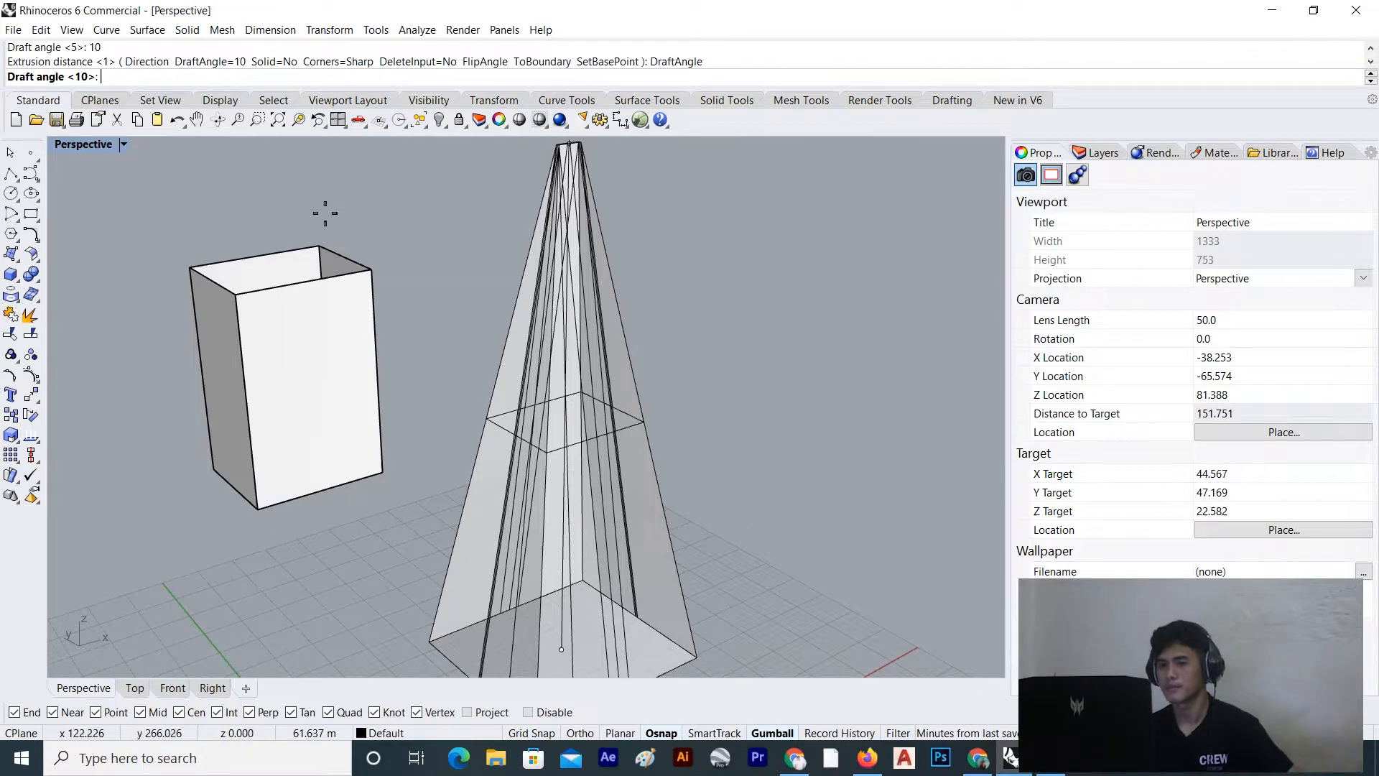
{"action": "type", "text": "-5"}
{"action": "key", "text": "Return"}
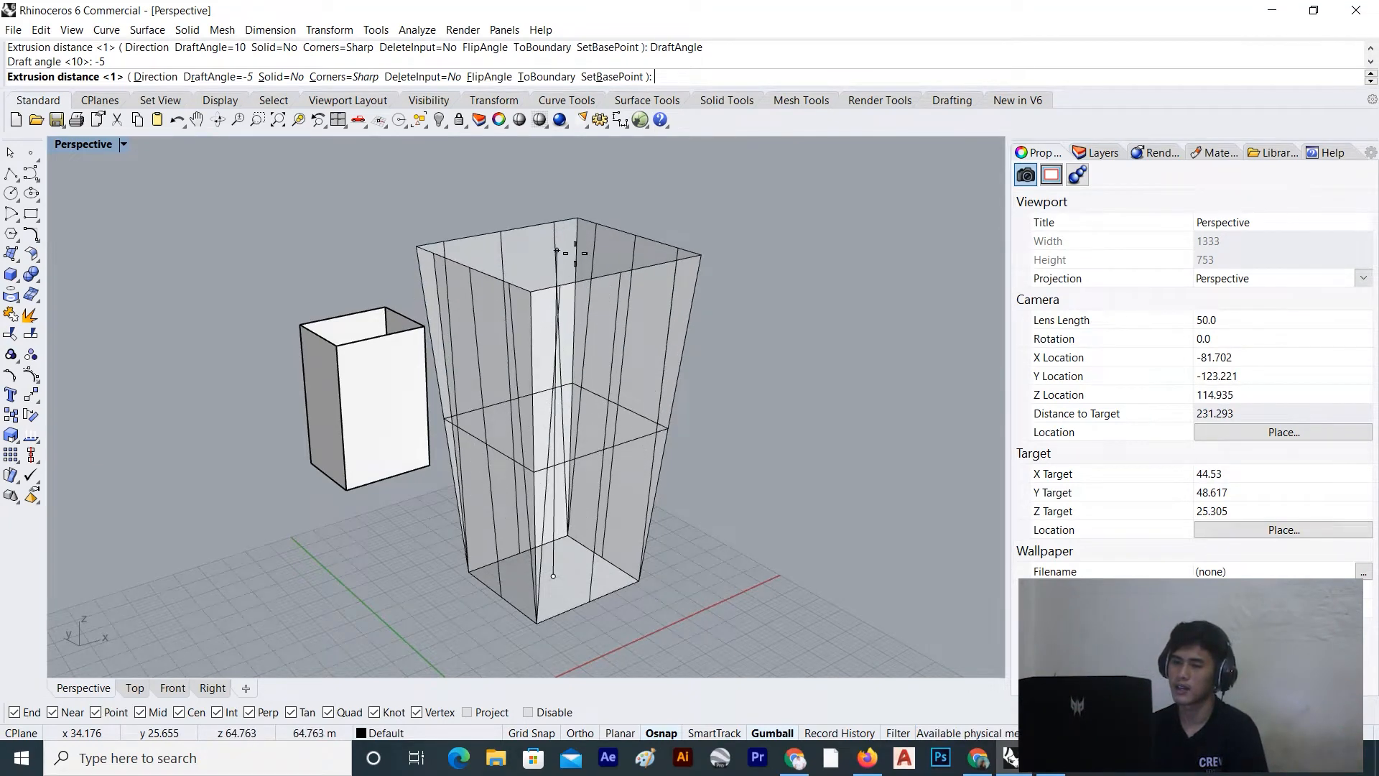
Examine the outward-flaring extrusion preview at different heights and from several angles
{"action": "scroll", "coordinate": [575, 253], "scroll_direction": "down", "scroll_amount": 5}
{"action": "mouse_move", "coordinate": [574, 252]}
{"action": "right_mouse_down"}
{"action": "mouse_move", "coordinate": [625, 271]}
{"action": "mouse_move", "coordinate": [603, 243]}
{"action": "mouse_move", "coordinate": [572, 273]}
{"action": "right_mouse_up"}
{"action": "scroll", "coordinate": [579, 299], "scroll_direction": "up", "scroll_amount": 4}
{"action": "right_click_drag", "start_coordinate": [579, 324], "coordinate": [549, 316]}
{"action": "scroll", "coordinate": [510, 352], "scroll_direction": "down", "scroll_amount": 2}
{"action": "scroll", "coordinate": [528, 302], "scroll_direction": "up", "scroll_amount": 4}
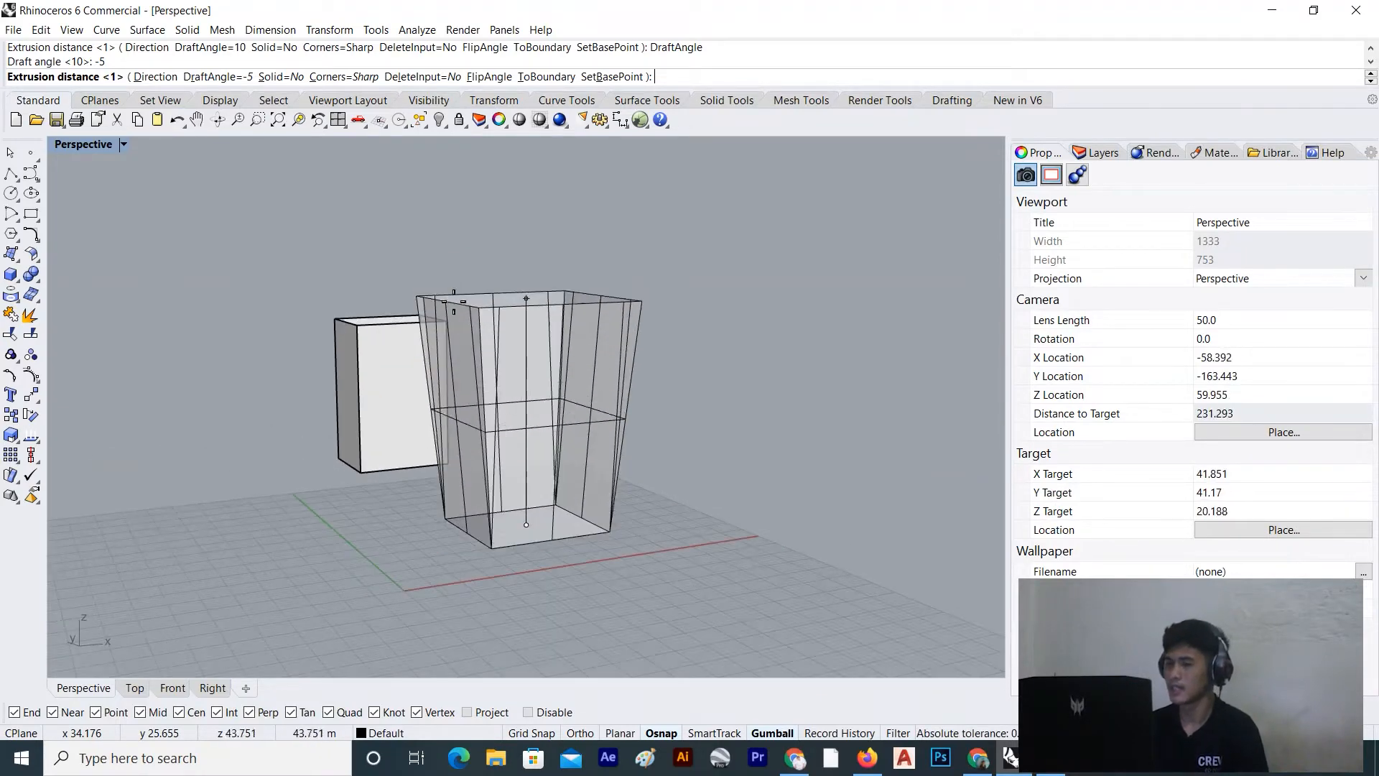
{"action": "right_click_drag", "start_coordinate": [433, 227], "coordinate": [744, 396]}
{"action": "scroll", "coordinate": [826, 467], "scroll_direction": "down", "scroll_amount": 4}
{"action": "right_click_drag", "start_coordinate": [632, 317], "coordinate": [505, 293]}
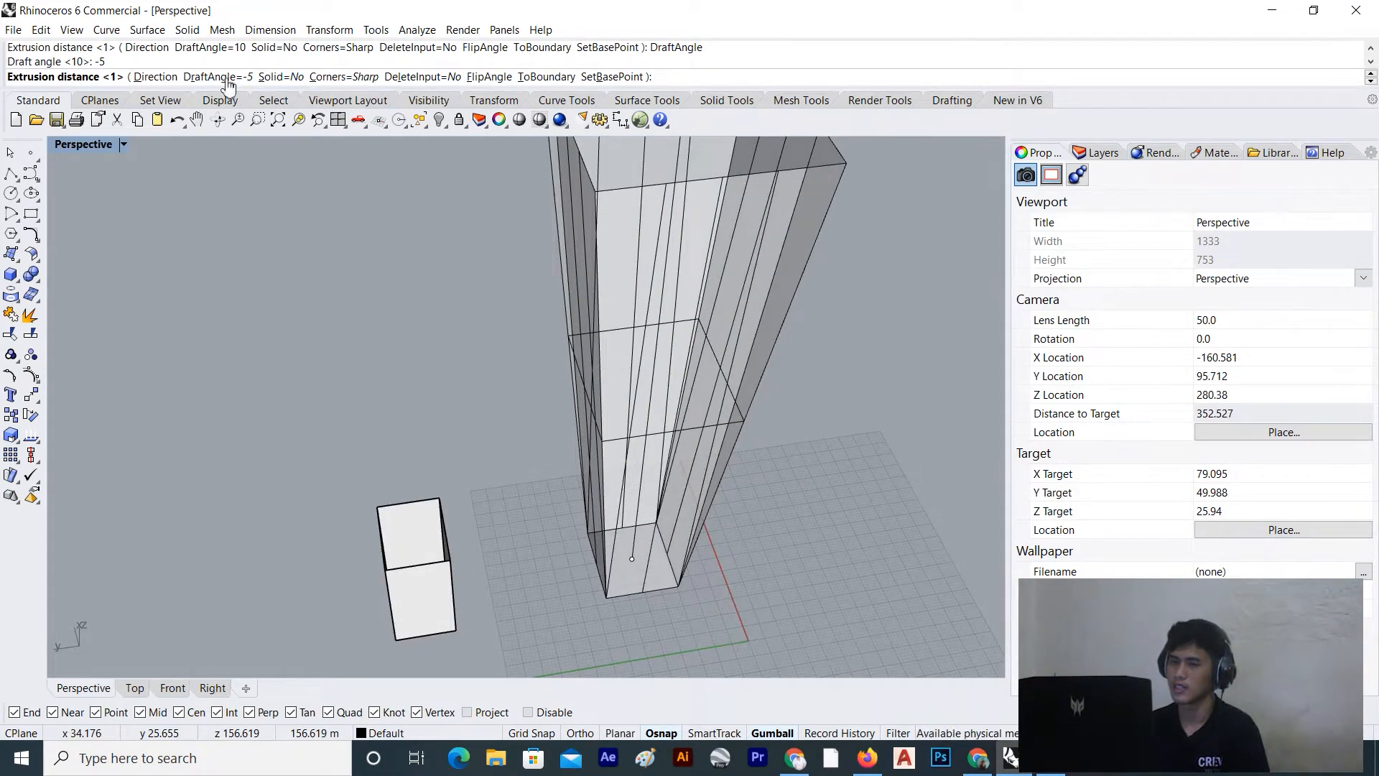
Switch the tapered extrusion to a solid and finish it as a tall, outward-flaring block
{"action": "left_click", "coordinate": [282, 77]}
{"action": "scroll", "coordinate": [554, 391], "scroll_direction": "down", "scroll_amount": 6}
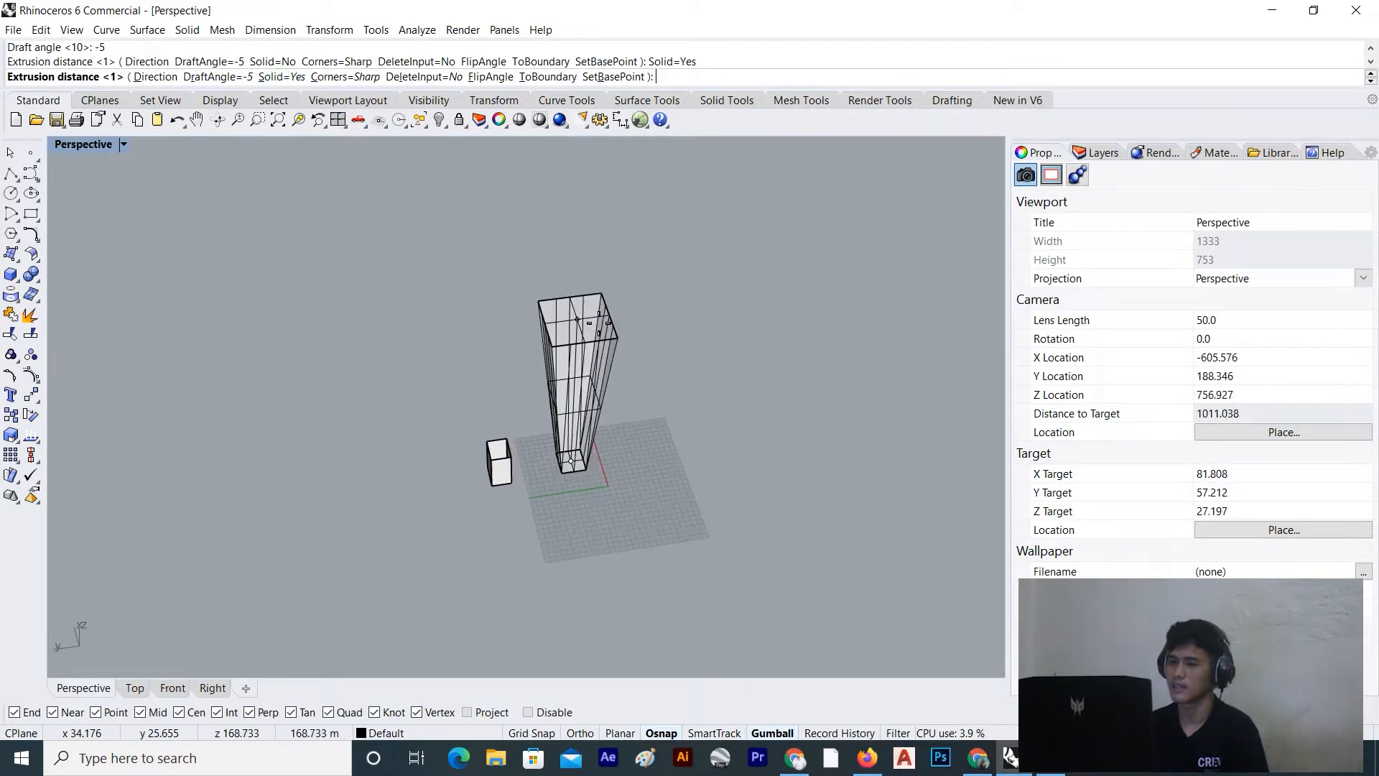
{"action": "scroll", "coordinate": [610, 435], "scroll_direction": "down", "scroll_amount": 4}
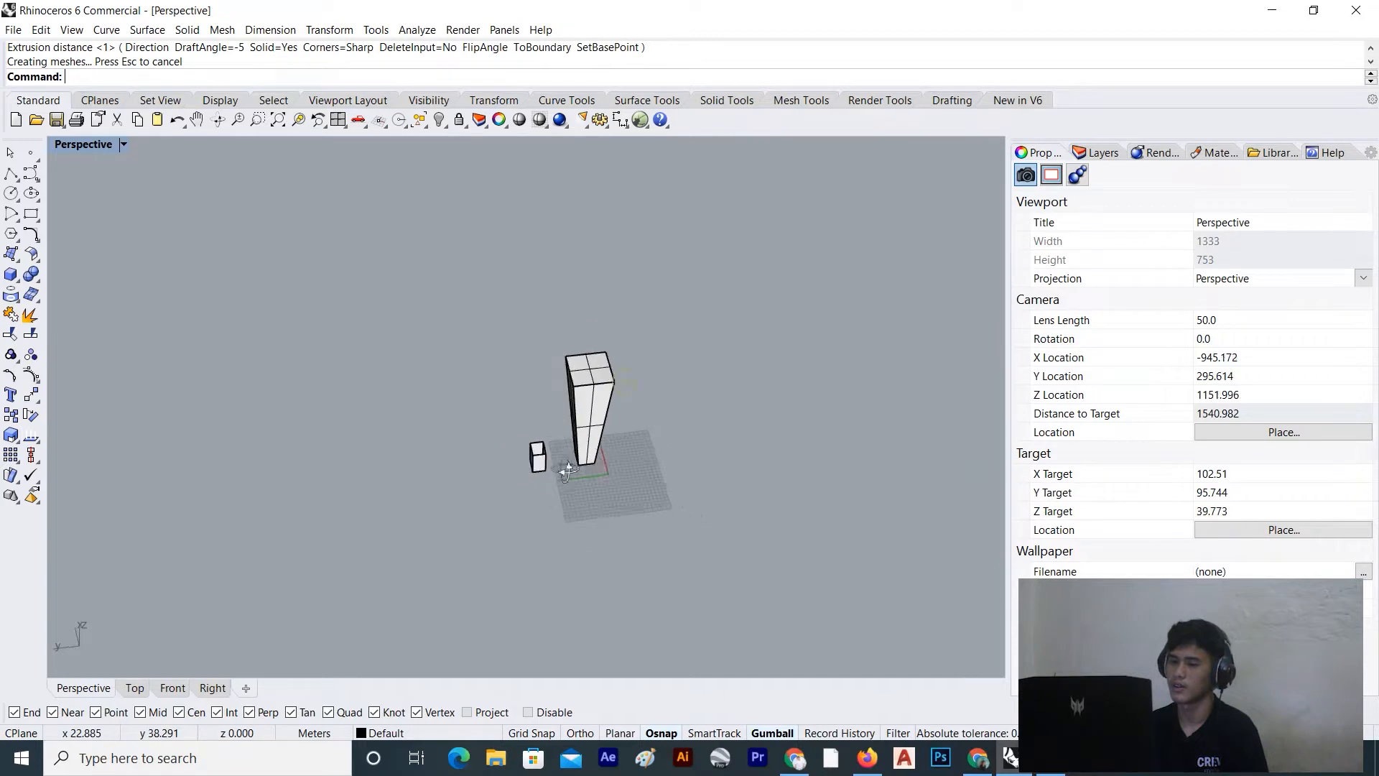
Inspect the finished tapered solid from several sides, including its closed ends
{"action": "right_click_drag", "start_coordinate": [577, 460], "coordinate": [429, 429]}
{"action": "scroll", "coordinate": [515, 447], "scroll_direction": "up", "scroll_amount": 5}
{"action": "scroll", "coordinate": [584, 368], "scroll_direction": "down", "scroll_amount": 7}
{"action": "right_click_drag", "start_coordinate": [584, 367], "coordinate": [644, 387]}
{"action": "scroll", "coordinate": [557, 330], "scroll_direction": "up", "scroll_amount": 8}
{"action": "scroll", "coordinate": [616, 431], "scroll_direction": "up", "scroll_amount": 6}
{"action": "right_click_drag", "start_coordinate": [602, 446], "coordinate": [568, 477]}
{"action": "scroll", "coordinate": [442, 478], "scroll_direction": "down", "scroll_amount": 6}
{"action": "scroll", "coordinate": [505, 526], "scroll_direction": "up", "scroll_amount": 6}
{"action": "right_click_drag", "start_coordinate": [511, 524], "coordinate": [546, 523]}
Select the tapered solid together with its base rectangle and move both off the grid, behind the open box
{"action": "left_click_drag", "start_coordinate": [472, 595], "coordinate": [466, 601]}
{"action": "scroll", "coordinate": [488, 577], "scroll_direction": "down", "scroll_amount": 4}
{"action": "right_click_drag", "start_coordinate": [486, 576], "coordinate": [249, 551]}
{"action": "scroll", "coordinate": [438, 395], "scroll_direction": "up", "scroll_amount": 2}
{"action": "left_click_drag", "start_coordinate": [473, 332], "coordinate": [676, 343]}
{"action": "left_click", "coordinate": [408, 430]}
{"action": "scroll", "coordinate": [408, 429], "scroll_direction": "down", "scroll_amount": 6}
{"action": "right_click_drag", "start_coordinate": [408, 429], "coordinate": [677, 479]}
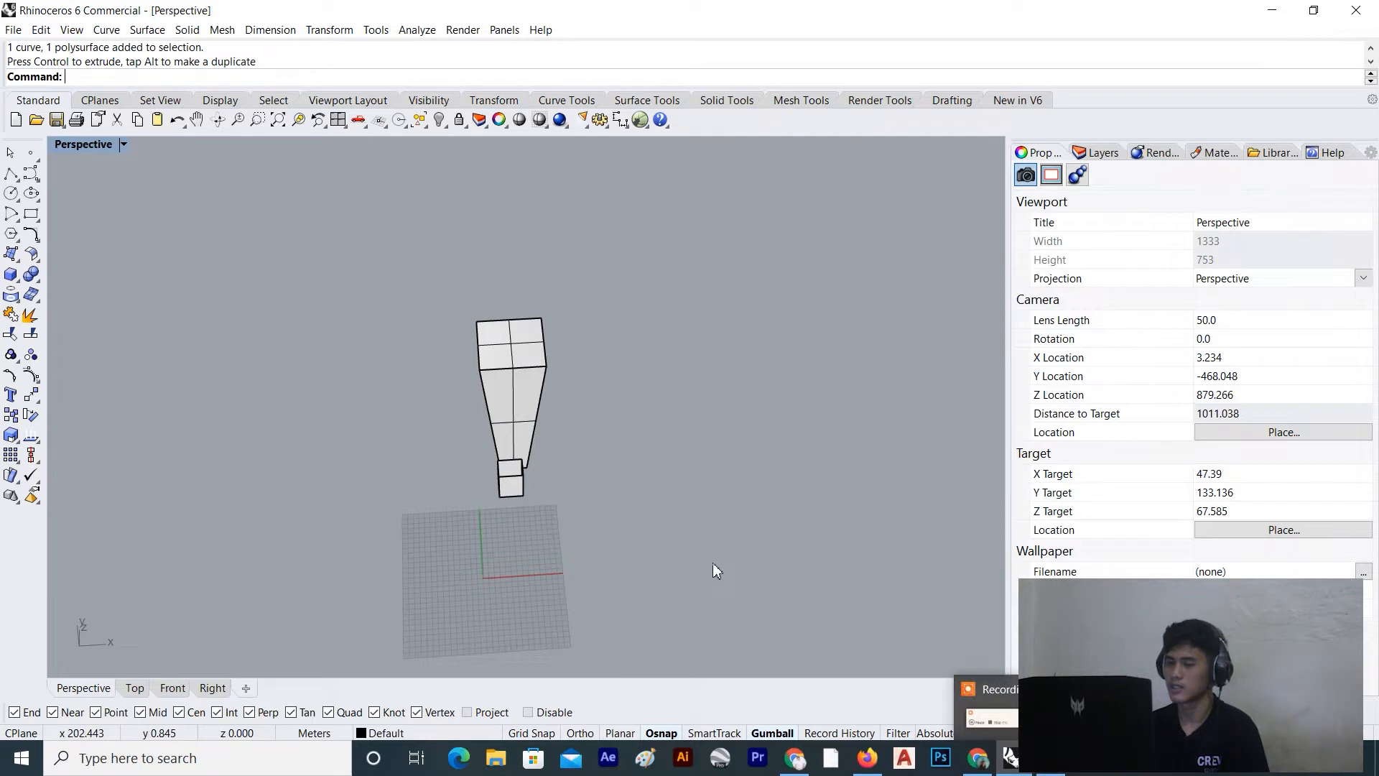
Draw a corner-to-corner rectangle on the empty ground grid, in the positive XY quadrant close to the X axis
{"action": "right_click_drag", "start_coordinate": [713, 562], "coordinate": [585, 566]}
{"action": "scroll", "coordinate": [467, 525], "scroll_direction": "up", "scroll_amount": 3}
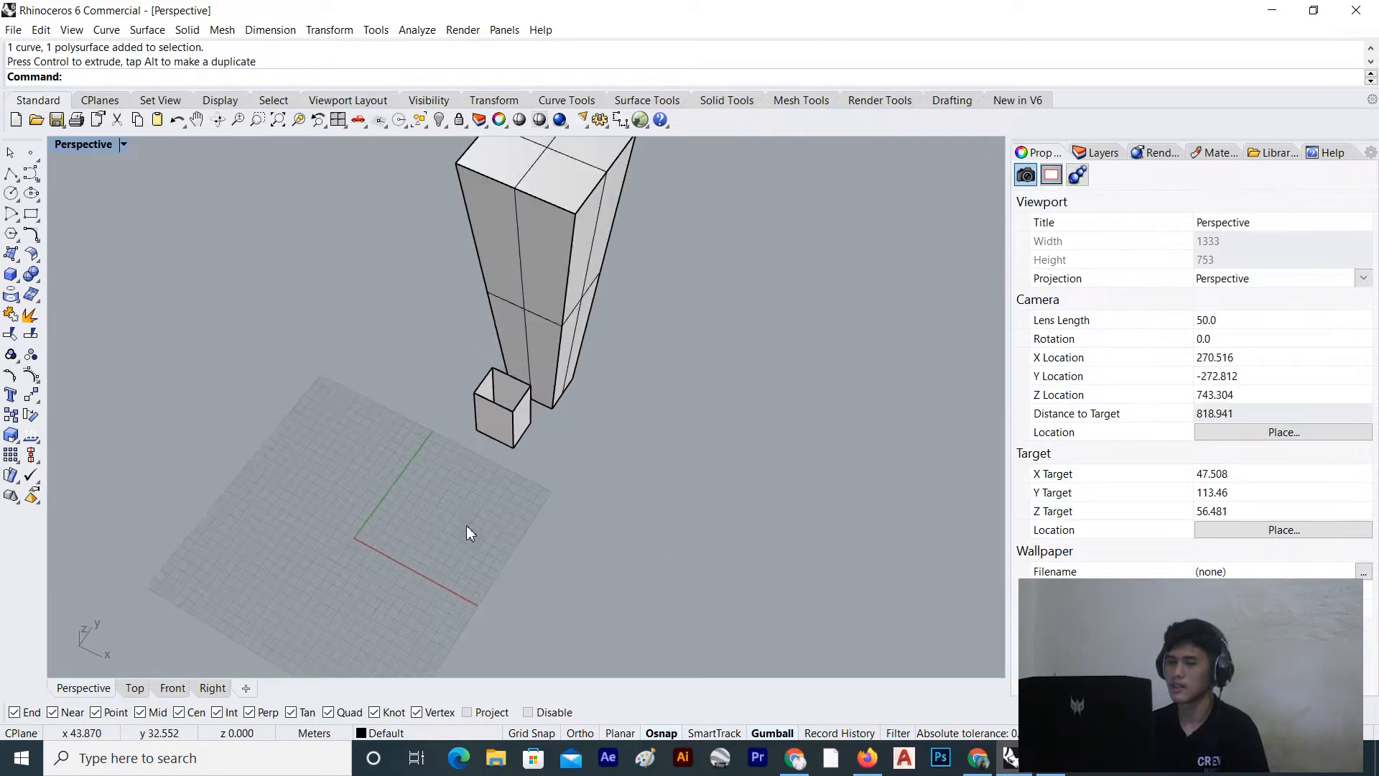
{"action": "left_click", "coordinate": [31, 214]}
{"action": "scroll", "coordinate": [435, 617], "scroll_direction": "down", "scroll_amount": 8}
{"action": "right_click_drag", "start_coordinate": [436, 617], "coordinate": [509, 608]}
{"action": "scroll", "coordinate": [510, 613], "scroll_direction": "up", "scroll_amount": 6}
{"action": "scroll", "coordinate": [508, 613], "scroll_direction": "up", "scroll_amount": 2}
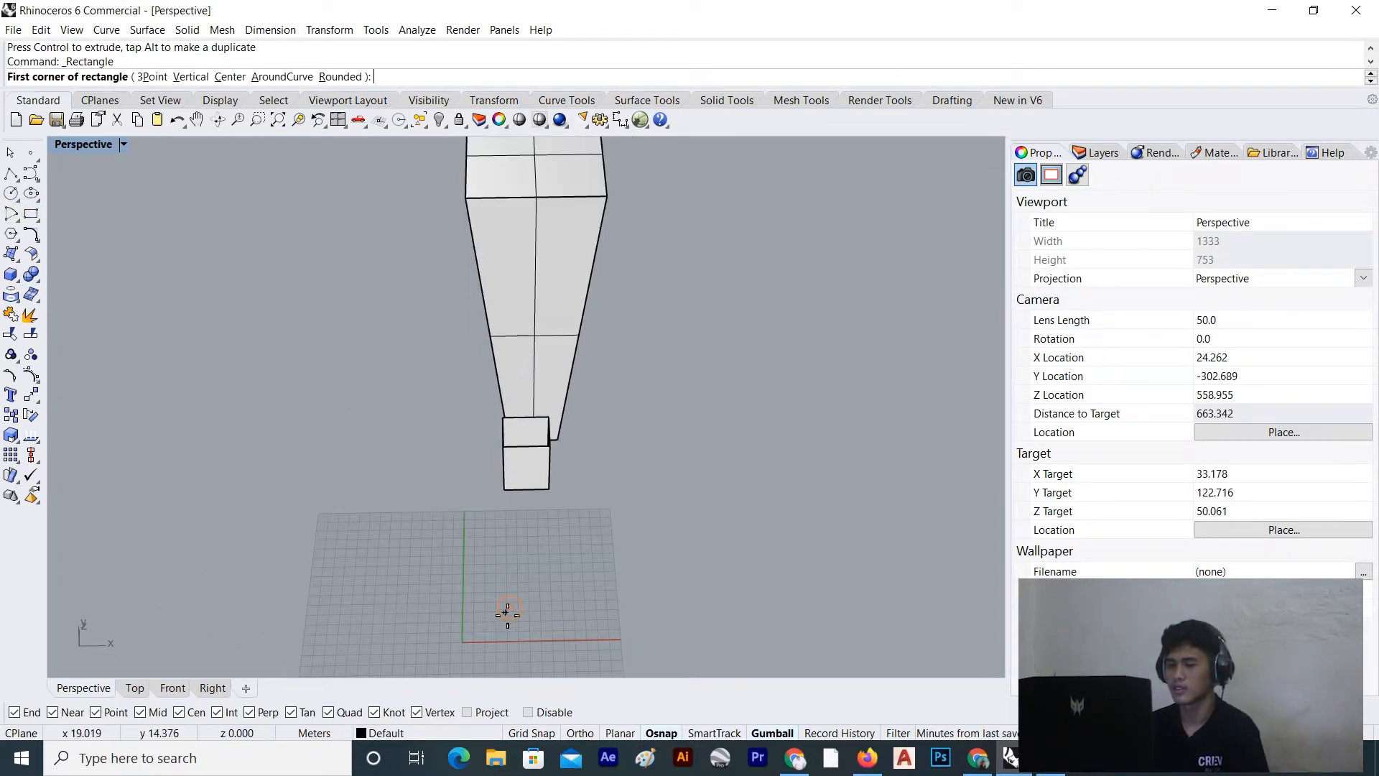
{"action": "scroll", "coordinate": [503, 603], "scroll_direction": "up", "scroll_amount": 3}
{"action": "left_click", "coordinate": [493, 581]}
{"action": "scroll", "coordinate": [523, 585], "scroll_direction": "up", "scroll_amount": 3}
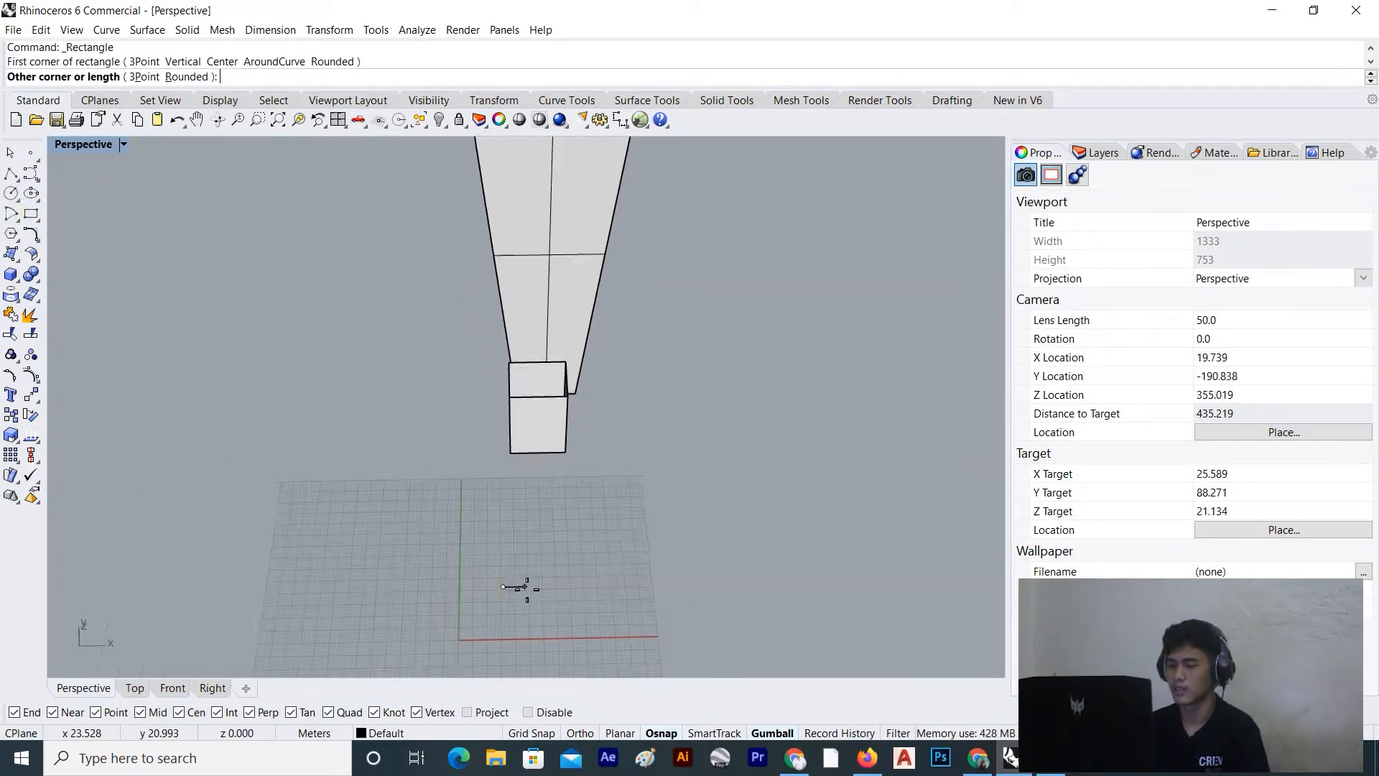
{"action": "left_click", "coordinate": [569, 631]}
{"action": "scroll", "coordinate": [585, 615], "scroll_direction": "up", "scroll_amount": 2}
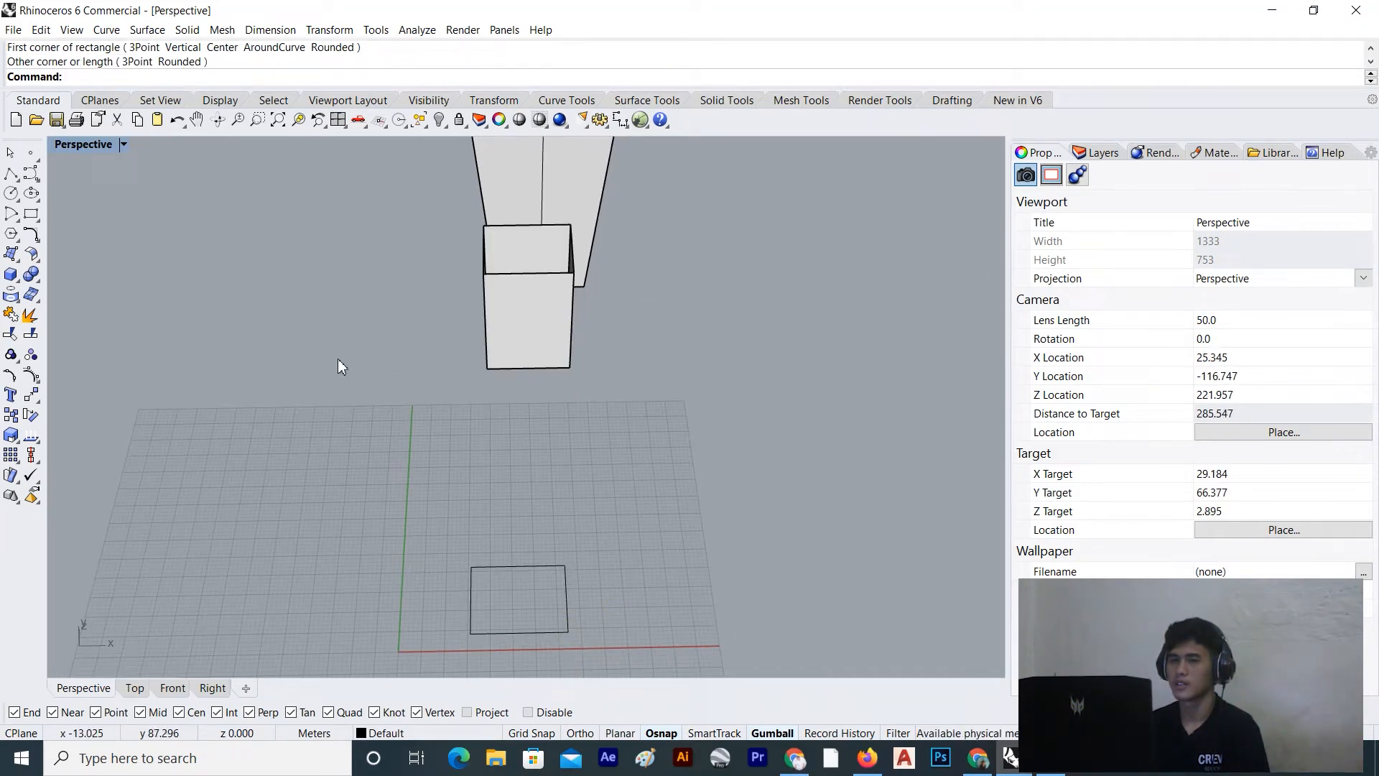
Start extruding the new ground rectangle to a point as an open surface
{"action": "left_click", "coordinate": [153, 28]}
{"action": "mouse_move", "coordinate": [215, 248]}
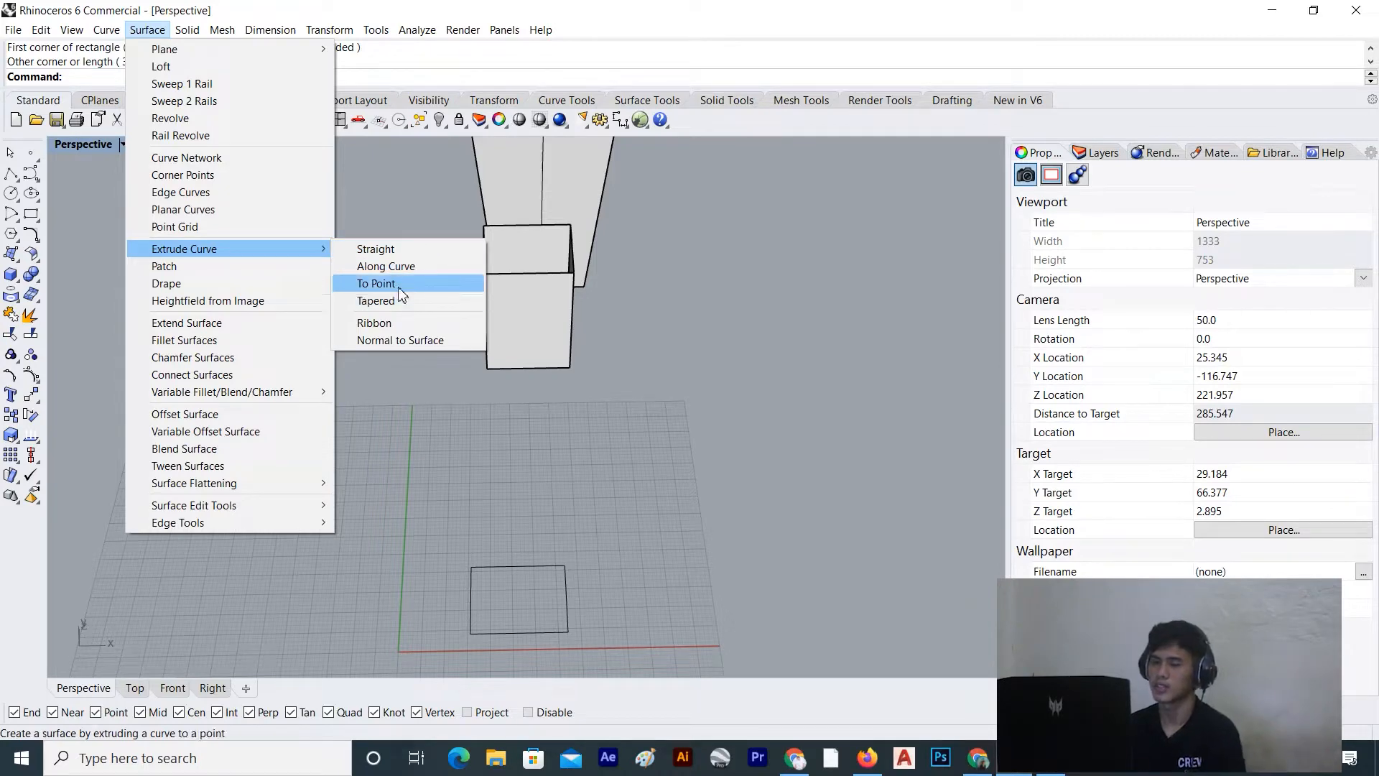
{"action": "left_click", "coordinate": [376, 283]}
{"action": "scroll", "coordinate": [410, 368], "scroll_direction": "down", "scroll_amount": 5}
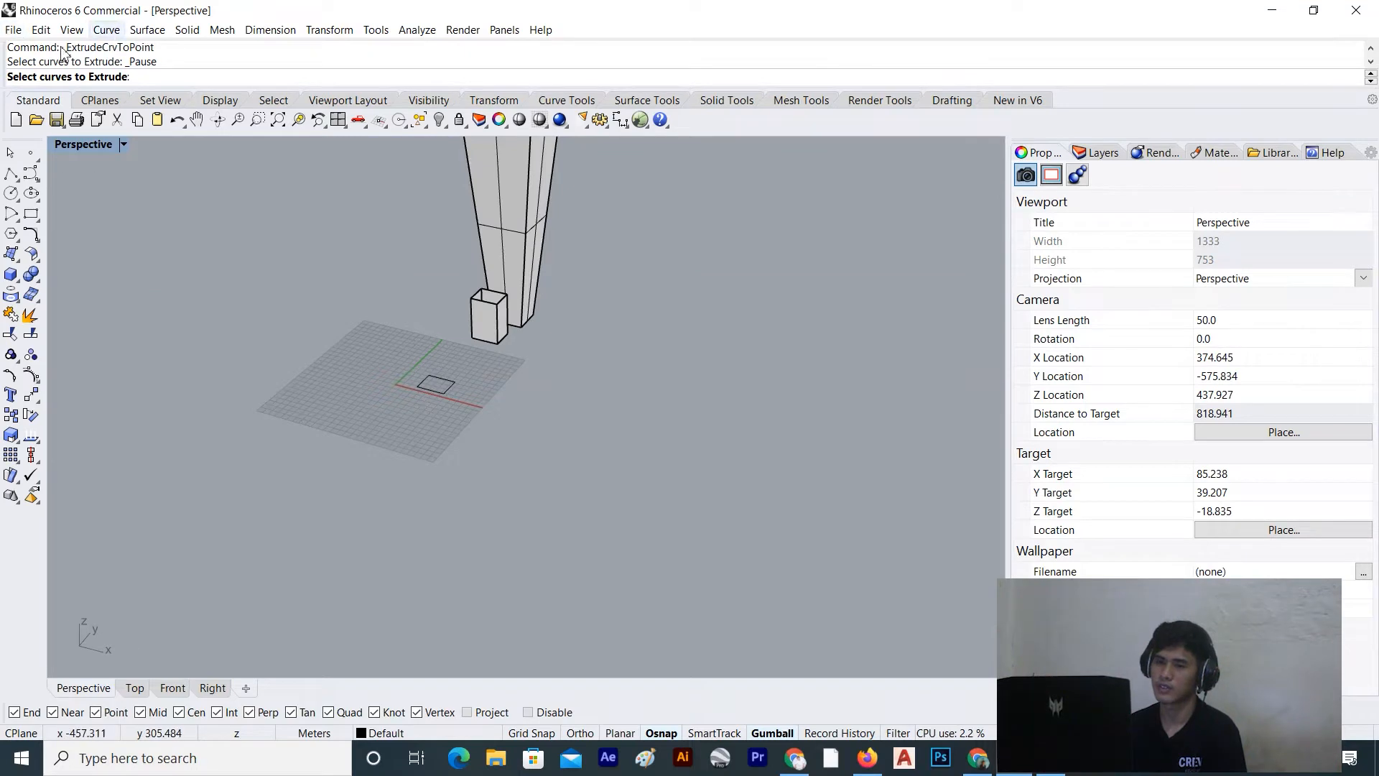
{"action": "scroll", "coordinate": [431, 381], "scroll_direction": "up", "scroll_amount": 5}
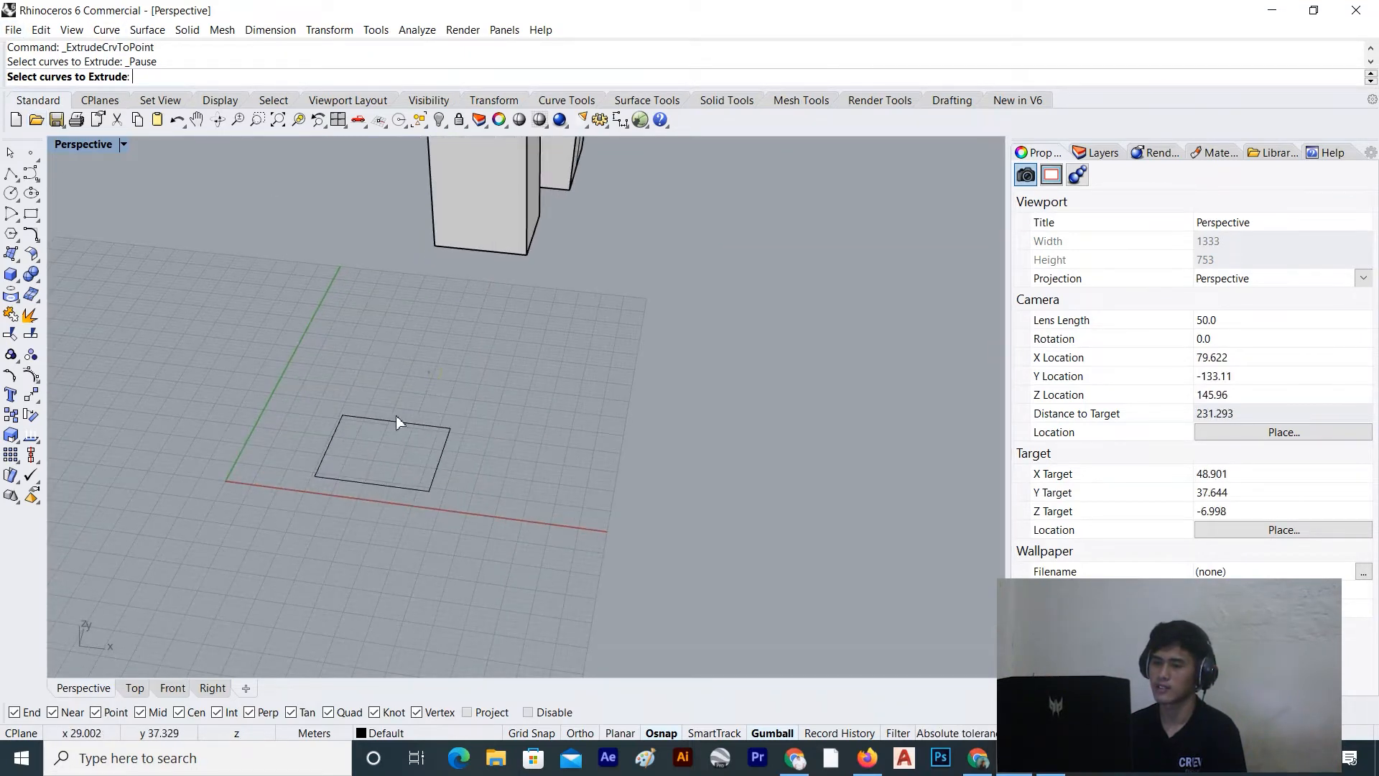
{"action": "left_click", "coordinate": [398, 457]}
{"action": "key", "text": "Return"}
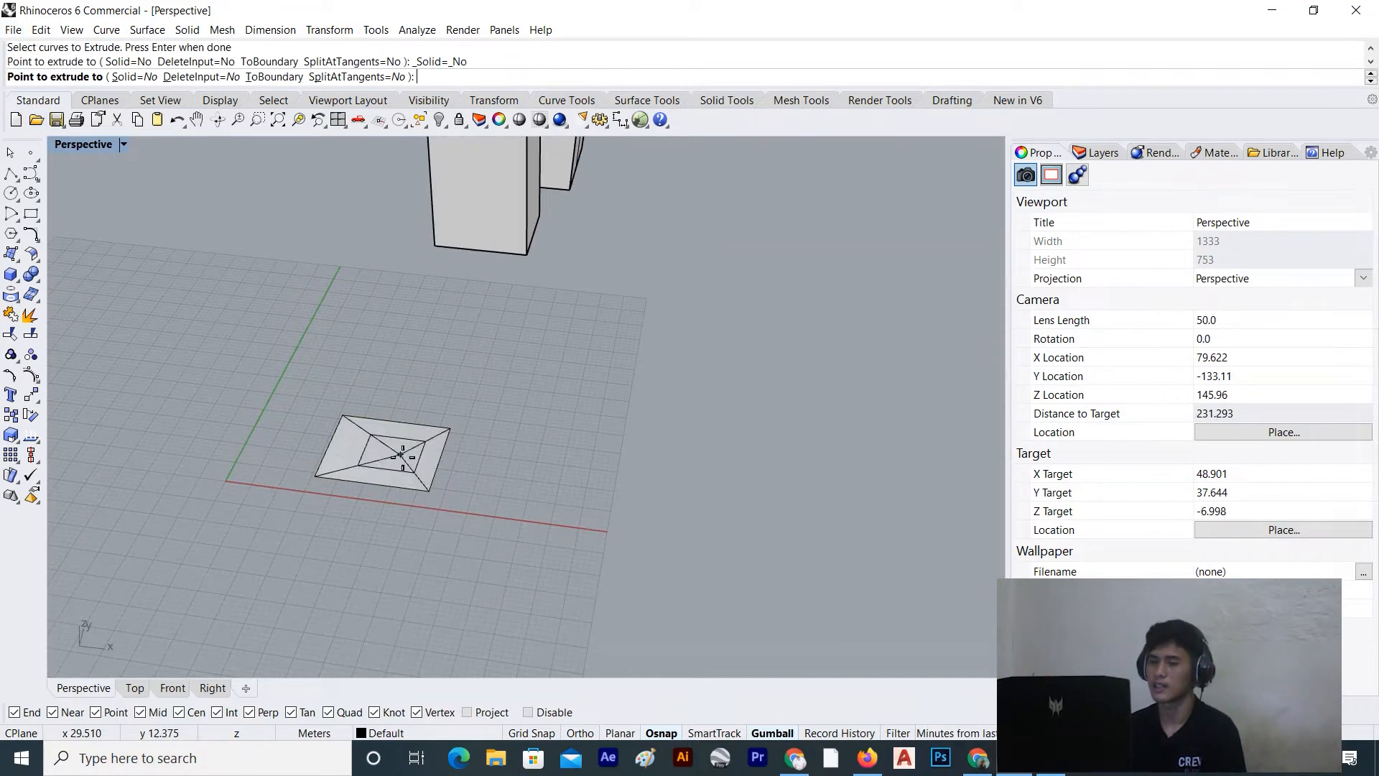
Preview different apex positions from several angles and place the extrusion's apex freely in space
{"action": "scroll", "coordinate": [394, 359], "scroll_direction": "down", "scroll_amount": 3}
{"action": "right_click_drag", "start_coordinate": [394, 379], "coordinate": [629, 332]}
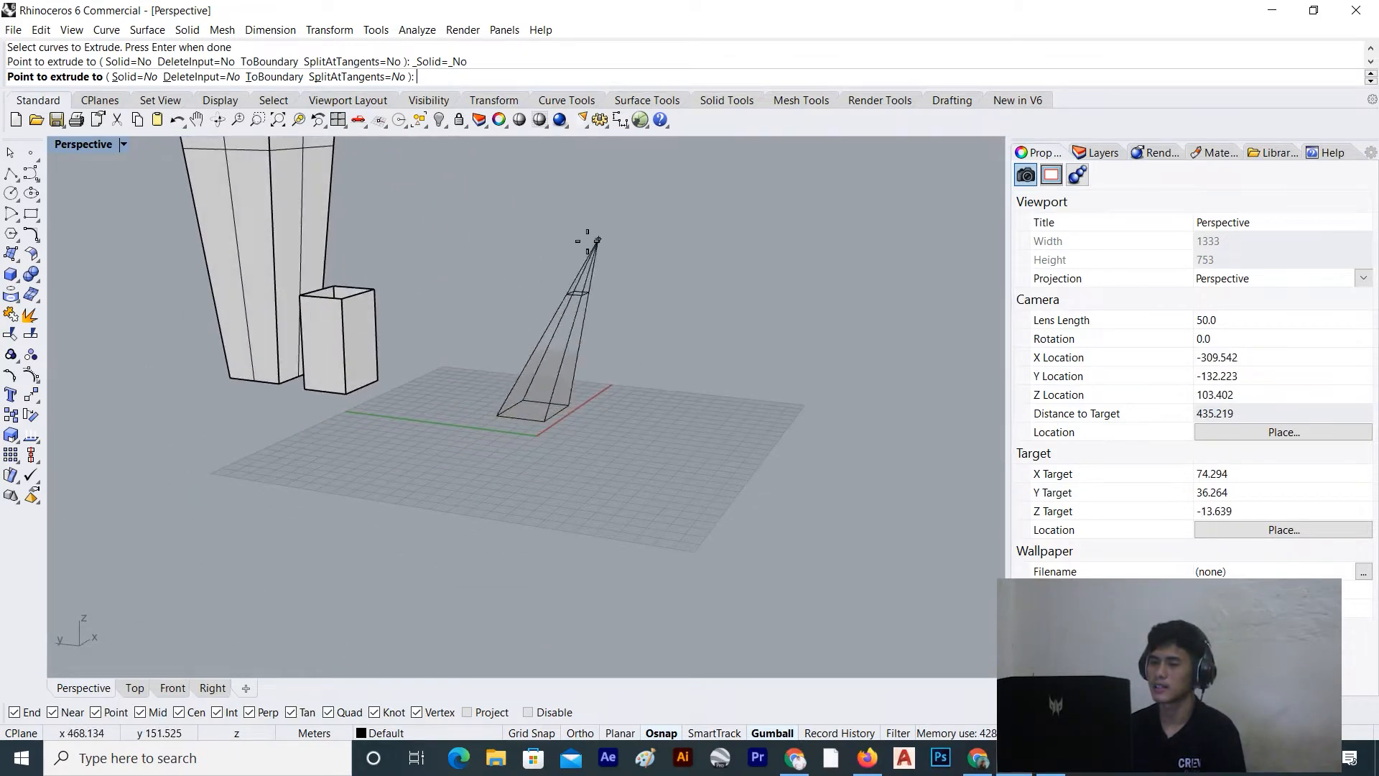
{"action": "right_click_drag", "start_coordinate": [549, 364], "coordinate": [344, 367]}
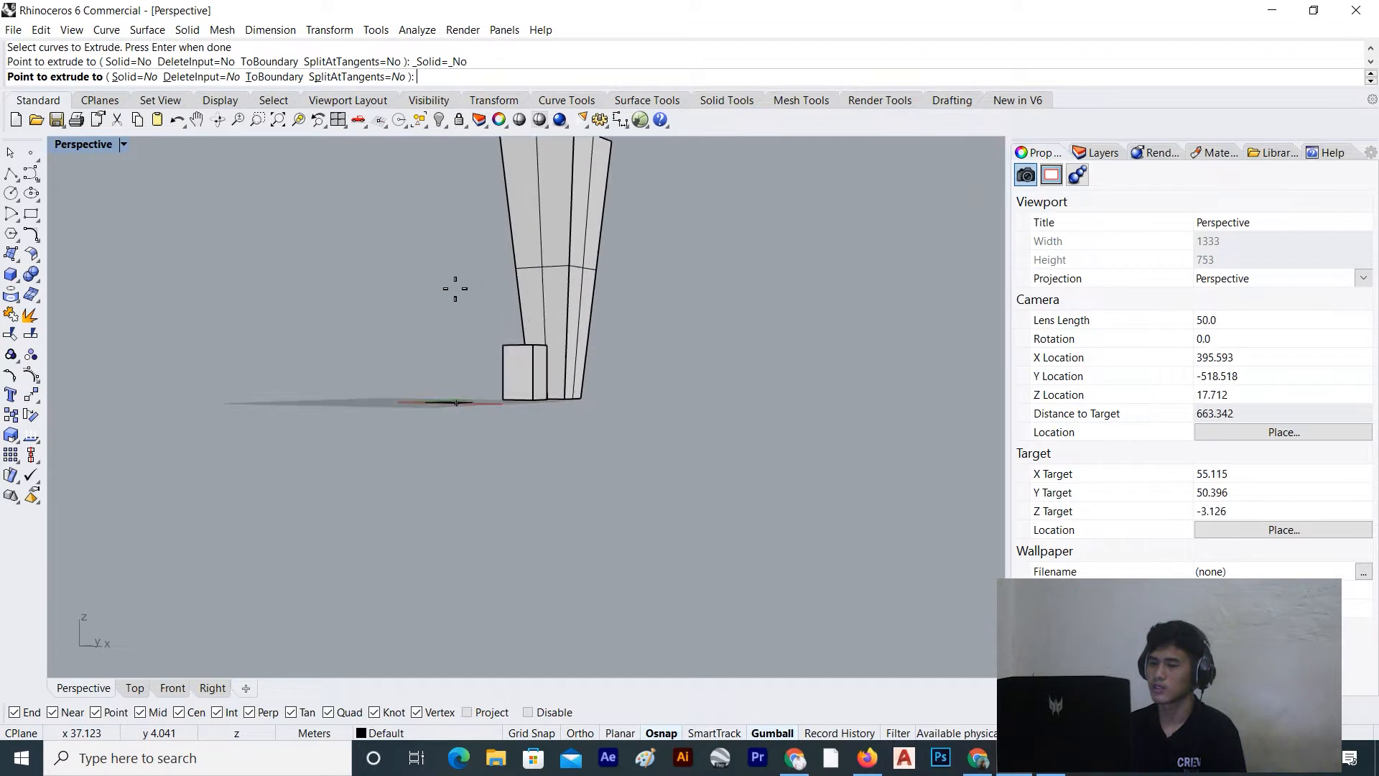
{"action": "scroll", "coordinate": [455, 290], "scroll_direction": "up", "scroll_amount": 10}
{"action": "scroll", "coordinate": [447, 363], "scroll_direction": "down", "scroll_amount": 6}
{"action": "mouse_move", "coordinate": [447, 362]}
{"action": "right_mouse_down"}
{"action": "mouse_move", "coordinate": [480, 363]}
{"action": "mouse_move", "coordinate": [468, 363]}
{"action": "right_mouse_up"}
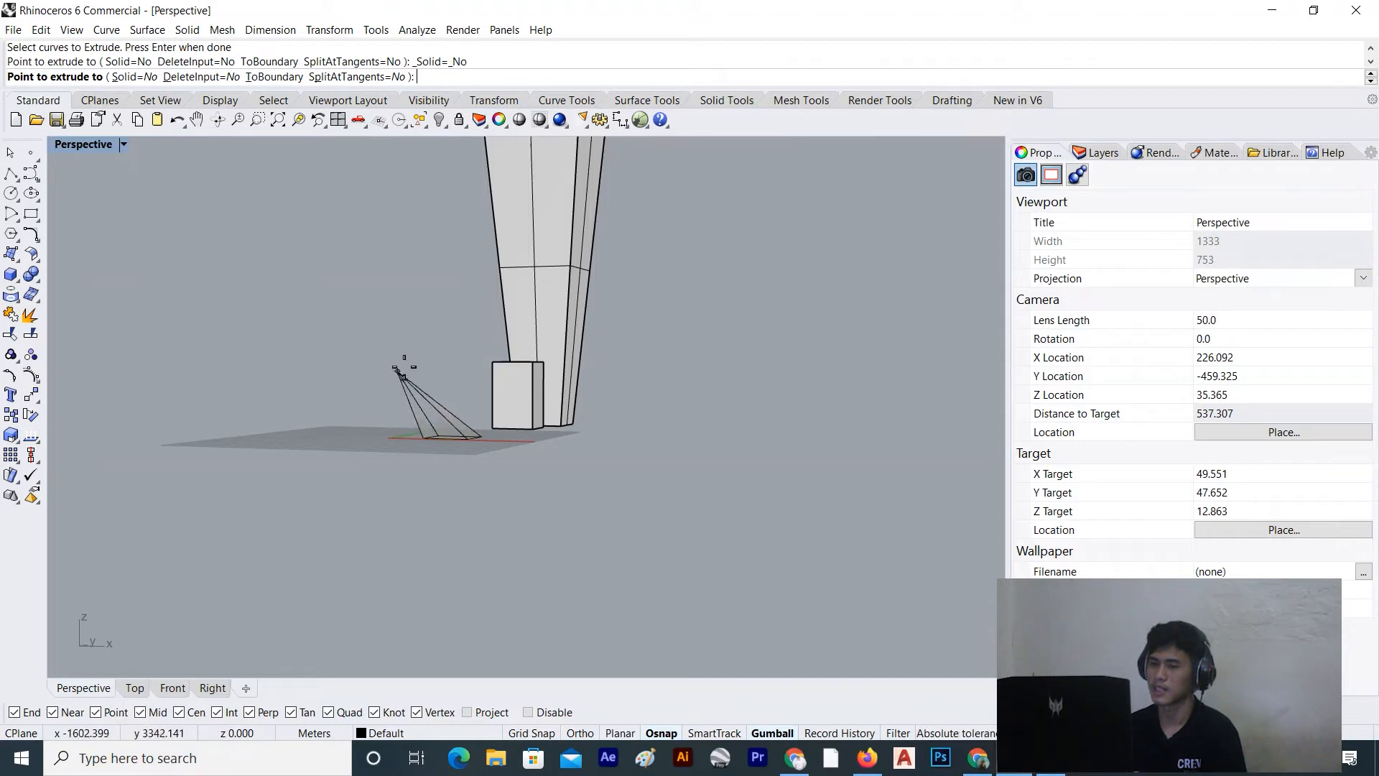
{"action": "scroll", "coordinate": [381, 397], "scroll_direction": "down", "scroll_amount": 6}
{"action": "right_click_drag", "start_coordinate": [348, 397], "coordinate": [530, 415]}
{"action": "left_click", "coordinate": [540, 358]}
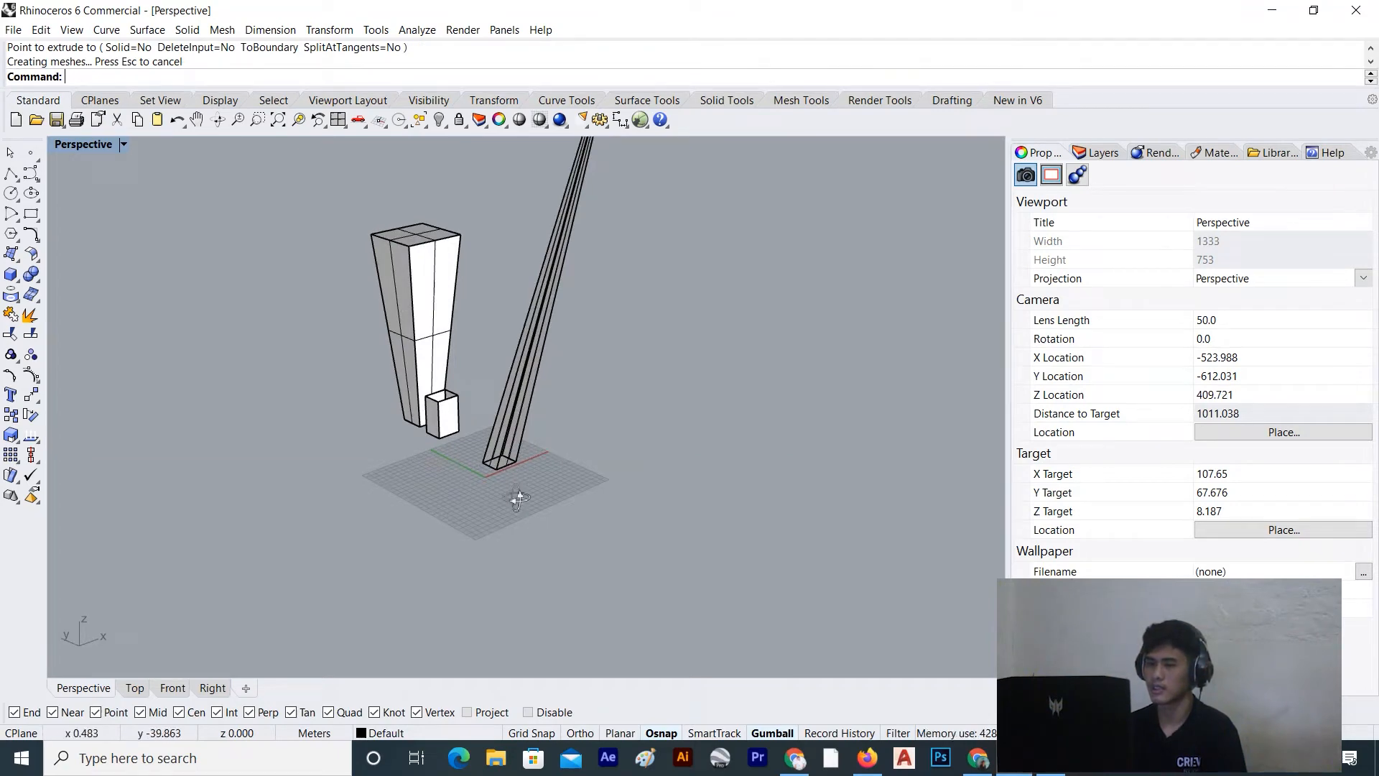
View the freely placed point extrusion from the side and undo it
{"action": "right_click_drag", "start_coordinate": [518, 499], "coordinate": [612, 408]}
{"action": "scroll", "coordinate": [594, 491], "scroll_direction": "down", "scroll_amount": 3}
{"action": "right_click_drag", "start_coordinate": [593, 491], "coordinate": [560, 526]}
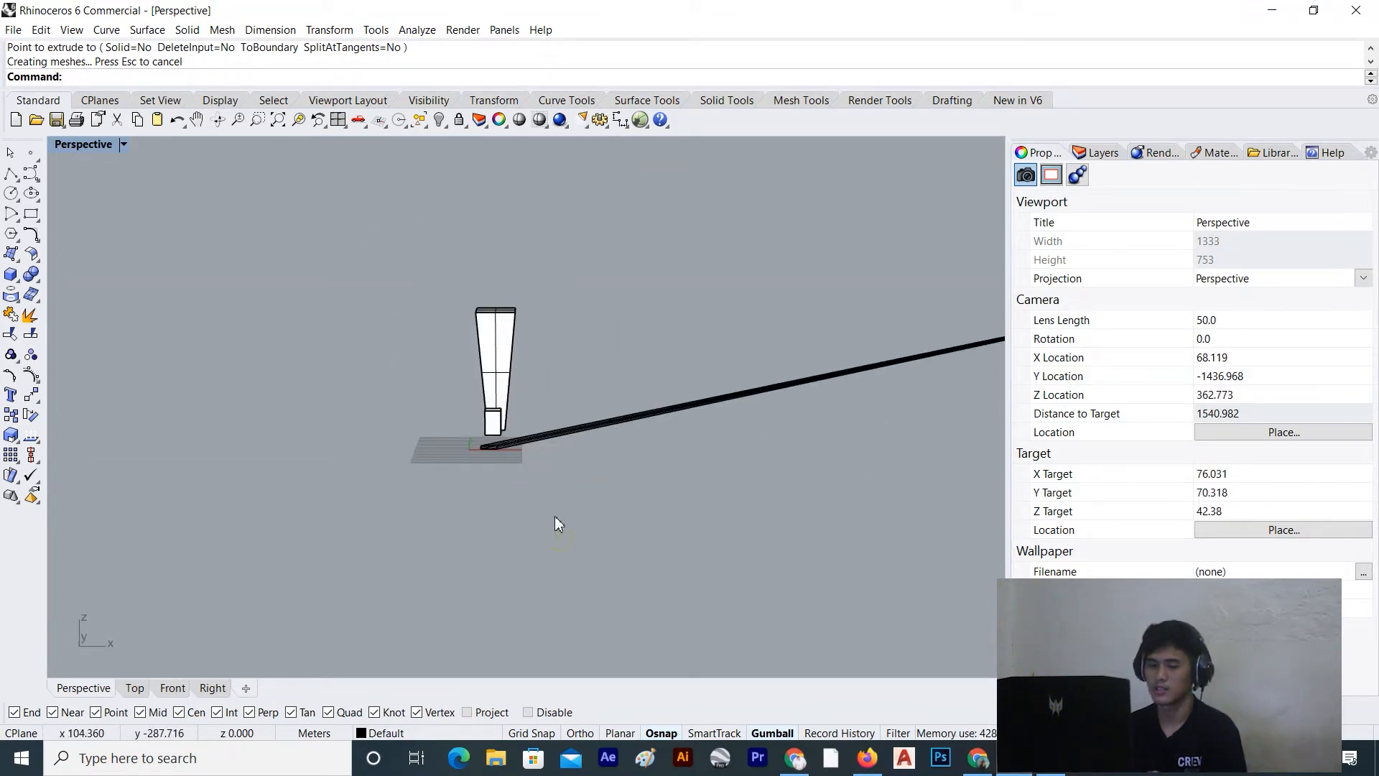
{"action": "key", "text": "ctrl+z"}
Copy the ground rectangle vertically from its corner to place one duplicate directly above it
{"action": "scroll", "coordinate": [520, 472], "scroll_direction": "up", "scroll_amount": 10}
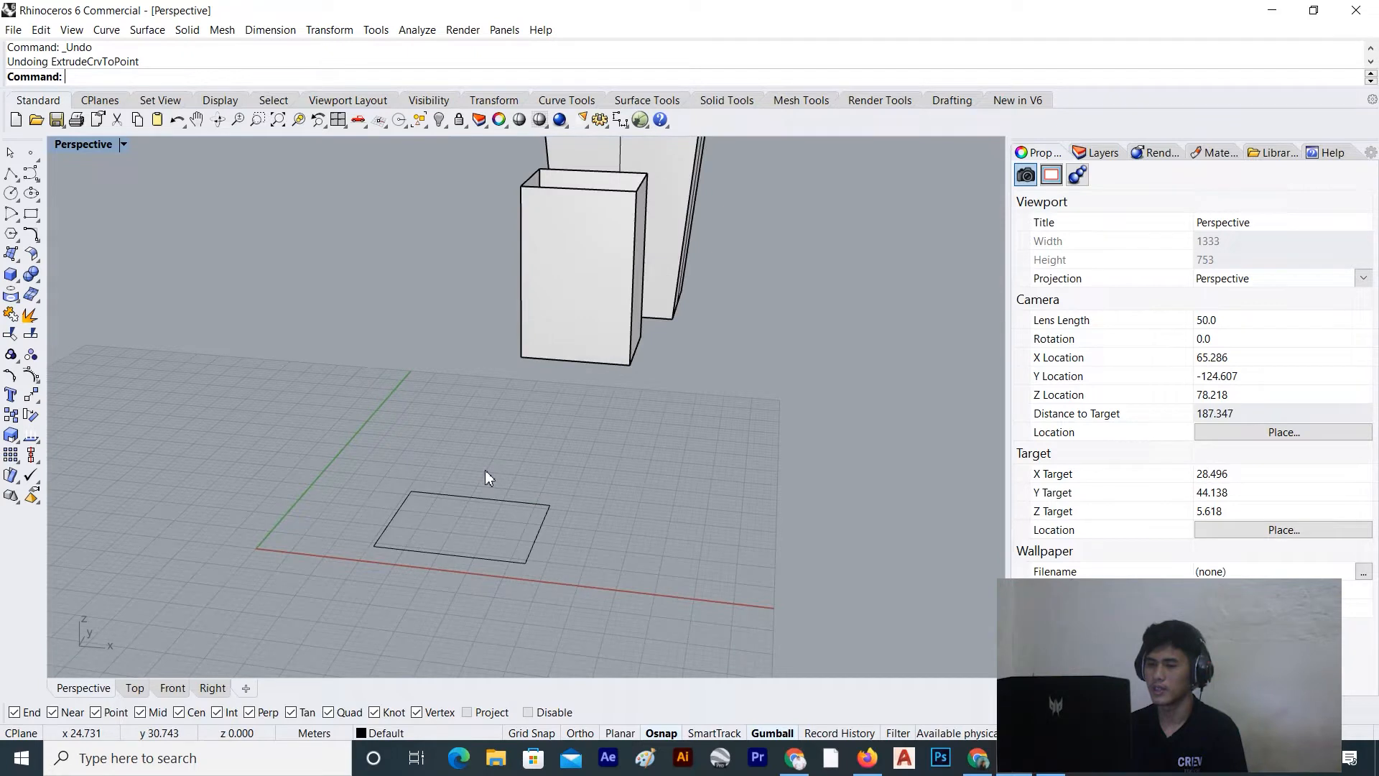
{"action": "left_click", "coordinate": [464, 528]}
{"action": "type", "text": "py"}
{"action": "key", "text": "Return"}
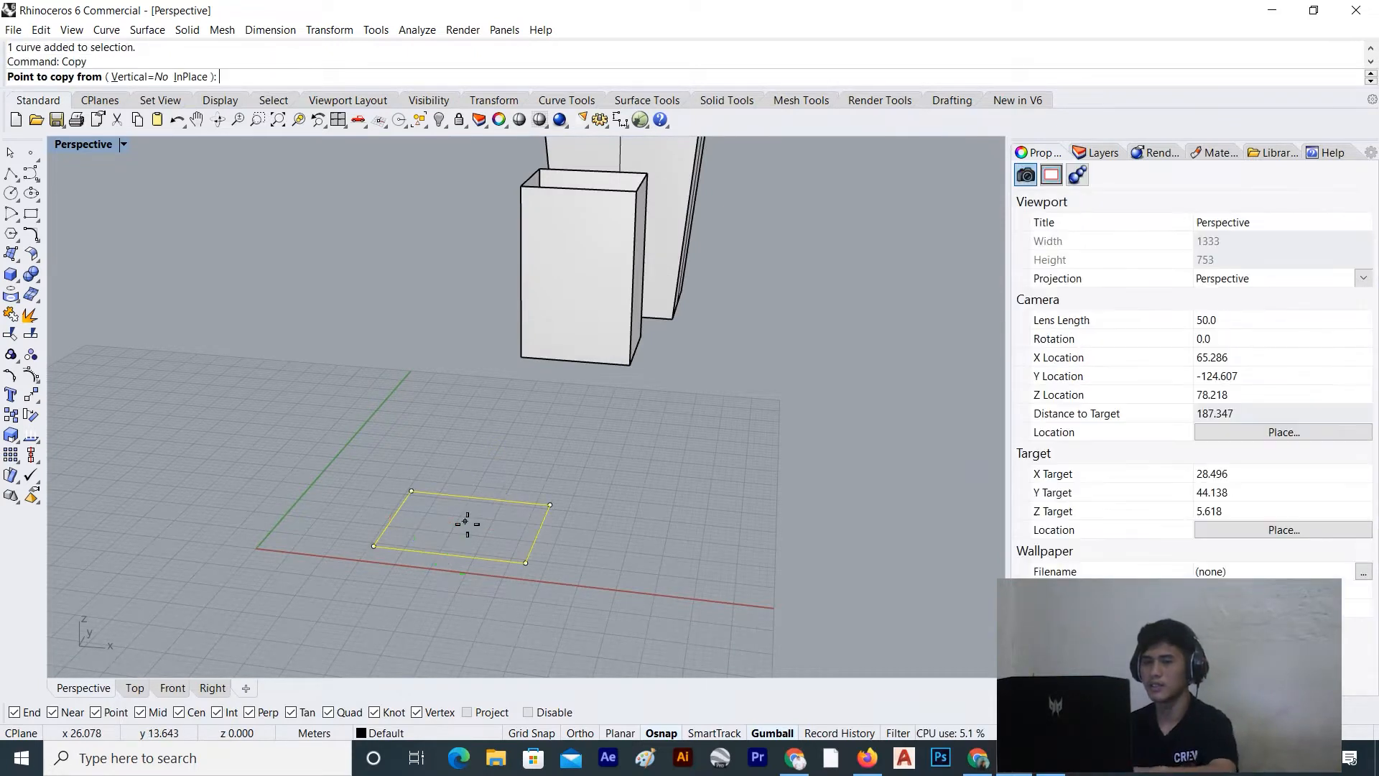
{"action": "type", "text": "v"}
{"action": "key", "text": "Return"}
{"action": "type", "text": "y"}
{"action": "key", "text": "Return"}
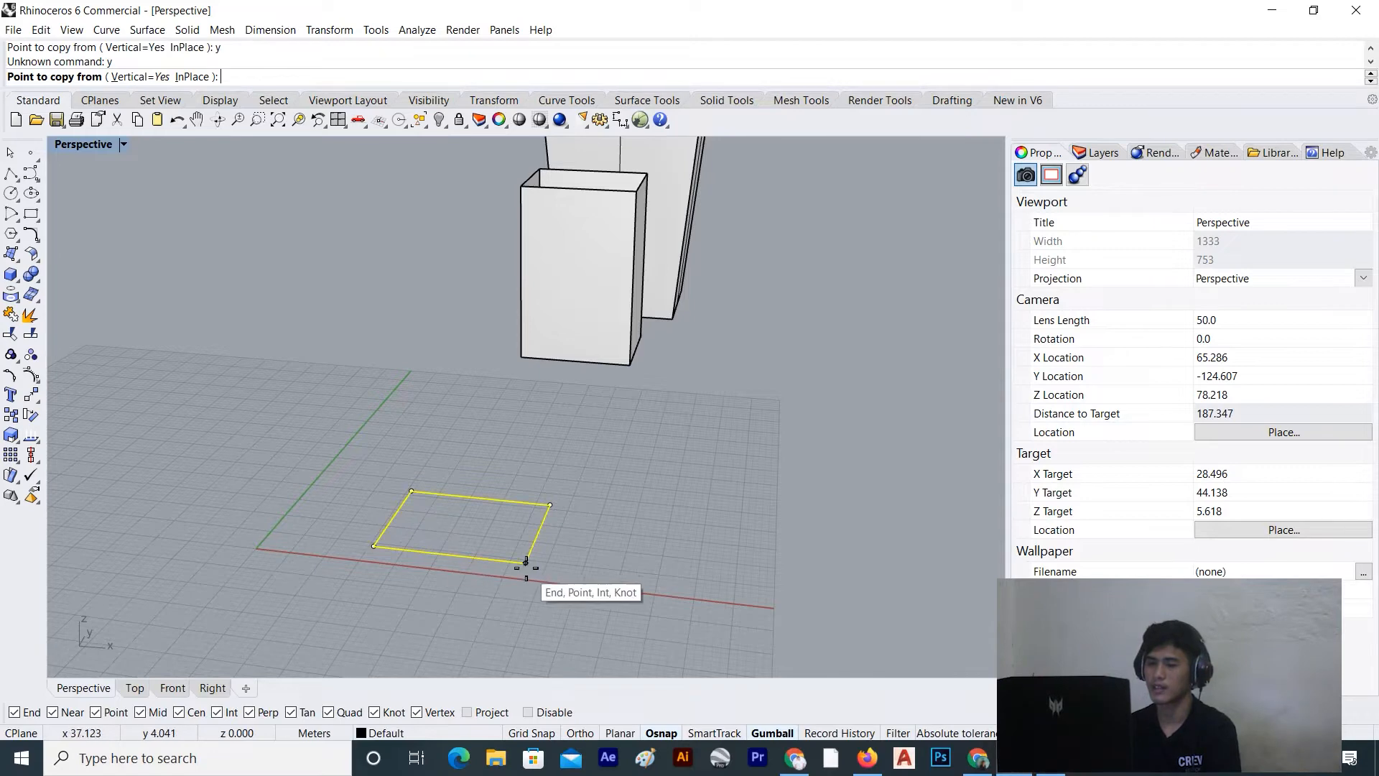
{"action": "left_click", "coordinate": [527, 562]}
{"action": "left_click", "coordinate": [392, 369]}
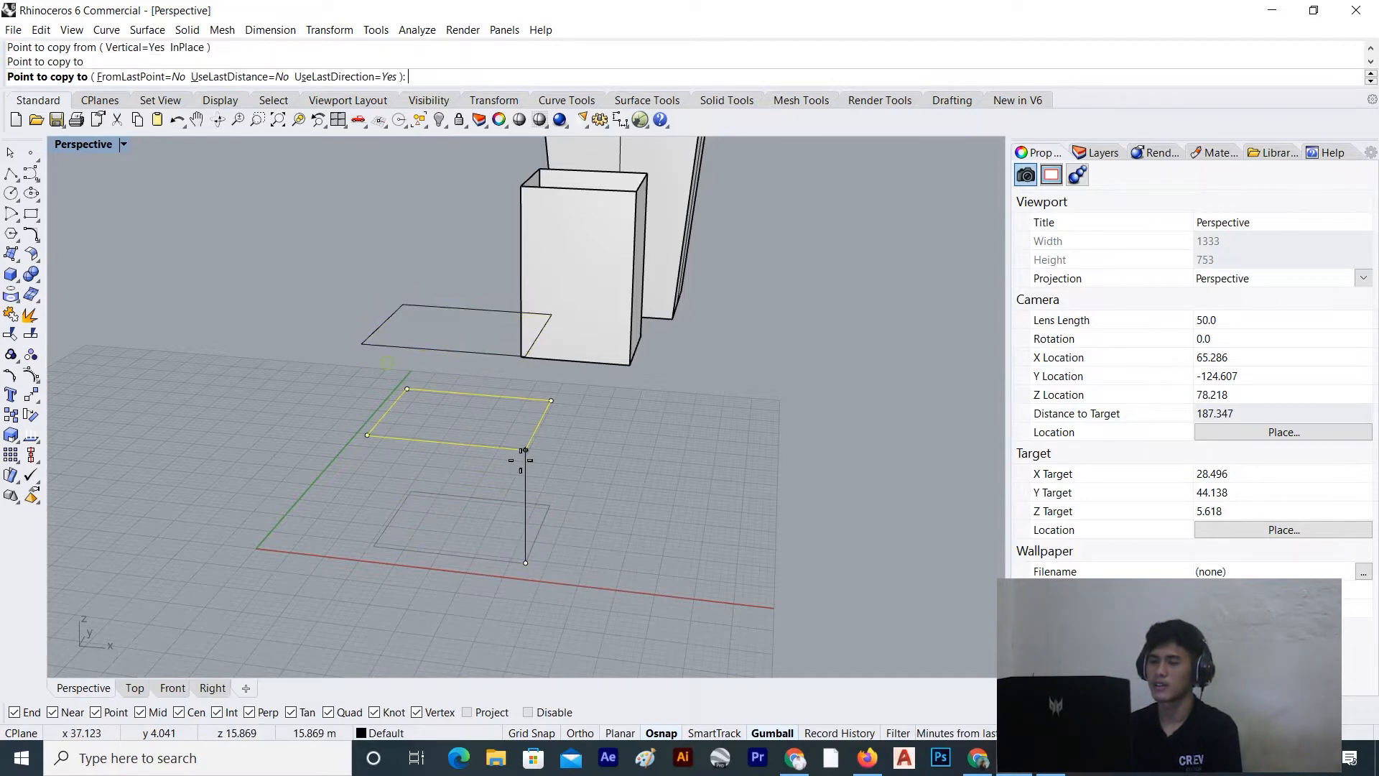
{"action": "key", "text": "Return"}
Try to extrude the ground rectangle to a point at the near corner of the raised rectangle
{"action": "left_click", "coordinate": [600, 461]}
{"action": "left_click", "coordinate": [533, 503]}
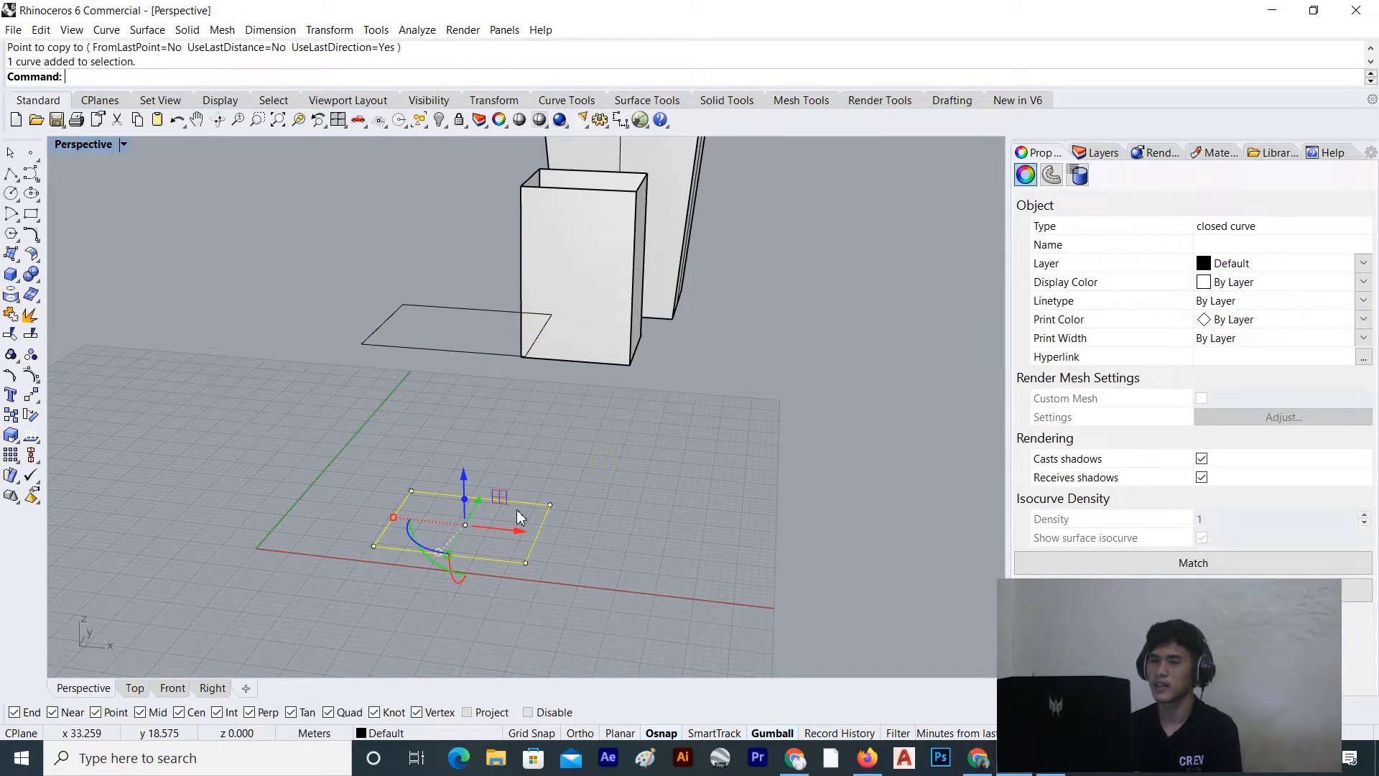
{"action": "left_click", "coordinate": [140, 31]}
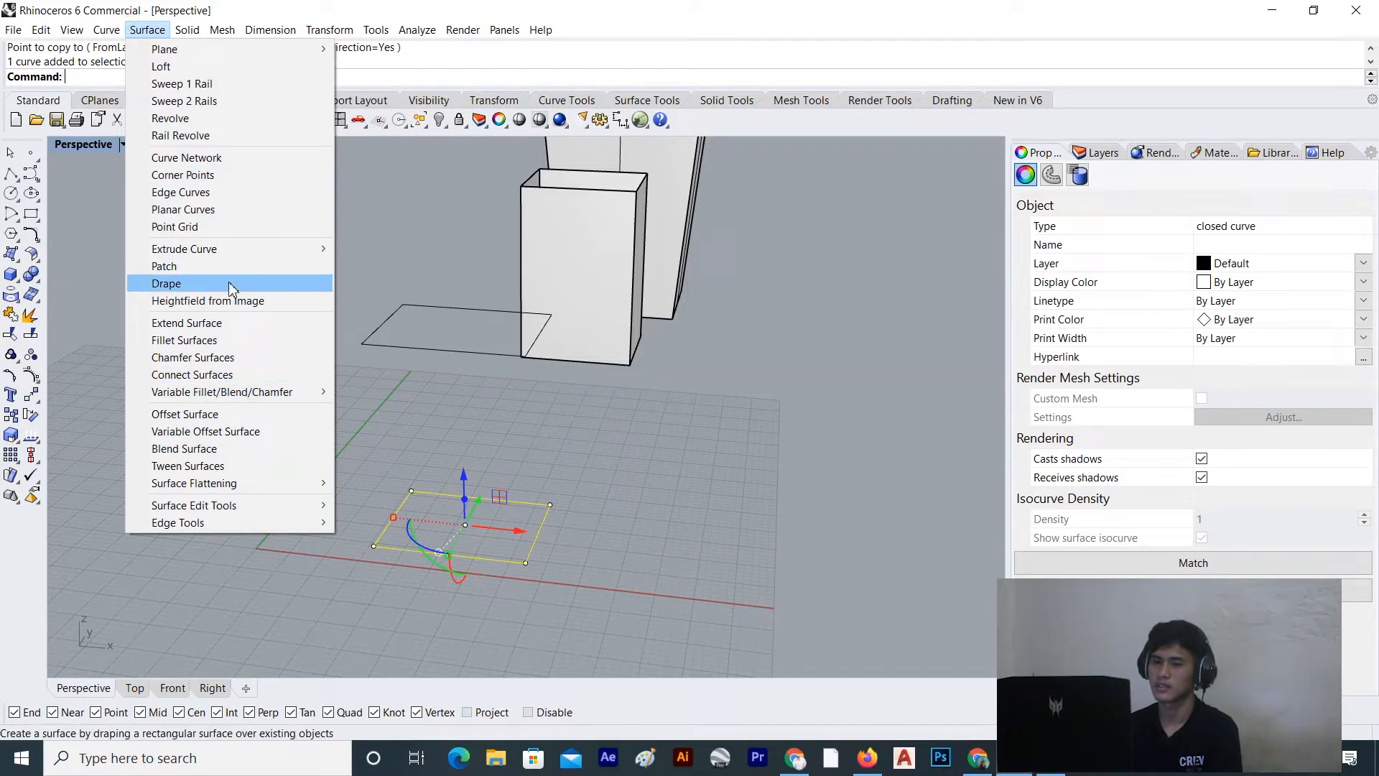
{"action": "mouse_move", "coordinate": [309, 249]}
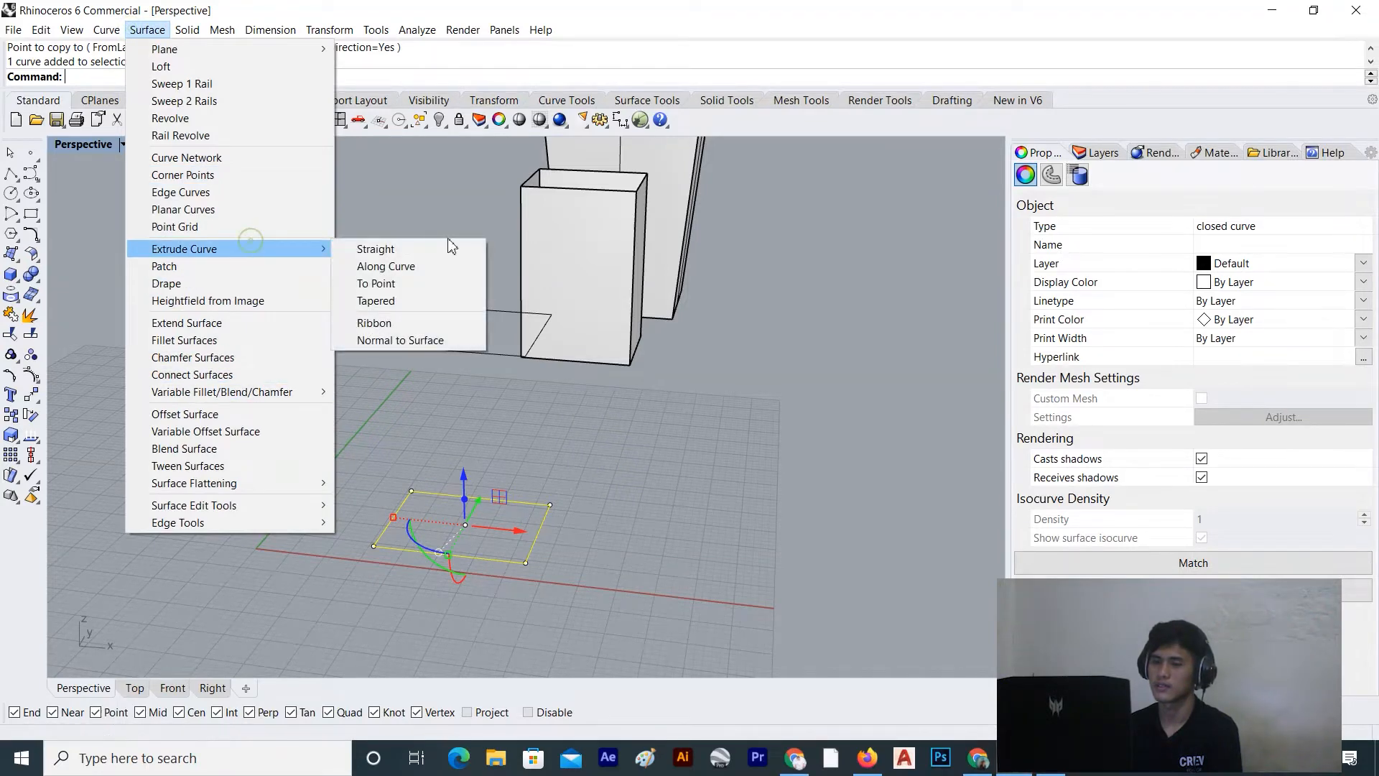
{"action": "left_click", "coordinate": [413, 285]}
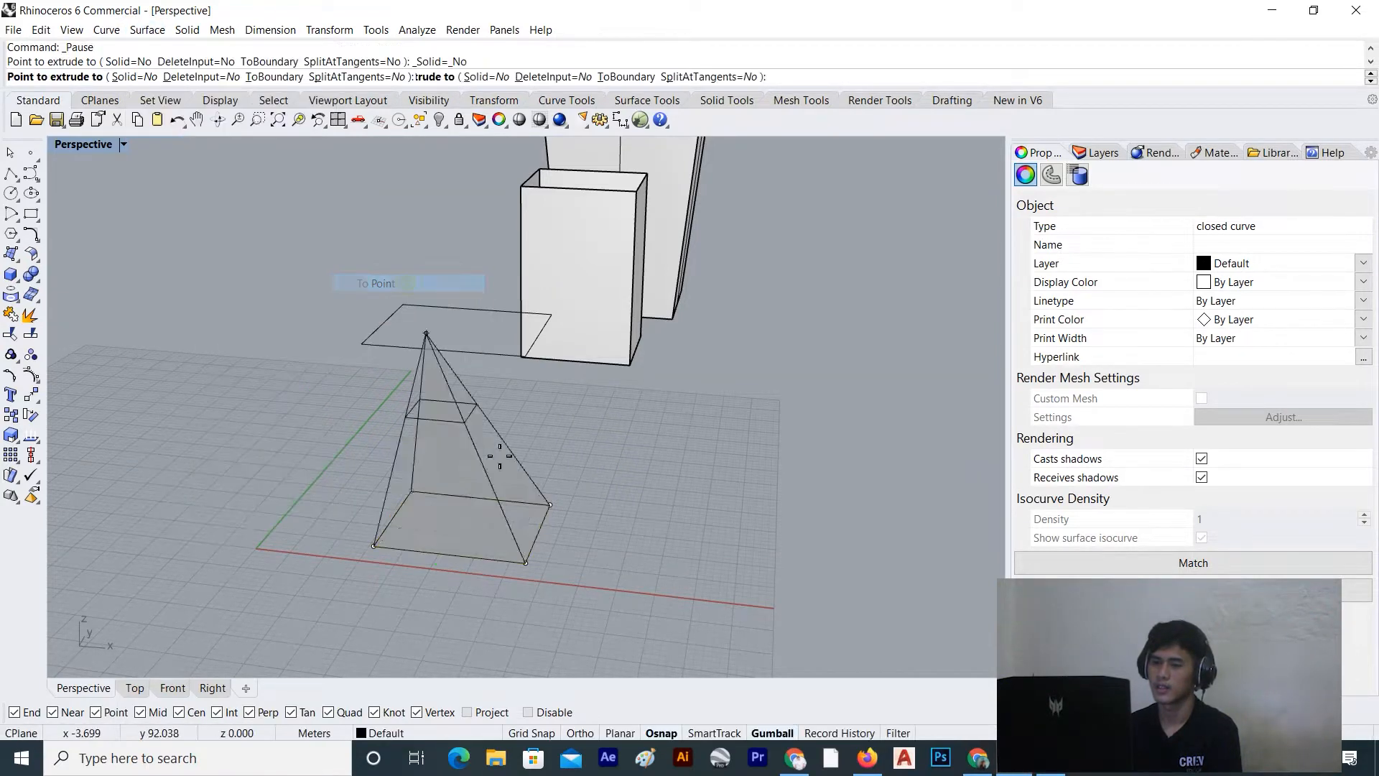
{"action": "left_click", "coordinate": [526, 357]}
Check the corner-pointed extrusion from another angle and undo it
{"action": "left_click", "coordinate": [329, 472]}
{"action": "right_click_drag", "start_coordinate": [329, 471], "coordinate": [470, 470]}
{"action": "key", "text": "ctrl+z"}
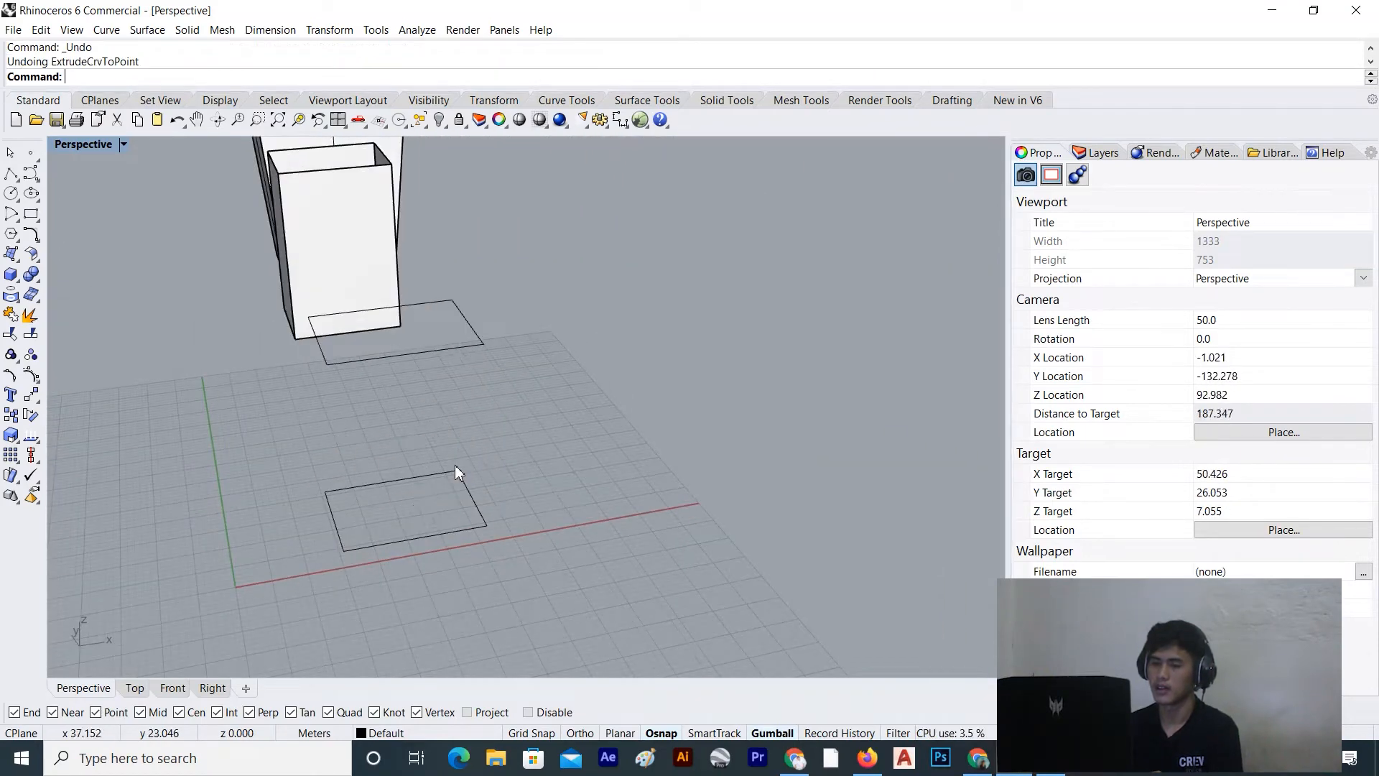
Extrude the ground rectangle to a point at the far corner of the raised rectangle, as an open surface with Solid=No
{"action": "left_click", "coordinate": [364, 487]}
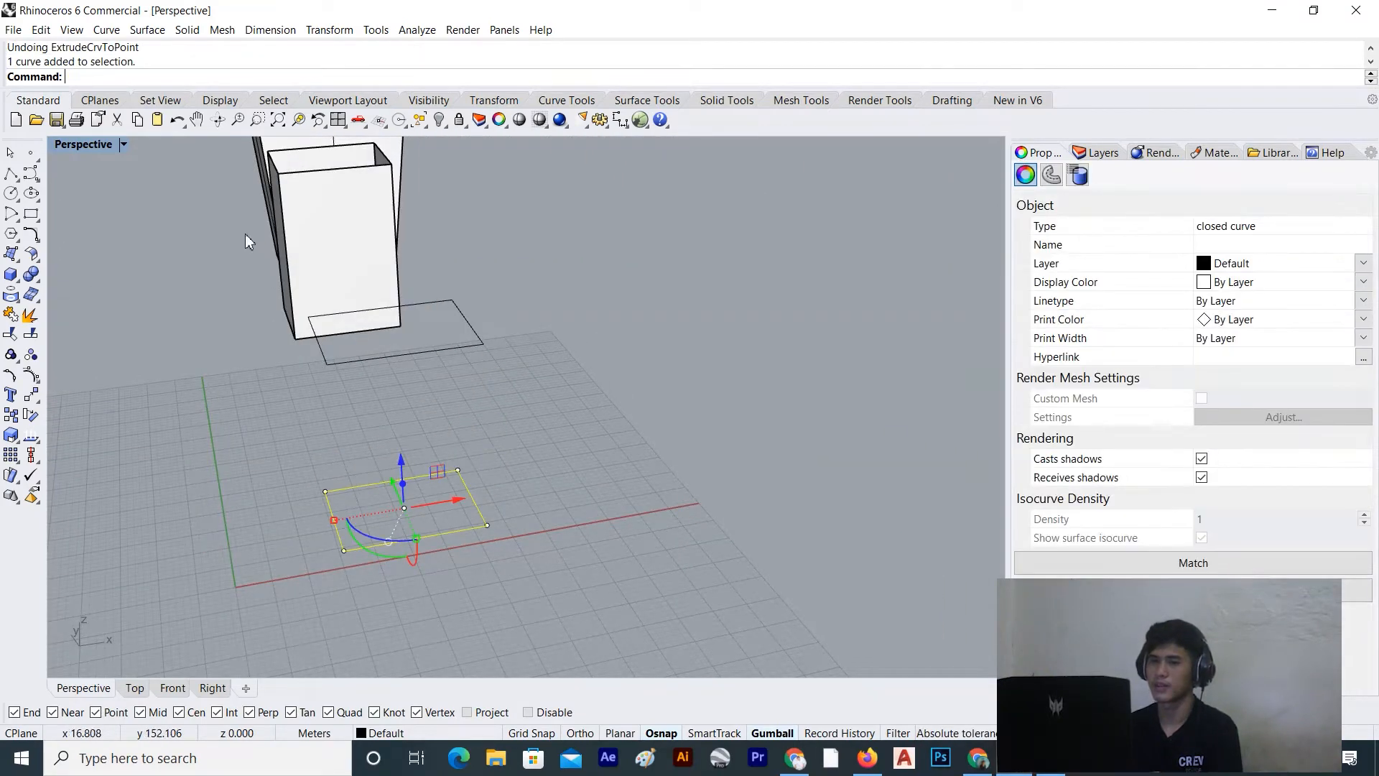
{"action": "left_click", "coordinate": [72, 29]}
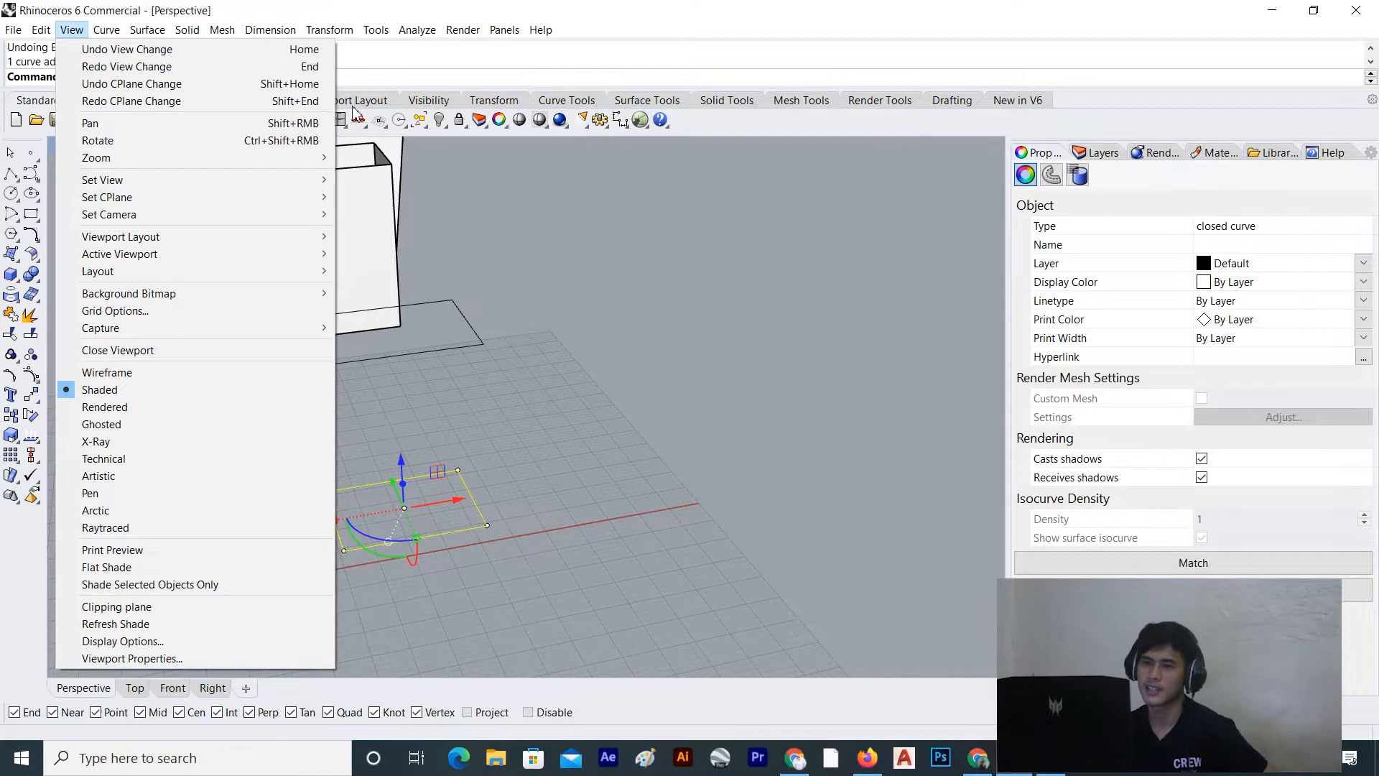
{"action": "mouse_move", "coordinate": [147, 30]}
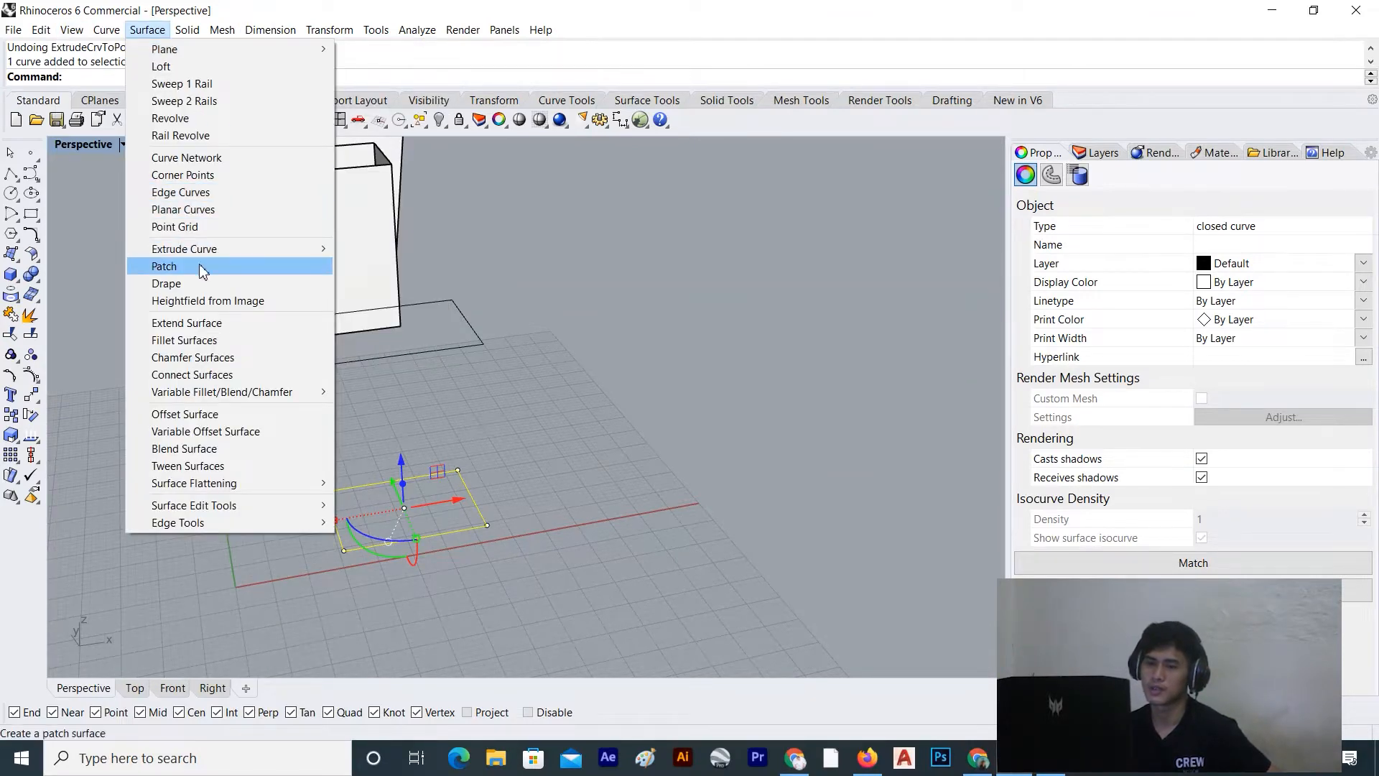
{"action": "mouse_move", "coordinate": [256, 250]}
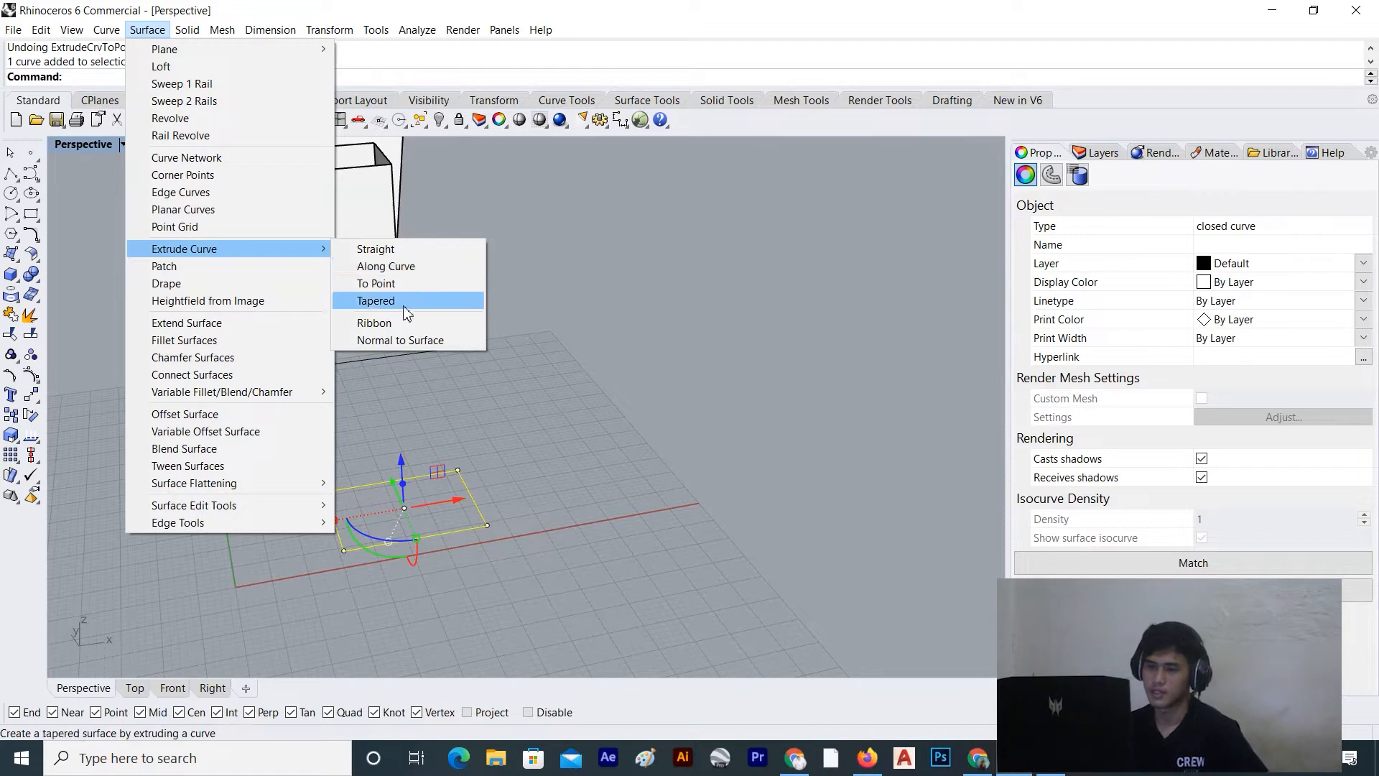
{"action": "left_click", "coordinate": [388, 283]}
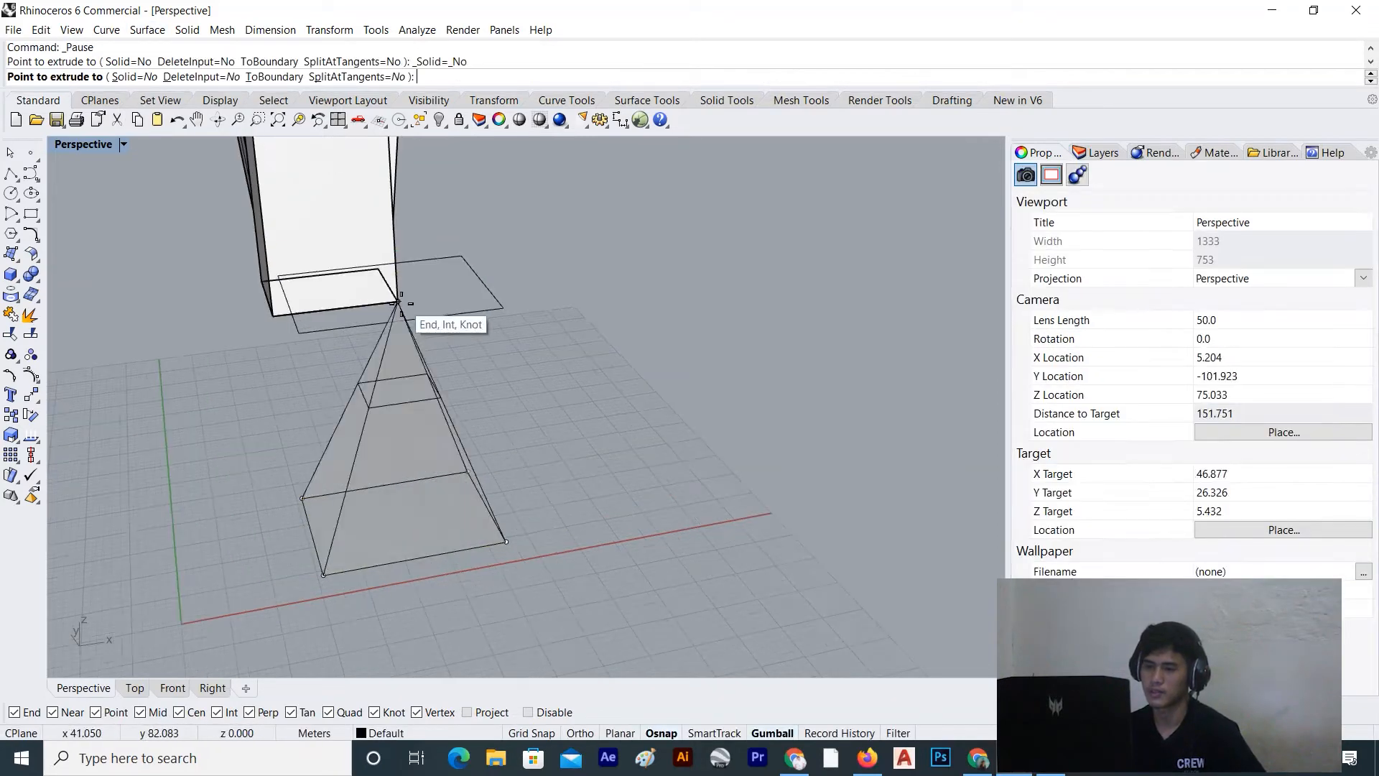
{"action": "right_click_drag", "start_coordinate": [422, 330], "coordinate": [525, 369]}
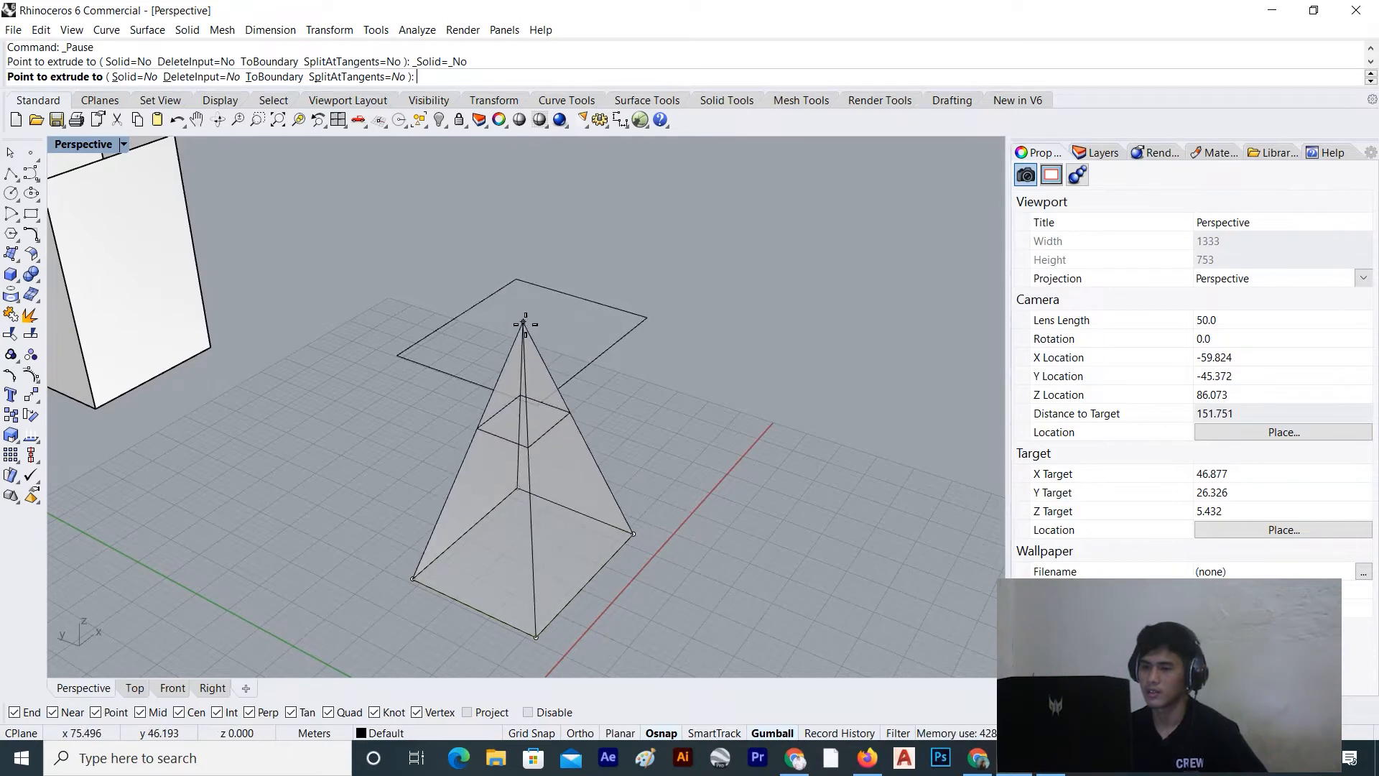
{"action": "left_click", "coordinate": [529, 283]}
{"action": "left_click", "coordinate": [698, 451]}
{"action": "right_click_drag", "start_coordinate": [698, 451], "coordinate": [332, 366]}
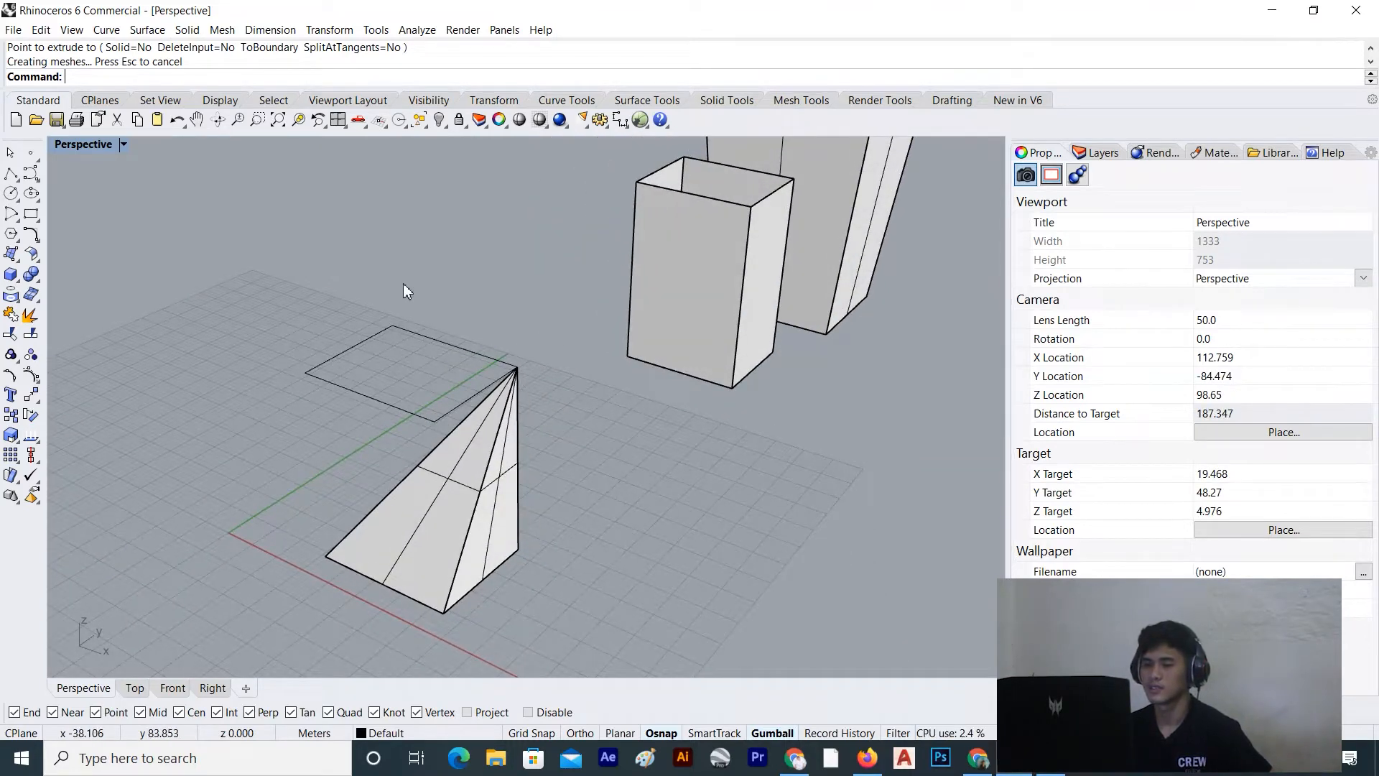
Delete the raised reference rectangle beside the pyramid's apex
{"action": "left_click", "coordinate": [368, 351]}
{"action": "key", "text": "Delete"}
{"action": "scroll", "coordinate": [368, 347], "scroll_direction": "down", "scroll_amount": 5}
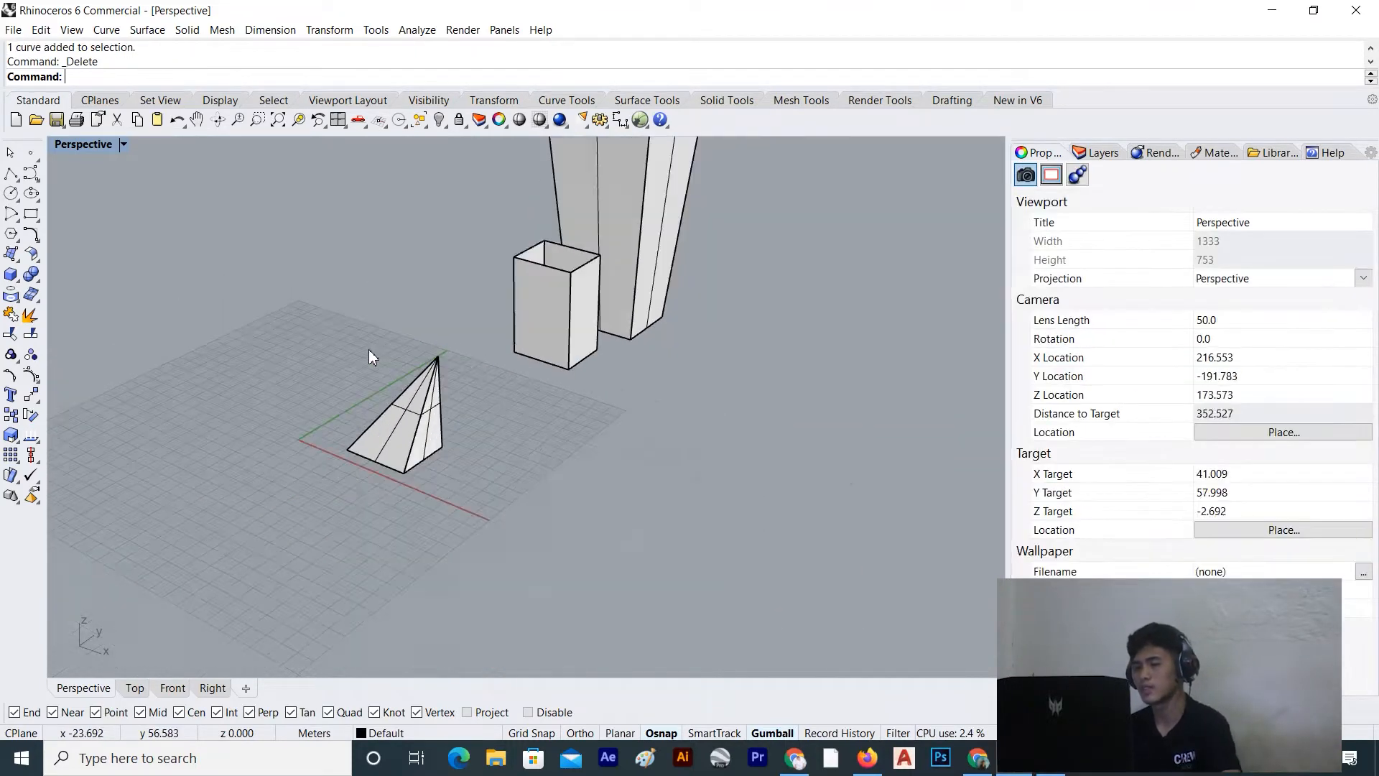
Move the point extrusion together with its base rectangle off the grid, beside the other extruded shapes
{"action": "left_click", "coordinate": [421, 502]}
{"action": "scroll", "coordinate": [421, 496], "scroll_direction": "down", "scroll_amount": 9}
{"action": "right_click_drag", "start_coordinate": [421, 495], "coordinate": [349, 465]}
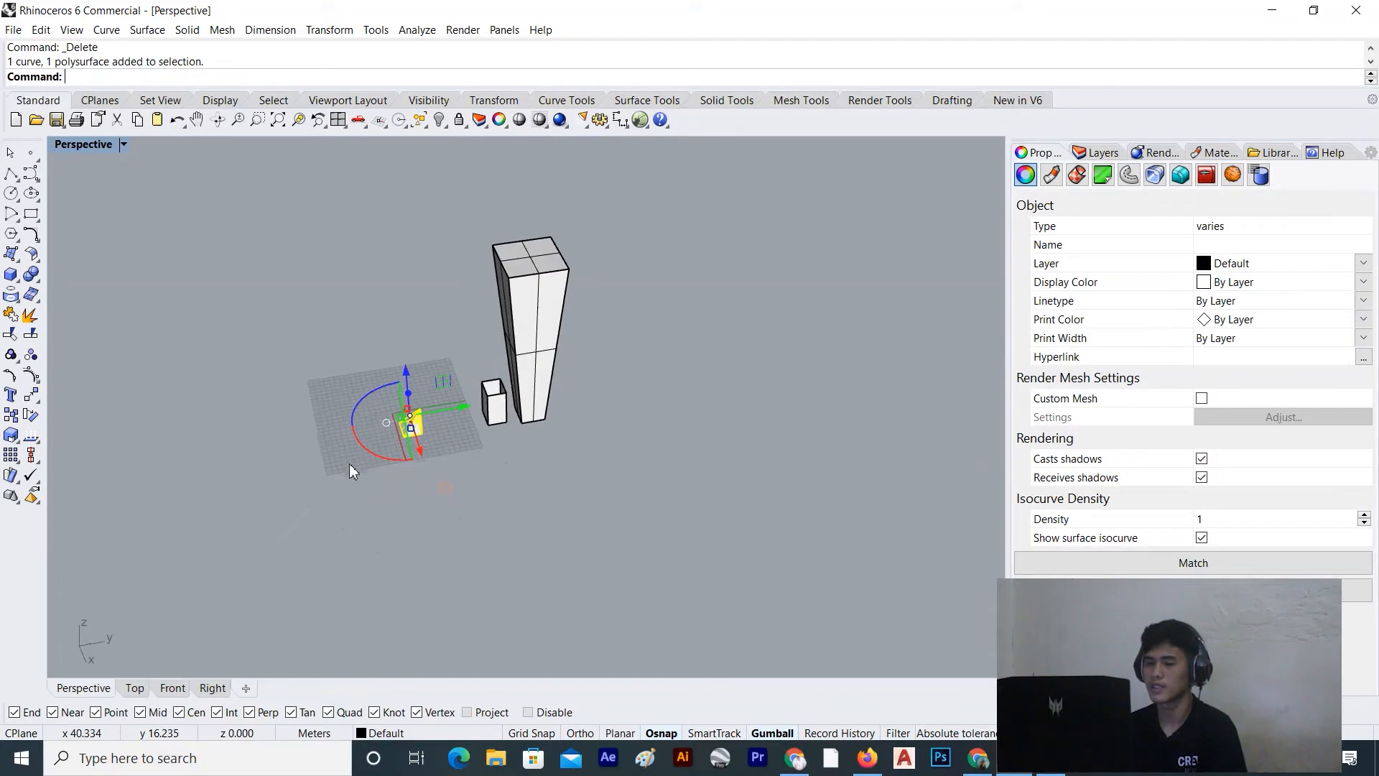
{"action": "scroll", "coordinate": [465, 406], "scroll_direction": "up", "scroll_amount": 5}
{"action": "left_click", "coordinate": [465, 407]}
{"action": "left_click_drag", "start_coordinate": [388, 431], "coordinate": [286, 506]}
{"action": "left_click_drag", "start_coordinate": [390, 424], "coordinate": [671, 404]}
{"action": "left_click", "coordinate": [420, 456]}
{"action": "scroll", "coordinate": [420, 456], "scroll_direction": "down", "scroll_amount": 6}
{"action": "right_click_drag", "start_coordinate": [420, 456], "coordinate": [620, 461]}
{"action": "scroll", "coordinate": [457, 527], "scroll_direction": "up", "scroll_amount": 4}
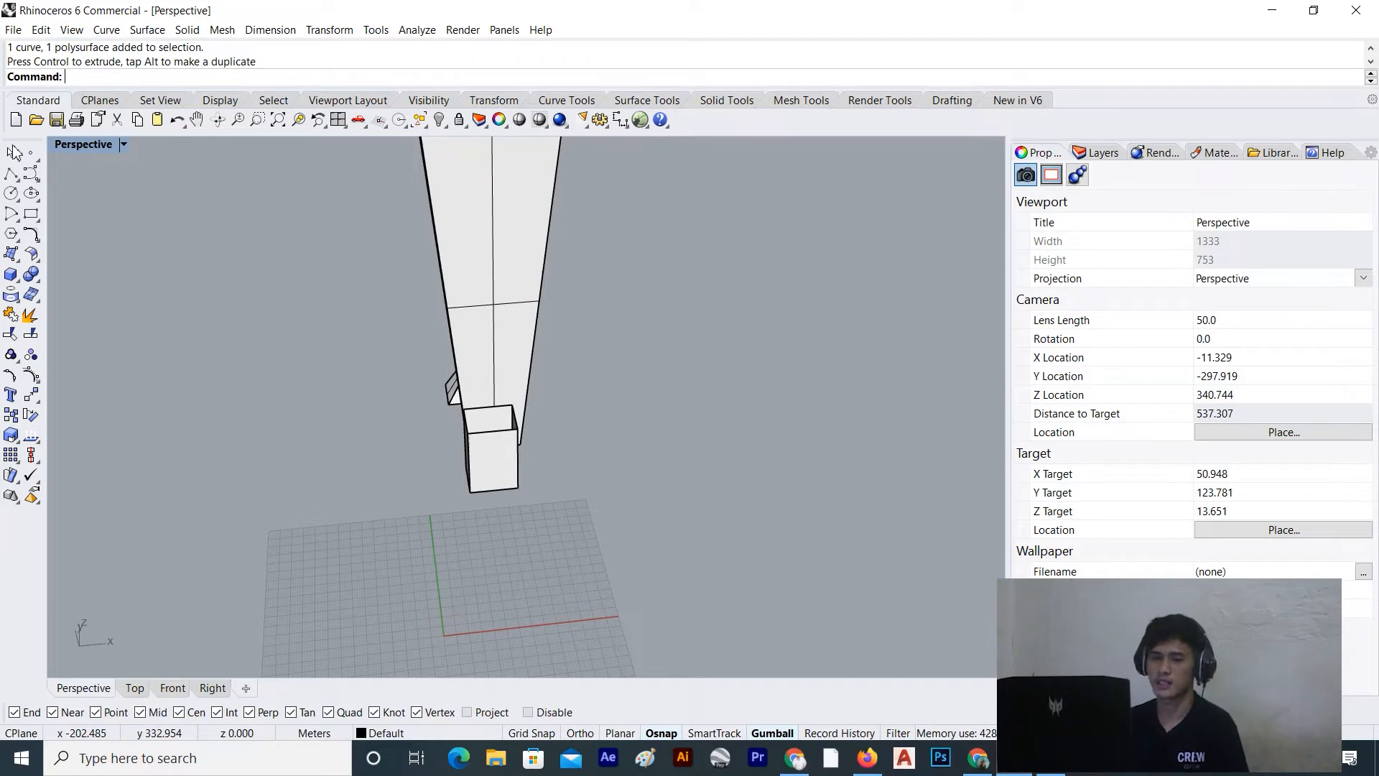
Draw a corner-to-corner rectangle on the ground plane near the origin
{"action": "left_click", "coordinate": [30, 213]}
{"action": "scroll", "coordinate": [385, 403], "scroll_direction": "down", "scroll_amount": 2}
{"action": "scroll", "coordinate": [477, 532], "scroll_direction": "up", "scroll_amount": 5}
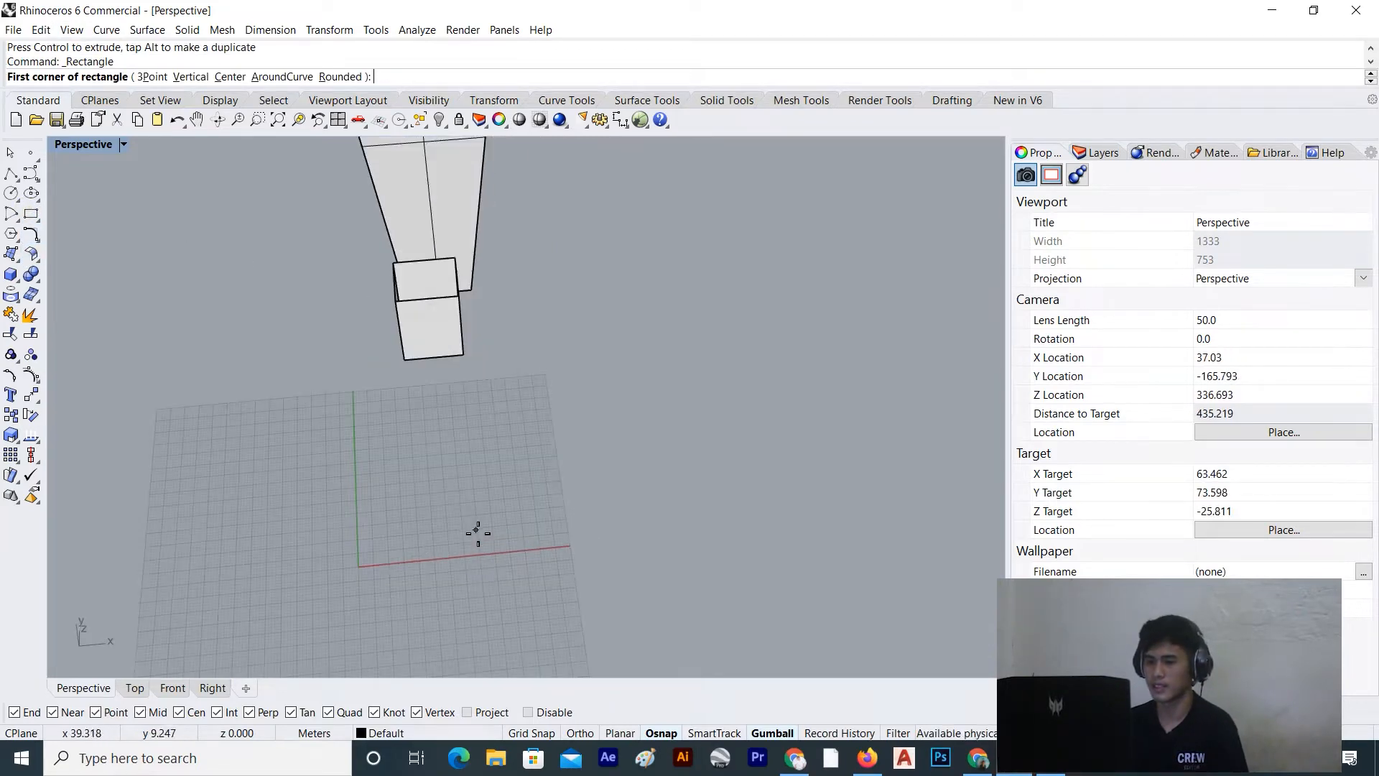
{"action": "left_click", "coordinate": [400, 476]}
{"action": "left_click", "coordinate": [583, 577]}
{"action": "scroll", "coordinate": [573, 494], "scroll_direction": "down", "scroll_amount": 4}
{"action": "right_click_drag", "start_coordinate": [574, 506], "coordinate": [606, 452]}
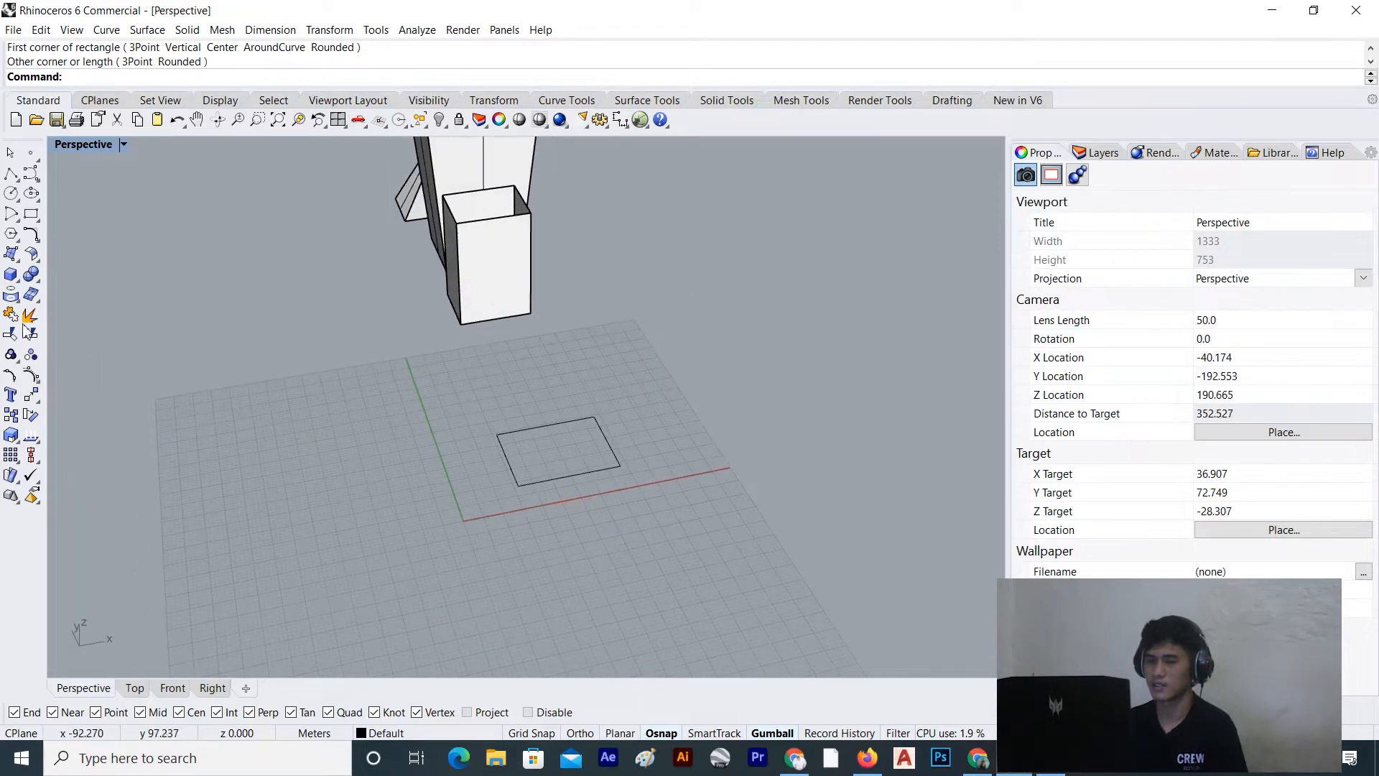
Start a degree 3 control-point curve inside the rectangle and restore the four-viewport layout
{"action": "left_click", "coordinate": [33, 173]}
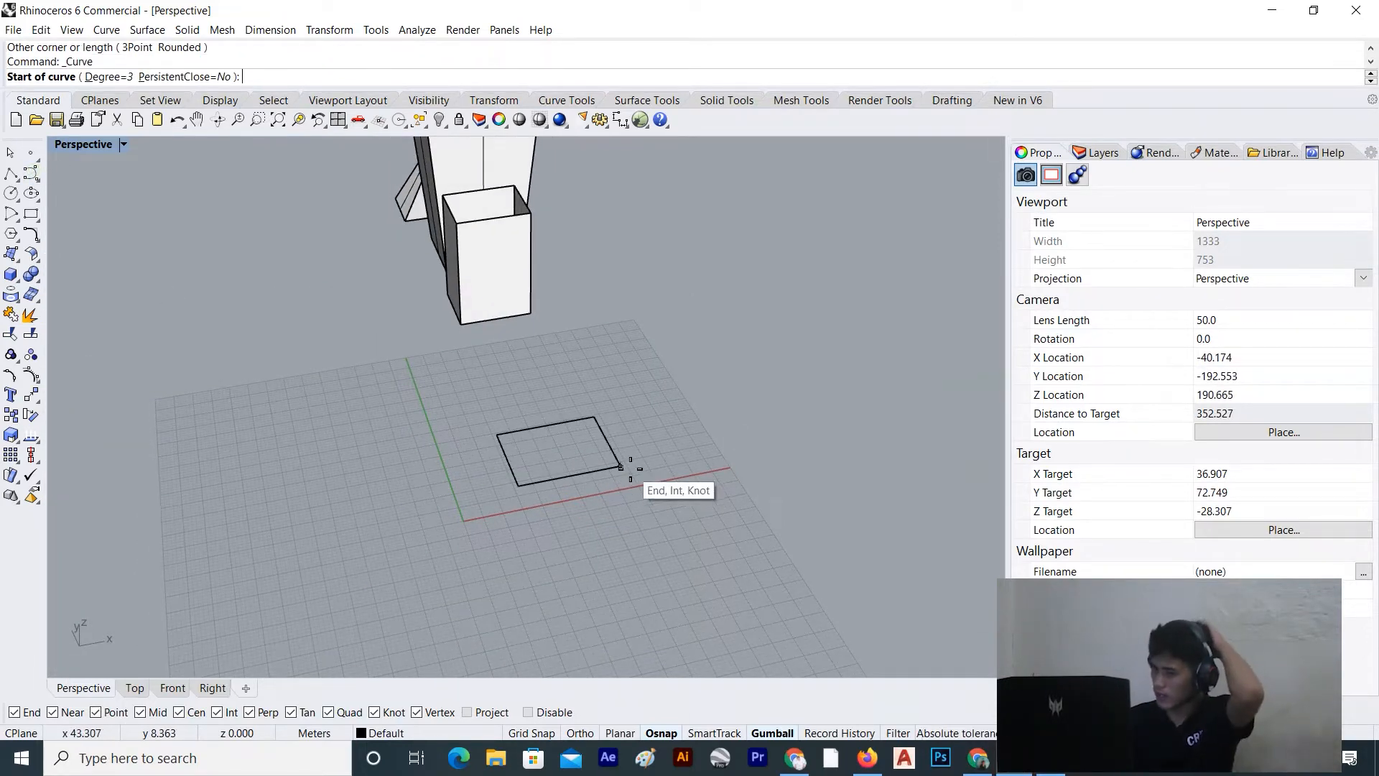
{"action": "left_click", "coordinate": [547, 454]}
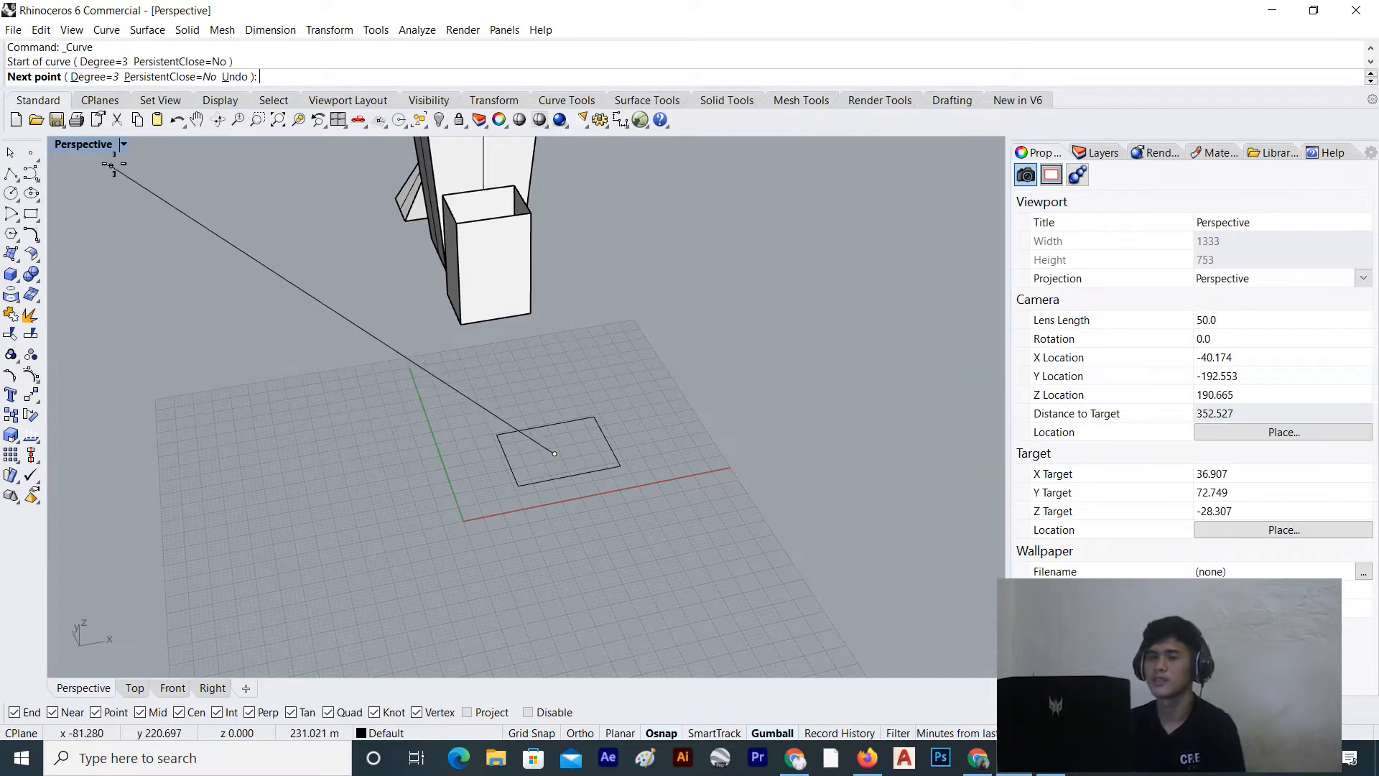
{"action": "left_click", "coordinate": [123, 144]}
{"action": "left_click", "coordinate": [113, 171]}
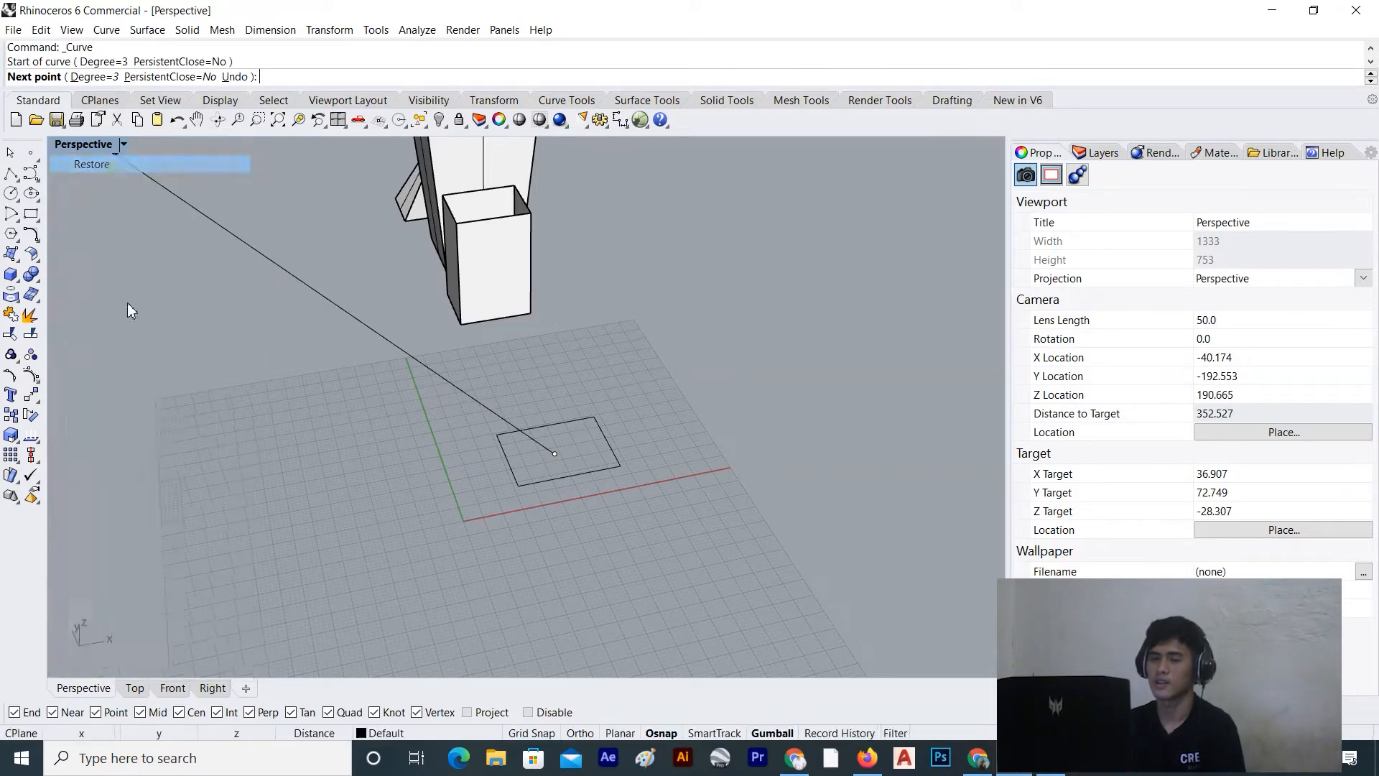
{"action": "scroll", "coordinate": [266, 538], "scroll_direction": "up", "scroll_amount": 8}
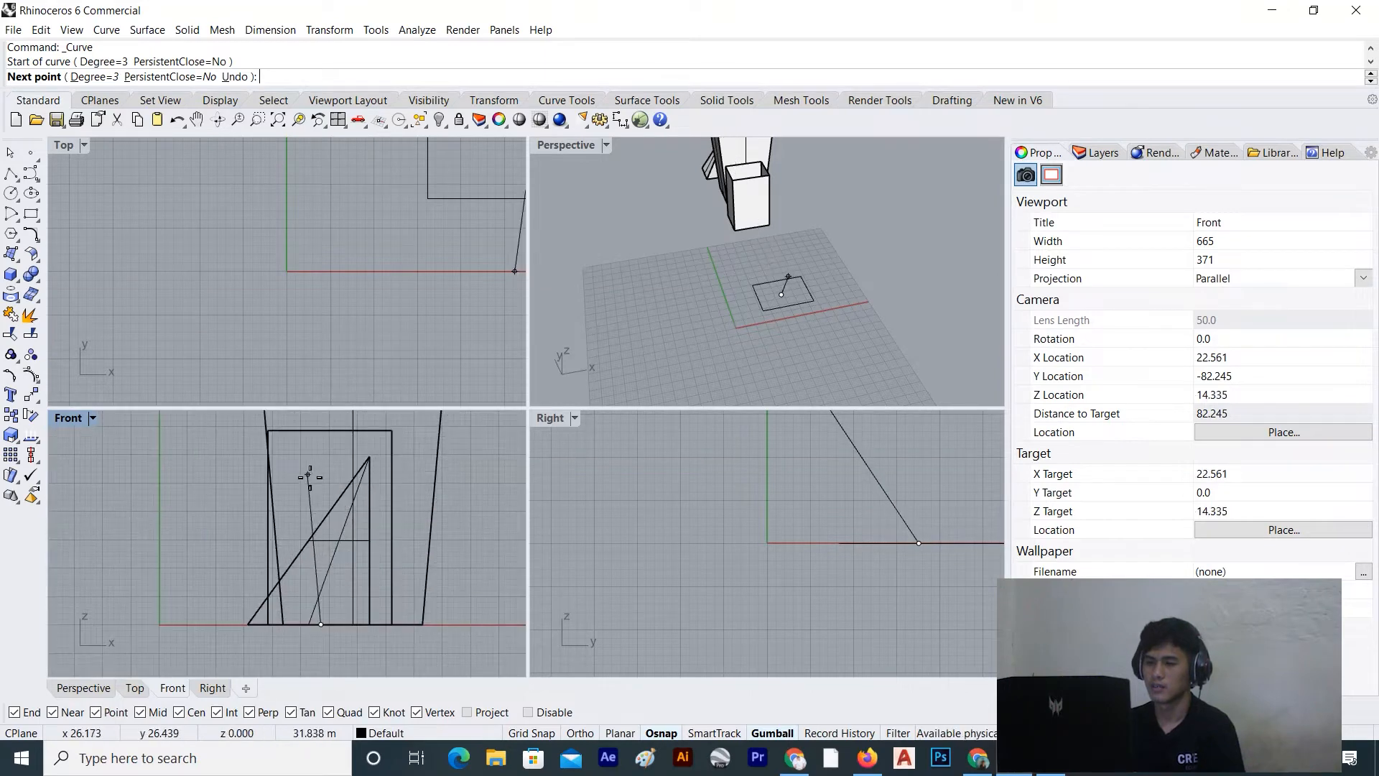
Continue the curve upward in the Front viewport with five more control points in a winding S shape and finish it
{"action": "left_click", "coordinate": [308, 477]}
{"action": "scroll", "coordinate": [338, 563], "scroll_direction": "down", "scroll_amount": 3}
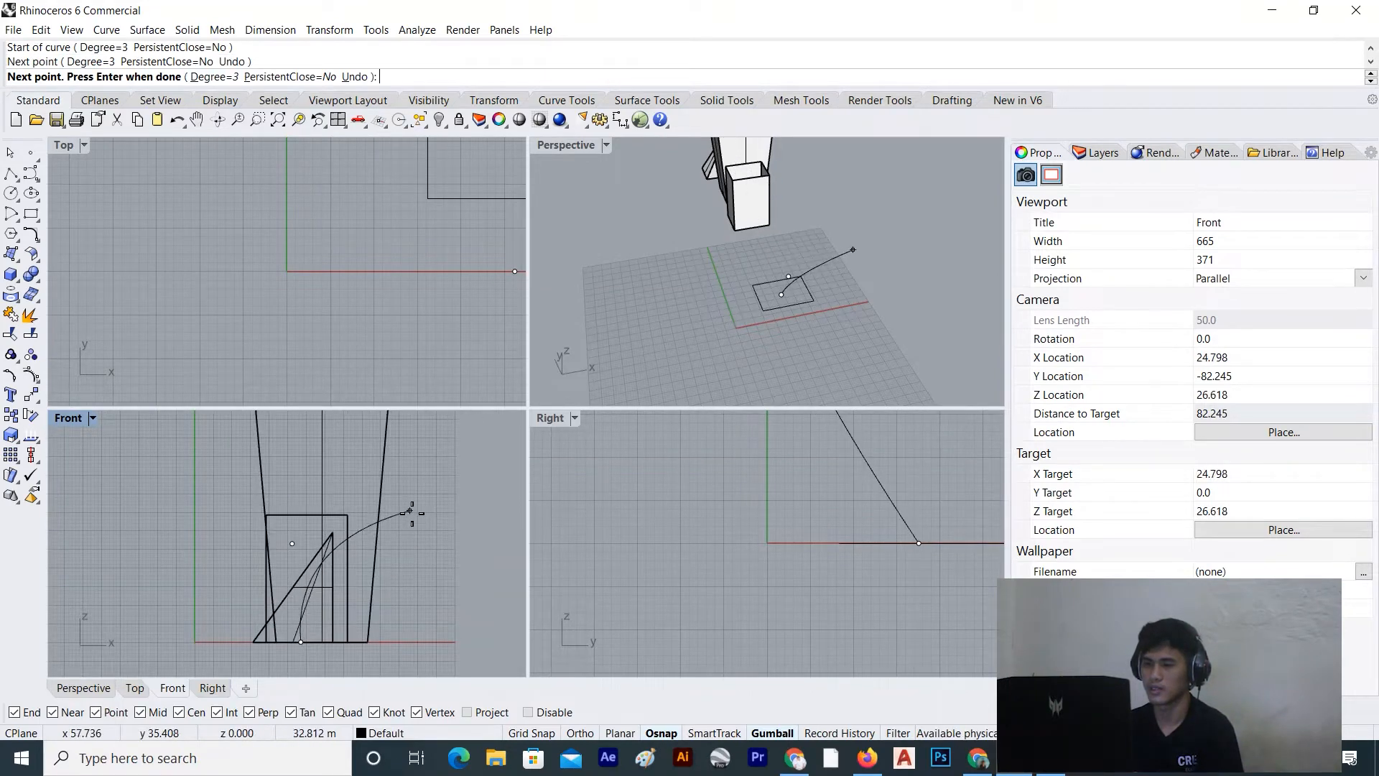
{"action": "left_click", "coordinate": [411, 512]}
{"action": "left_click", "coordinate": [343, 448]}
{"action": "scroll", "coordinate": [372, 640], "scroll_direction": "down", "scroll_amount": 2}
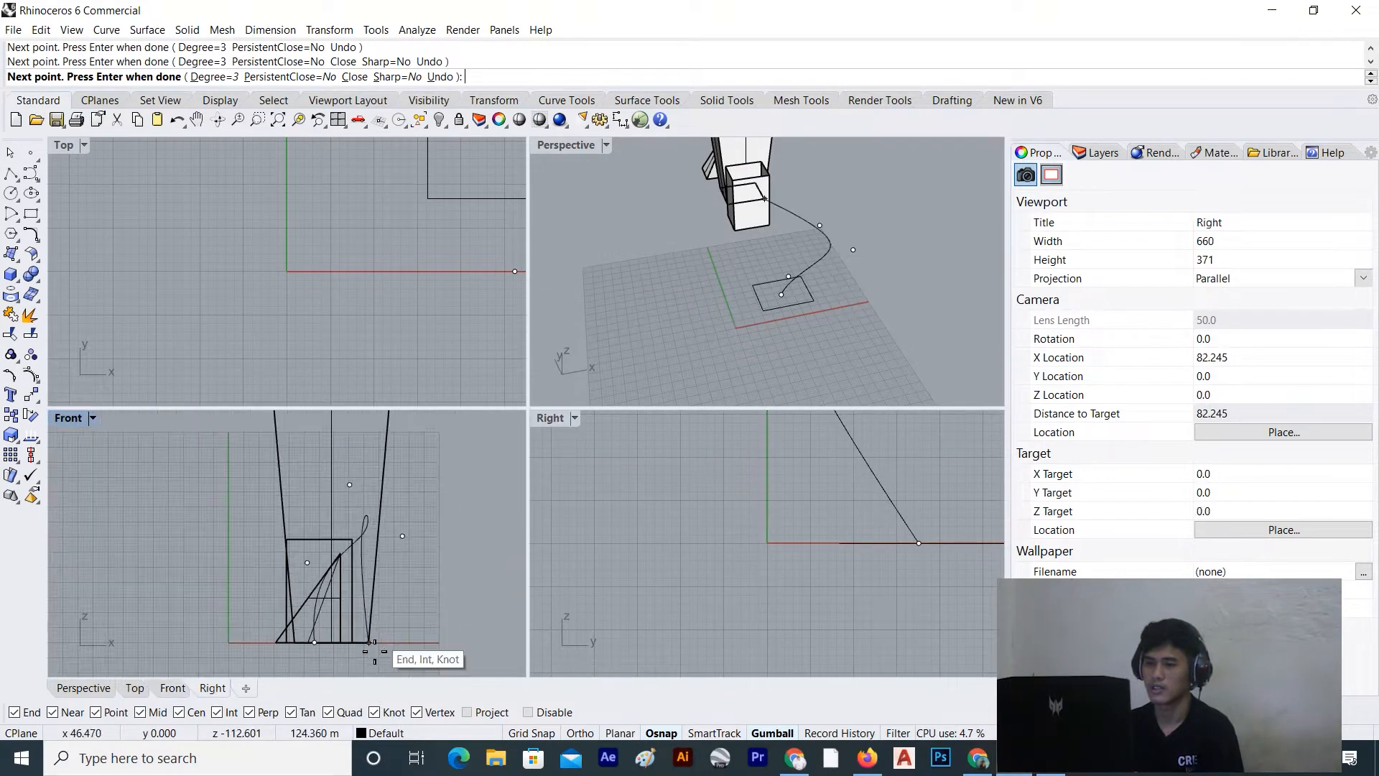
{"action": "scroll", "coordinate": [374, 651], "scroll_direction": "down", "scroll_amount": 8}
{"action": "scroll", "coordinate": [262, 477], "scroll_direction": "up", "scroll_amount": 8}
{"action": "scroll", "coordinate": [406, 489], "scroll_direction": "down", "scroll_amount": 2}
{"action": "left_click", "coordinate": [384, 574]}
{"action": "left_click", "coordinate": [437, 483]}
{"action": "key", "text": "Return"}
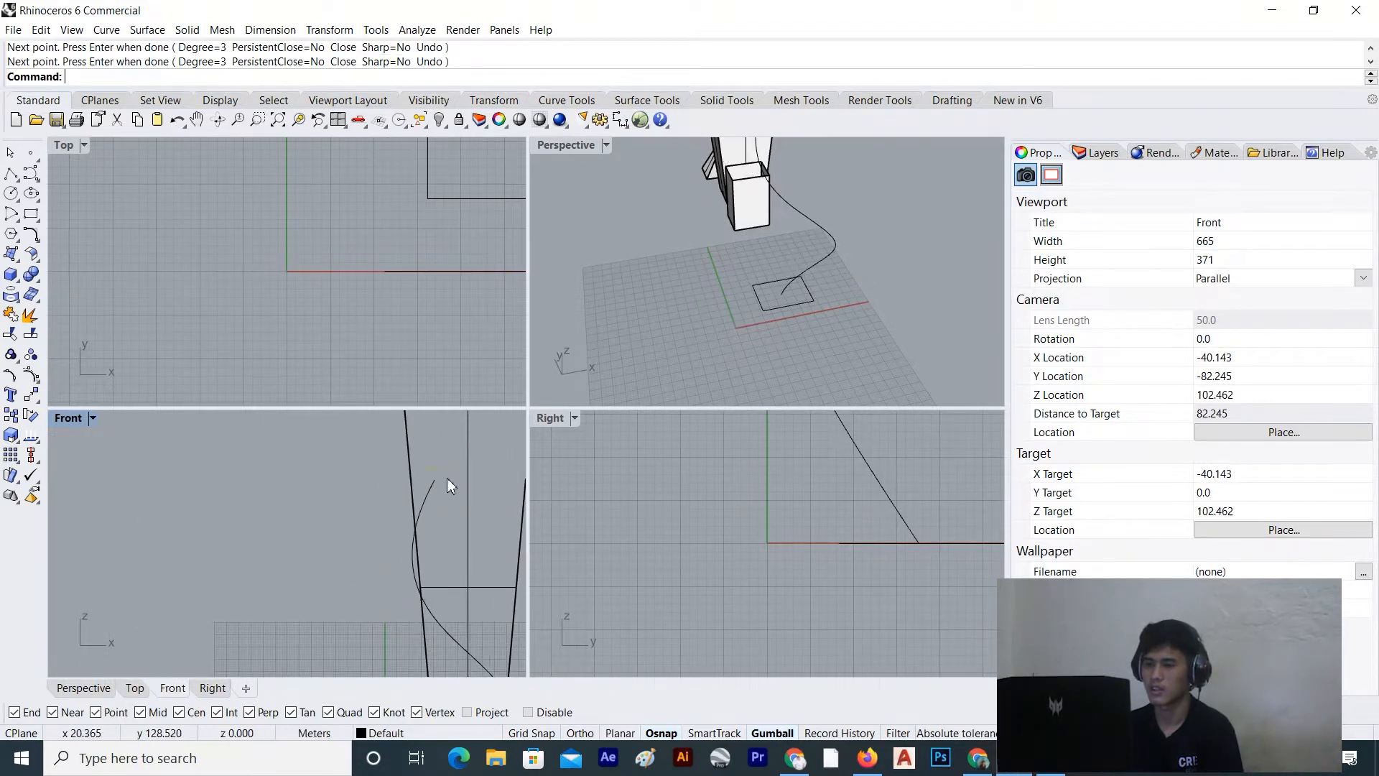
Maximize the Perspective viewport to show the rectangle together with the winding curve
{"action": "left_click", "coordinate": [607, 145]}
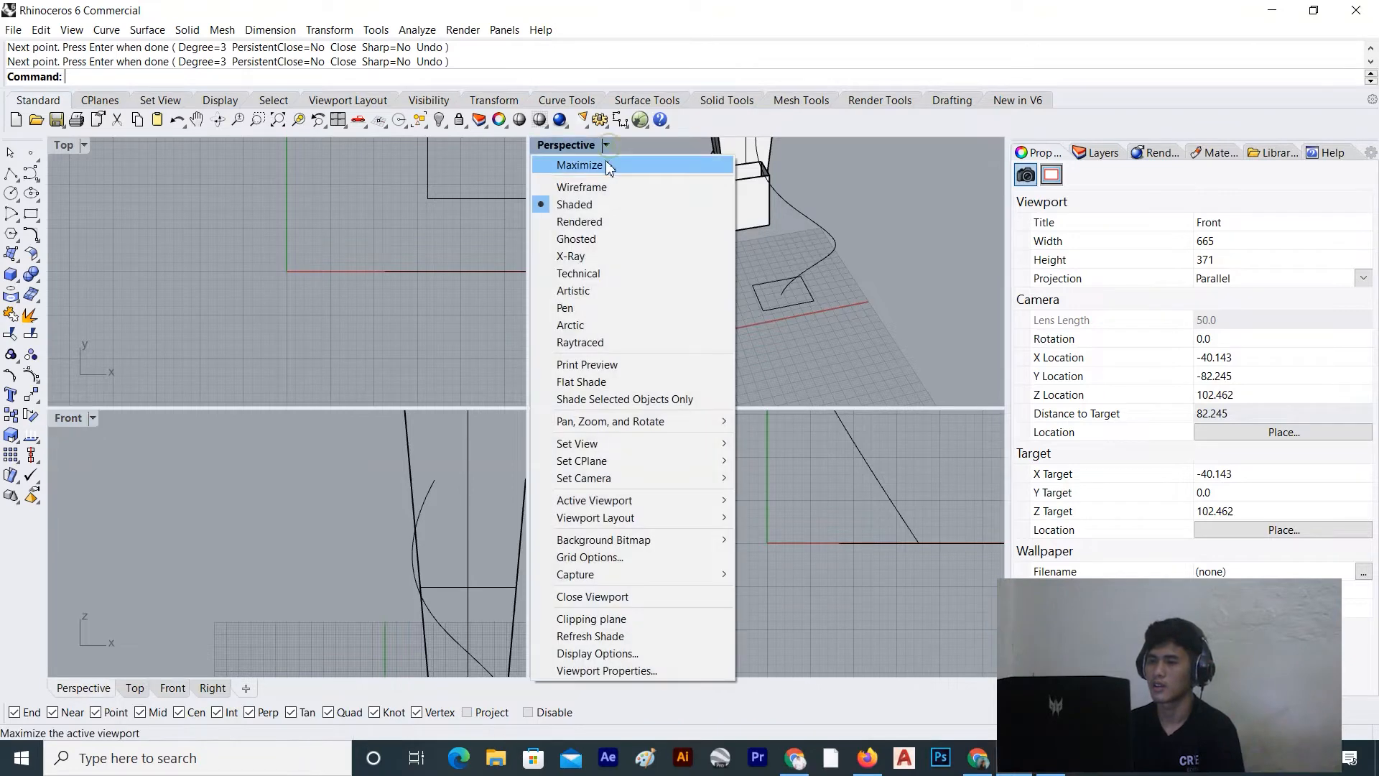
{"action": "left_click", "coordinate": [585, 161]}
{"action": "right_click_drag", "start_coordinate": [575, 303], "coordinate": [468, 350]}
{"action": "scroll", "coordinate": [468, 350], "scroll_direction": "up", "scroll_amount": 4}
{"action": "right_click_drag", "start_coordinate": [335, 332], "coordinate": [588, 438]}
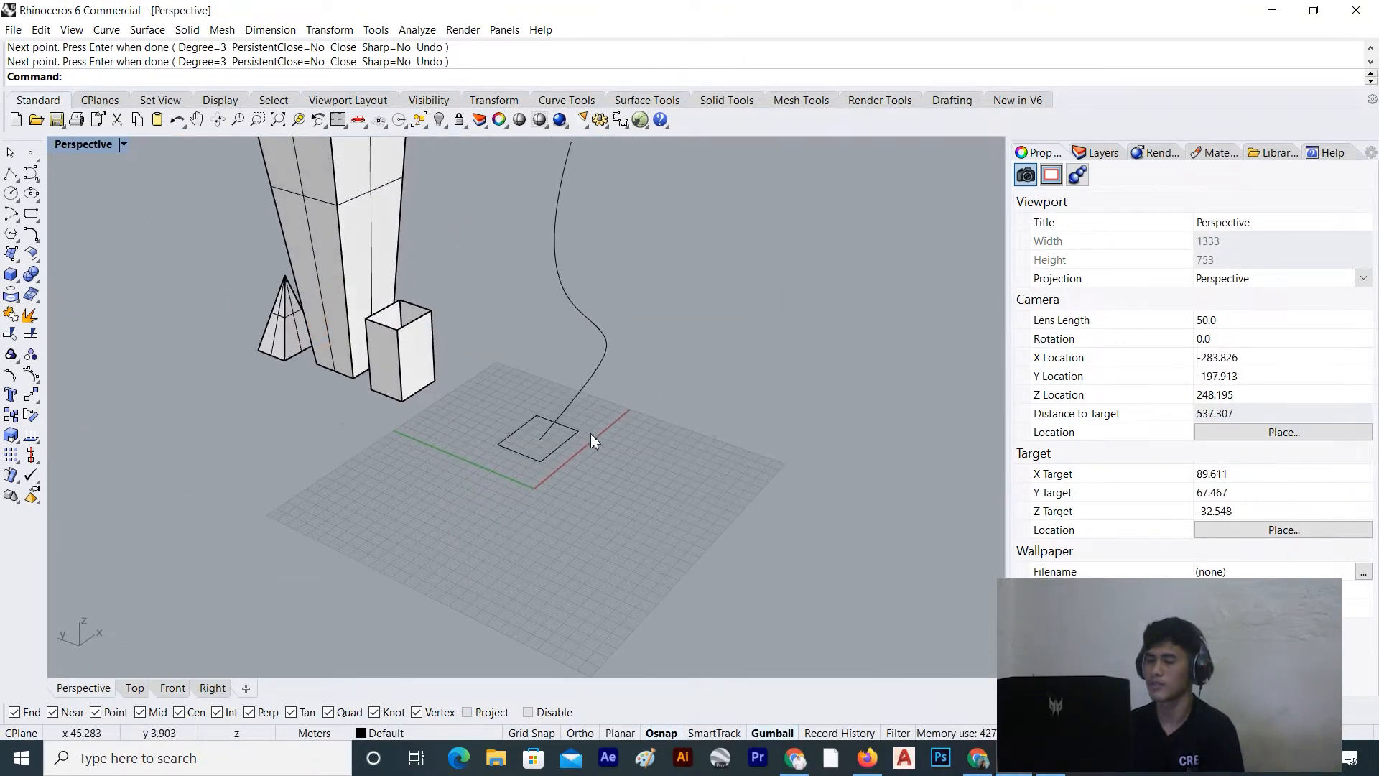
Examine the rectangle and the curve rising from it from several angles and distances
{"action": "scroll", "coordinate": [588, 438], "scroll_direction": "up", "scroll_amount": 4}
{"action": "right_click_drag", "start_coordinate": [439, 409], "coordinate": [634, 449]}
{"action": "scroll", "coordinate": [490, 446], "scroll_direction": "down", "scroll_amount": 6}
{"action": "scroll", "coordinate": [605, 434], "scroll_direction": "up", "scroll_amount": 4}
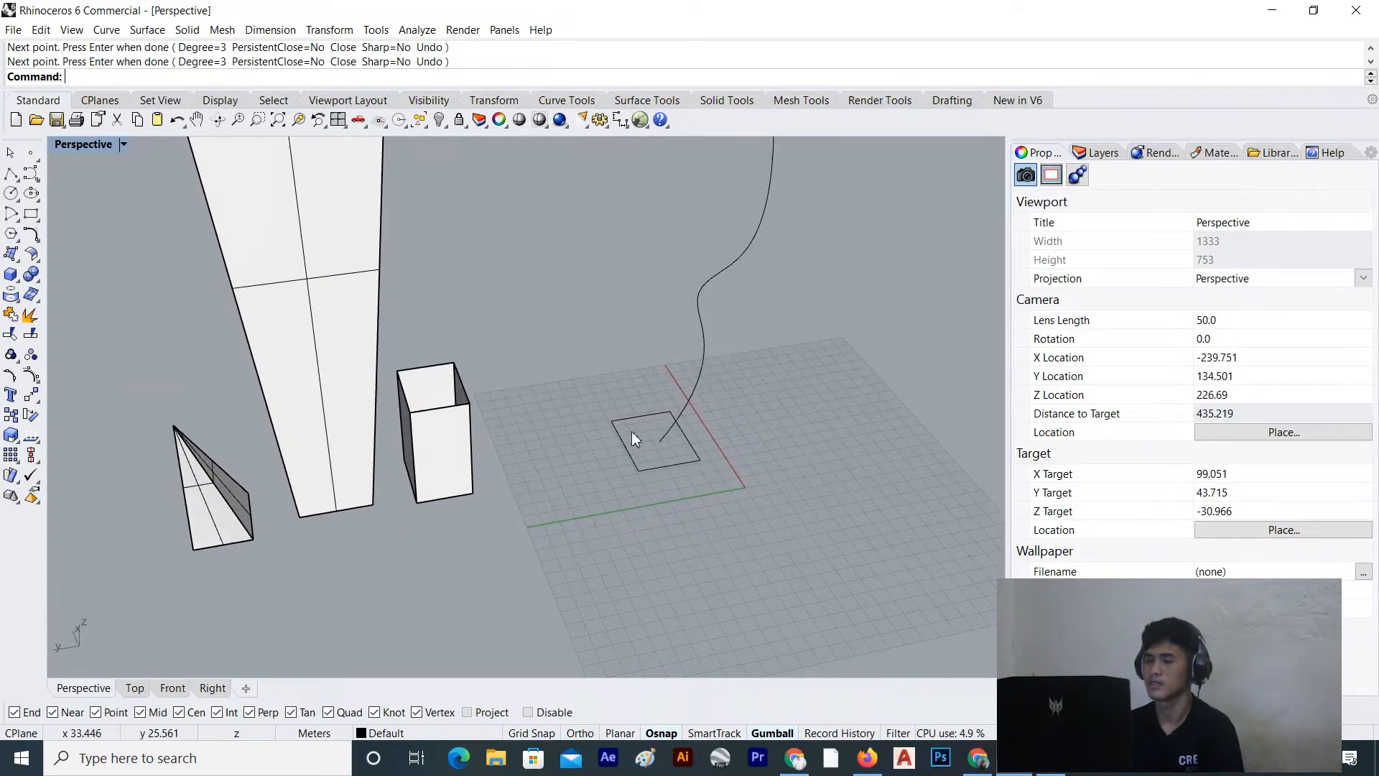
{"action": "left_click", "coordinate": [638, 418]}
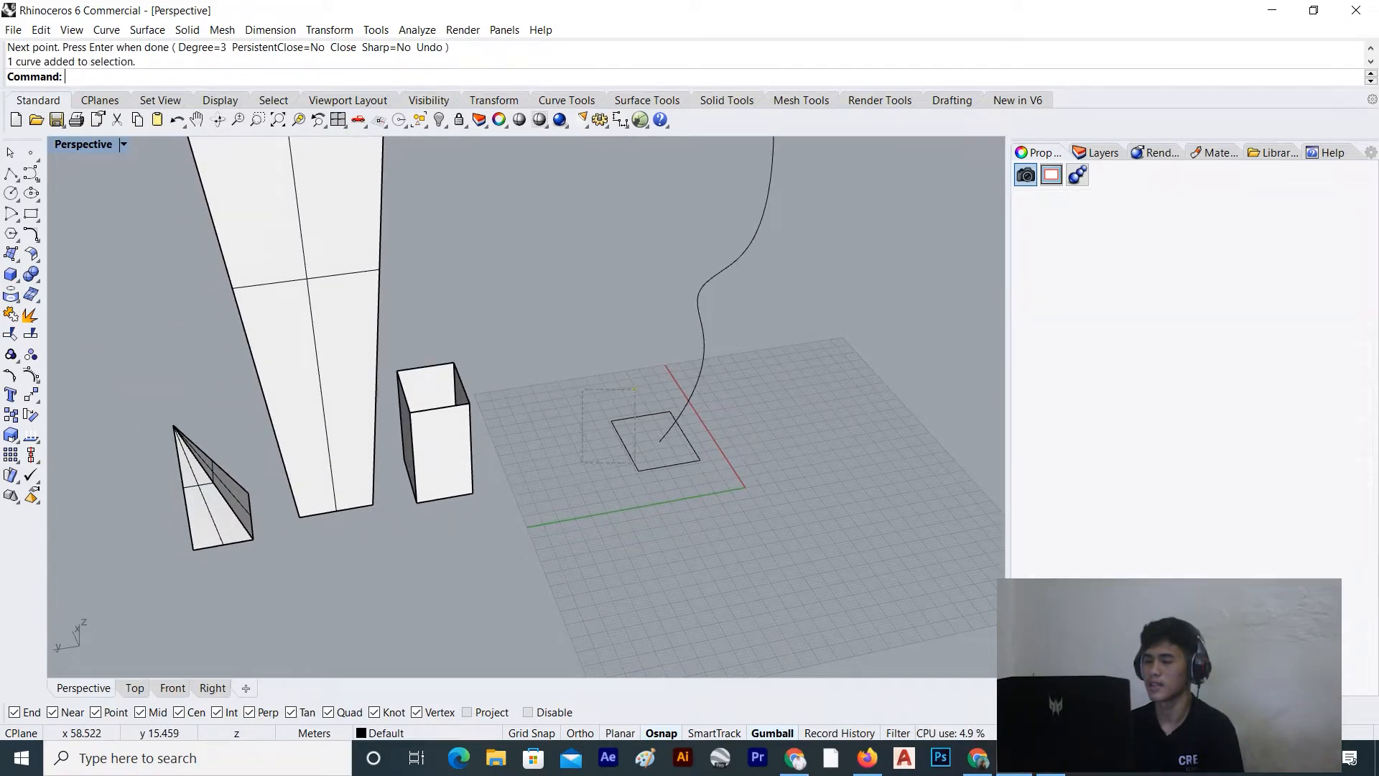
{"action": "left_click", "coordinate": [585, 356]}
{"action": "scroll", "coordinate": [633, 431], "scroll_direction": "down", "scroll_amount": 4}
{"action": "scroll", "coordinate": [695, 448], "scroll_direction": "down", "scroll_amount": 8}
{"action": "right_click_drag", "start_coordinate": [695, 449], "coordinate": [523, 270]}
{"action": "scroll", "coordinate": [646, 392], "scroll_direction": "up", "scroll_amount": 6}
{"action": "scroll", "coordinate": [574, 365], "scroll_direction": "up", "scroll_amount": 2}
{"action": "scroll", "coordinate": [573, 364], "scroll_direction": "up", "scroll_amount": 4}
{"action": "scroll", "coordinate": [541, 352], "scroll_direction": "down", "scroll_amount": 4}
{"action": "scroll", "coordinate": [499, 213], "scroll_direction": "up", "scroll_amount": 4}
{"action": "right_click_drag", "start_coordinate": [498, 214], "coordinate": [502, 247]}
{"action": "scroll", "coordinate": [532, 256], "scroll_direction": "down", "scroll_amount": 4}
{"action": "right_click_drag", "start_coordinate": [567, 316], "coordinate": [413, 422]}
{"action": "scroll", "coordinate": [348, 483], "scroll_direction": "up", "scroll_amount": 2}
{"action": "scroll", "coordinate": [413, 429], "scroll_direction": "down", "scroll_amount": 4}
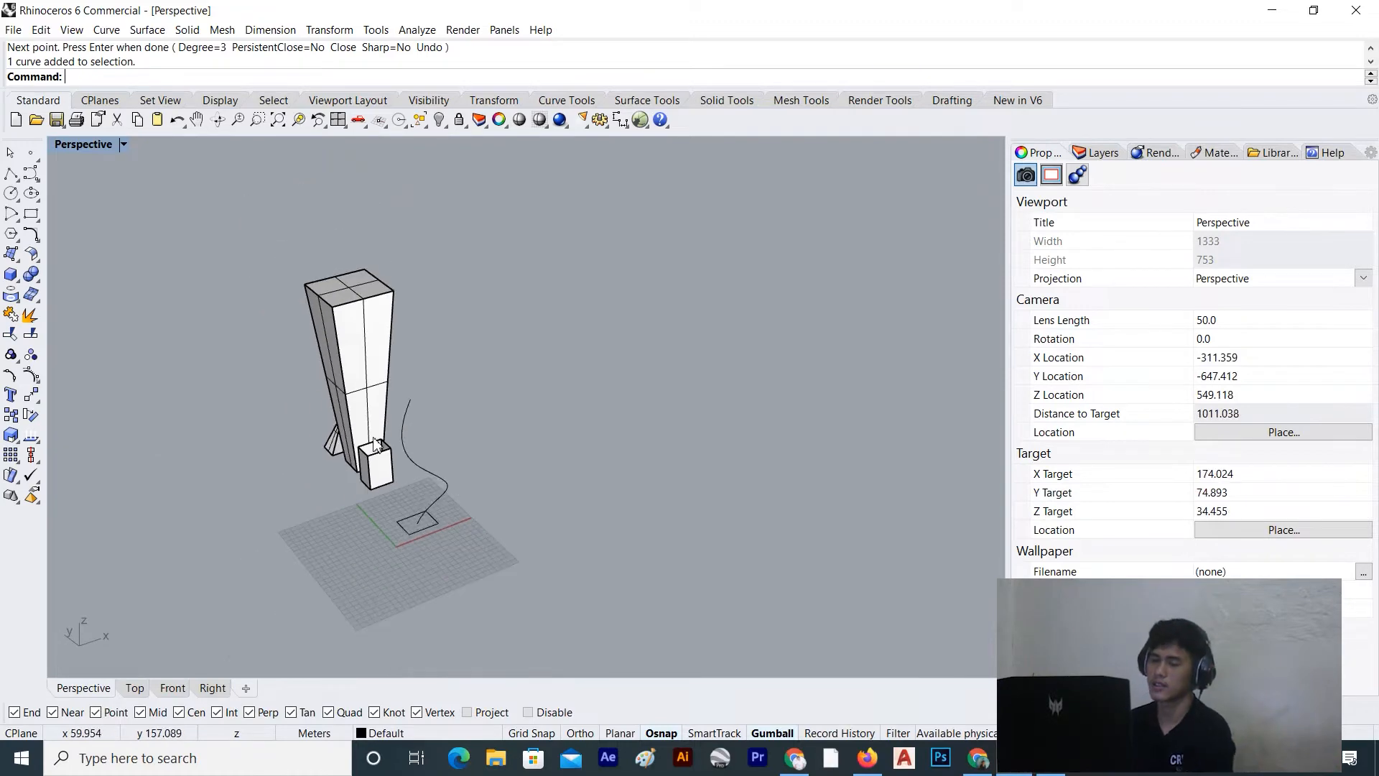
{"action": "scroll", "coordinate": [441, 514], "scroll_direction": "up", "scroll_amount": 6}
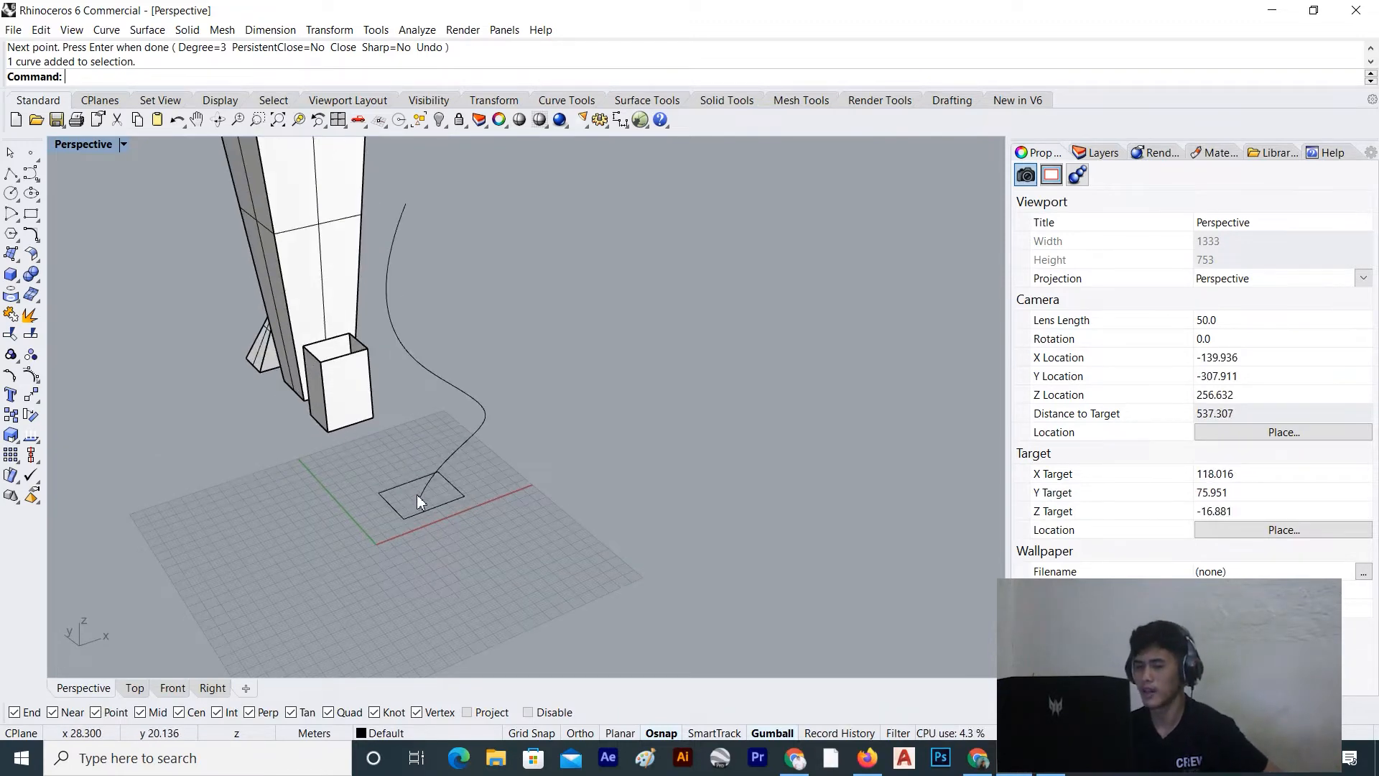
{"action": "scroll", "coordinate": [402, 505], "scroll_direction": "up", "scroll_amount": 6}
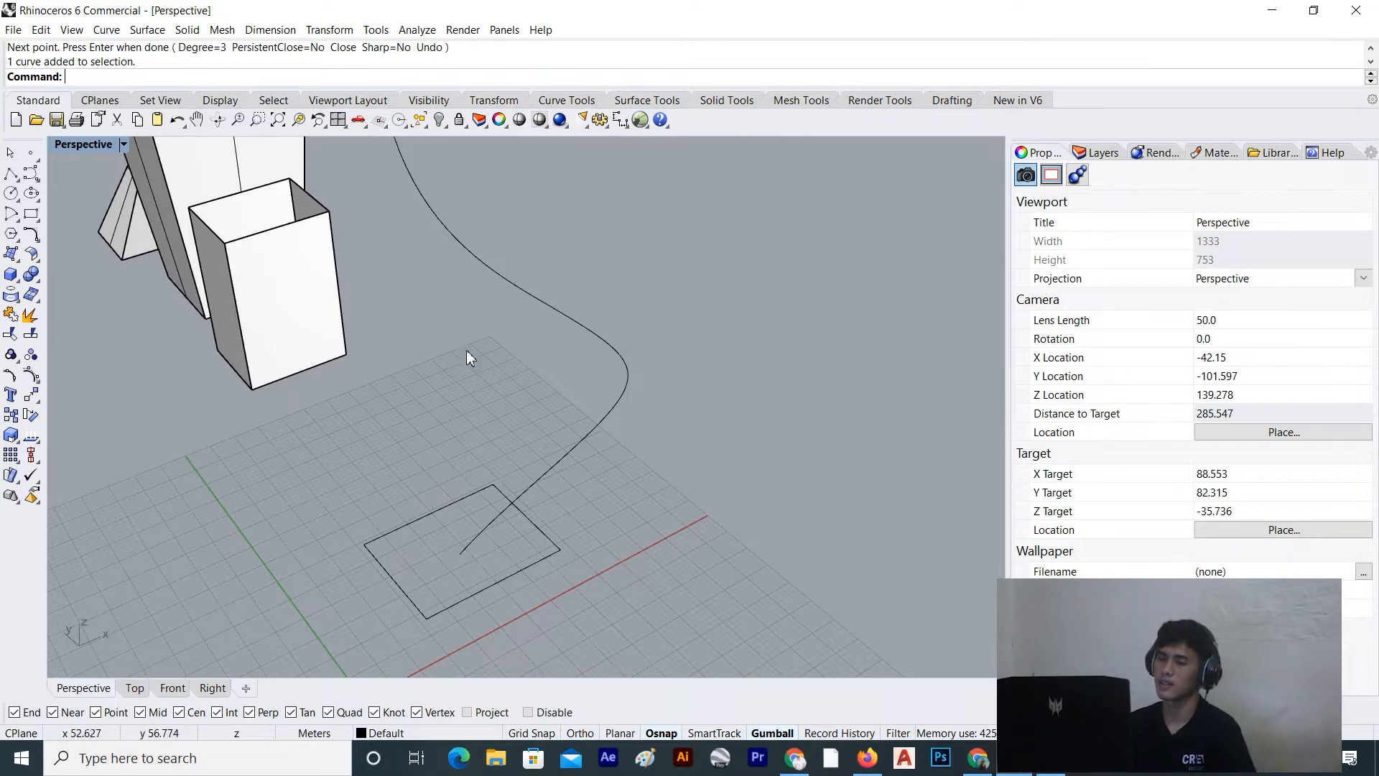
{"action": "scroll", "coordinate": [513, 294], "scroll_direction": "down", "scroll_amount": 2}
{"action": "left_click_drag", "start_coordinate": [471, 355], "coordinate": [472, 356]}
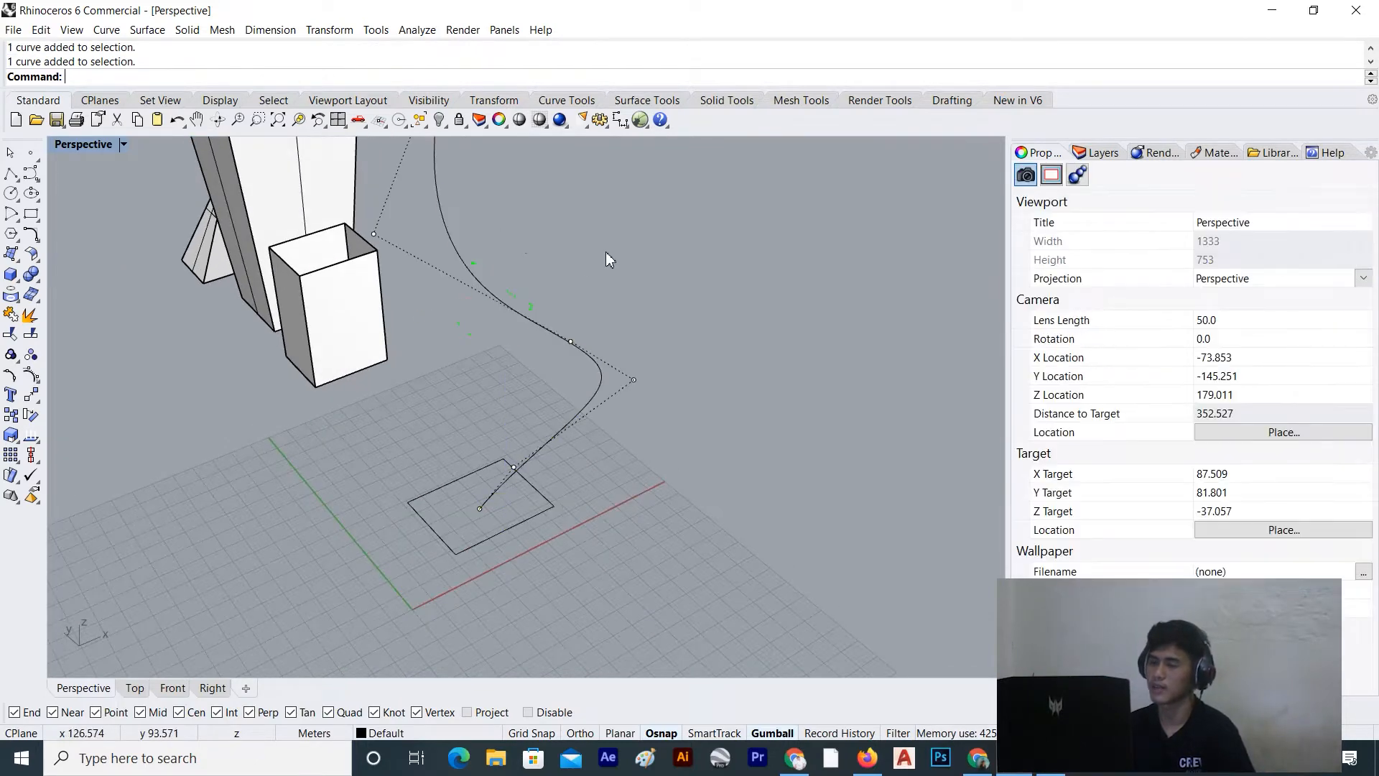
{"action": "scroll", "coordinate": [606, 348], "scroll_direction": "down", "scroll_amount": 5}
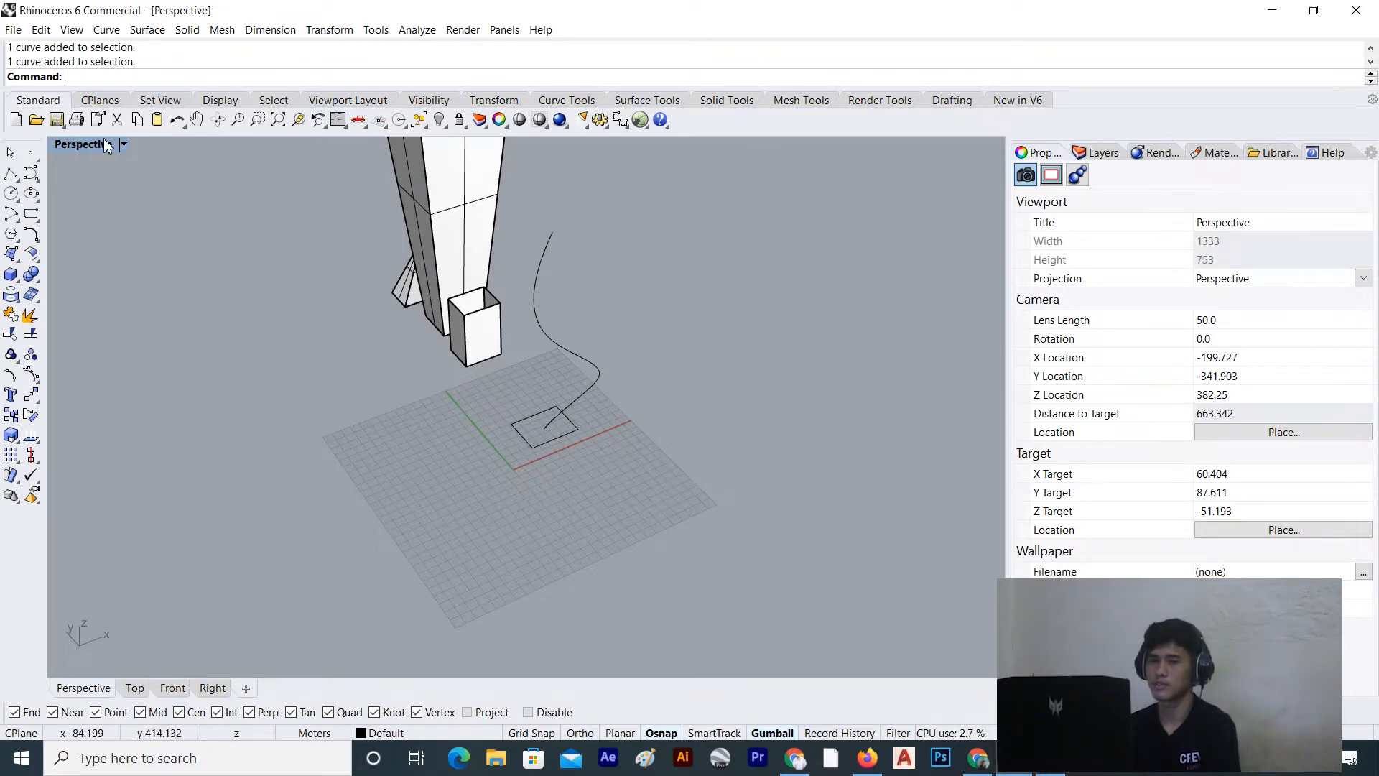
Extrude the rectangle along the winding curve with Solid=No, picking the path near its upper end
{"action": "left_click", "coordinate": [151, 30]}
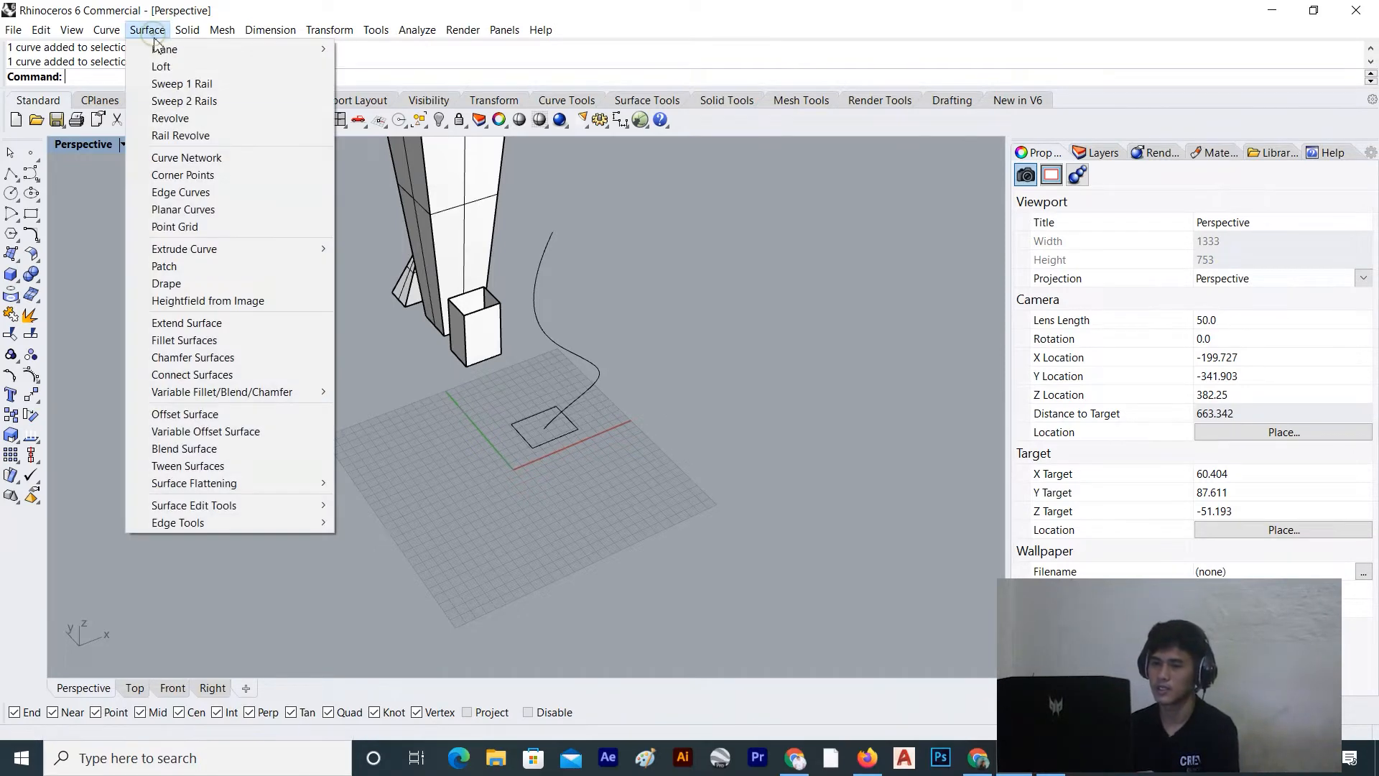
{"action": "mouse_move", "coordinate": [241, 249]}
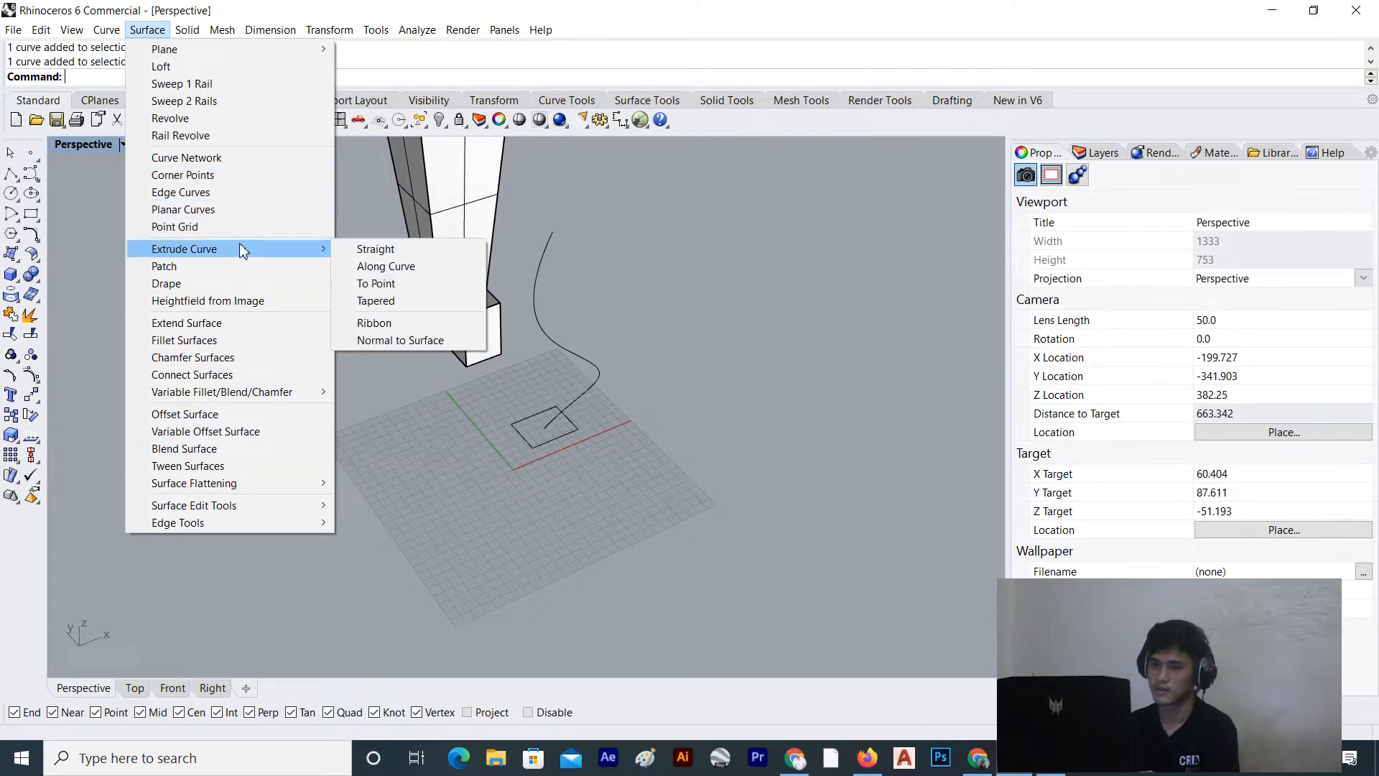
{"action": "left_click", "coordinate": [395, 263]}
{"action": "scroll", "coordinate": [551, 442], "scroll_direction": "up", "scroll_amount": 4}
{"action": "scroll", "coordinate": [552, 441], "scroll_direction": "up", "scroll_amount": 2}
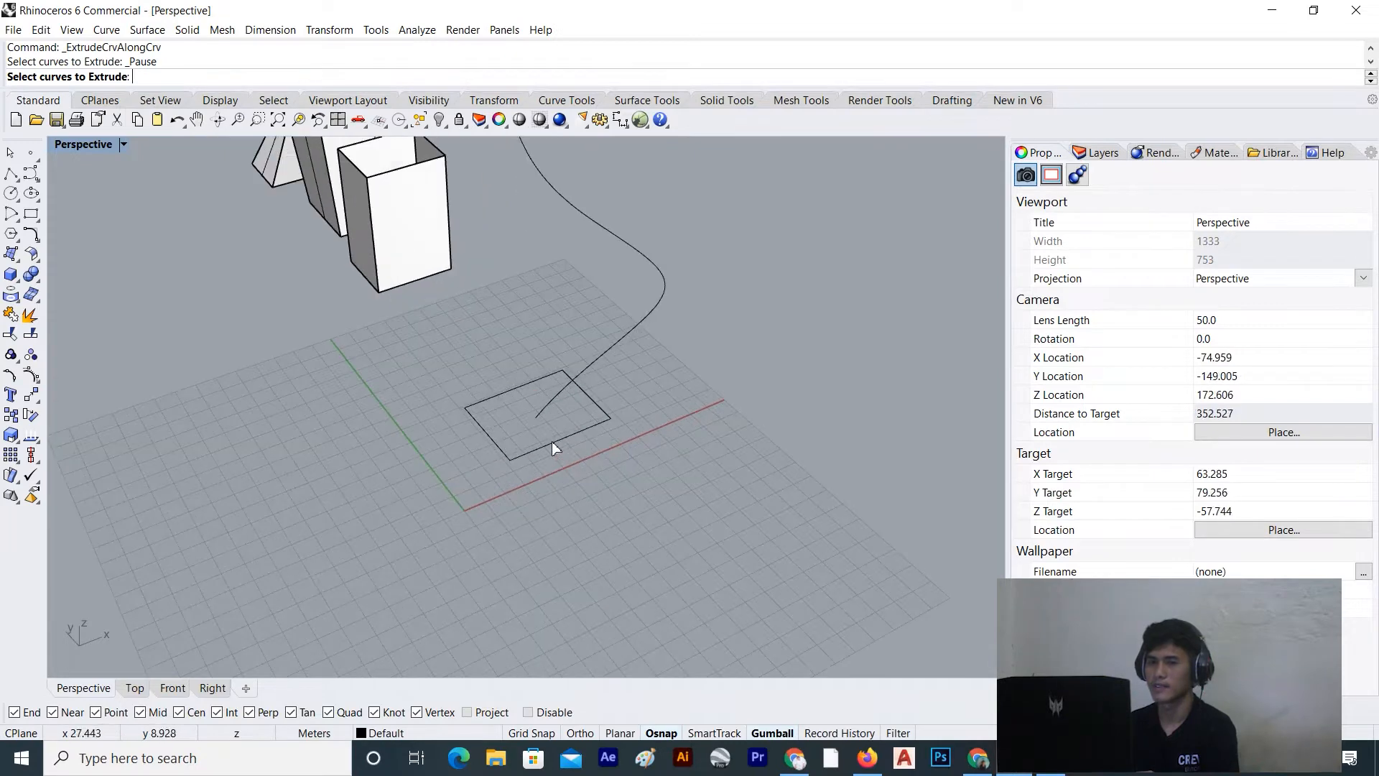
{"action": "scroll", "coordinate": [451, 458], "scroll_direction": "up", "scroll_amount": 2}
{"action": "right_click_drag", "start_coordinate": [450, 458], "coordinate": [387, 470]}
{"action": "left_click_drag", "start_coordinate": [385, 368], "coordinate": [306, 501]}
{"action": "key", "text": "Return"}
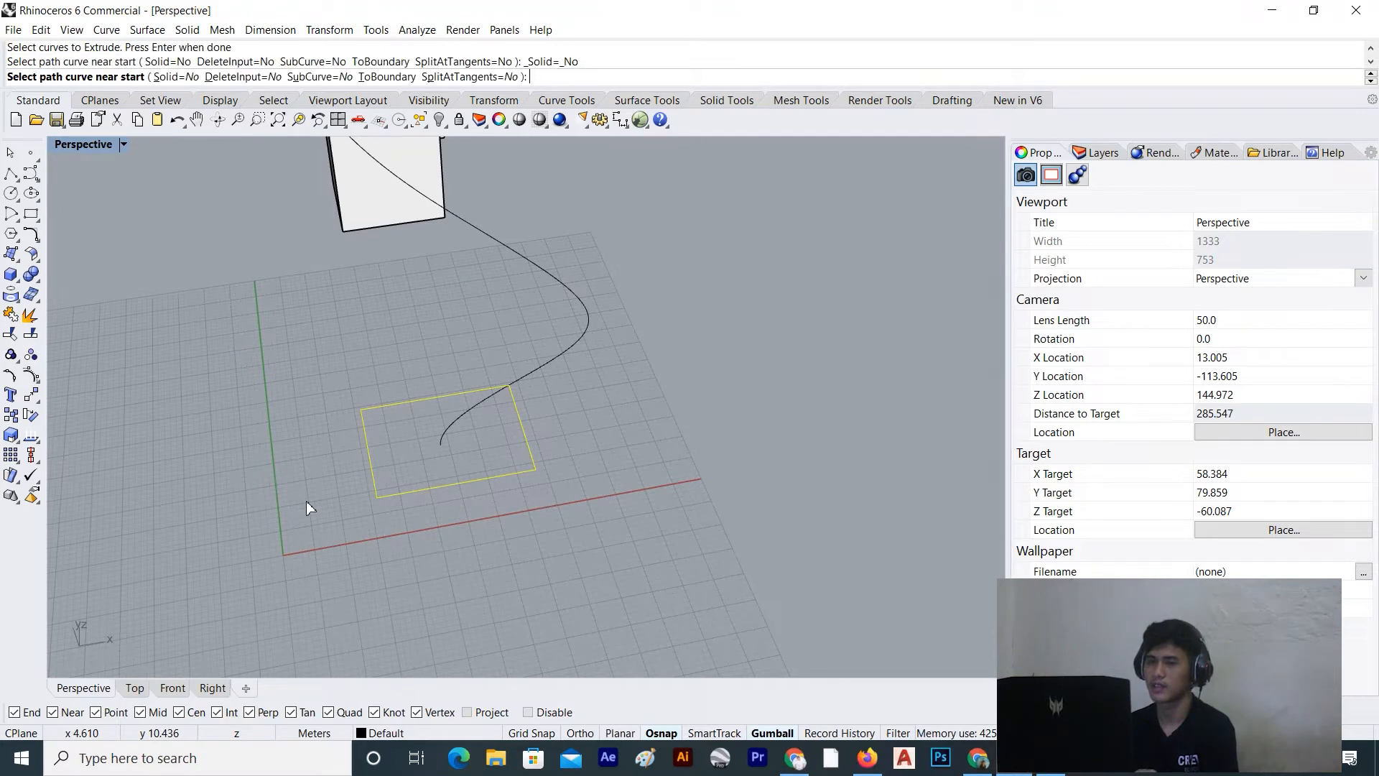
{"action": "scroll", "coordinate": [299, 503], "scroll_direction": "down", "scroll_amount": 3}
{"action": "right_click_drag", "start_coordinate": [313, 477], "coordinate": [361, 450]}
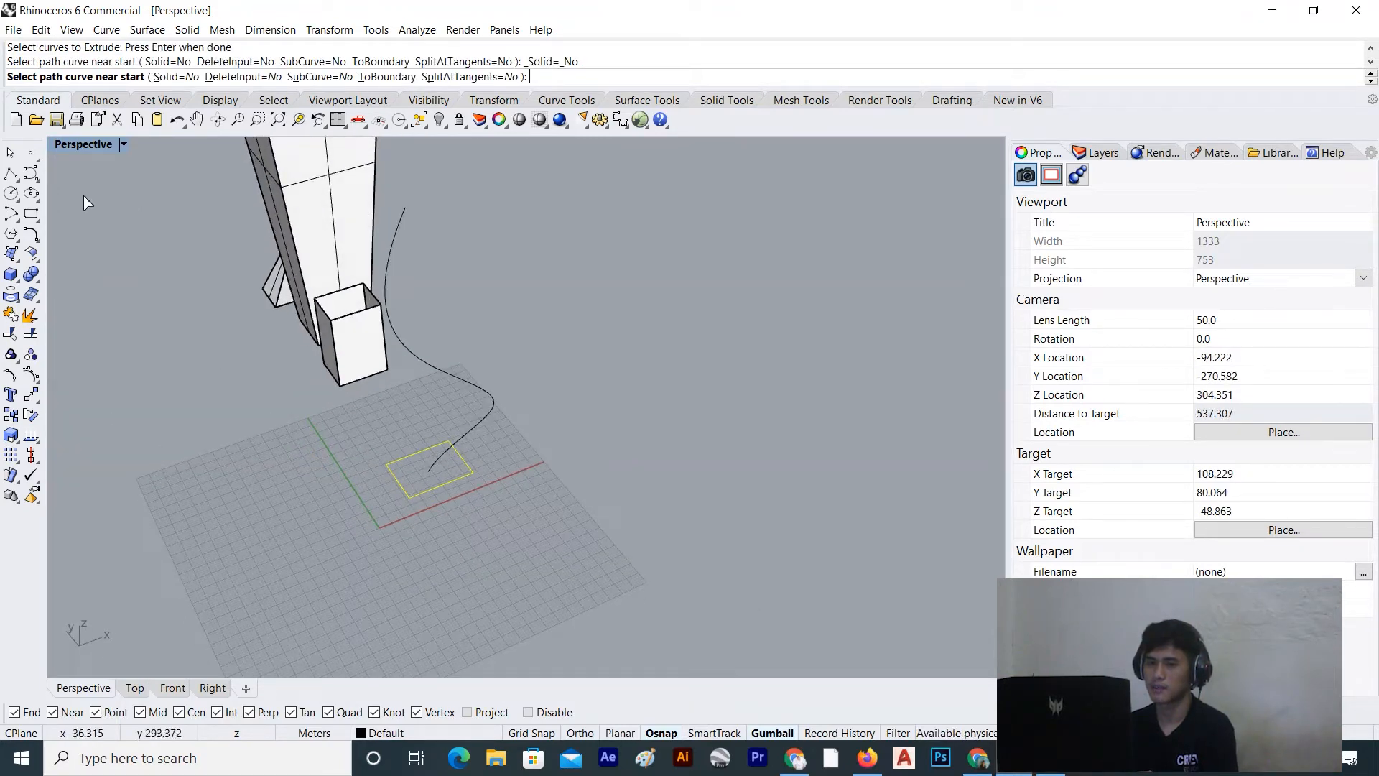
{"action": "right_click_drag", "start_coordinate": [264, 278], "coordinate": [323, 284]}
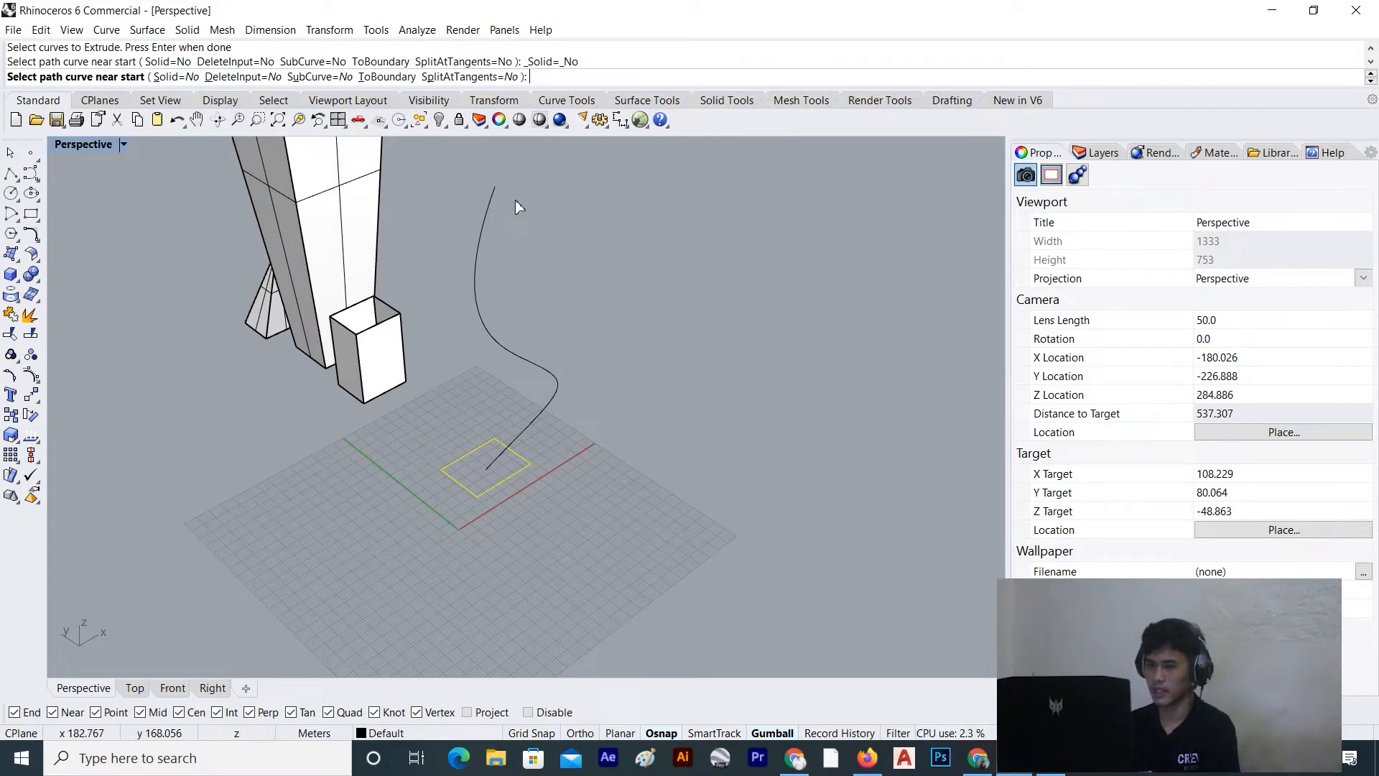
{"action": "left_click", "coordinate": [490, 220]}
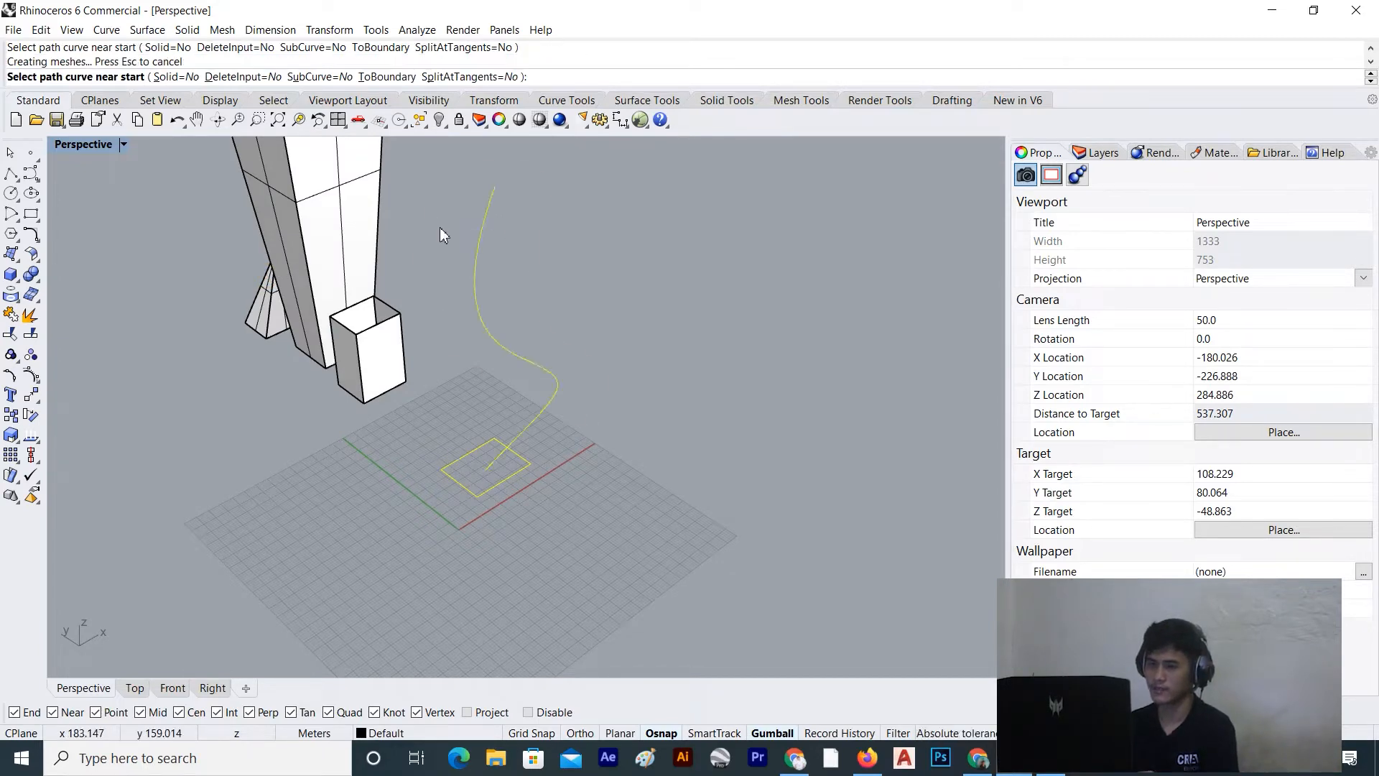
Undo the extrusion of the rectangle along the winding curve
{"action": "scroll", "coordinate": [632, 308], "scroll_direction": "down", "scroll_amount": 5}
{"action": "right_click_drag", "start_coordinate": [632, 307], "coordinate": [677, 290]}
{"action": "scroll", "coordinate": [616, 268], "scroll_direction": "up", "scroll_amount": 6}
{"action": "scroll", "coordinate": [588, 308], "scroll_direction": "up", "scroll_amount": 4}
{"action": "right_click_drag", "start_coordinate": [588, 310], "coordinate": [729, 344]}
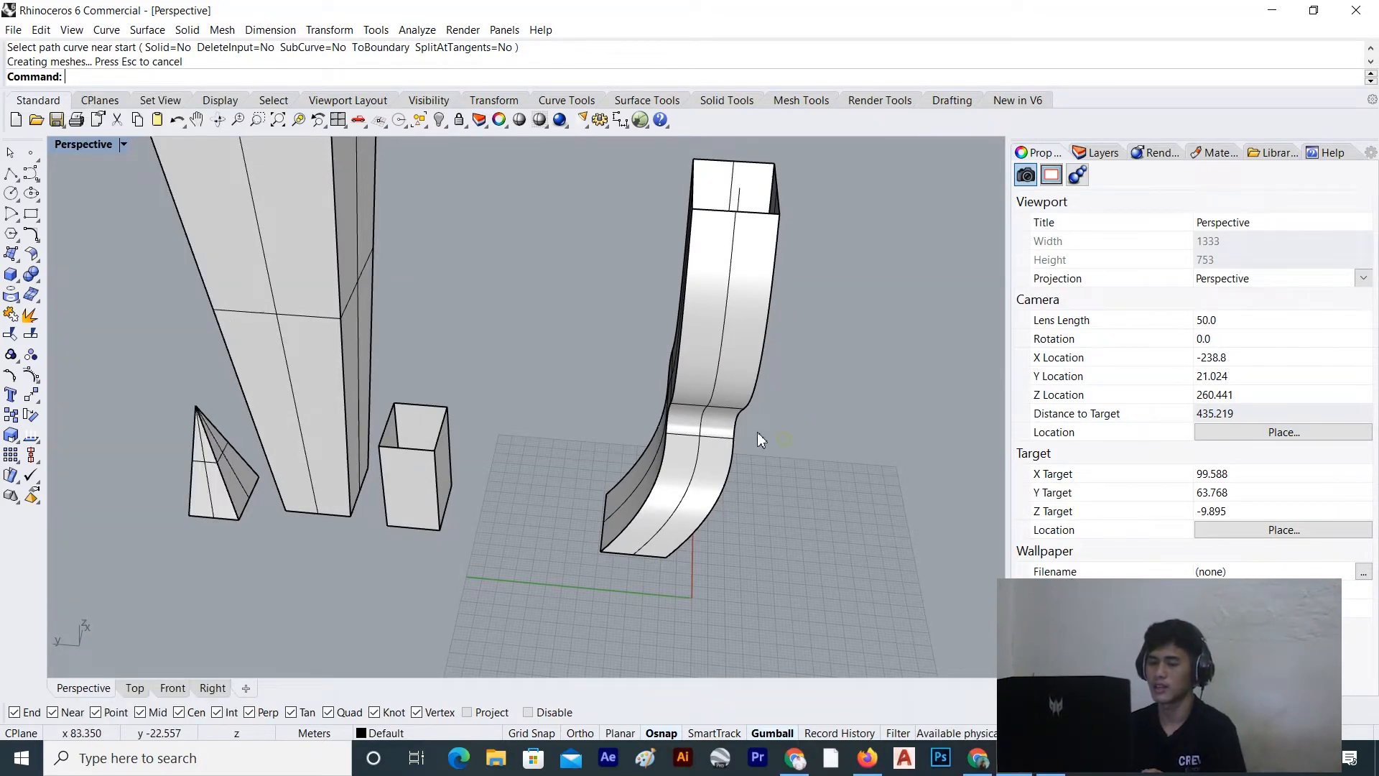
{"action": "key", "text": "ctrl+z"}
{"action": "scroll", "coordinate": [757, 426], "scroll_direction": "down", "scroll_amount": 6}
{"action": "scroll", "coordinate": [714, 395], "scroll_direction": "up", "scroll_amount": 4}
{"action": "right_click_drag", "start_coordinate": [732, 428], "coordinate": [664, 381]}
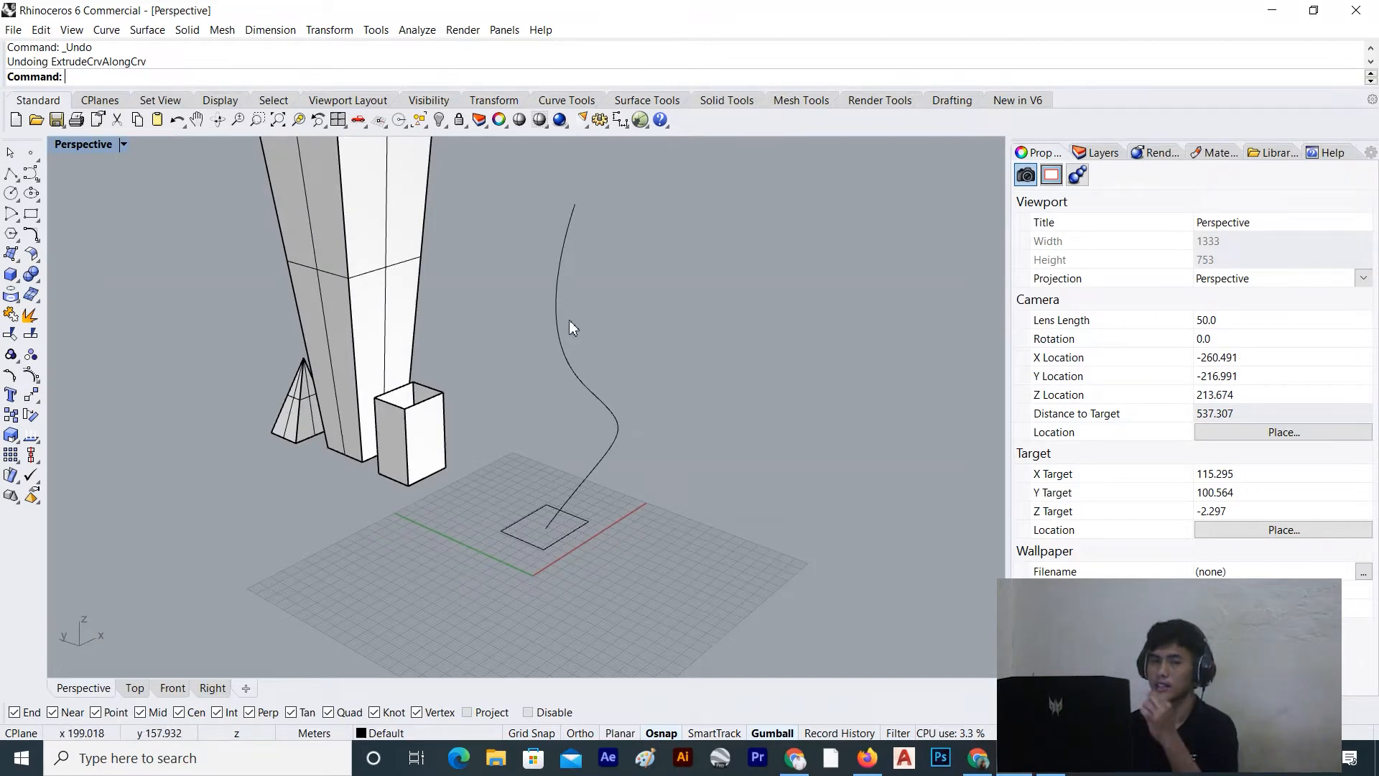
{"action": "right_click_drag", "start_coordinate": [540, 330], "coordinate": [554, 377]}
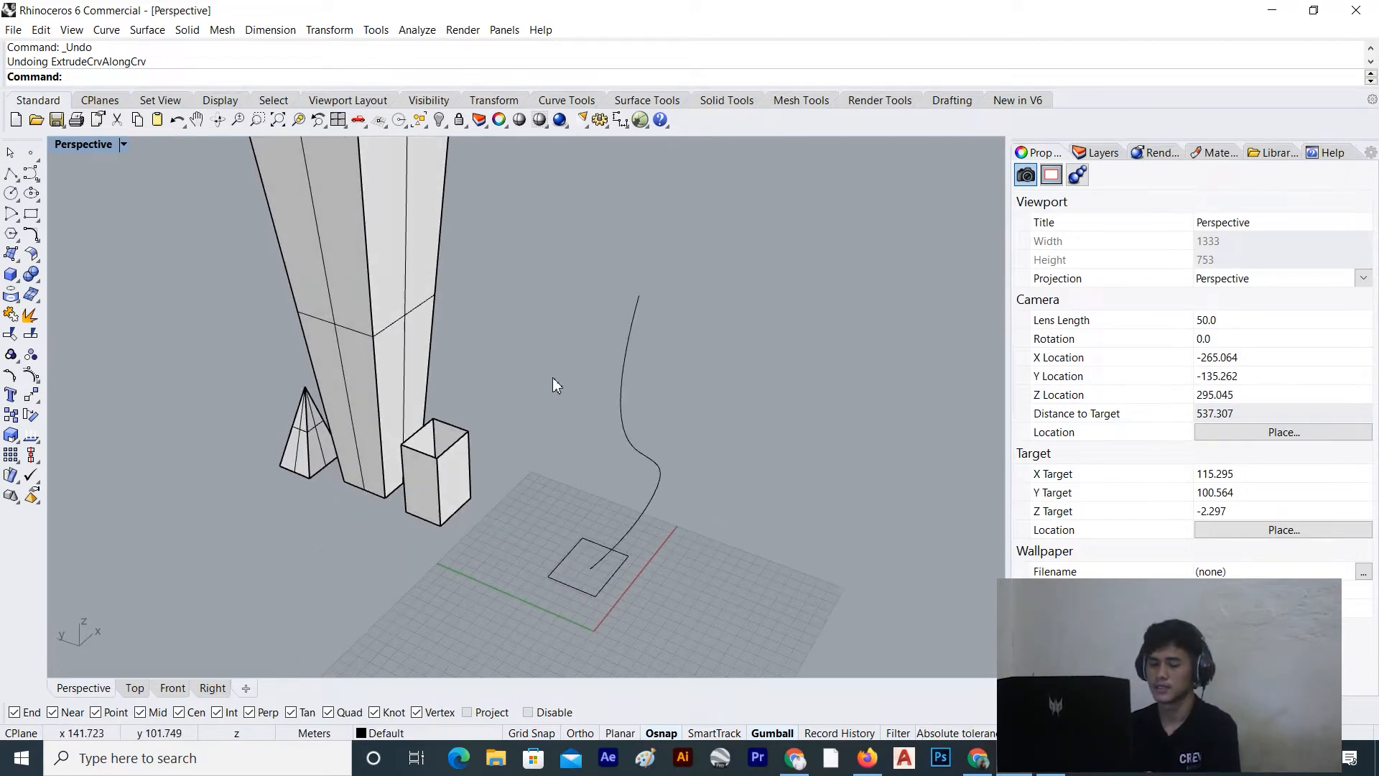
Extrude the rectangle along the winding curve again with Solid=No, picking the path around its middle
{"action": "type", "text": "Extr"}
{"action": "key", "text": "Escape"}
{"action": "left_click", "coordinate": [138, 30]}
{"action": "left_click", "coordinate": [237, 248]}
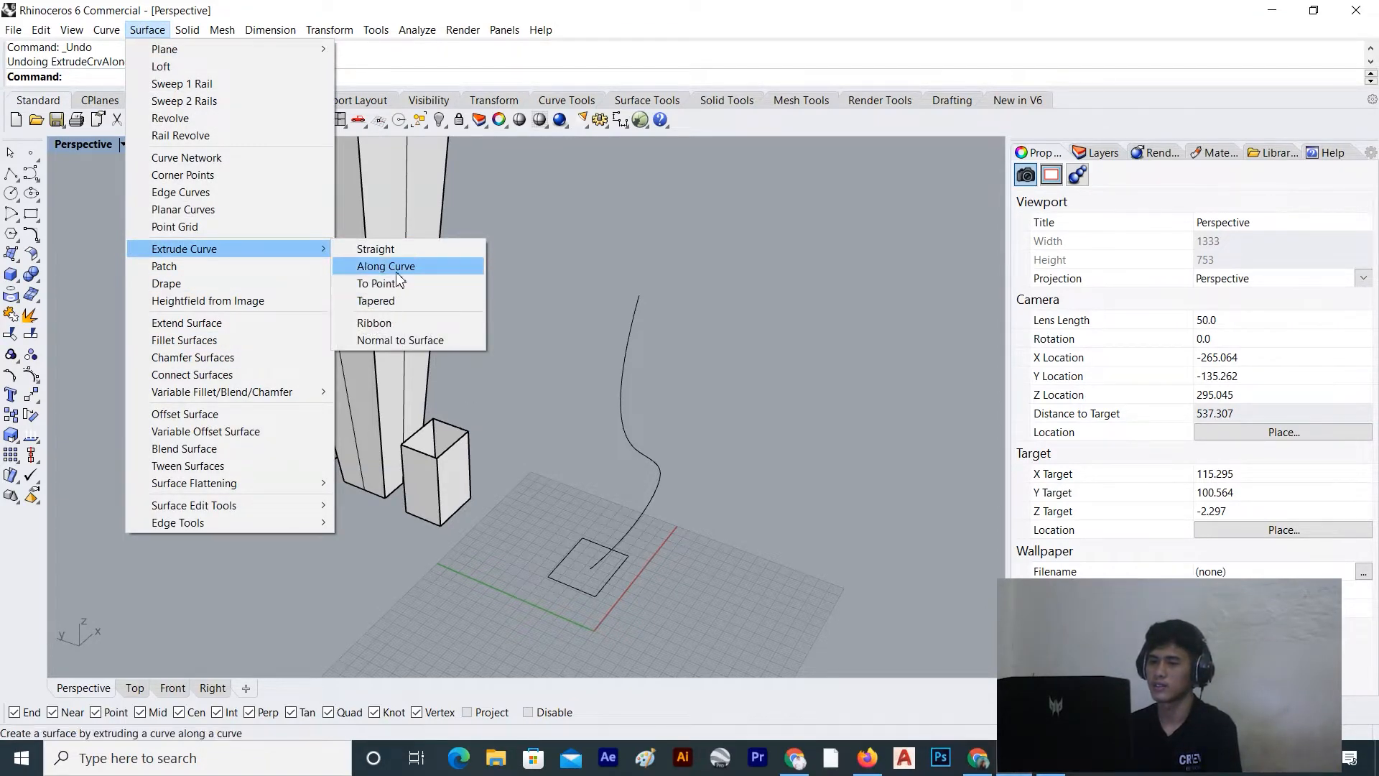
{"action": "left_click", "coordinate": [385, 266]}
{"action": "left_click", "coordinate": [561, 581]}
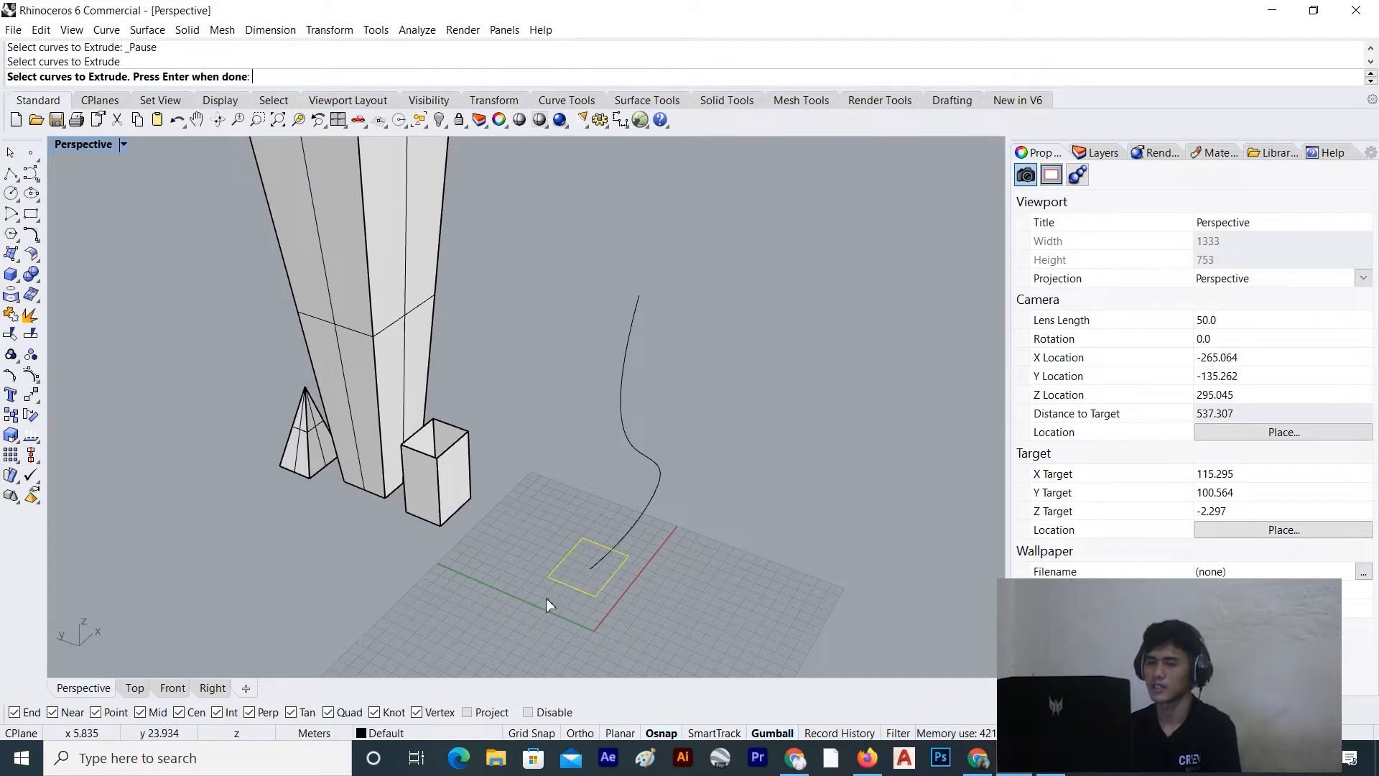
{"action": "key", "text": "Return"}
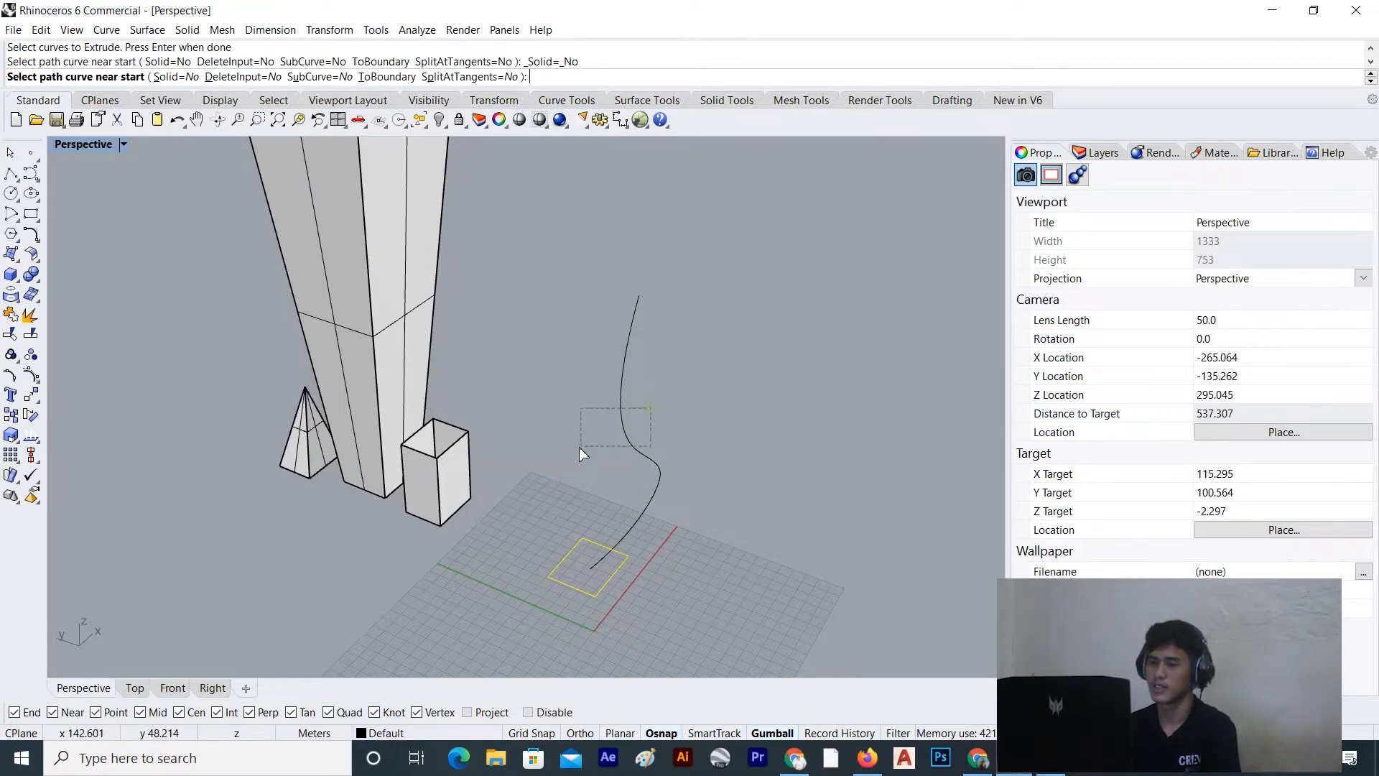
{"action": "left_click", "coordinate": [579, 447]}
{"action": "scroll", "coordinate": [745, 448], "scroll_direction": "down", "scroll_amount": 8}
{"action": "key", "text": "Escape"}
Move the curved extrusion together with its rectangle and path curve along the Y axis, past the small pyramid
{"action": "right_click_drag", "start_coordinate": [720, 476], "coordinate": [373, 546]}
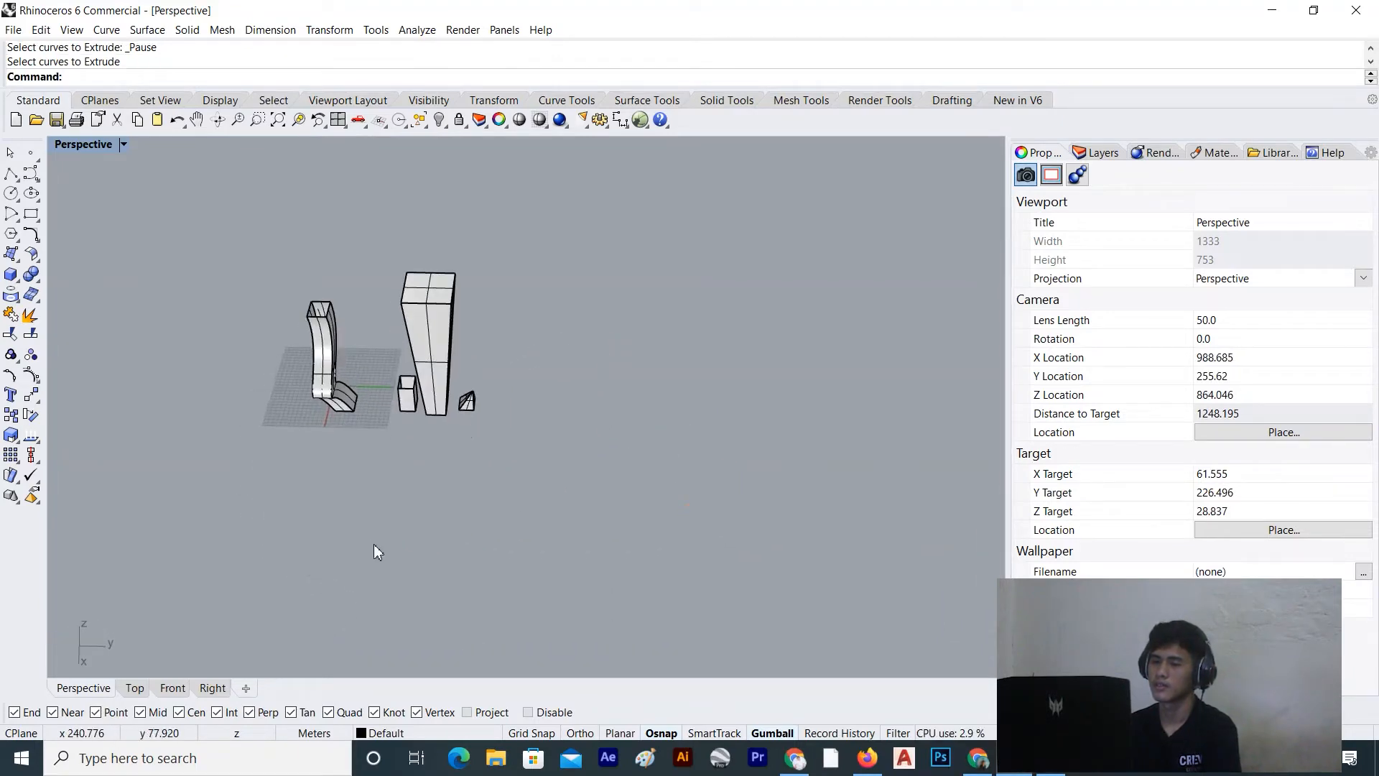
{"action": "scroll", "coordinate": [295, 458], "scroll_direction": "up", "scroll_amount": 6}
{"action": "right_click_drag", "start_coordinate": [295, 458], "coordinate": [760, 408]}
{"action": "left_click_drag", "start_coordinate": [778, 409], "coordinate": [680, 508]}
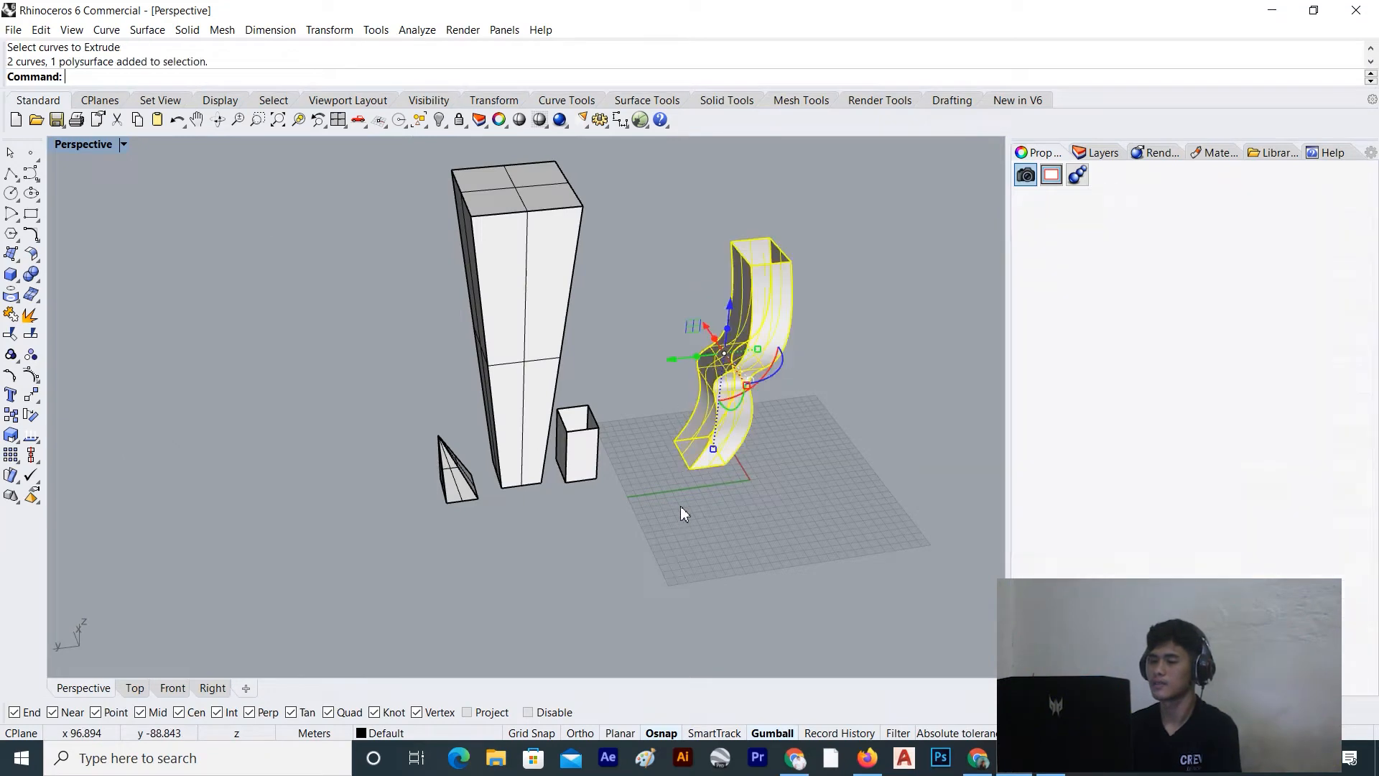
{"action": "left_click_drag", "start_coordinate": [677, 366], "coordinate": [316, 401]}
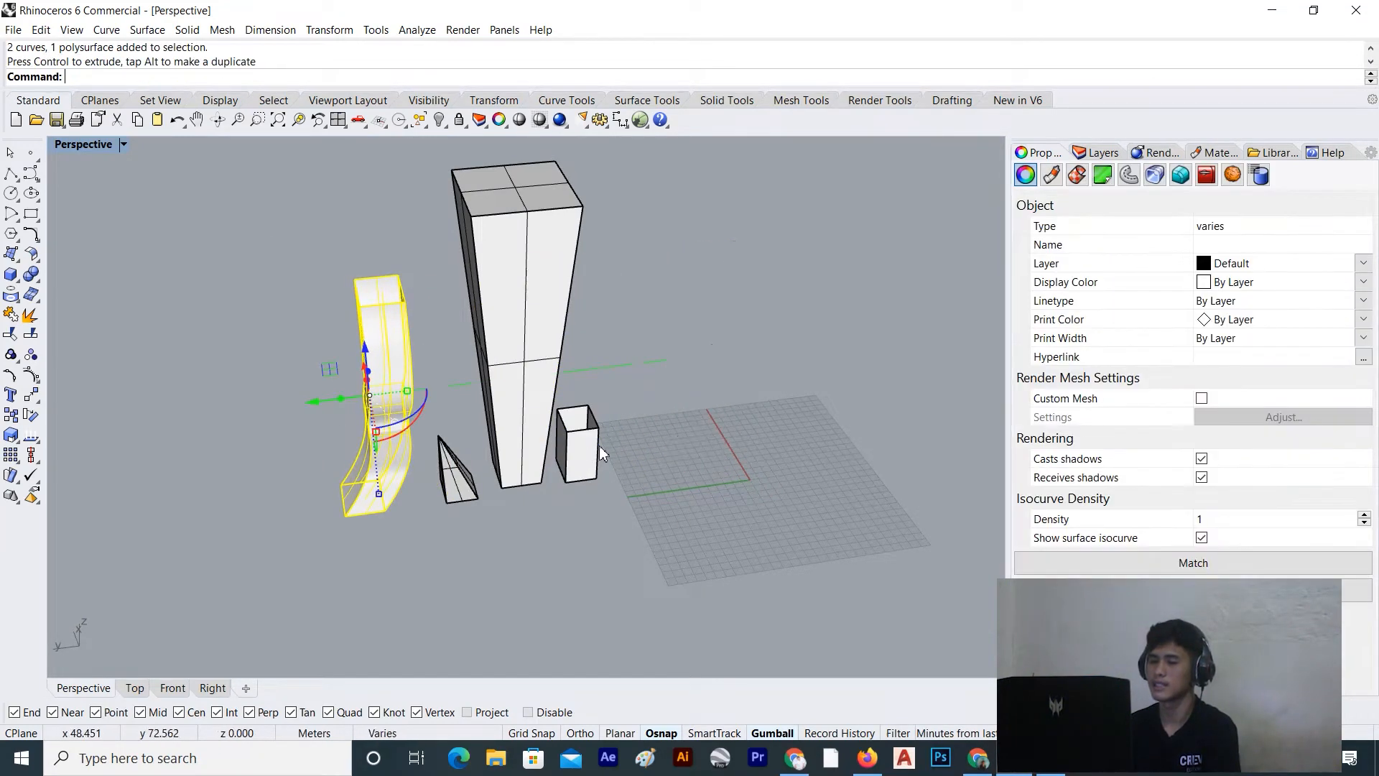
{"action": "right_click_drag", "start_coordinate": [673, 456], "coordinate": [639, 430]}
{"action": "right_click_drag", "start_coordinate": [780, 440], "coordinate": [696, 446]}
{"action": "left_click", "coordinate": [684, 464]}
Draw a circle on the ground grid in front of the straight box, centred at about X 37, Y 56
{"action": "right_click_drag", "start_coordinate": [452, 477], "coordinate": [567, 411]}
{"action": "right_click_drag", "start_coordinate": [575, 357], "coordinate": [462, 331]}
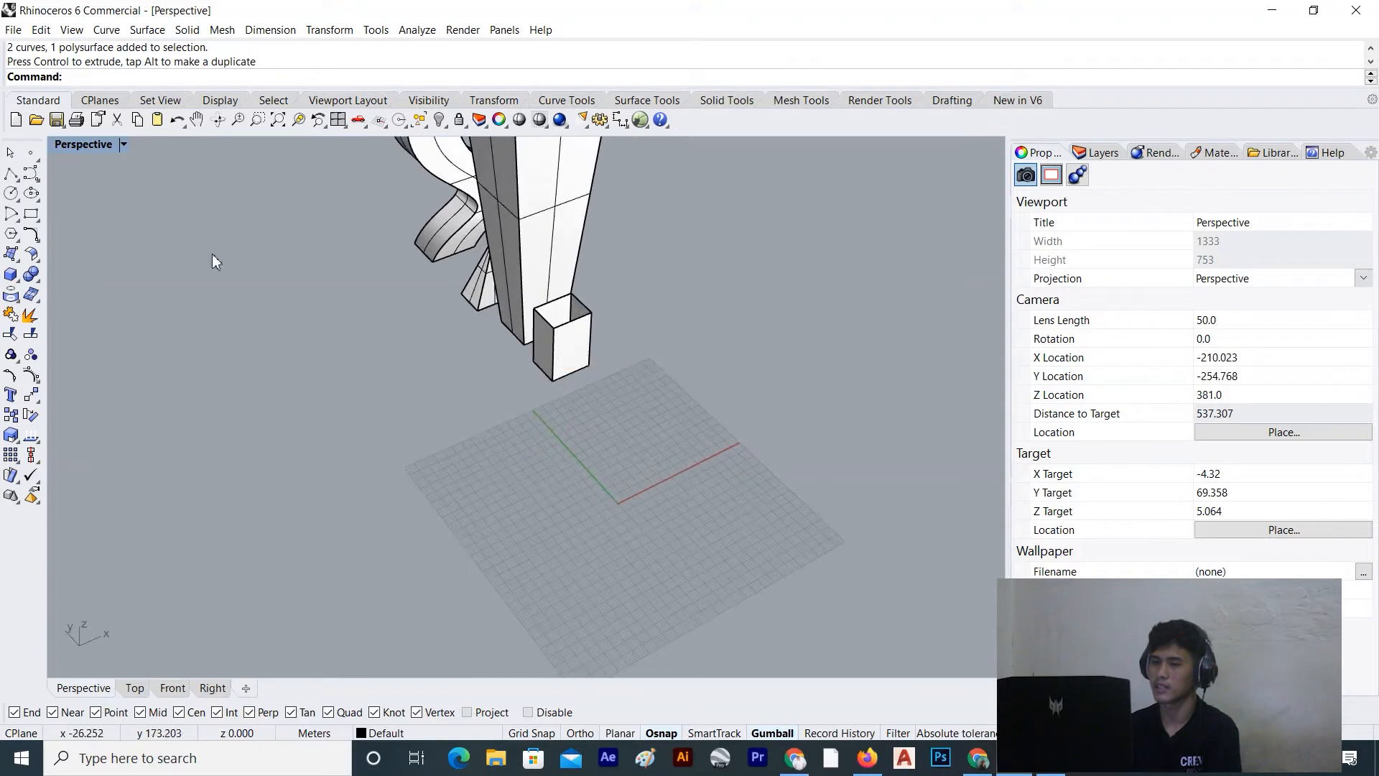
{"action": "left_click", "coordinate": [11, 192]}
{"action": "scroll", "coordinate": [695, 449], "scroll_direction": "up", "scroll_amount": 2}
{"action": "left_click", "coordinate": [515, 363]}
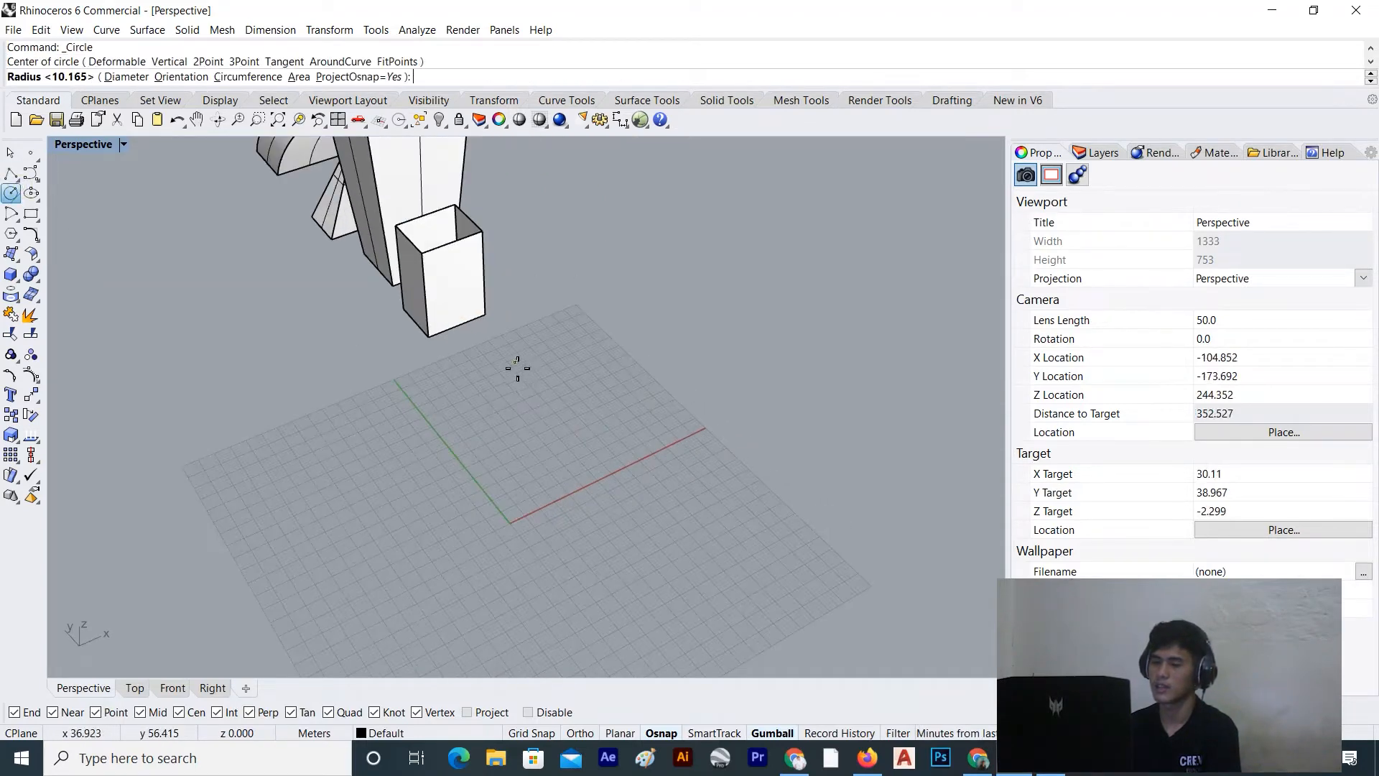
{"action": "left_click", "coordinate": [562, 388]}
{"action": "left_click", "coordinate": [489, 398]}
{"action": "type", "text": "ExtractBadSrf"}
{"action": "key", "text": "Return"}
{"action": "key", "text": "Escape"}
{"action": "left_click_drag", "start_coordinate": [606, 344], "coordinate": [548, 399]}
{"action": "left_click", "coordinate": [643, 381]}
Extrude the circle straight up by about 130 m with BothSides=No and Solid=No
{"action": "left_click", "coordinate": [504, 398]}
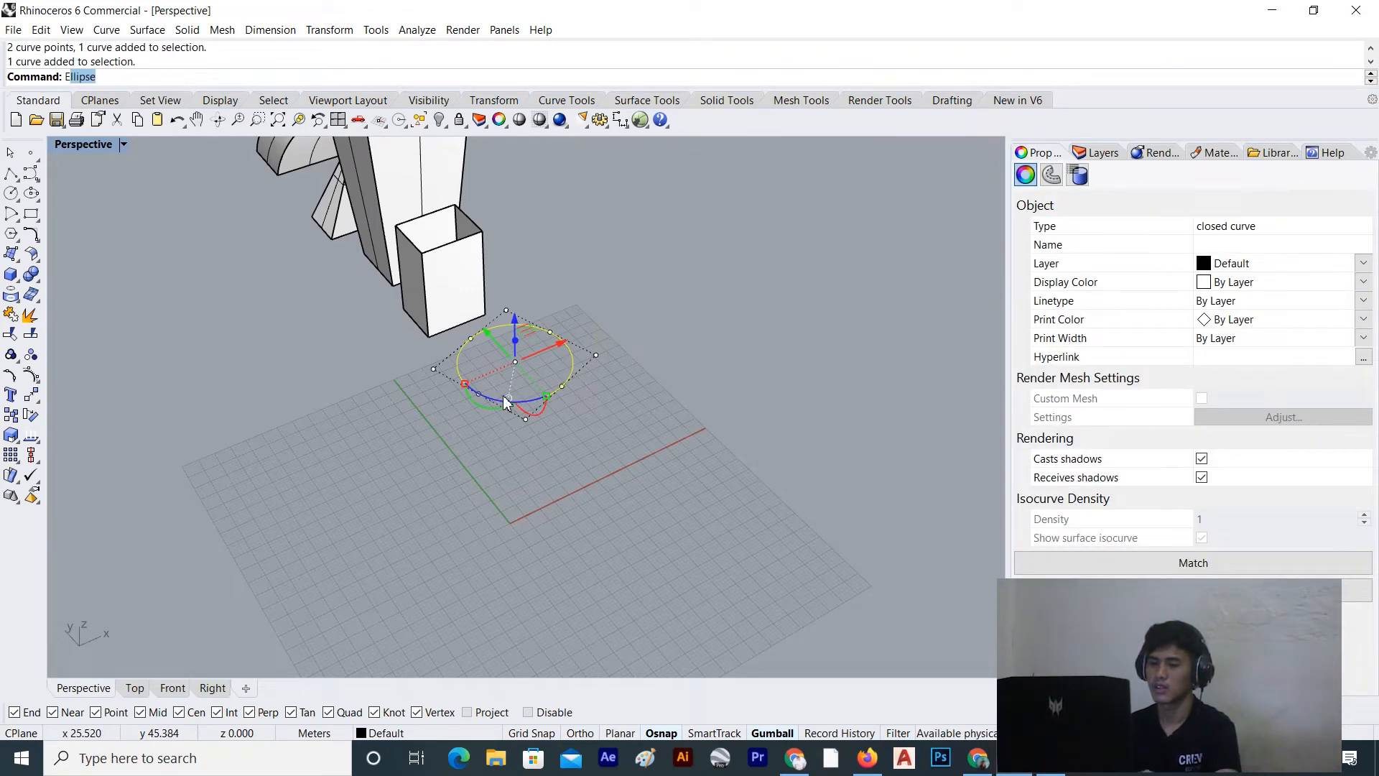
{"action": "key", "text": "Return"}
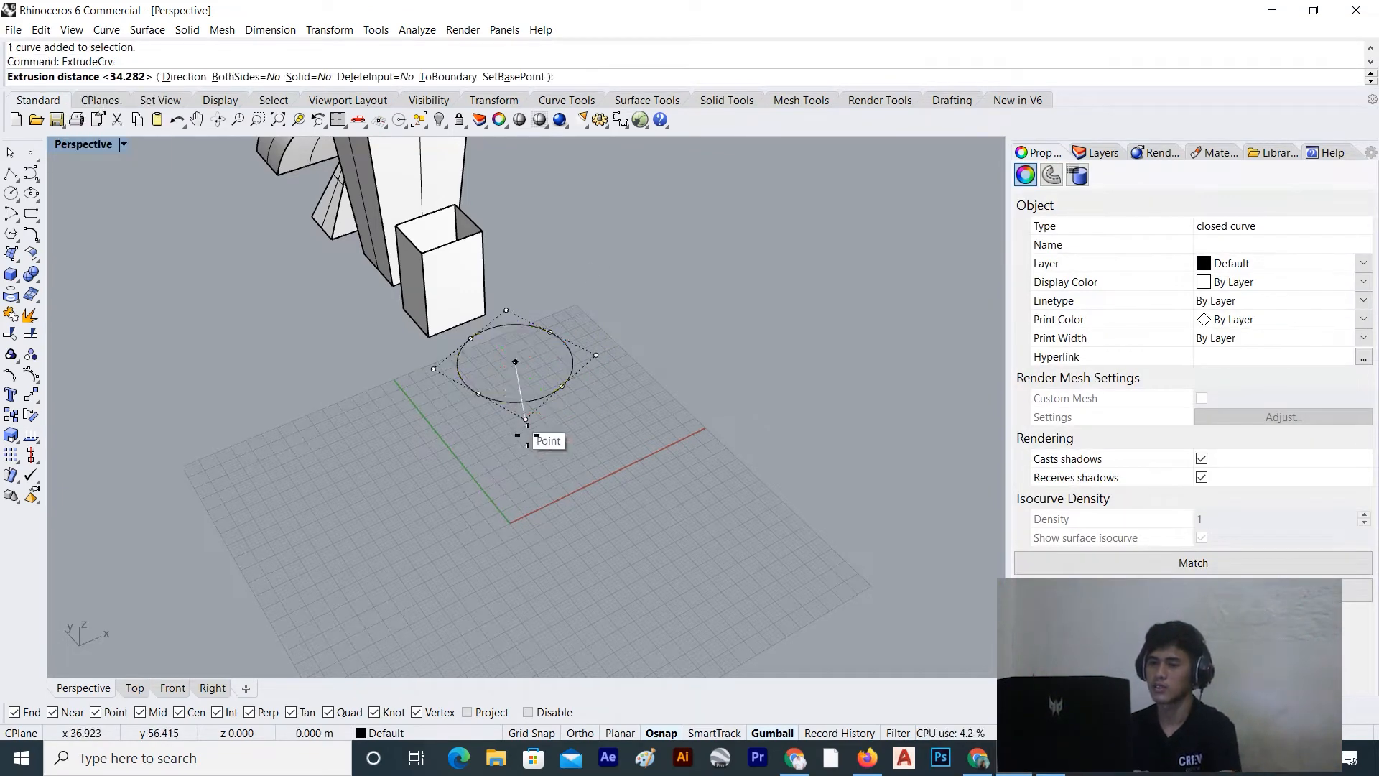
{"action": "scroll", "coordinate": [524, 429], "scroll_direction": "down", "scroll_amount": 6}
{"action": "left_click", "coordinate": [597, 218]}
Move the circular tube and its base circle along the Y axis to the far end of the row, past the curved extrusion
{"action": "scroll", "coordinate": [642, 394], "scroll_direction": "down", "scroll_amount": 8}
{"action": "right_click_drag", "start_coordinate": [643, 393], "coordinate": [374, 423]}
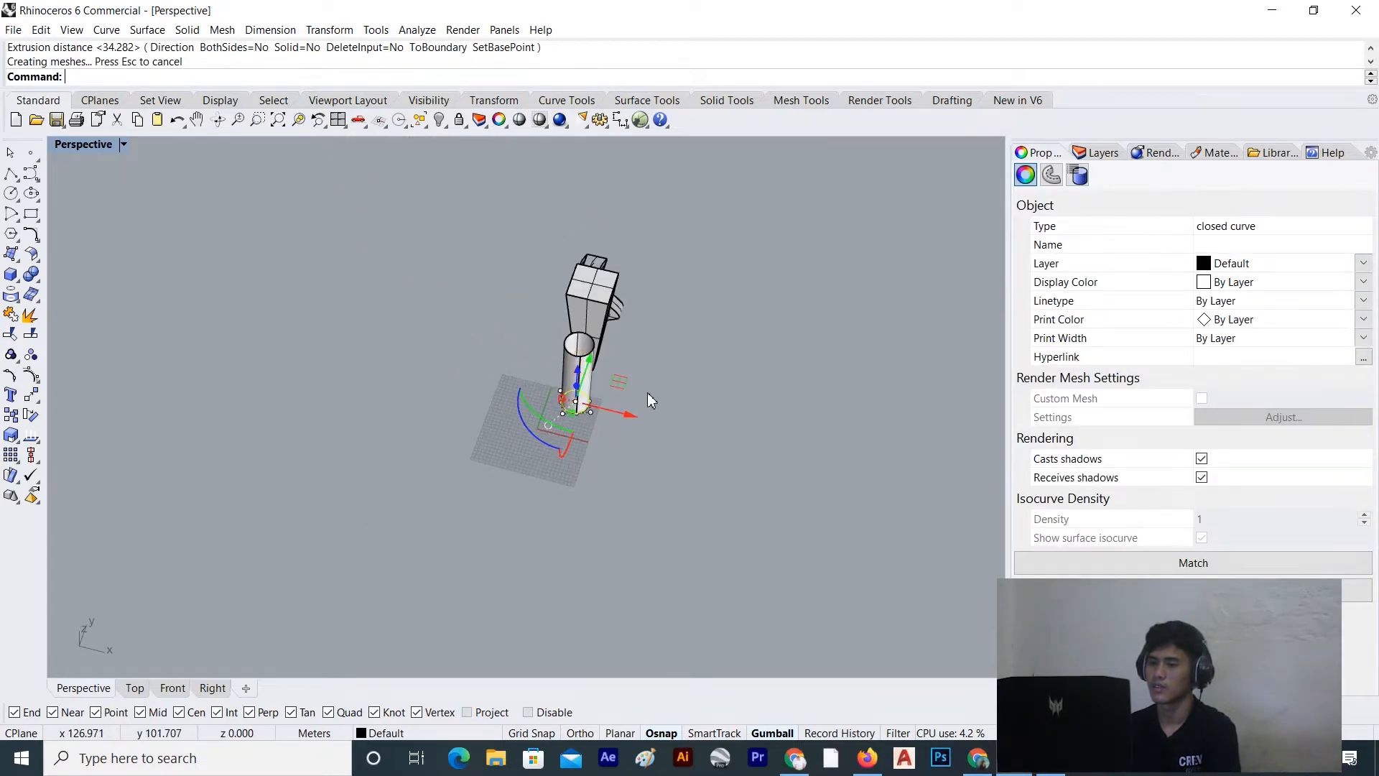
{"action": "scroll", "coordinate": [642, 393], "scroll_direction": "up", "scroll_amount": 4}
{"action": "left_click", "coordinate": [642, 393]}
{"action": "left_click_drag", "start_coordinate": [614, 411], "coordinate": [516, 413]}
{"action": "scroll", "coordinate": [517, 418], "scroll_direction": "down", "scroll_amount": 5}
{"action": "left_click_drag", "start_coordinate": [575, 361], "coordinate": [635, 284]}
{"action": "left_click", "coordinate": [556, 422]}
Draw an ellipse on the ground grid in front of the straight box from its center and two axis ends
{"action": "right_click_drag", "start_coordinate": [556, 422], "coordinate": [603, 424]}
{"action": "scroll", "coordinate": [568, 388], "scroll_direction": "up", "scroll_amount": 6}
{"action": "left_click", "coordinate": [27, 214]}
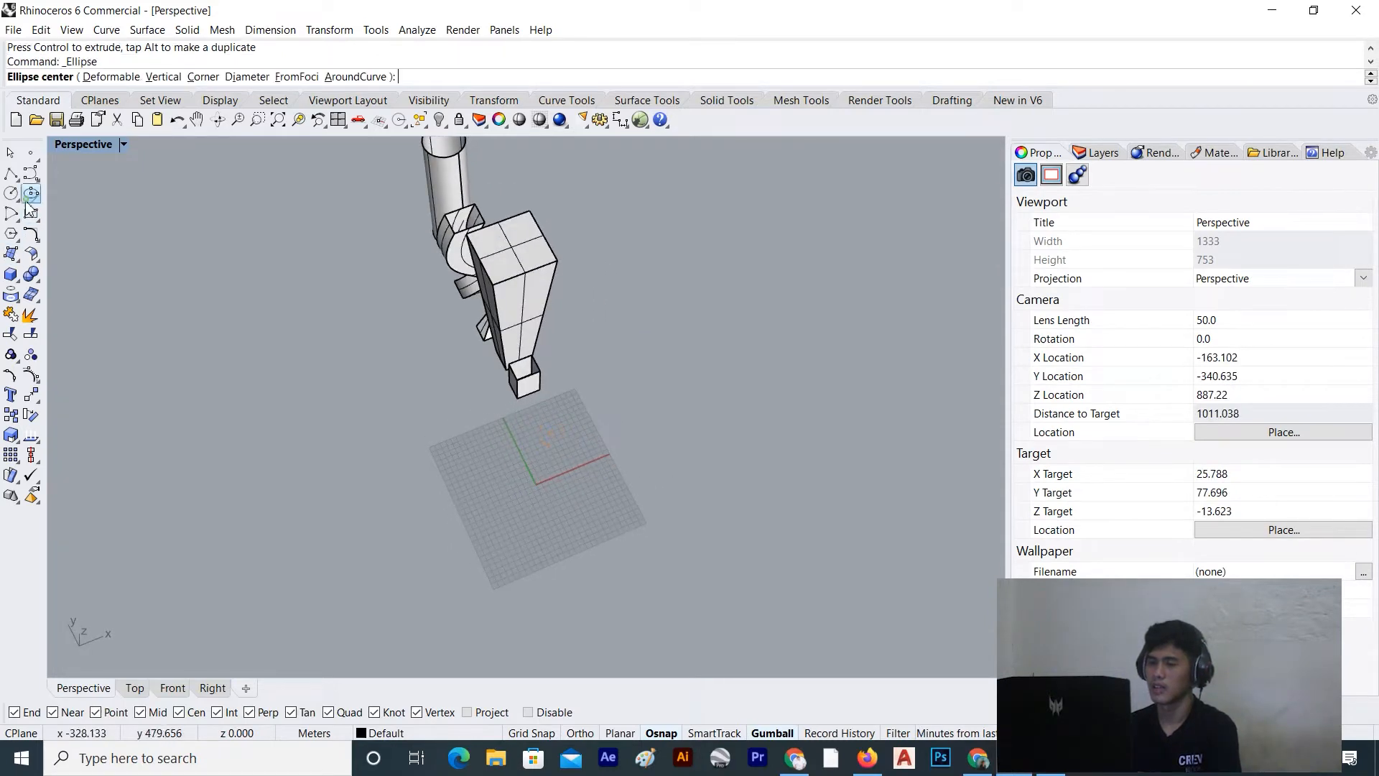
{"action": "scroll", "coordinate": [569, 440], "scroll_direction": "up", "scroll_amount": 6}
{"action": "left_click", "coordinate": [428, 406]}
{"action": "left_click", "coordinate": [491, 454]}
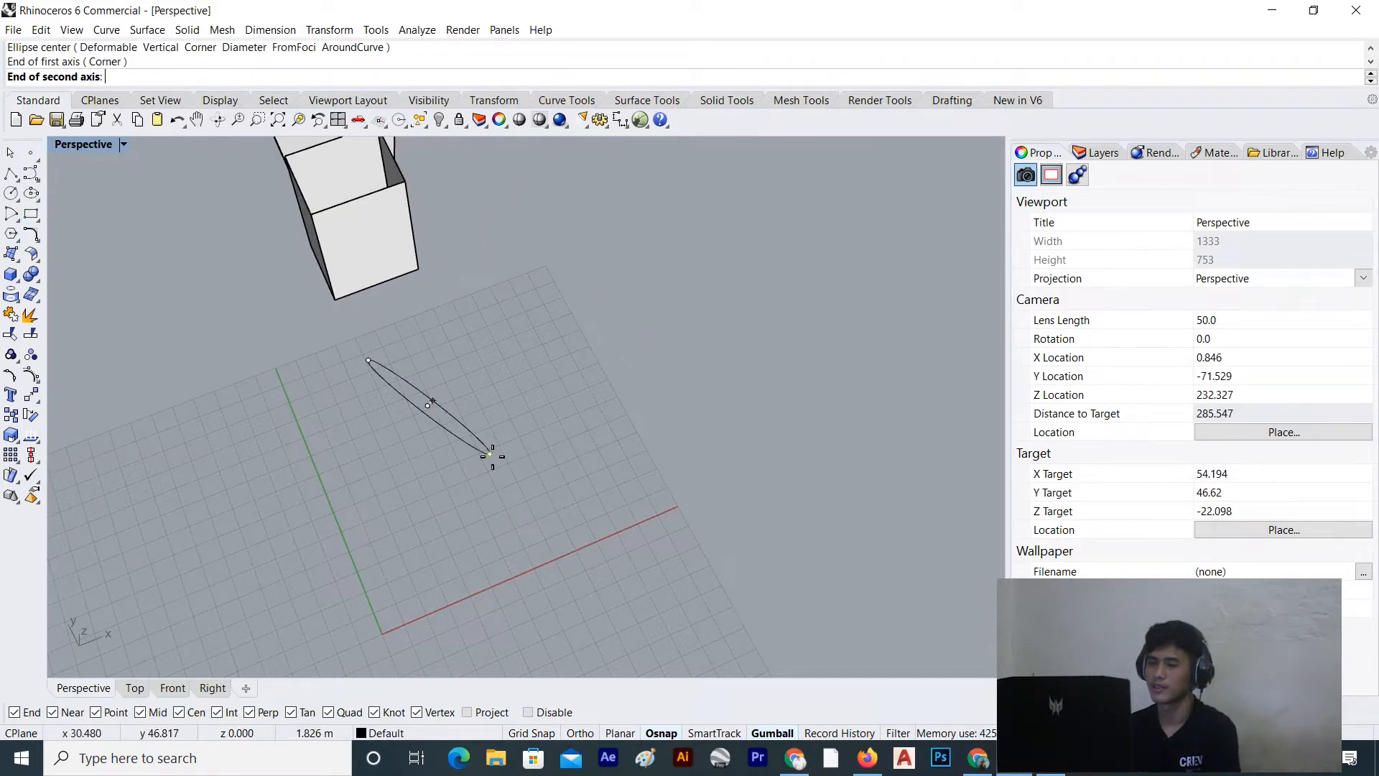
{"action": "left_click", "coordinate": [420, 467]}
Extrude the ellipse straight up by about 221 m with BothSides=No and Solid=No
{"action": "type", "text": "extrudecrv"}
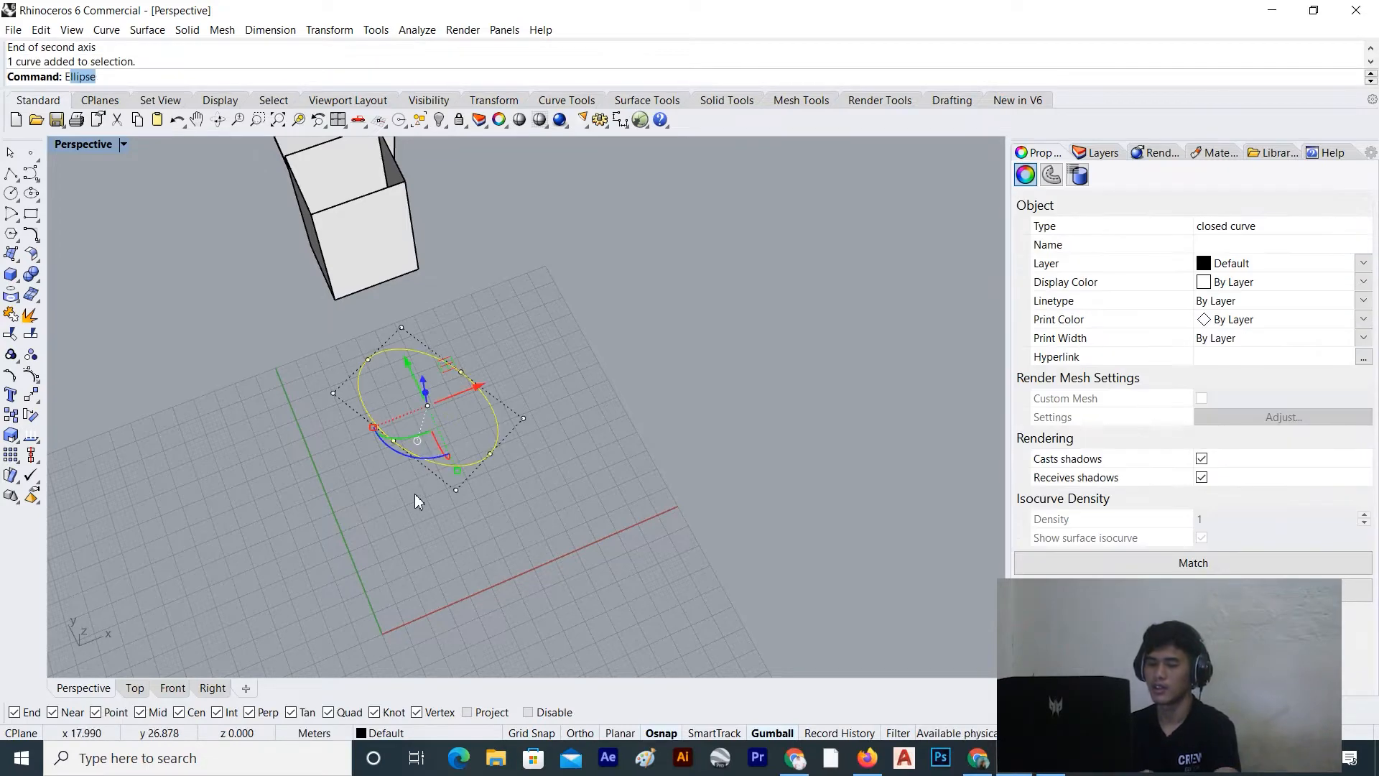
{"action": "key", "text": "Return"}
{"action": "scroll", "coordinate": [472, 463], "scroll_direction": "down", "scroll_amount": 4}
{"action": "scroll", "coordinate": [474, 467], "scroll_direction": "down", "scroll_amount": 6}
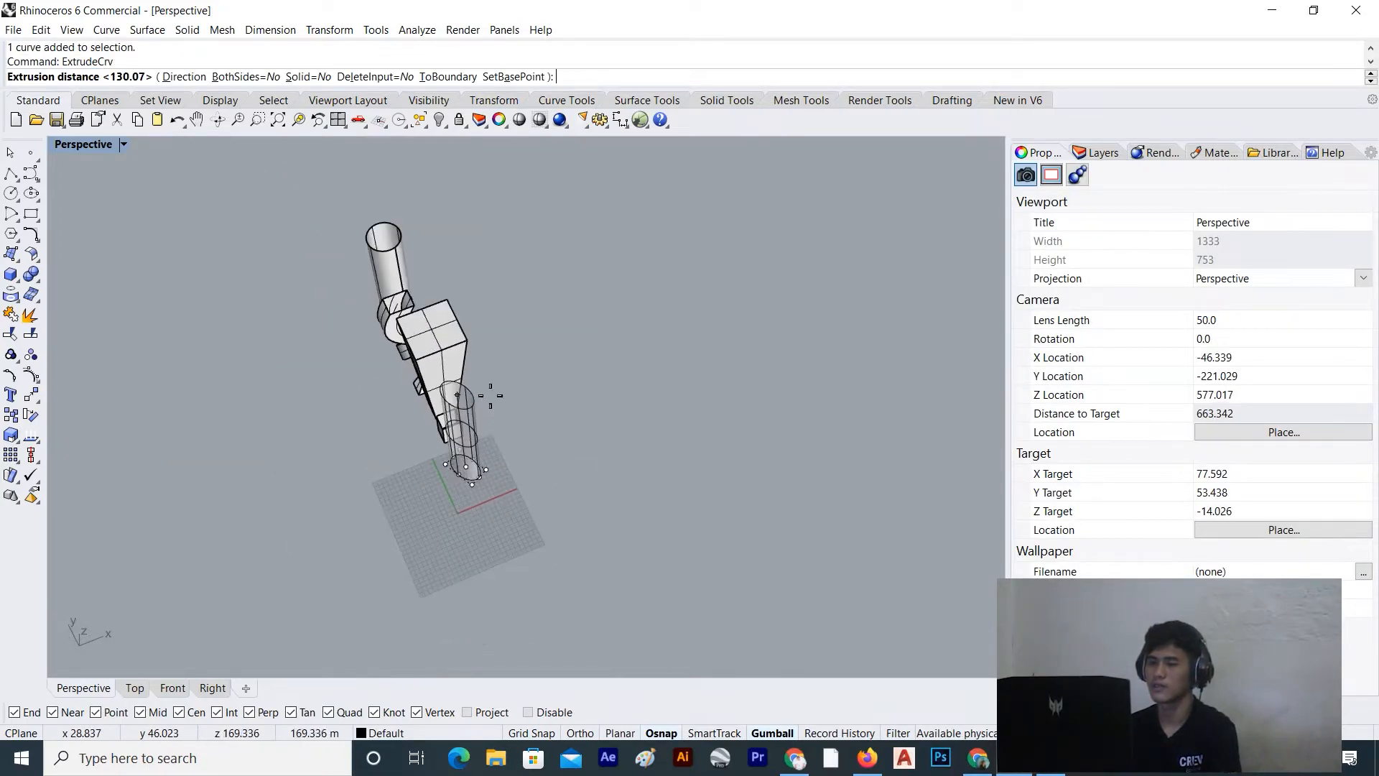
{"action": "left_click", "coordinate": [515, 367]}
Move the elliptical tube and its base ellipse along the Y axis, past the circular tube
{"action": "right_click_drag", "start_coordinate": [528, 420], "coordinate": [461, 352]}
{"action": "left_click", "coordinate": [489, 434]}
{"action": "left_click_drag", "start_coordinate": [494, 449], "coordinate": [435, 346]}
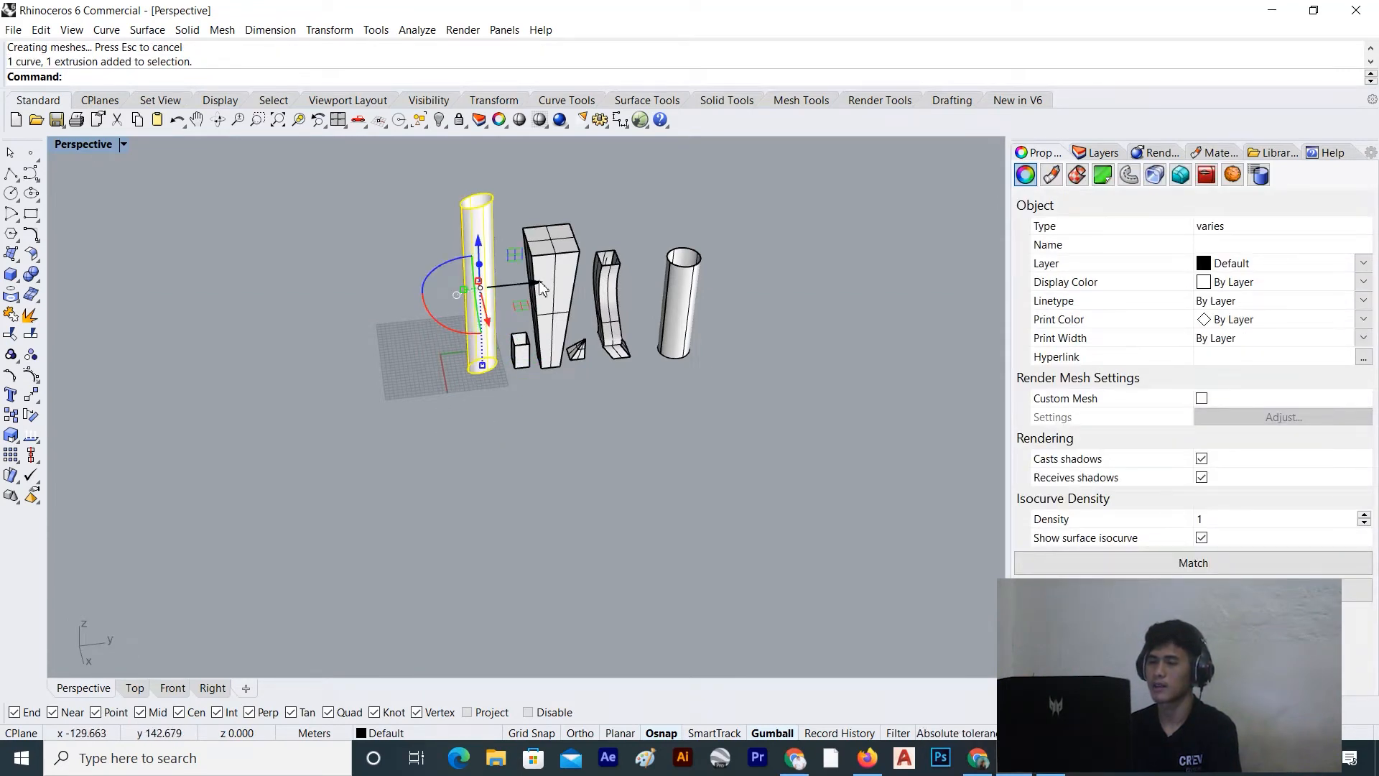
{"action": "left_click_drag", "start_coordinate": [539, 291], "coordinate": [786, 308]}
{"action": "left_click", "coordinate": [761, 346]}
Move all the extruded shapes and their curves together along the Y axis, farther away from the grid
{"action": "mouse_move", "coordinate": [678, 355]}
{"action": "right_mouse_down"}
{"action": "mouse_move", "coordinate": [554, 363]}
{"action": "mouse_move", "coordinate": [500, 398]}
{"action": "mouse_move", "coordinate": [579, 385]}
{"action": "mouse_move", "coordinate": [544, 400]}
{"action": "mouse_move", "coordinate": [667, 355]}
{"action": "right_mouse_up"}
{"action": "left_click_drag", "start_coordinate": [667, 355], "coordinate": [455, 445]}
{"action": "left_click_drag", "start_coordinate": [476, 381], "coordinate": [434, 390]}
{"action": "left_click", "coordinate": [691, 441]}
Draw a closed, irregular degree-3 control-point curve with several lobes on the ground grid
{"action": "right_click_drag", "start_coordinate": [691, 441], "coordinate": [253, 406]}
{"action": "scroll", "coordinate": [449, 499], "scroll_direction": "up", "scroll_amount": 4}
{"action": "right_click_drag", "start_coordinate": [391, 400], "coordinate": [344, 342]}
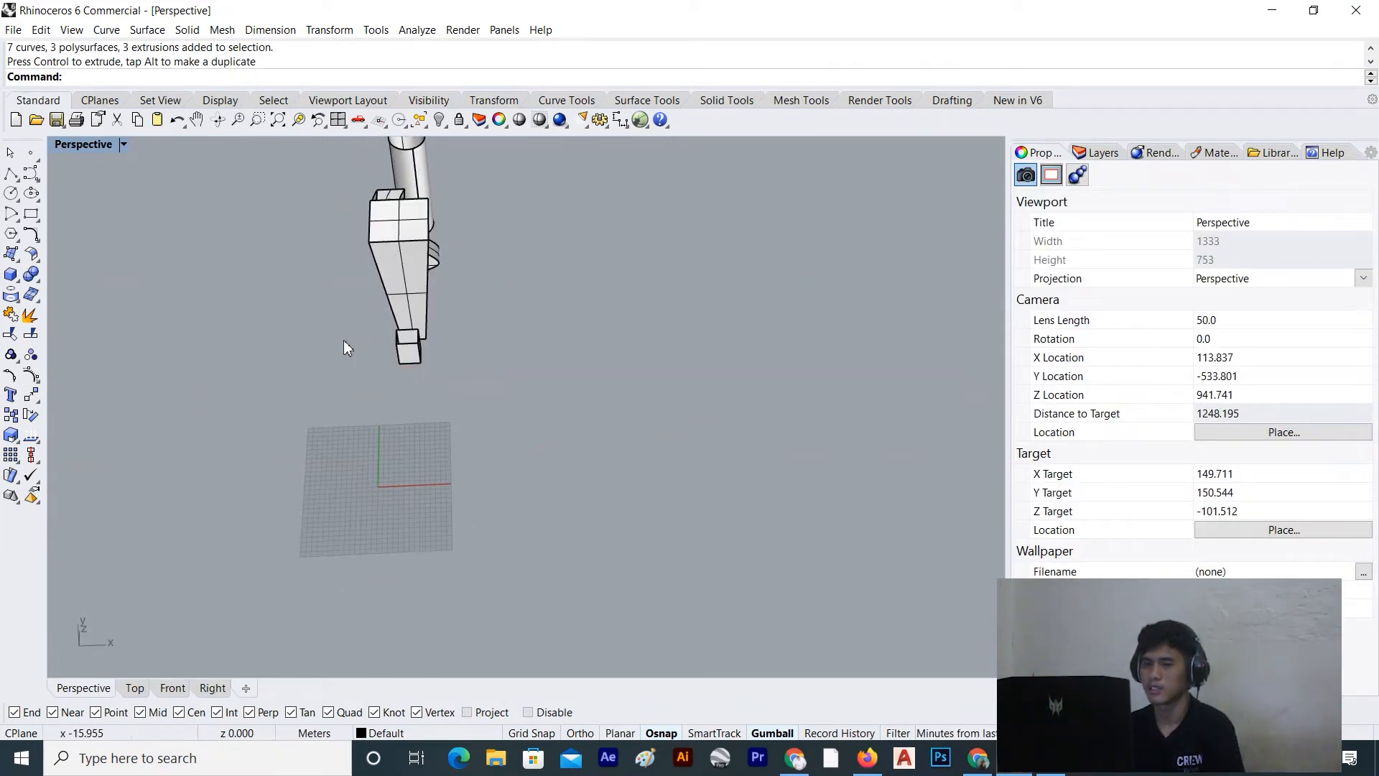
{"action": "left_click", "coordinate": [30, 173]}
{"action": "scroll", "coordinate": [471, 511], "scroll_direction": "up", "scroll_amount": 5}
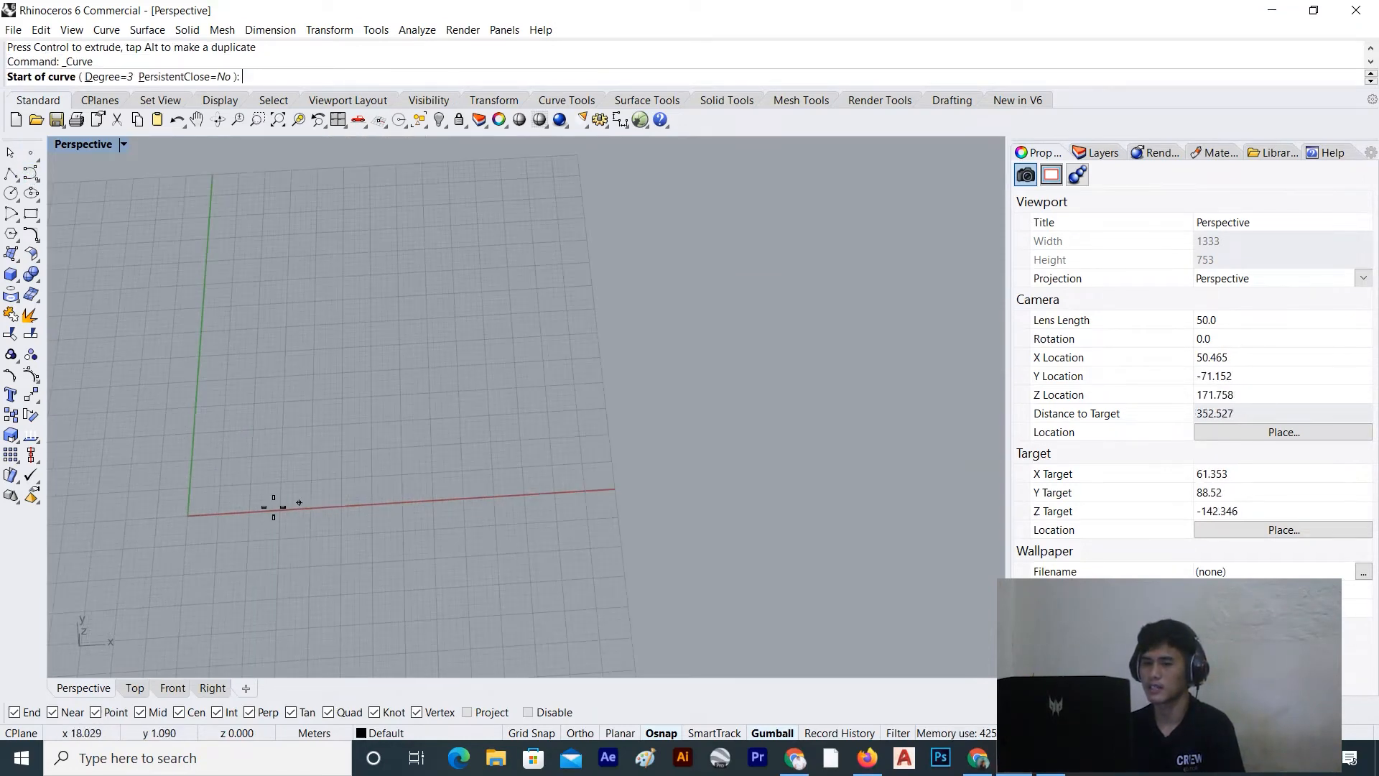
{"action": "scroll", "coordinate": [360, 447], "scroll_direction": "down", "scroll_amount": 3}
{"action": "scroll", "coordinate": [335, 428], "scroll_direction": "up", "scroll_amount": 3}
{"action": "left_click", "coordinate": [374, 458]}
{"action": "left_click", "coordinate": [306, 399]}
{"action": "left_click", "coordinate": [426, 406]}
{"action": "left_click", "coordinate": [414, 329]}
{"action": "left_click", "coordinate": [523, 346]}
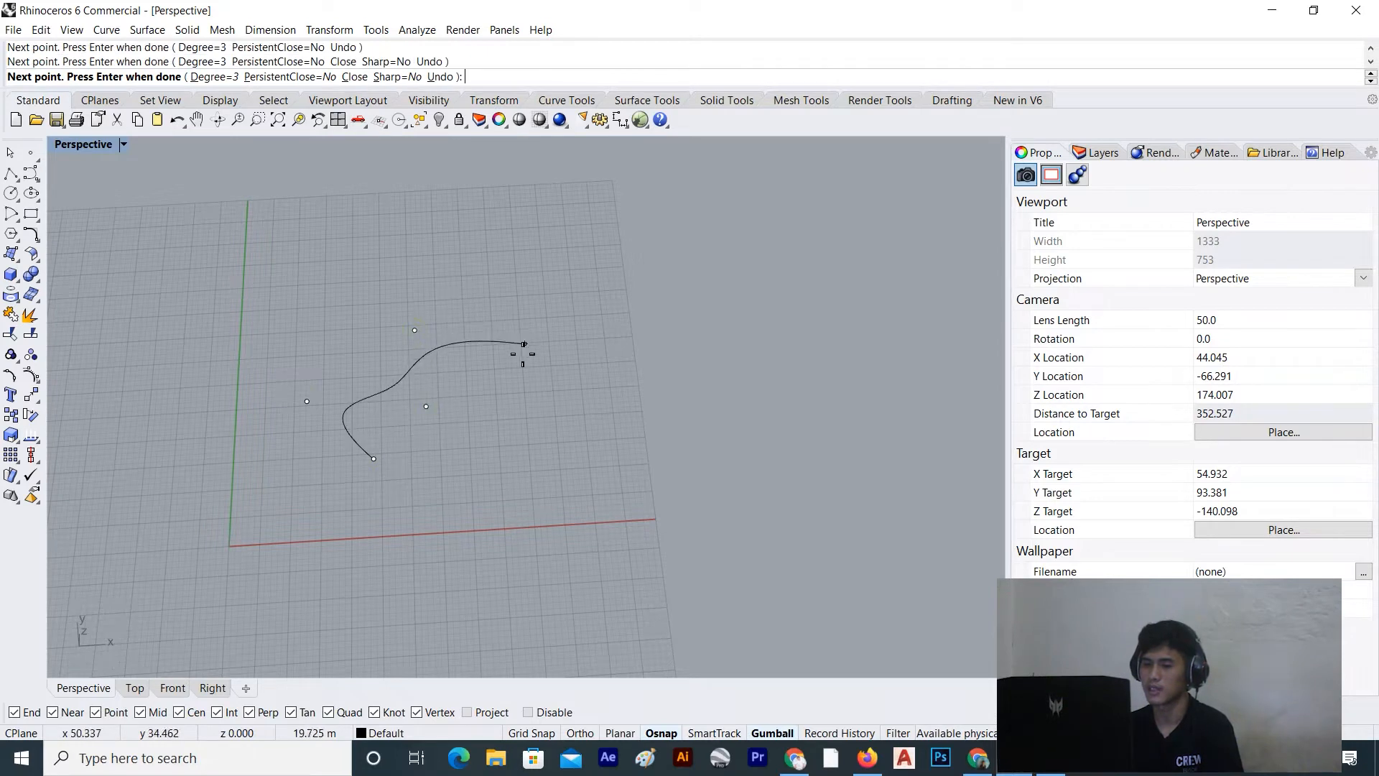
{"action": "left_click", "coordinate": [522, 435]}
{"action": "left_click", "coordinate": [440, 427]}
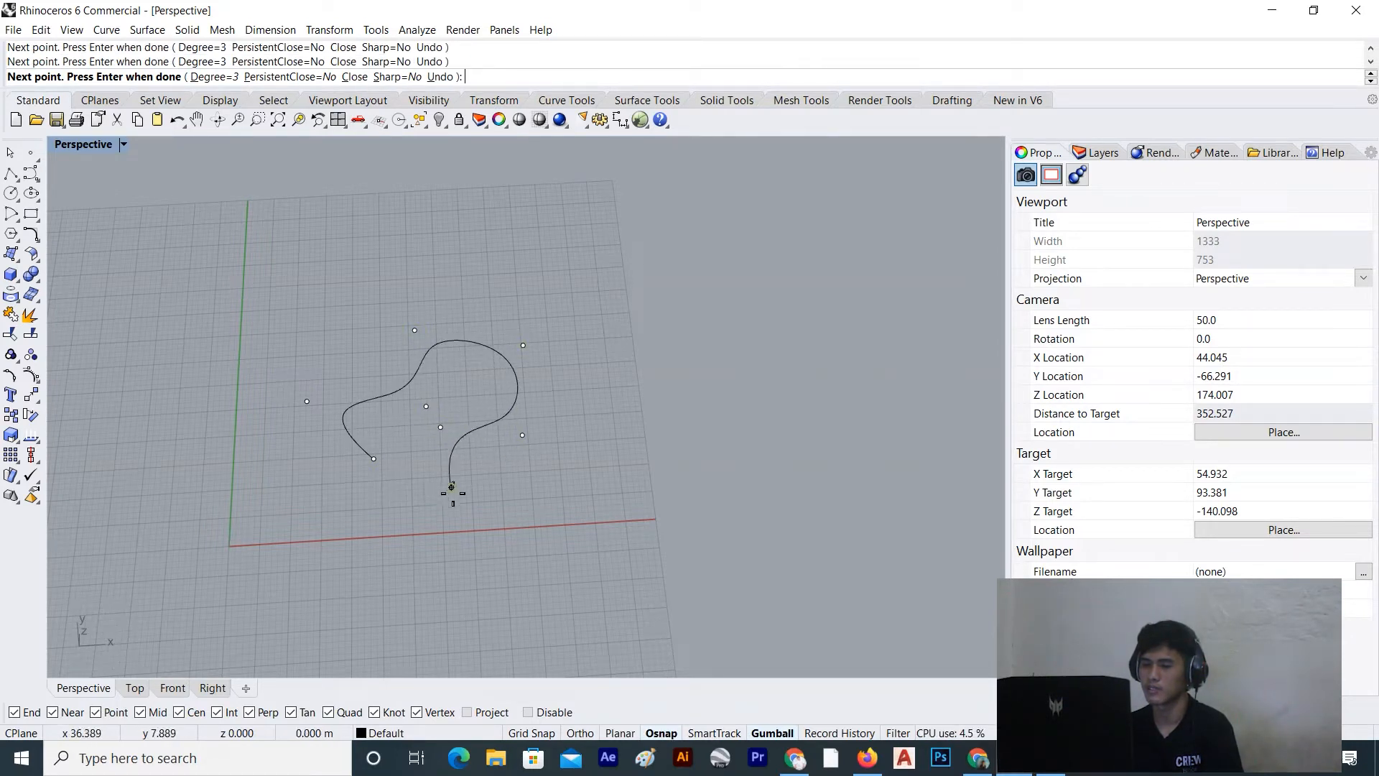
{"action": "left_click", "coordinate": [361, 458]}
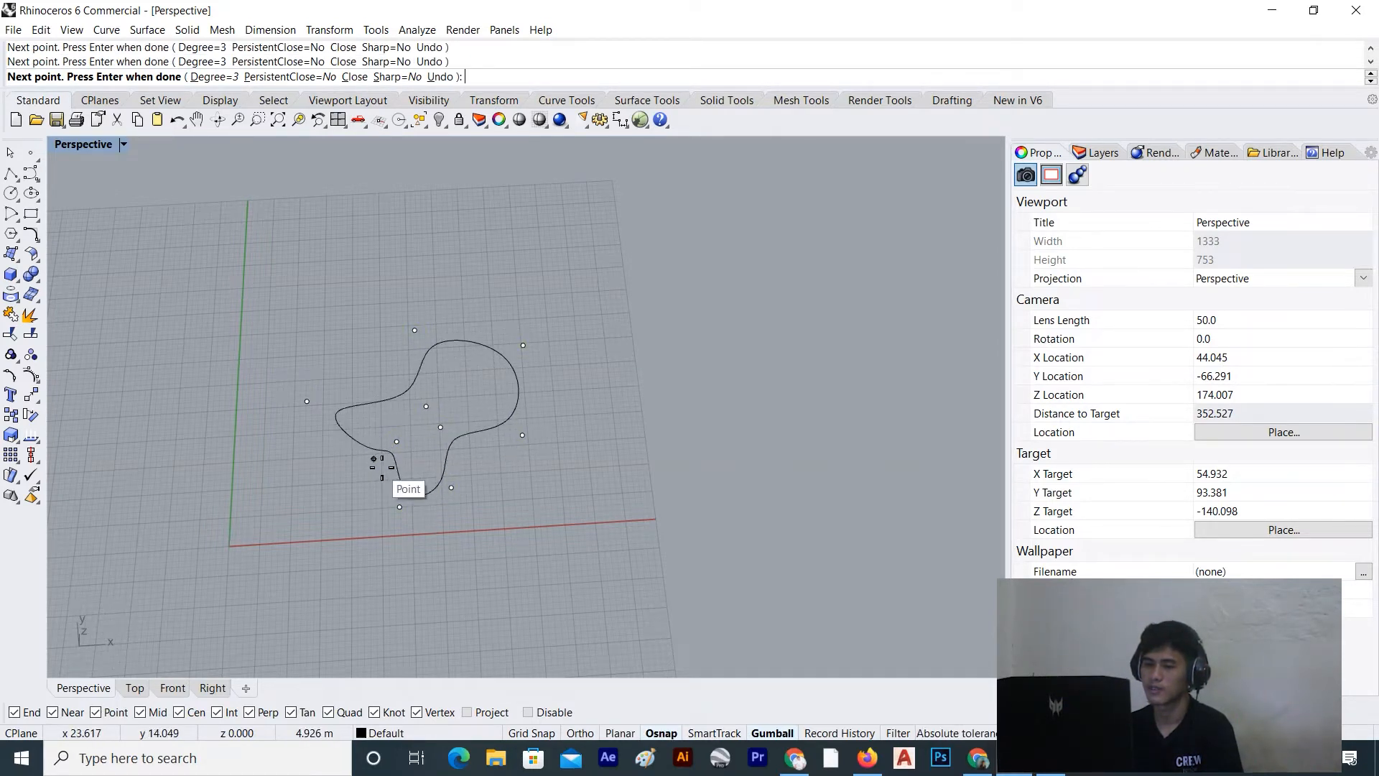
Extrude the closed freeform curve straight up with BothSides=No and Solid=No
{"action": "left_click", "coordinate": [423, 379]}
{"action": "type", "text": "extrudeCrv"}
{"action": "key", "text": "Return"}
{"action": "scroll", "coordinate": [517, 402], "scroll_direction": "down", "scroll_amount": 9}
{"action": "right_click_drag", "start_coordinate": [518, 426], "coordinate": [509, 344]}
{"action": "scroll", "coordinate": [507, 352], "scroll_direction": "down", "scroll_amount": 7}
{"action": "scroll", "coordinate": [458, 244], "scroll_direction": "up", "scroll_amount": 5}
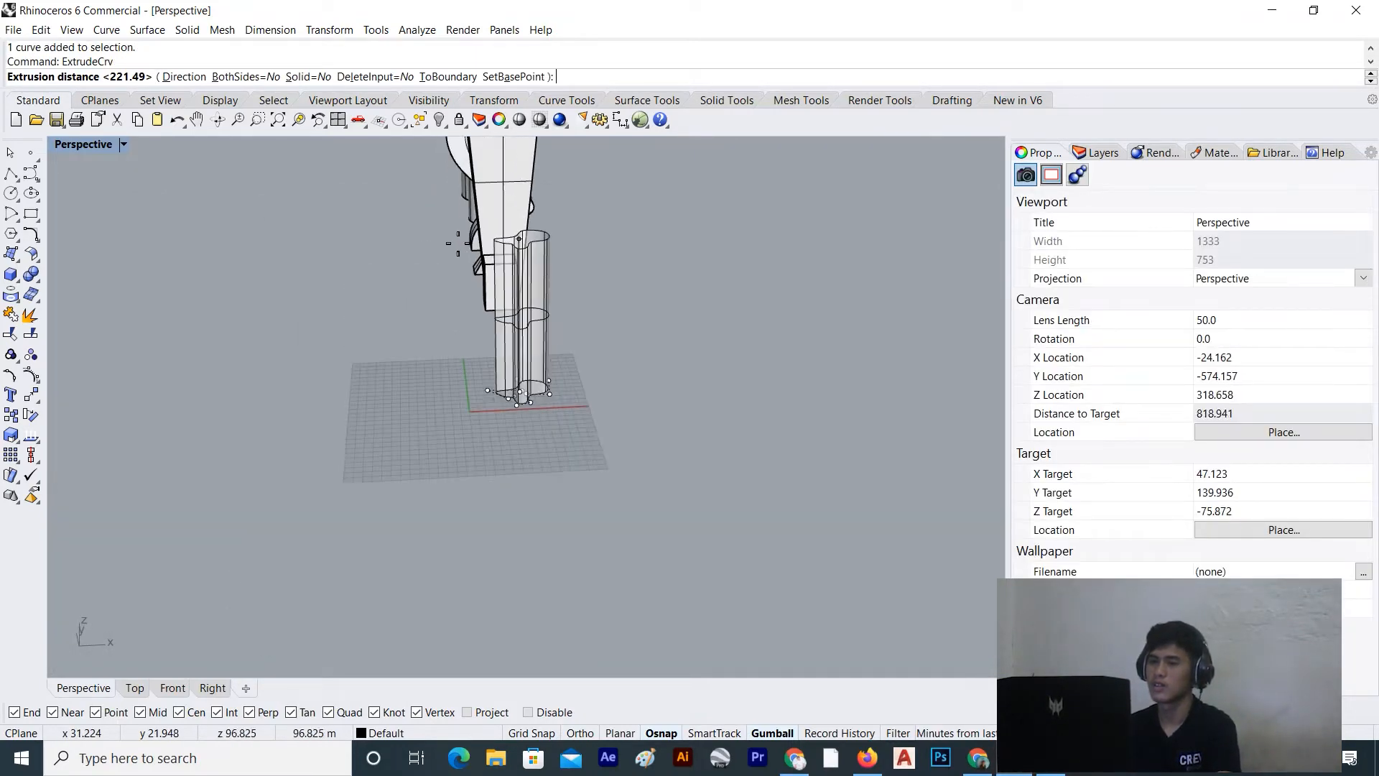
{"action": "left_click", "coordinate": [628, 200]}
Move the freeform extrusion and its base curve along the Y axis to the end of the row, past the elliptical tube
{"action": "right_click_drag", "start_coordinate": [483, 338], "coordinate": [459, 305]}
{"action": "left_click", "coordinate": [721, 338]}
{"action": "left_click_drag", "start_coordinate": [462, 231], "coordinate": [394, 516]}
{"action": "right_click_drag", "start_coordinate": [395, 516], "coordinate": [468, 450]}
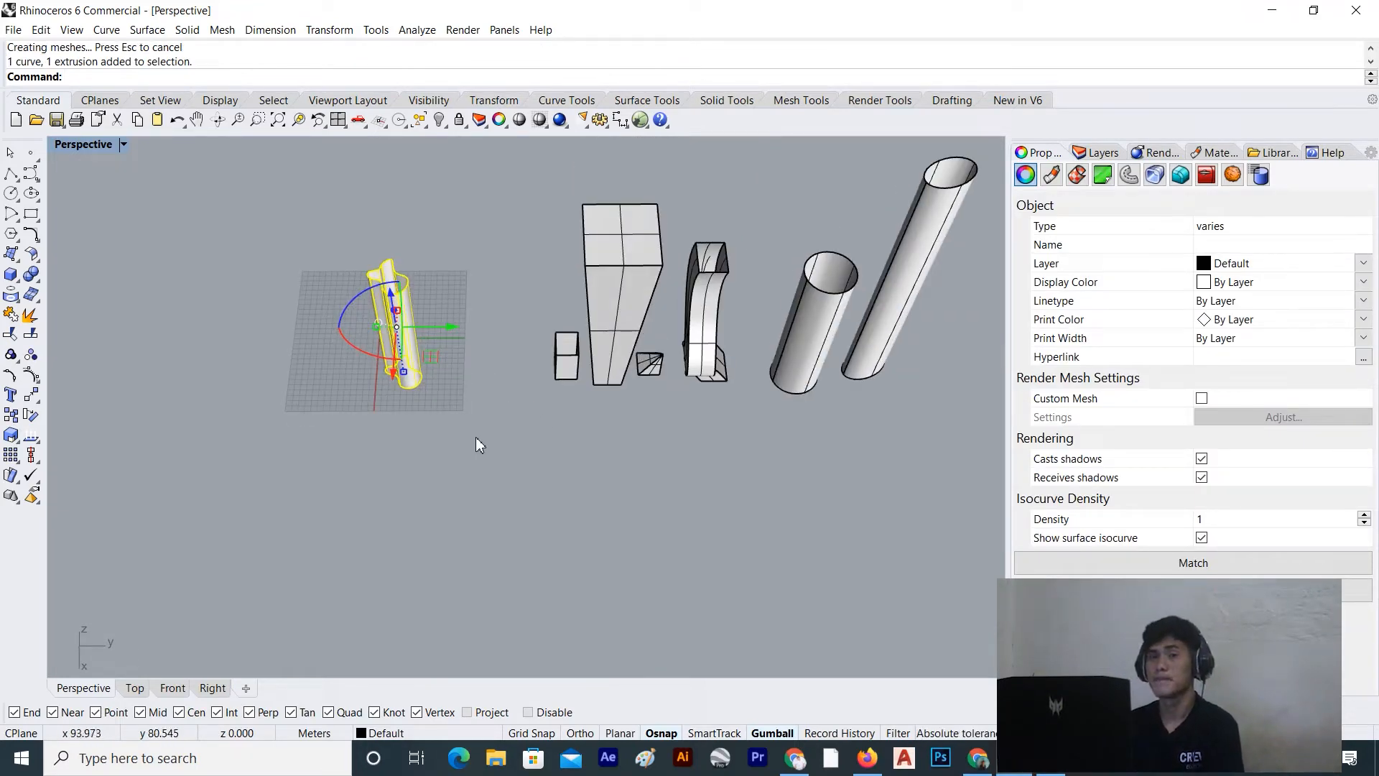
{"action": "scroll", "coordinate": [455, 329], "scroll_direction": "down", "scroll_amount": 2}
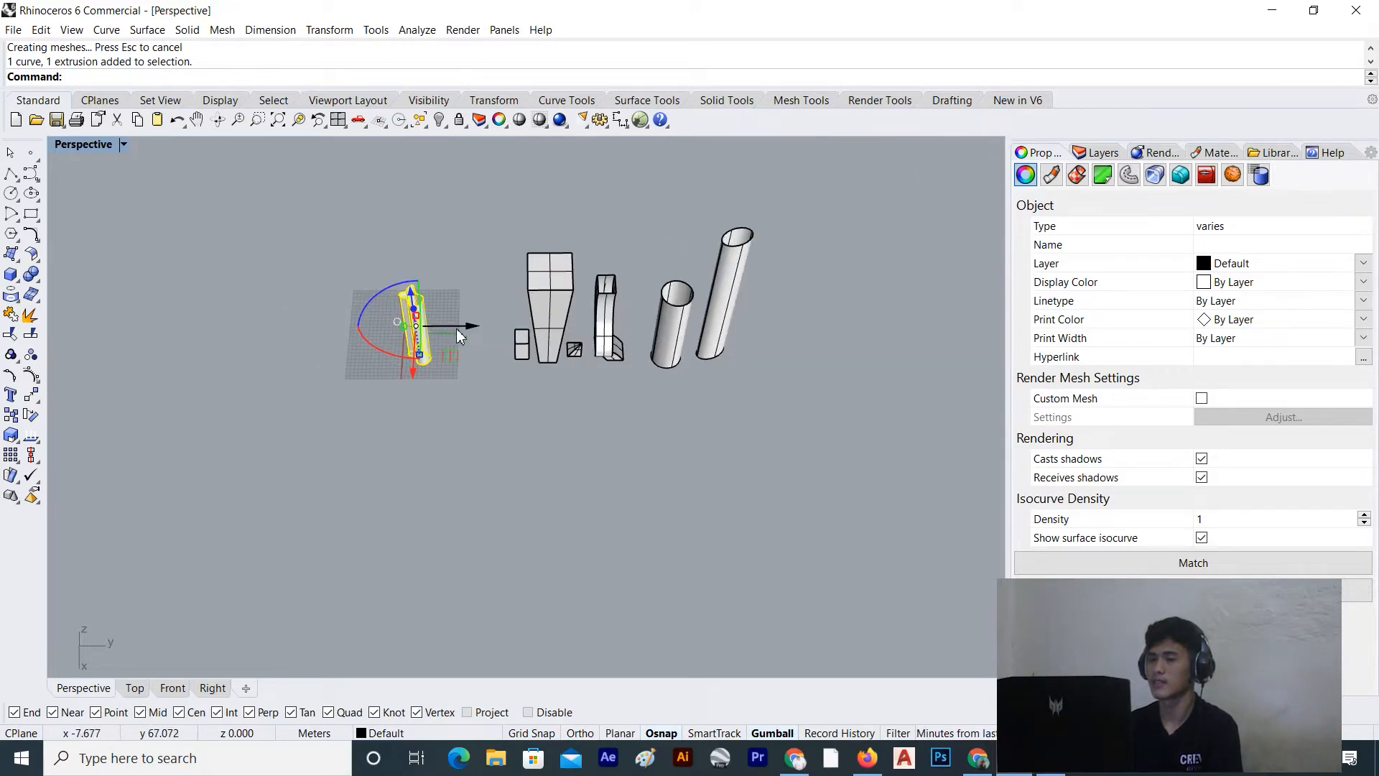
{"action": "left_click_drag", "start_coordinate": [467, 328], "coordinate": [809, 316]}
{"action": "left_click", "coordinate": [232, 460]}
Examine the row of extruded shapes from several angles and distances
{"action": "scroll", "coordinate": [231, 458], "scroll_direction": "down", "scroll_amount": 6}
{"action": "right_click_drag", "start_coordinate": [232, 458], "coordinate": [652, 438]}
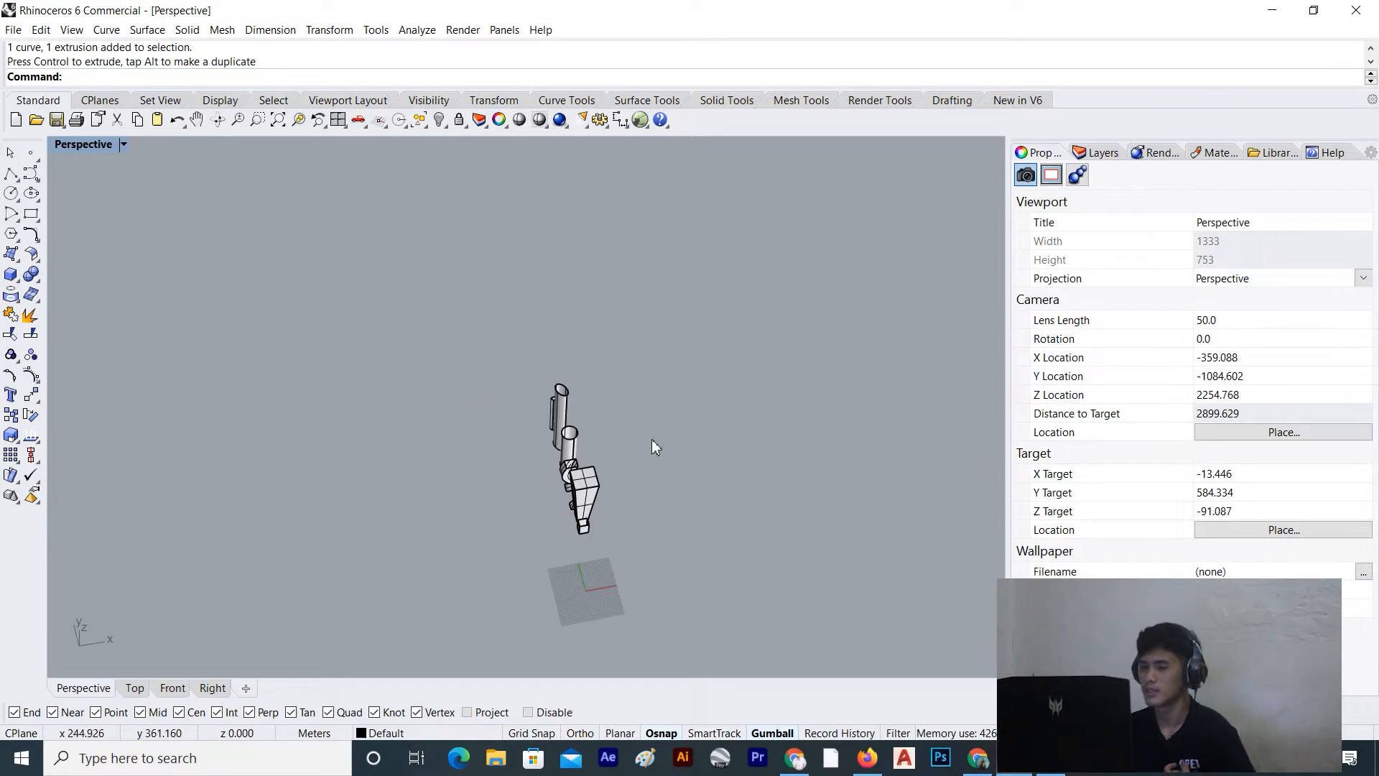
{"action": "scroll", "coordinate": [515, 432], "scroll_direction": "down", "scroll_amount": 10}
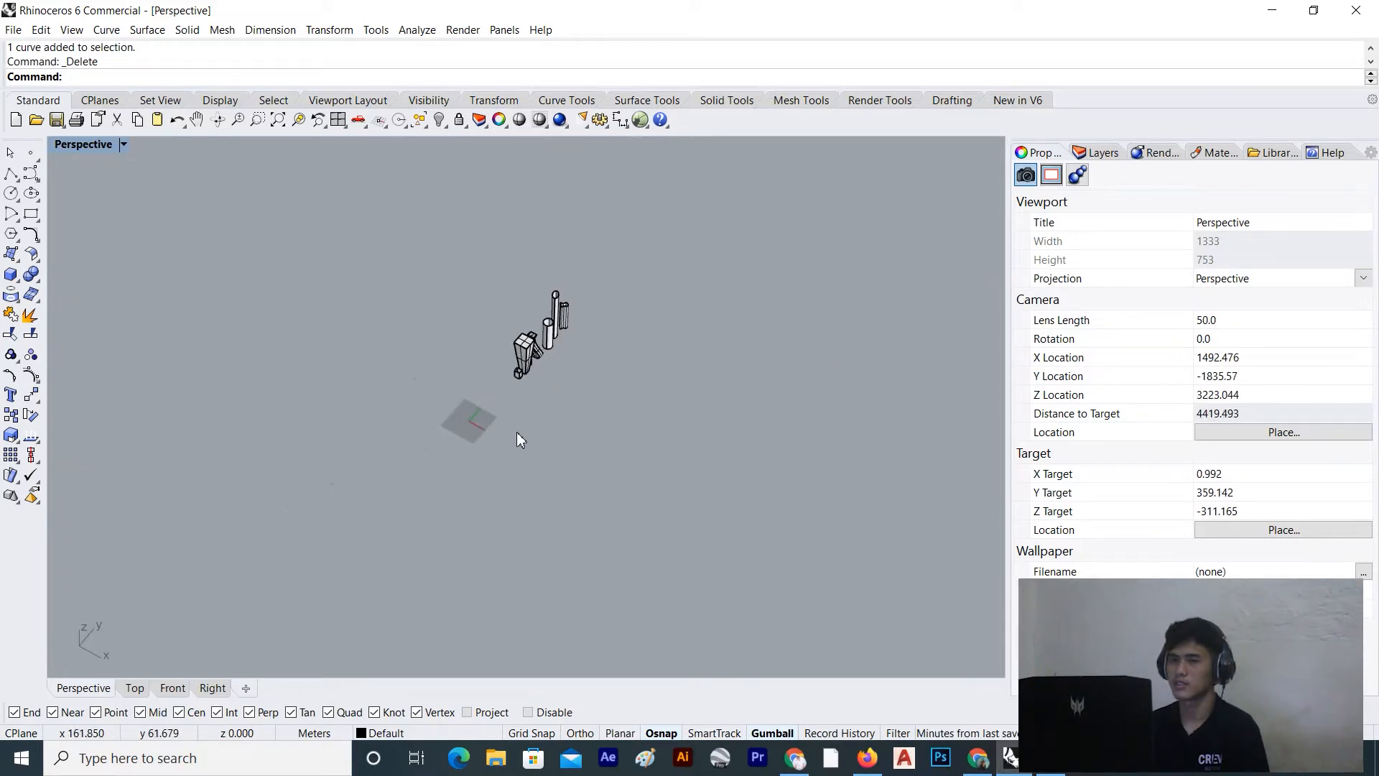
{"action": "scroll", "coordinate": [523, 369], "scroll_direction": "up", "scroll_amount": 4}
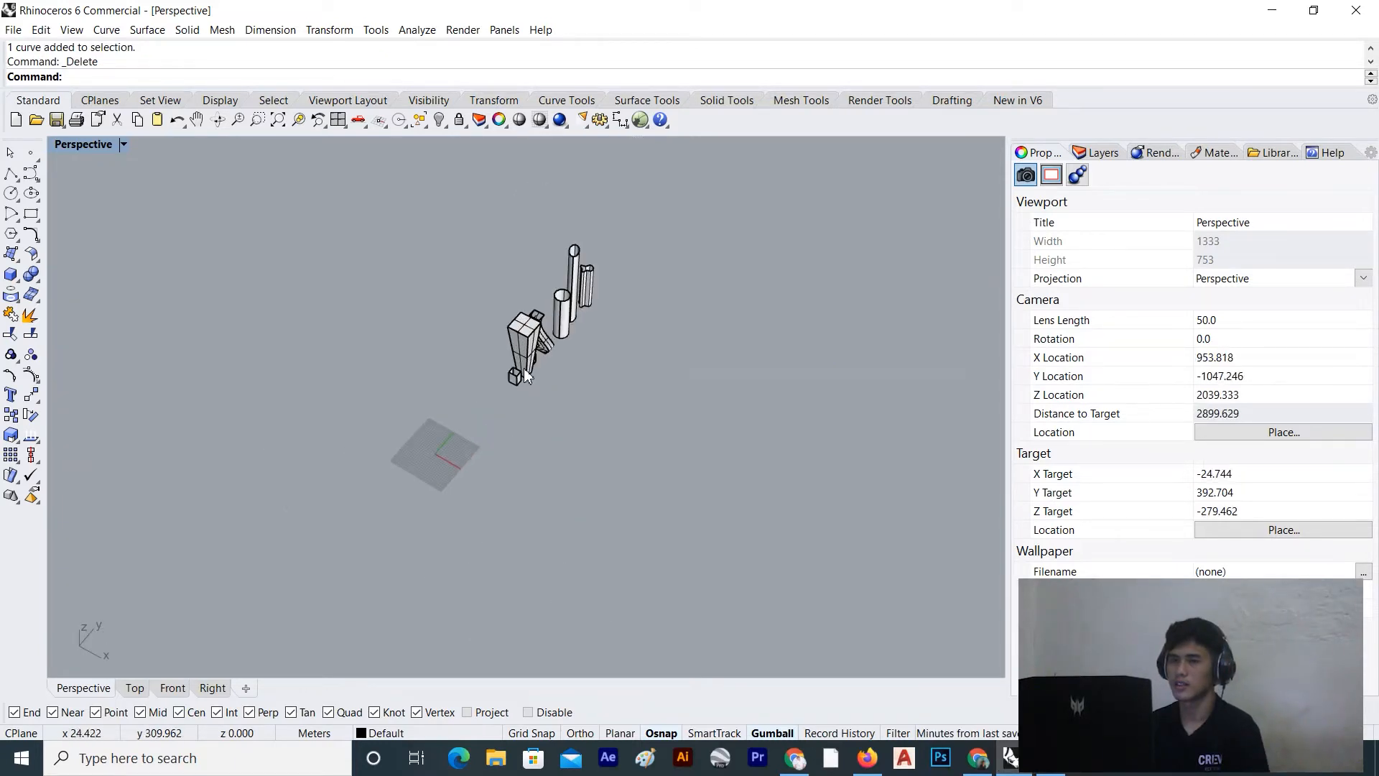
{"action": "right_click_drag", "start_coordinate": [523, 368], "coordinate": [480, 344]}
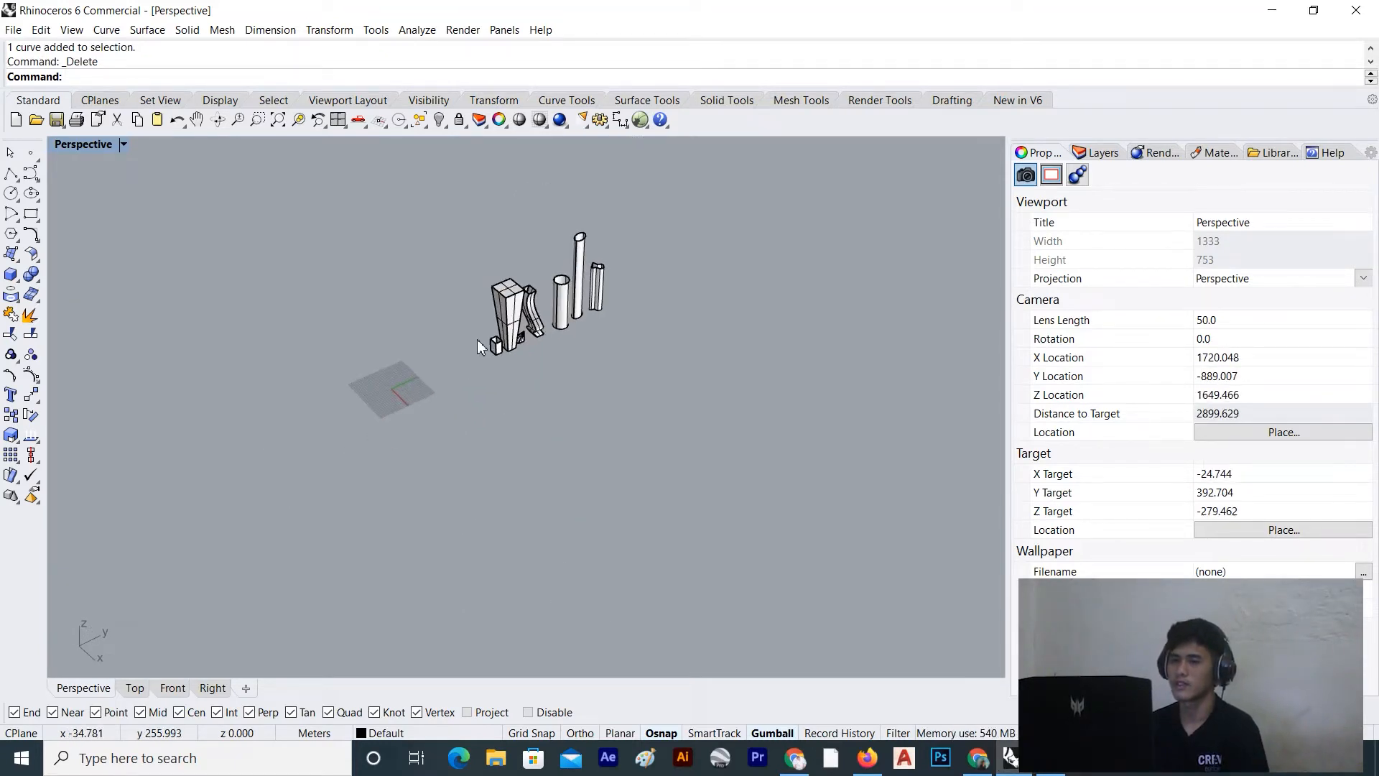
{"action": "right_click_drag", "start_coordinate": [480, 346], "coordinate": [647, 343]}
{"action": "scroll", "coordinate": [523, 326], "scroll_direction": "up", "scroll_amount": 5}
{"action": "right_click_drag", "start_coordinate": [609, 300], "coordinate": [431, 330]}
{"action": "scroll", "coordinate": [431, 329], "scroll_direction": "down", "scroll_amount": 3}
{"action": "right_click_drag", "start_coordinate": [225, 426], "coordinate": [362, 429]}
{"action": "scroll", "coordinate": [399, 592], "scroll_direction": "up", "scroll_amount": 6}
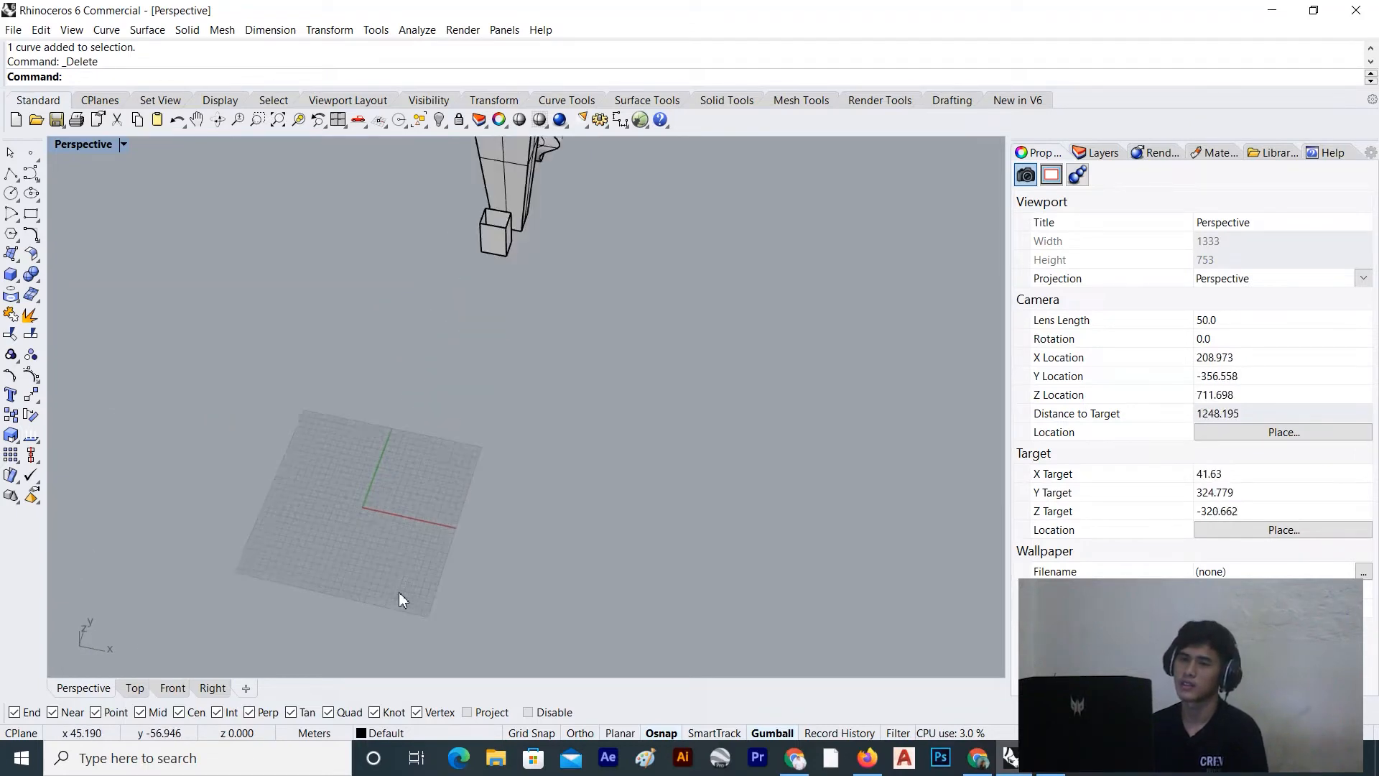
Draw a rectangle on the empty ground grid with its second corner at about X 73, Y 8
{"action": "left_click", "coordinate": [30, 215]}
{"action": "scroll", "coordinate": [708, 557], "scroll_direction": "up", "scroll_amount": 5}
{"action": "scroll", "coordinate": [622, 533], "scroll_direction": "down", "scroll_amount": 5}
{"action": "right_click_drag", "start_coordinate": [484, 425], "coordinate": [490, 448]}
{"action": "scroll", "coordinate": [490, 448], "scroll_direction": "up", "scroll_amount": 3}
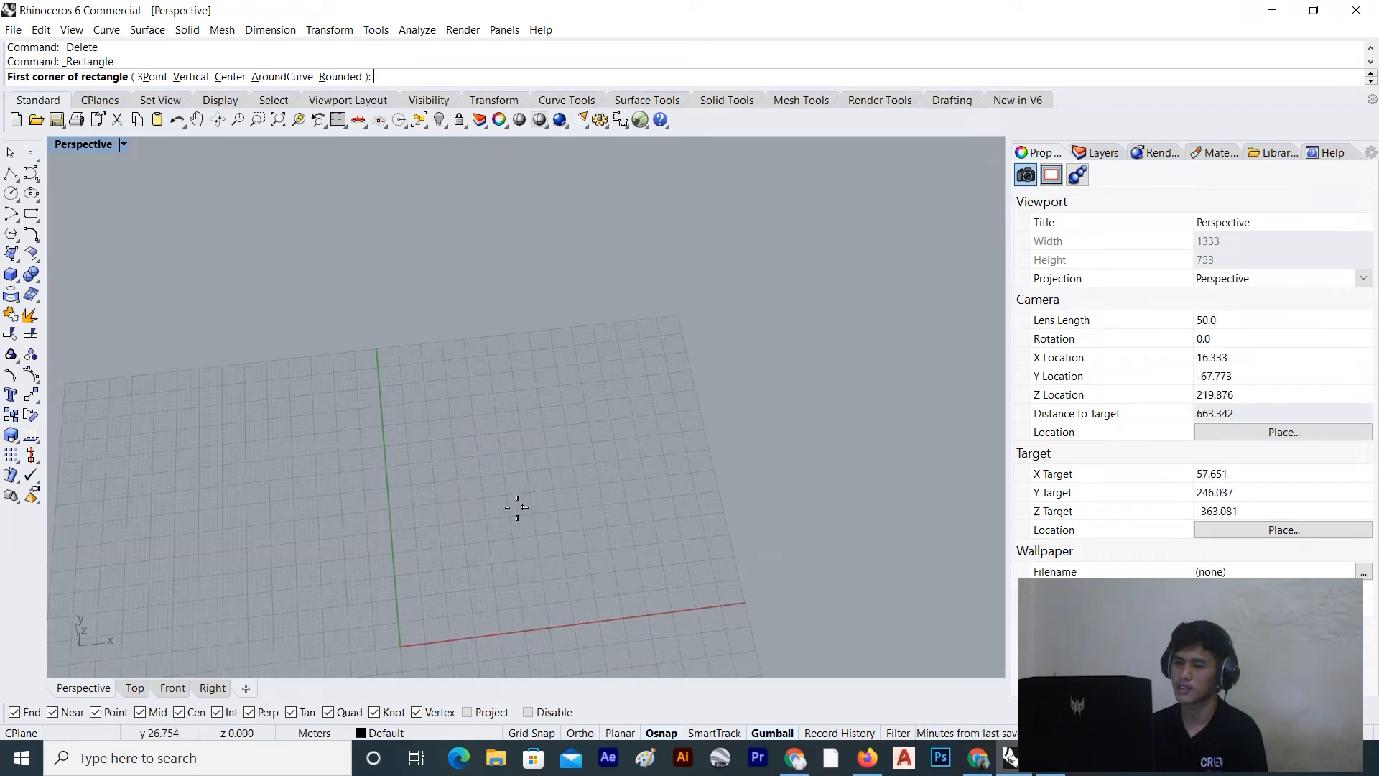
{"action": "left_click", "coordinate": [505, 466]}
{"action": "left_click", "coordinate": [752, 562]}
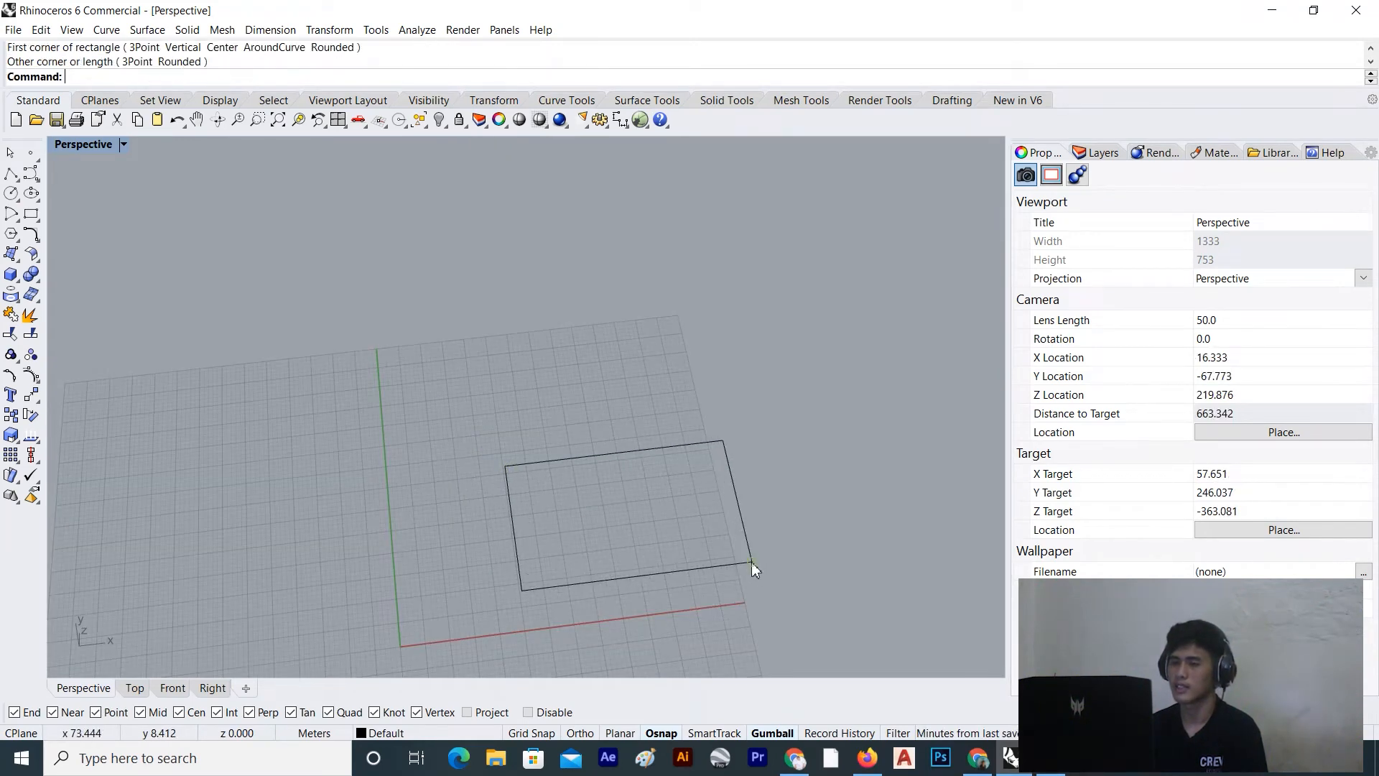
Fill the new rectangle with a planar surface using PlanarSrf
{"action": "left_click", "coordinate": [750, 554]}
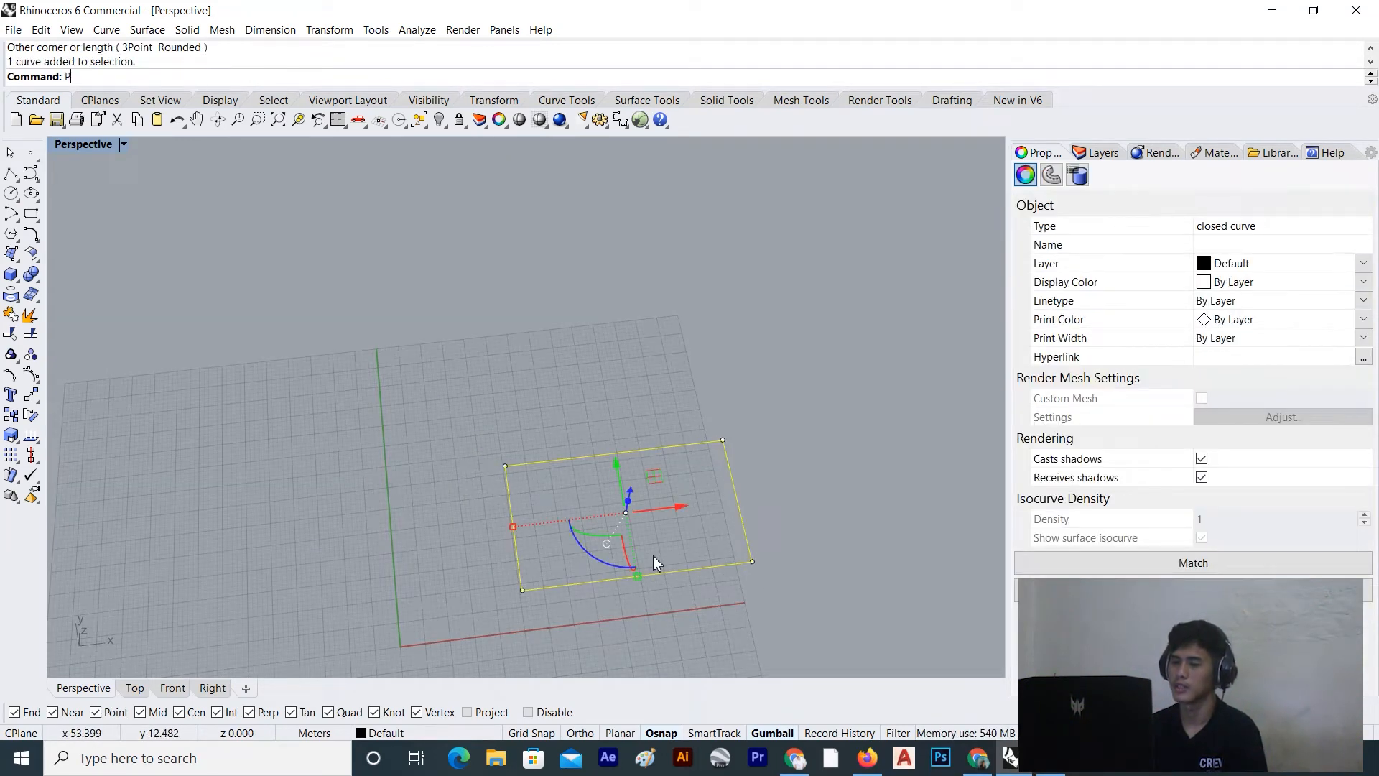
{"action": "key", "text": "Return"}
{"action": "left_click", "coordinate": [773, 497]}
{"action": "scroll", "coordinate": [652, 519], "scroll_direction": "up", "scroll_amount": 4}
{"action": "scroll", "coordinate": [655, 526], "scroll_direction": "down", "scroll_amount": 4}
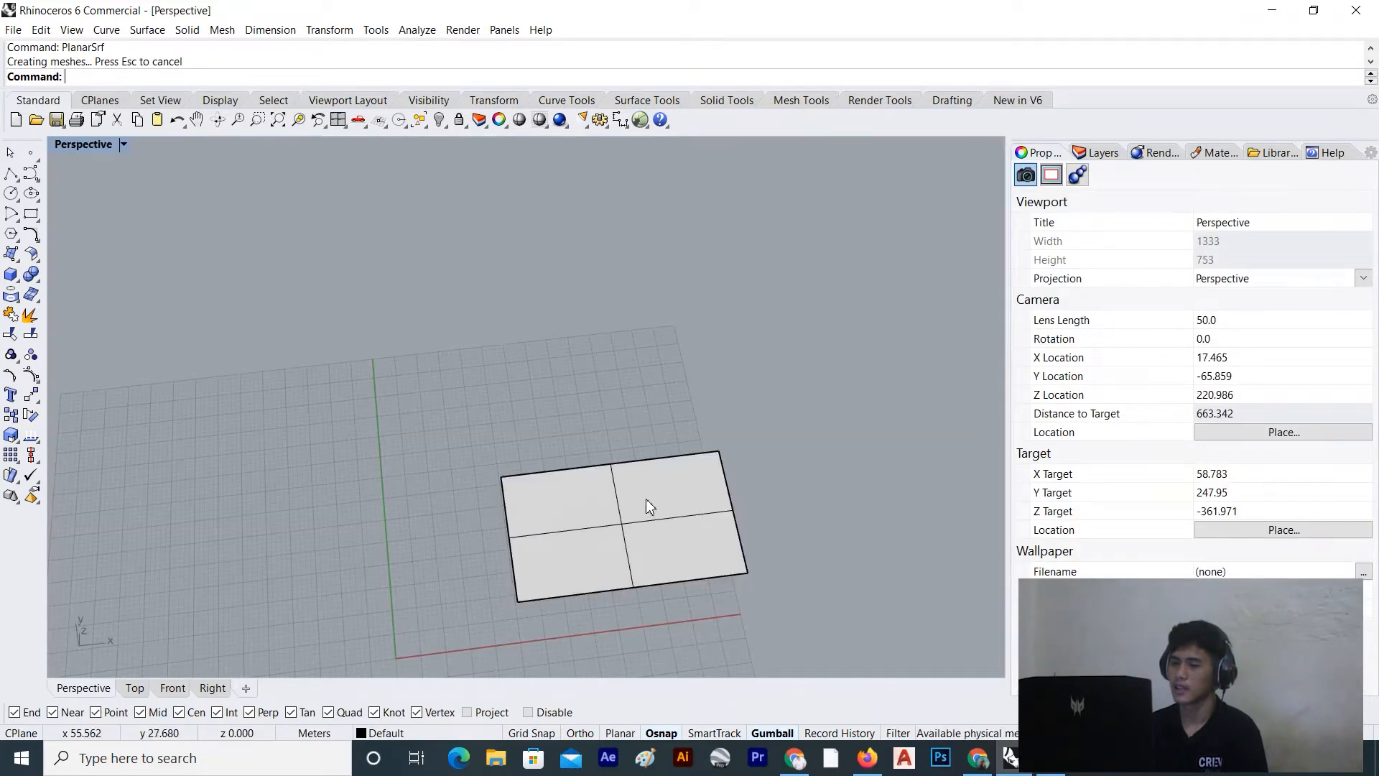
Extrude the planar rectangular surface straight up into a tall box with BothSides=No and Solid=Yes
{"action": "left_click", "coordinate": [186, 30]}
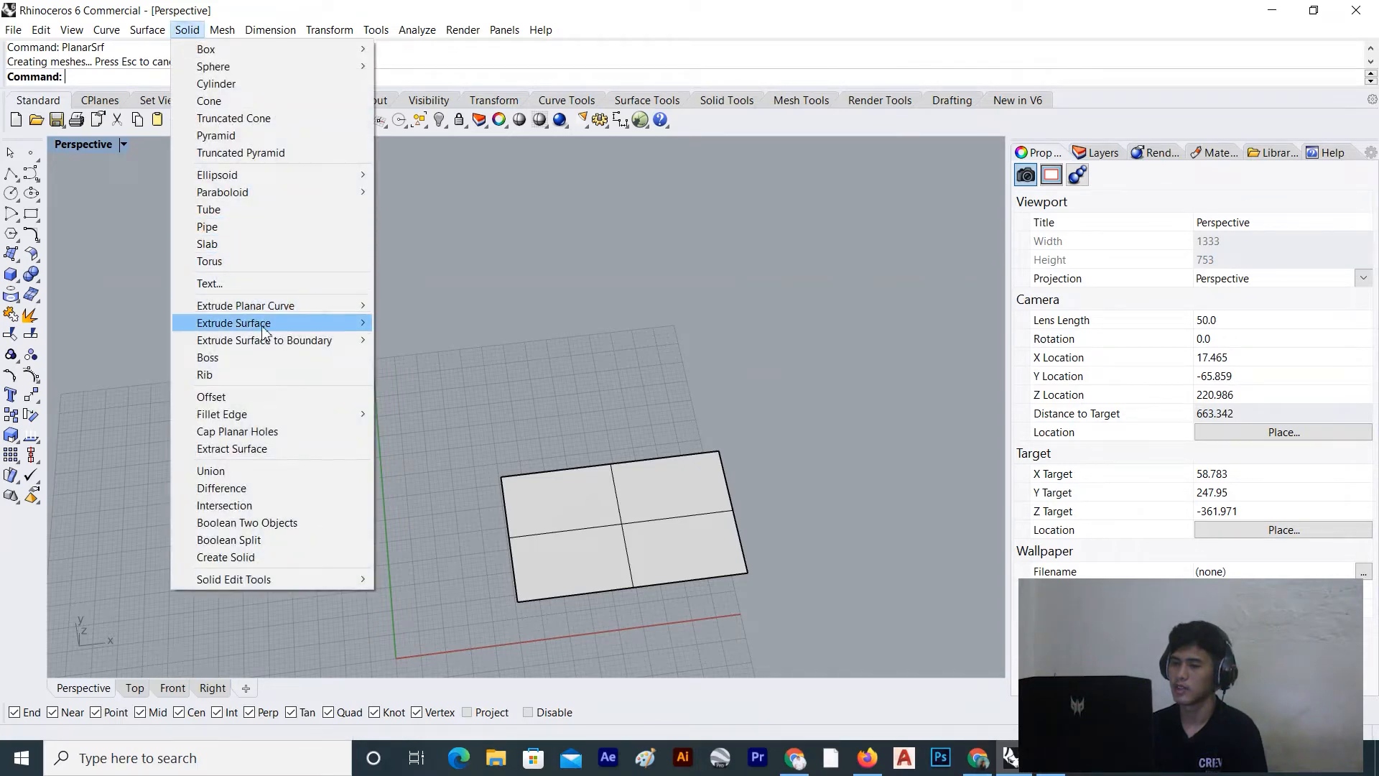
{"action": "mouse_move", "coordinate": [264, 330]}
{"action": "left_click", "coordinate": [410, 323]}
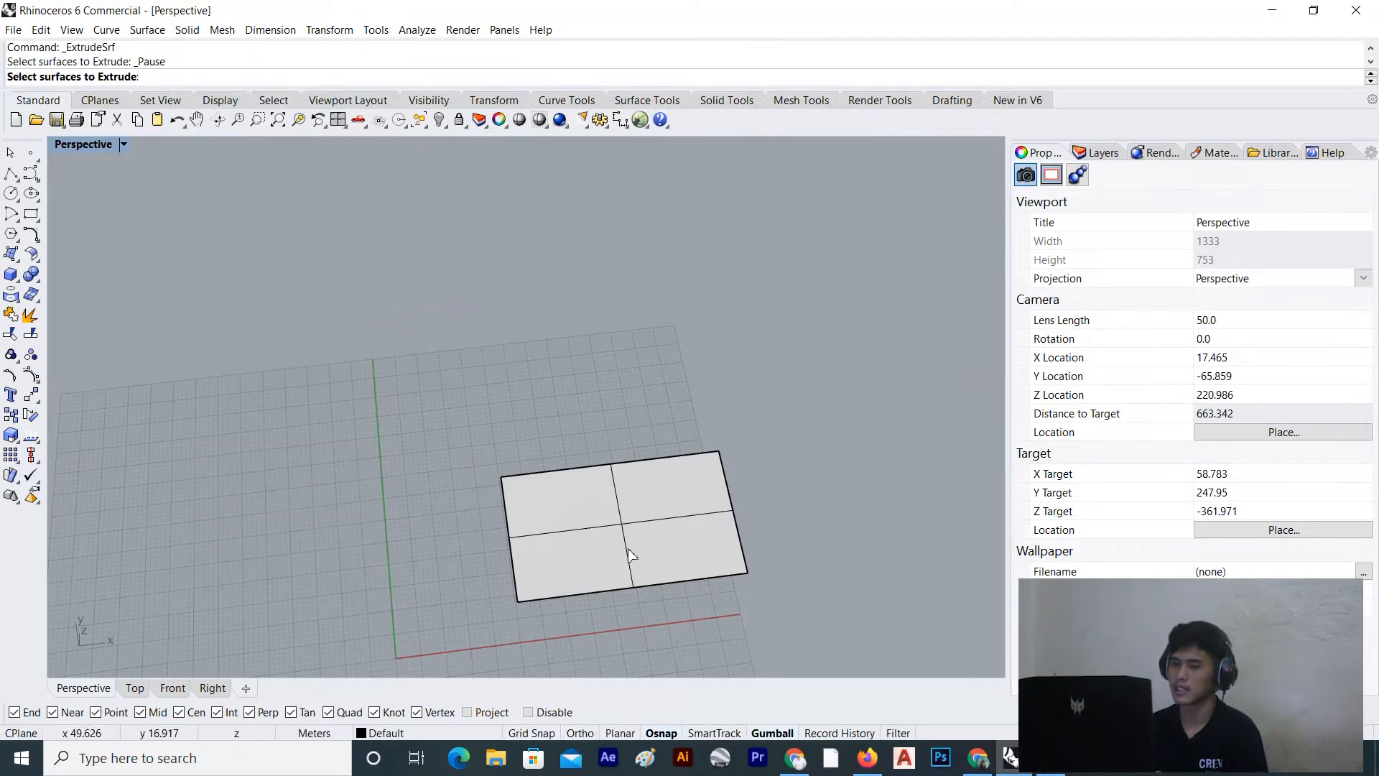
{"action": "left_click", "coordinate": [596, 512]}
{"action": "key", "text": "Return"}
{"action": "scroll", "coordinate": [596, 515], "scroll_direction": "down", "scroll_amount": 10}
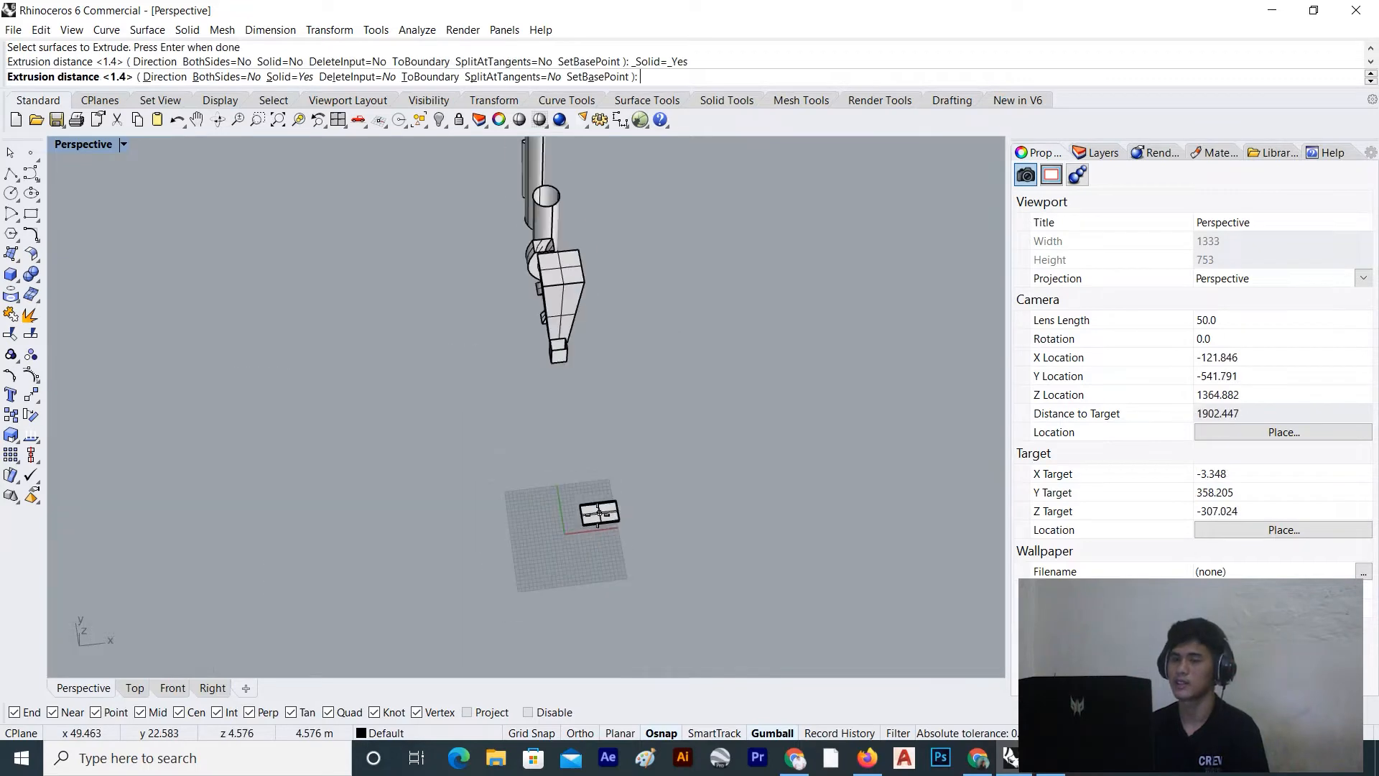
{"action": "scroll", "coordinate": [637, 416], "scroll_direction": "up", "scroll_amount": 6}
{"action": "left_click", "coordinate": [637, 416]}
Move the tall box with its base surface and curve about 608 m along the Y axis to the end of the row
{"action": "scroll", "coordinate": [566, 572], "scroll_direction": "down", "scroll_amount": 8}
{"action": "right_click_drag", "start_coordinate": [566, 573], "coordinate": [611, 500]}
{"action": "scroll", "coordinate": [729, 507], "scroll_direction": "up", "scroll_amount": 4}
{"action": "scroll", "coordinate": [727, 510], "scroll_direction": "down", "scroll_amount": 6}
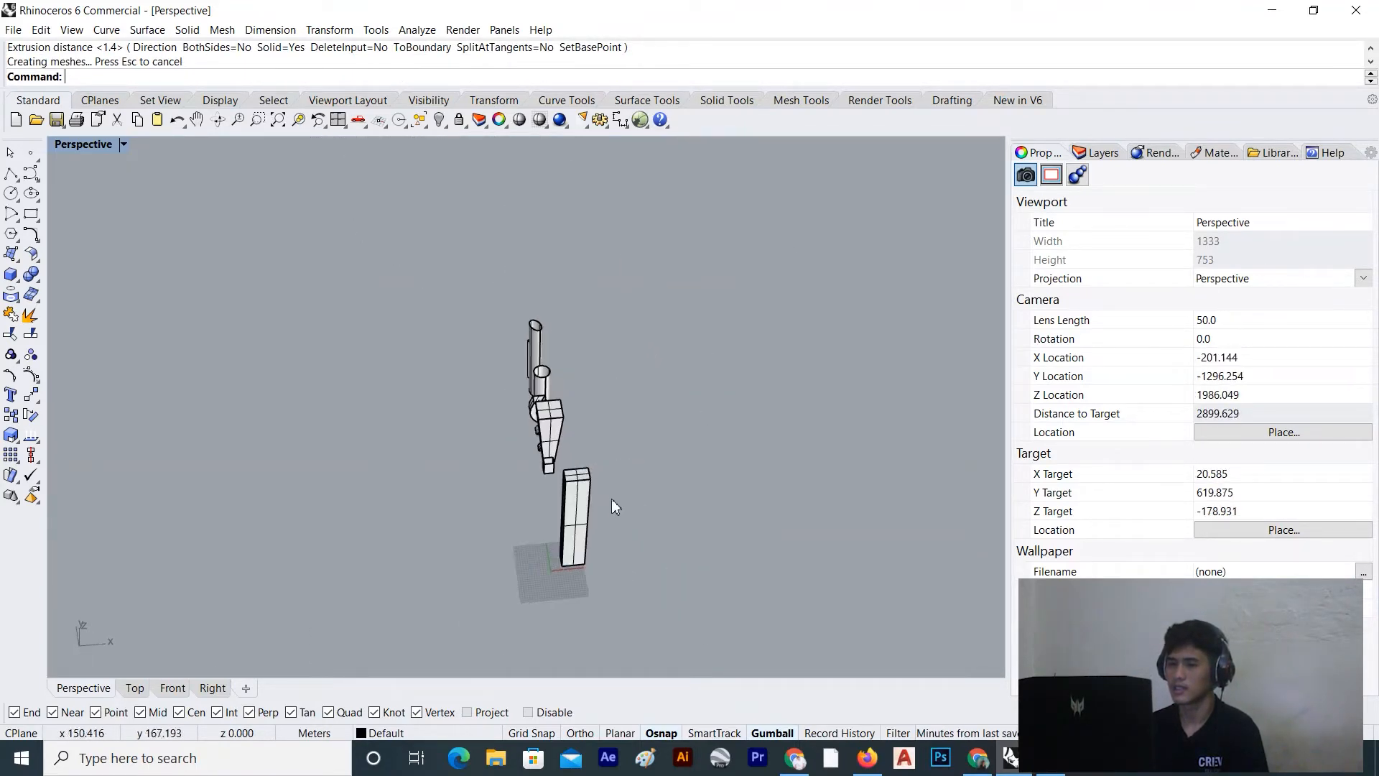
{"action": "left_click", "coordinate": [578, 513]}
{"action": "left_click_drag", "start_coordinate": [627, 532], "coordinate": [563, 602]}
{"action": "right_click_drag", "start_coordinate": [600, 527], "coordinate": [412, 526]}
{"action": "left_click_drag", "start_coordinate": [309, 367], "coordinate": [583, 334]}
{"action": "left_click_drag", "start_coordinate": [588, 331], "coordinate": [587, 331]}
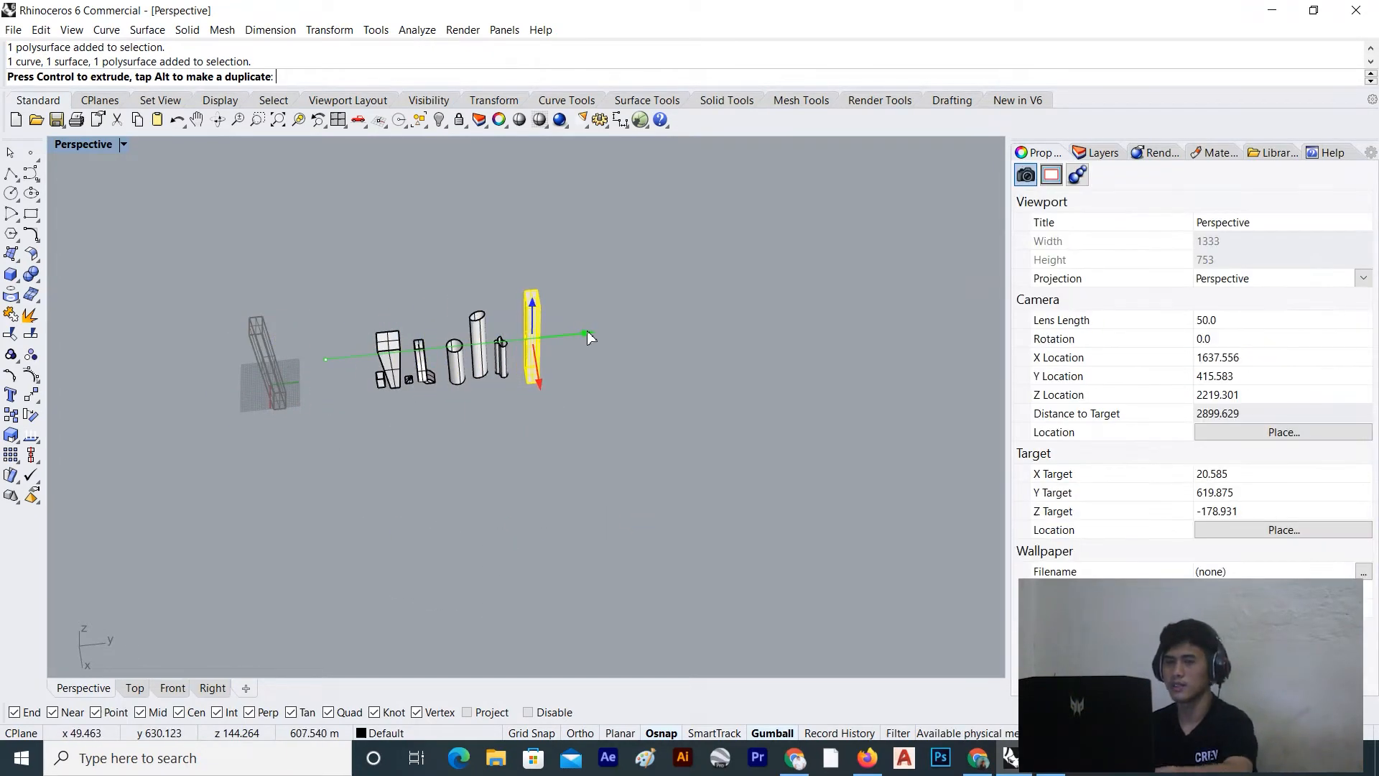
{"action": "left_click", "coordinate": [550, 434]}
Examine the completed row of extruded shapes from several angles and distances
{"action": "right_click_drag", "start_coordinate": [240, 420], "coordinate": [571, 518]}
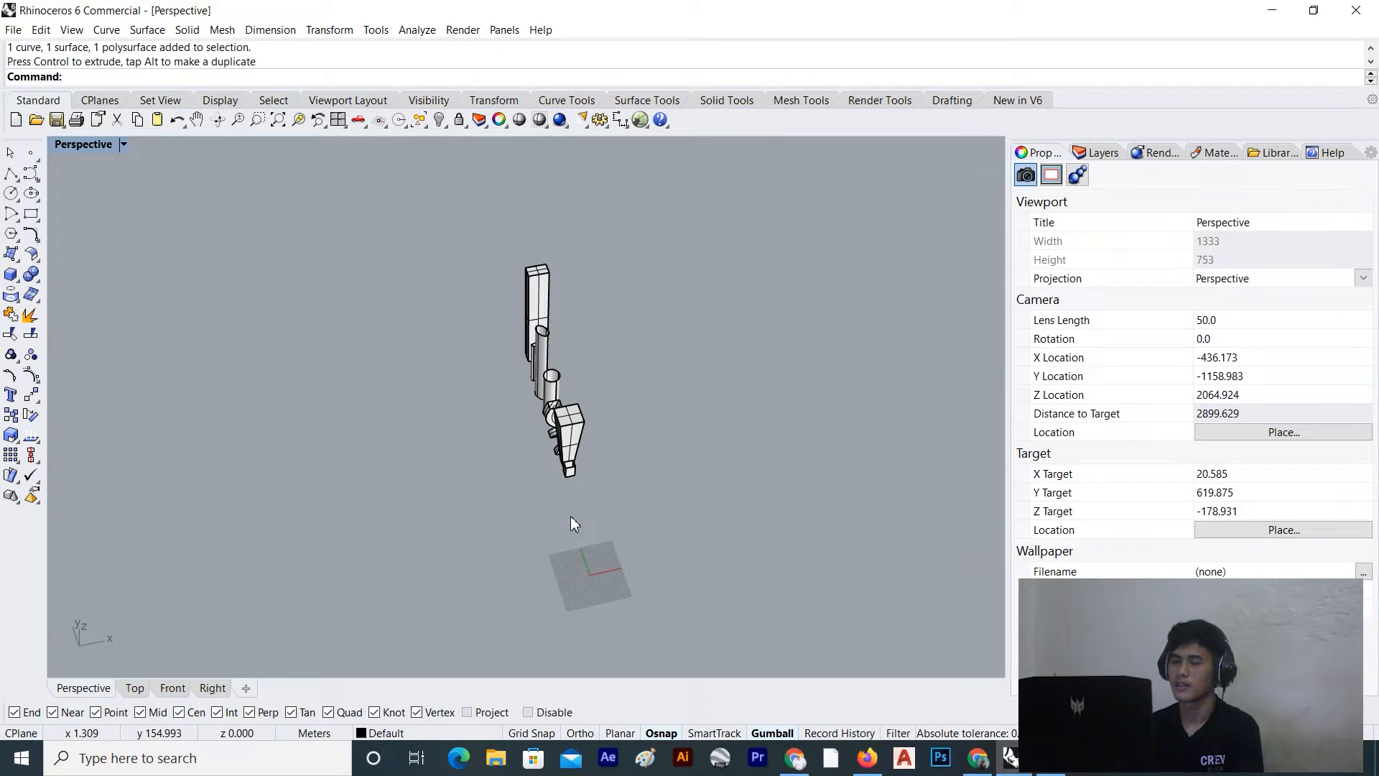
{"action": "right_click_drag", "start_coordinate": [575, 580], "coordinate": [423, 581]}
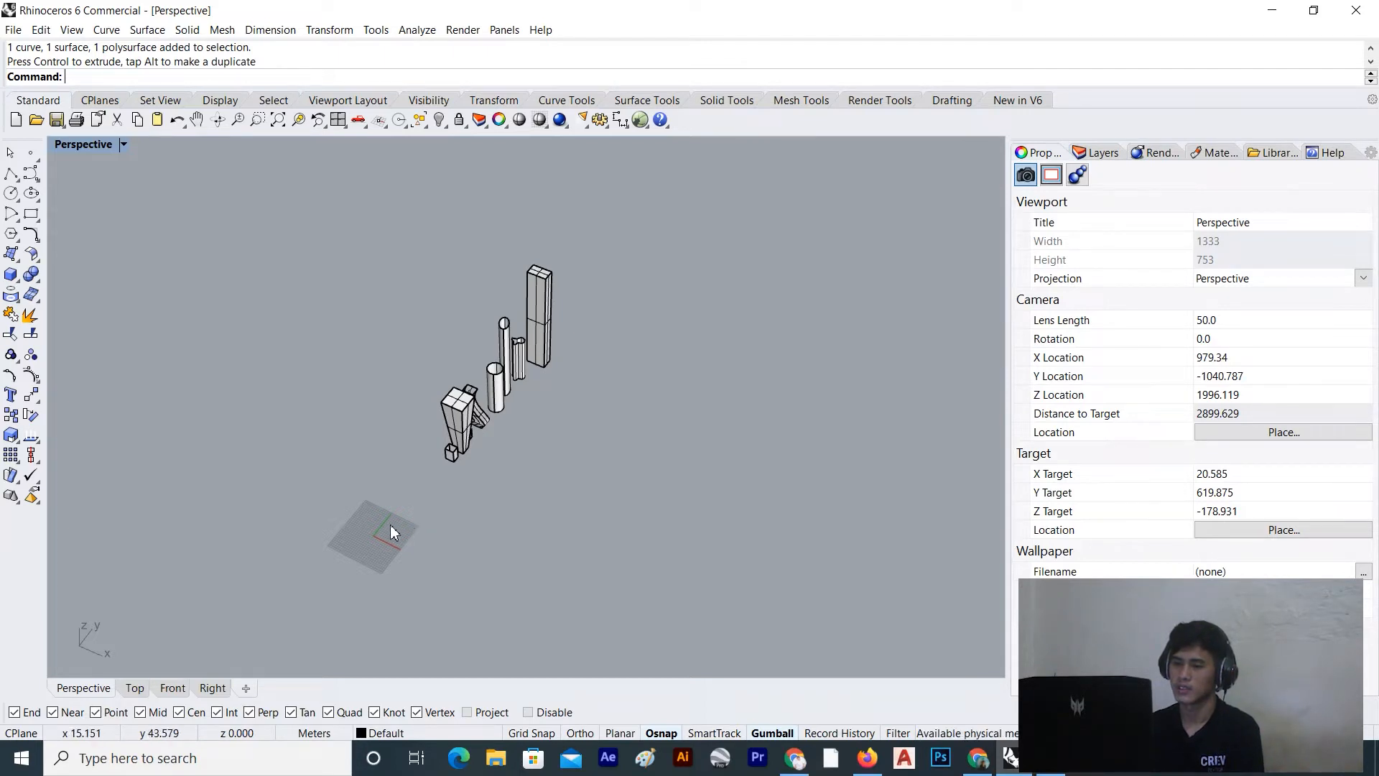
{"action": "scroll", "coordinate": [390, 524], "scroll_direction": "up", "scroll_amount": 3}
{"action": "right_click_drag", "start_coordinate": [389, 524], "coordinate": [462, 517]}
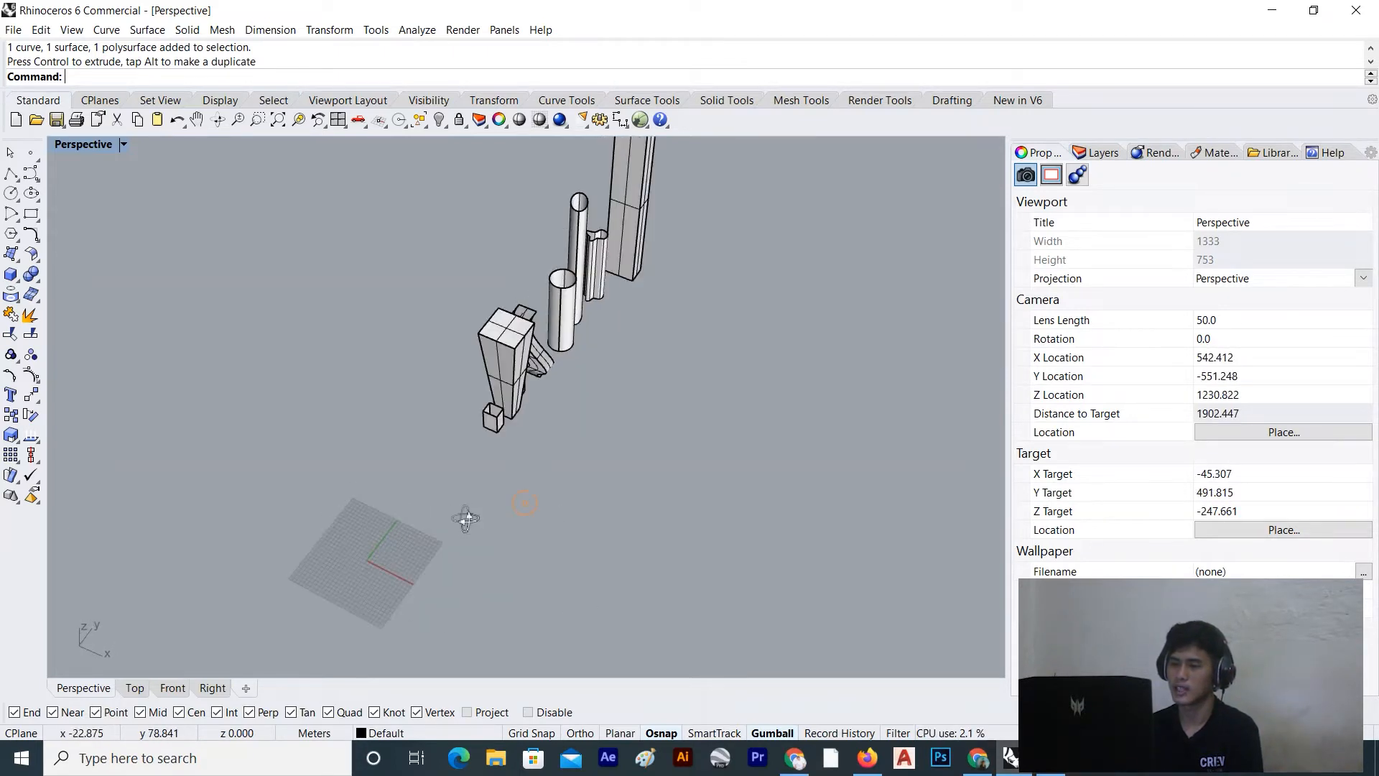
{"action": "scroll", "coordinate": [467, 518], "scroll_direction": "down", "scroll_amount": 3}
{"action": "scroll", "coordinate": [495, 449], "scroll_direction": "up", "scroll_amount": 3}
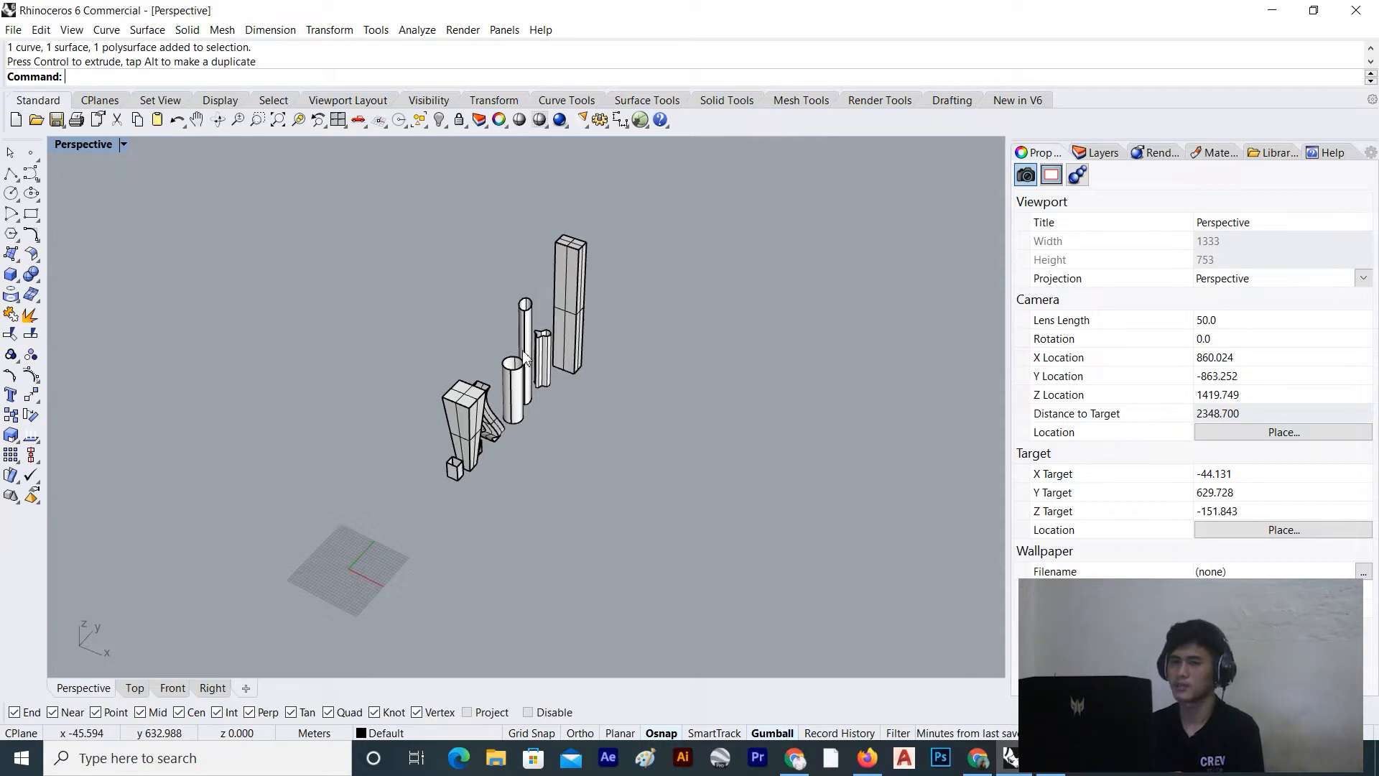
{"action": "scroll", "coordinate": [568, 323], "scroll_direction": "up", "scroll_amount": 6}
{"action": "scroll", "coordinate": [581, 342], "scroll_direction": "down", "scroll_amount": 6}
{"action": "right_click_drag", "start_coordinate": [570, 346], "coordinate": [512, 340]}
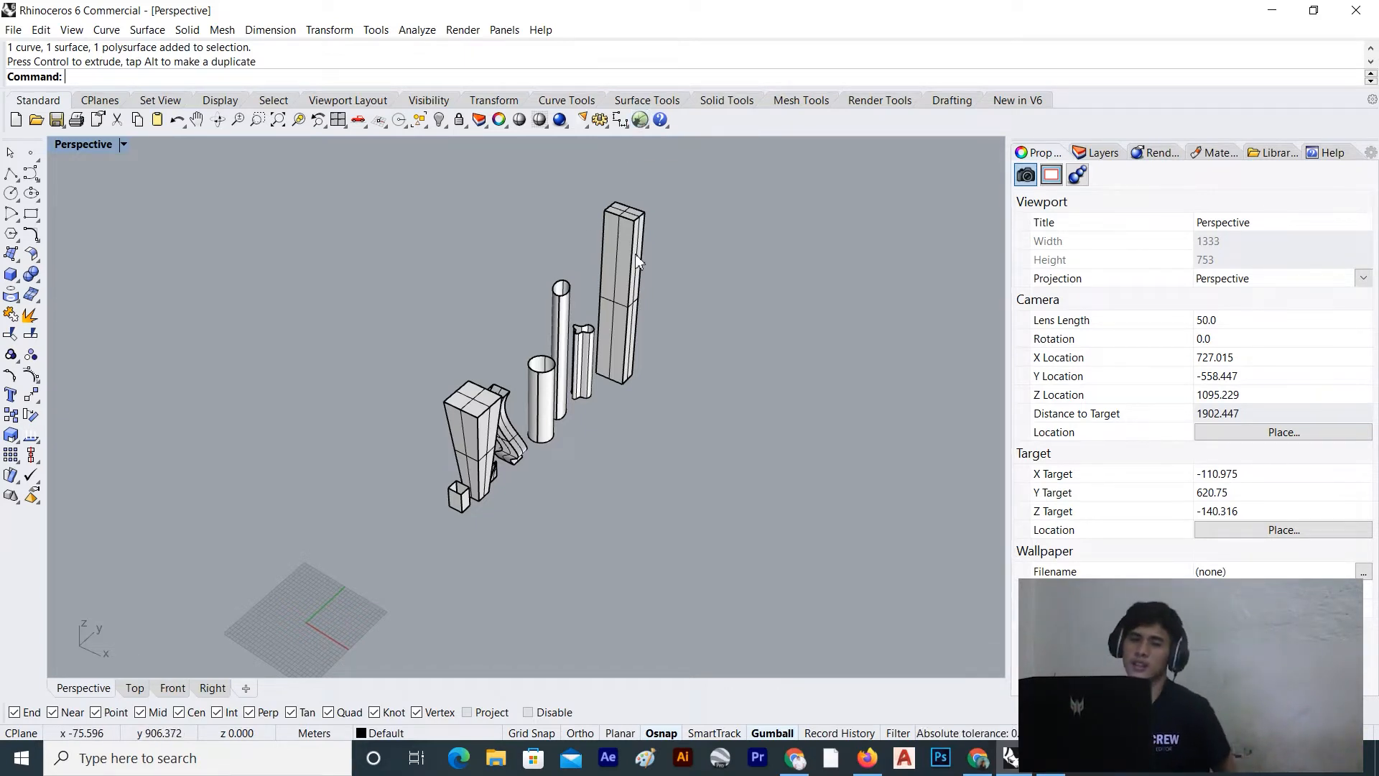
Switch to Grasshopper, create a new document and place its window clear of the extruded shapes
{"action": "left_click", "coordinate": [637, 119]}
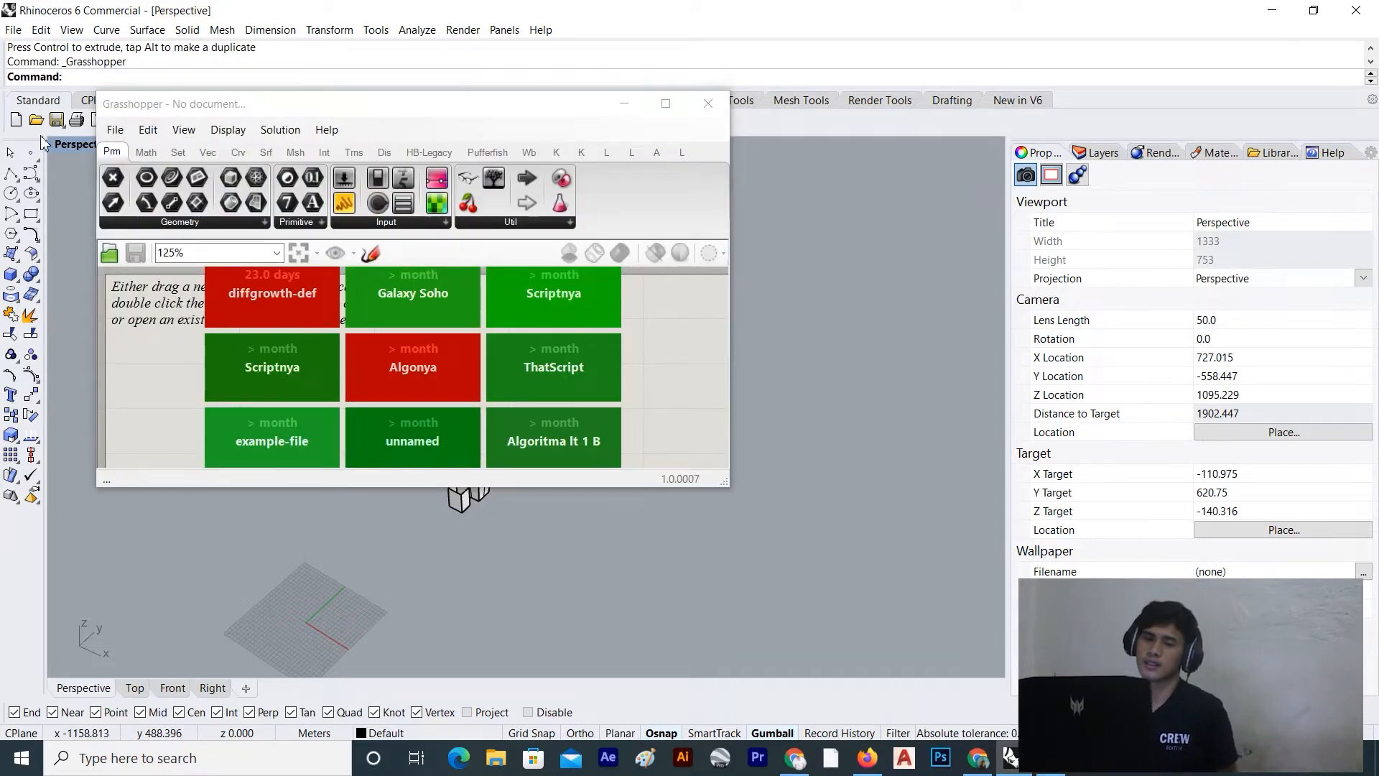
{"action": "left_click", "coordinate": [116, 130]}
{"action": "left_click", "coordinate": [147, 148]}
{"action": "left_click_drag", "start_coordinate": [422, 111], "coordinate": [1052, 50]}
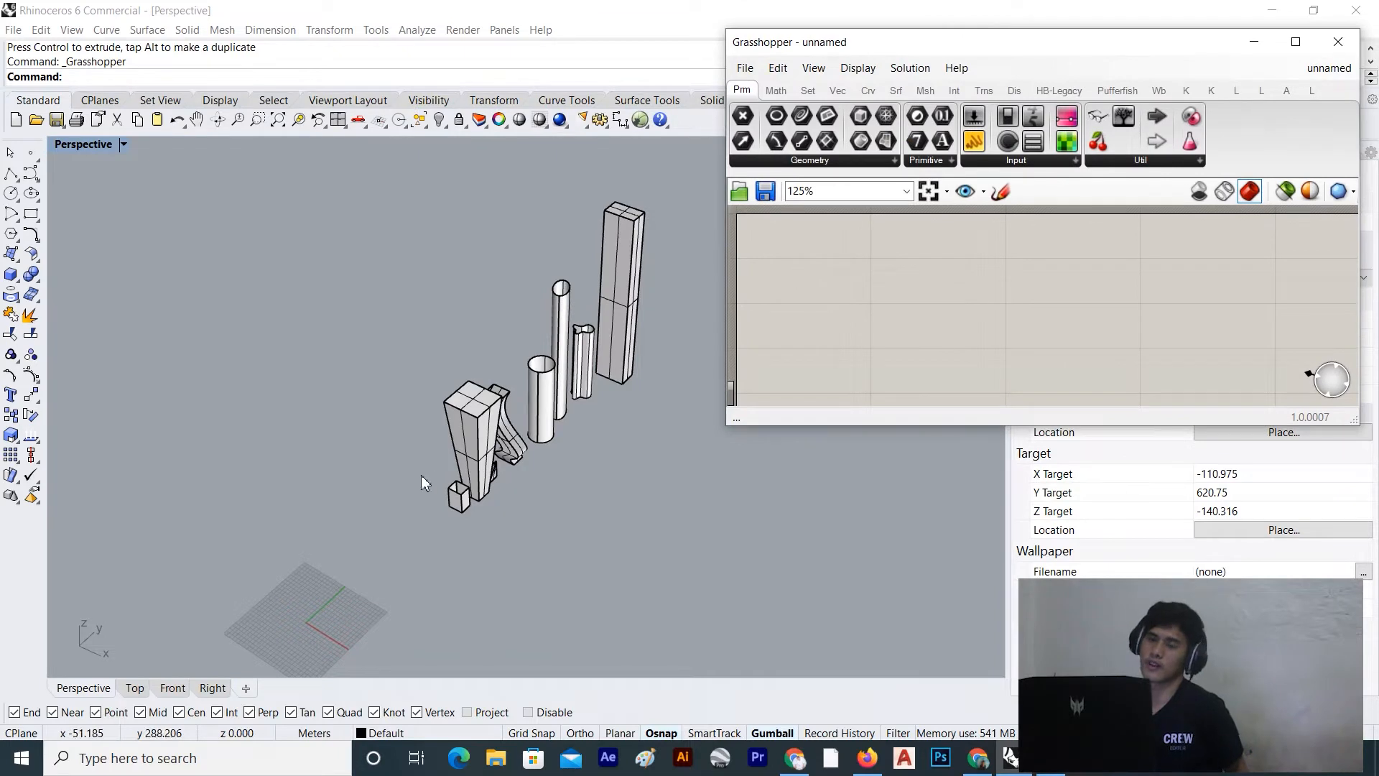
Add an Extrude component to the Grasshopper canvas, leaving free space in front of its inputs
{"action": "scroll", "coordinate": [454, 437], "scroll_direction": "down", "scroll_amount": 5}
{"action": "right_click_drag", "start_coordinate": [451, 431], "coordinate": [469, 547]}
{"action": "scroll", "coordinate": [470, 549], "scroll_direction": "up", "scroll_amount": 8}
{"action": "scroll", "coordinate": [406, 478], "scroll_direction": "down", "scroll_amount": 8}
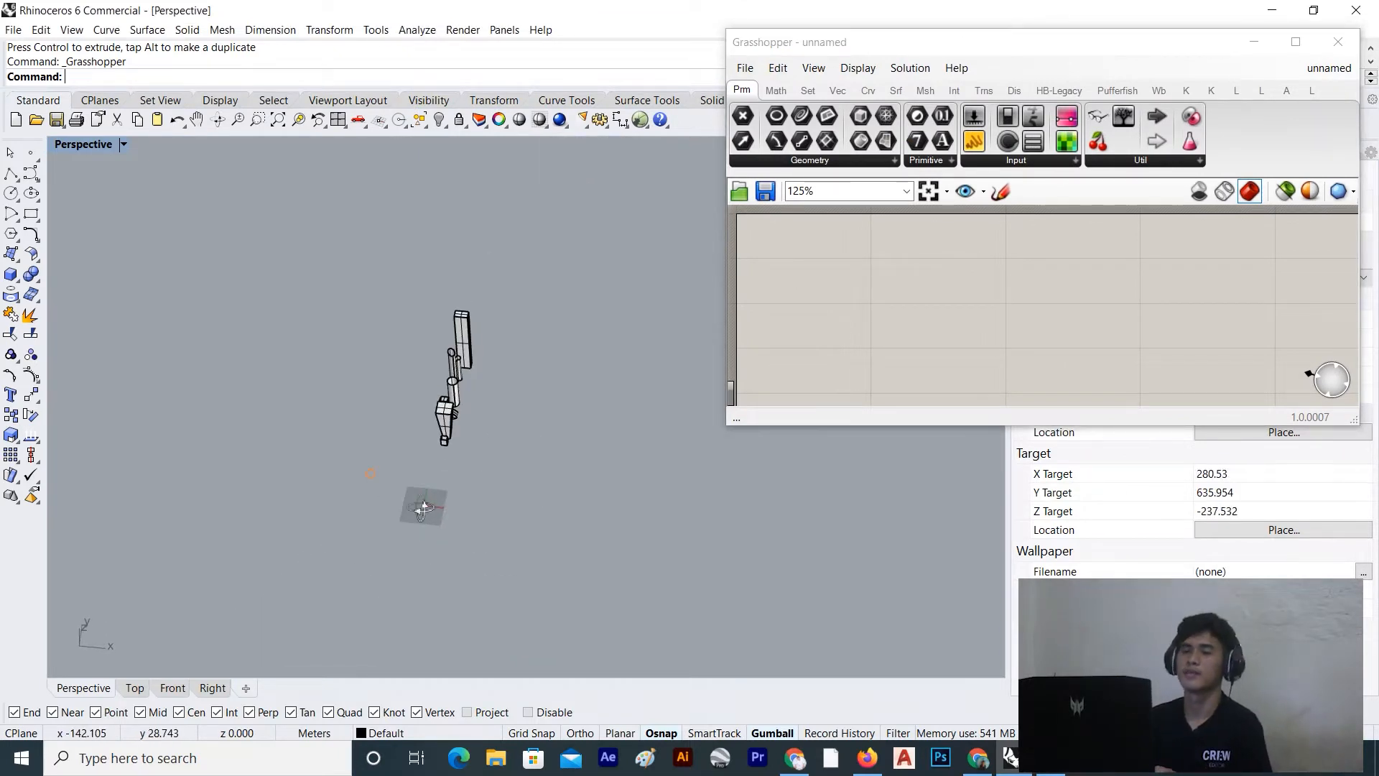
{"action": "right_click_drag", "start_coordinate": [404, 496], "coordinate": [505, 549]}
{"action": "scroll", "coordinate": [504, 549], "scroll_direction": "up", "scroll_amount": 6}
{"action": "scroll", "coordinate": [496, 553], "scroll_direction": "up", "scroll_amount": 5}
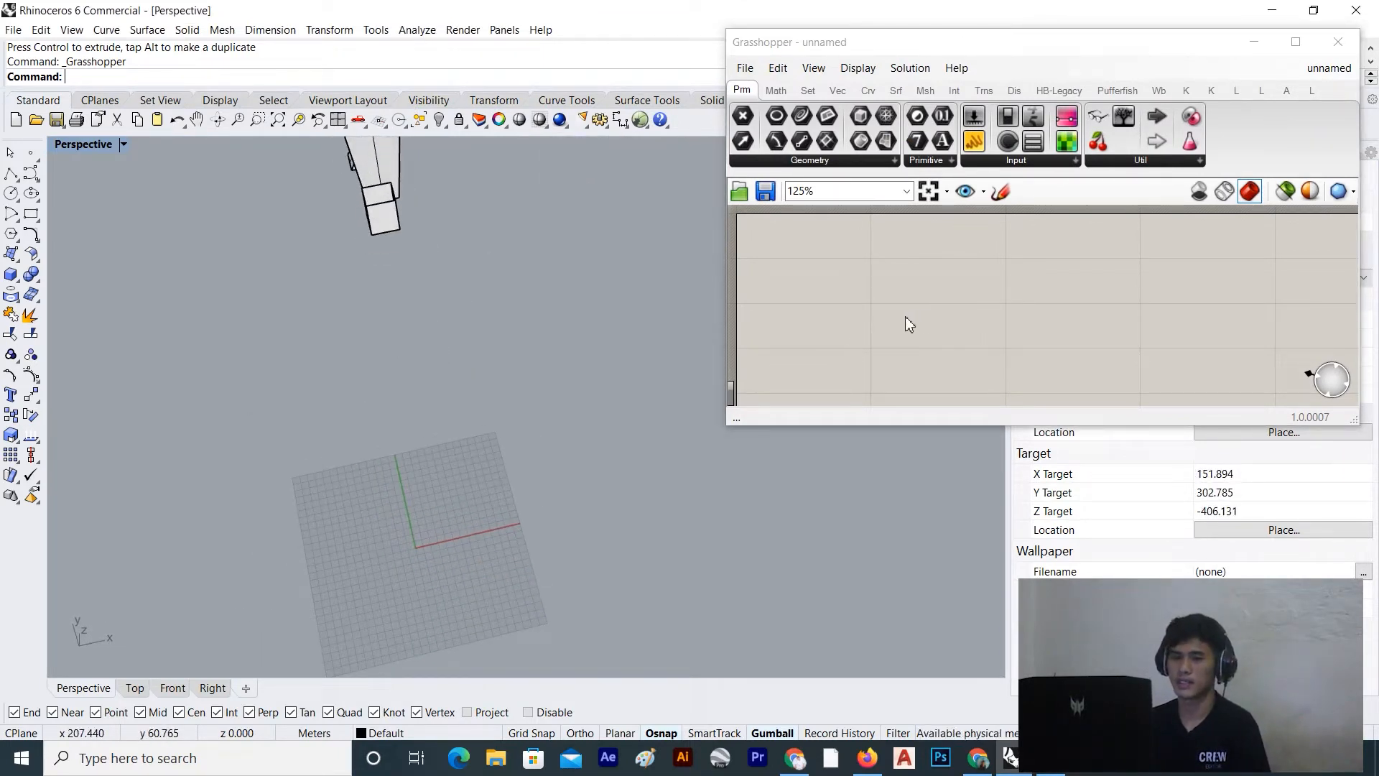
{"action": "double_click", "coordinate": [945, 294]}
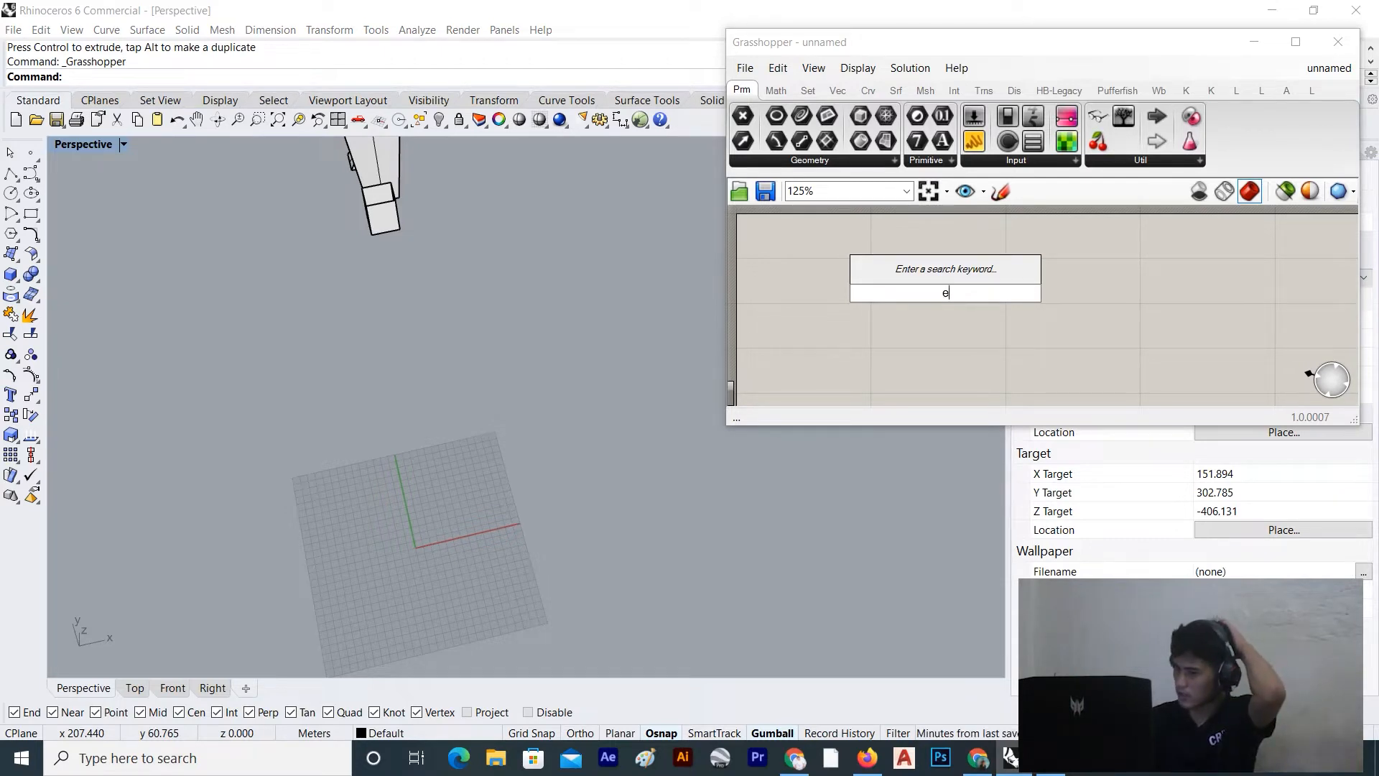
{"action": "type", "text": "extru"}
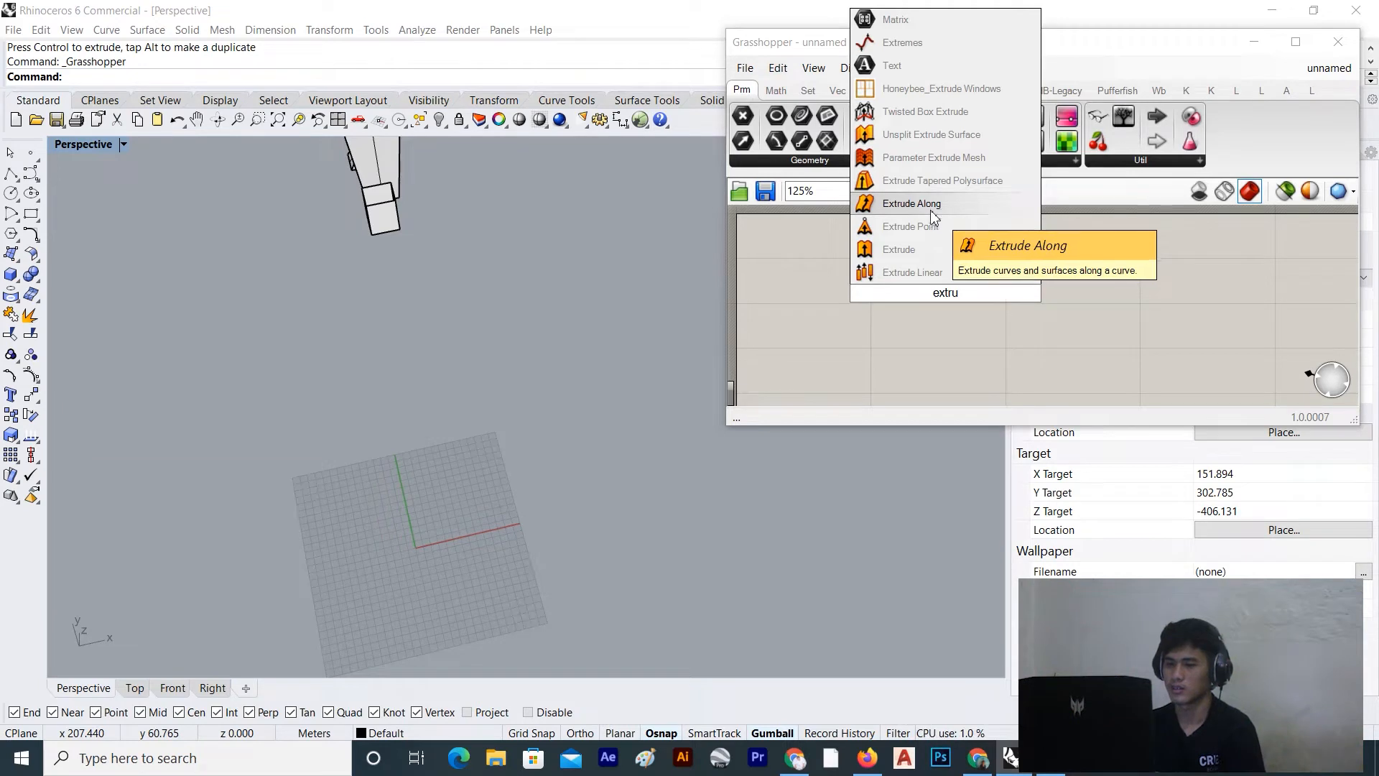
{"action": "left_click", "coordinate": [925, 250]}
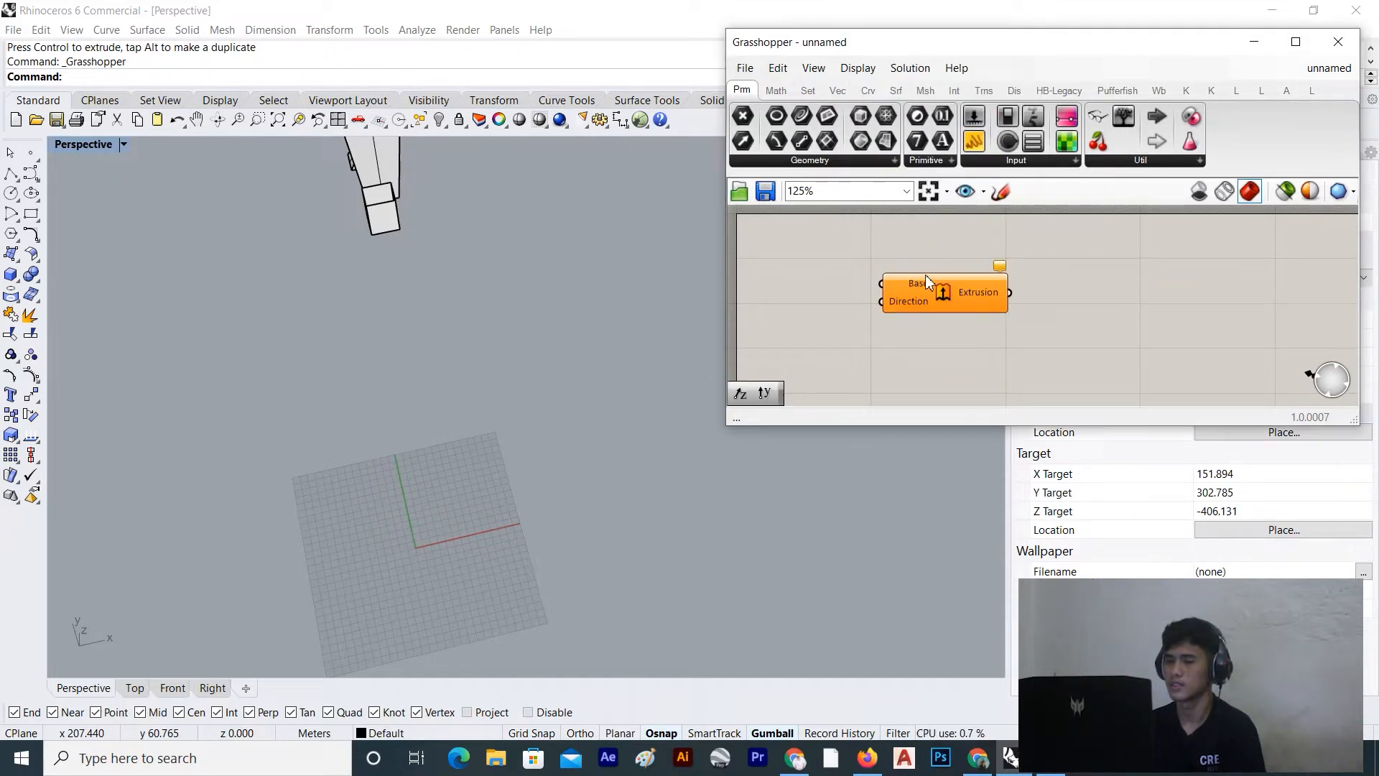
{"action": "left_click_drag", "start_coordinate": [930, 286], "coordinate": [1112, 321]}
Examine the Extrude component and its Base and Direction inputs
{"action": "scroll", "coordinate": [1114, 333], "scroll_direction": "up", "scroll_amount": 3}
{"action": "scroll", "coordinate": [1115, 332], "scroll_direction": "down", "scroll_amount": 3}
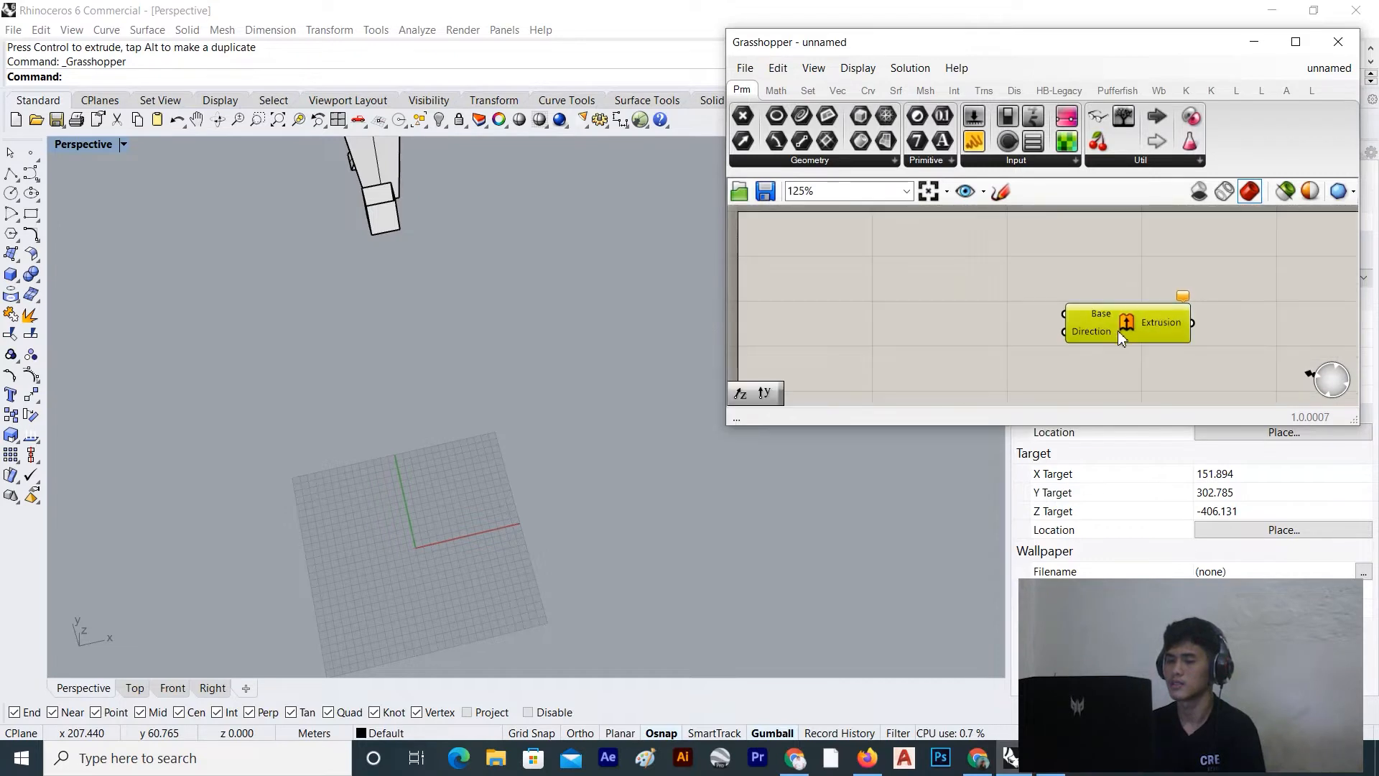
{"action": "right_click_drag", "start_coordinate": [1117, 330], "coordinate": [1042, 308]}
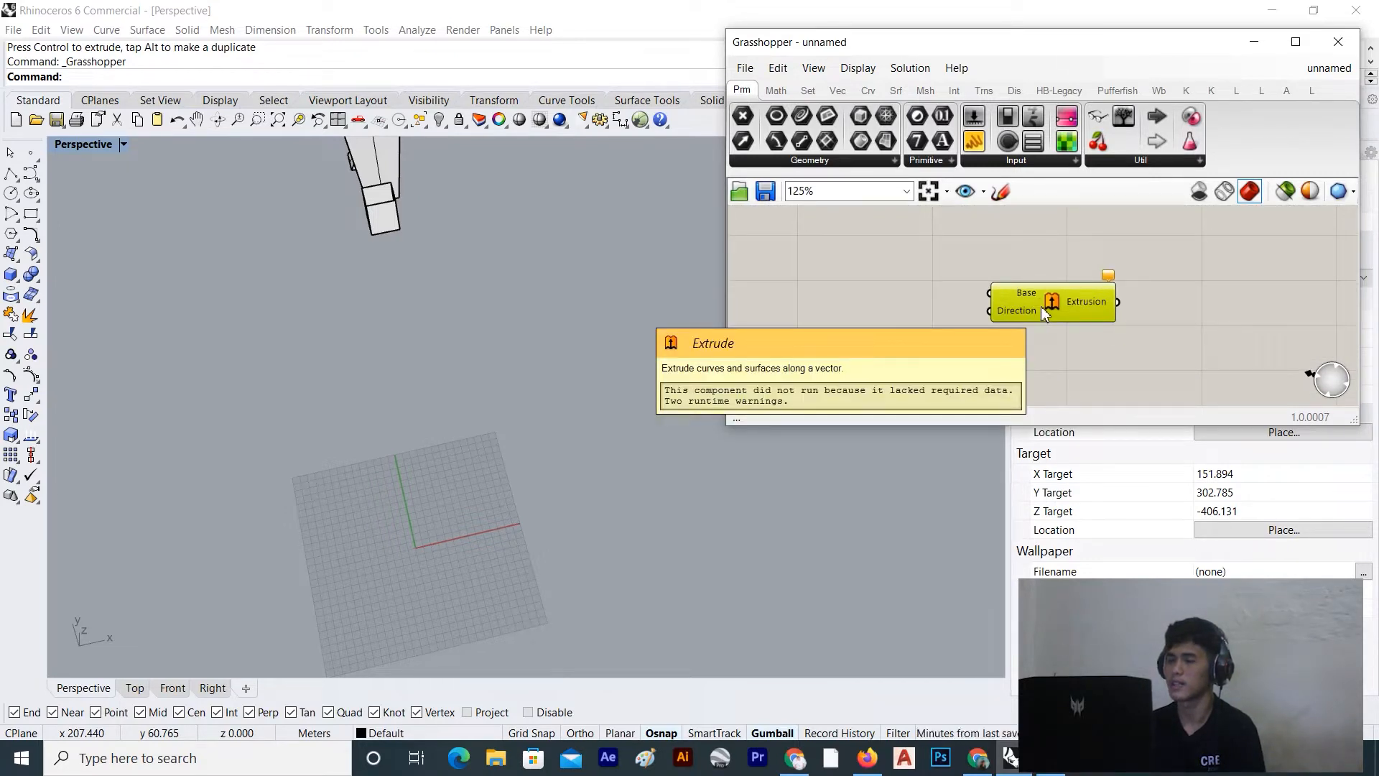
{"action": "scroll", "coordinate": [1040, 306], "scroll_direction": "up", "scroll_amount": 2}
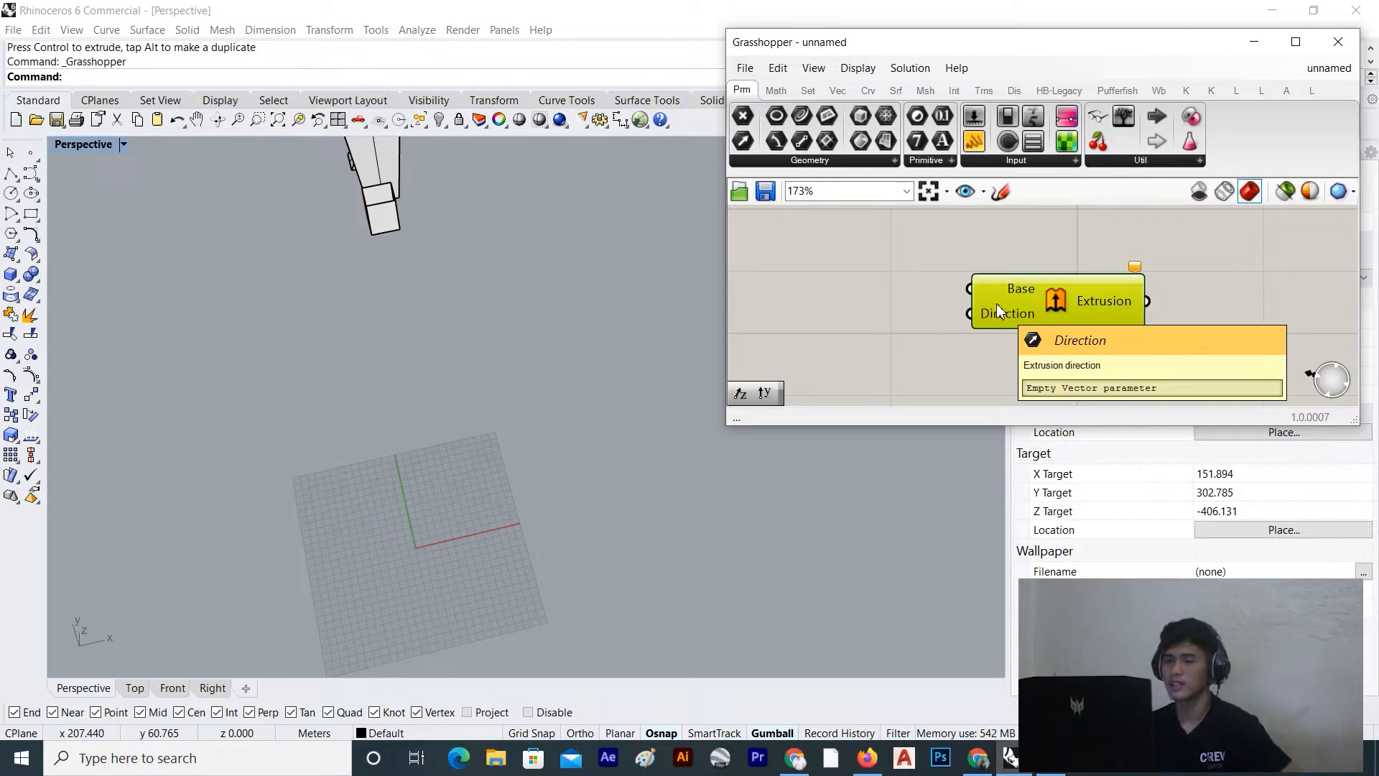
{"action": "scroll", "coordinate": [997, 303], "scroll_direction": "down", "scroll_amount": 3}
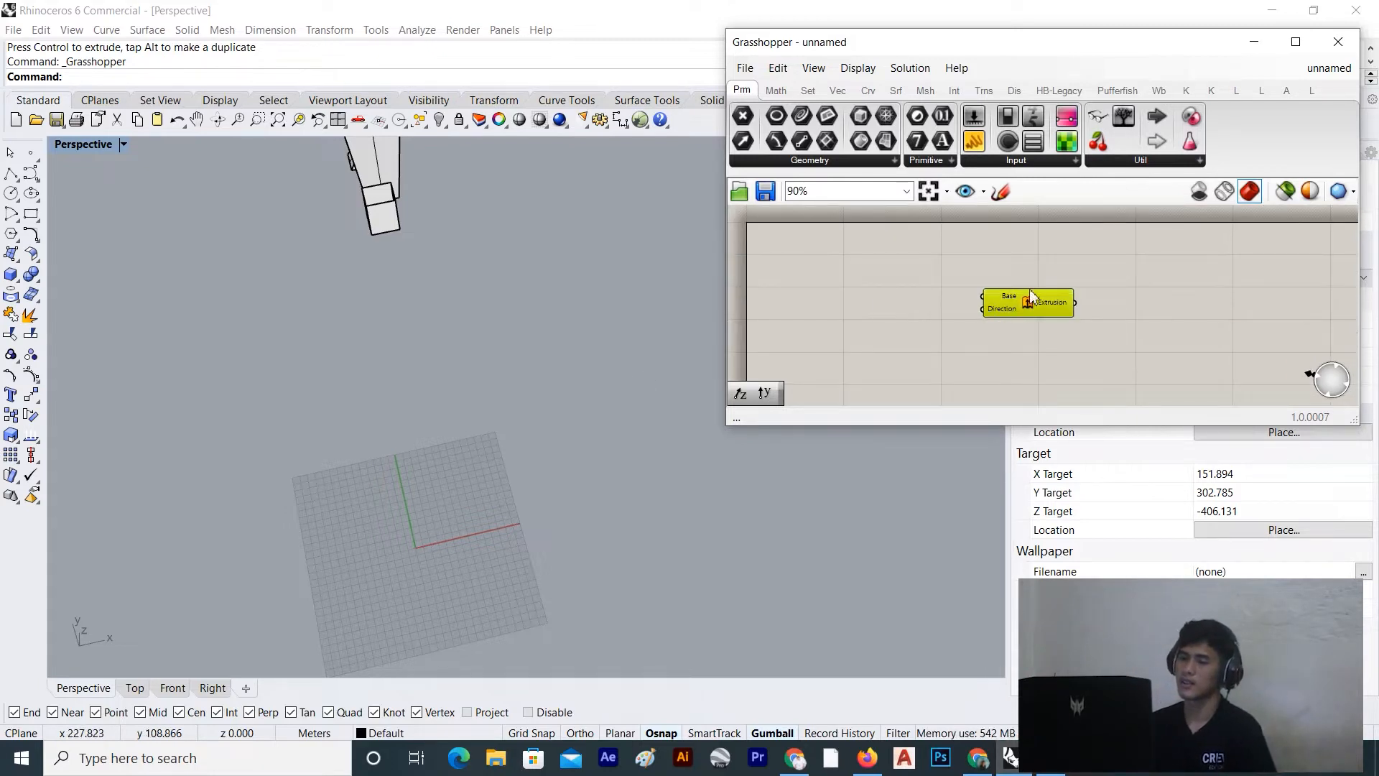
{"action": "scroll", "coordinate": [1055, 315], "scroll_direction": "up", "scroll_amount": 1}
{"action": "left_click_drag", "start_coordinate": [1015, 302], "coordinate": [985, 327]}
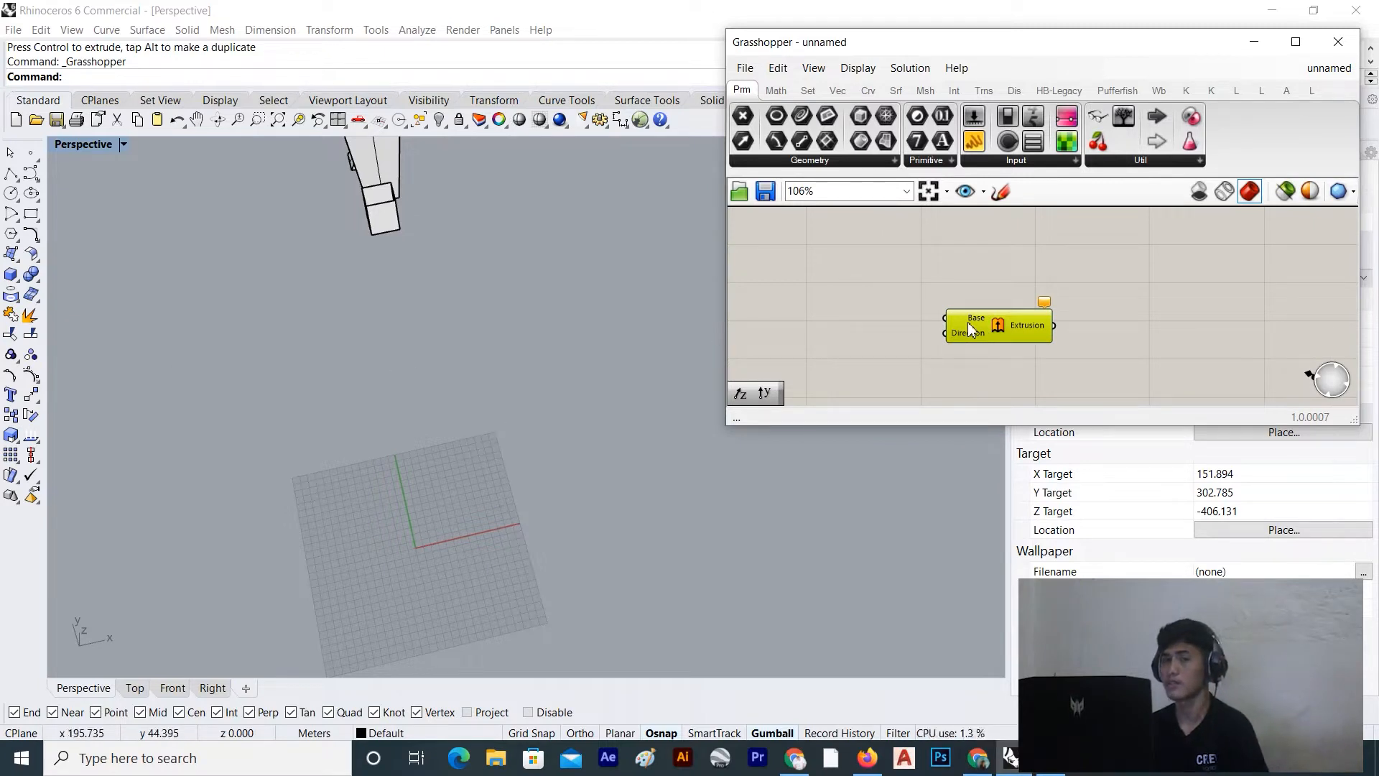
{"action": "scroll", "coordinate": [967, 322], "scroll_direction": "up", "scroll_amount": 2}
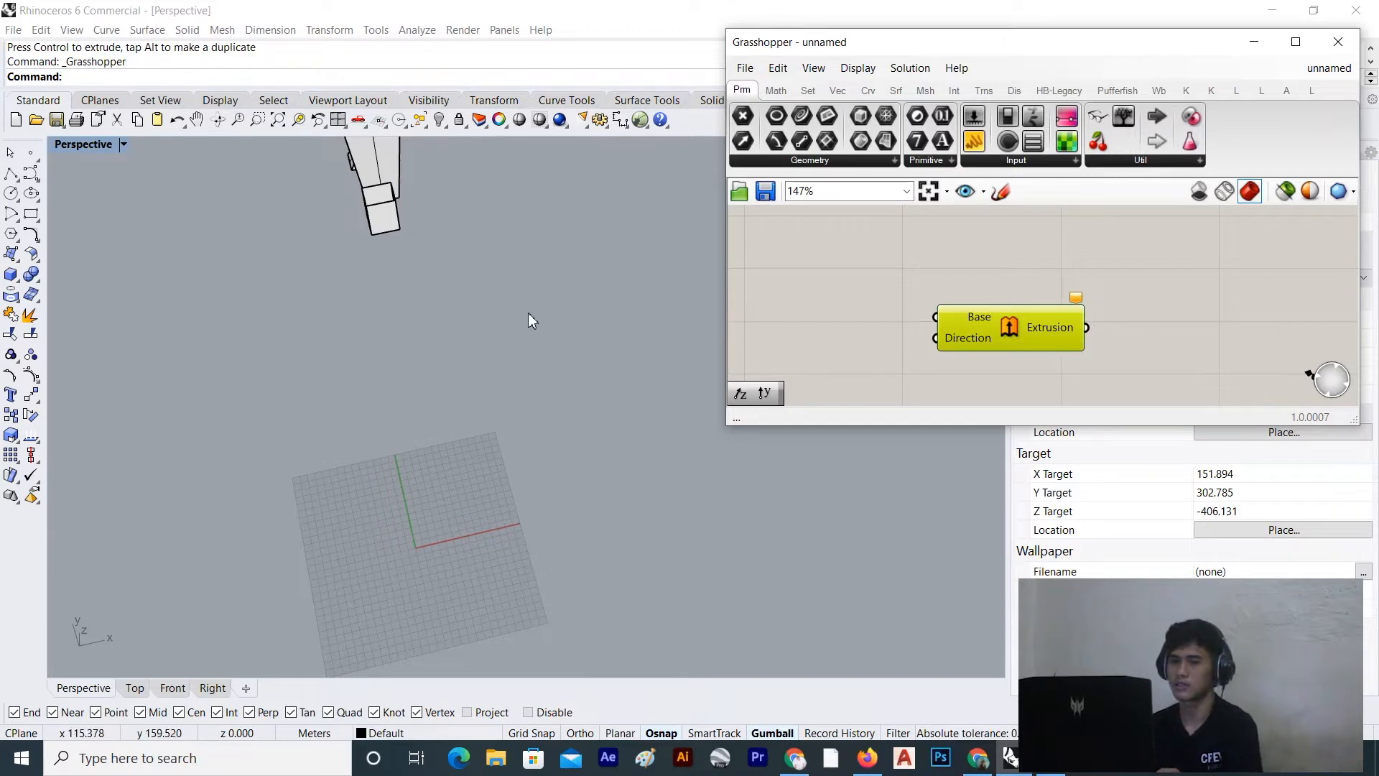
Draw a small rectangle on the empty ground grid, starting at about X 12, Y 28 and ending closer to the X axis
{"action": "left_click", "coordinate": [31, 214]}
{"action": "scroll", "coordinate": [447, 551], "scroll_direction": "up", "scroll_amount": 2}
{"action": "scroll", "coordinate": [277, 420], "scroll_direction": "up", "scroll_amount": 3}
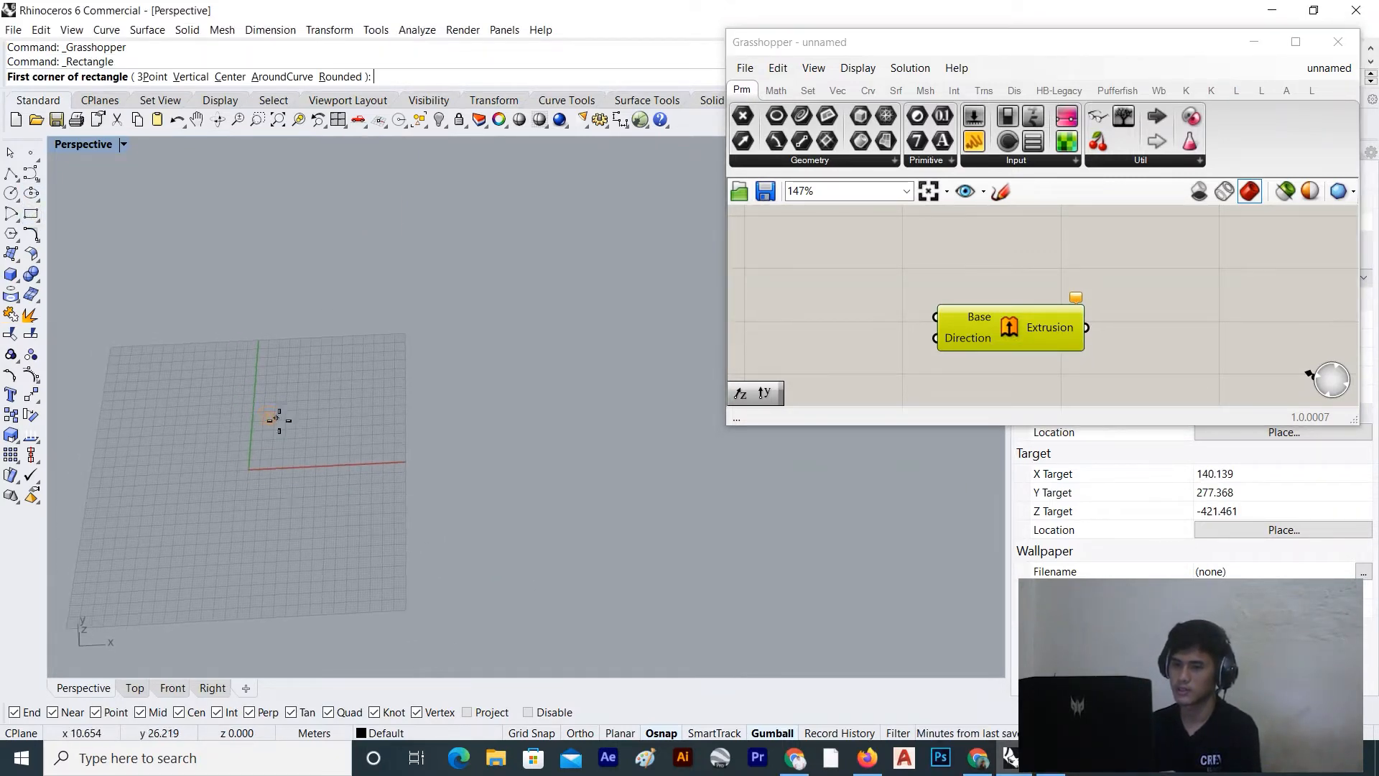
{"action": "scroll", "coordinate": [294, 437], "scroll_direction": "down", "scroll_amount": 4}
{"action": "scroll", "coordinate": [309, 460], "scroll_direction": "up", "scroll_amount": 2}
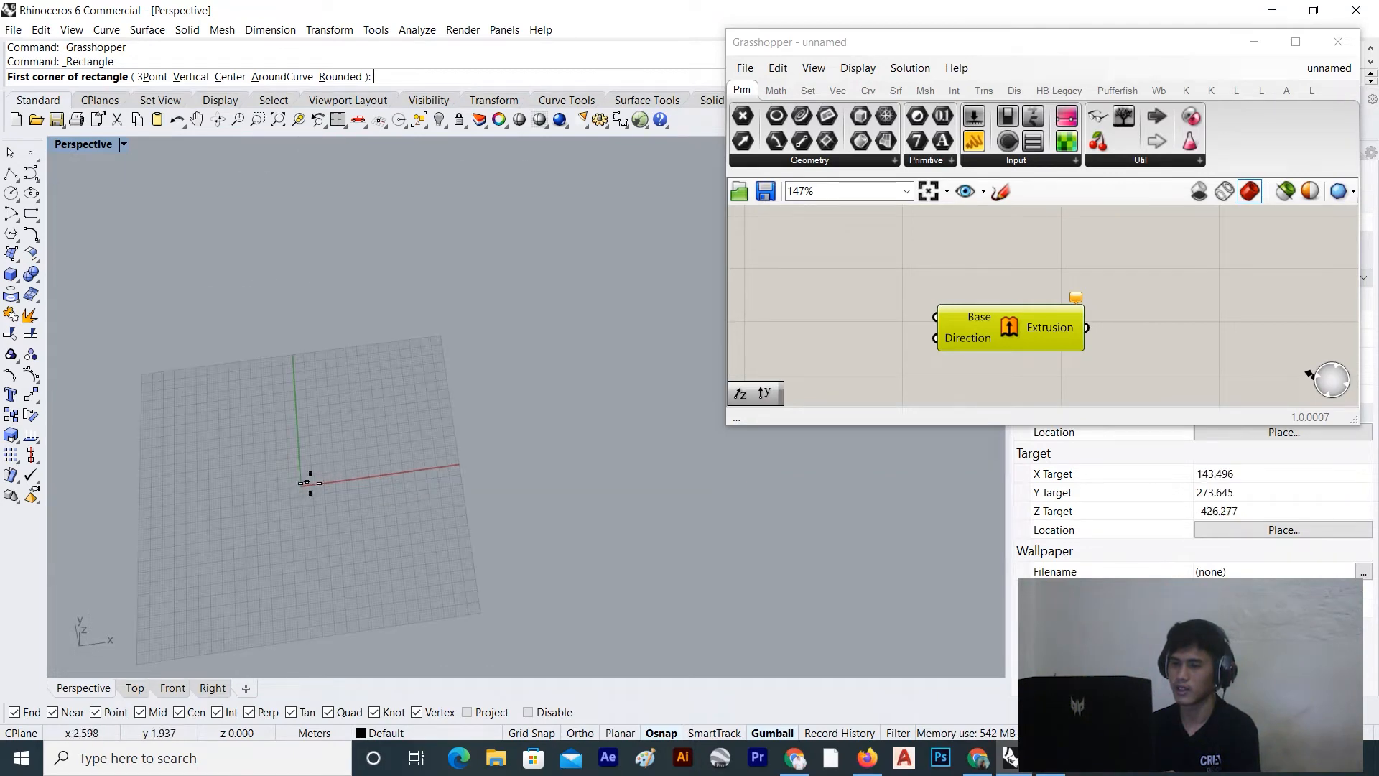
{"action": "left_click", "coordinate": [325, 411]}
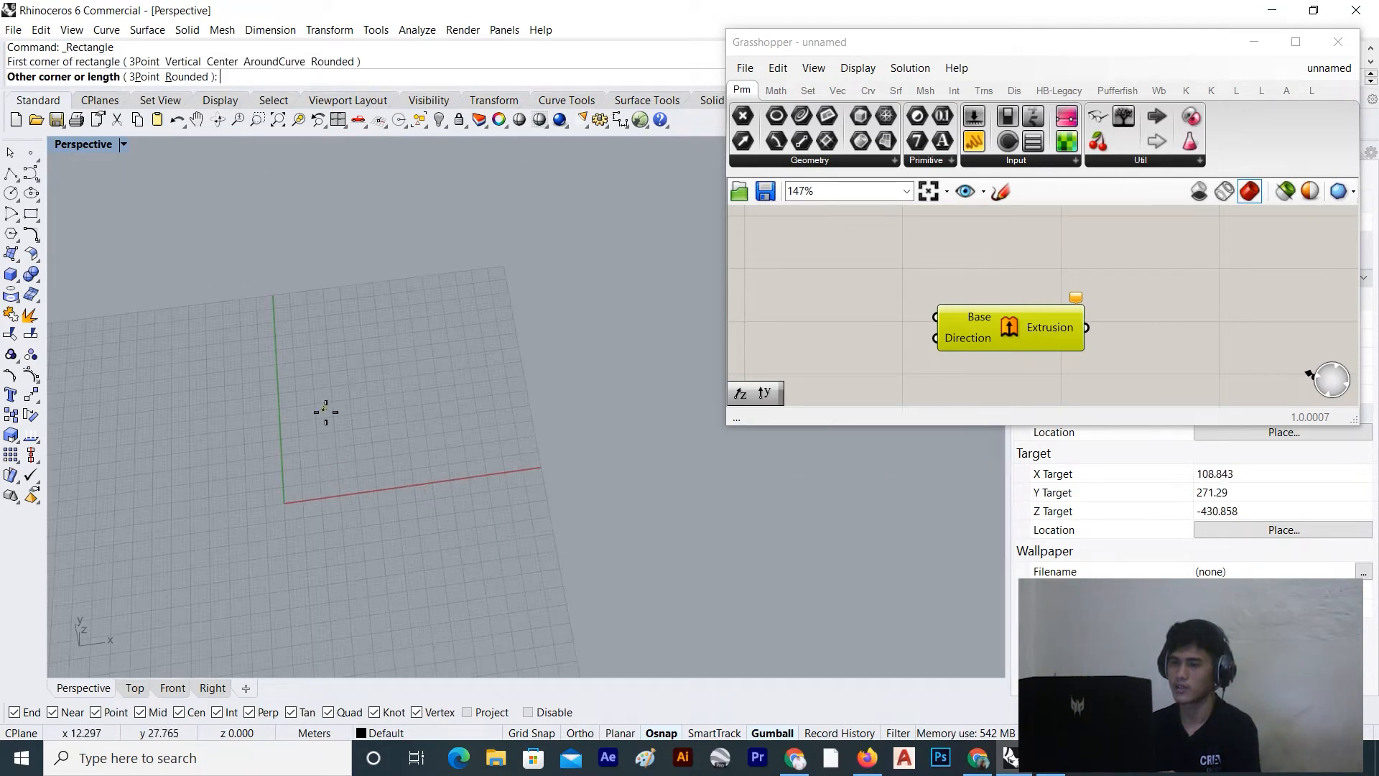
{"action": "left_click", "coordinate": [400, 457]}
Shift the Extrude component farther along the canvas to make more room in front of its inputs
{"action": "scroll", "coordinate": [937, 298], "scroll_direction": "down", "scroll_amount": 3}
{"action": "left_click_drag", "start_coordinate": [972, 317], "coordinate": [1107, 329]}
{"action": "scroll", "coordinate": [941, 329], "scroll_direction": "up", "scroll_amount": 1}
{"action": "right_click_drag", "start_coordinate": [924, 349], "coordinate": [911, 284]}
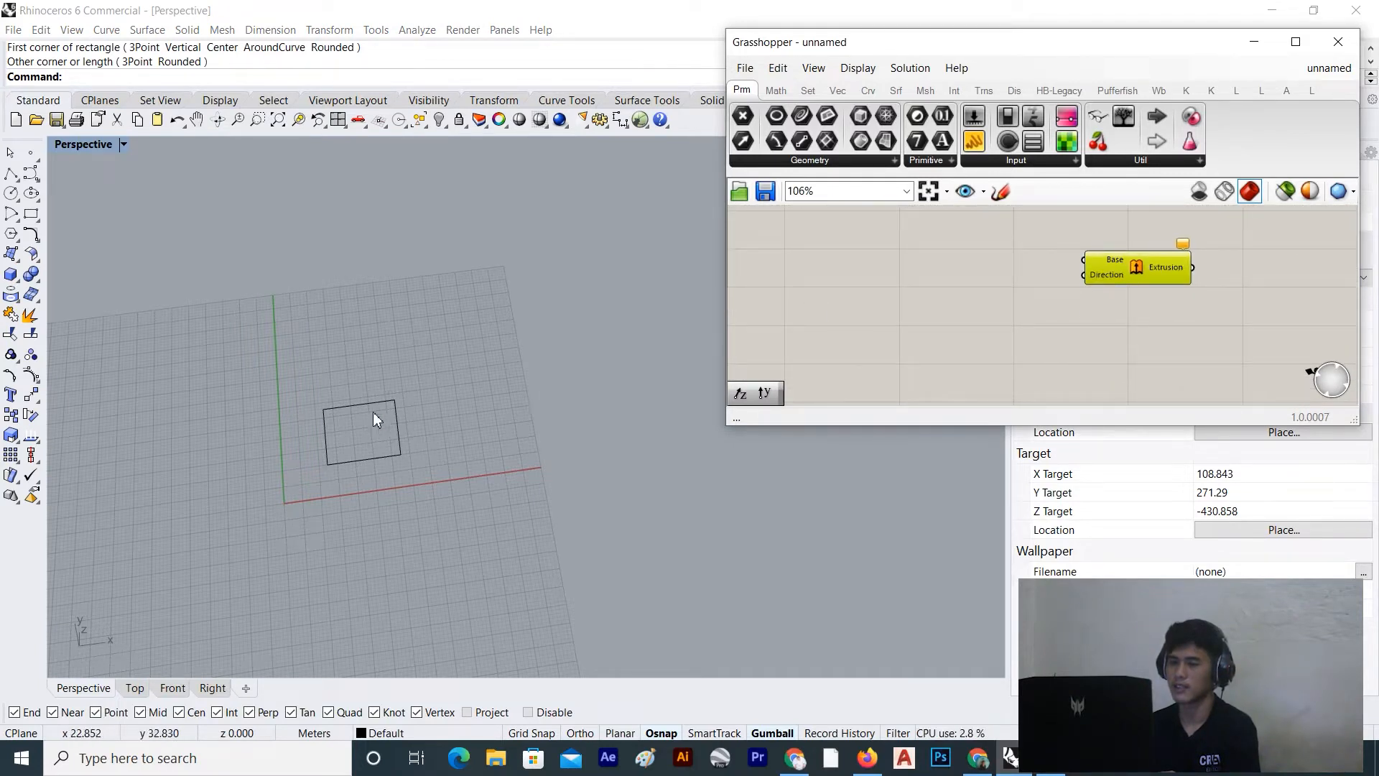
{"action": "left_click", "coordinate": [397, 416]}
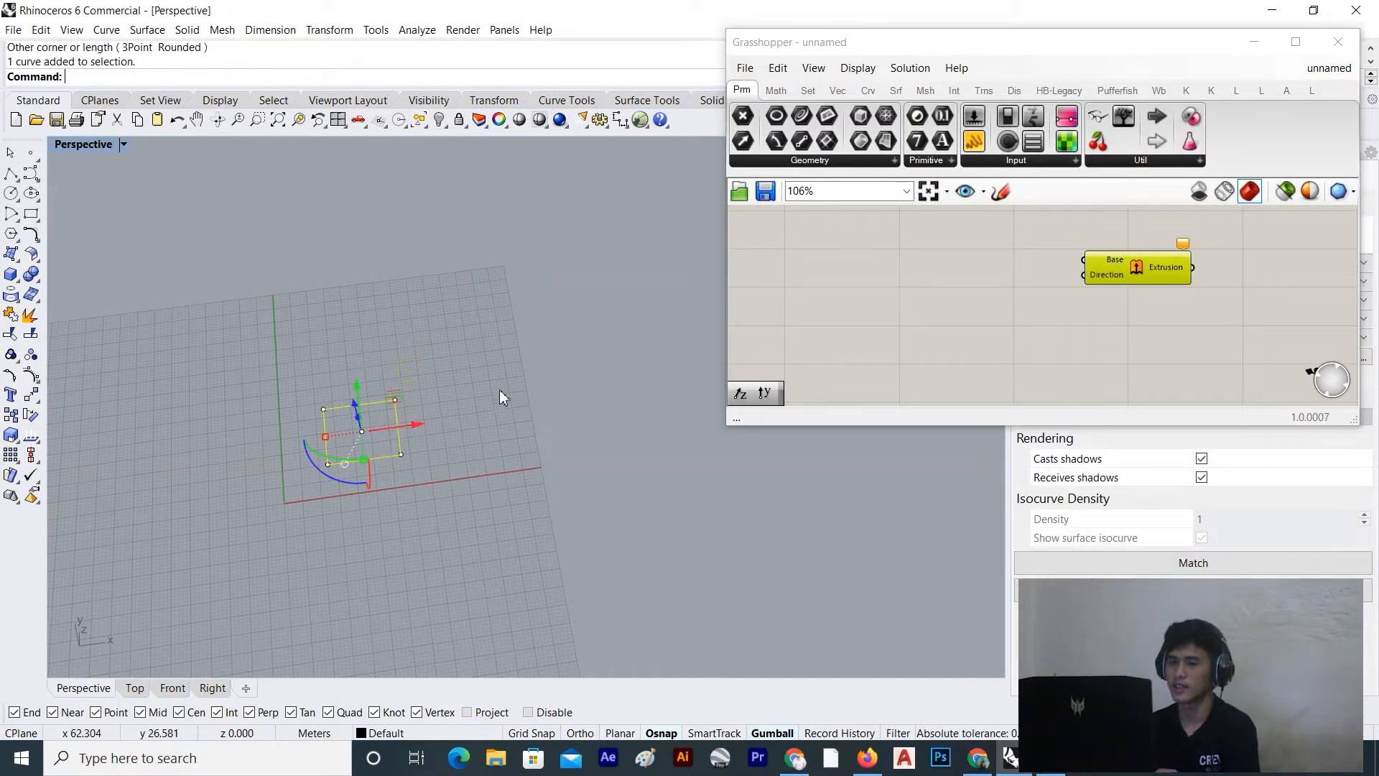
{"action": "left_click", "coordinate": [498, 390]}
Add a Curve parameter to the canvas in front of the Extrude component
{"action": "scroll", "coordinate": [1028, 303], "scroll_direction": "down", "scroll_amount": 3}
{"action": "right_click_drag", "start_coordinate": [991, 297], "coordinate": [981, 321]}
{"action": "scroll", "coordinate": [953, 312], "scroll_direction": "up", "scroll_amount": 4}
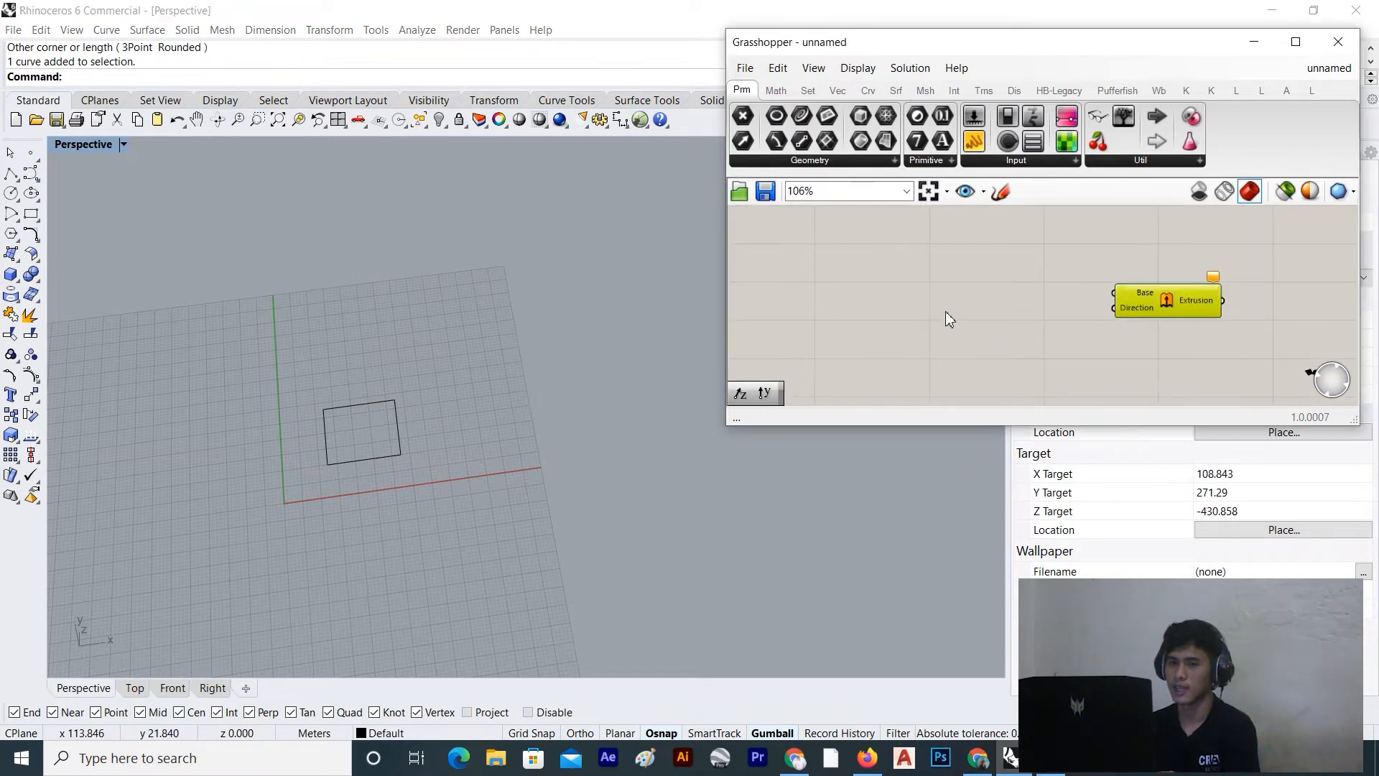
{"action": "left_click", "coordinate": [944, 311]}
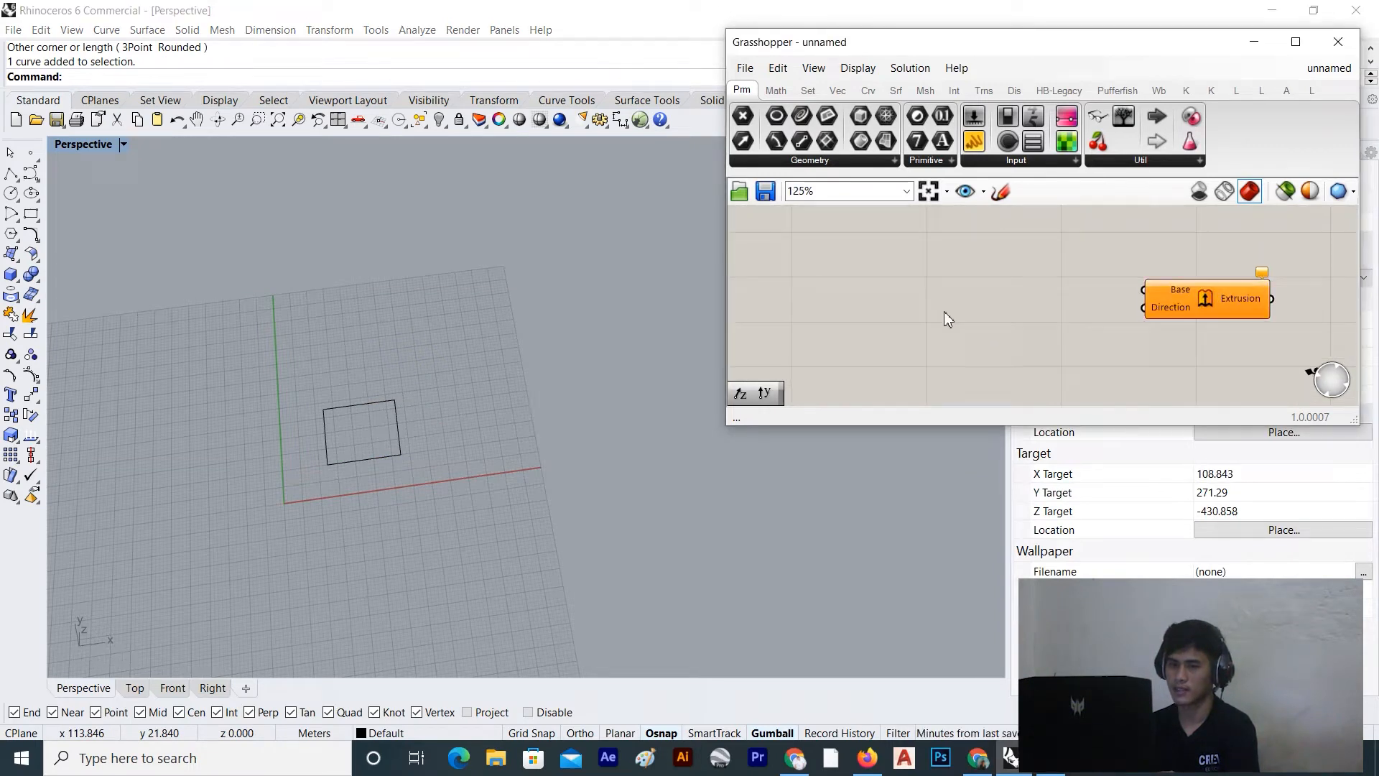
{"action": "double_click", "coordinate": [902, 299]}
{"action": "type", "text": "cur"}
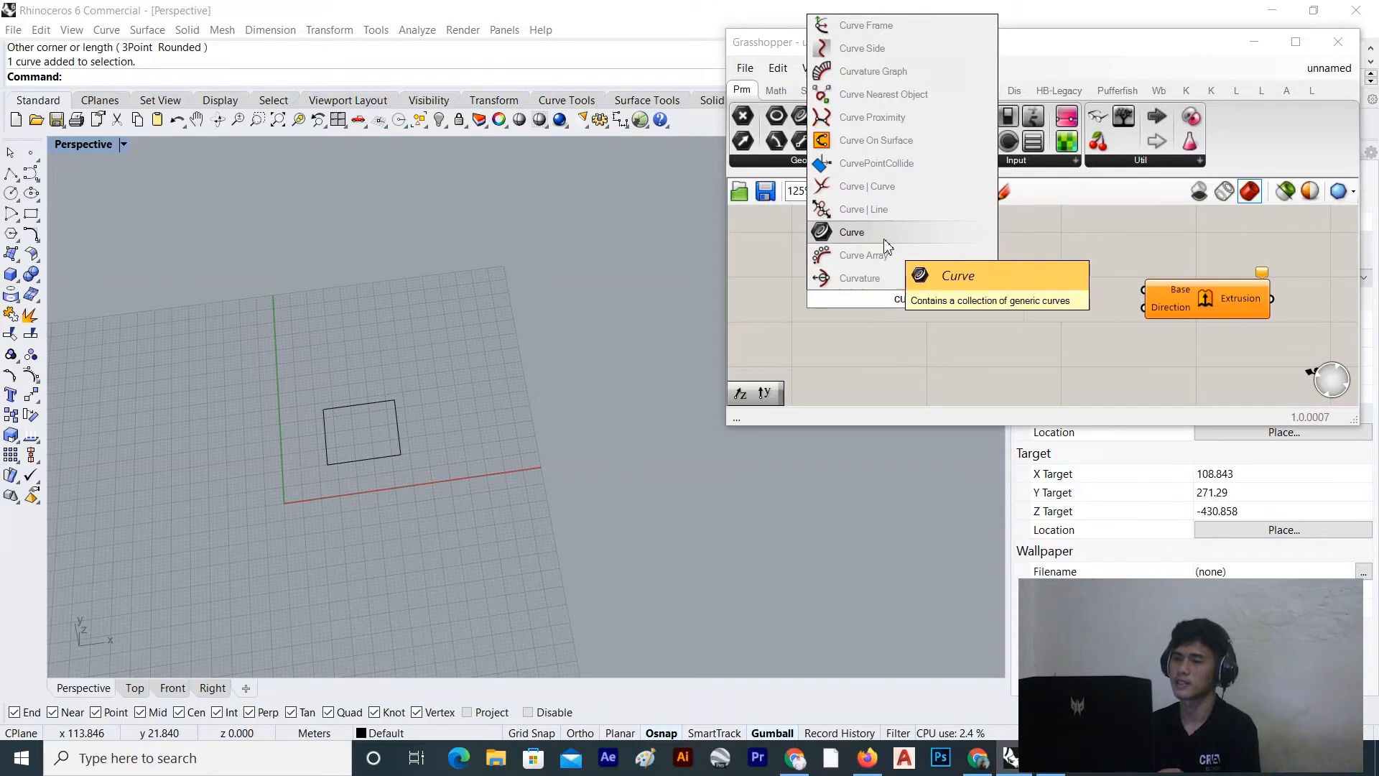
{"action": "left_click", "coordinate": [873, 239]}
Set the drawn rectangle on the ground grid as the single referenced curve of the Curve parameter
{"action": "scroll", "coordinate": [893, 320], "scroll_direction": "up", "scroll_amount": 4}
{"action": "right_click", "coordinate": [932, 275]}
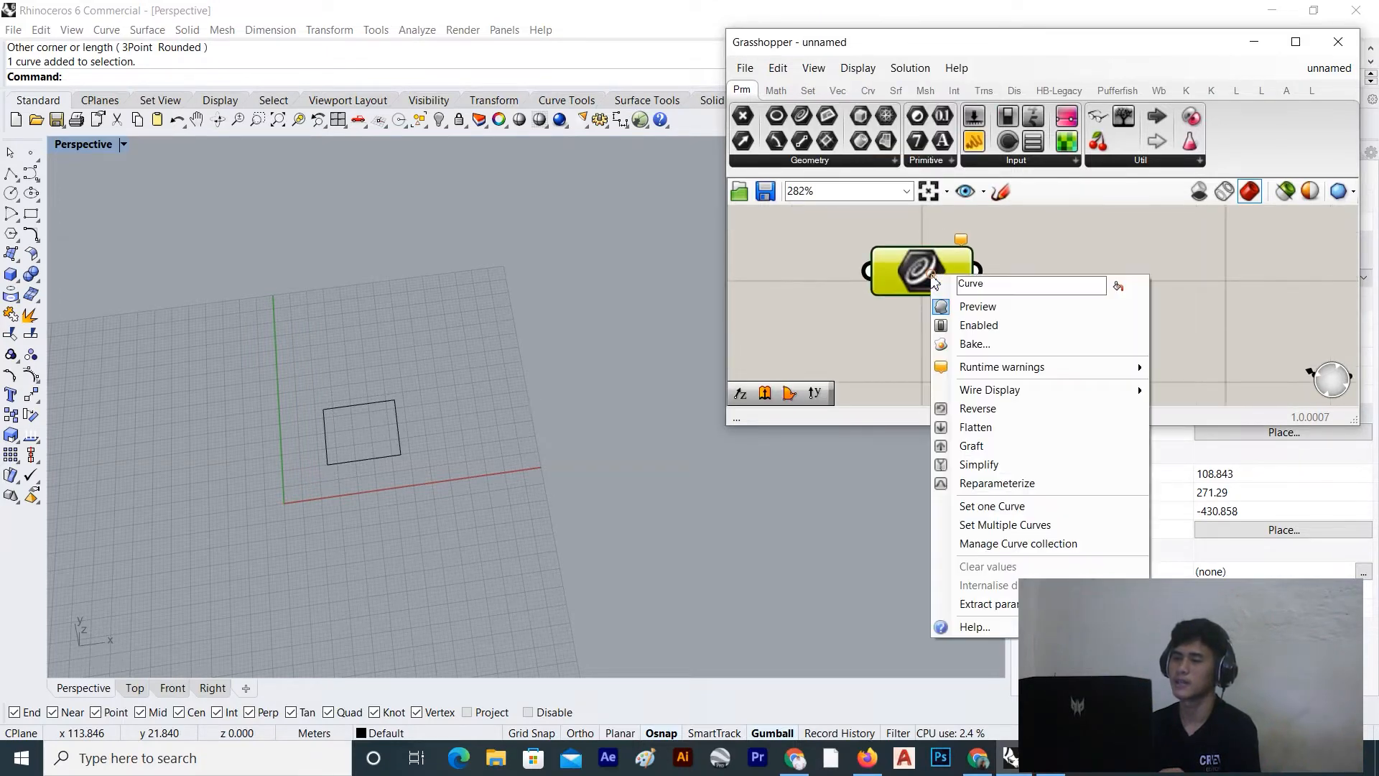
{"action": "left_click", "coordinate": [1037, 506]}
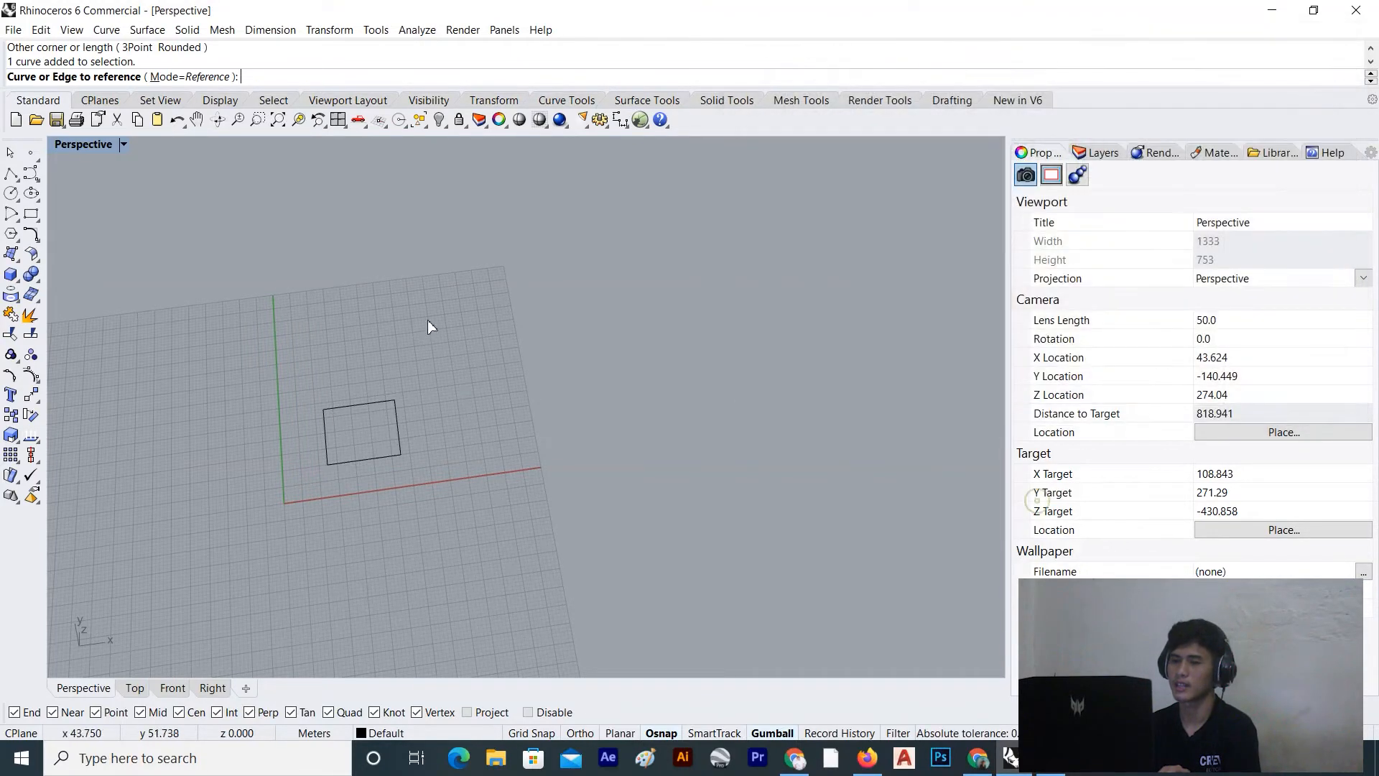
{"action": "left_click", "coordinate": [394, 404]}
Connect the Curve parameter's output to the Base input of the Extrude component
{"action": "scroll", "coordinate": [970, 334], "scroll_direction": "down", "scroll_amount": 5}
{"action": "right_click_drag", "start_coordinate": [986, 343], "coordinate": [812, 331]}
{"action": "left_click_drag", "start_coordinate": [1017, 324], "coordinate": [885, 328]}
{"action": "scroll", "coordinate": [807, 314], "scroll_direction": "up", "scroll_amount": 3}
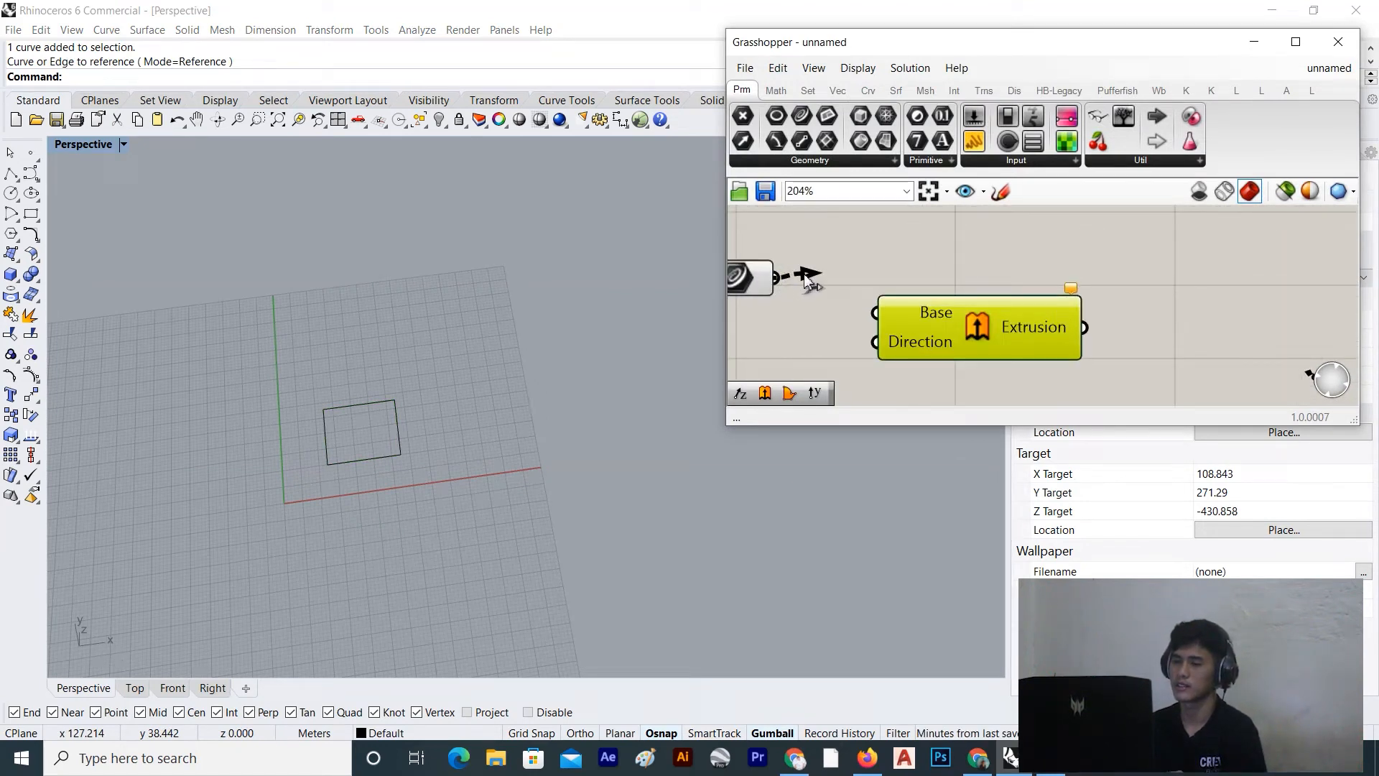
{"action": "left_click_drag", "start_coordinate": [790, 277], "coordinate": [1058, 320]}
{"action": "scroll", "coordinate": [1006, 297], "scroll_direction": "down", "scroll_amount": 3}
{"action": "scroll", "coordinate": [1070, 283], "scroll_direction": "up", "scroll_amount": 1}
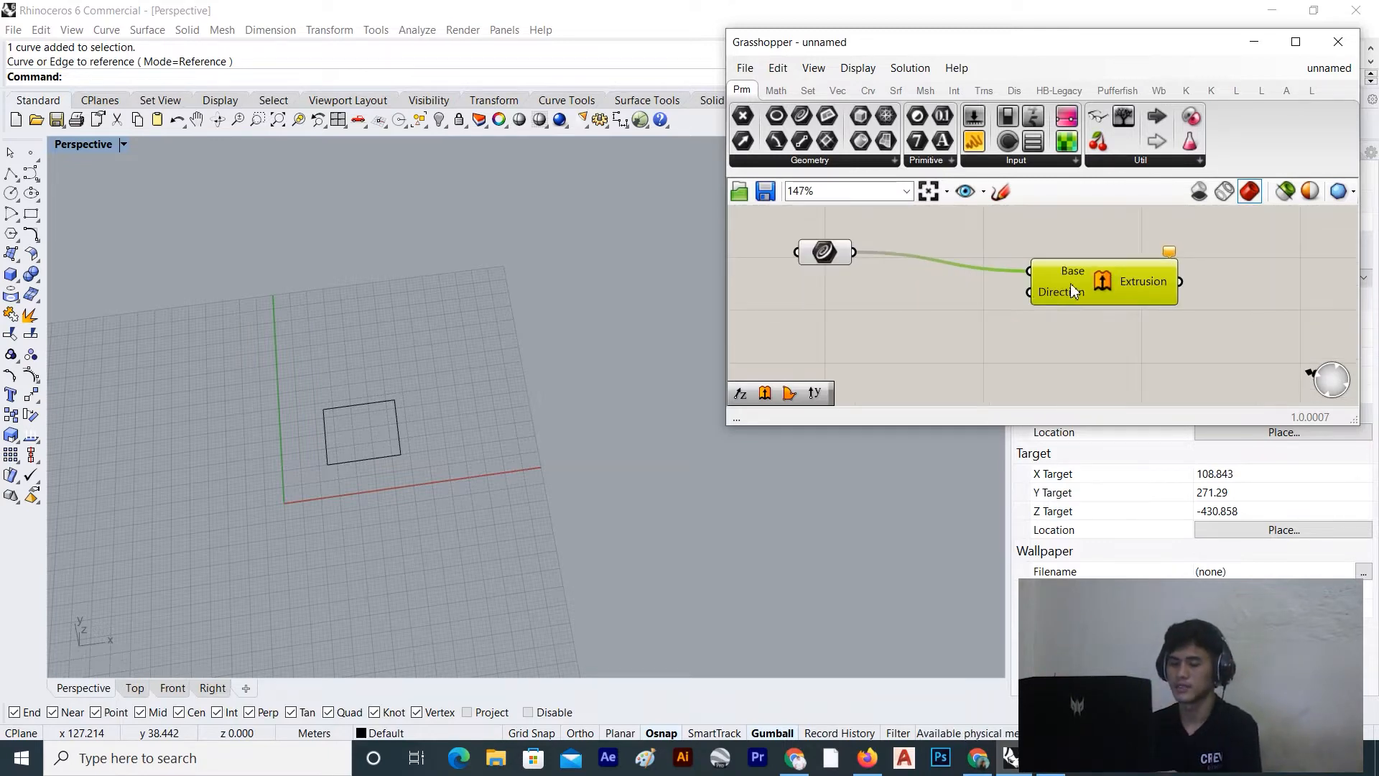
Move the Curve parameter closer to the Extrude component
{"action": "left_click", "coordinate": [852, 296]}
{"action": "left_click_drag", "start_coordinate": [826, 253], "coordinate": [863, 263]}
{"action": "scroll", "coordinate": [478, 387], "scroll_direction": "down", "scroll_amount": 6}
{"action": "scroll", "coordinate": [442, 302], "scroll_direction": "up", "scroll_amount": 8}
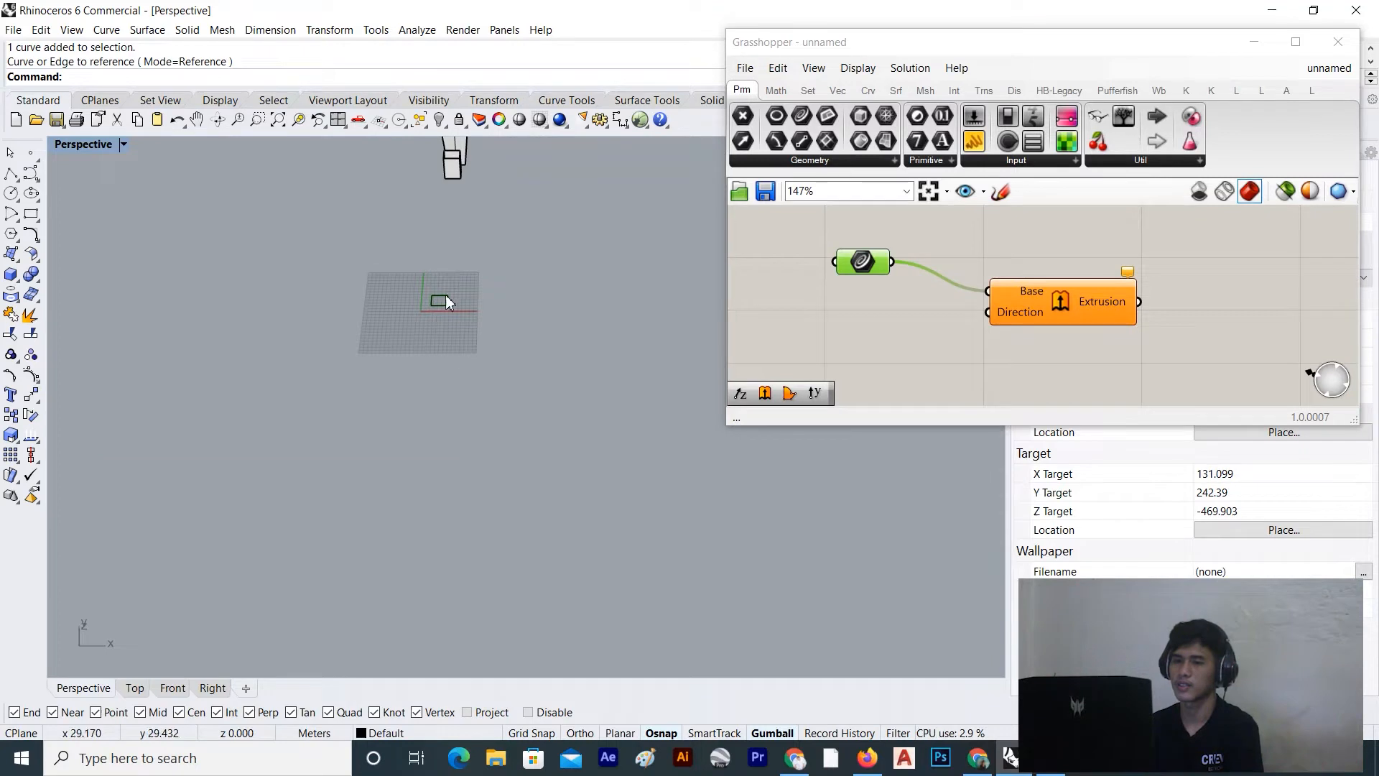
{"action": "scroll", "coordinate": [937, 323], "scroll_direction": "down", "scroll_amount": 3}
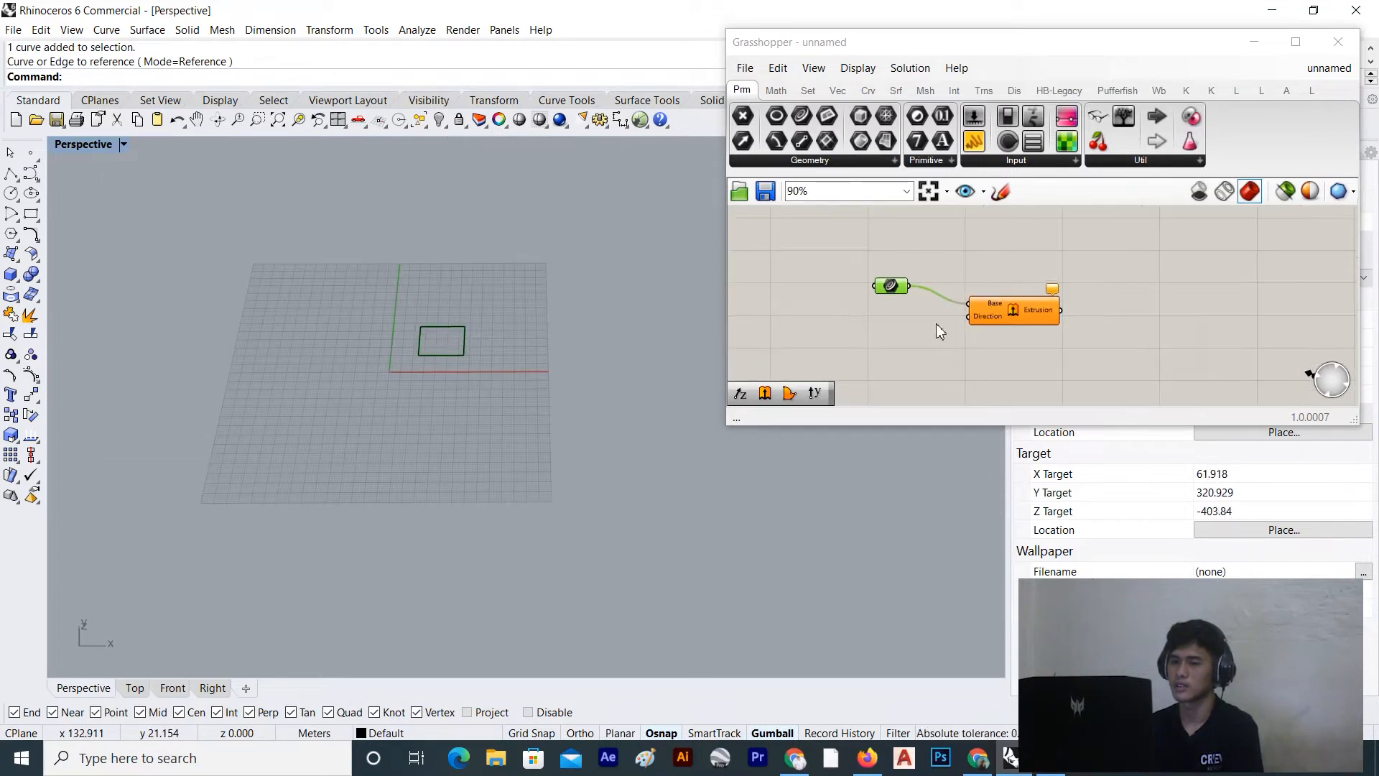
Add a Unit Z component below the Curve parameter and connect its Unit vector output to the Extrude component's Direction input
{"action": "scroll", "coordinate": [955, 313], "scroll_direction": "up", "scroll_amount": 2}
{"action": "left_click", "coordinate": [950, 320]}
{"action": "double_click", "coordinate": [950, 320]}
{"action": "type", "text": "unit z"}
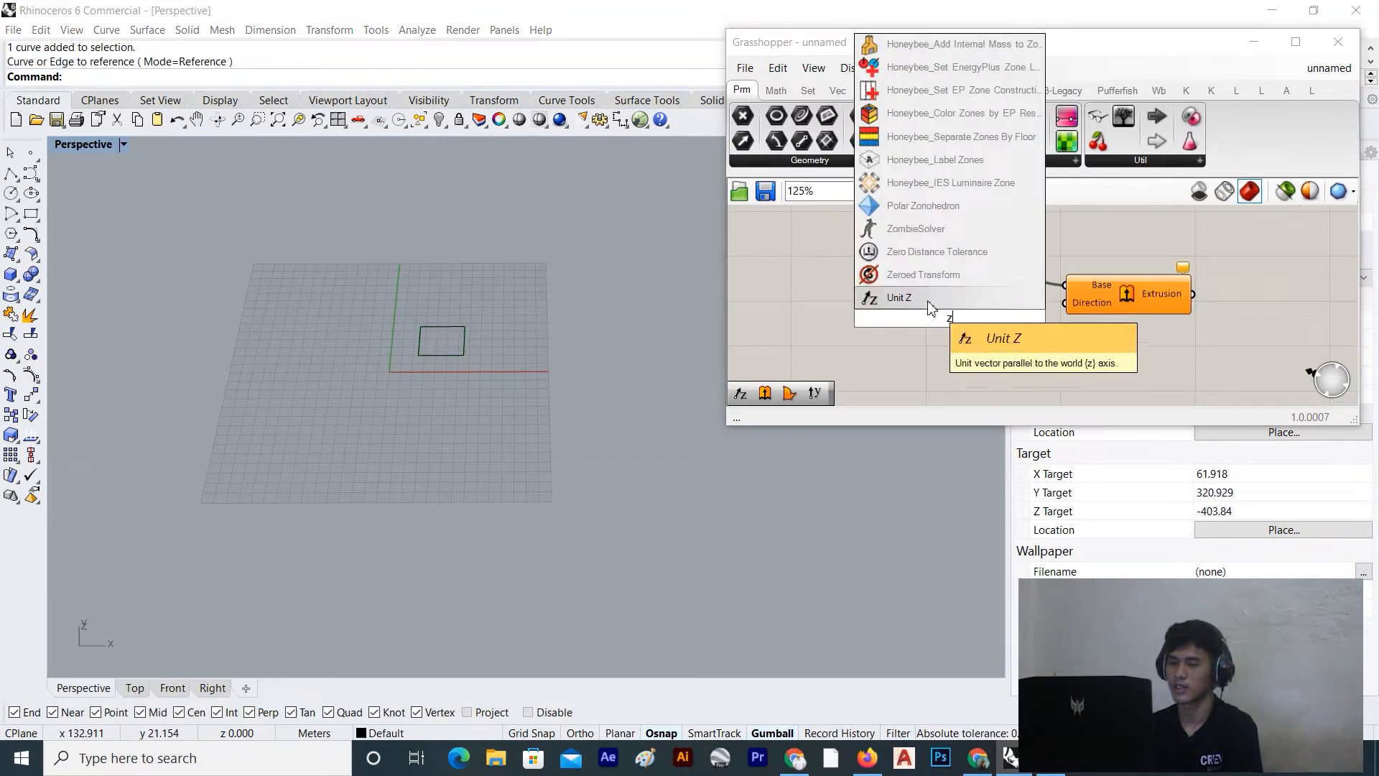
{"action": "key", "text": "Return"}
{"action": "scroll", "coordinate": [1023, 325], "scroll_direction": "up", "scroll_amount": 1}
{"action": "left_click_drag", "start_coordinate": [1015, 319], "coordinate": [1077, 301]}
{"action": "left_click_drag", "start_coordinate": [954, 317], "coordinate": [982, 313]}
Examine the thin extruded walls of the rectangle in the Perspective viewport
{"action": "scroll", "coordinate": [590, 329], "scroll_direction": "up", "scroll_amount": 5}
{"action": "scroll", "coordinate": [242, 386], "scroll_direction": "down", "scroll_amount": 5}
{"action": "scroll", "coordinate": [192, 334], "scroll_direction": "up", "scroll_amount": 8}
{"action": "scroll", "coordinate": [305, 327], "scroll_direction": "down", "scroll_amount": 5}
{"action": "scroll", "coordinate": [309, 328], "scroll_direction": "up", "scroll_amount": 5}
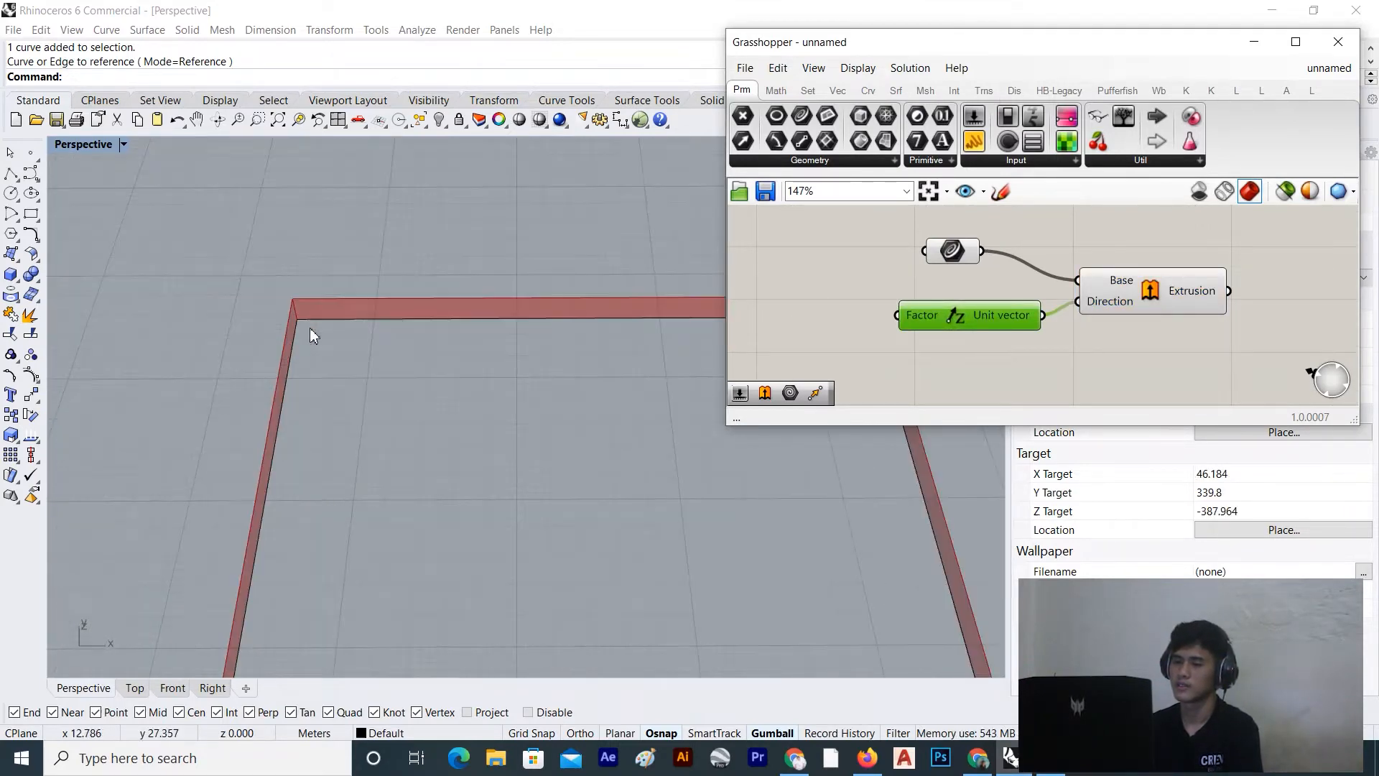
{"action": "scroll", "coordinate": [174, 334], "scroll_direction": "down", "scroll_amount": 5}
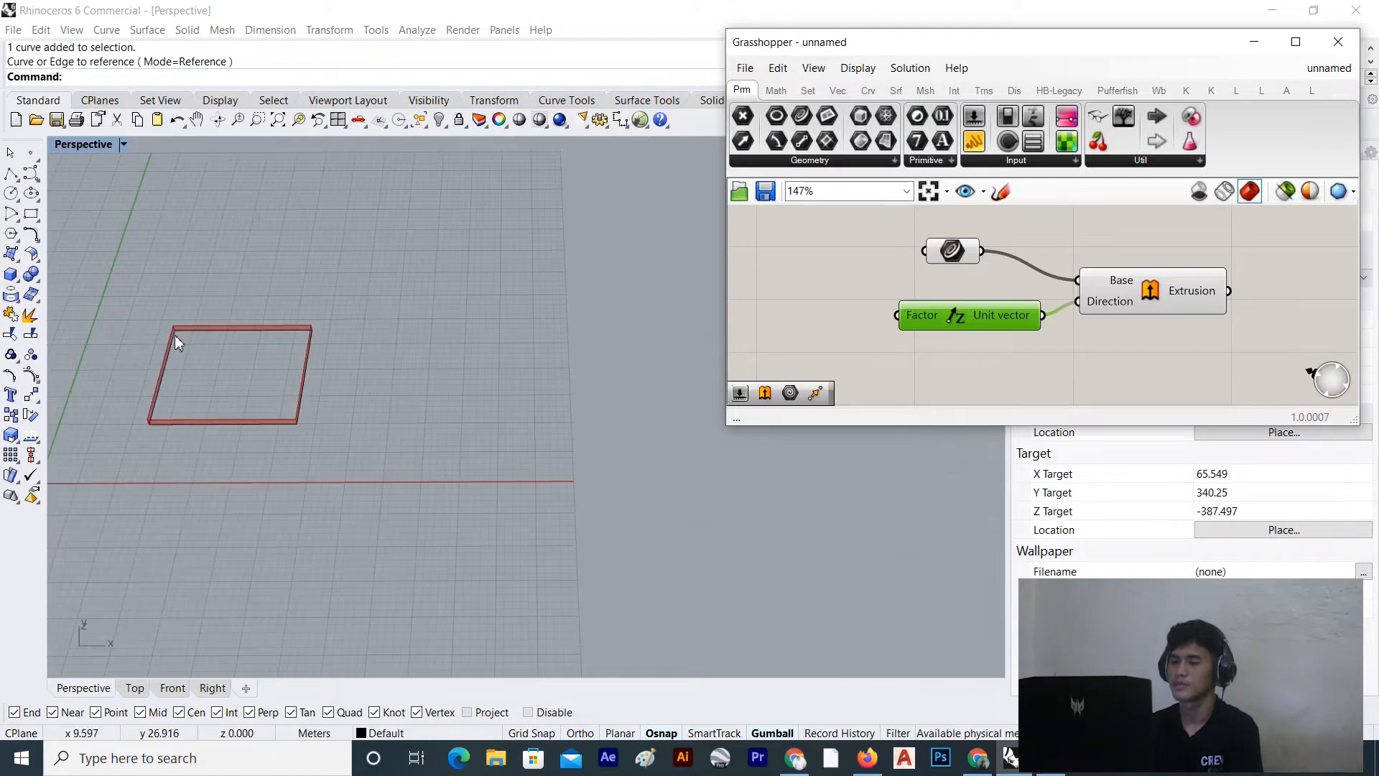
{"action": "scroll", "coordinate": [213, 347], "scroll_direction": "up", "scroll_amount": 6}
{"action": "scroll", "coordinate": [997, 329], "scroll_direction": "down", "scroll_amount": 3}
{"action": "scroll", "coordinate": [507, 391], "scroll_direction": "down", "scroll_amount": 5}
Add a number slider with the value 30 in front of the Unit Z component
{"action": "left_click_drag", "start_coordinate": [888, 368], "coordinate": [1164, 266]}
{"action": "left_click", "coordinate": [898, 304]}
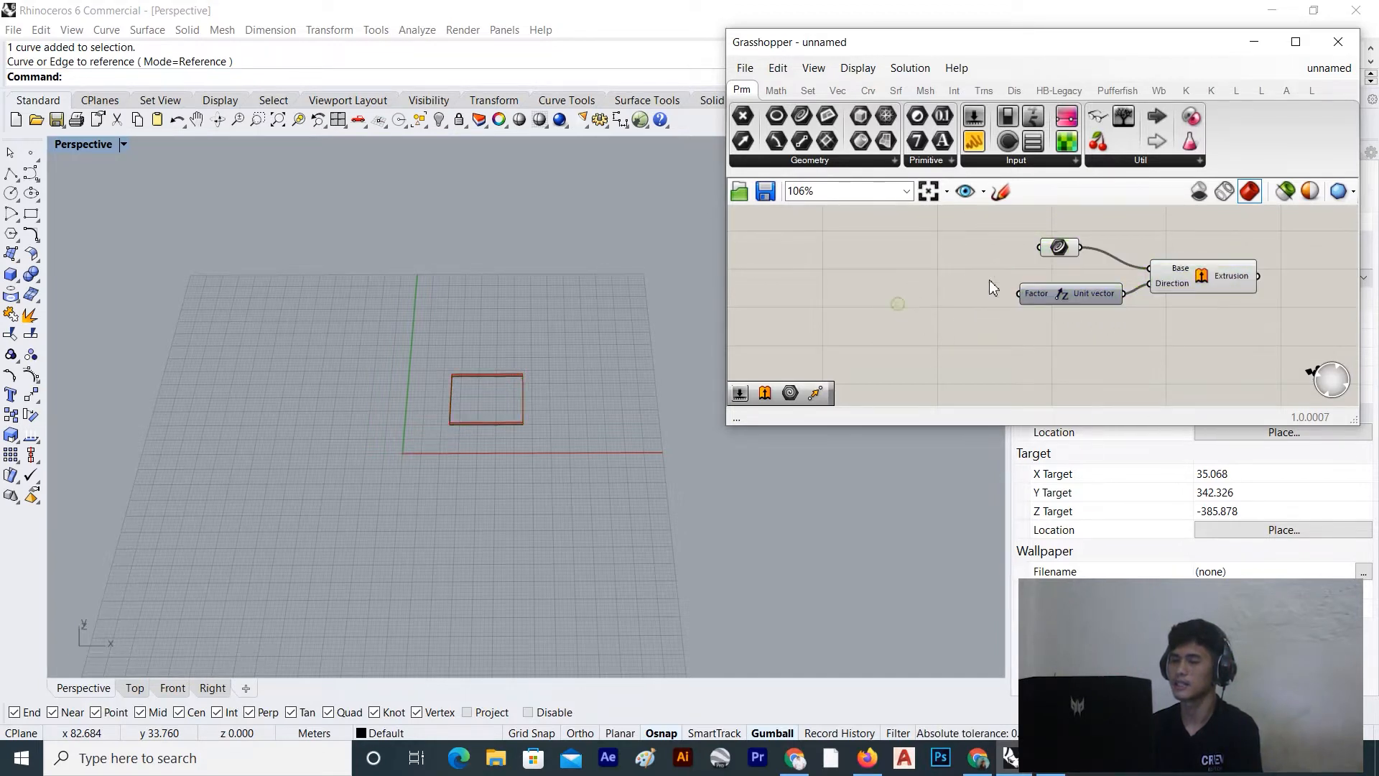
{"action": "scroll", "coordinate": [1033, 294], "scroll_direction": "up", "scroll_amount": 3}
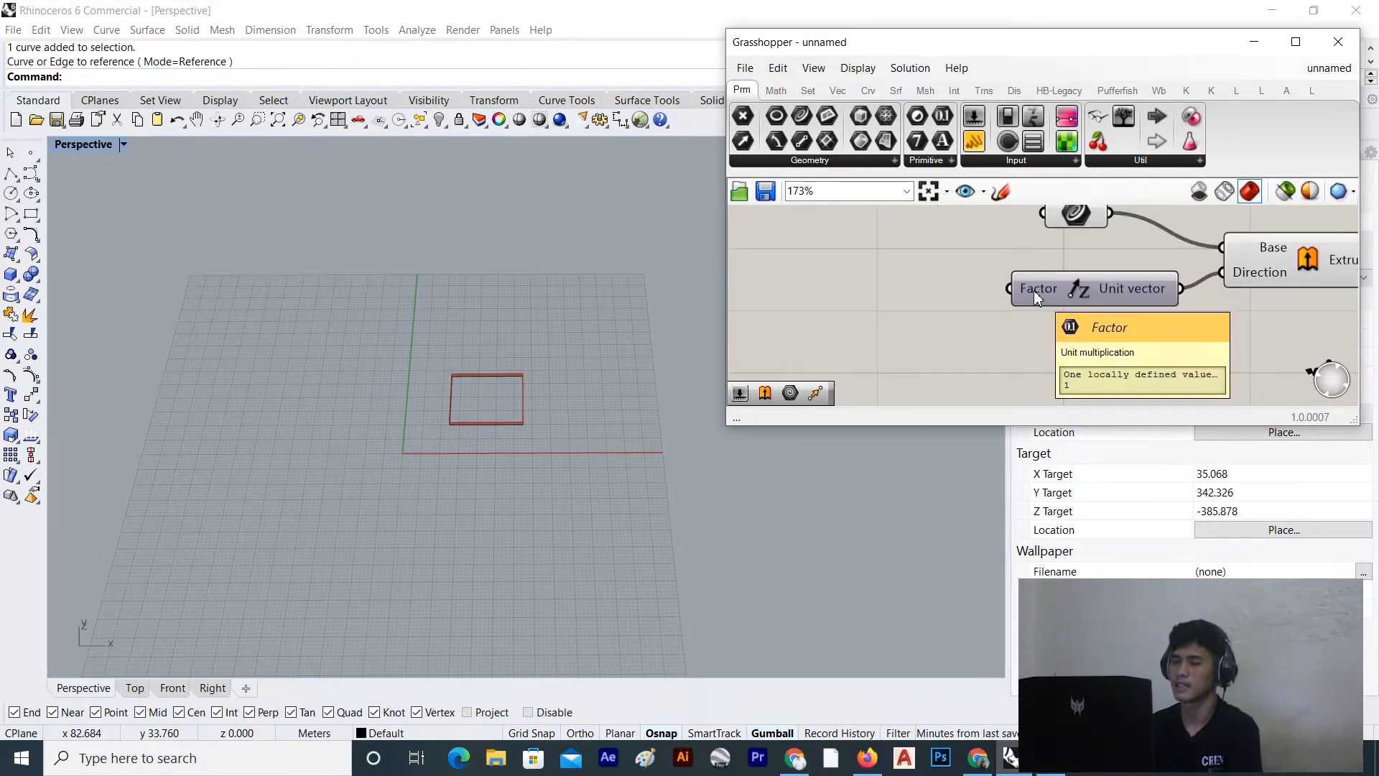
{"action": "scroll", "coordinate": [1033, 290], "scroll_direction": "down", "scroll_amount": 4}
{"action": "scroll", "coordinate": [947, 273], "scroll_direction": "up", "scroll_amount": 3}
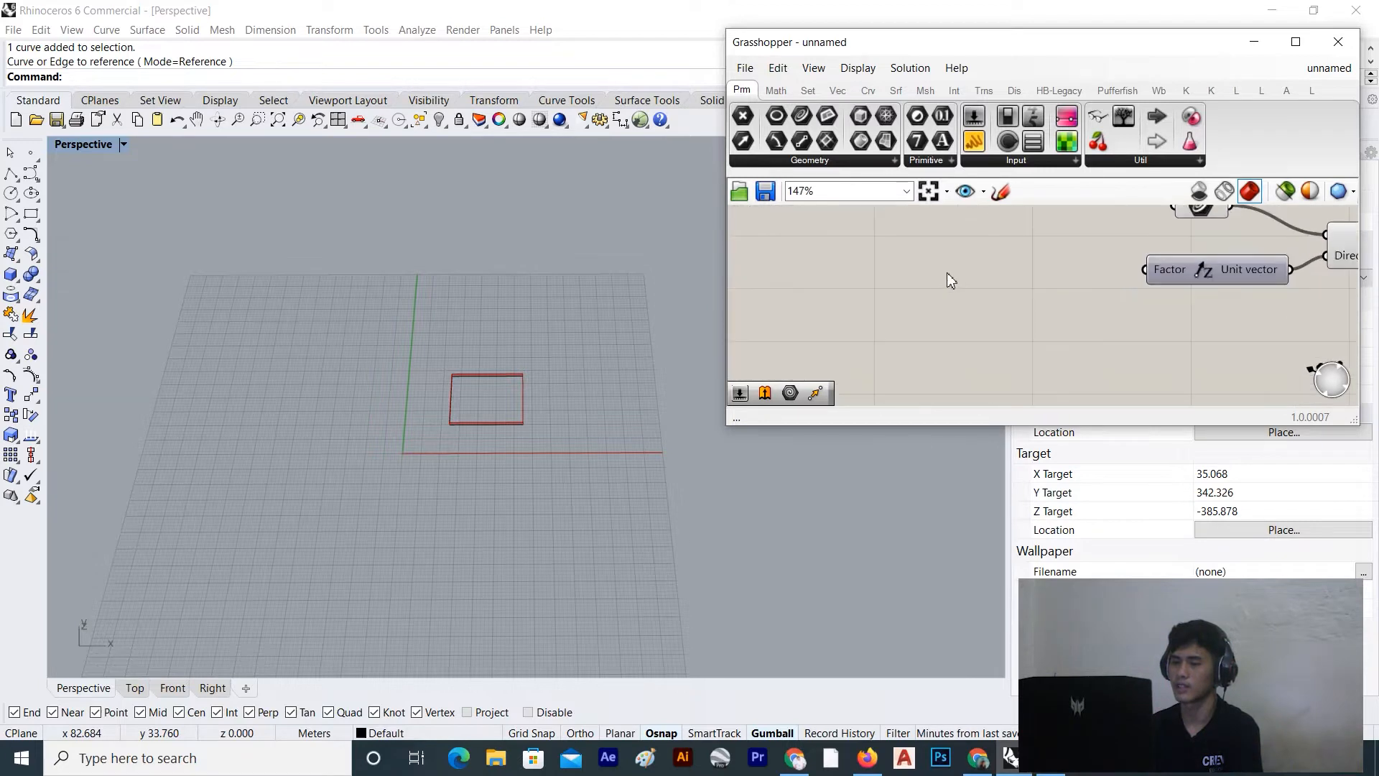
{"action": "double_click", "coordinate": [946, 273]}
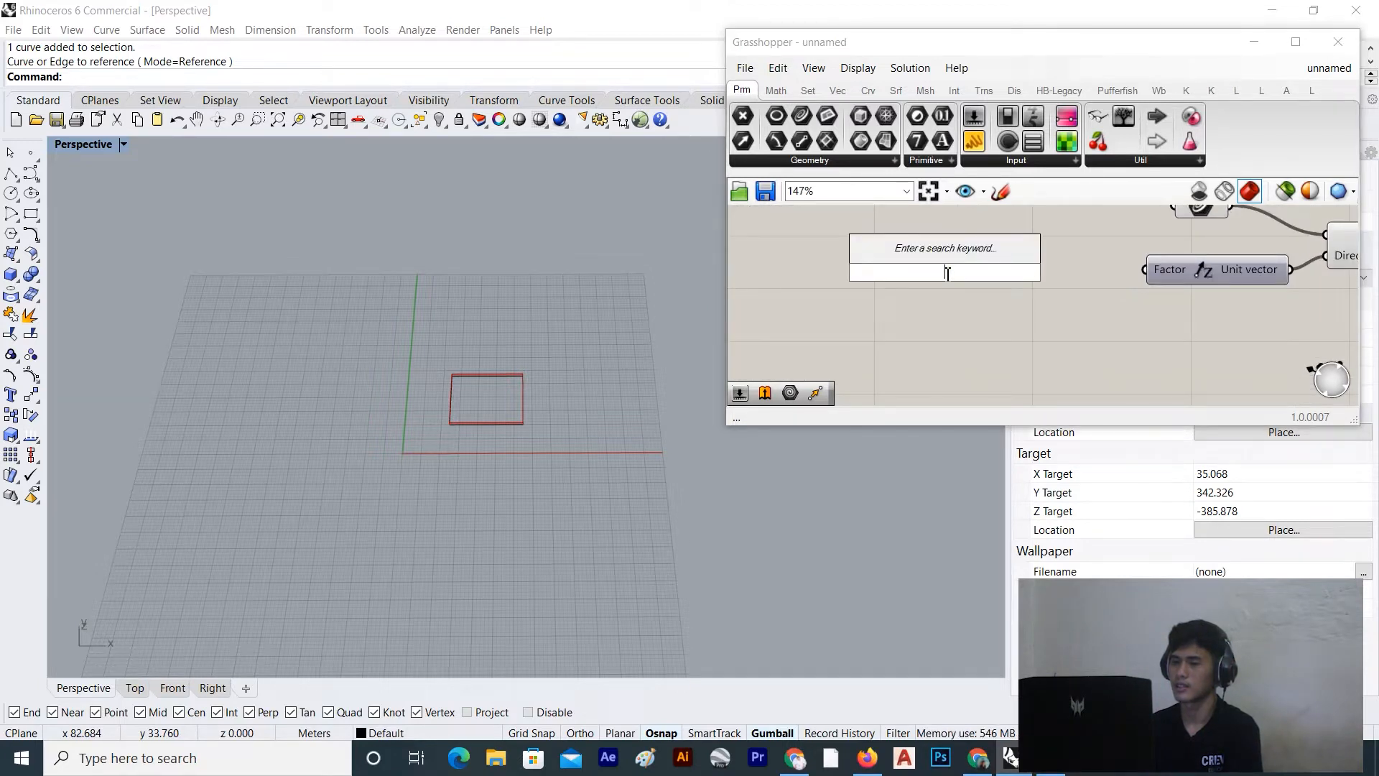
{"action": "type", "text": "30"}
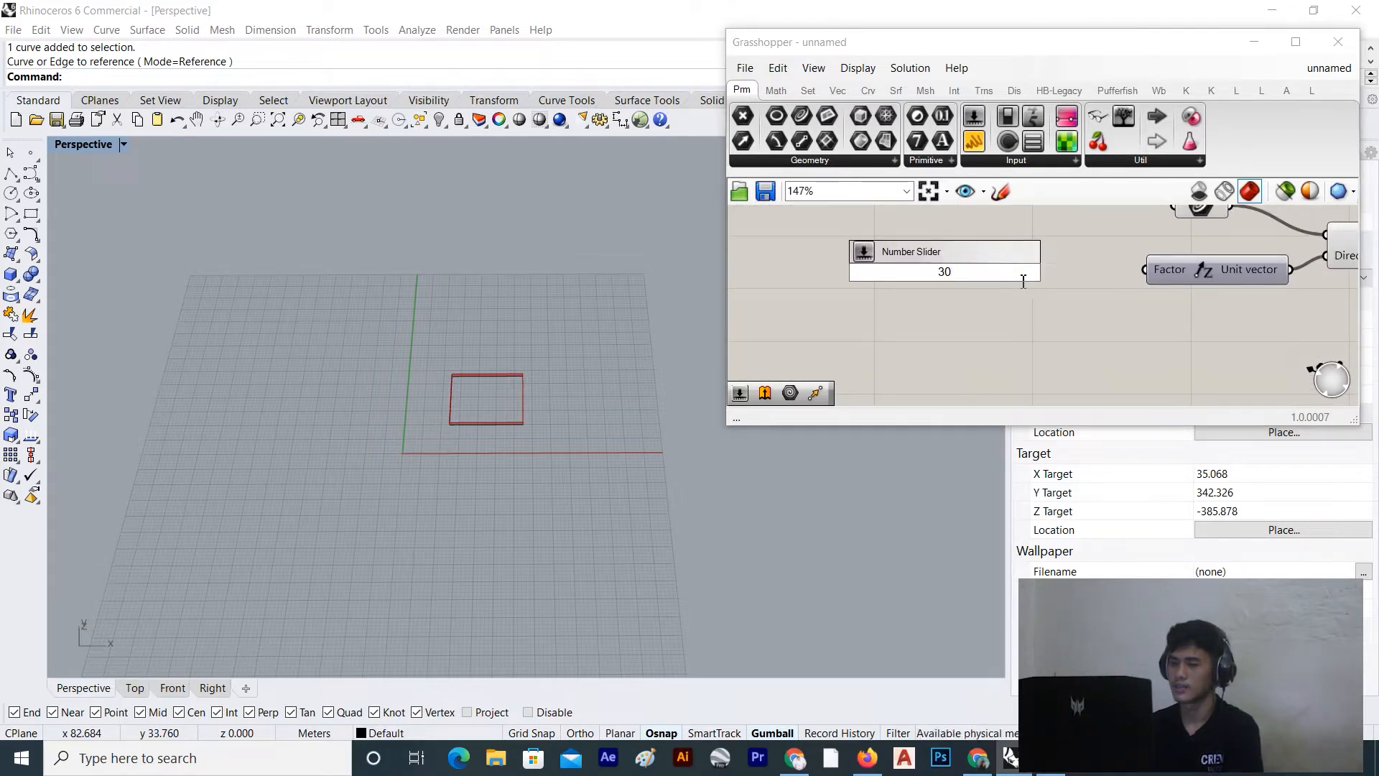
{"action": "key", "text": "Return"}
Connect the number slider to the Factor input of the Unit Z component
{"action": "scroll", "coordinate": [1054, 283], "scroll_direction": "up", "scroll_amount": 2}
{"action": "left_click_drag", "start_coordinate": [1053, 269], "coordinate": [1180, 267]}
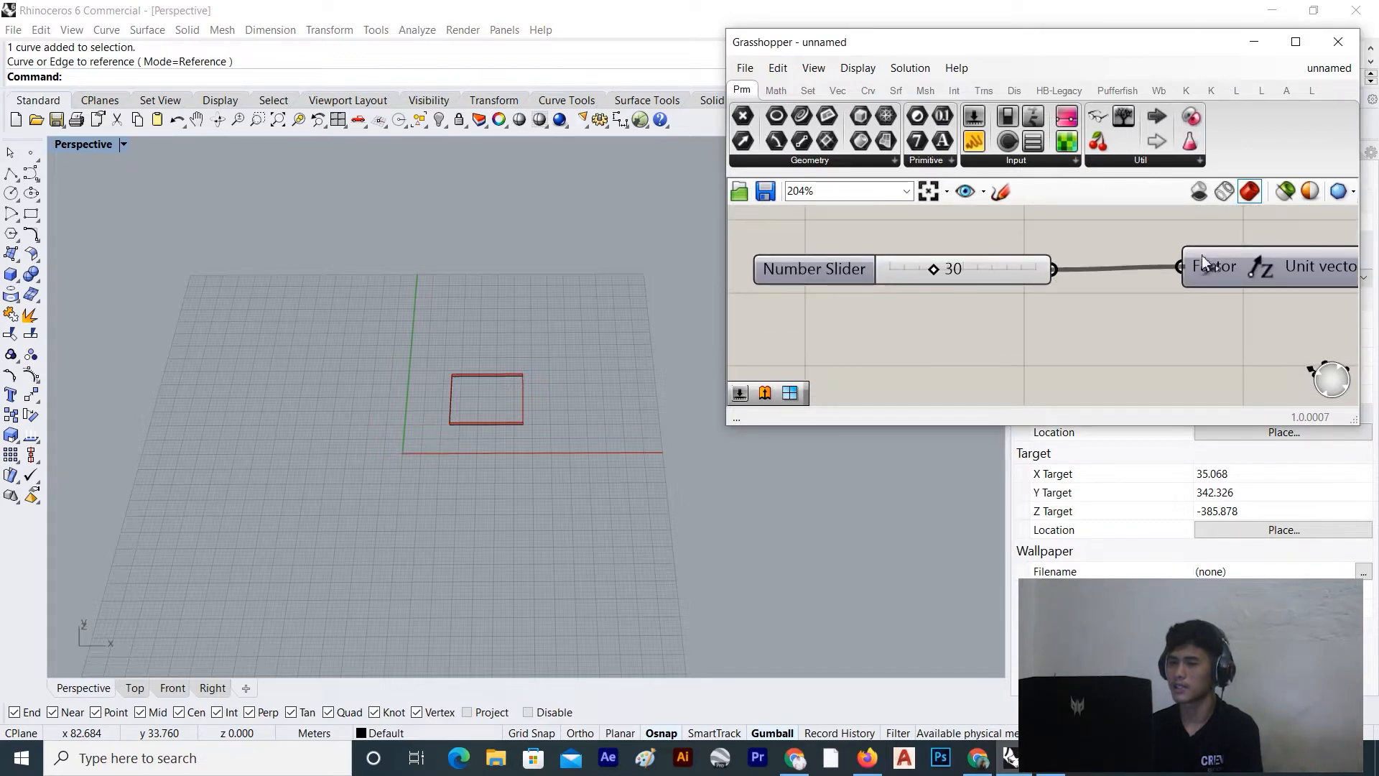
{"action": "right_click_drag", "start_coordinate": [619, 351], "coordinate": [696, 262]}
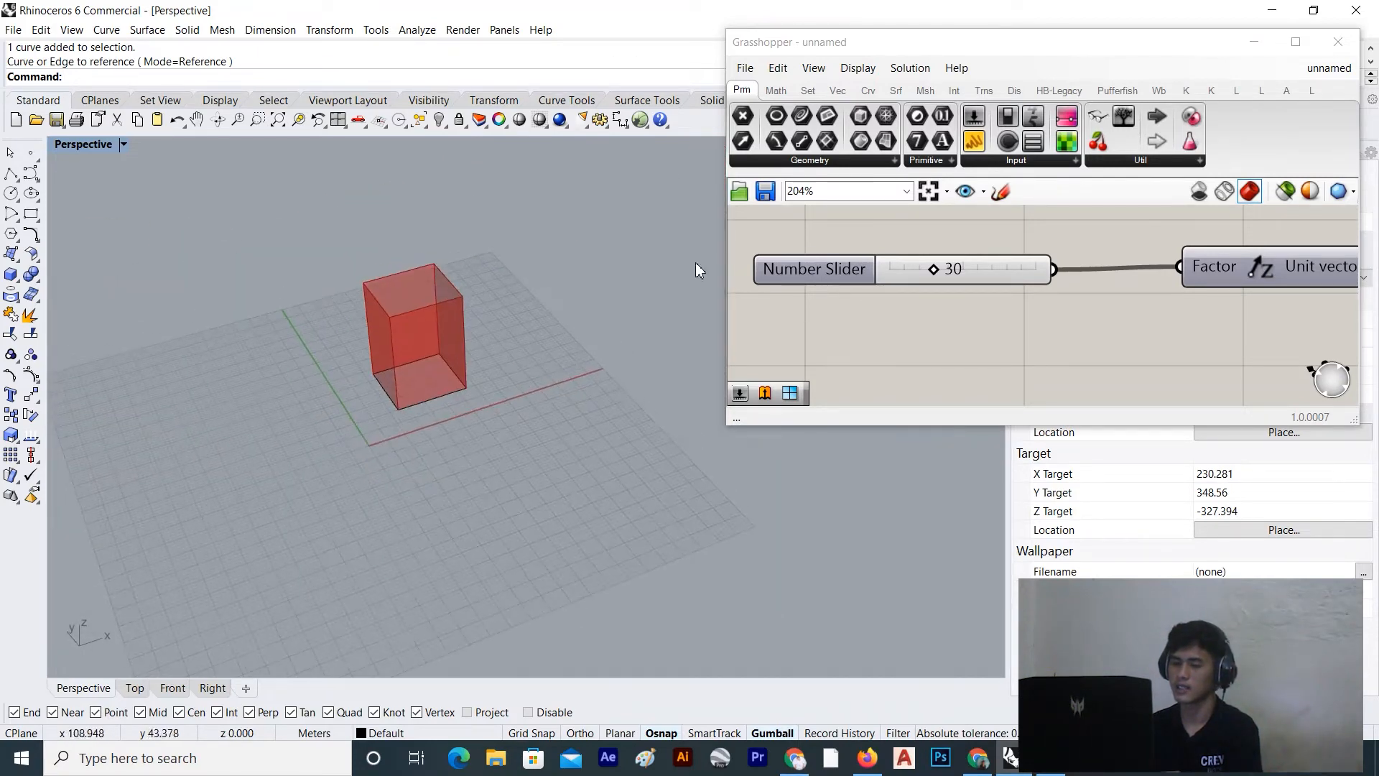
Raise the extrusion height with the number slider, first to 39 and finally to 85
{"action": "scroll", "coordinate": [896, 277], "scroll_direction": "up", "scroll_amount": 2}
{"action": "mouse_move", "coordinate": [948, 267]}
{"action": "left_mouse_down"}
{"action": "mouse_move", "coordinate": [1078, 267]}
{"action": "mouse_move", "coordinate": [885, 270]}
{"action": "mouse_move", "coordinate": [965, 270]}
{"action": "left_mouse_up"}
{"action": "scroll", "coordinate": [532, 298], "scroll_direction": "down", "scroll_amount": 9}
{"action": "scroll", "coordinate": [533, 299], "scroll_direction": "up", "scroll_amount": 5}
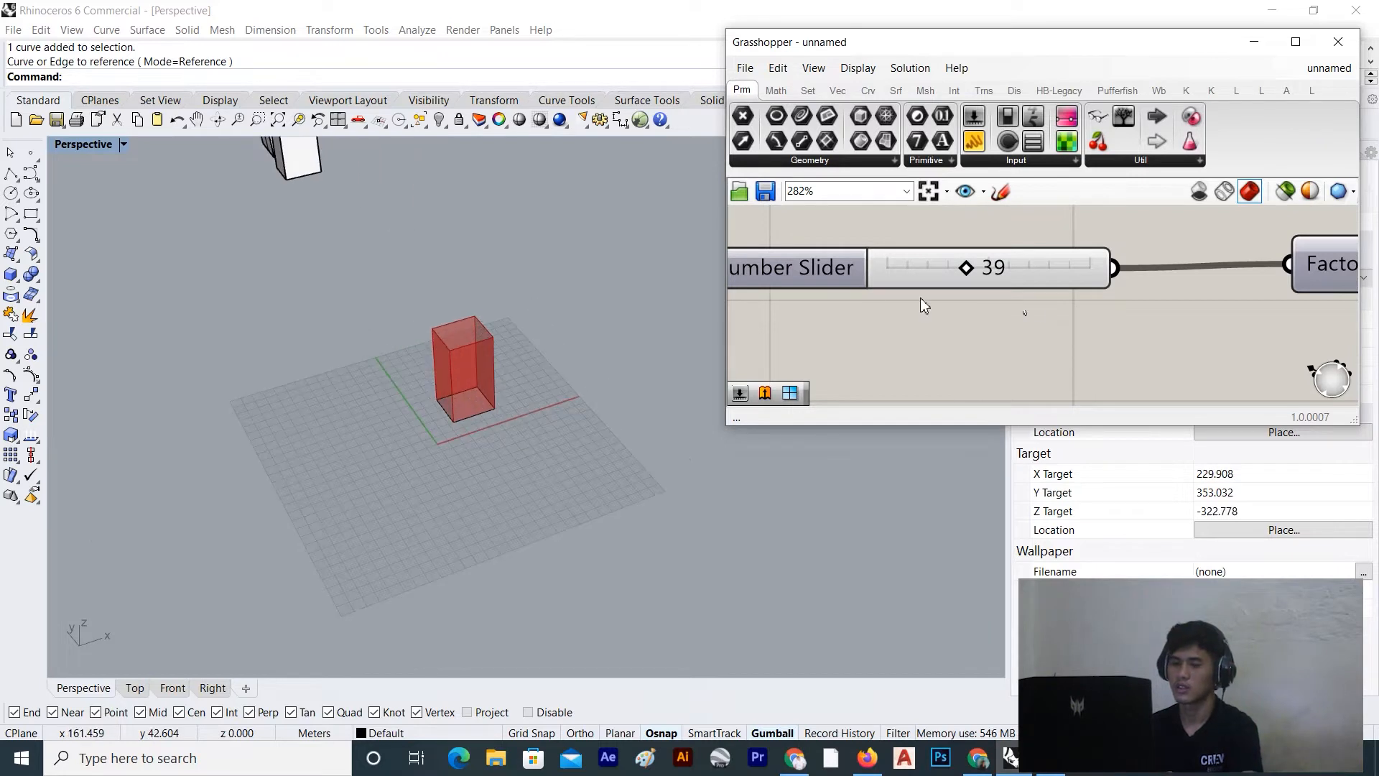
{"action": "left_click_drag", "start_coordinate": [979, 270], "coordinate": [1059, 272]}
{"action": "scroll", "coordinate": [413, 388], "scroll_direction": "down", "scroll_amount": 5}
{"action": "right_click_drag", "start_coordinate": [411, 389], "coordinate": [370, 382]}
{"action": "scroll", "coordinate": [1225, 288], "scroll_direction": "down", "scroll_amount": 6}
Nudge the Extrude component to tidy its position beside the Curve and Unit Z components
{"action": "right_click_drag", "start_coordinate": [1224, 287], "coordinate": [1010, 323]}
{"action": "left_click_drag", "start_coordinate": [1172, 267], "coordinate": [968, 344]}
{"action": "left_click_drag", "start_coordinate": [1172, 302], "coordinate": [1162, 277]}
{"action": "left_click", "coordinate": [1142, 301]}
Move the extrusion's base rectangle off the ground grid to a spot beside the earlier row of solids
{"action": "right_click_drag", "start_coordinate": [550, 329], "coordinate": [368, 359]}
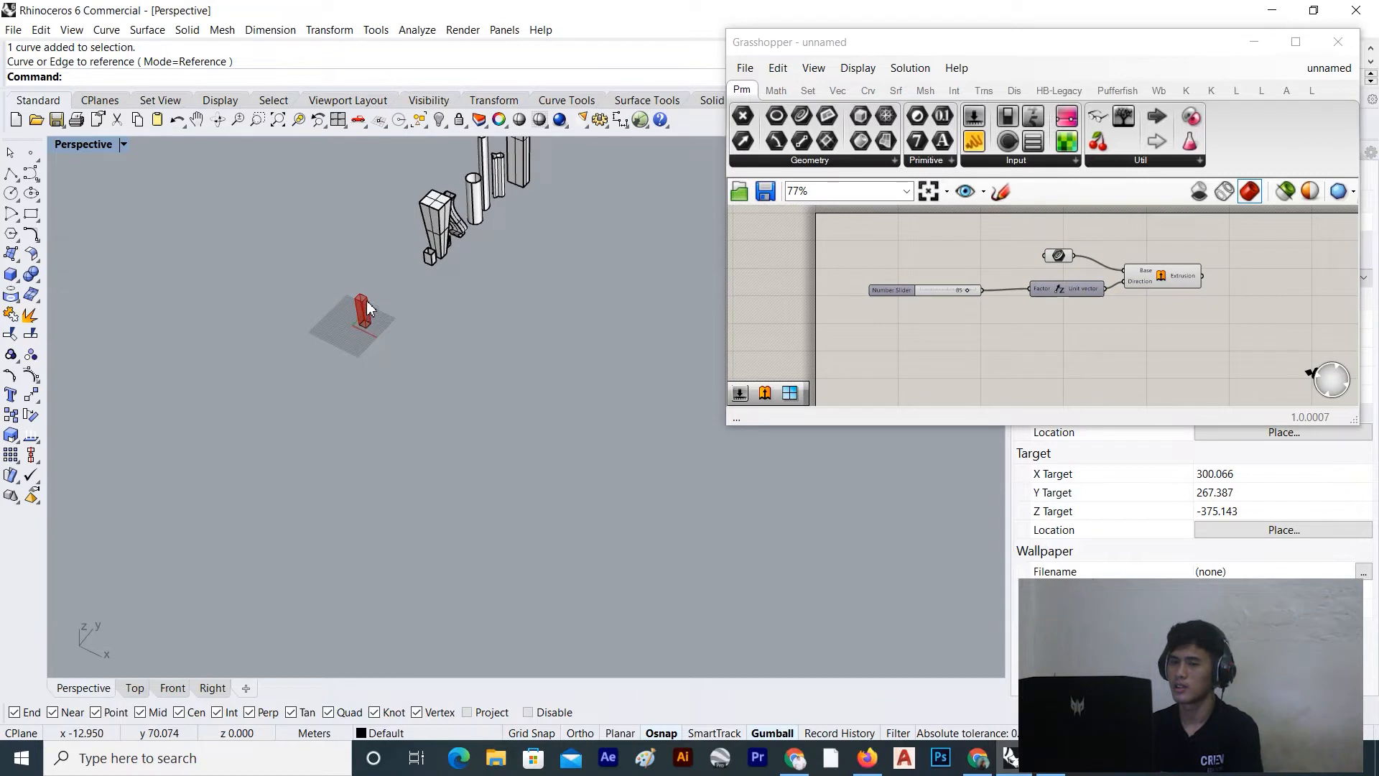
{"action": "scroll", "coordinate": [365, 291], "scroll_direction": "up", "scroll_amount": 10}
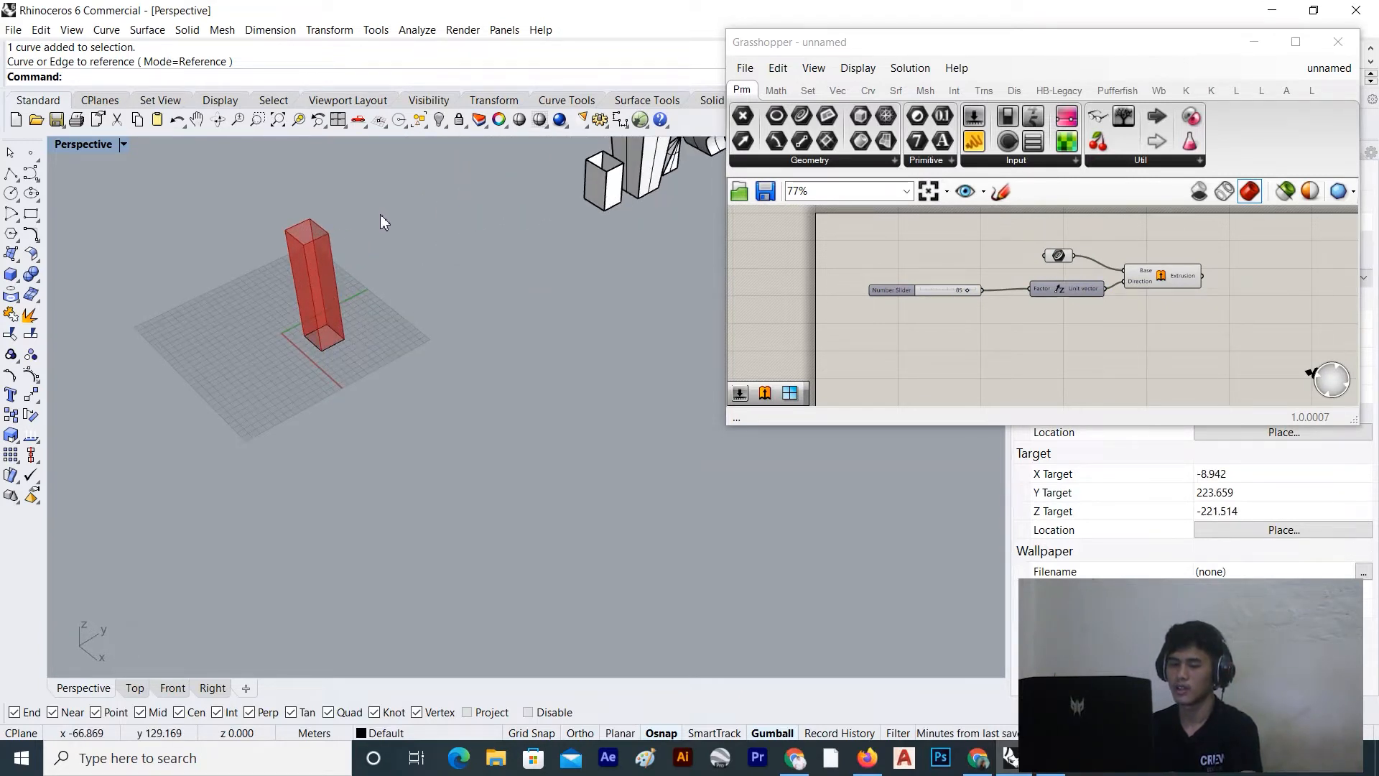
{"action": "scroll", "coordinate": [1018, 291], "scroll_direction": "up", "scroll_amount": 6}
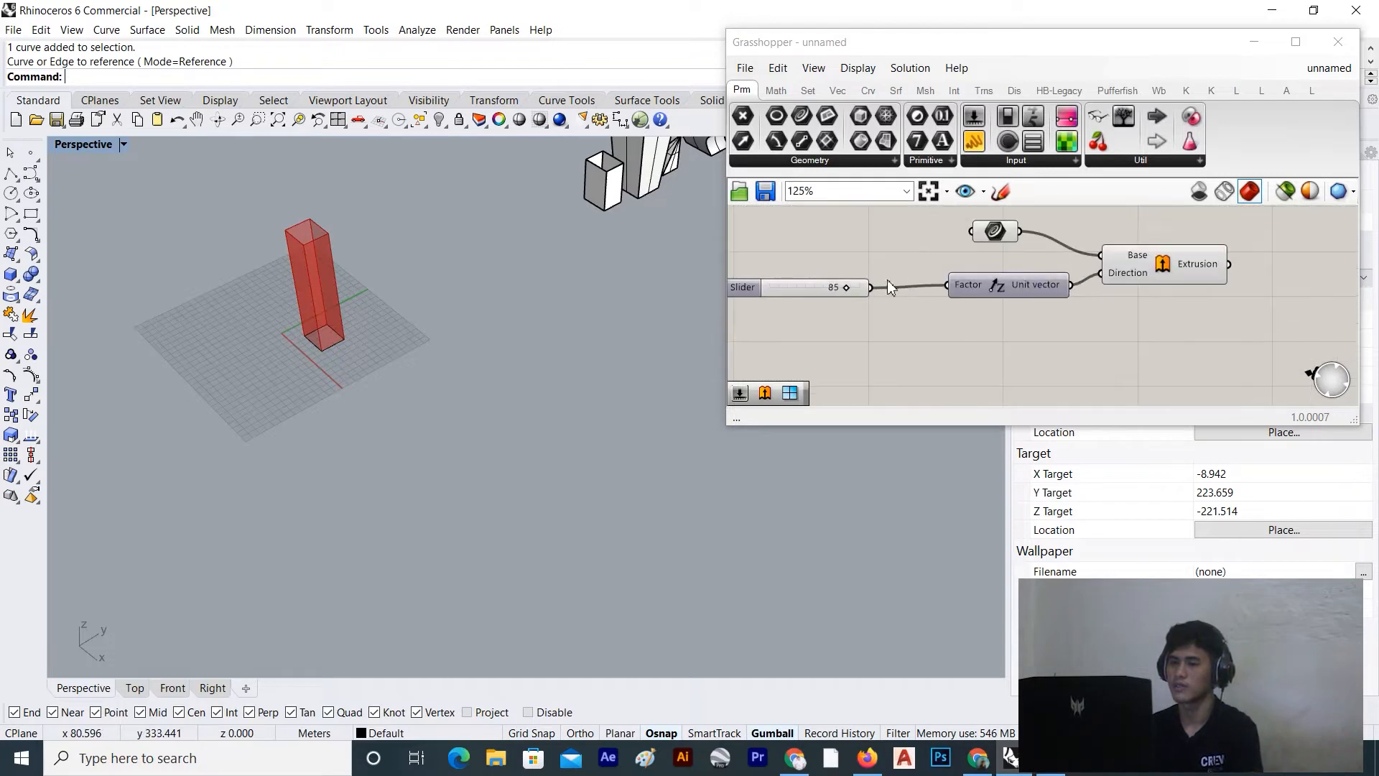
{"action": "mouse_move", "coordinate": [1019, 291]}
{"action": "left_mouse_down"}
{"action": "mouse_move", "coordinate": [766, 293]}
{"action": "mouse_move", "coordinate": [908, 301]}
{"action": "mouse_move", "coordinate": [885, 332]}
{"action": "mouse_move", "coordinate": [911, 303]}
{"action": "mouse_move", "coordinate": [1053, 299]}
{"action": "mouse_move", "coordinate": [955, 307]}
{"action": "mouse_move", "coordinate": [1016, 309]}
{"action": "left_mouse_up"}
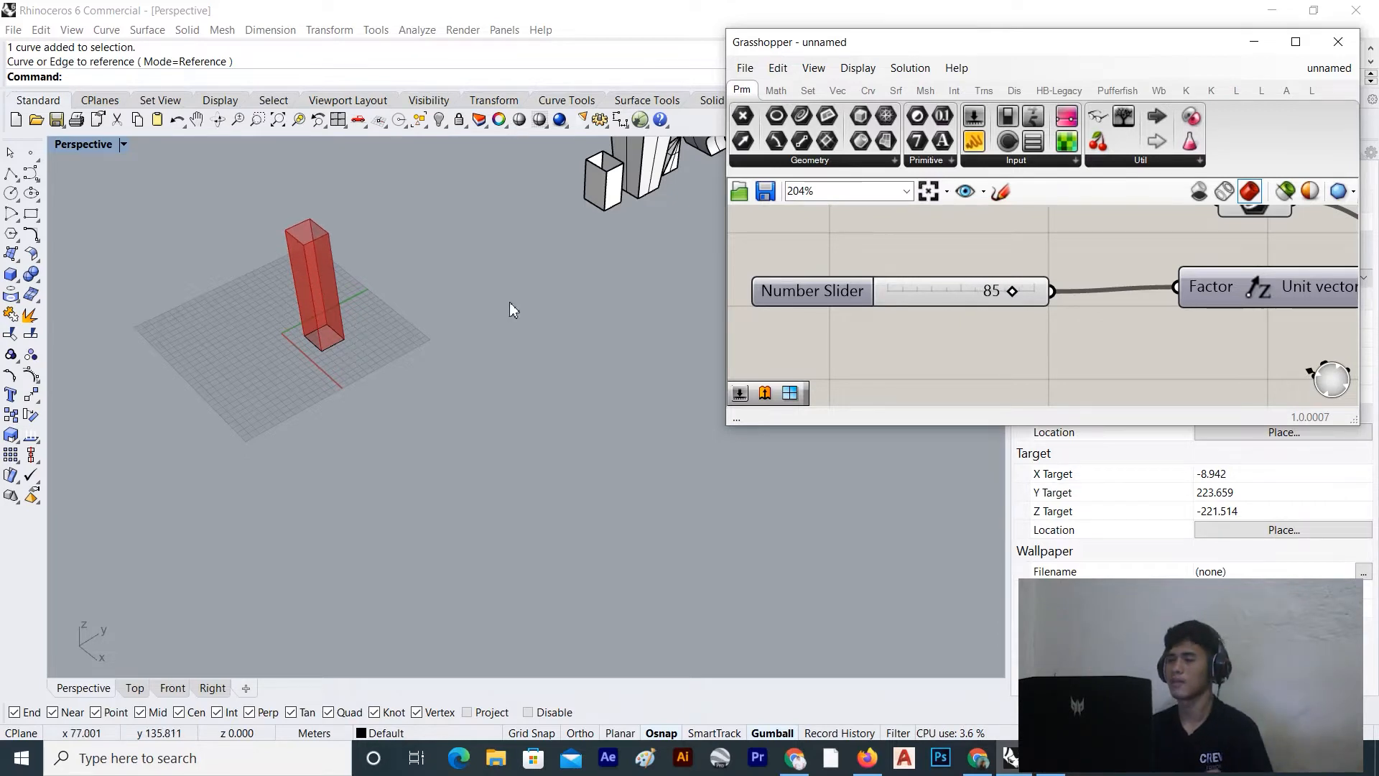
{"action": "left_click_drag", "start_coordinate": [381, 260], "coordinate": [218, 402]}
{"action": "left_click_drag", "start_coordinate": [373, 313], "coordinate": [604, 200]}
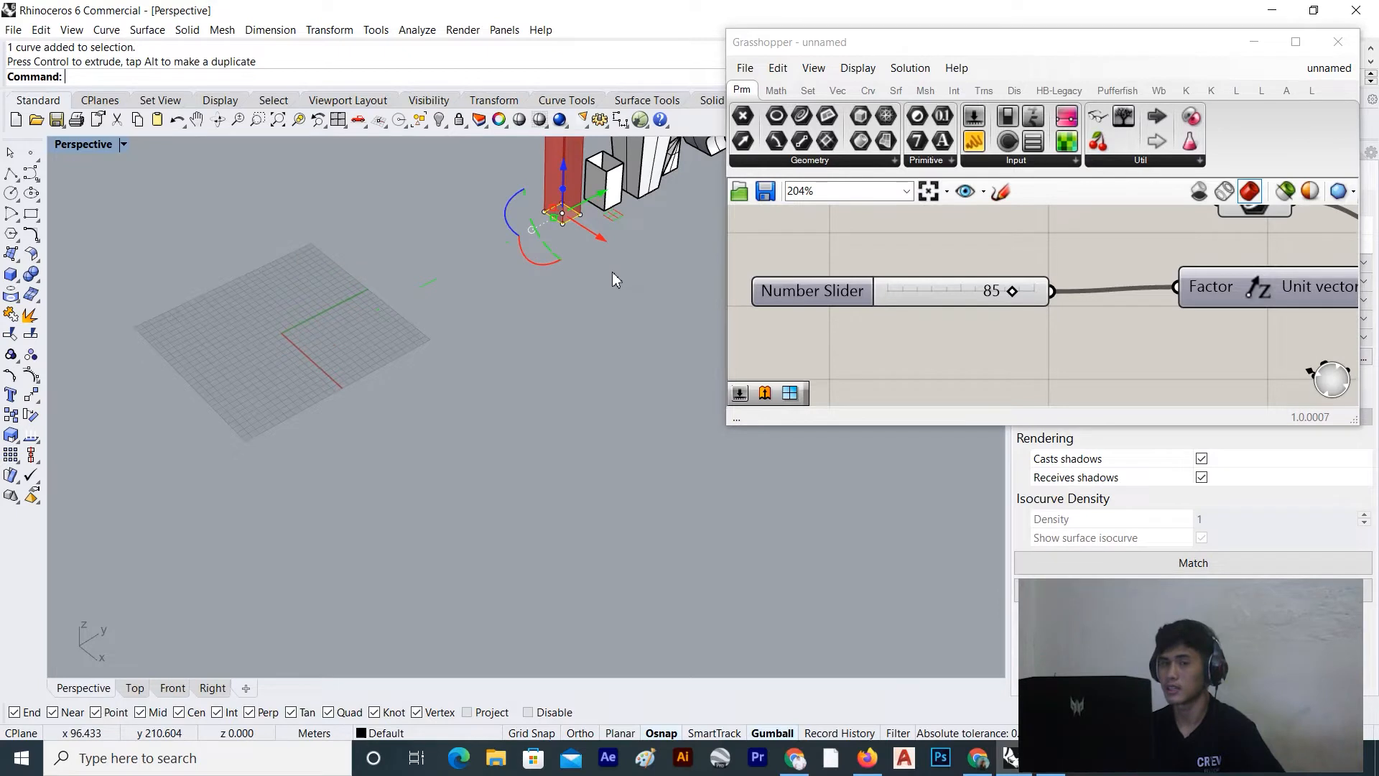
{"action": "left_click", "coordinate": [610, 271]}
Add an Extrude Point component on an empty area of the canvas
{"action": "scroll", "coordinate": [309, 293], "scroll_direction": "down", "scroll_amount": 8}
{"action": "right_click_drag", "start_coordinate": [308, 293], "coordinate": [460, 301]}
{"action": "scroll", "coordinate": [1136, 294], "scroll_direction": "down", "scroll_amount": 5}
{"action": "right_click_drag", "start_coordinate": [1113, 299], "coordinate": [922, 226]}
{"action": "scroll", "coordinate": [950, 289], "scroll_direction": "up", "scroll_amount": 3}
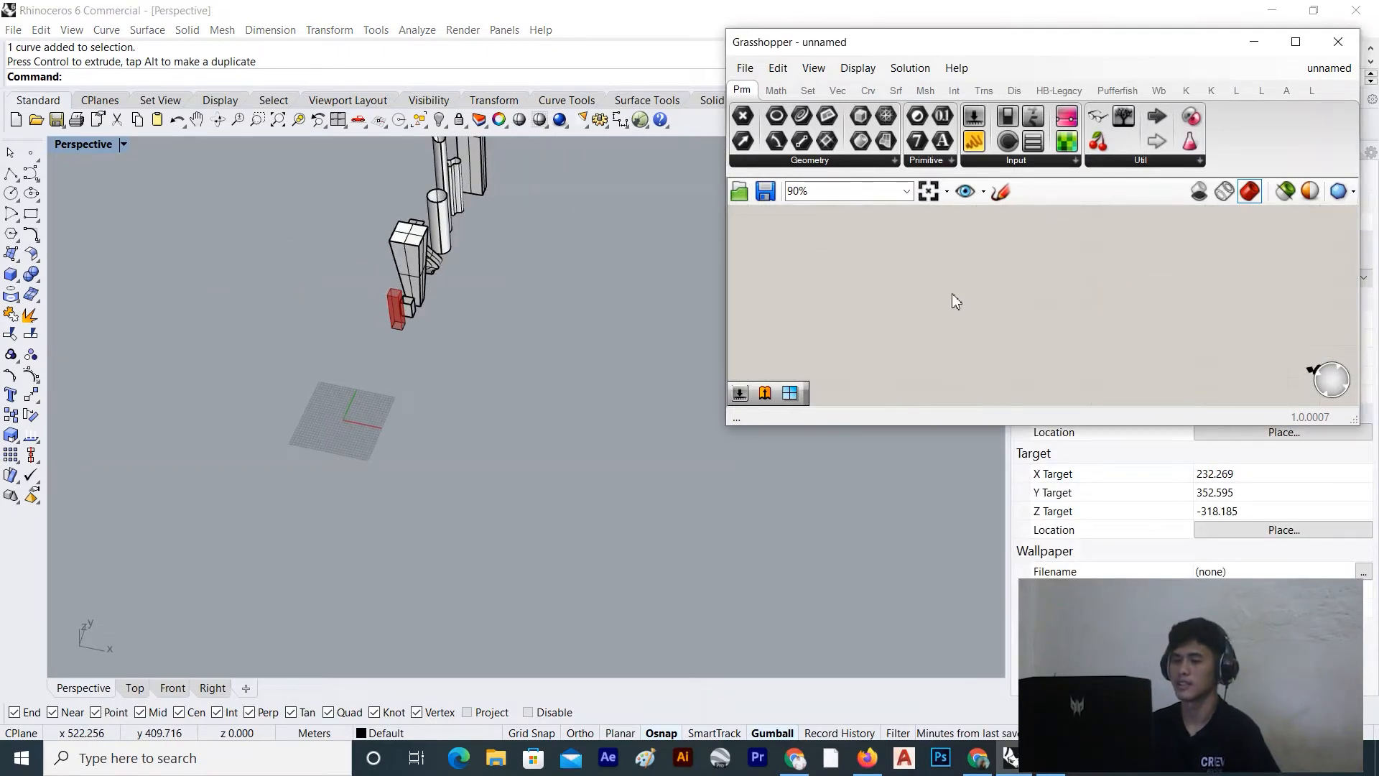
{"action": "double_click", "coordinate": [941, 313]}
{"action": "type", "text": "extr"}
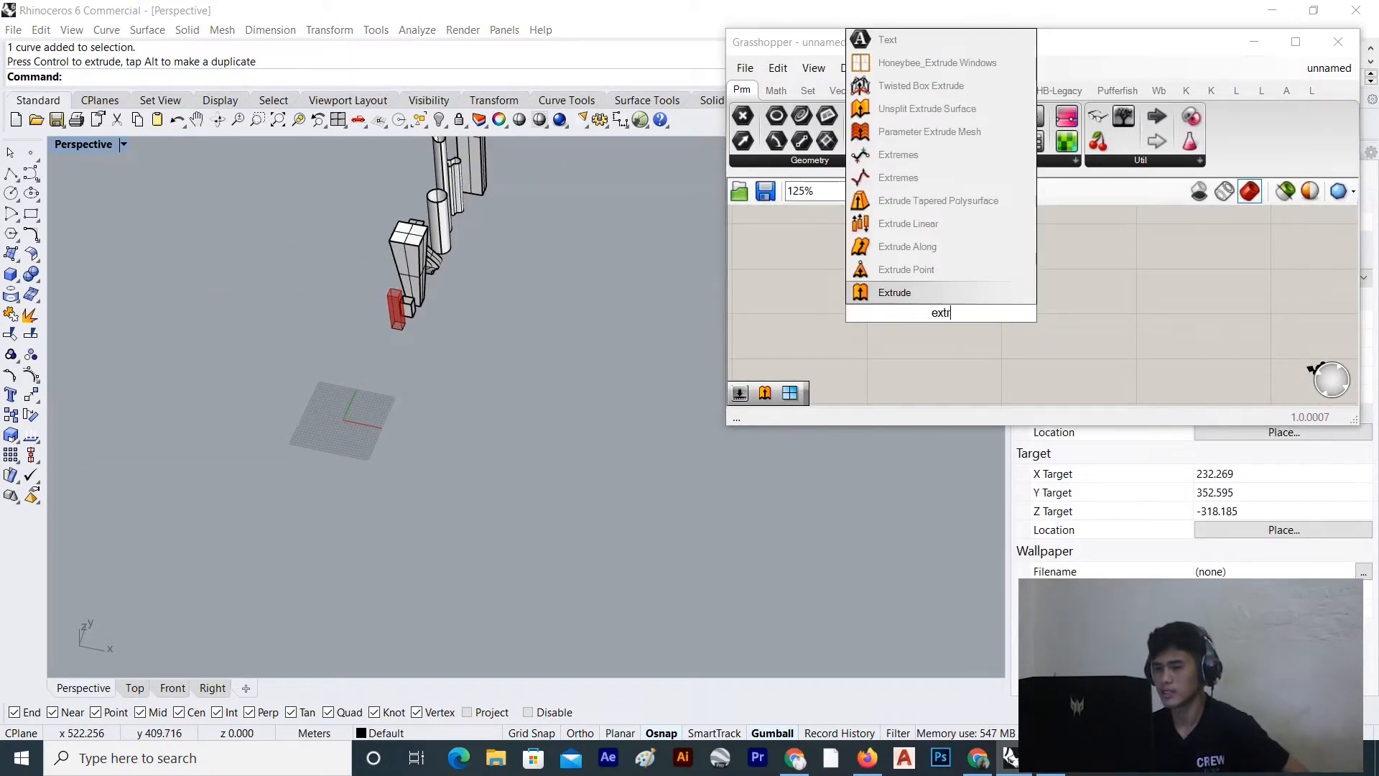
{"action": "left_click", "coordinate": [957, 273]}
{"action": "scroll", "coordinate": [1007, 295], "scroll_direction": "down", "scroll_amount": 3}
{"action": "scroll", "coordinate": [964, 302], "scroll_direction": "up", "scroll_amount": 1}
{"action": "left_click_drag", "start_coordinate": [964, 303], "coordinate": [1008, 290]}
{"action": "scroll", "coordinate": [999, 288], "scroll_direction": "up", "scroll_amount": 3}
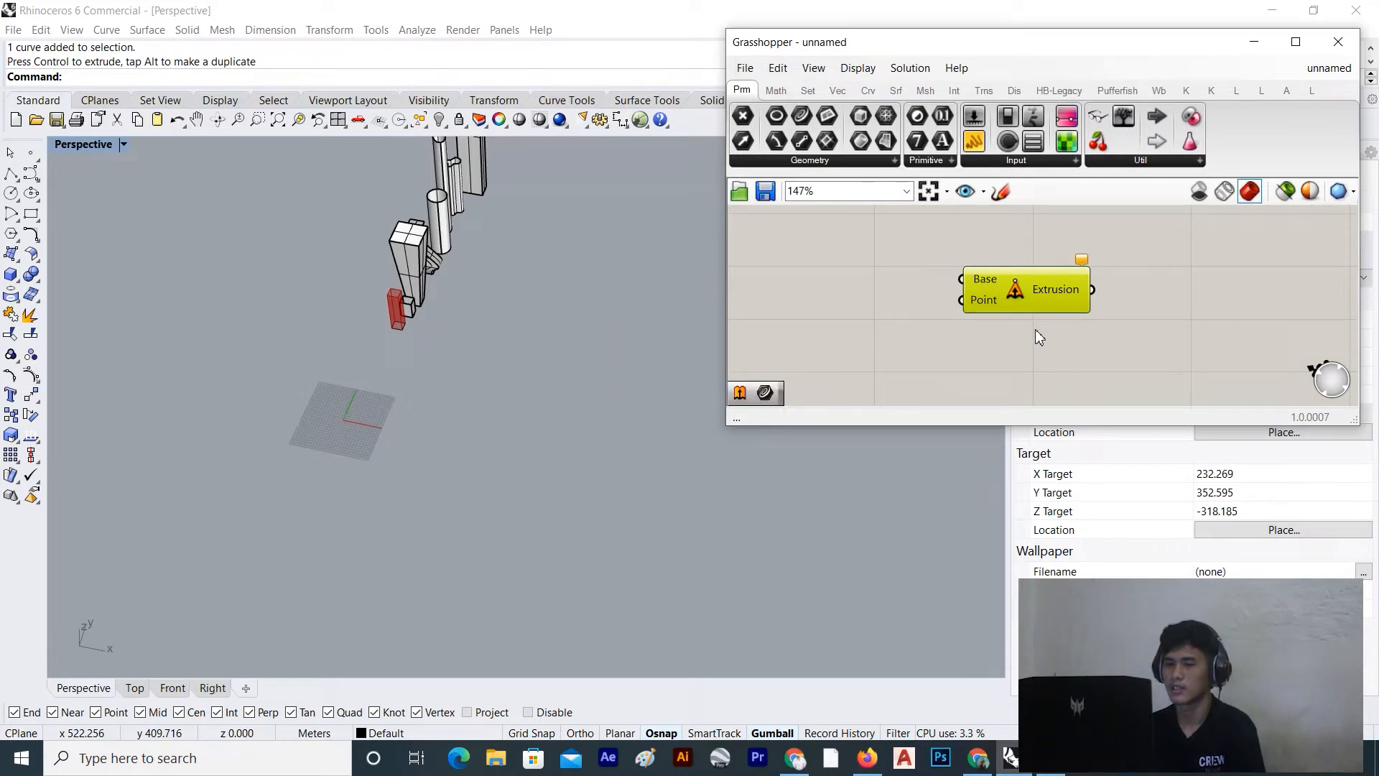
Examine the Base and Point inputs of the Extrude Point component
{"action": "scroll", "coordinate": [1037, 323], "scroll_direction": "down", "scroll_amount": 1}
{"action": "scroll", "coordinate": [1038, 323], "scroll_direction": "up", "scroll_amount": 1}
{"action": "scroll", "coordinate": [969, 270], "scroll_direction": "up", "scroll_amount": 3}
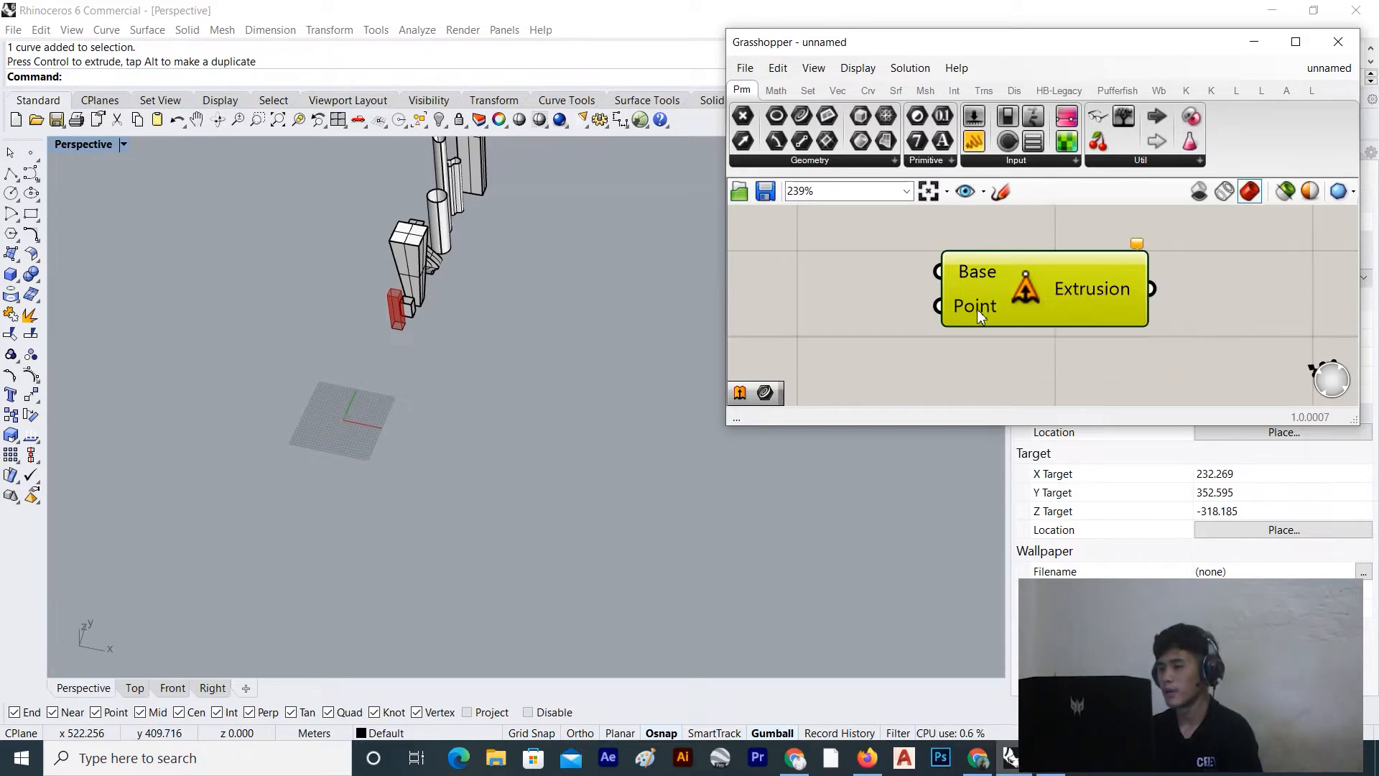
{"action": "mouse_move", "coordinate": [978, 313]}
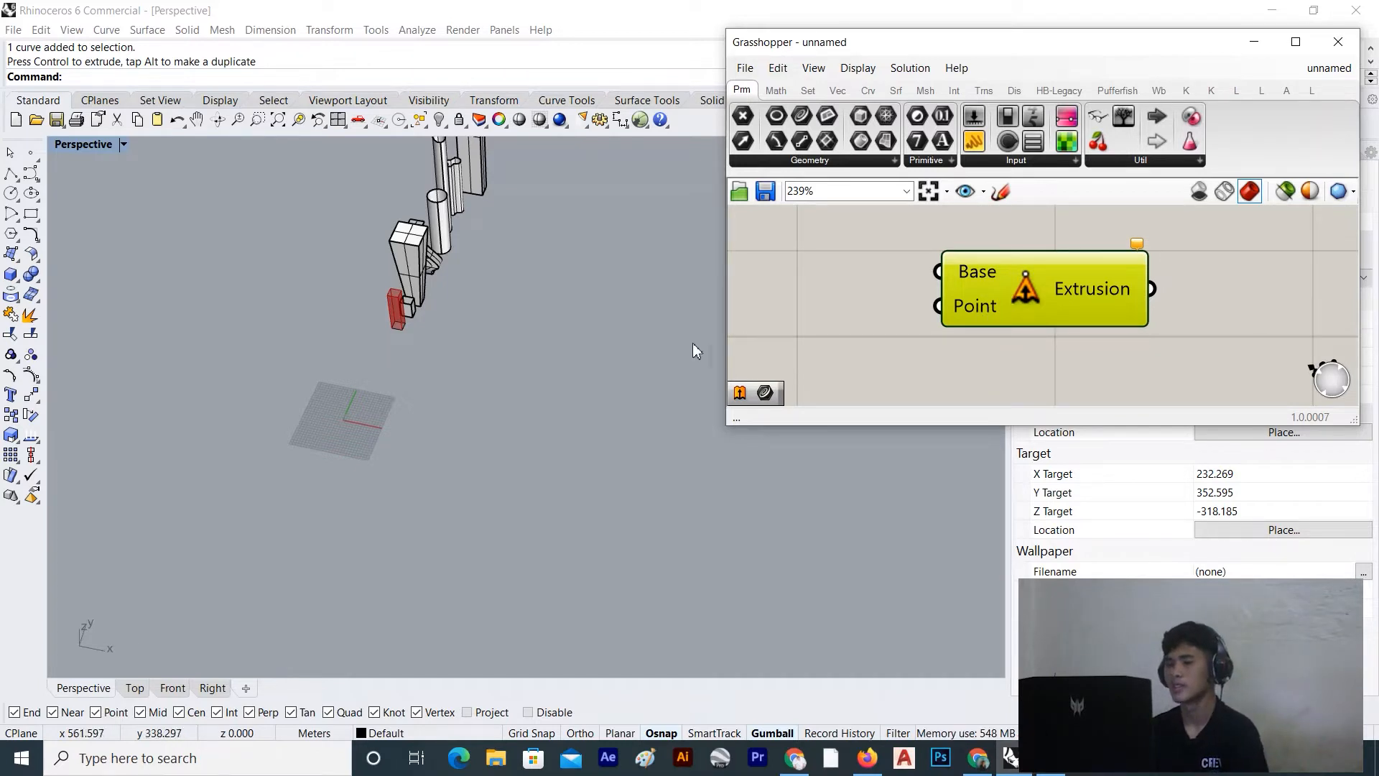
{"action": "right_click_drag", "start_coordinate": [404, 385], "coordinate": [567, 365]}
{"action": "scroll", "coordinate": [1255, 283], "scroll_direction": "down", "scroll_amount": 2}
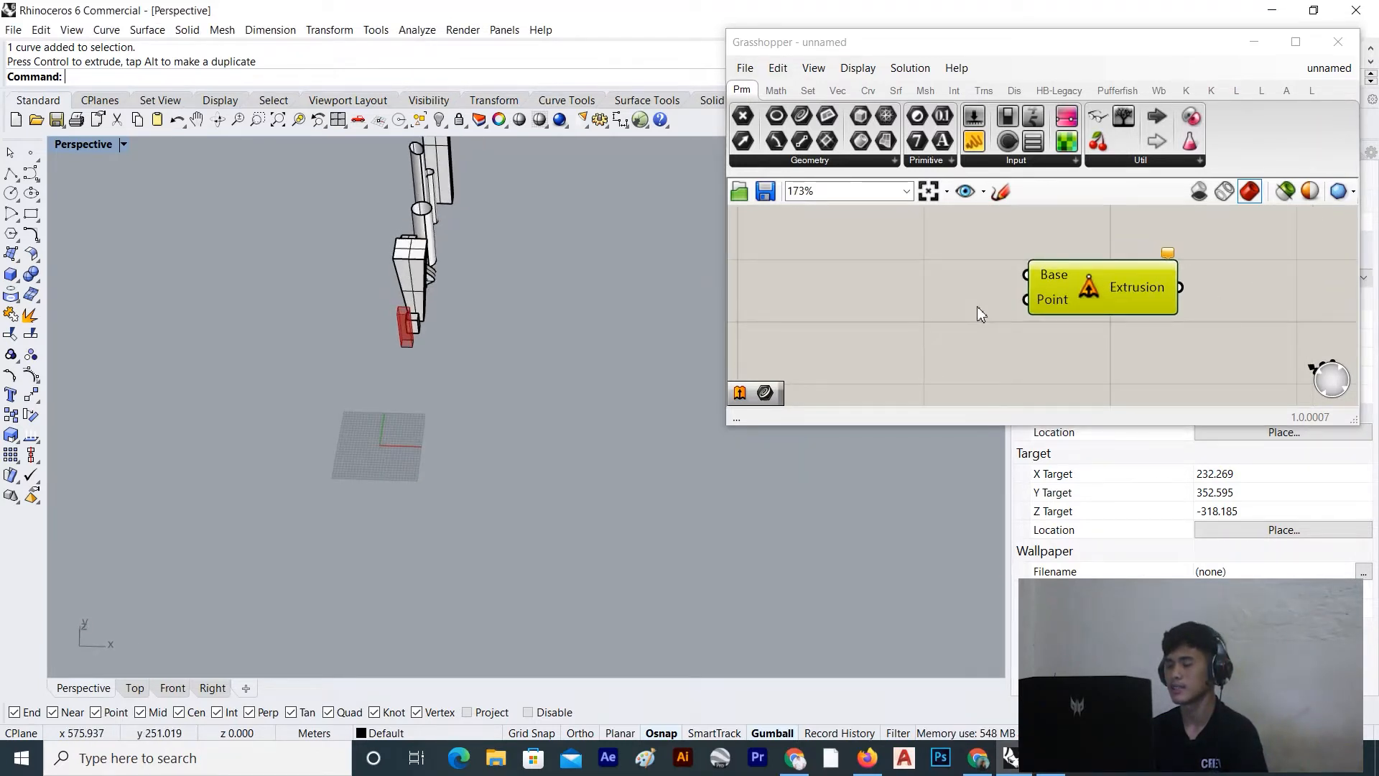
{"action": "right_click_drag", "start_coordinate": [367, 456], "coordinate": [403, 480]}
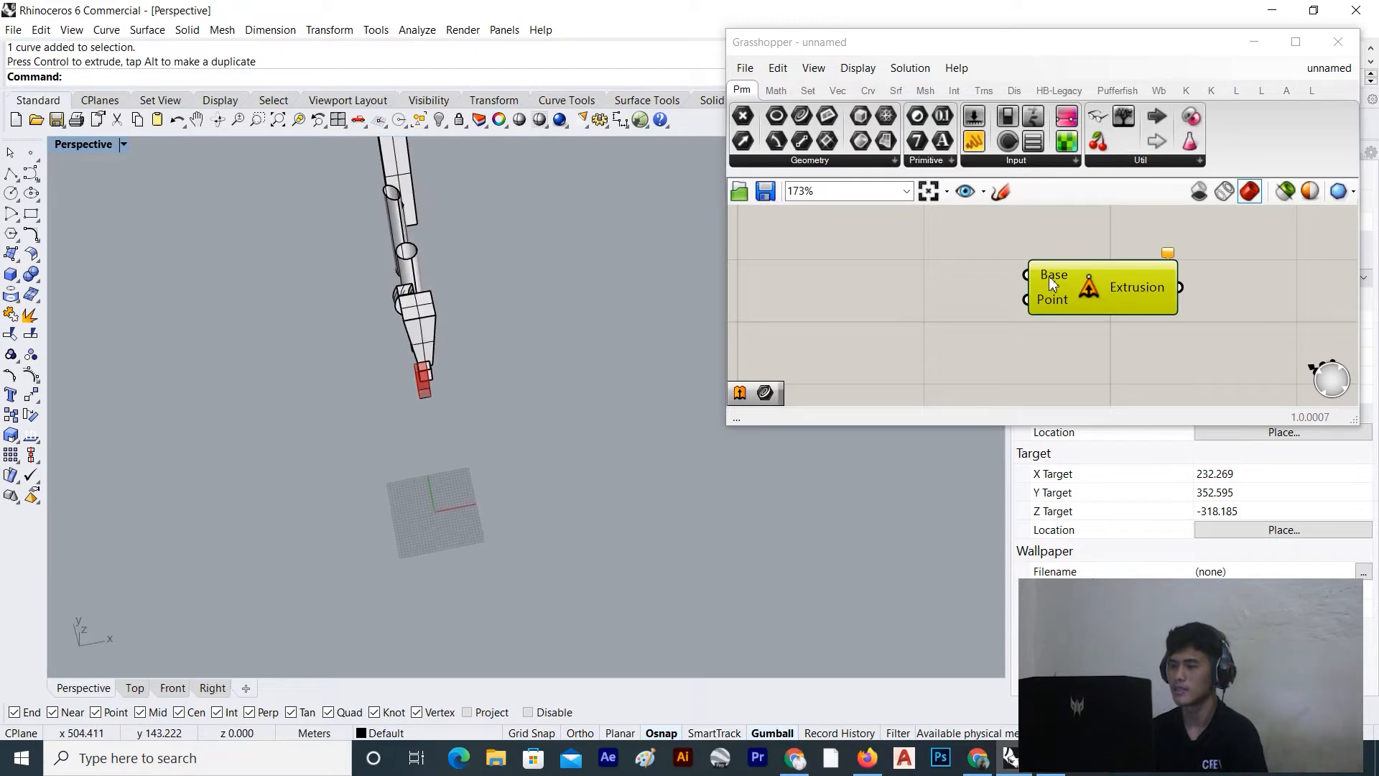
{"action": "mouse_move", "coordinate": [1049, 276]}
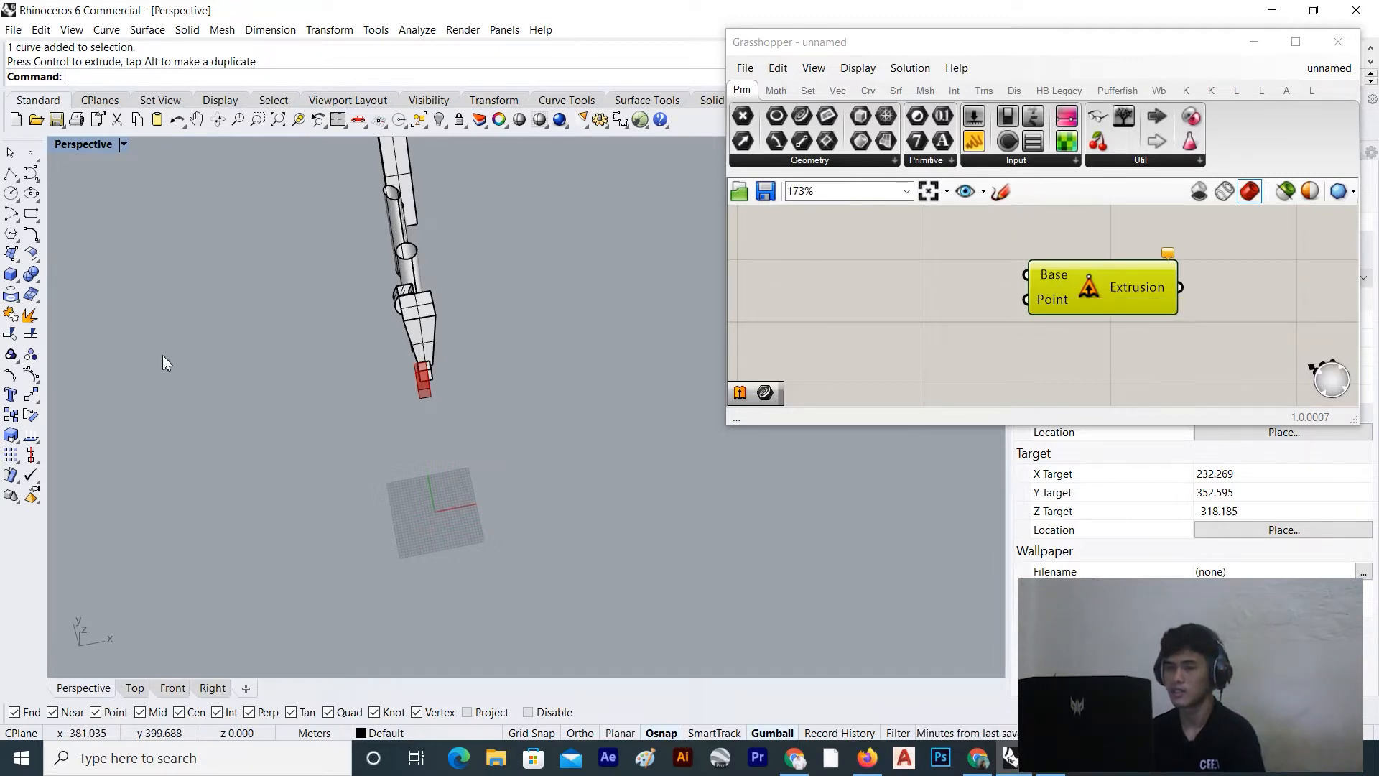
Draw a rectangle on the ground grid from about X 16, Y 29 to about X 41, Y 10
{"action": "left_click", "coordinate": [31, 214]}
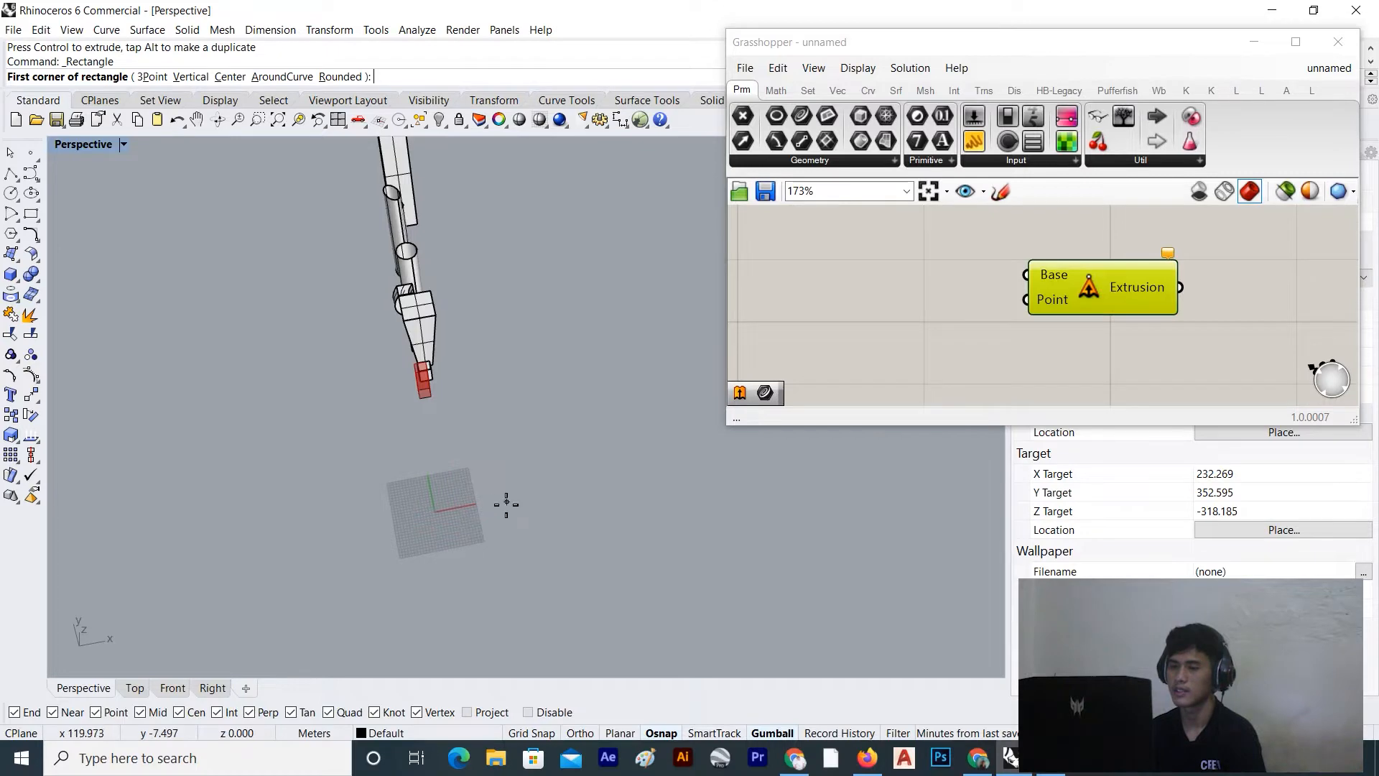
{"action": "scroll", "coordinate": [413, 492], "scroll_direction": "up", "scroll_amount": 5}
{"action": "scroll", "coordinate": [403, 483], "scroll_direction": "up", "scroll_amount": 4}
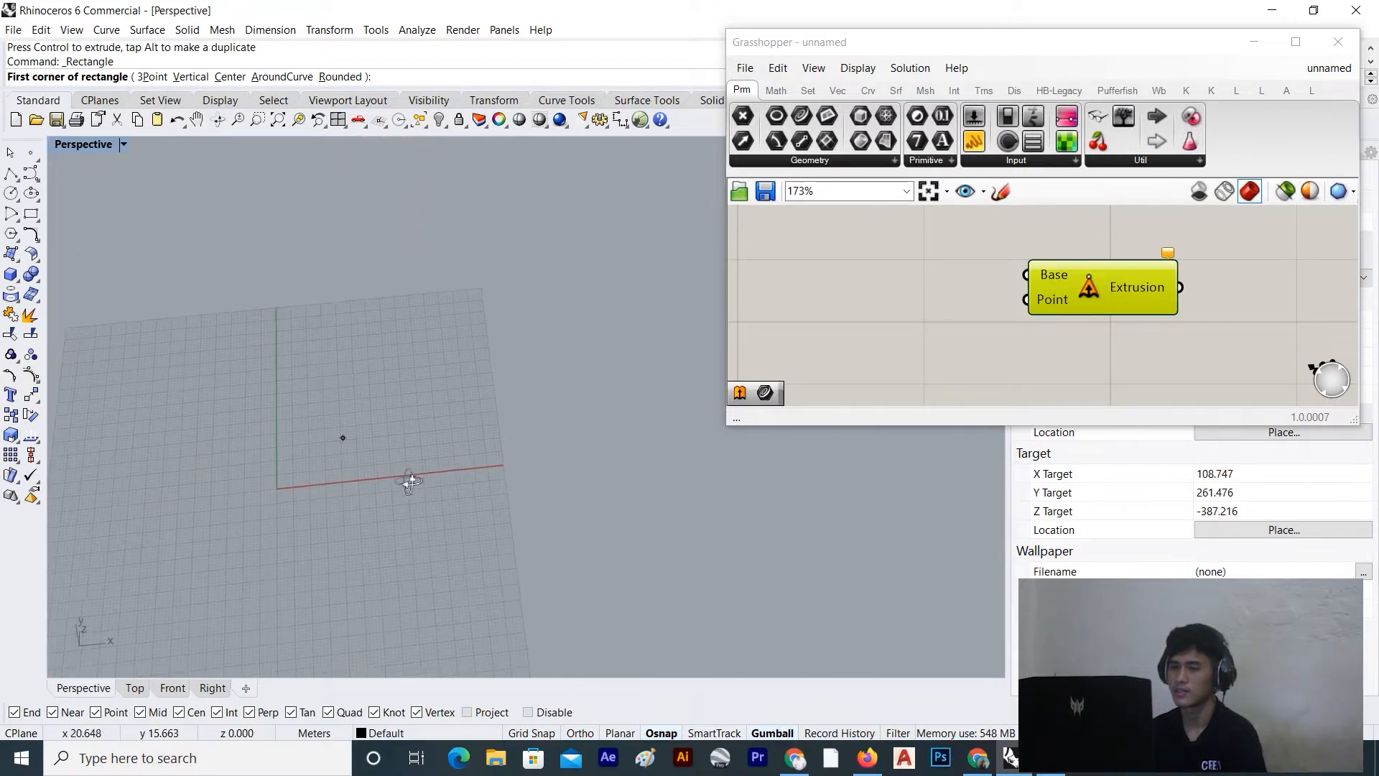
{"action": "left_click", "coordinate": [305, 366]}
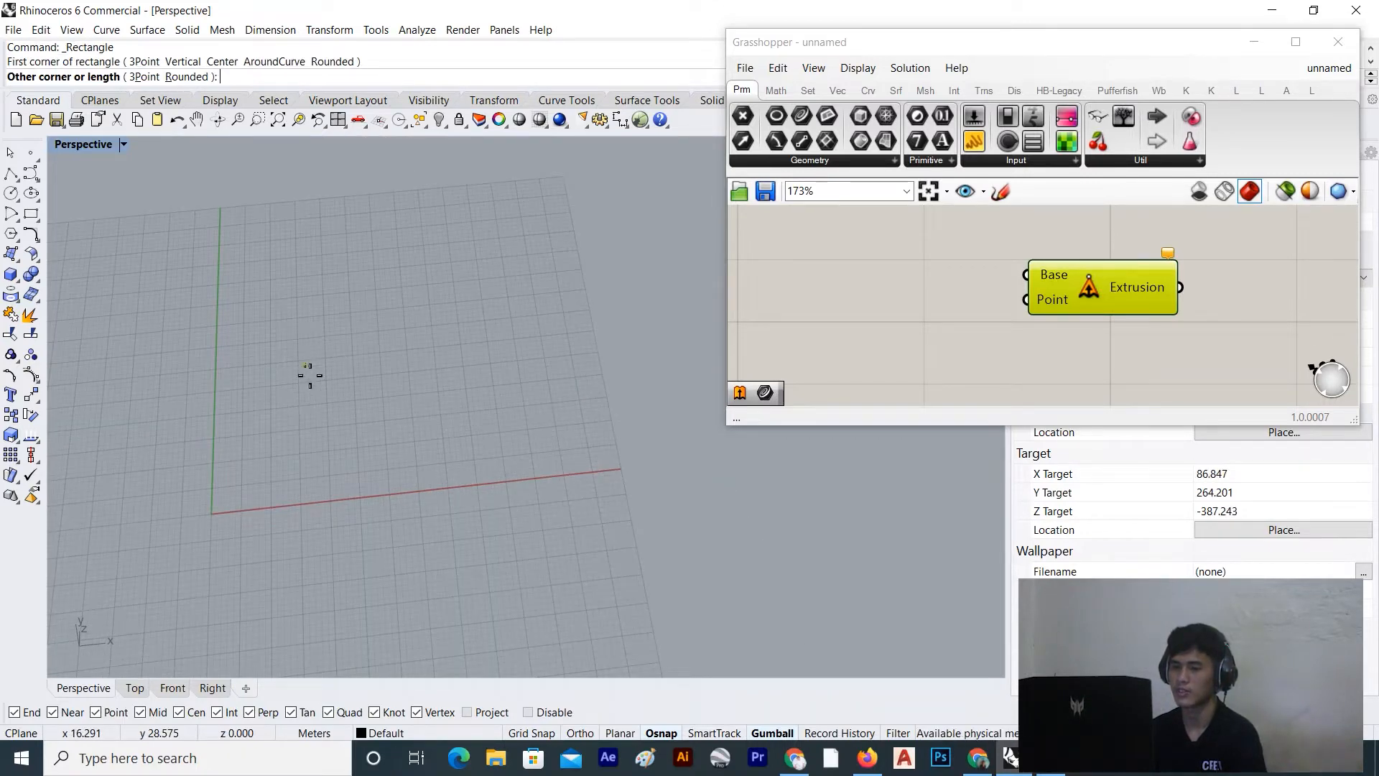
{"action": "left_click", "coordinate": [449, 439]}
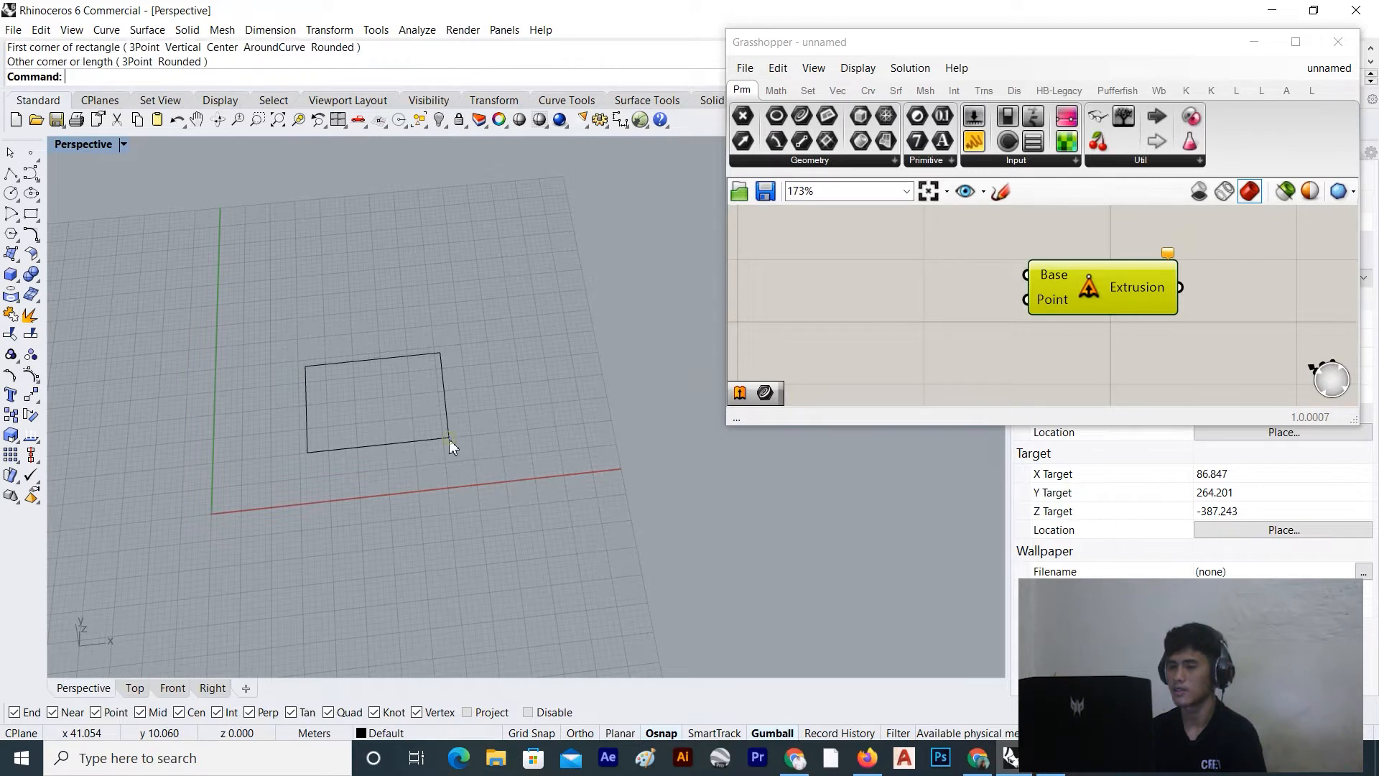
{"action": "scroll", "coordinate": [876, 313], "scroll_direction": "down", "scroll_amount": 2}
{"action": "scroll", "coordinate": [903, 305], "scroll_direction": "up", "scroll_amount": 3}
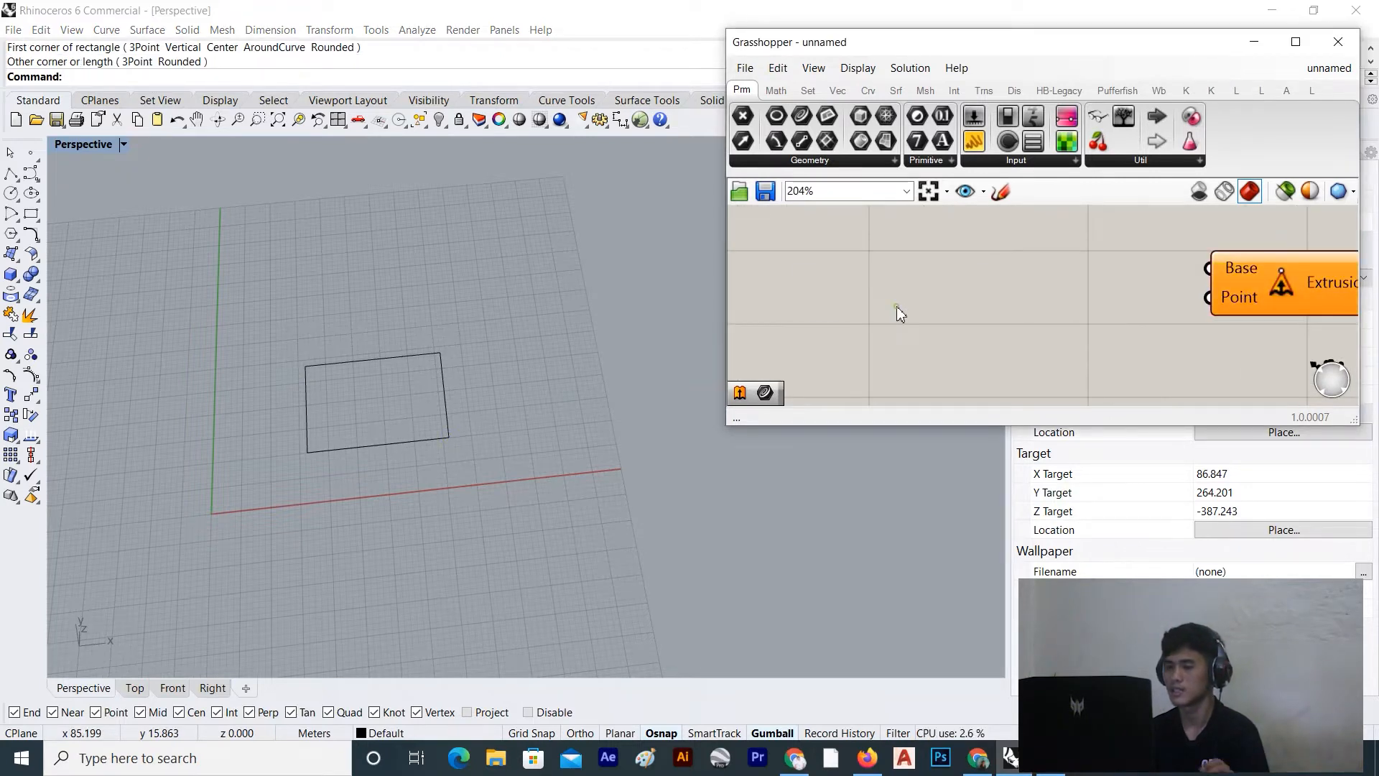
Add a Curve parameter to the canvas and set the rectangle on the ground grid as its one curve
{"action": "double_click", "coordinate": [897, 307]}
{"action": "type", "text": "curve"}
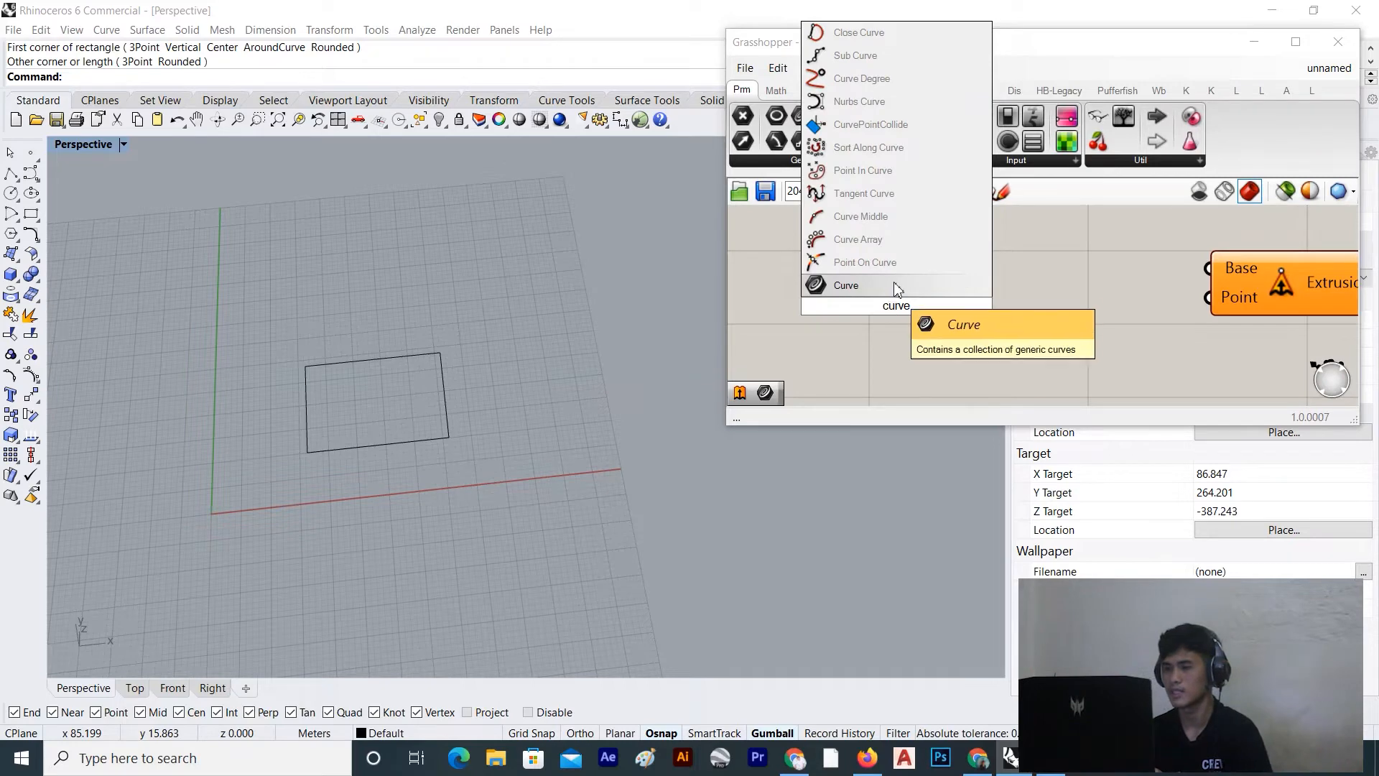
{"action": "key", "text": "Return"}
{"action": "left_click_drag", "start_coordinate": [898, 287], "coordinate": [967, 240]}
{"action": "right_click", "coordinate": [971, 265]}
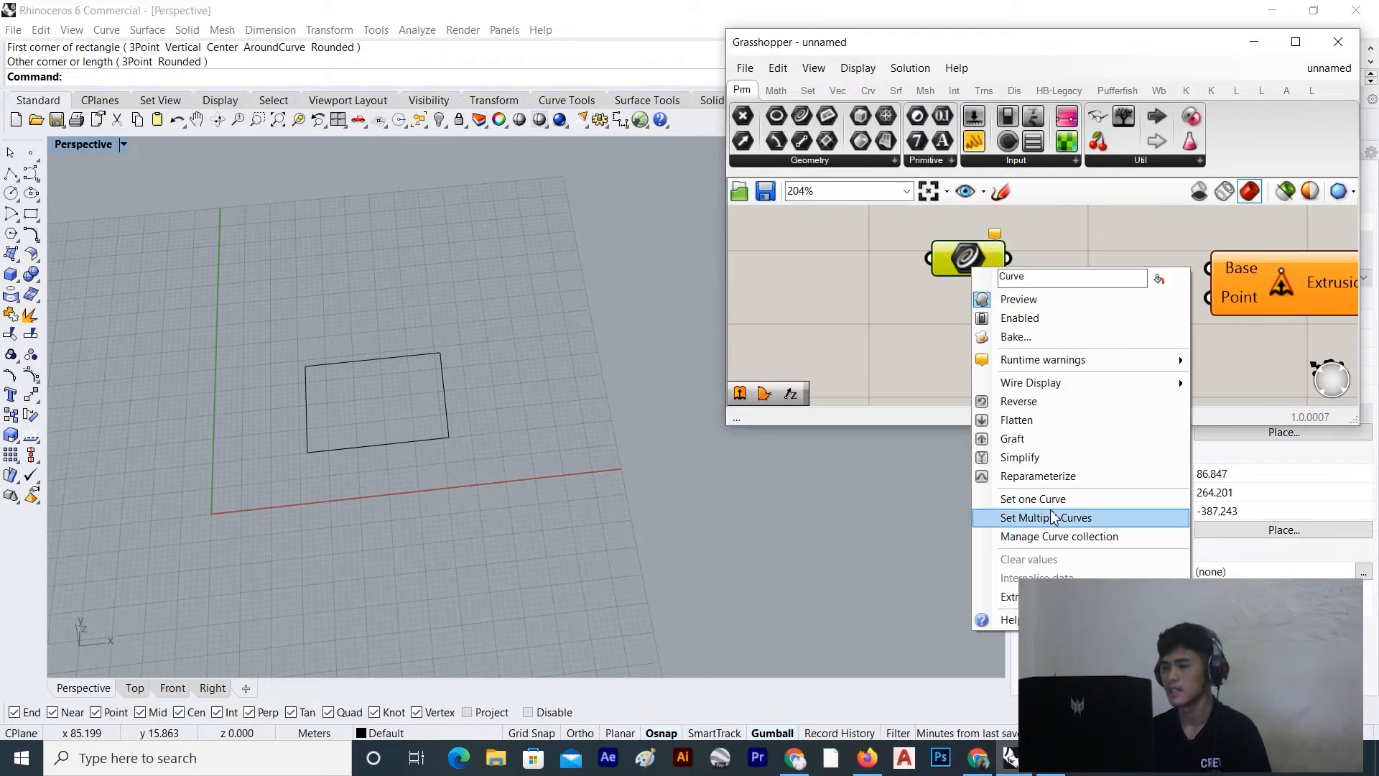
{"action": "left_click", "coordinate": [1023, 501]}
{"action": "left_click", "coordinate": [444, 384]}
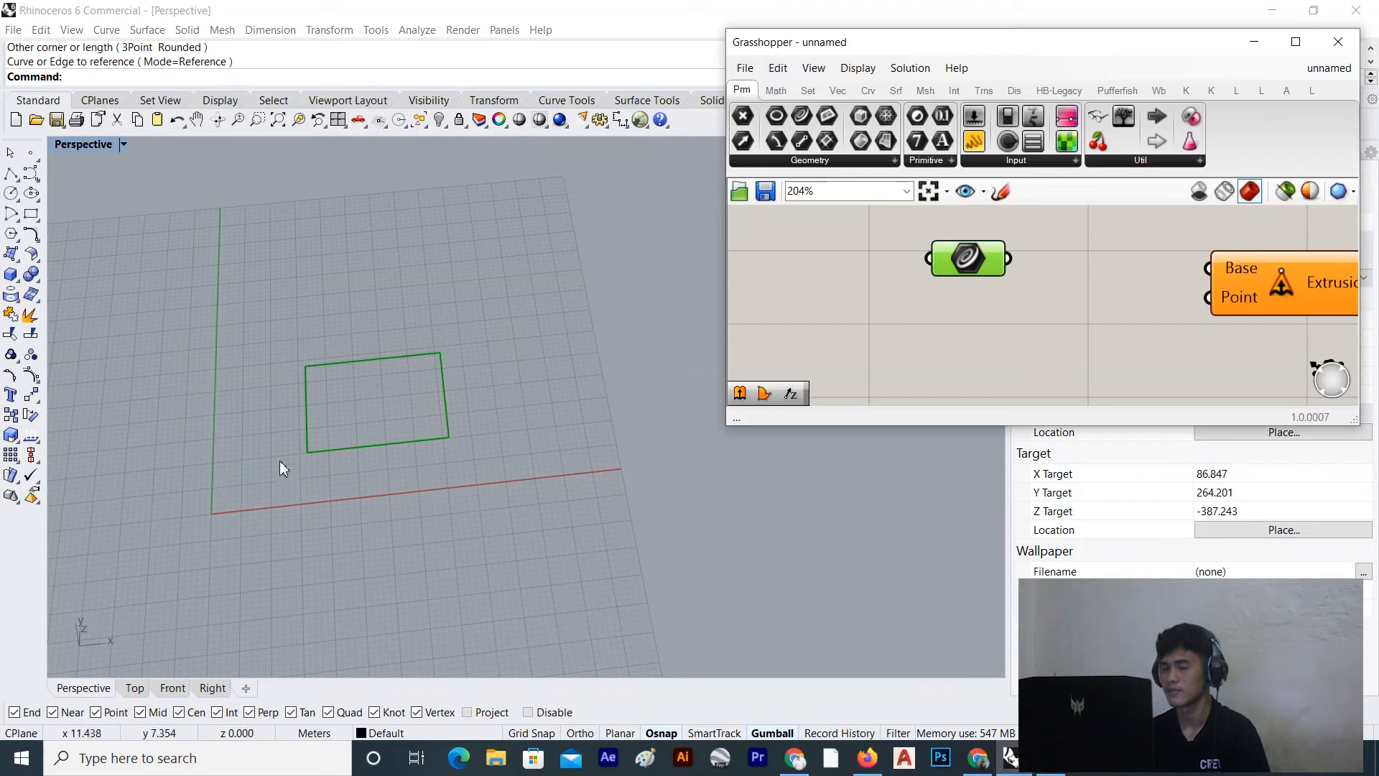
Connect the Curve parameter to the Base input of the Extrude Point component
{"action": "scroll", "coordinate": [1178, 277], "scroll_direction": "down", "scroll_amount": 3}
{"action": "right_click_drag", "start_coordinate": [1114, 304], "coordinate": [1013, 320]}
{"action": "left_click_drag", "start_coordinate": [1143, 290], "coordinate": [1110, 299]}
{"action": "scroll", "coordinate": [1006, 280], "scroll_direction": "up", "scroll_amount": 2}
{"action": "left_click_drag", "start_coordinate": [970, 282], "coordinate": [1362, 300]}
{"action": "left_click", "coordinate": [919, 281]}
{"action": "scroll", "coordinate": [557, 423], "scroll_direction": "down", "scroll_amount": 5}
{"action": "left_click", "coordinate": [970, 330]}
Inspect the base rectangle on the ground grid and its position relative to the earlier solids
{"action": "scroll", "coordinate": [536, 419], "scroll_direction": "down", "scroll_amount": 8}
{"action": "right_click_drag", "start_coordinate": [536, 420], "coordinate": [474, 392]}
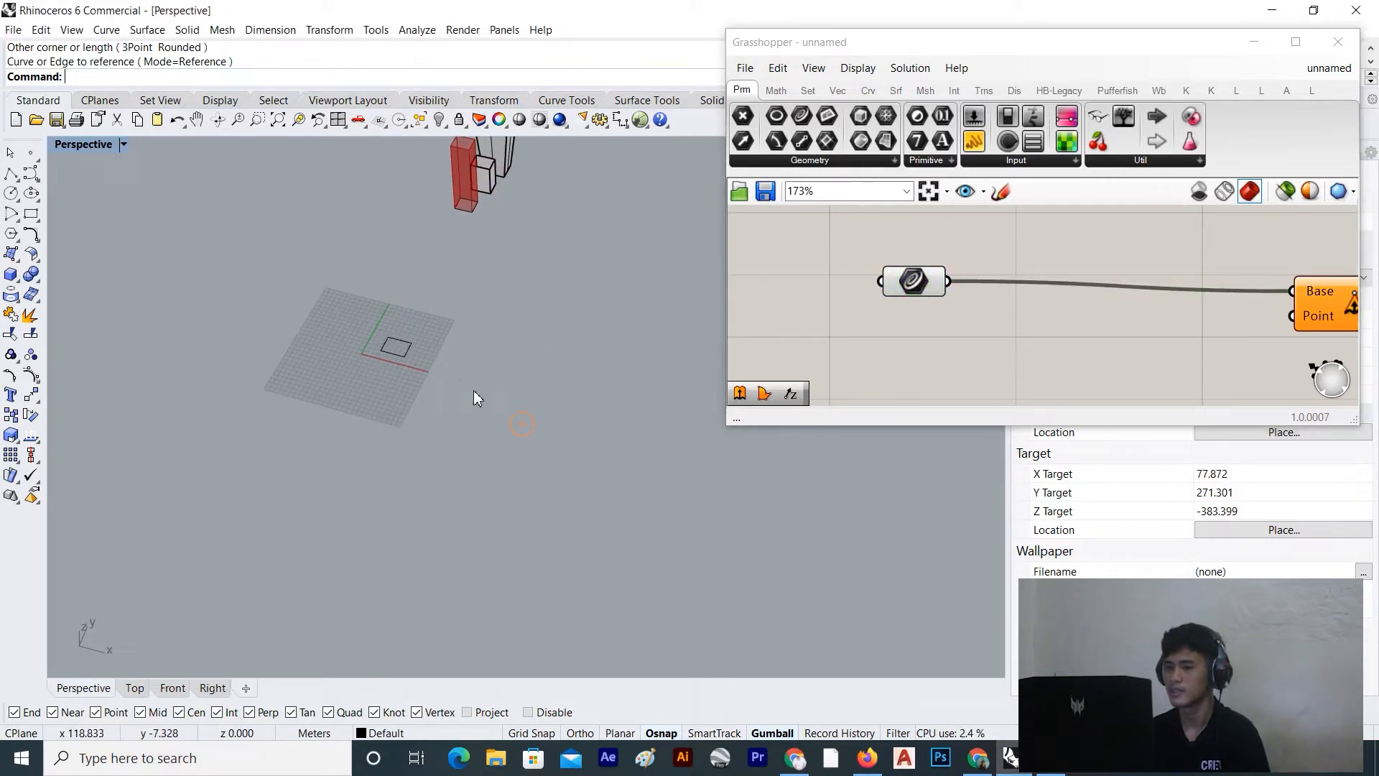
{"action": "scroll", "coordinate": [496, 374], "scroll_direction": "up", "scroll_amount": 3}
{"action": "scroll", "coordinate": [1032, 343], "scroll_direction": "down", "scroll_amount": 3}
{"action": "right_click_drag", "start_coordinate": [1032, 343], "coordinate": [966, 335]}
{"action": "scroll", "coordinate": [1141, 325], "scroll_direction": "up", "scroll_amount": 2}
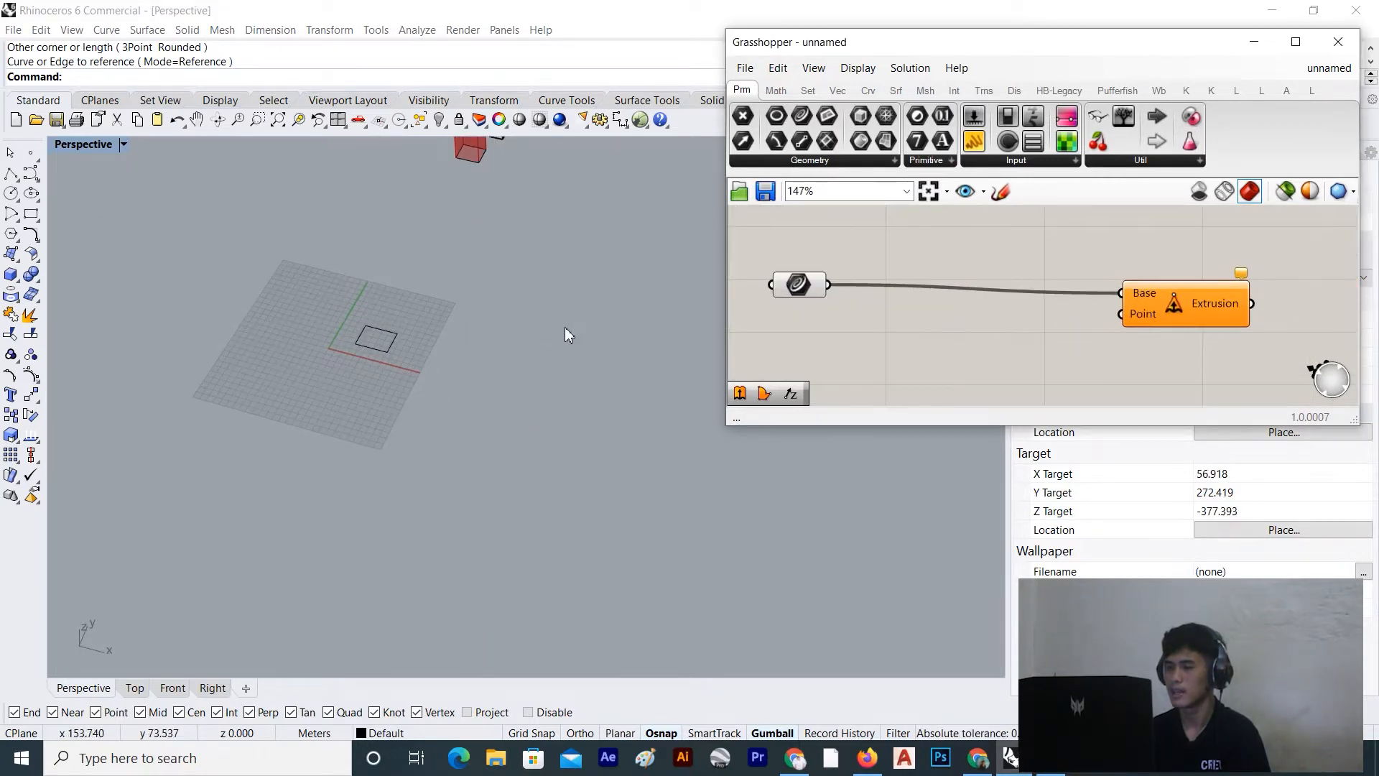
{"action": "scroll", "coordinate": [348, 342], "scroll_direction": "up", "scroll_amount": 3}
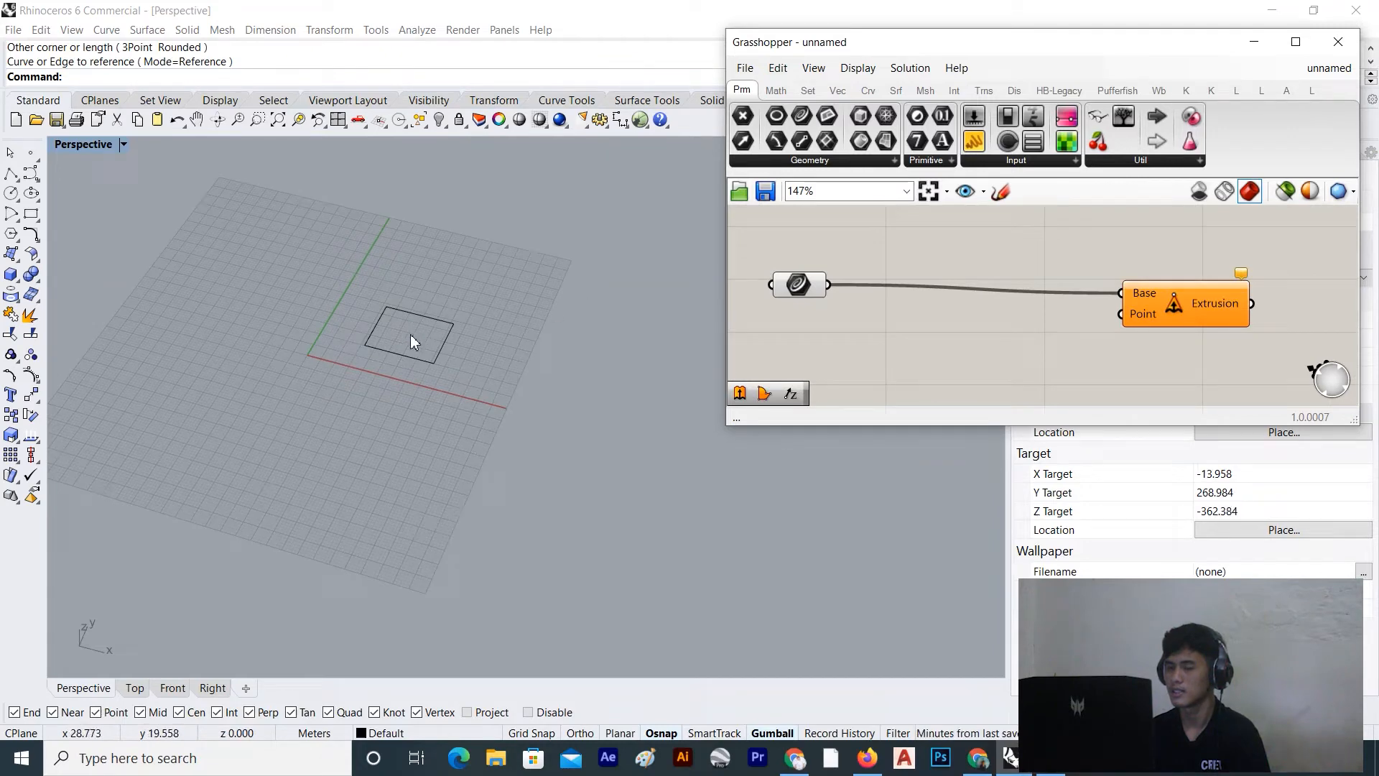
{"action": "scroll", "coordinate": [411, 340], "scroll_direction": "down", "scroll_amount": 5}
{"action": "left_click", "coordinate": [464, 231]}
{"action": "scroll", "coordinate": [460, 238], "scroll_direction": "up", "scroll_amount": 3}
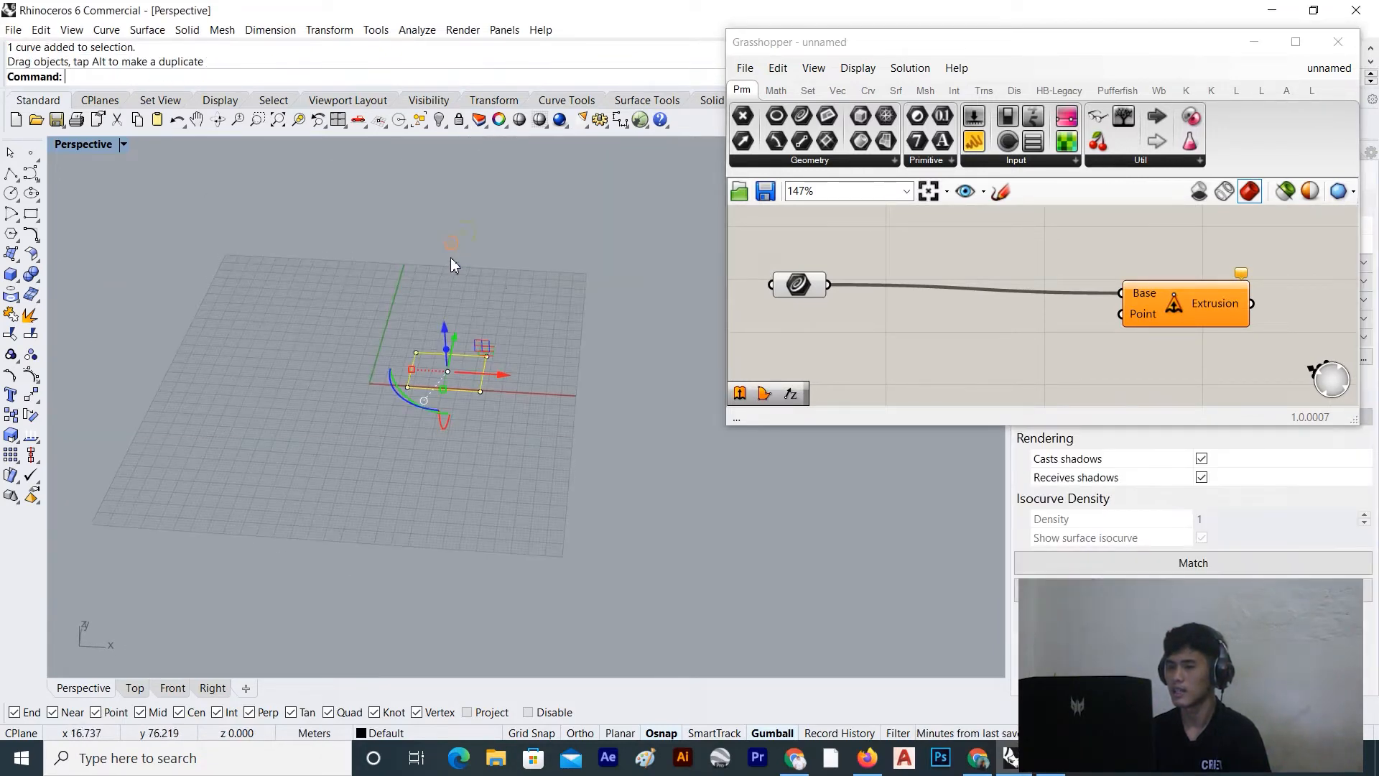
{"action": "left_click", "coordinate": [528, 324]}
{"action": "left_click", "coordinate": [453, 355]}
{"action": "left_click", "coordinate": [453, 354]}
{"action": "left_click", "coordinate": [500, 294]}
{"action": "scroll", "coordinate": [420, 326], "scroll_direction": "up", "scroll_amount": 2}
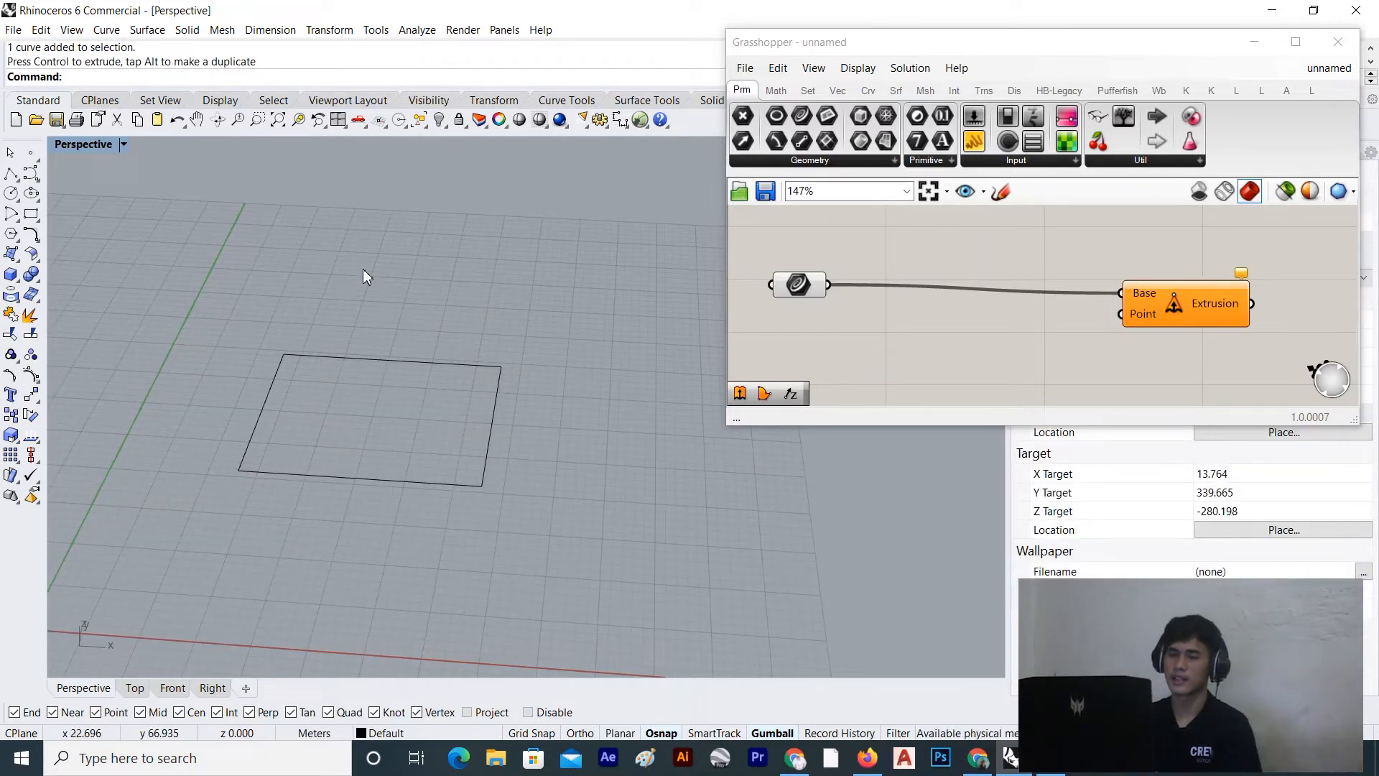
Check which rectangle the Curve parameter references and what the Base input of Extrude Point inherits
{"action": "left_click", "coordinate": [779, 321]}
{"action": "left_click", "coordinate": [806, 292]}
{"action": "scroll", "coordinate": [409, 406], "scroll_direction": "down", "scroll_amount": 5}
{"action": "right_click_drag", "start_coordinate": [406, 409], "coordinate": [498, 342]}
{"action": "scroll", "coordinate": [428, 336], "scroll_direction": "up", "scroll_amount": 3}
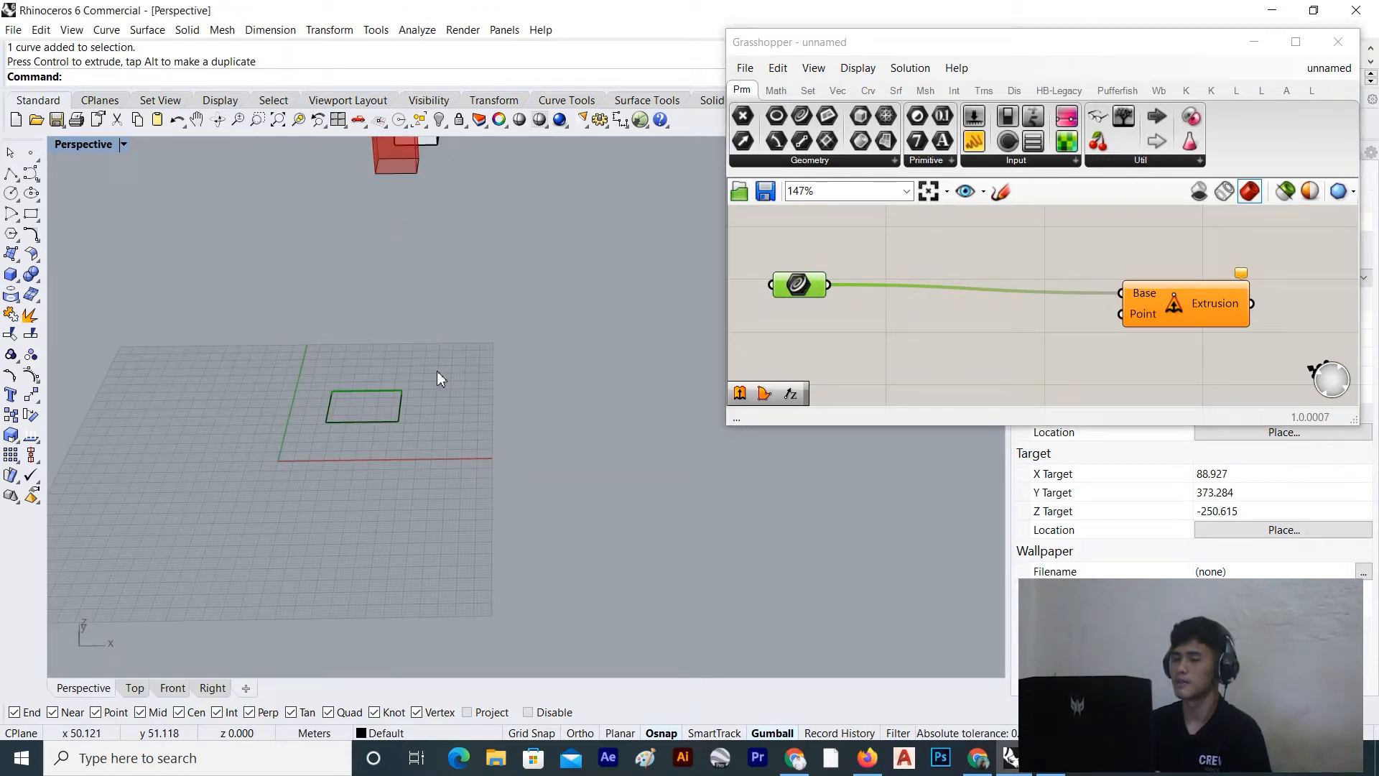
{"action": "left_click_drag", "start_coordinate": [1163, 300], "coordinate": [1141, 324]}
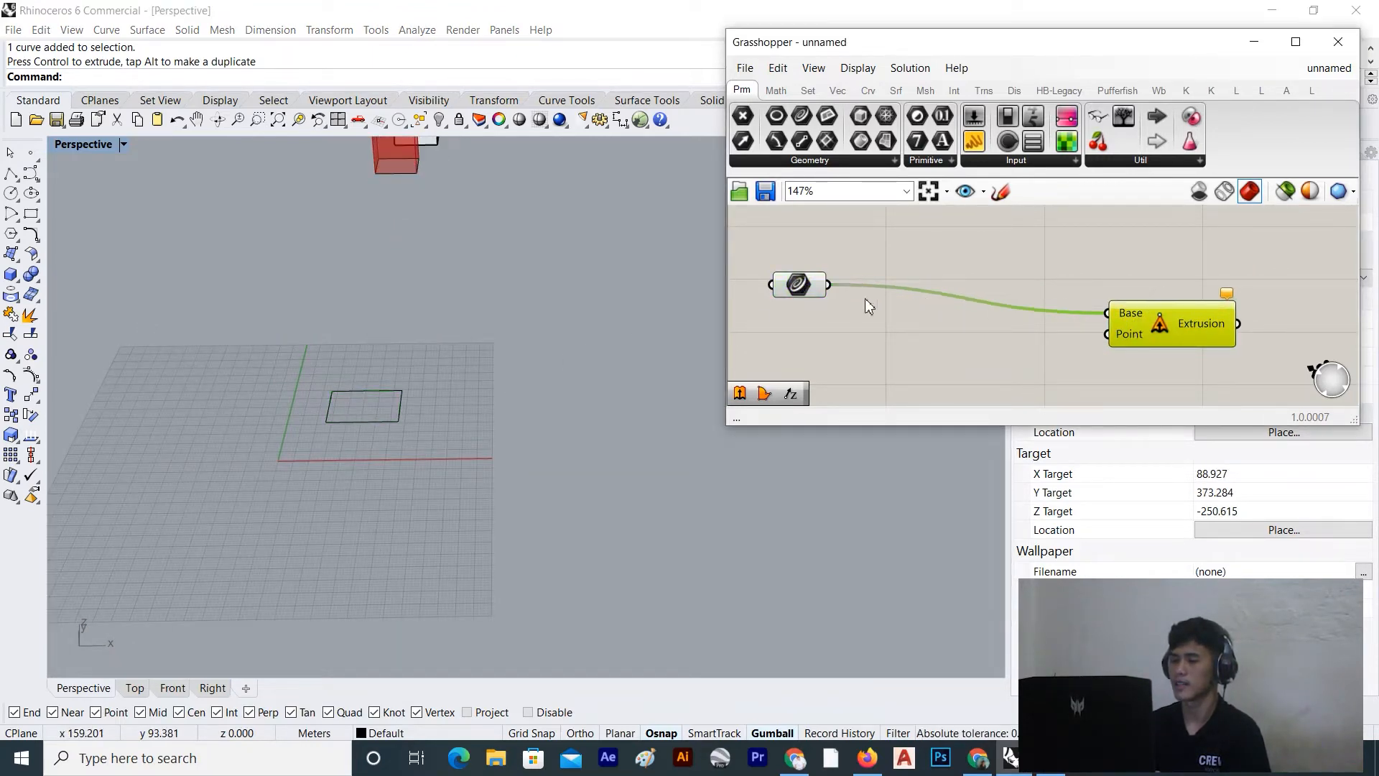
{"action": "scroll", "coordinate": [352, 416], "scroll_direction": "up", "scroll_amount": 4}
{"action": "scroll", "coordinate": [365, 411], "scroll_direction": "down", "scroll_amount": 2}
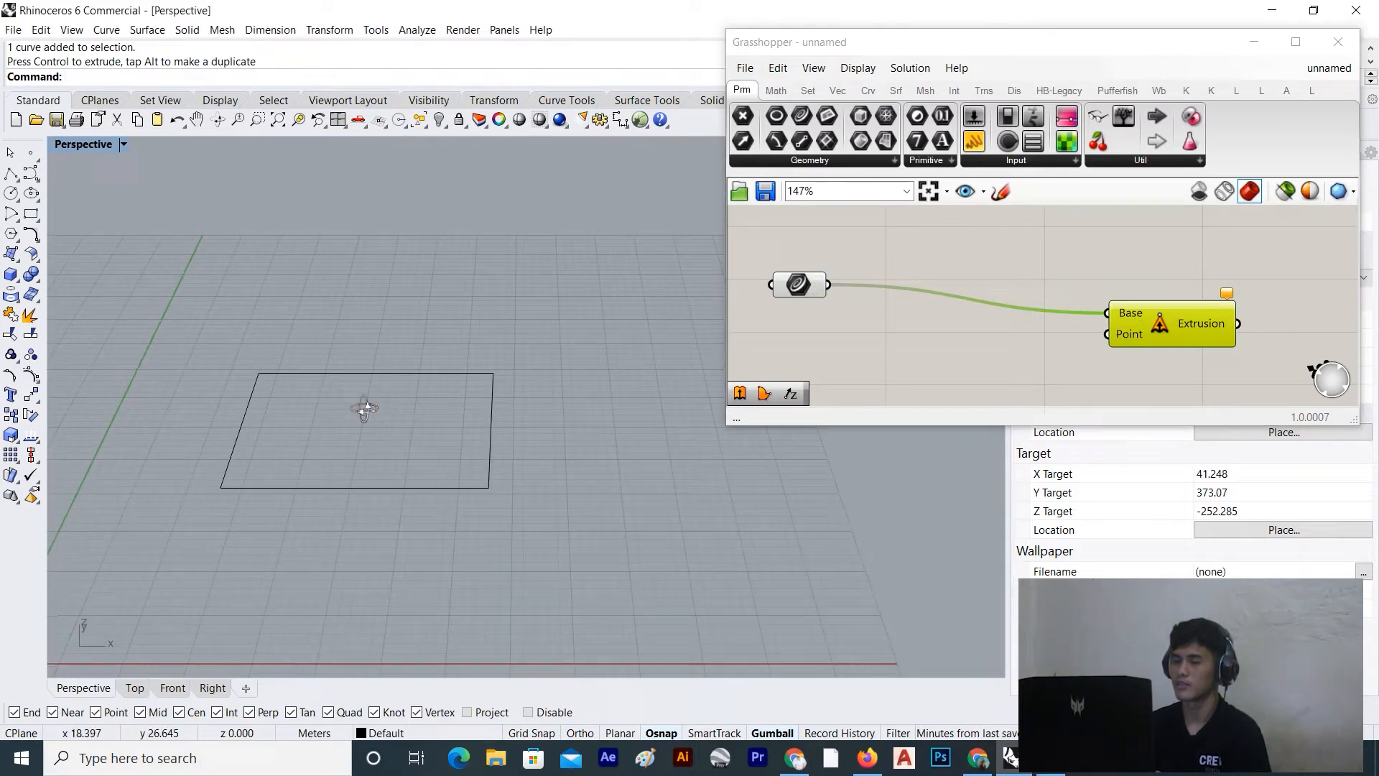
{"action": "left_click", "coordinate": [809, 285]}
{"action": "left_click_drag", "start_coordinate": [1135, 314], "coordinate": [1109, 303]}
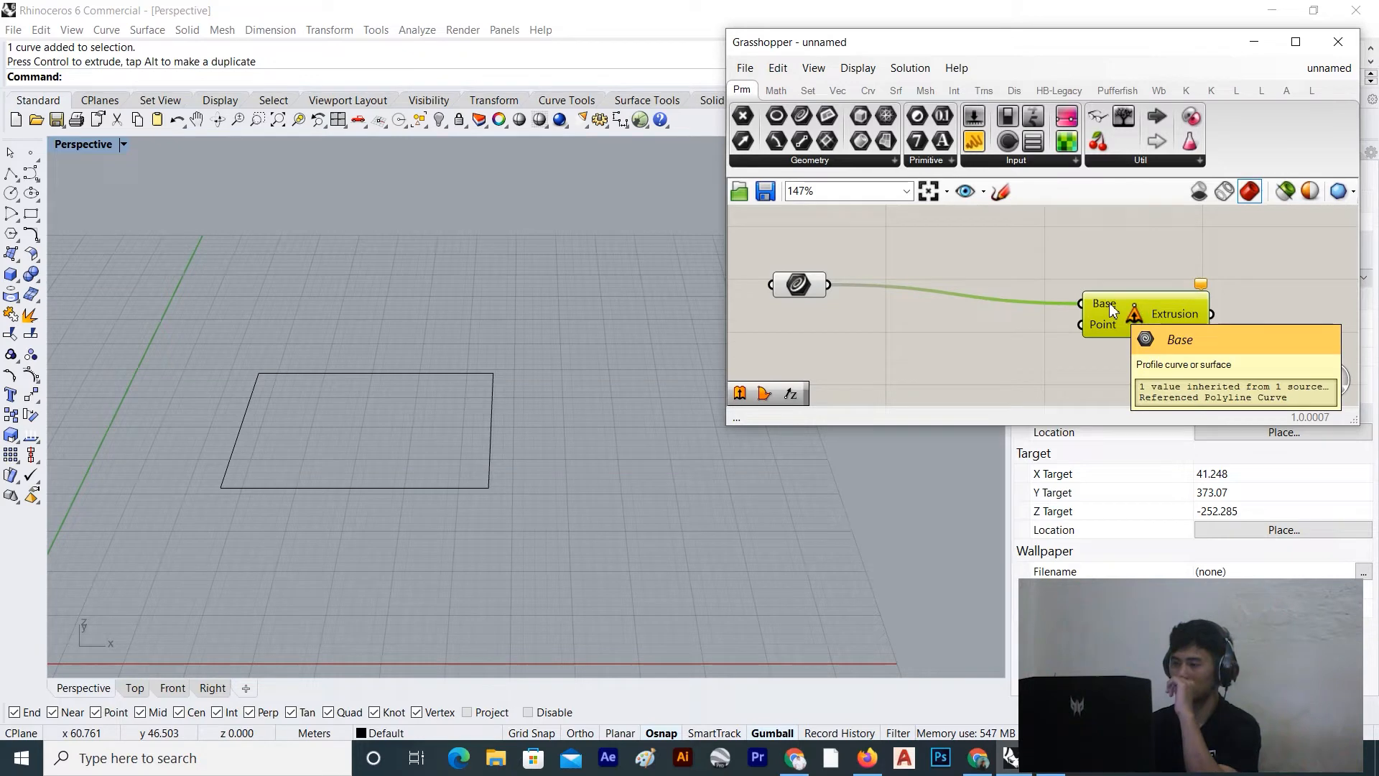
{"action": "scroll", "coordinate": [419, 314], "scroll_direction": "down", "scroll_amount": 5}
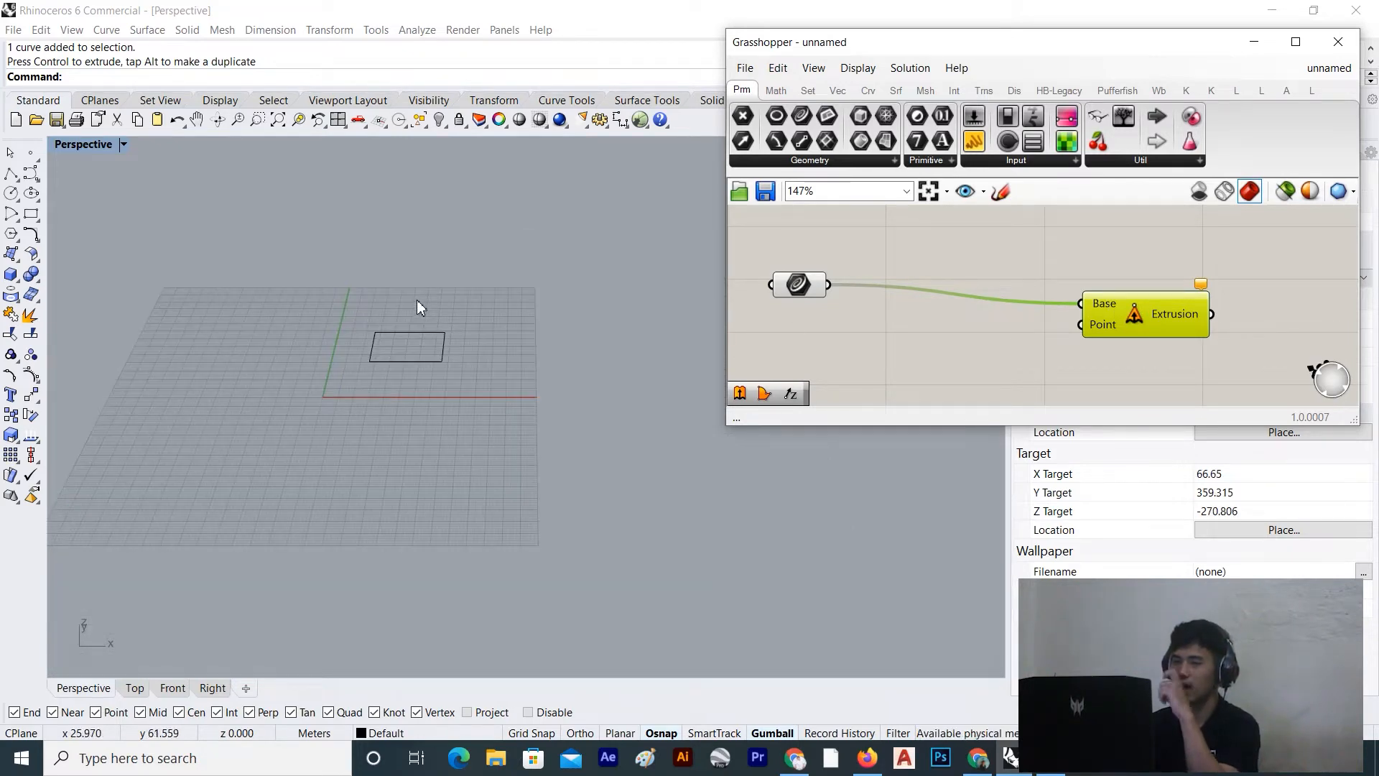
{"action": "scroll", "coordinate": [435, 309], "scroll_direction": "up", "scroll_amount": 5}
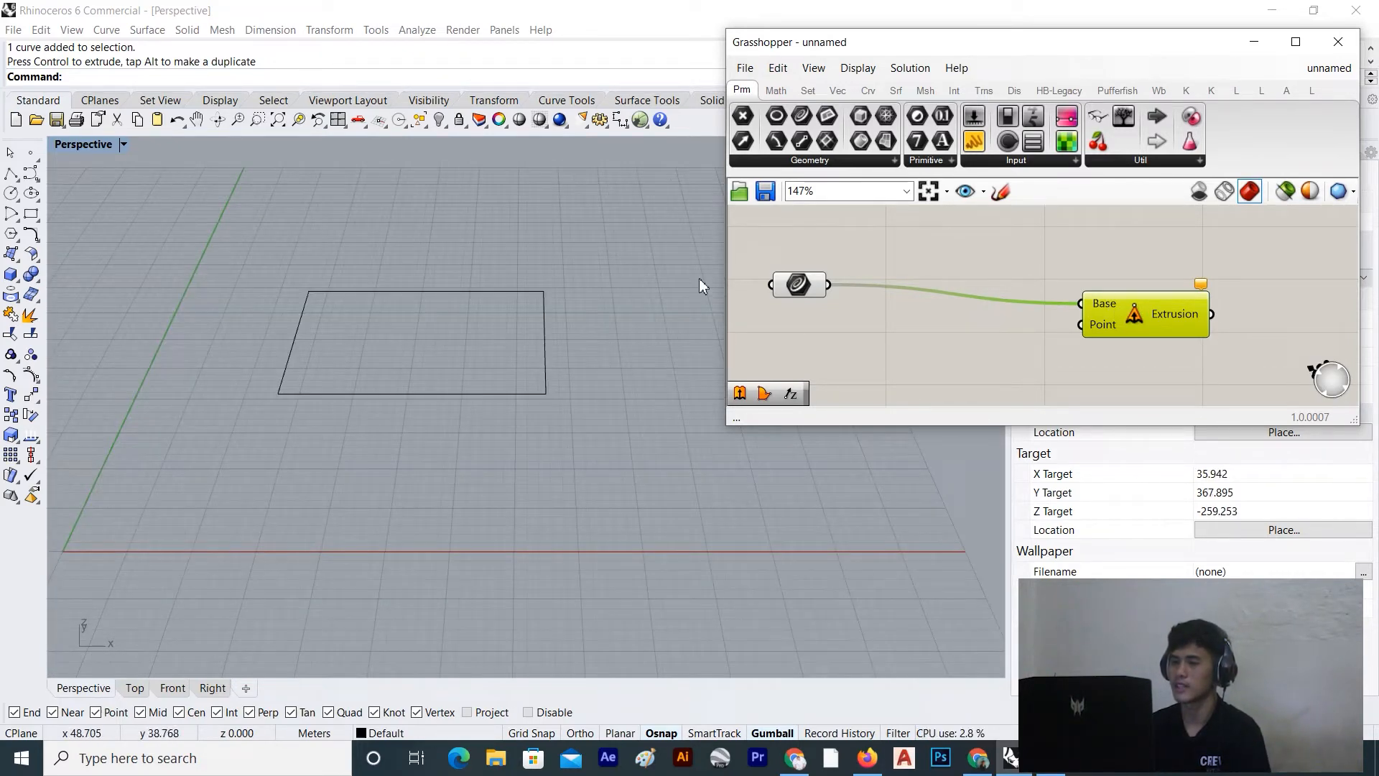
{"action": "mouse_move", "coordinate": [806, 286]}
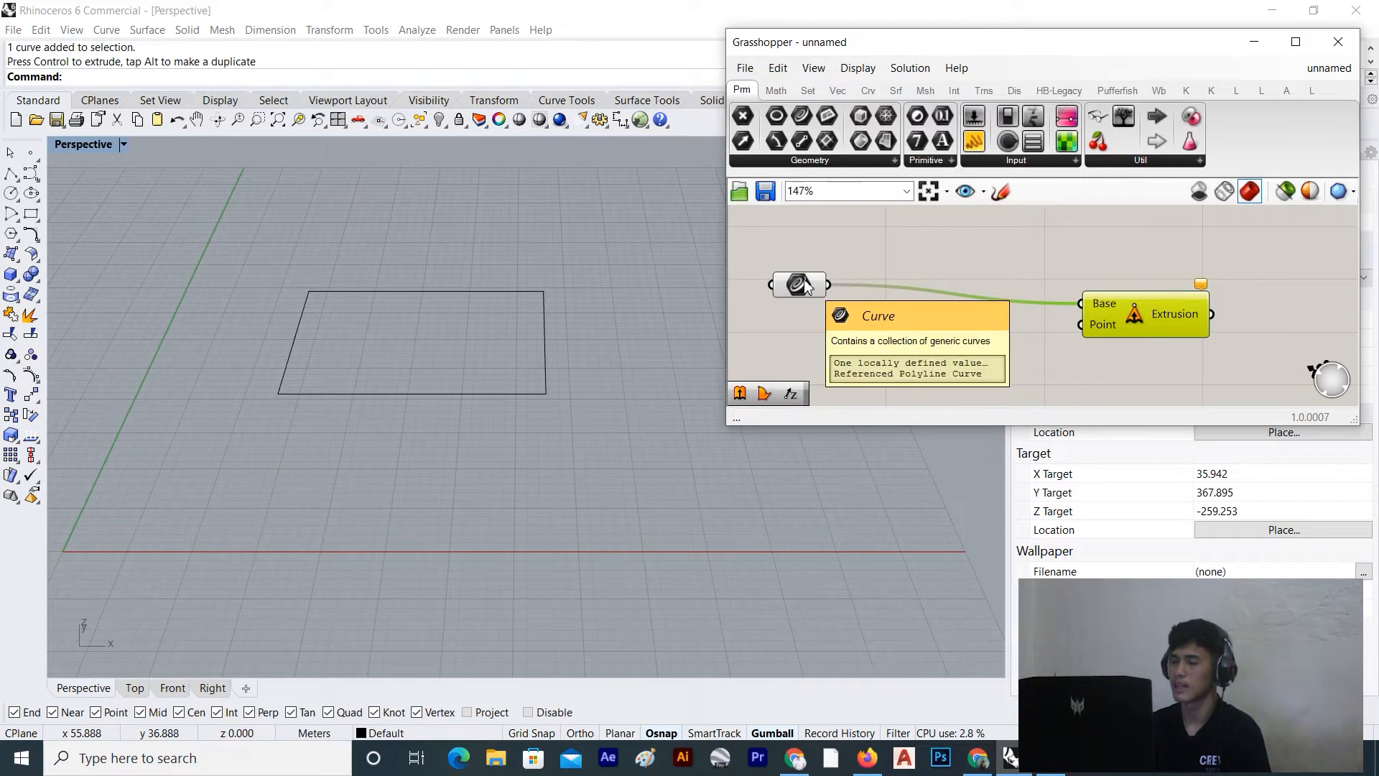
{"action": "left_click", "coordinate": [807, 286]}
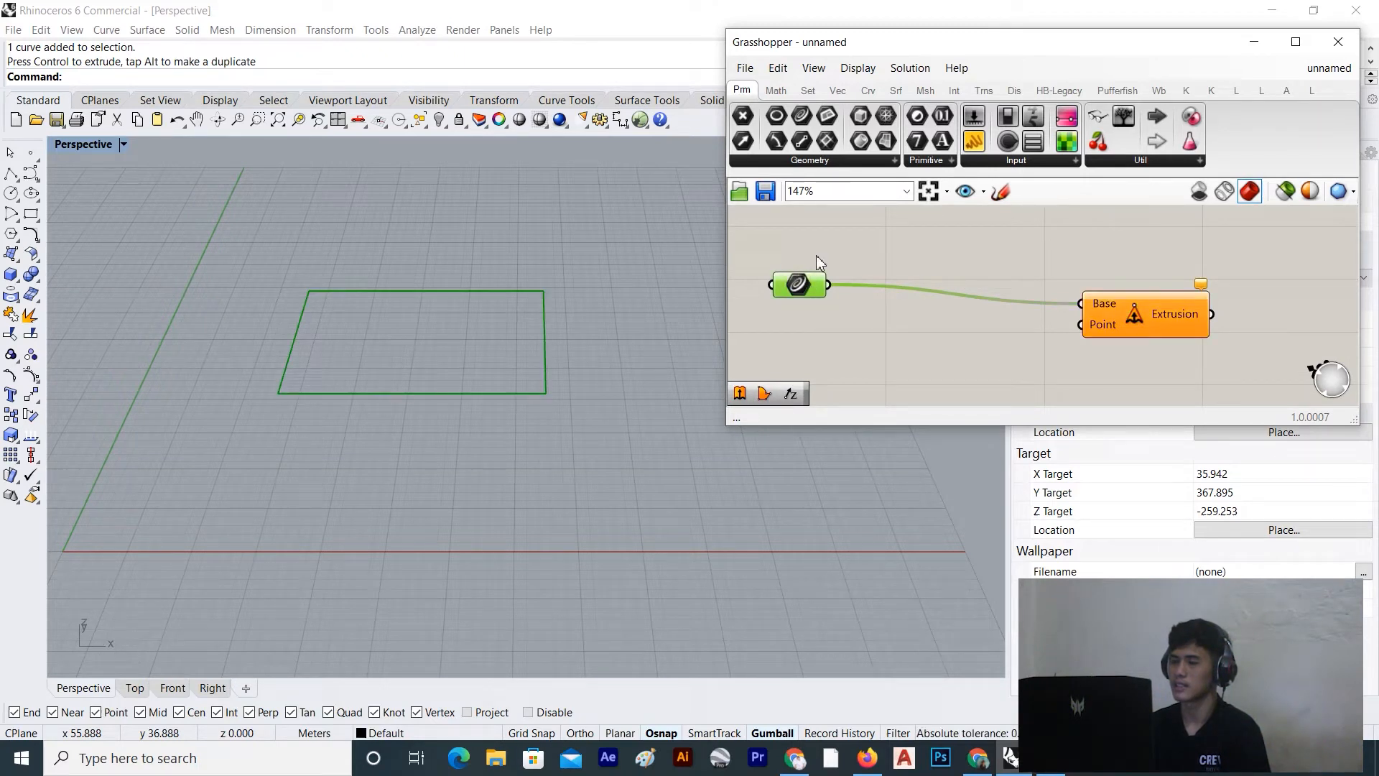
{"action": "left_click", "coordinate": [796, 261]}
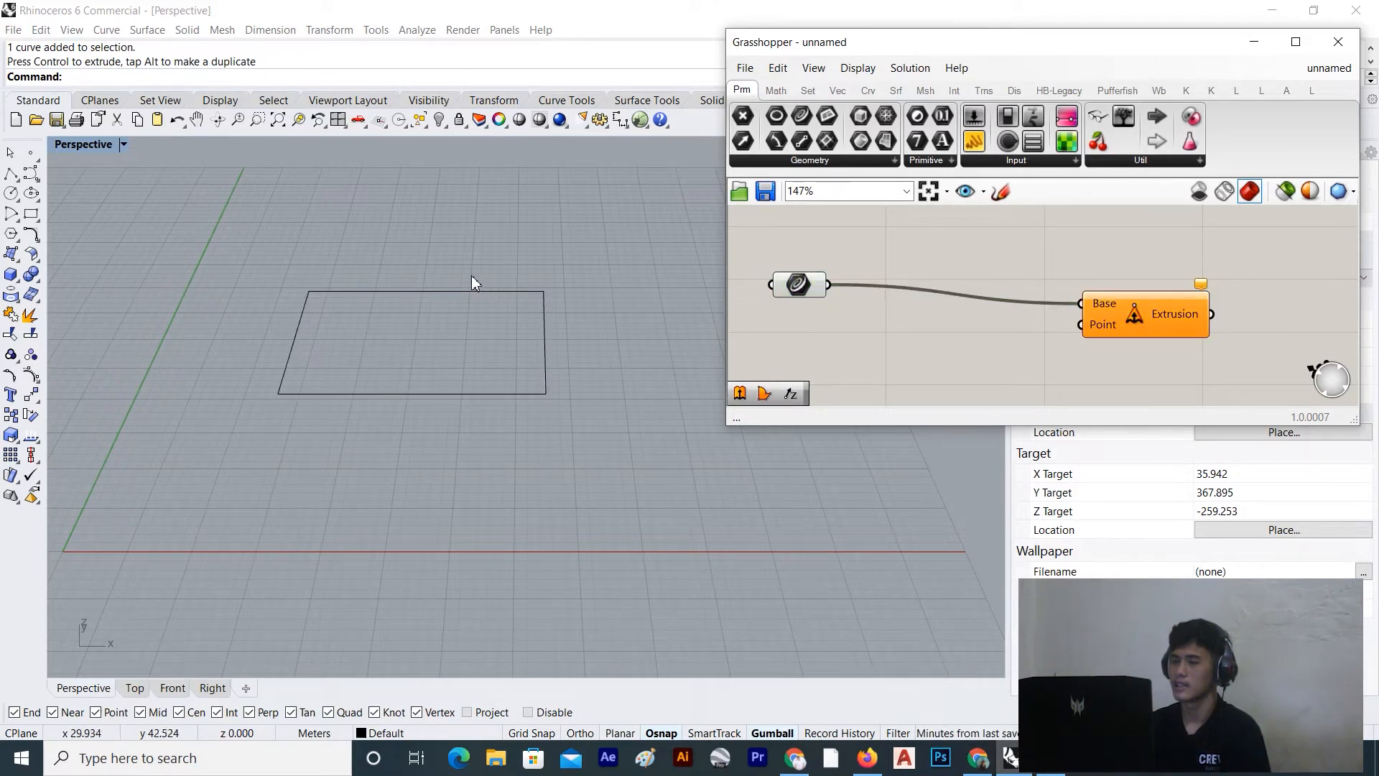
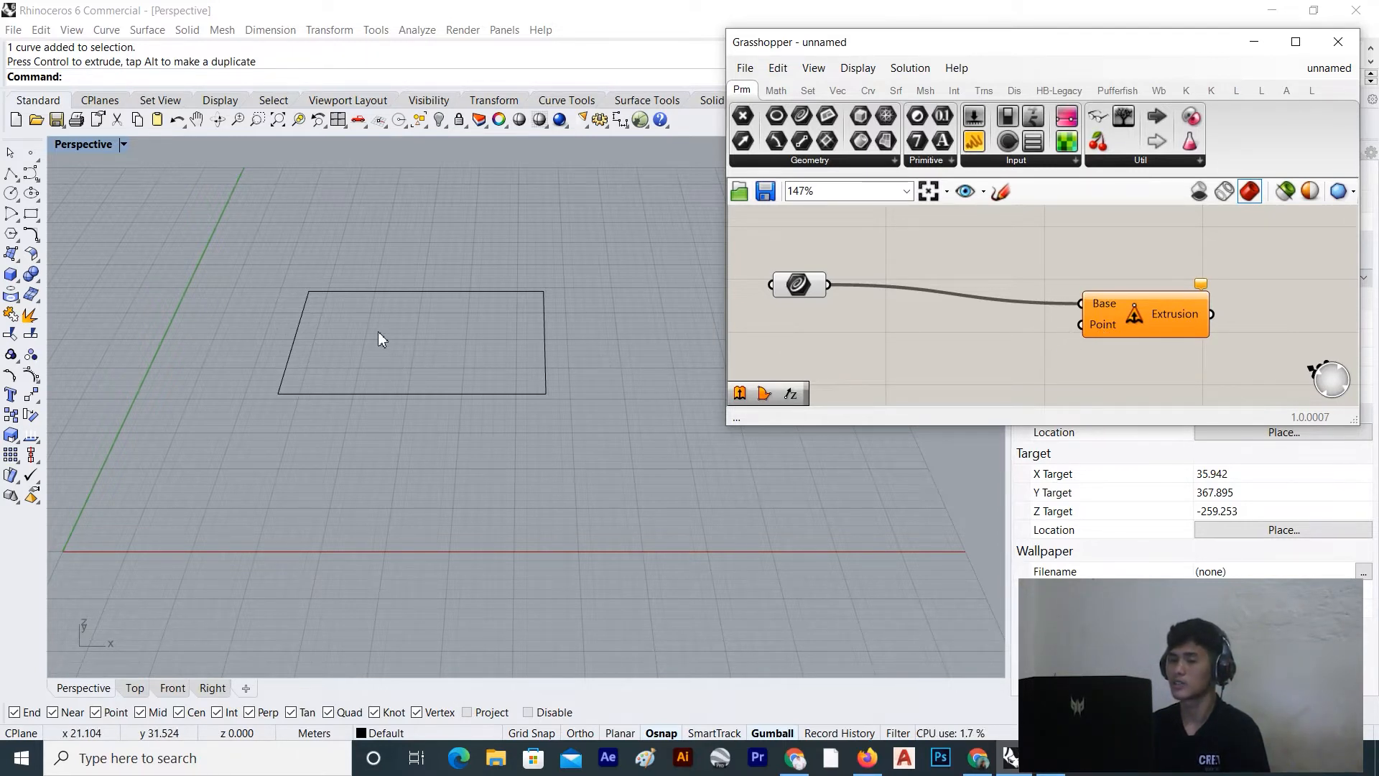
{"action": "left_click", "coordinate": [403, 289]}
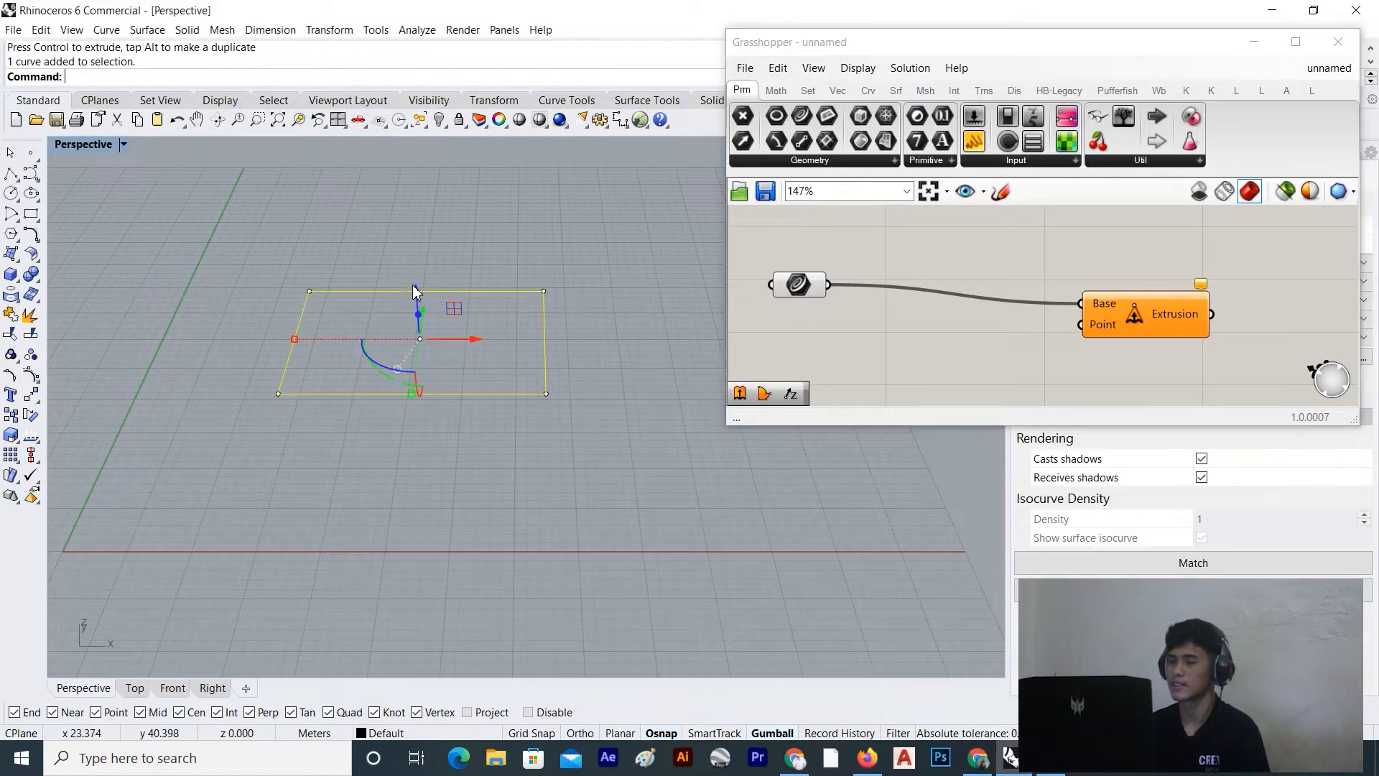
{"action": "left_click", "coordinate": [542, 265]}
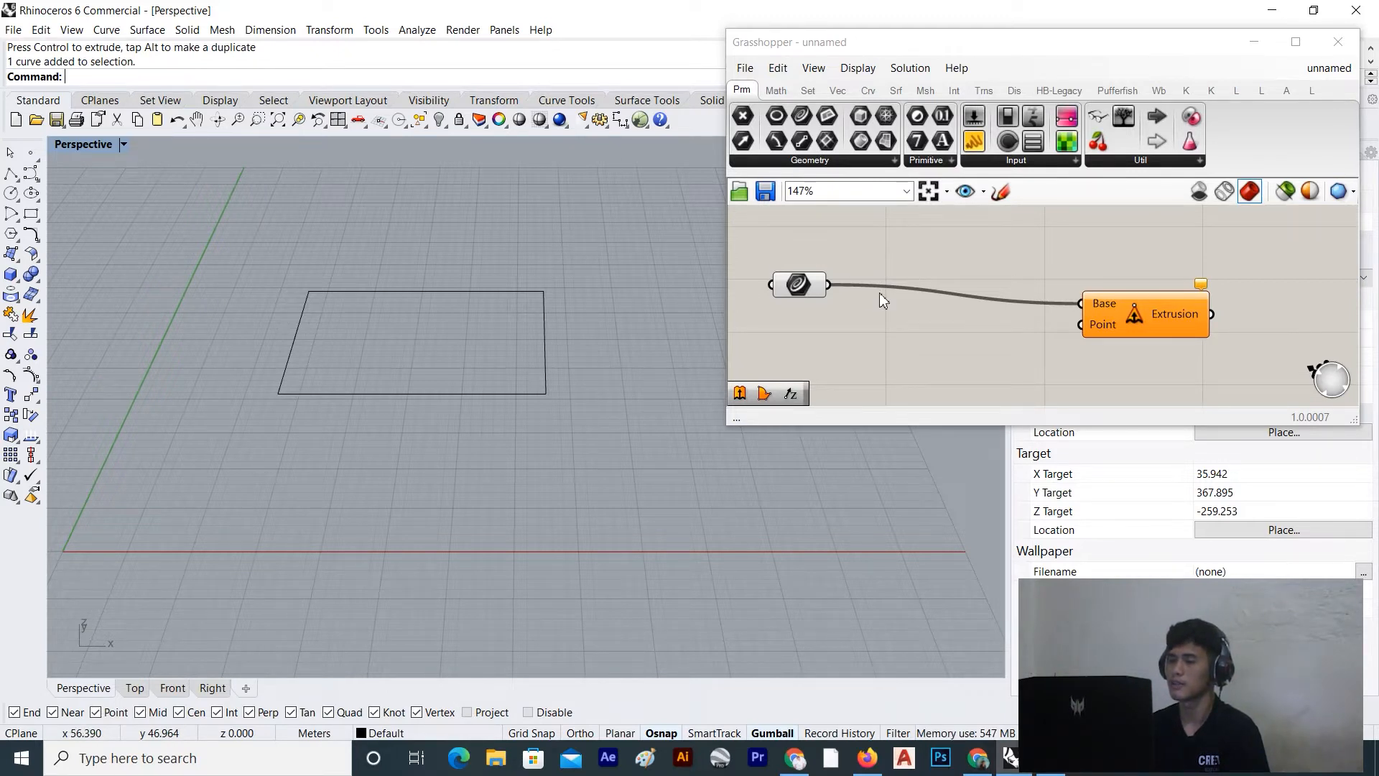
Move the Extrude Point component farther from the Curve parameter to free canvas space between them
{"action": "scroll", "coordinate": [541, 359], "scroll_direction": "down", "scroll_amount": 5}
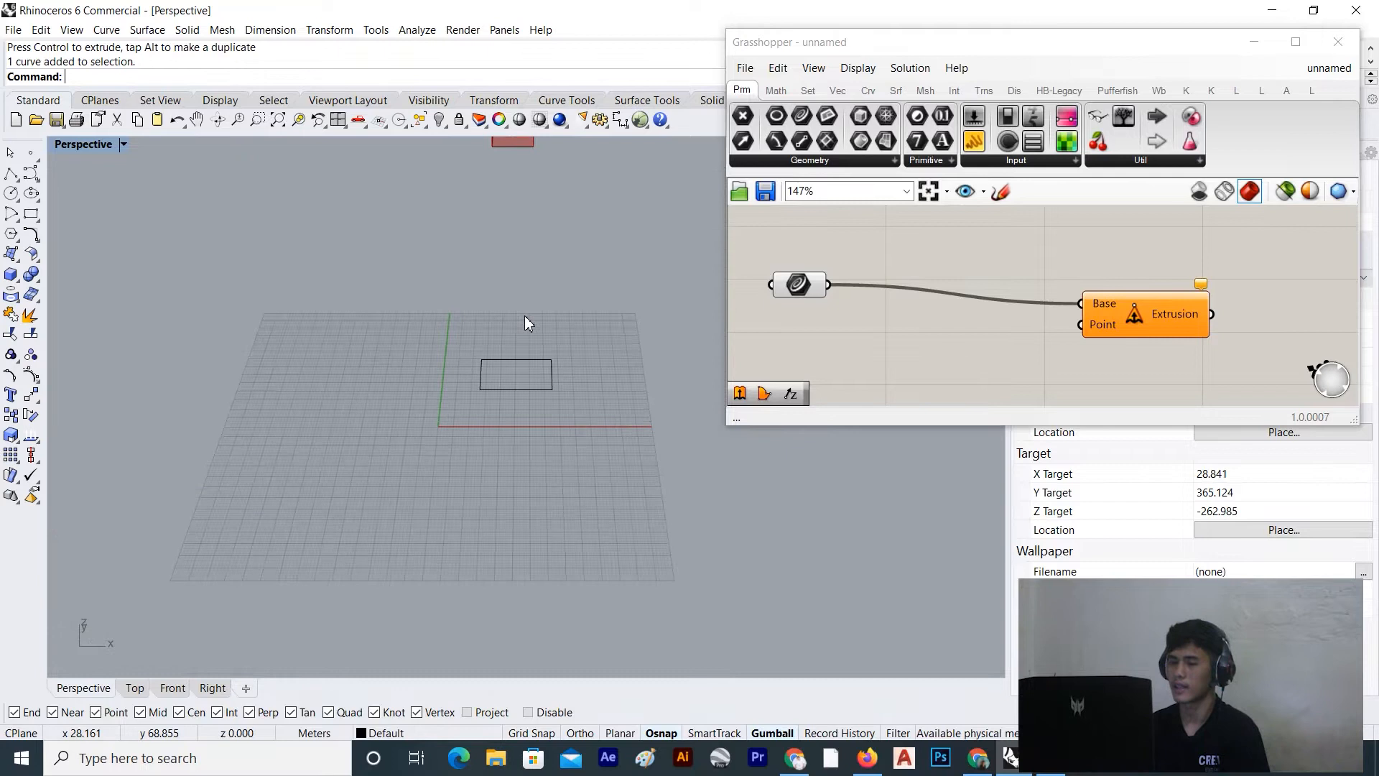
{"action": "right_click_drag", "start_coordinate": [947, 317], "coordinate": [931, 270]}
{"action": "scroll", "coordinate": [923, 273], "scroll_direction": "up", "scroll_amount": 2}
{"action": "left_click_drag", "start_coordinate": [1220, 245], "coordinate": [1355, 207]}
{"action": "scroll", "coordinate": [1171, 278], "scroll_direction": "down", "scroll_amount": 4}
{"action": "right_click_drag", "start_coordinate": [1171, 278], "coordinate": [1179, 273]}
{"action": "scroll", "coordinate": [1209, 264], "scroll_direction": "up", "scroll_amount": 3}
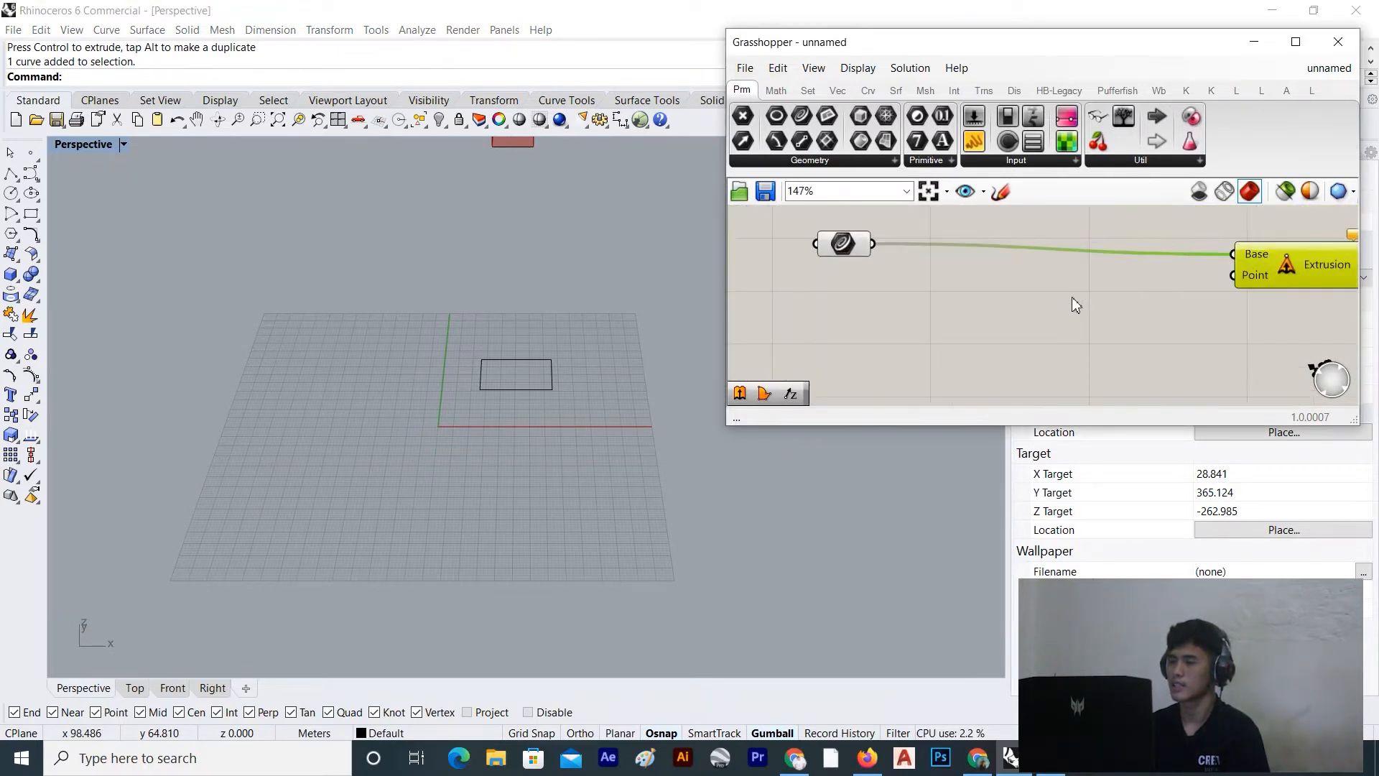
Add a Move component below the curve wire and connect the Curve parameter to its Geometry input
{"action": "double_click", "coordinate": [1034, 334]}
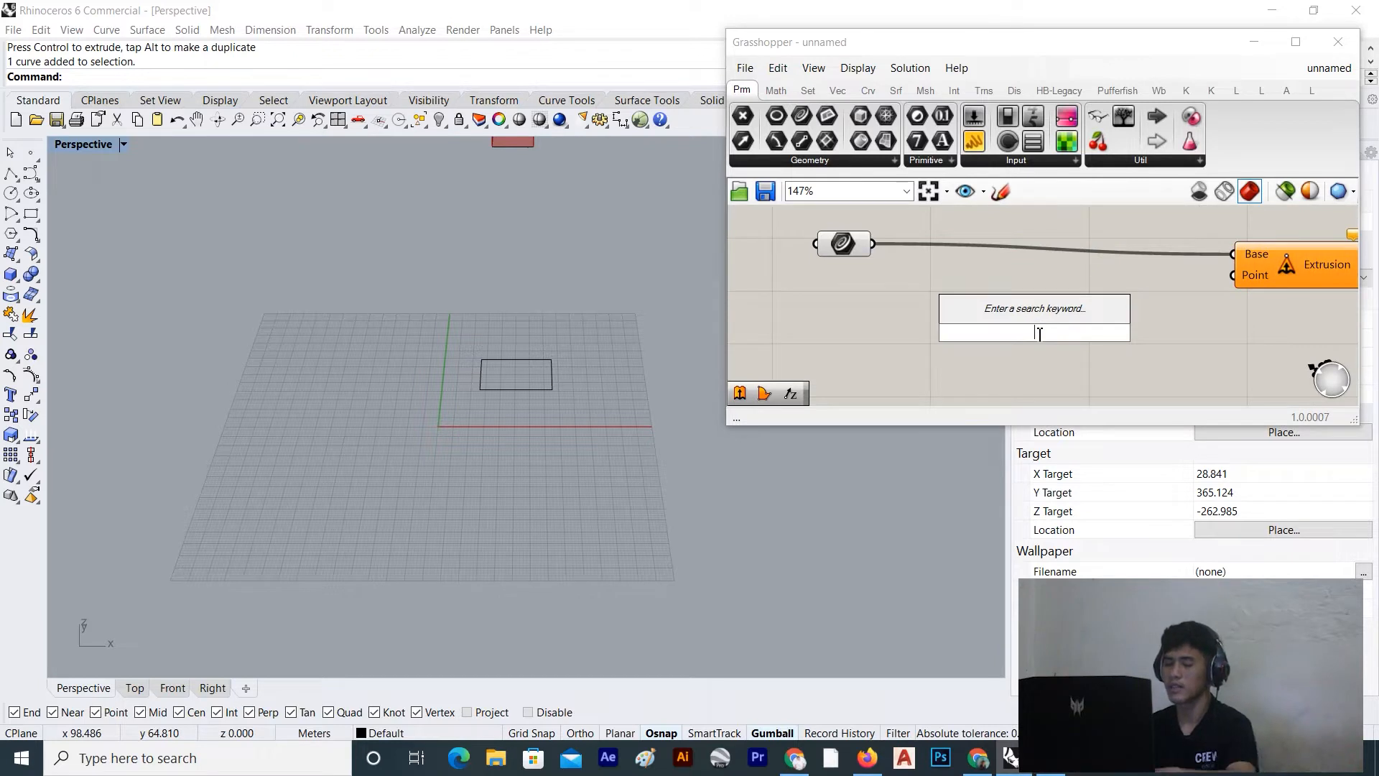
{"action": "type", "text": "po"}
{"action": "type", "text": "mo"}
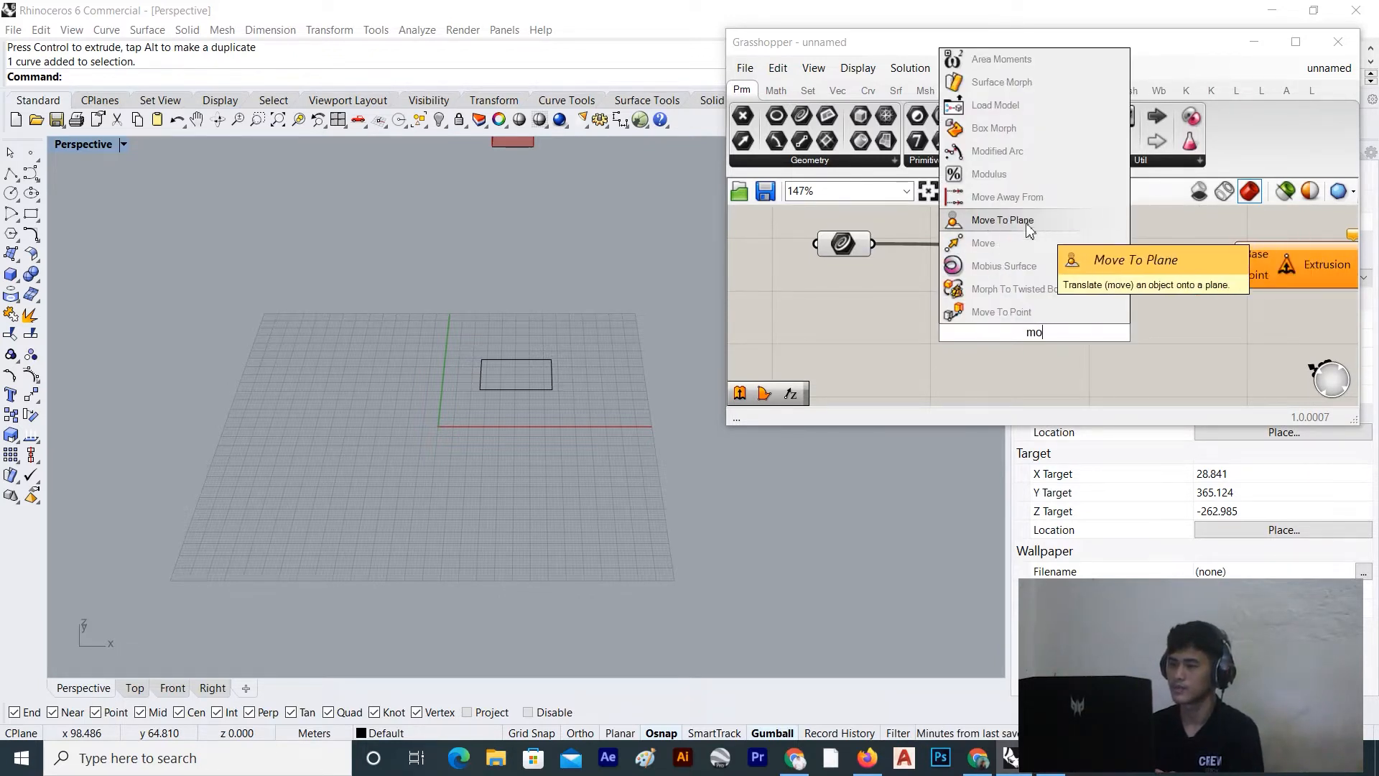
{"action": "left_click", "coordinate": [1002, 238]}
{"action": "left_click_drag", "start_coordinate": [1019, 337], "coordinate": [999, 318]}
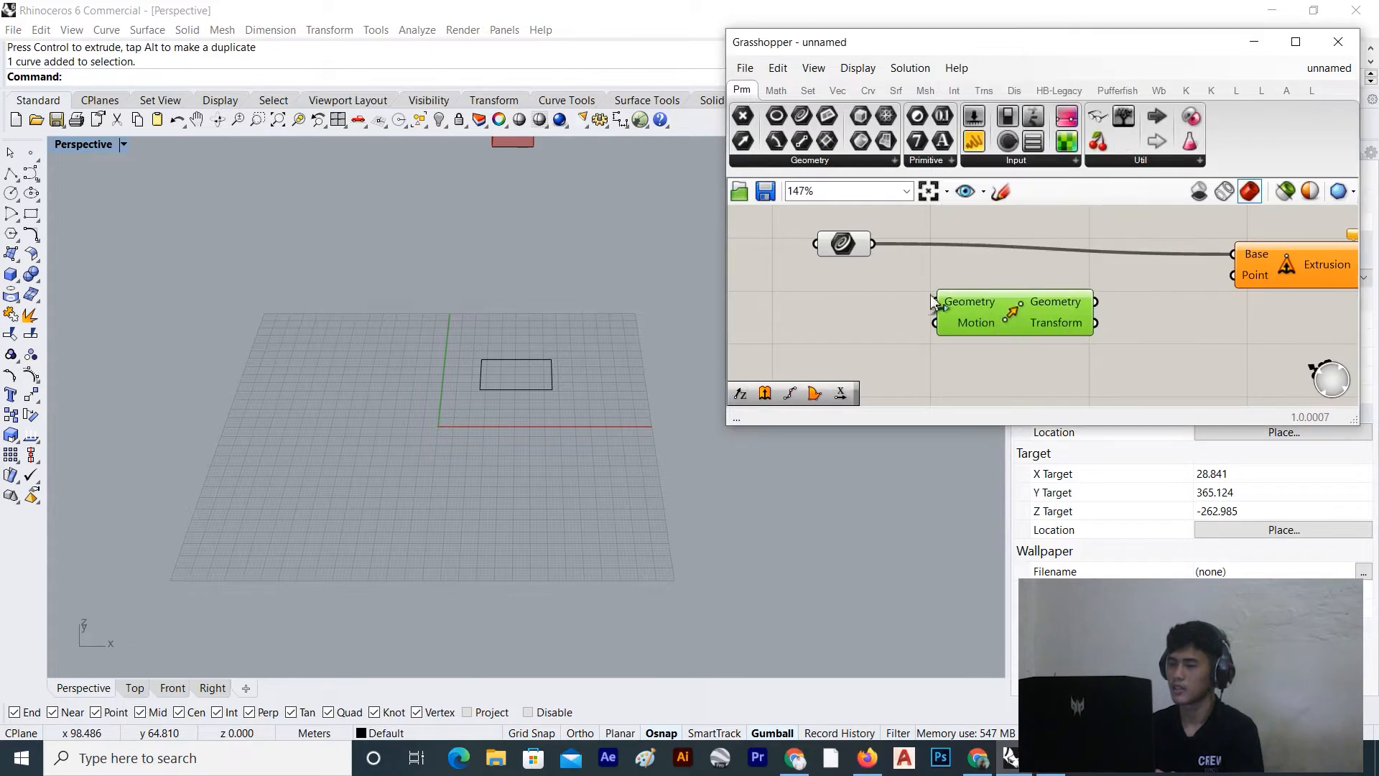
{"action": "left_click_drag", "start_coordinate": [873, 244], "coordinate": [928, 302]}
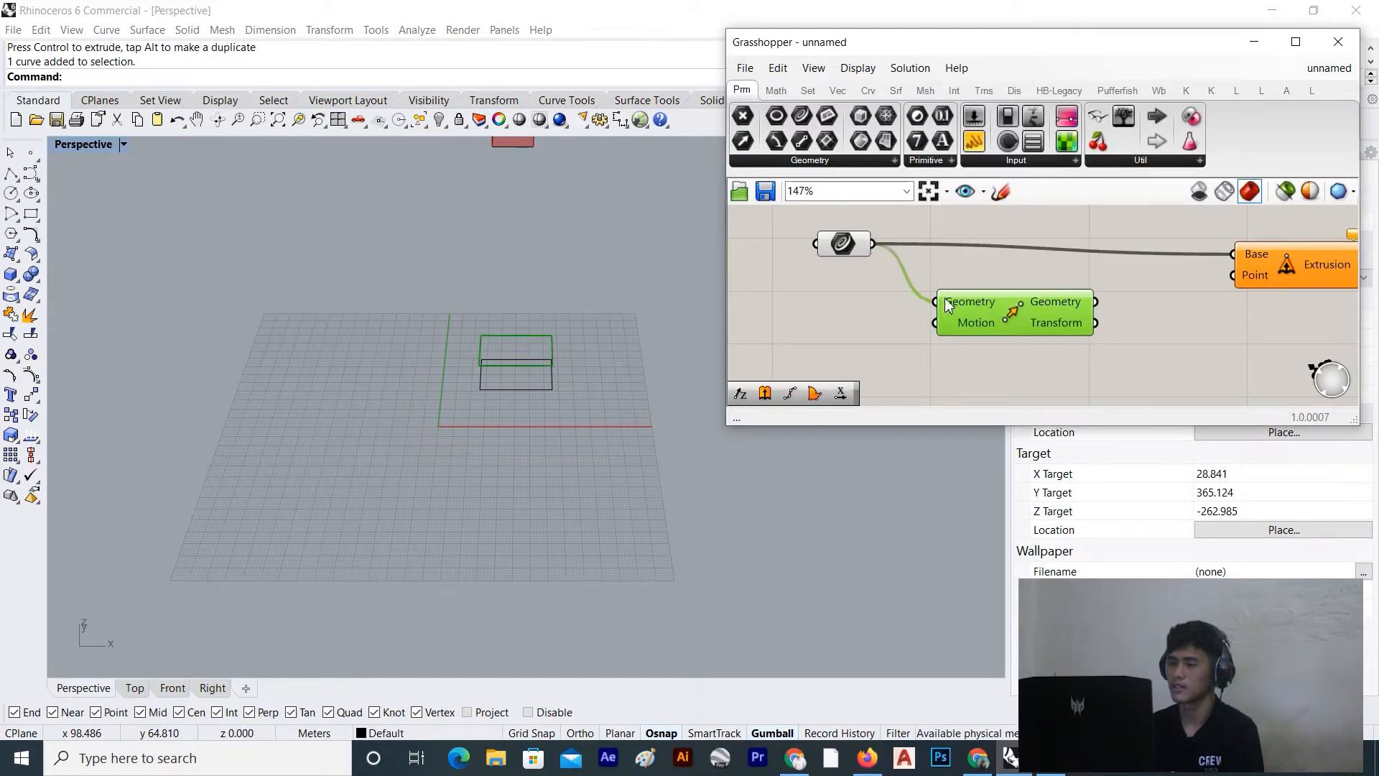
Add a Unit Z component and connect its Unit vector output to the Motion input of the Move component
{"action": "scroll", "coordinate": [981, 307], "scroll_direction": "down", "scroll_amount": 3}
{"action": "double_click", "coordinate": [921, 294]}
{"action": "type", "text": "z"}
{"action": "left_click", "coordinate": [919, 279]}
{"action": "left_click_drag", "start_coordinate": [982, 295], "coordinate": [1083, 280]}
{"action": "scroll", "coordinate": [949, 301], "scroll_direction": "up", "scroll_amount": 2}
{"action": "left_click_drag", "start_coordinate": [940, 293], "coordinate": [1066, 270]}
Add a number slider set to 30, connect it to the Factor input of Unit Z and place it beside that component
{"action": "scroll", "coordinate": [1066, 270], "scroll_direction": "down", "scroll_amount": 3}
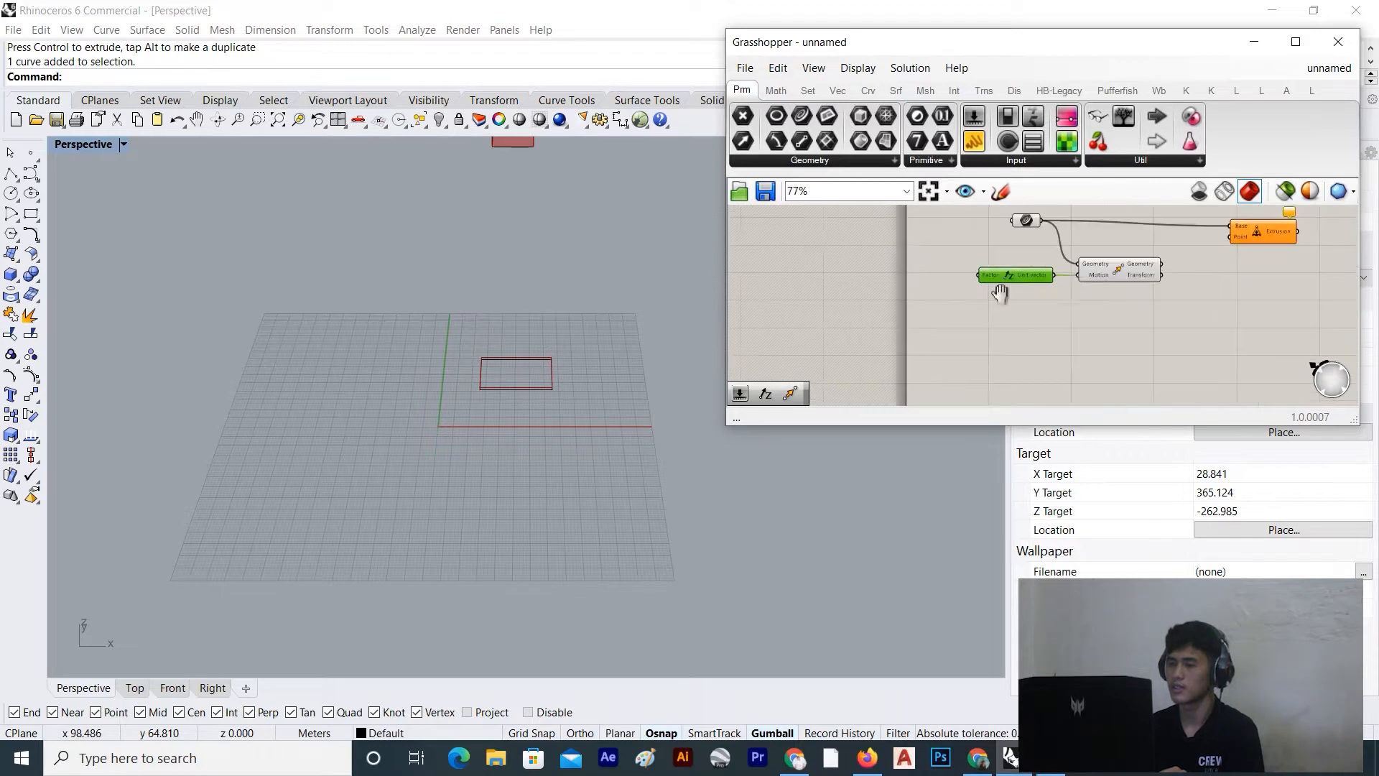
{"action": "scroll", "coordinate": [933, 283], "scroll_direction": "up", "scroll_amount": 3}
{"action": "double_click", "coordinate": [854, 244]}
{"action": "type", "text": "30"}
{"action": "key", "text": "Return"}
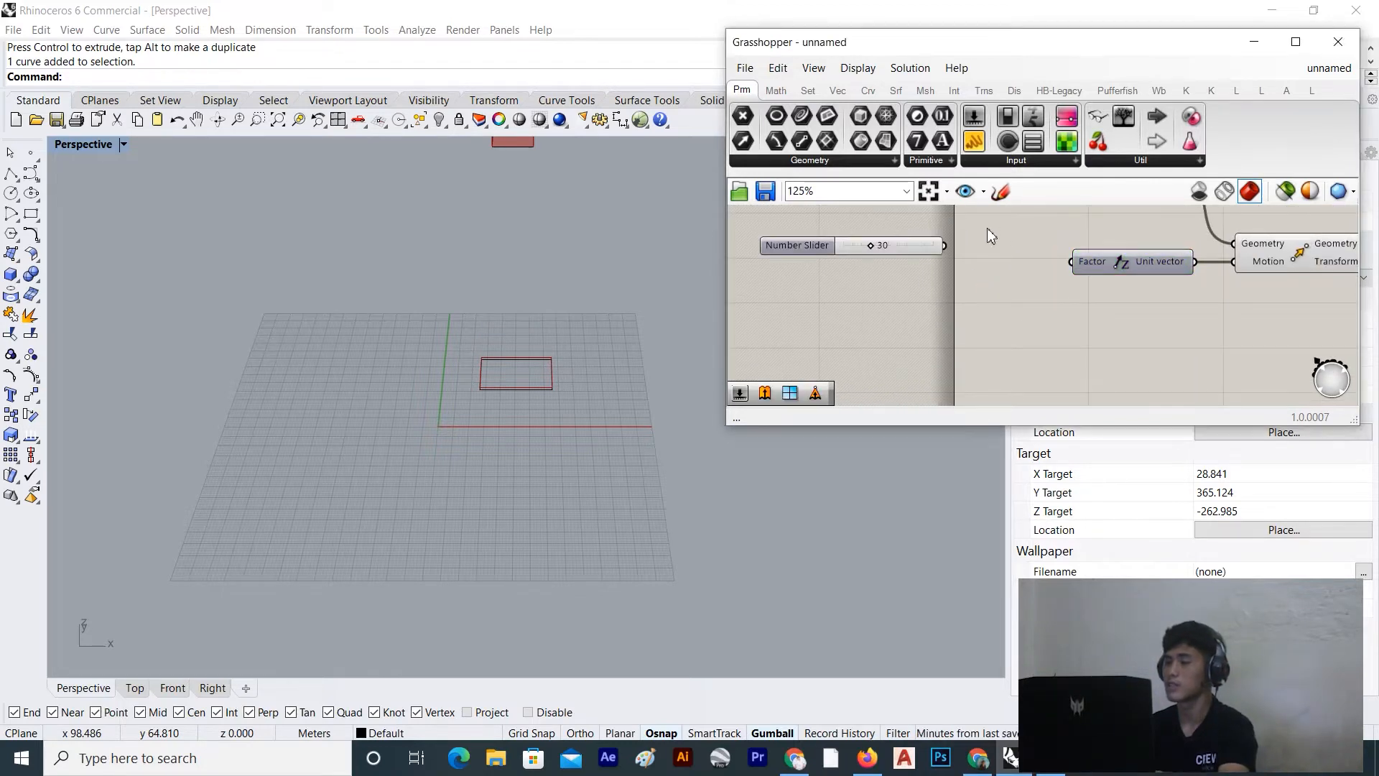
{"action": "left_click_drag", "start_coordinate": [945, 246], "coordinate": [1028, 256]}
{"action": "left_click_drag", "start_coordinate": [924, 252], "coordinate": [1024, 265]}
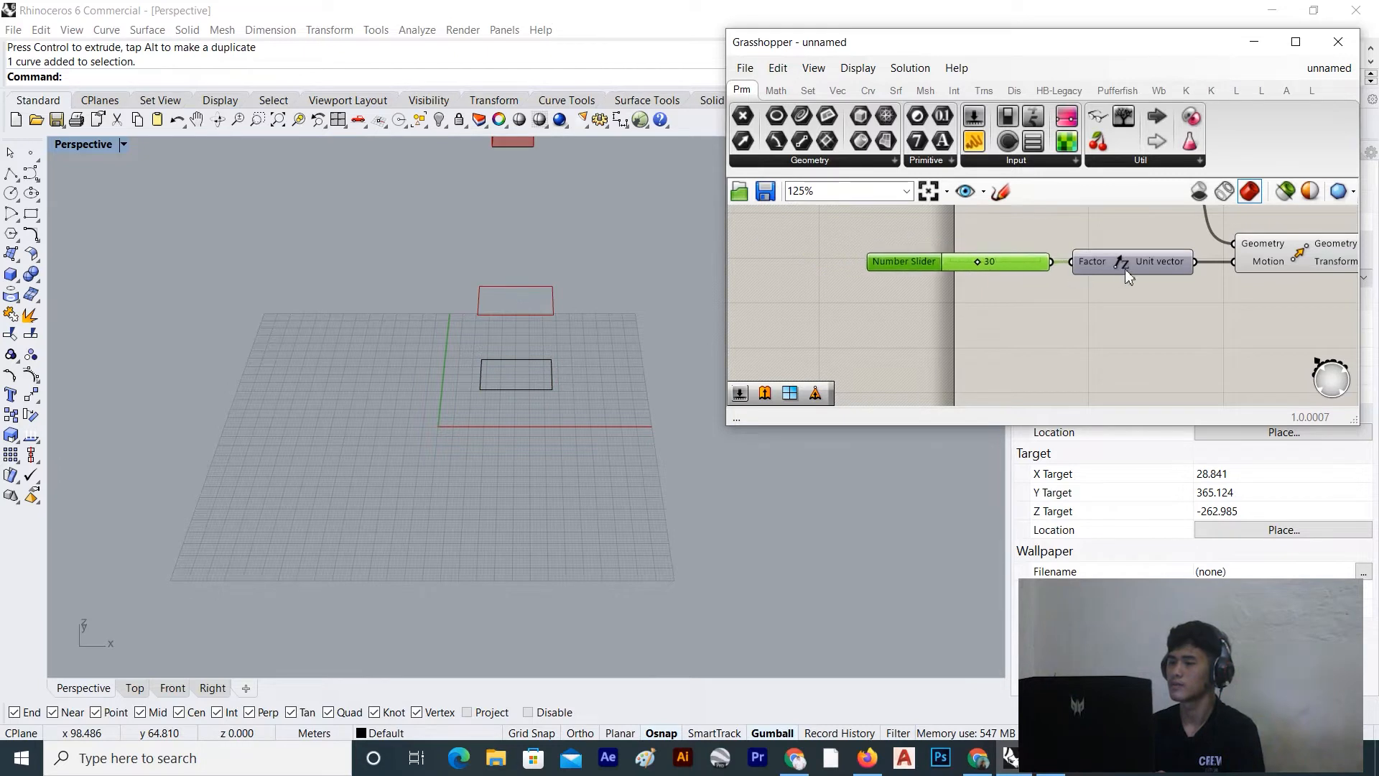
Move the Extrude Point component farther away from the Move component
{"action": "scroll", "coordinate": [1125, 267], "scroll_direction": "down", "scroll_amount": 3}
{"action": "right_click_drag", "start_coordinate": [1195, 260], "coordinate": [1087, 293]}
{"action": "scroll", "coordinate": [1175, 280], "scroll_direction": "up", "scroll_amount": 1}
{"action": "left_click_drag", "start_coordinate": [1296, 252], "coordinate": [1366, 256]}
{"action": "right_click_drag", "start_coordinate": [1300, 264], "coordinate": [1138, 263]}
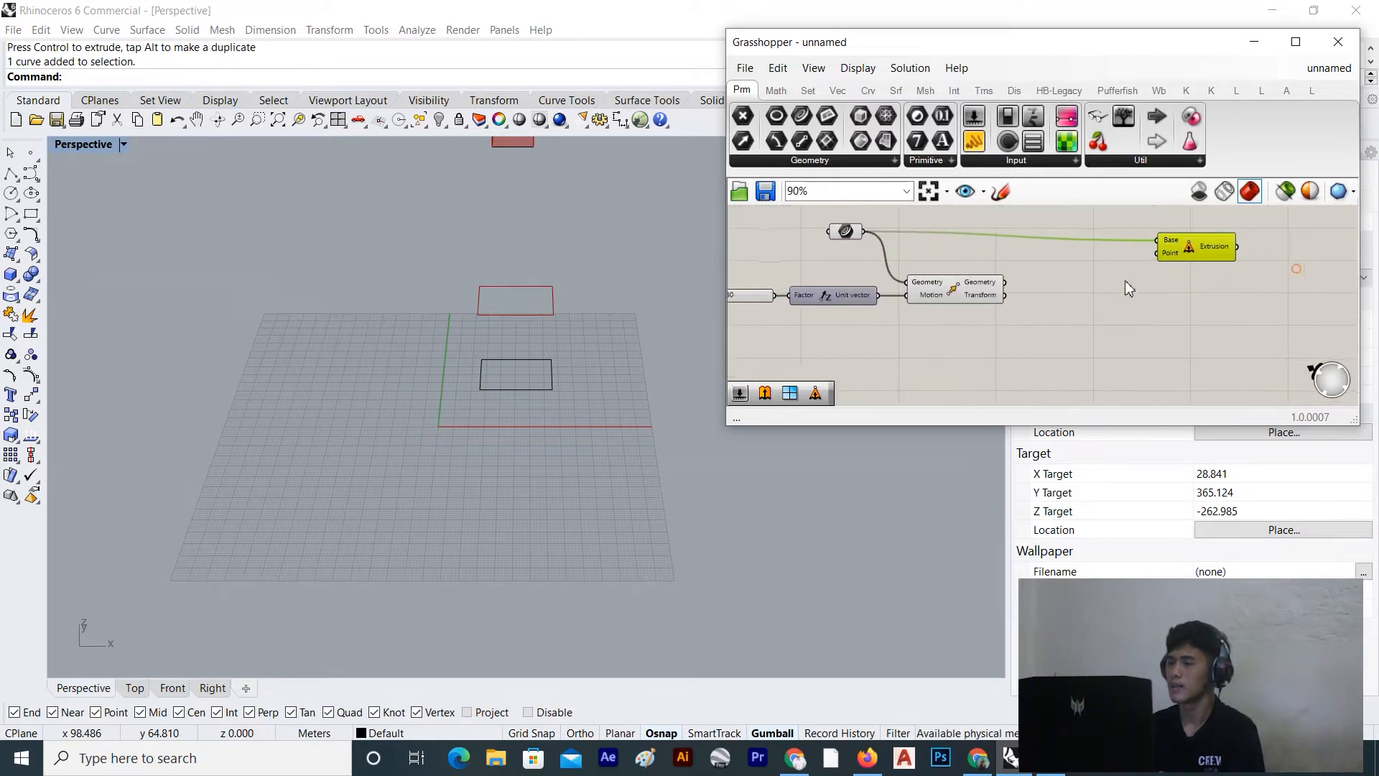
Highlight the output of the Move component and examine the raised copy of the rectangle
{"action": "scroll", "coordinate": [1061, 323], "scroll_direction": "up", "scroll_amount": 3}
{"action": "double_click", "coordinate": [1061, 326]}
{"action": "left_click", "coordinate": [1061, 348]}
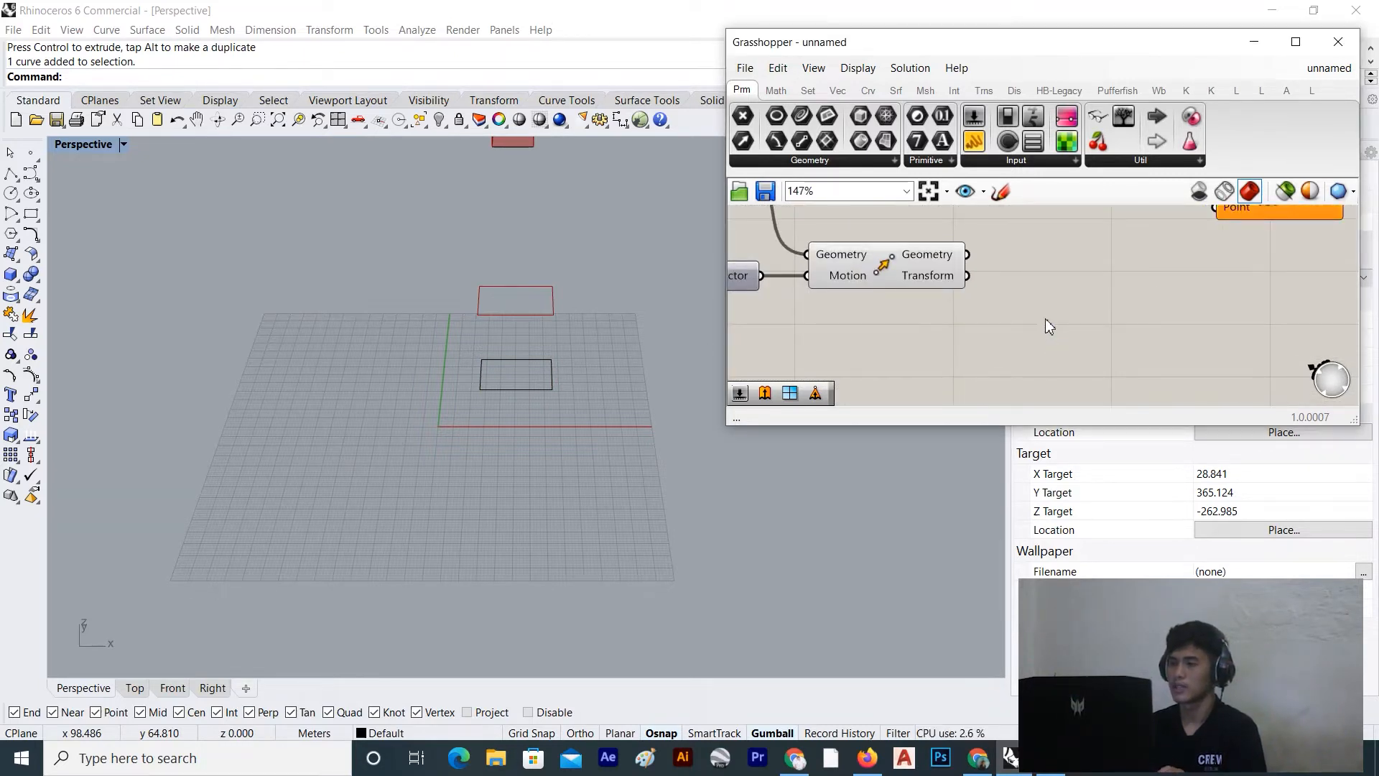
{"action": "scroll", "coordinate": [575, 272], "scroll_direction": "up", "scroll_amount": 2}
{"action": "left_click", "coordinate": [880, 274]}
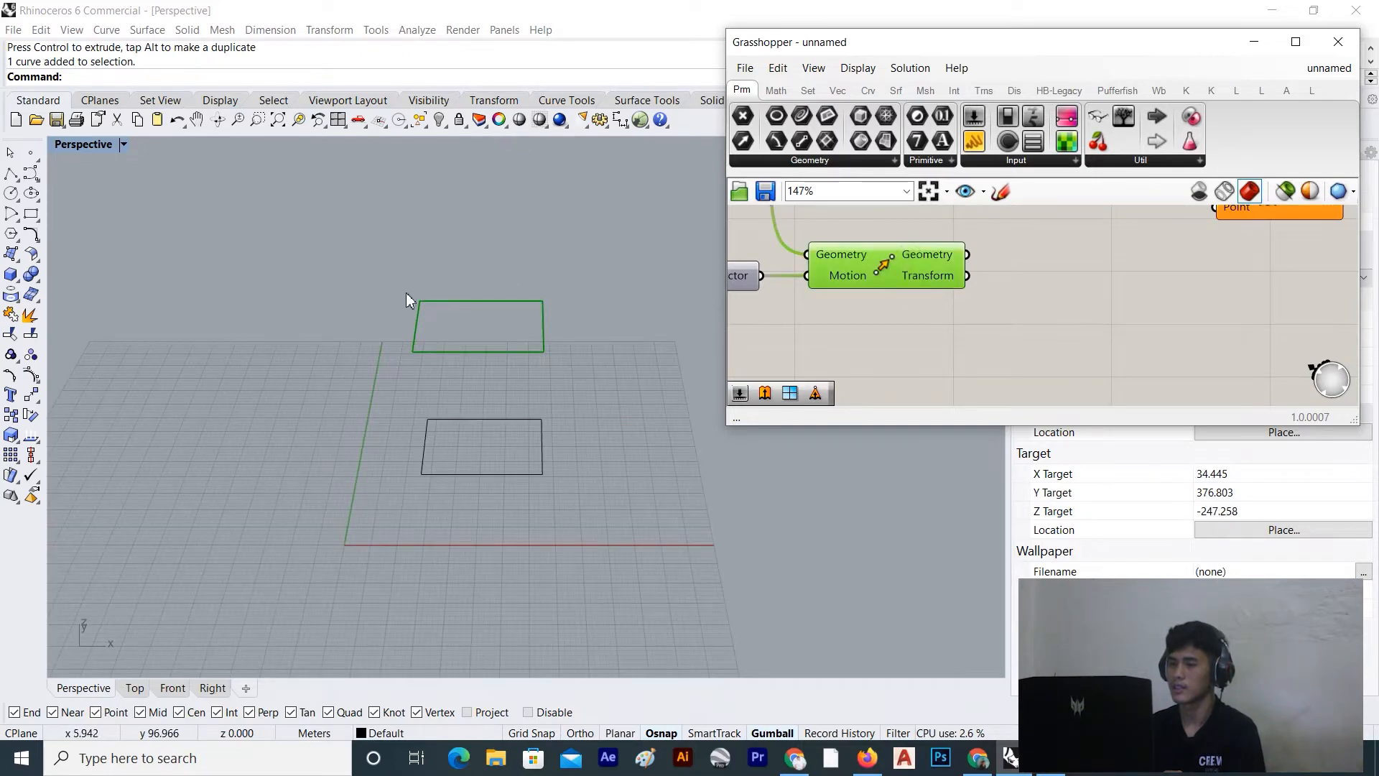
{"action": "right_click_drag", "start_coordinate": [601, 365], "coordinate": [561, 369]}
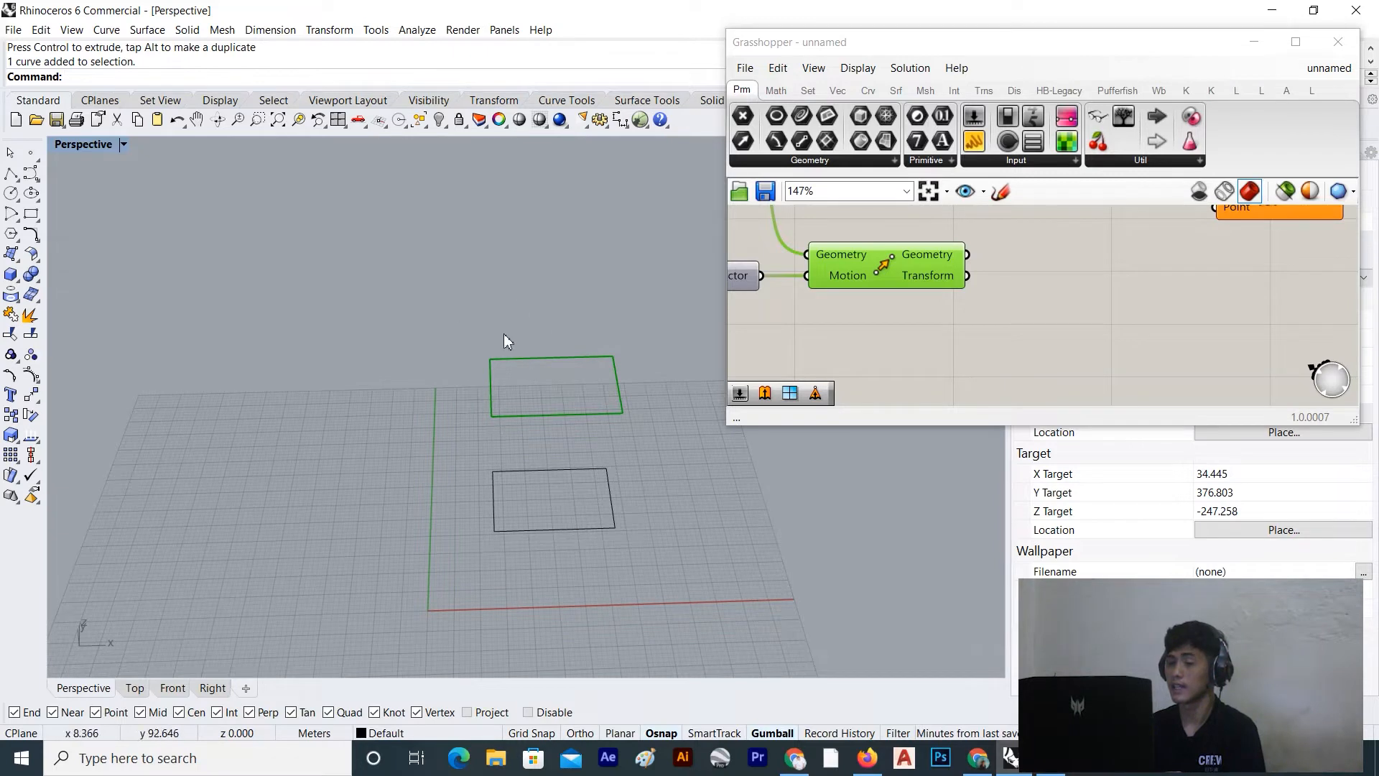
Add an Area component beside Move and connect Move's Geometry output to its Geometry input
{"action": "scroll", "coordinate": [922, 279], "scroll_direction": "down", "scroll_amount": 2}
{"action": "scroll", "coordinate": [912, 284], "scroll_direction": "up", "scroll_amount": 2}
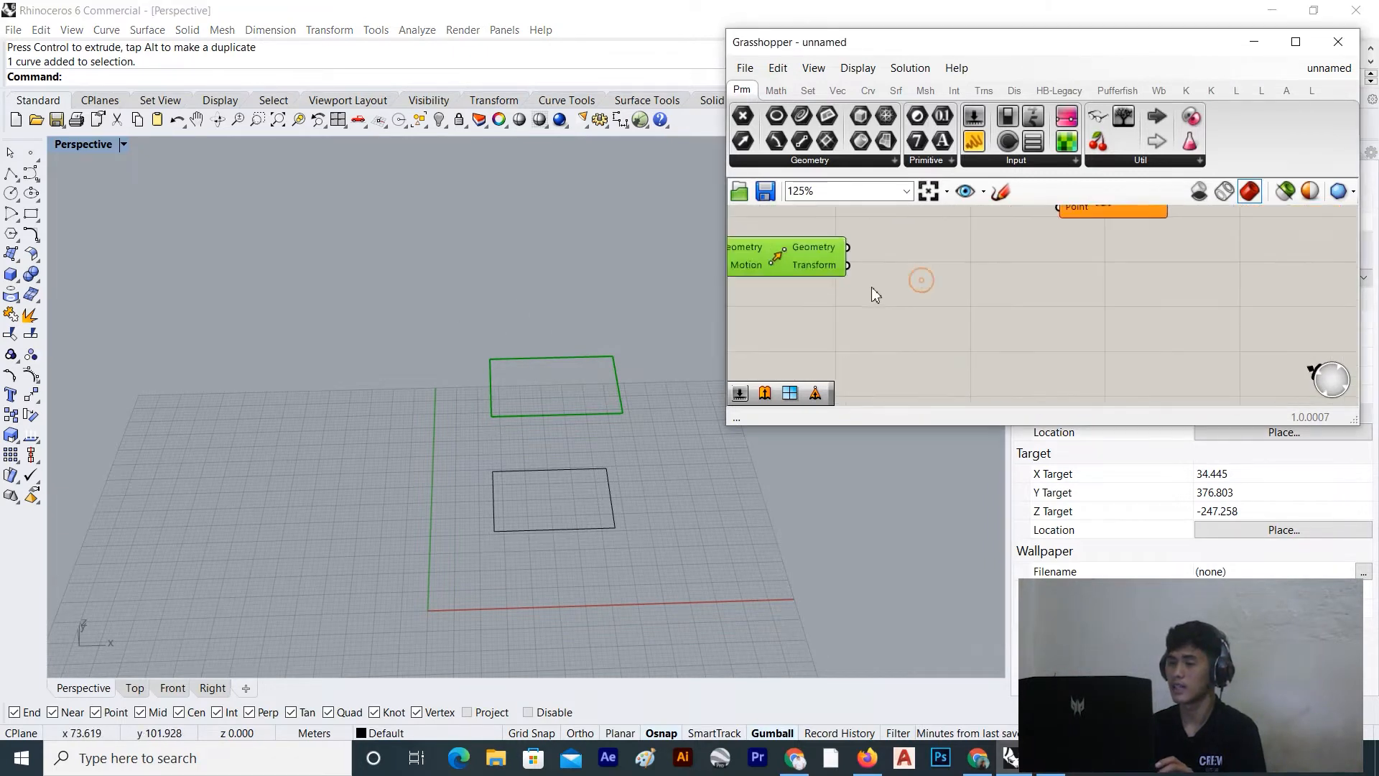
{"action": "double_click", "coordinate": [909, 325]}
{"action": "type", "text": "area"}
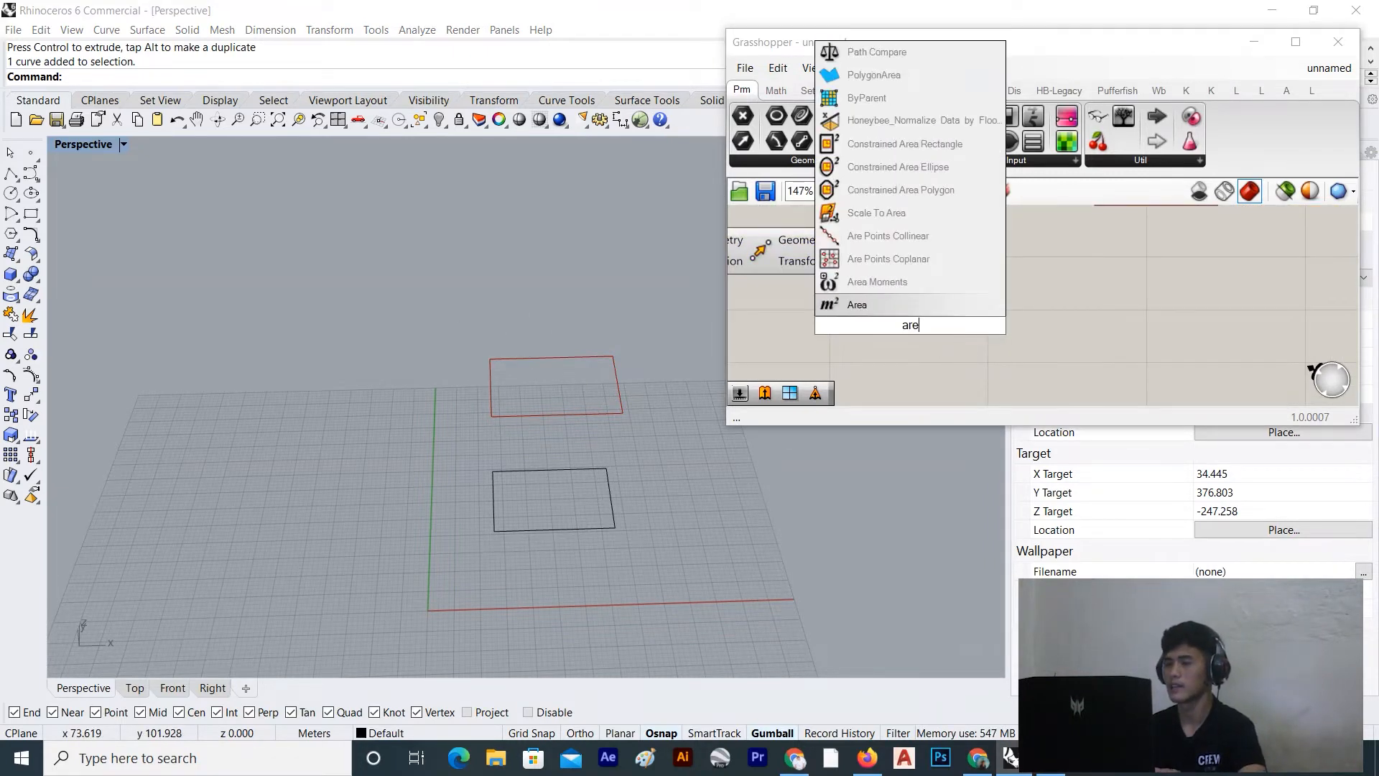
{"action": "left_click", "coordinate": [880, 305]}
{"action": "left_click_drag", "start_coordinate": [901, 330], "coordinate": [966, 327]}
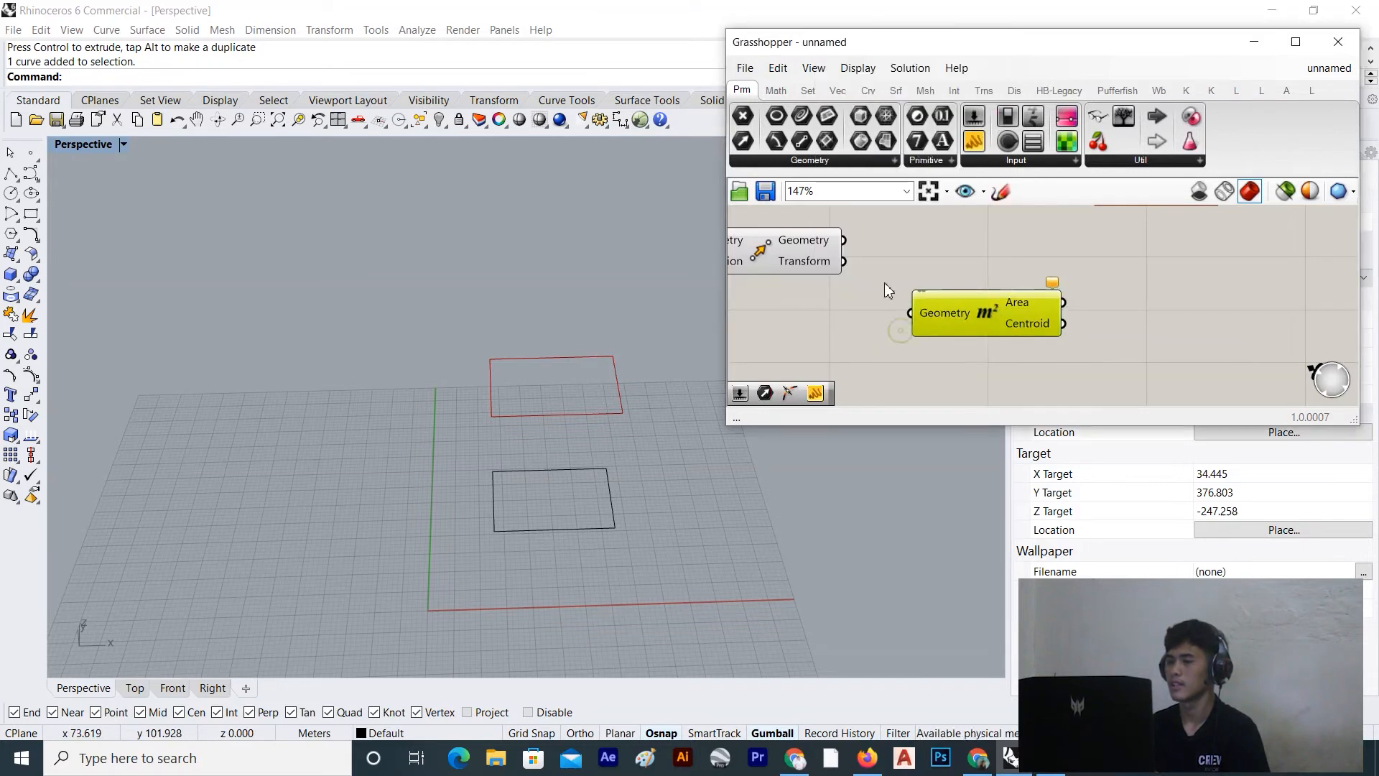
{"action": "left_click", "coordinate": [802, 262]}
{"action": "left_click_drag", "start_coordinate": [926, 325], "coordinate": [928, 323]}
{"action": "left_click_drag", "start_coordinate": [956, 320], "coordinate": [925, 252]}
{"action": "left_click", "coordinate": [824, 251]}
Read the Area output of the Area component through a temporary panel and delete that panel
{"action": "scroll", "coordinate": [1025, 260], "scroll_direction": "down", "scroll_amount": 3}
{"action": "right_click_drag", "start_coordinate": [1025, 260], "coordinate": [897, 324]}
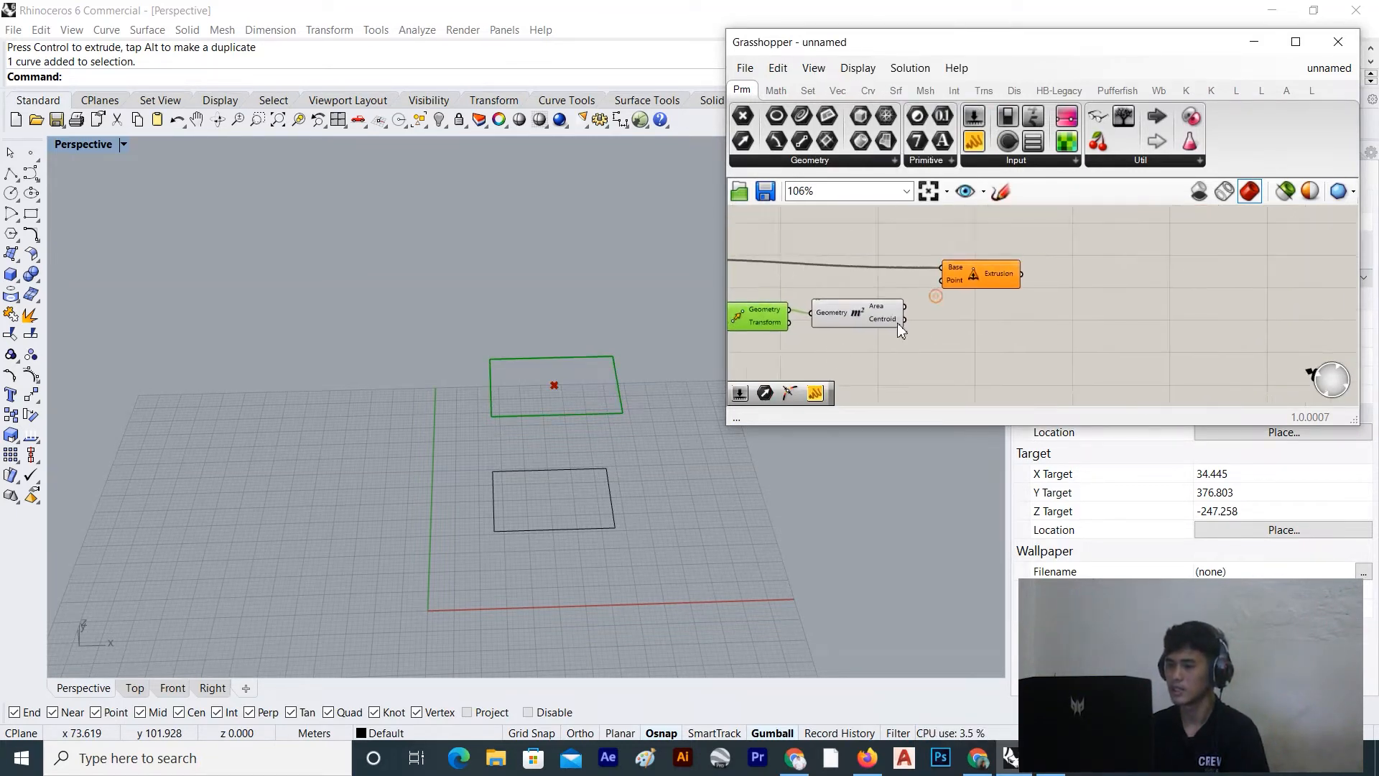
{"action": "scroll", "coordinate": [898, 327], "scroll_direction": "up", "scroll_amount": 3}
{"action": "left_click", "coordinate": [891, 320]}
{"action": "left_click_drag", "start_coordinate": [977, 141], "coordinate": [1006, 320]}
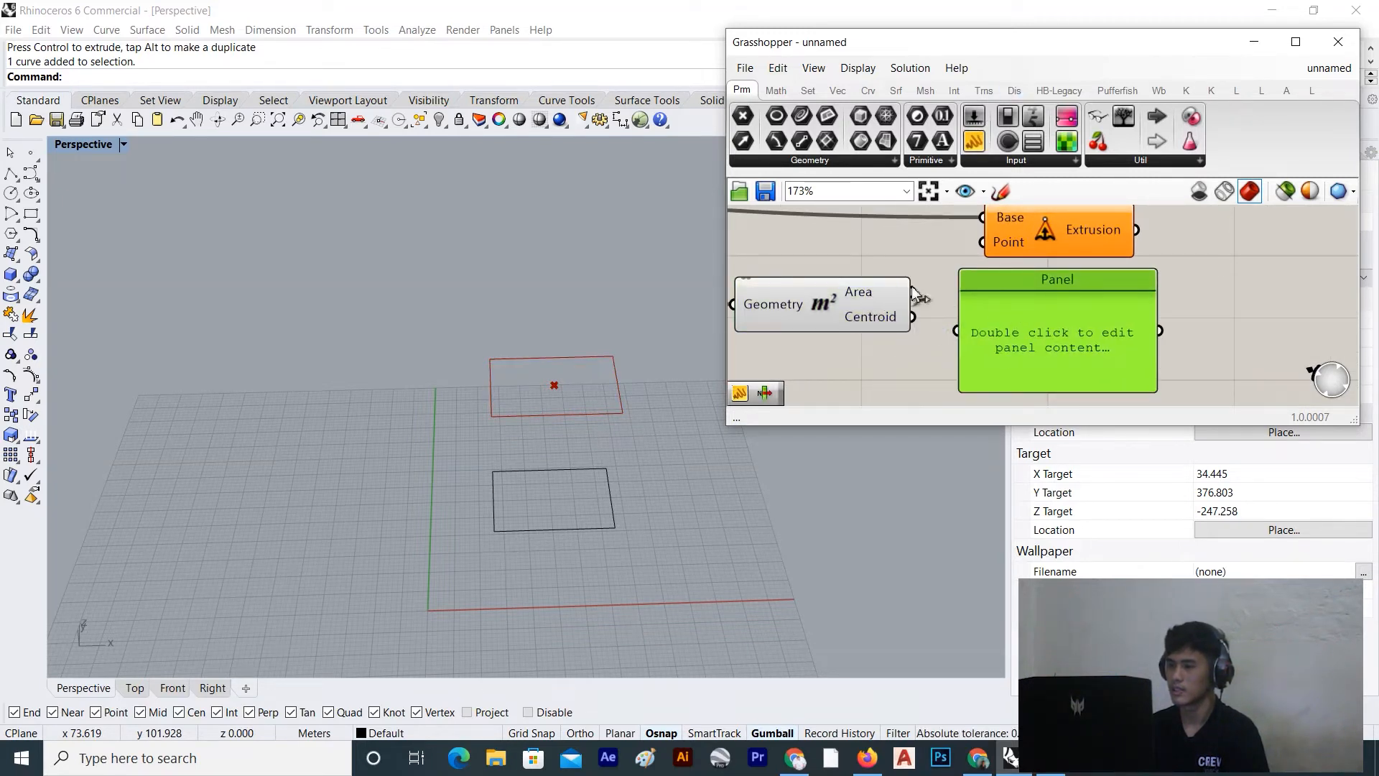
{"action": "left_click_drag", "start_coordinate": [912, 293], "coordinate": [956, 331]}
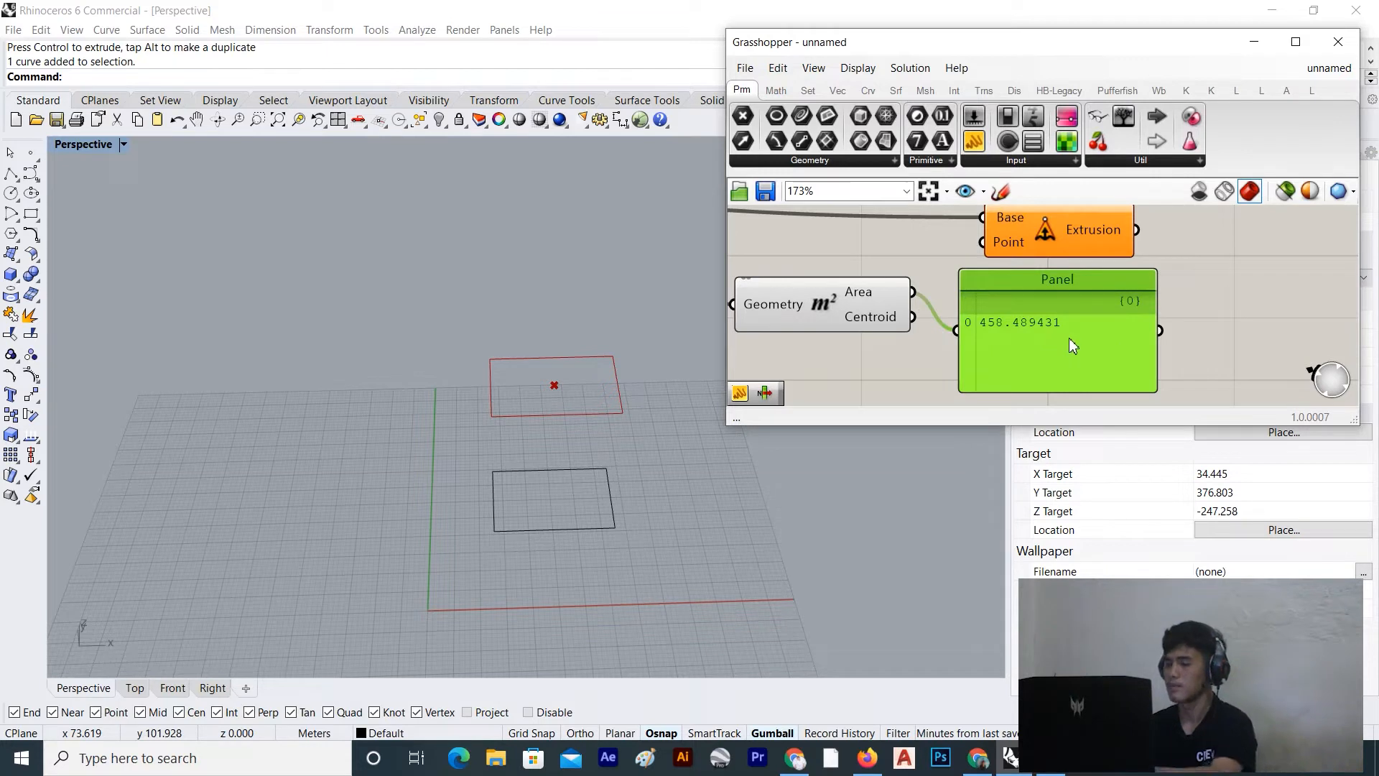
{"action": "key", "text": "Delete"}
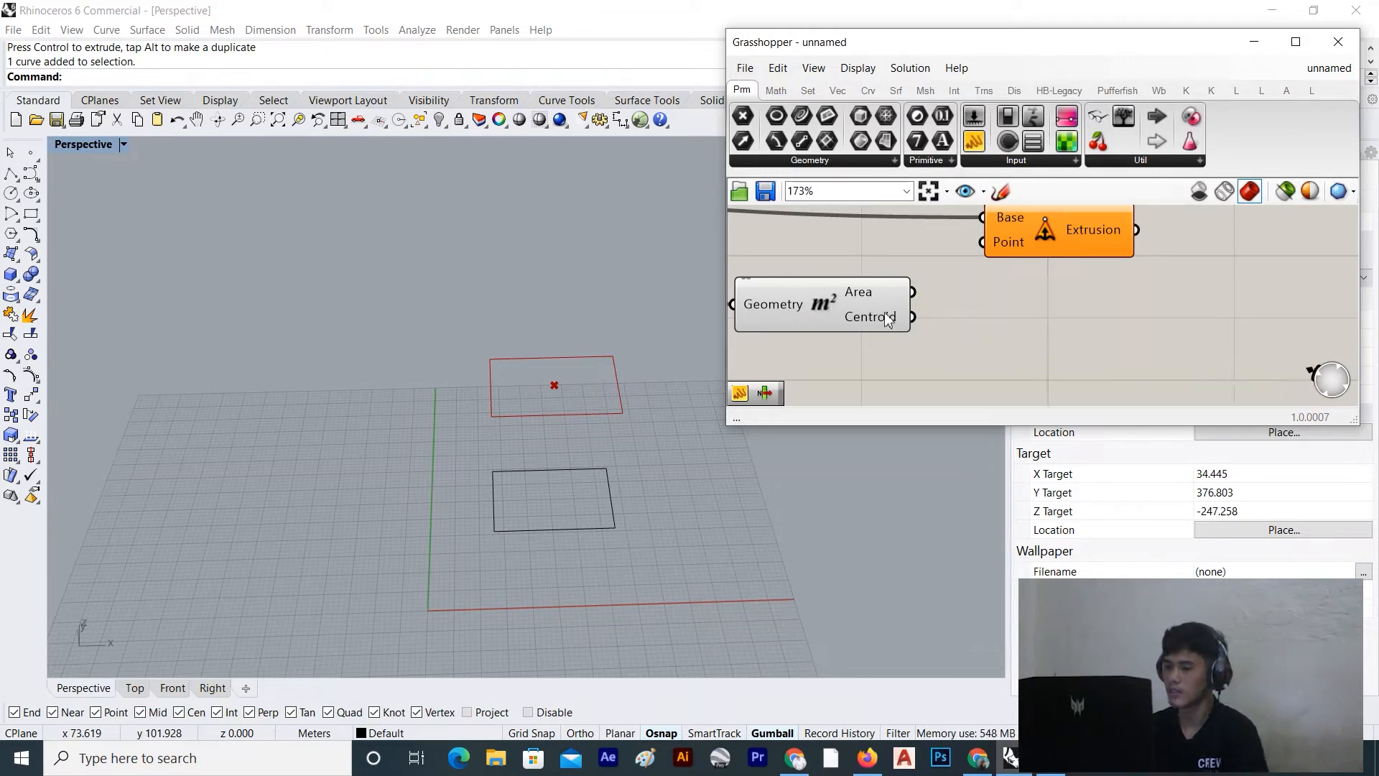
Highlight the Area component and examine the centroid point of the raised rectangle in the viewport
{"action": "scroll", "coordinate": [564, 389], "scroll_direction": "up", "scroll_amount": 2}
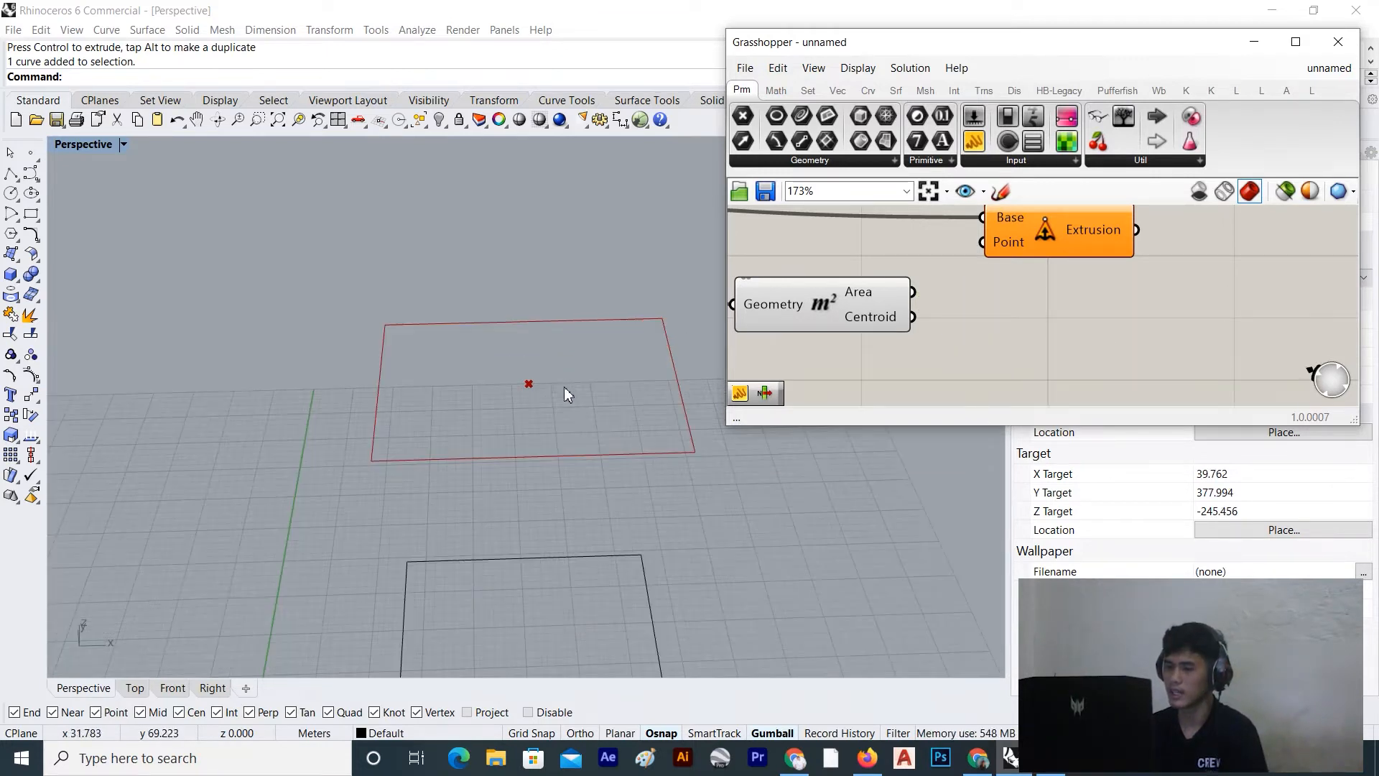
{"action": "left_click", "coordinate": [848, 289]}
{"action": "left_click", "coordinate": [549, 296]}
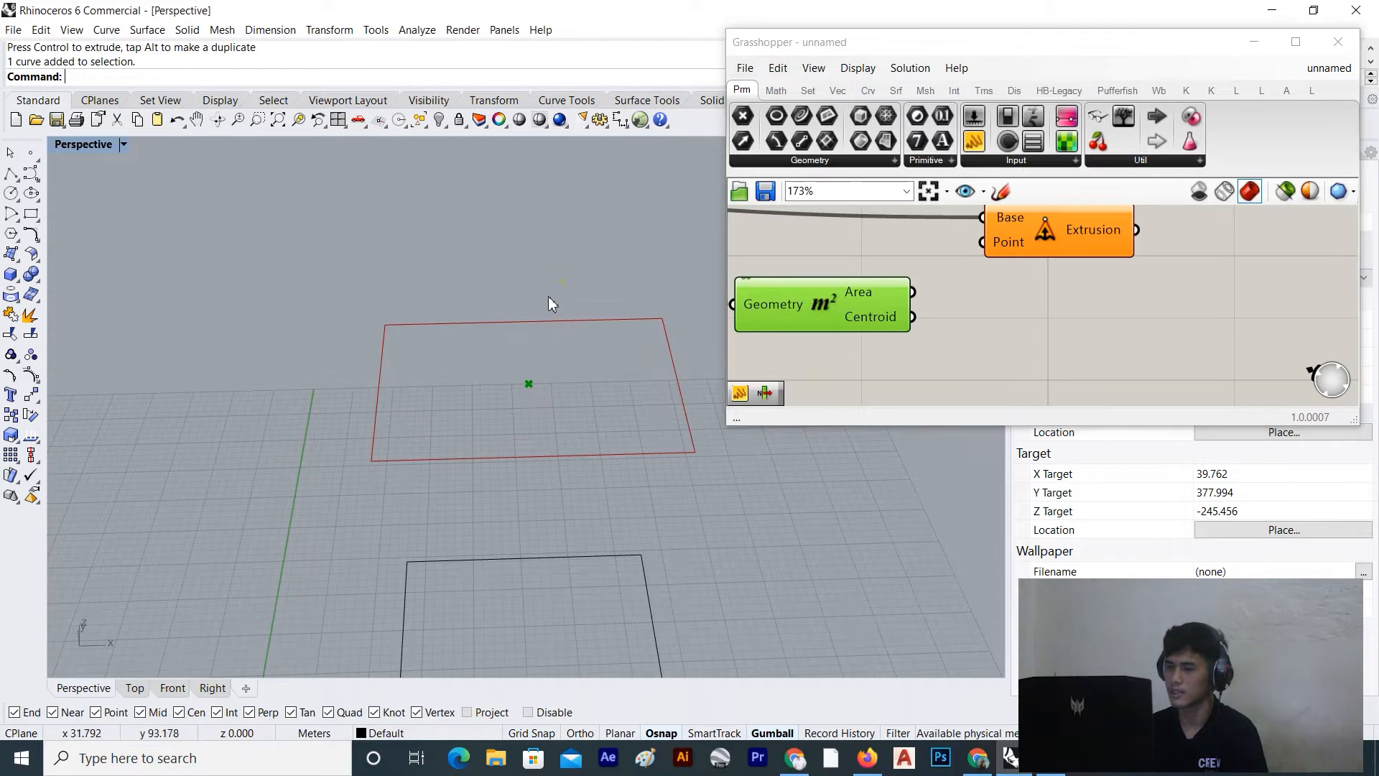
{"action": "left_click", "coordinate": [927, 299]}
{"action": "scroll", "coordinate": [934, 291], "scroll_direction": "down", "scroll_amount": 2}
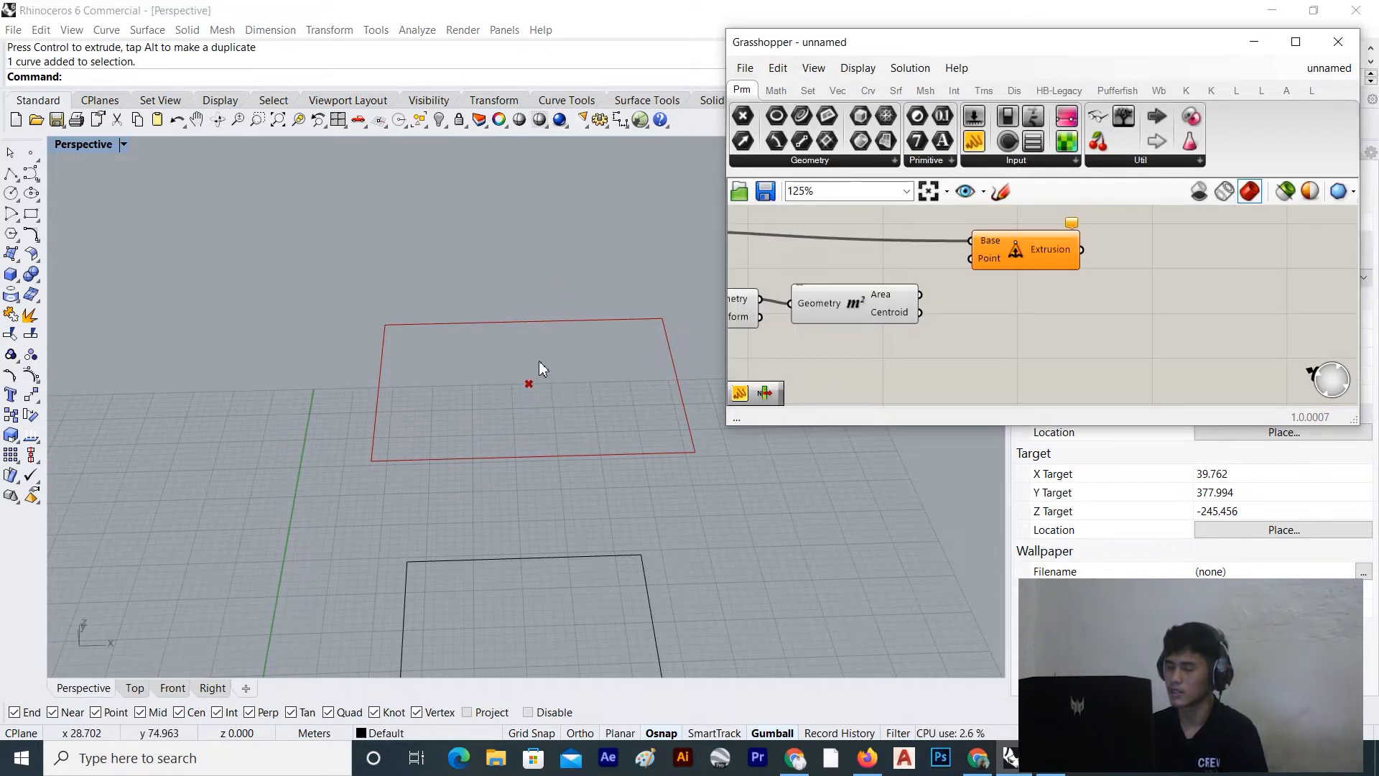
Move the Extrude Point component farther away and connect the Centroid output of Area to its Point input
{"action": "scroll", "coordinate": [846, 302], "scroll_direction": "down", "scroll_amount": 2}
{"action": "scroll", "coordinate": [867, 289], "scroll_direction": "up", "scroll_amount": 2}
{"action": "left_click_drag", "start_coordinate": [959, 273], "coordinate": [1036, 256]}
{"action": "scroll", "coordinate": [887, 335], "scroll_direction": "up", "scroll_amount": 1}
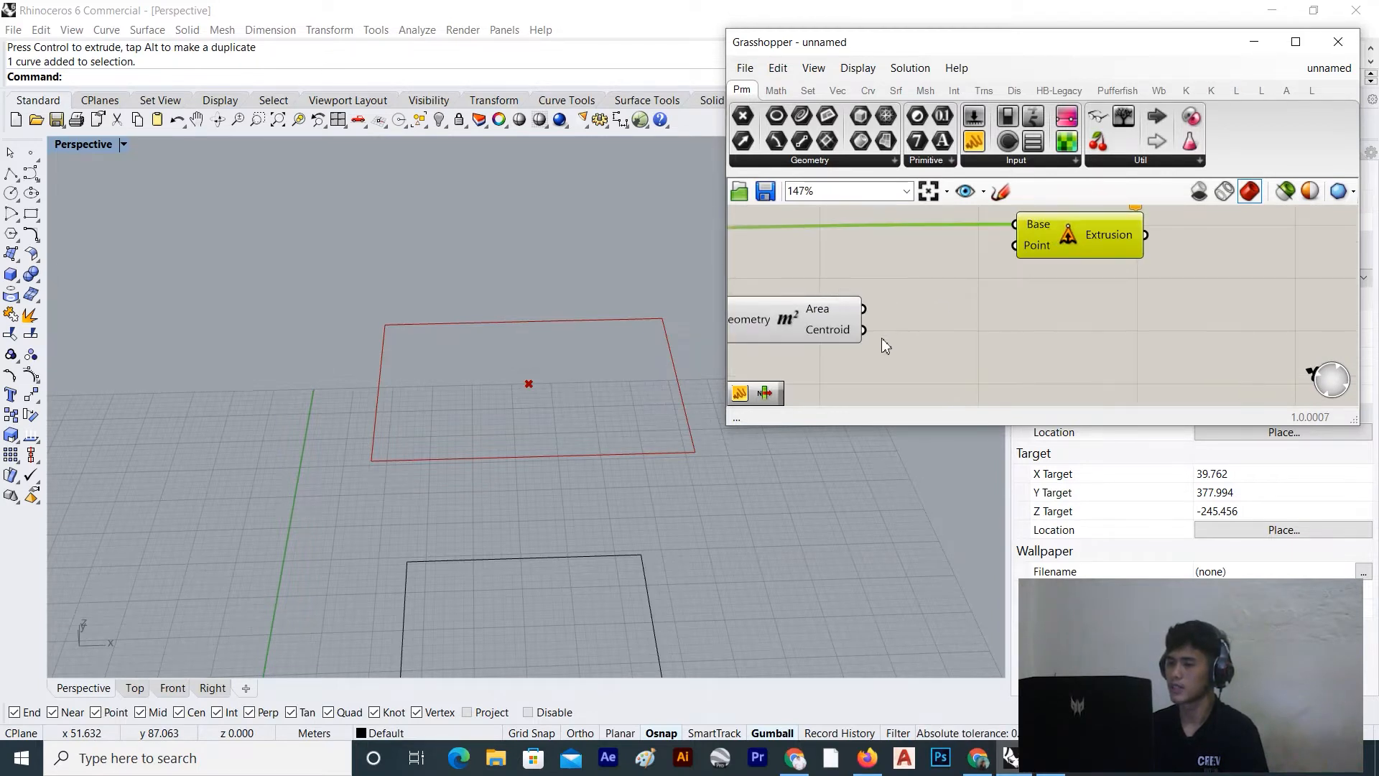
{"action": "left_click_drag", "start_coordinate": [867, 331], "coordinate": [1015, 246]}
{"action": "left_click", "coordinate": [792, 320]}
Examine the point-extruded rectangle from several angles, along with the component chain that produces it
{"action": "scroll", "coordinate": [437, 468], "scroll_direction": "down", "scroll_amount": 10}
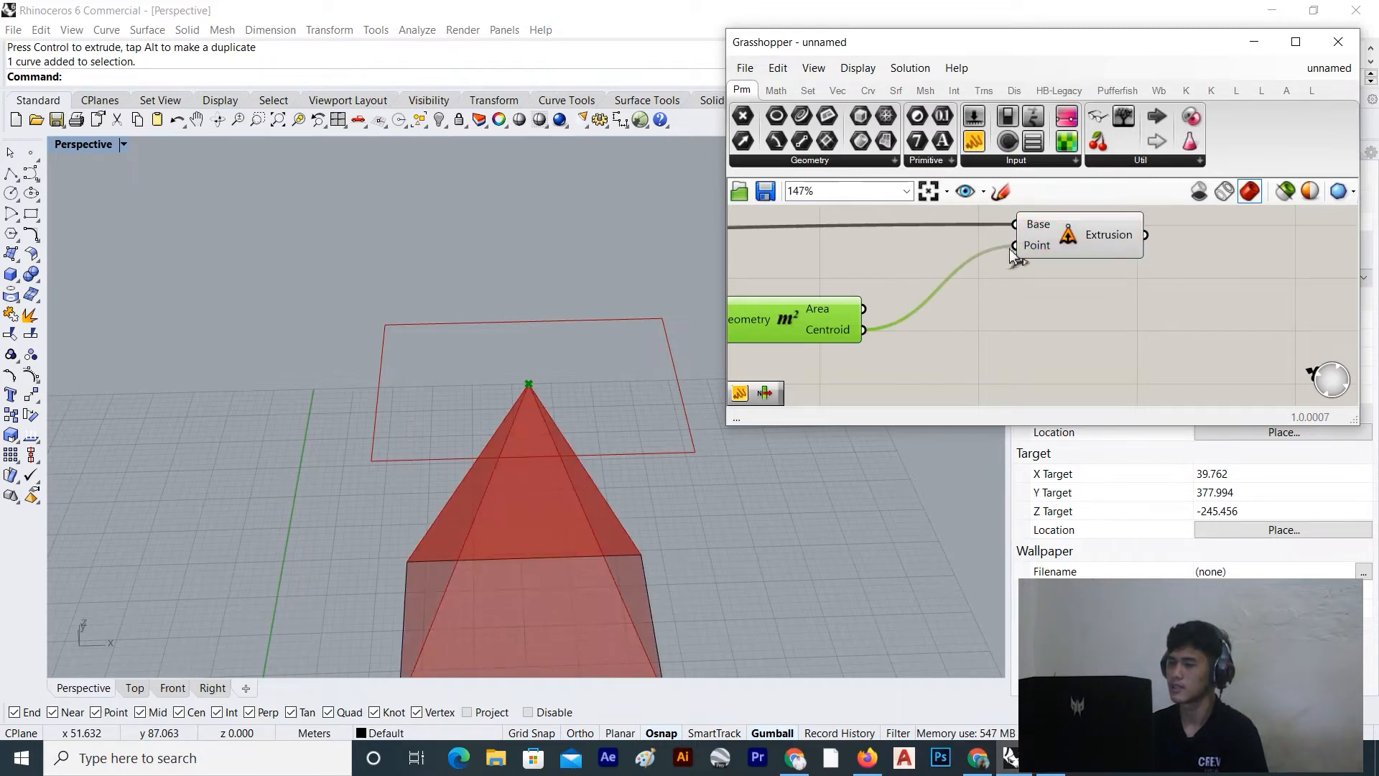
{"action": "right_click_drag", "start_coordinate": [437, 468], "coordinate": [480, 424]}
{"action": "left_click", "coordinate": [925, 306]}
{"action": "scroll", "coordinate": [367, 334], "scroll_direction": "down", "scroll_amount": 7}
{"action": "right_click_drag", "start_coordinate": [352, 316], "coordinate": [384, 347]}
{"action": "scroll", "coordinate": [507, 309], "scroll_direction": "up", "scroll_amount": 10}
{"action": "scroll", "coordinate": [397, 338], "scroll_direction": "up", "scroll_amount": 4}
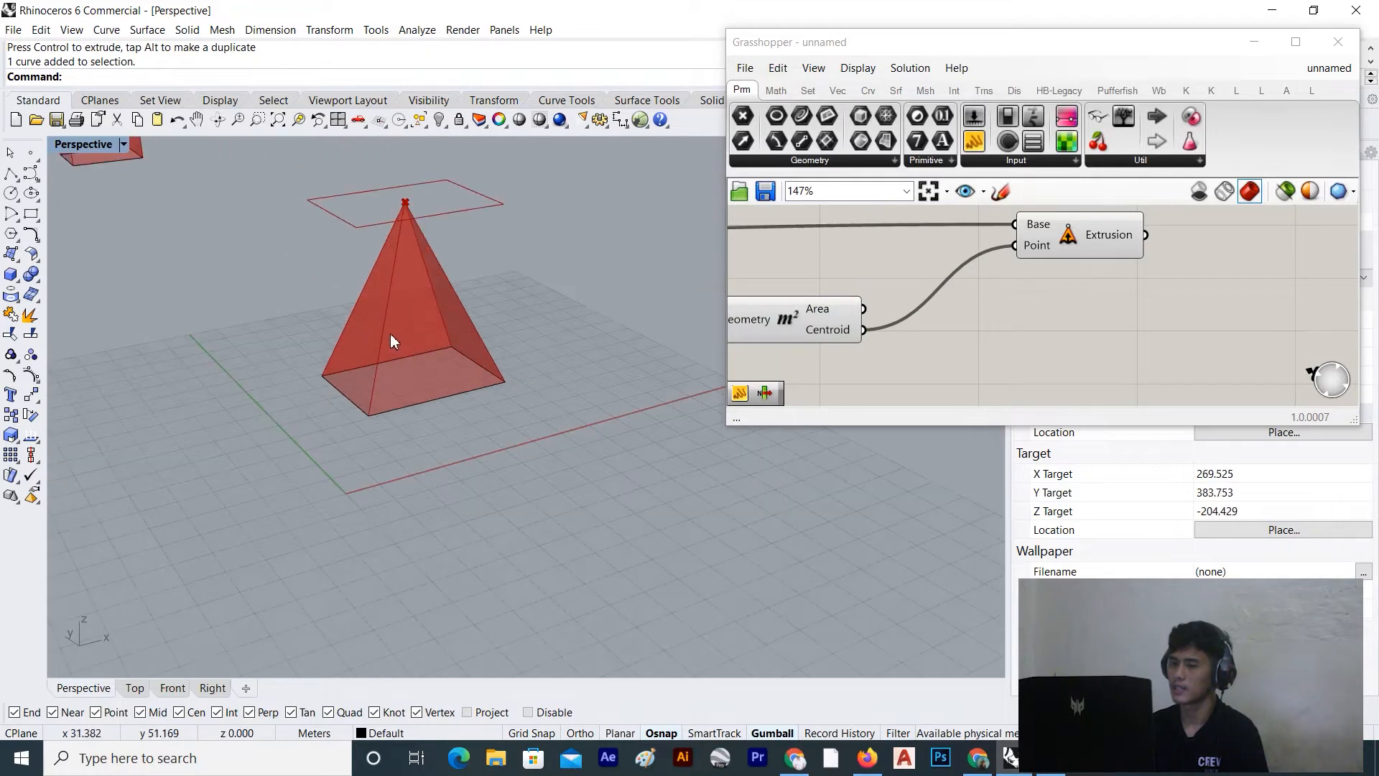
{"action": "scroll", "coordinate": [995, 261], "scroll_direction": "down", "scroll_amount": 3}
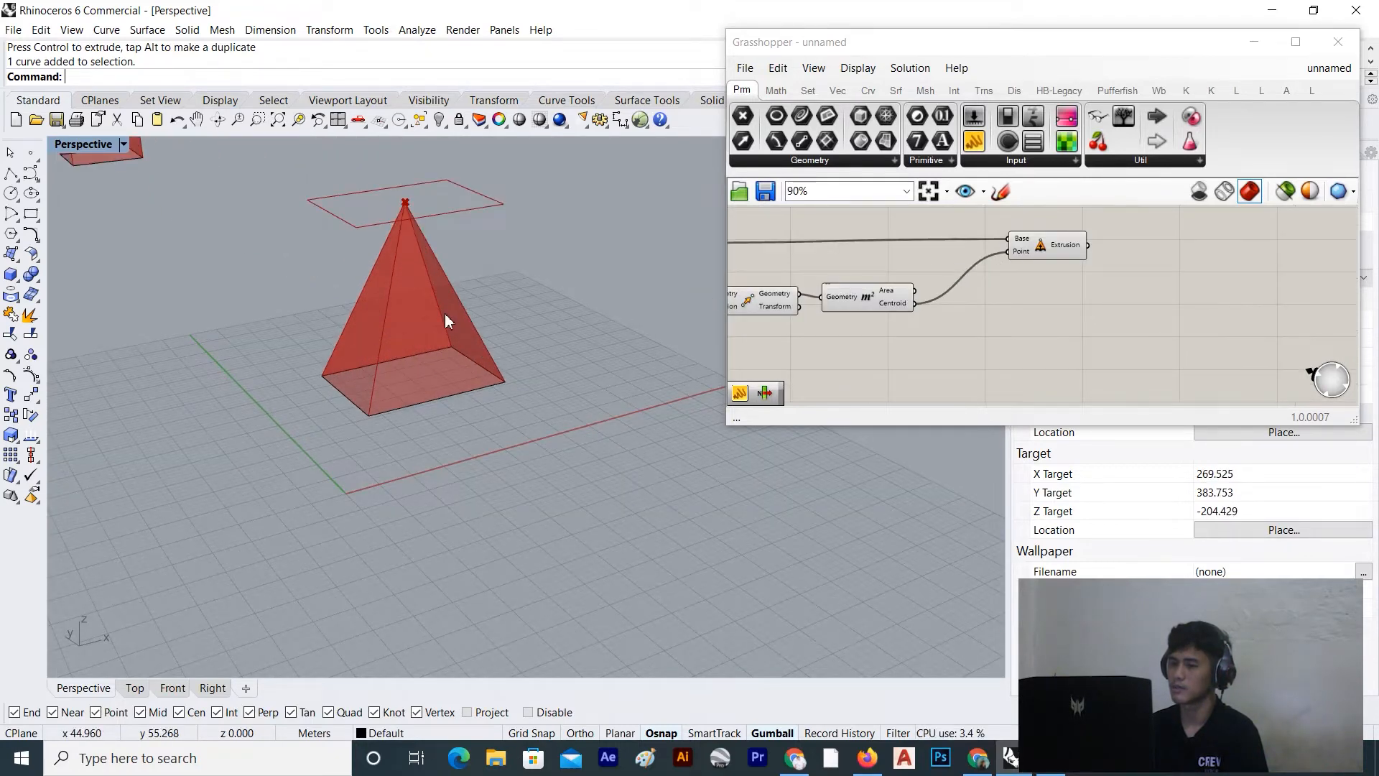
{"action": "scroll", "coordinate": [489, 309], "scroll_direction": "down", "scroll_amount": 10}
{"action": "scroll", "coordinate": [419, 511], "scroll_direction": "up", "scroll_amount": 8}
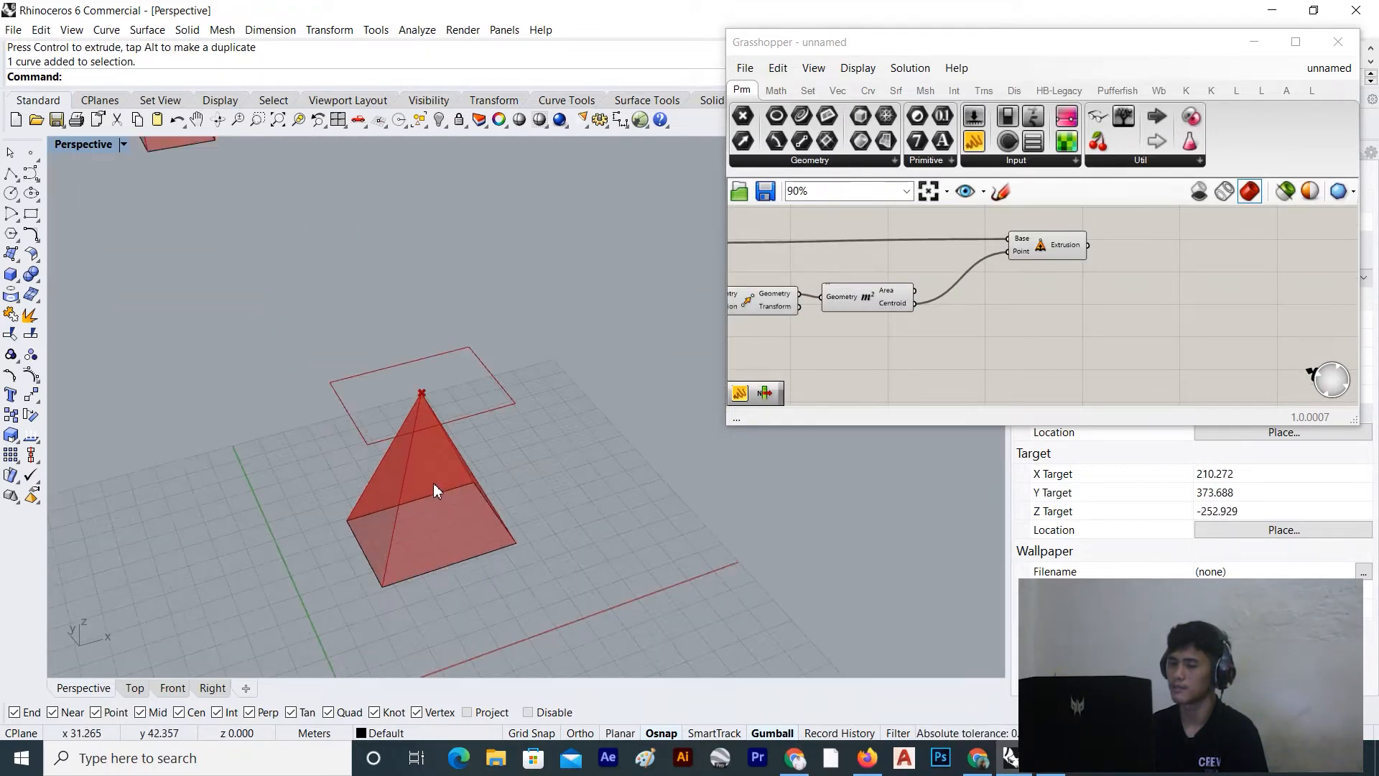
{"action": "scroll", "coordinate": [931, 312], "scroll_direction": "down", "scroll_amount": 3}
{"action": "scroll", "coordinate": [931, 312], "scroll_direction": "down", "scroll_amount": 3}
{"action": "mouse_move", "coordinate": [931, 312]}
{"action": "right_mouse_down"}
{"action": "mouse_move", "coordinate": [934, 295]}
{"action": "mouse_move", "coordinate": [938, 311]}
{"action": "right_mouse_up"}
{"action": "scroll", "coordinate": [938, 311], "scroll_direction": "up", "scroll_amount": 3}
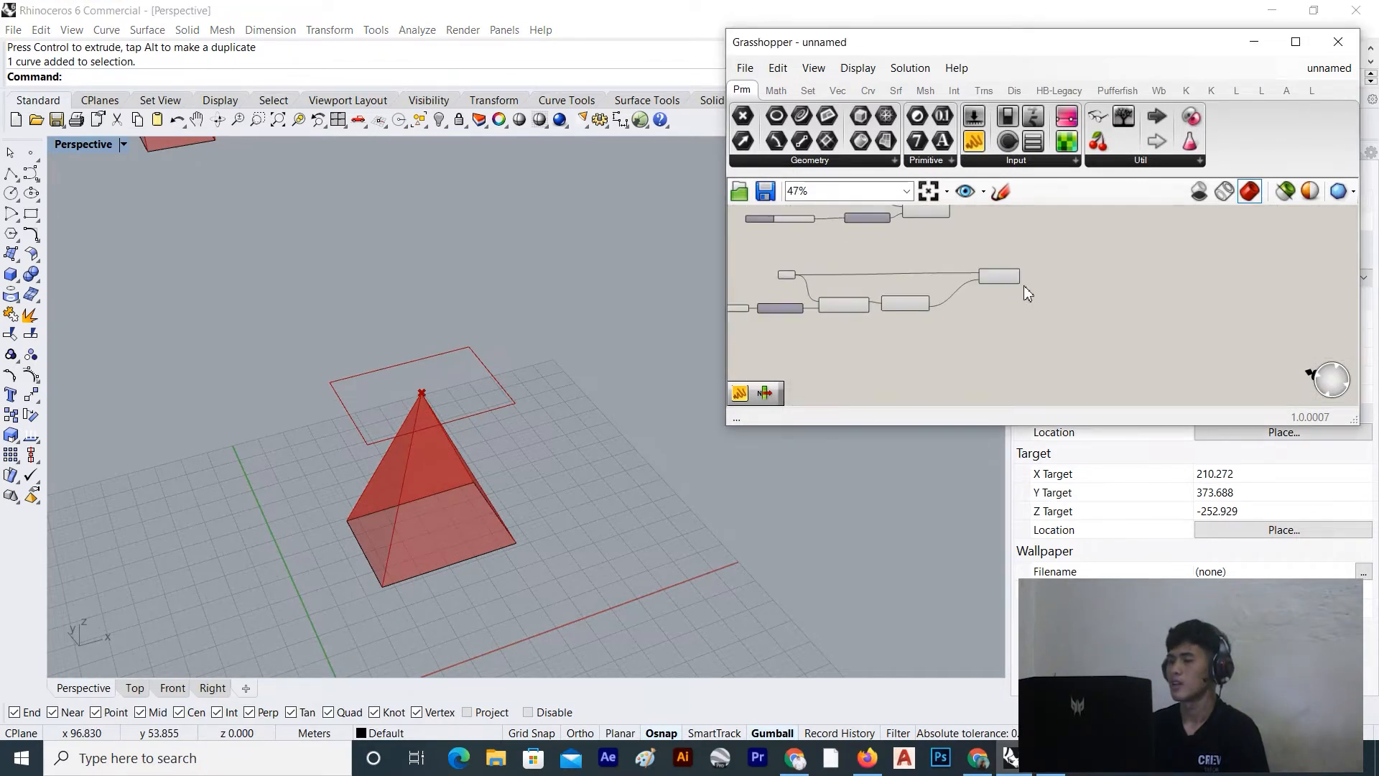
Rearrange the Extrude Point, Area and curve components to space out the point-extrusion definition
{"action": "left_click_drag", "start_coordinate": [1008, 282], "coordinate": [961, 278]}
{"action": "scroll", "coordinate": [961, 285], "scroll_direction": "up", "scroll_amount": 4}
{"action": "left_click", "coordinate": [940, 305]}
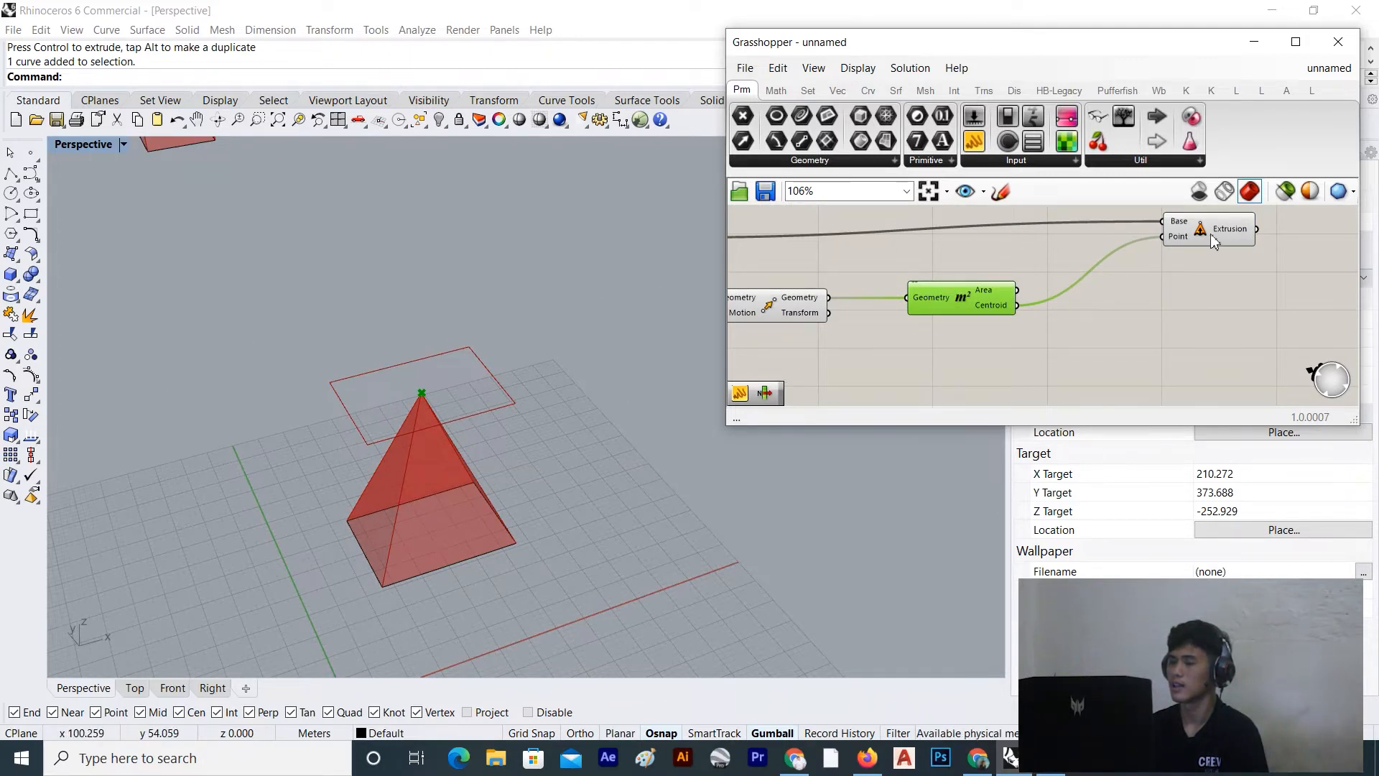
{"action": "scroll", "coordinate": [1318, 216], "scroll_direction": "down", "scroll_amount": 4}
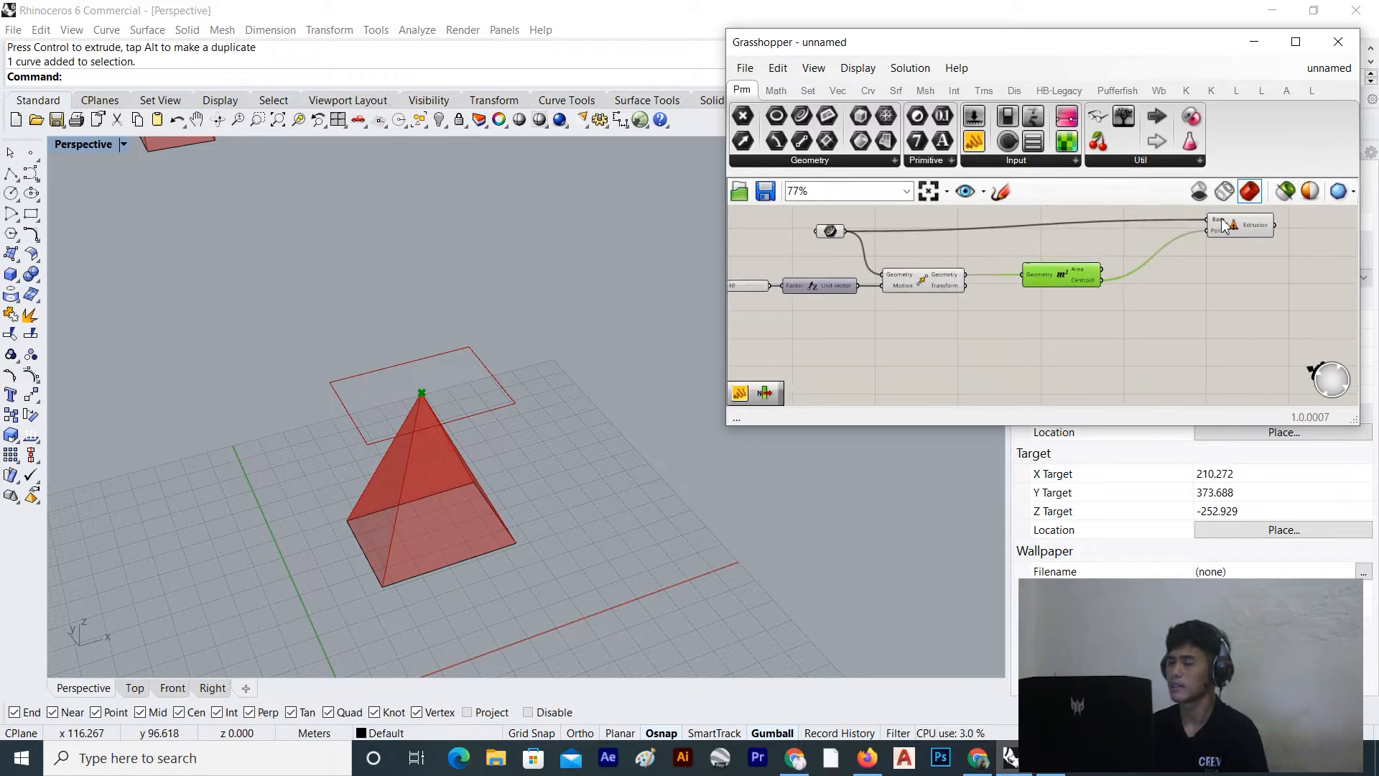
{"action": "right_click_drag", "start_coordinate": [1057, 287], "coordinate": [1046, 317]}
{"action": "scroll", "coordinate": [1046, 317], "scroll_direction": "up", "scroll_amount": 2}
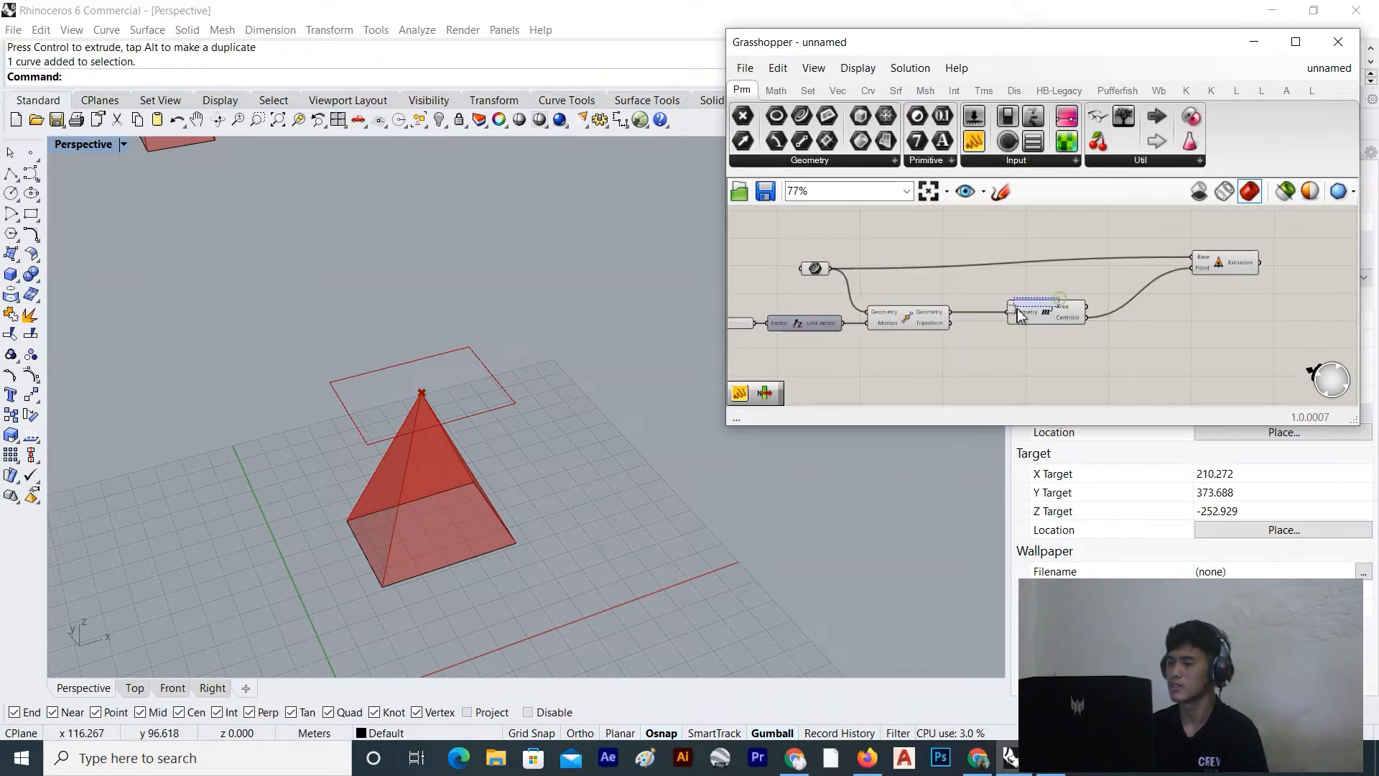
{"action": "left_click_drag", "start_coordinate": [1001, 318], "coordinate": [990, 316]}
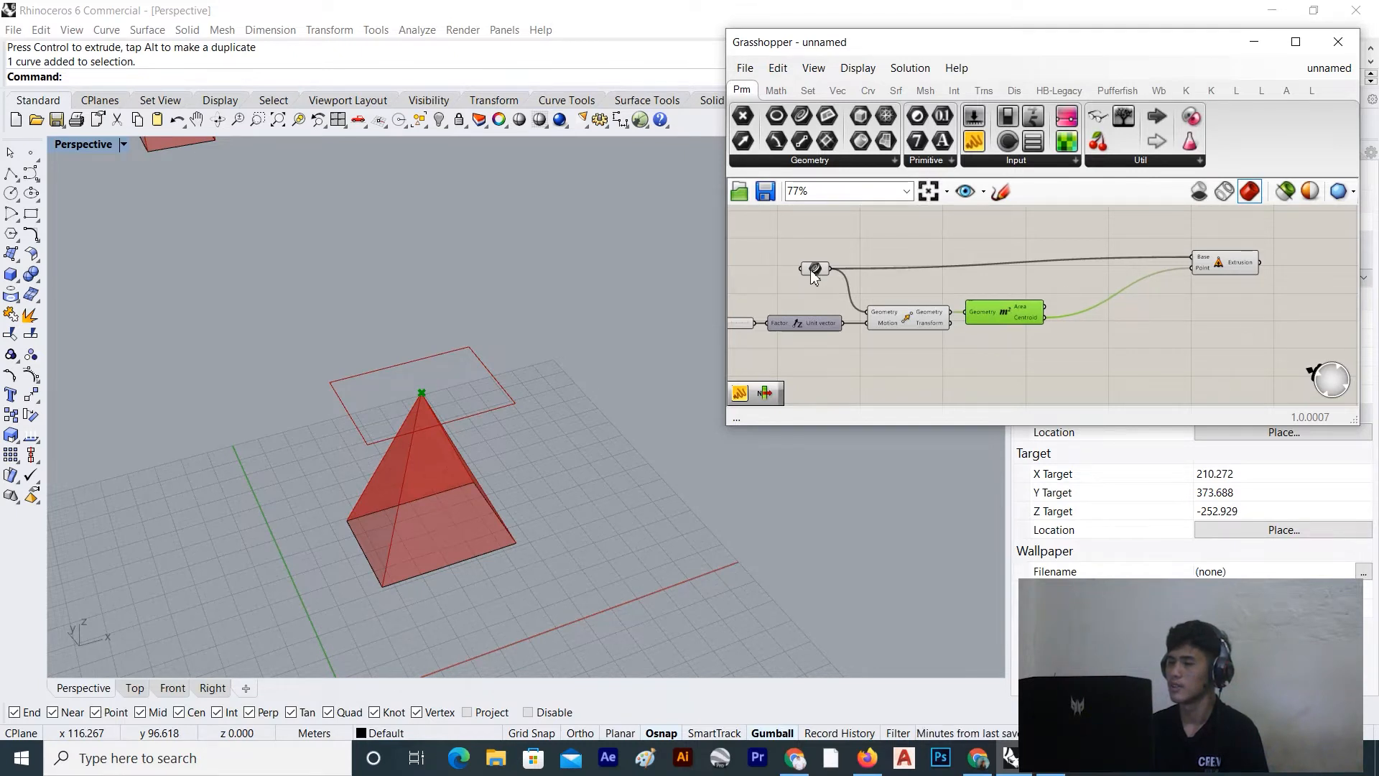
{"action": "left_click_drag", "start_coordinate": [812, 275], "coordinate": [803, 260]}
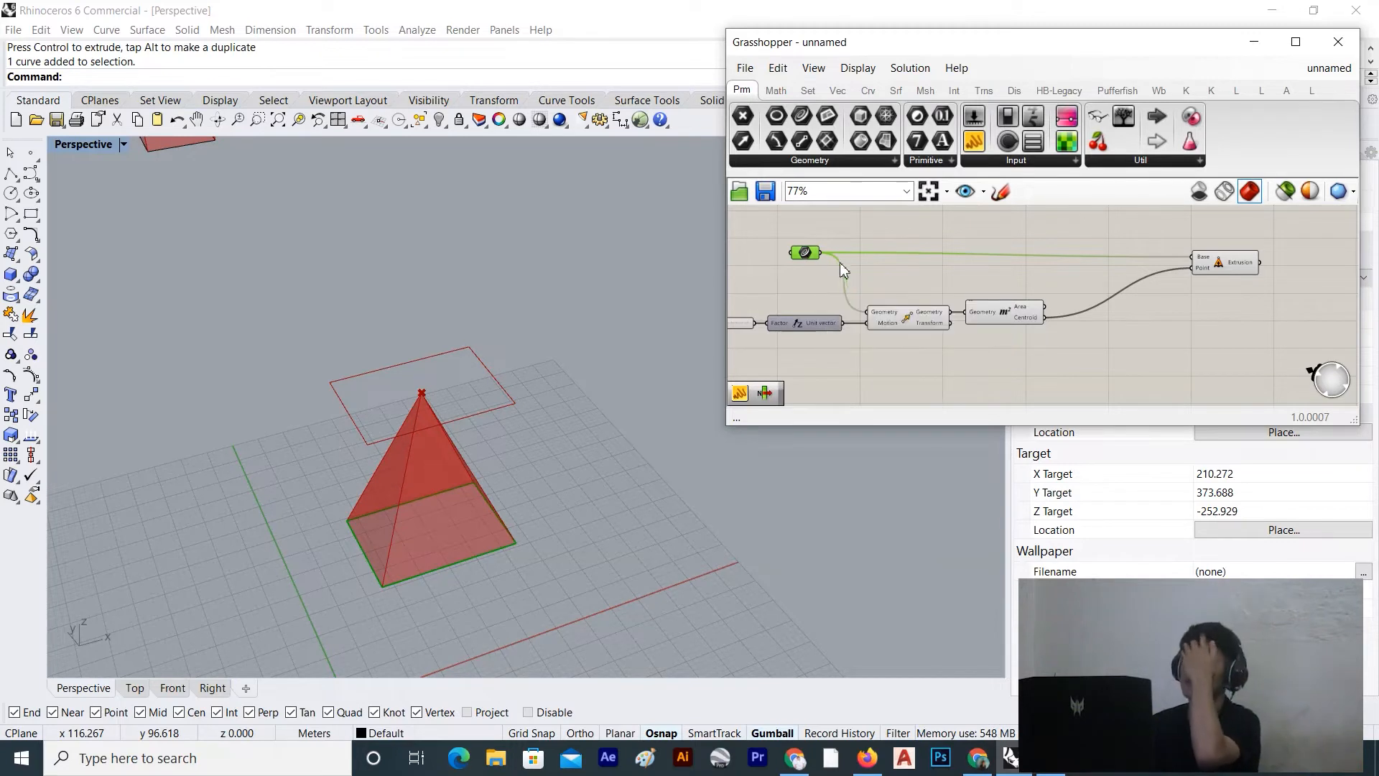
Inspect the Area component, the Point input of Extrude Point and the extrusion that component generates
{"action": "right_click_drag", "start_coordinate": [884, 304], "coordinate": [846, 266]}
{"action": "left_click", "coordinate": [1007, 283]}
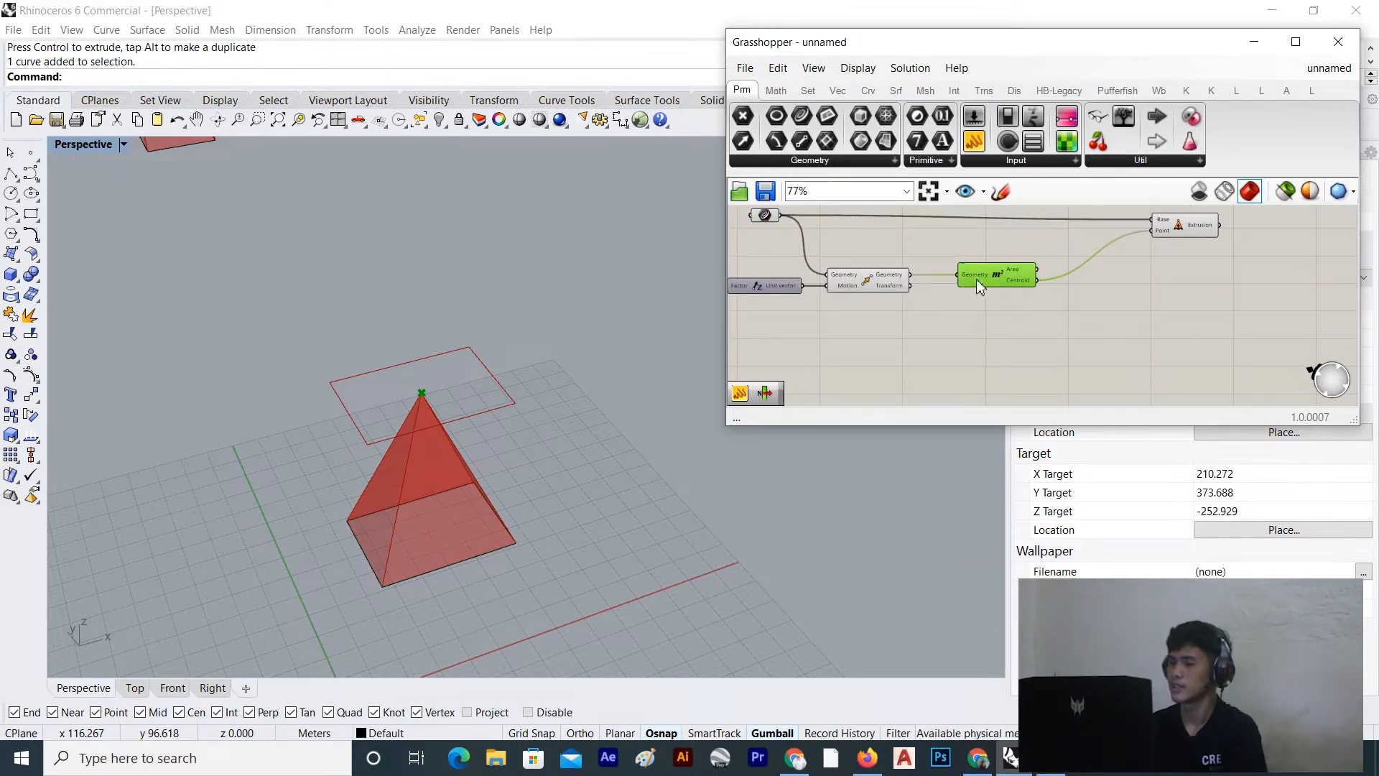
{"action": "left_click", "coordinate": [968, 242]}
{"action": "right_click_drag", "start_coordinate": [1017, 283], "coordinate": [1024, 304]}
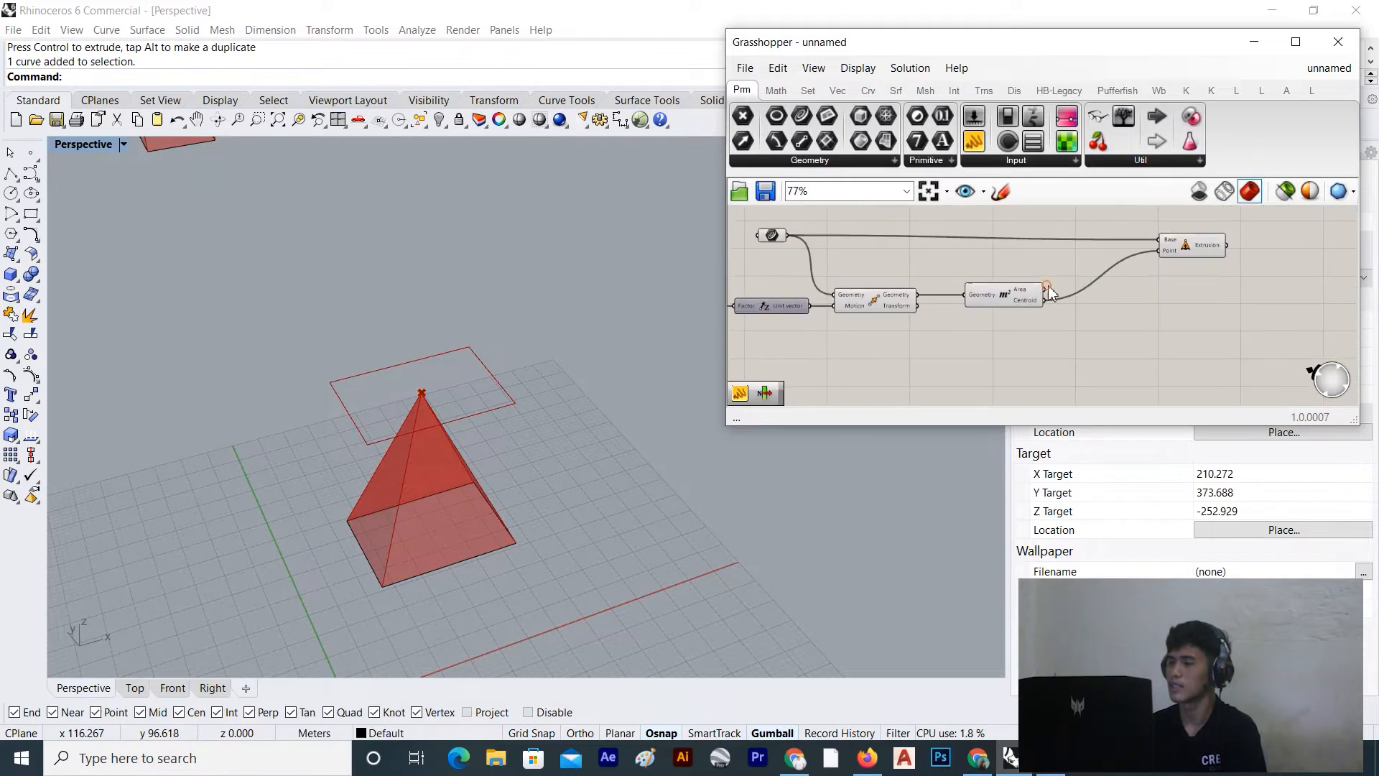
{"action": "scroll", "coordinate": [1153, 243], "scroll_direction": "up", "scroll_amount": 3}
{"action": "mouse_move", "coordinate": [1183, 263]}
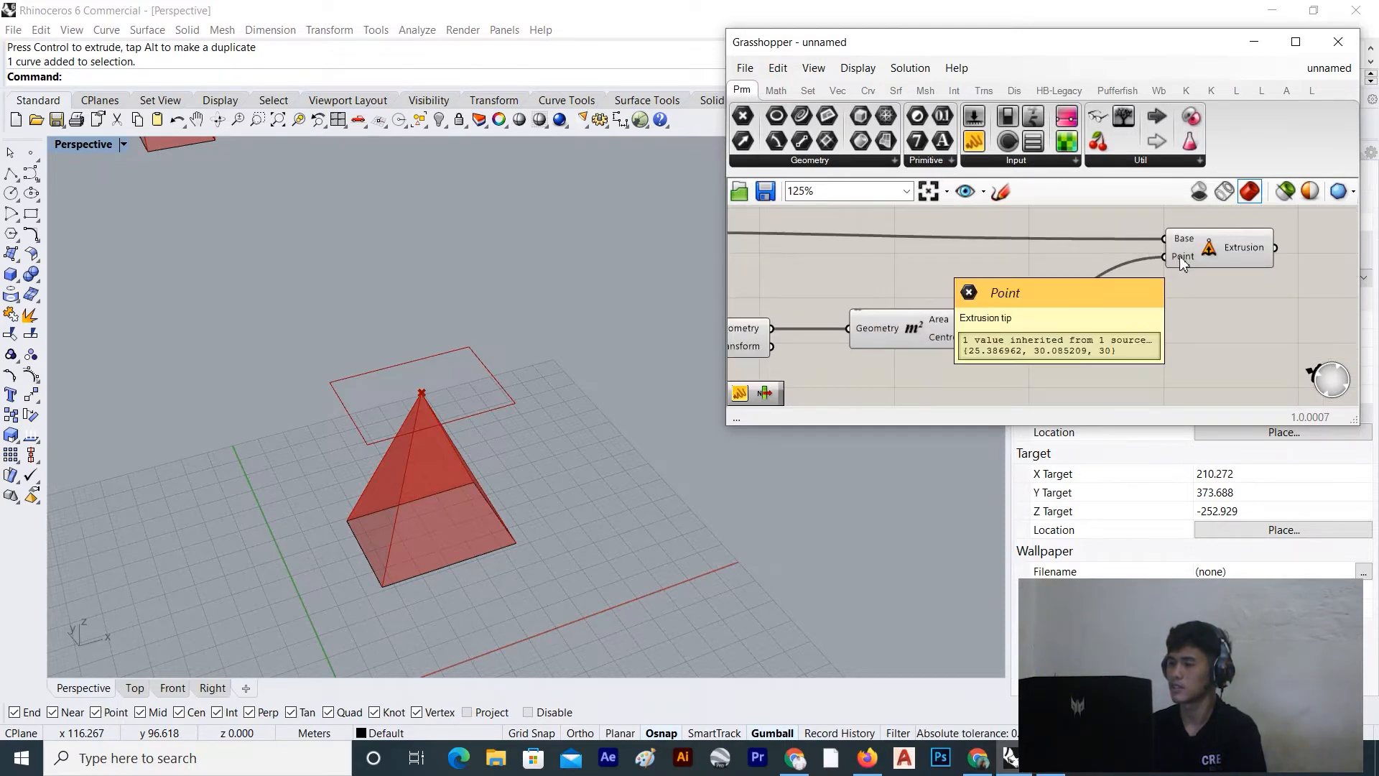
{"action": "left_click", "coordinate": [1207, 253]}
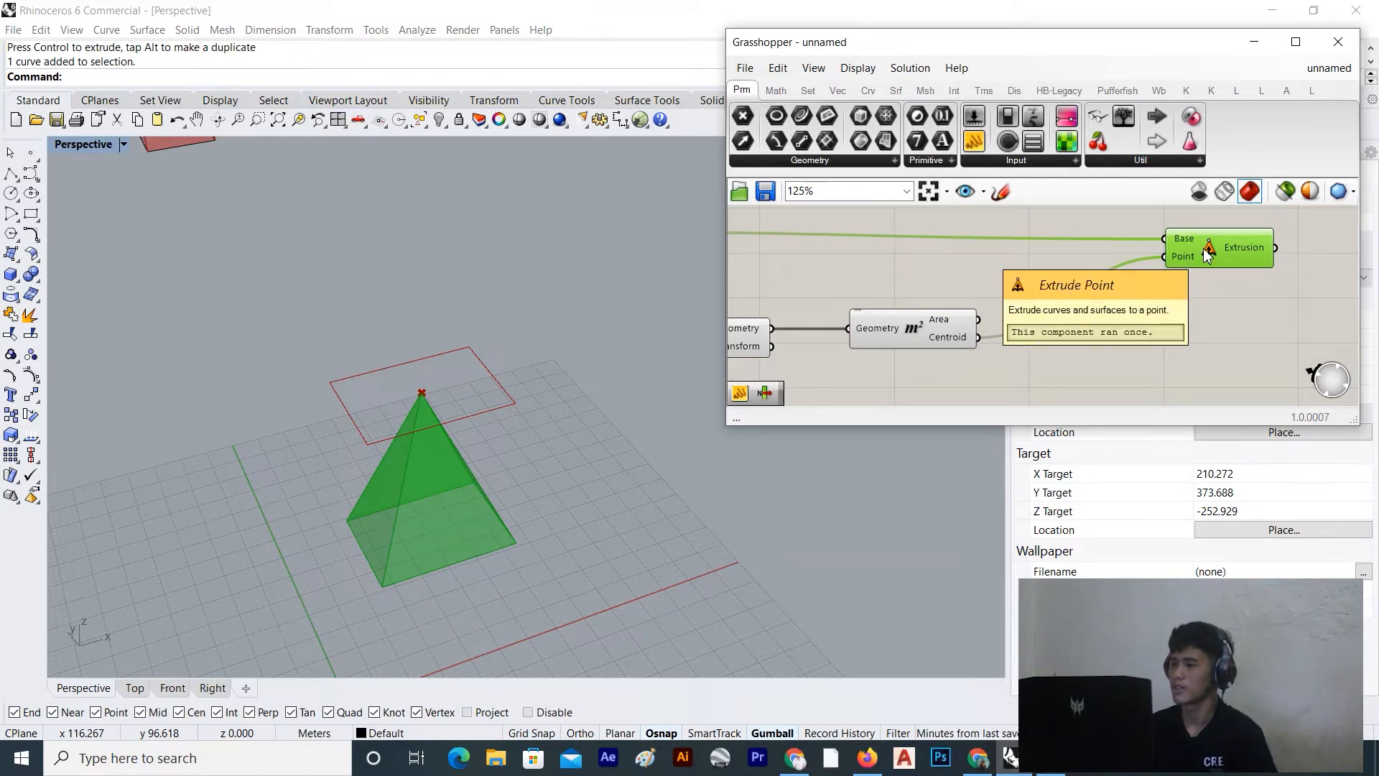
{"action": "scroll", "coordinate": [1202, 253], "scroll_direction": "down", "scroll_amount": 3}
{"action": "scroll", "coordinate": [1132, 278], "scroll_direction": "up", "scroll_amount": 3}
Highlight the Move component and review the raised rectangle it outputs
{"action": "left_click", "coordinate": [1075, 291]}
{"action": "scroll", "coordinate": [1067, 287], "scroll_direction": "down", "scroll_amount": 3}
{"action": "right_click_drag", "start_coordinate": [896, 285], "coordinate": [901, 261]}
{"action": "left_click", "coordinate": [902, 273]}
{"action": "scroll", "coordinate": [907, 278], "scroll_direction": "up", "scroll_amount": 3}
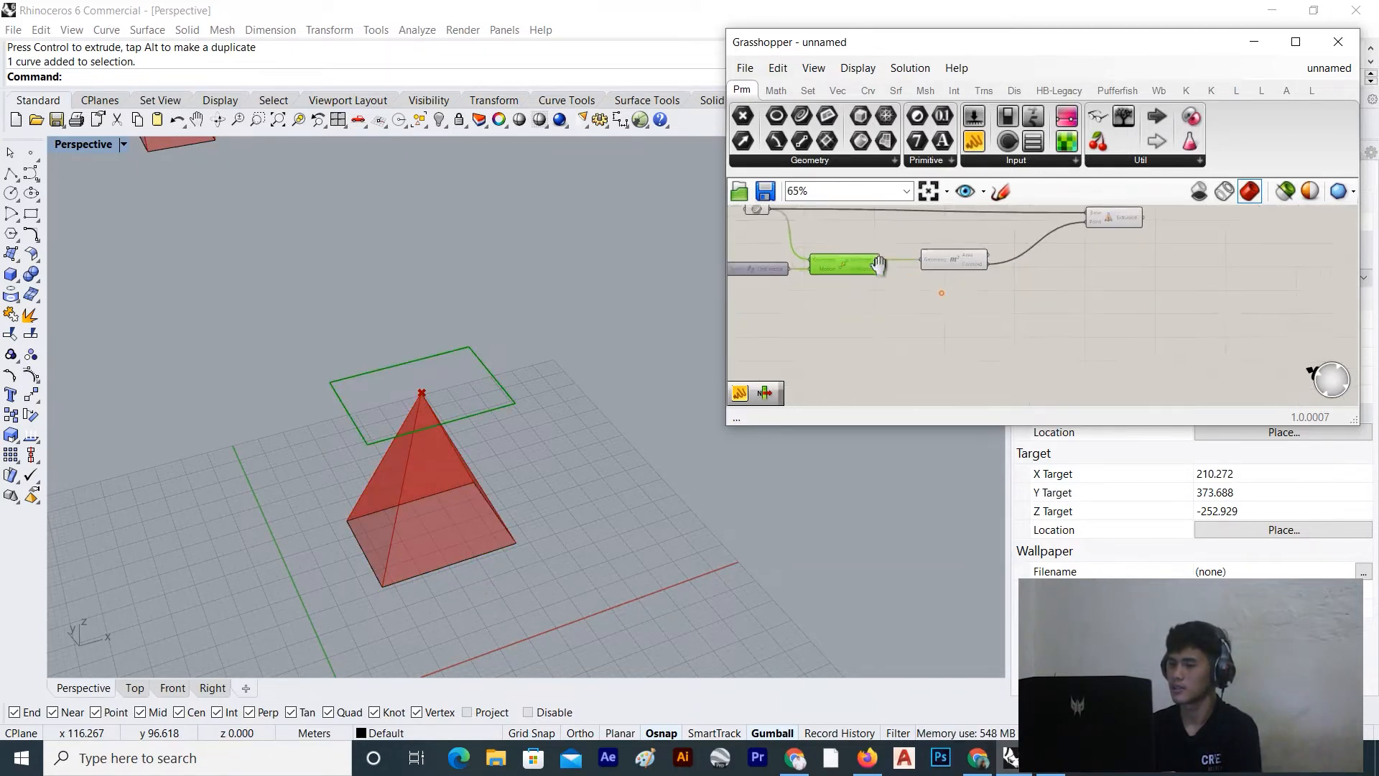
{"action": "left_click", "coordinate": [899, 304]}
{"action": "left_click", "coordinate": [780, 247]}
Add a Scale component below the Area component
{"action": "scroll", "coordinate": [983, 296], "scroll_direction": "down", "scroll_amount": 3}
{"action": "right_click_drag", "start_coordinate": [982, 296], "coordinate": [959, 299]}
{"action": "scroll", "coordinate": [959, 299], "scroll_direction": "up", "scroll_amount": 3}
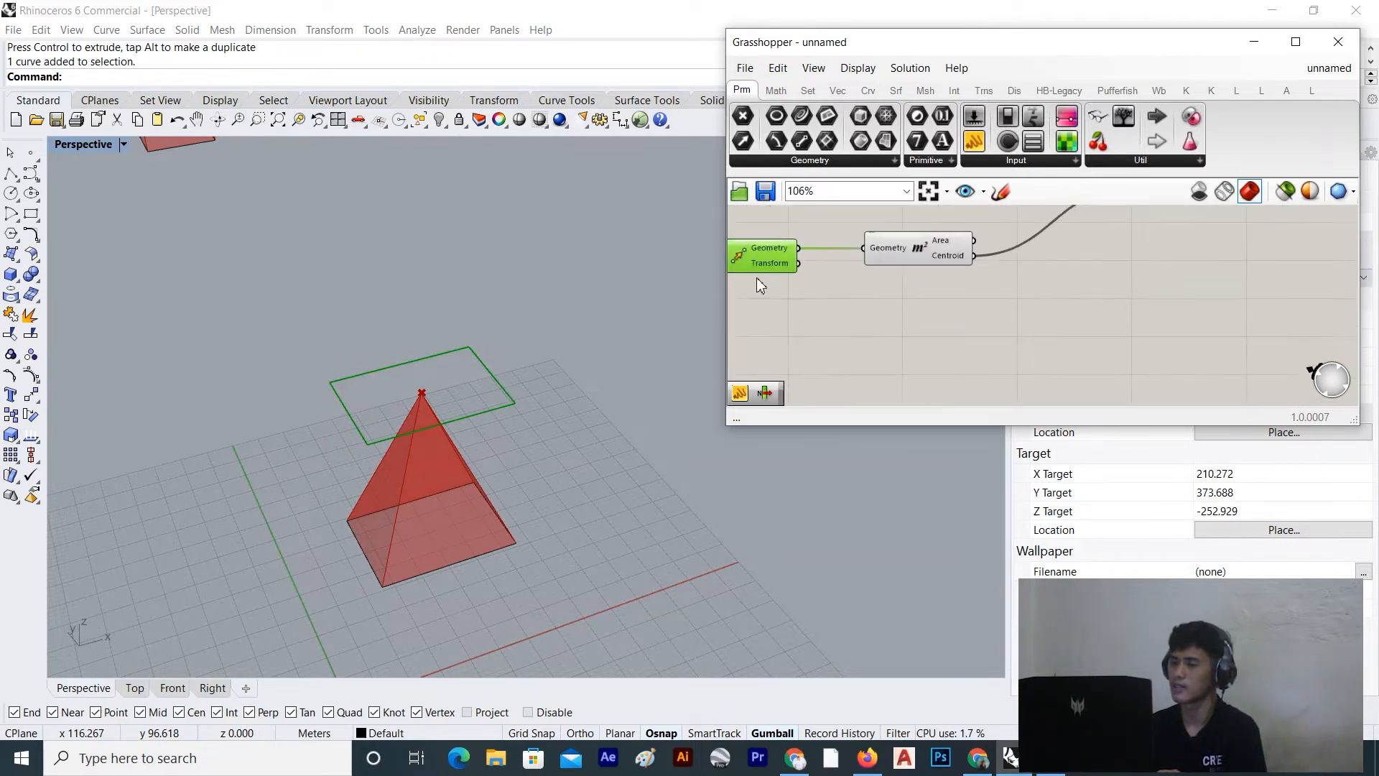
{"action": "double_click", "coordinate": [942, 319]}
{"action": "type", "text": "scale"}
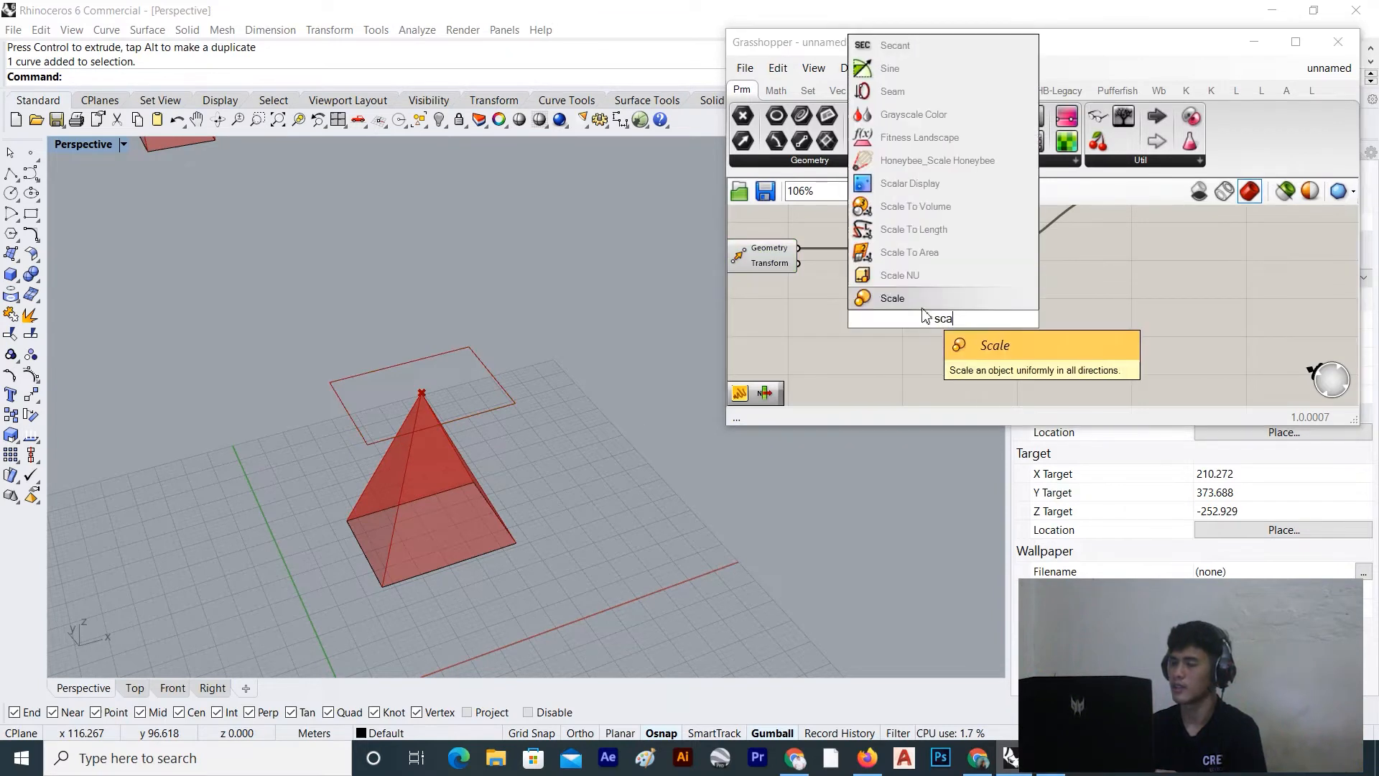
{"action": "left_click", "coordinate": [985, 342]}
{"action": "left_click_drag", "start_coordinate": [988, 329], "coordinate": [1068, 328]}
Connect Move's Geometry output to the Geometry input of Scale and reposition the Scale component
{"action": "left_click_drag", "start_coordinate": [799, 247], "coordinate": [737, 274]}
{"action": "left_click", "coordinate": [773, 262]}
{"action": "scroll", "coordinate": [848, 258], "scroll_direction": "down", "scroll_amount": 3}
{"action": "scroll", "coordinate": [837, 258], "scroll_direction": "up", "scroll_amount": 3}
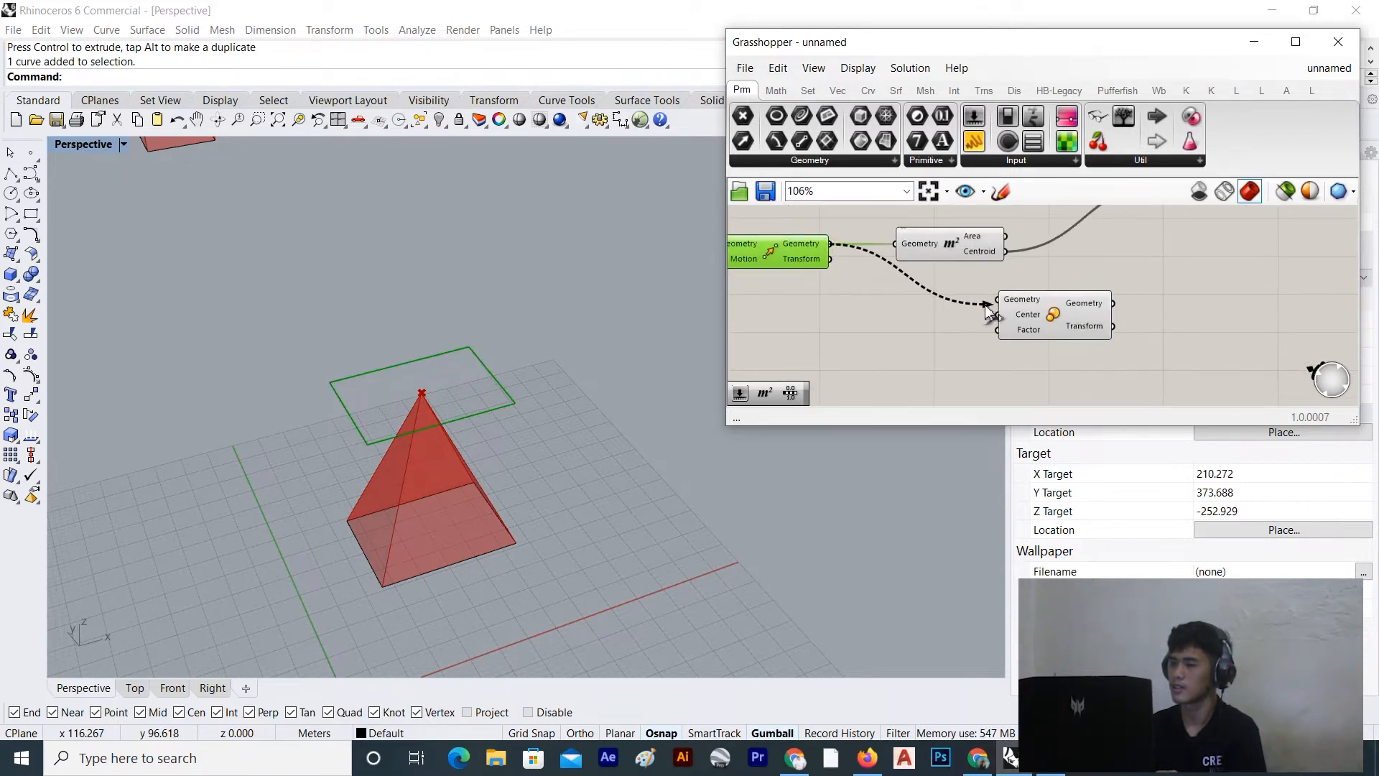
{"action": "left_click_drag", "start_coordinate": [988, 306], "coordinate": [1086, 309]}
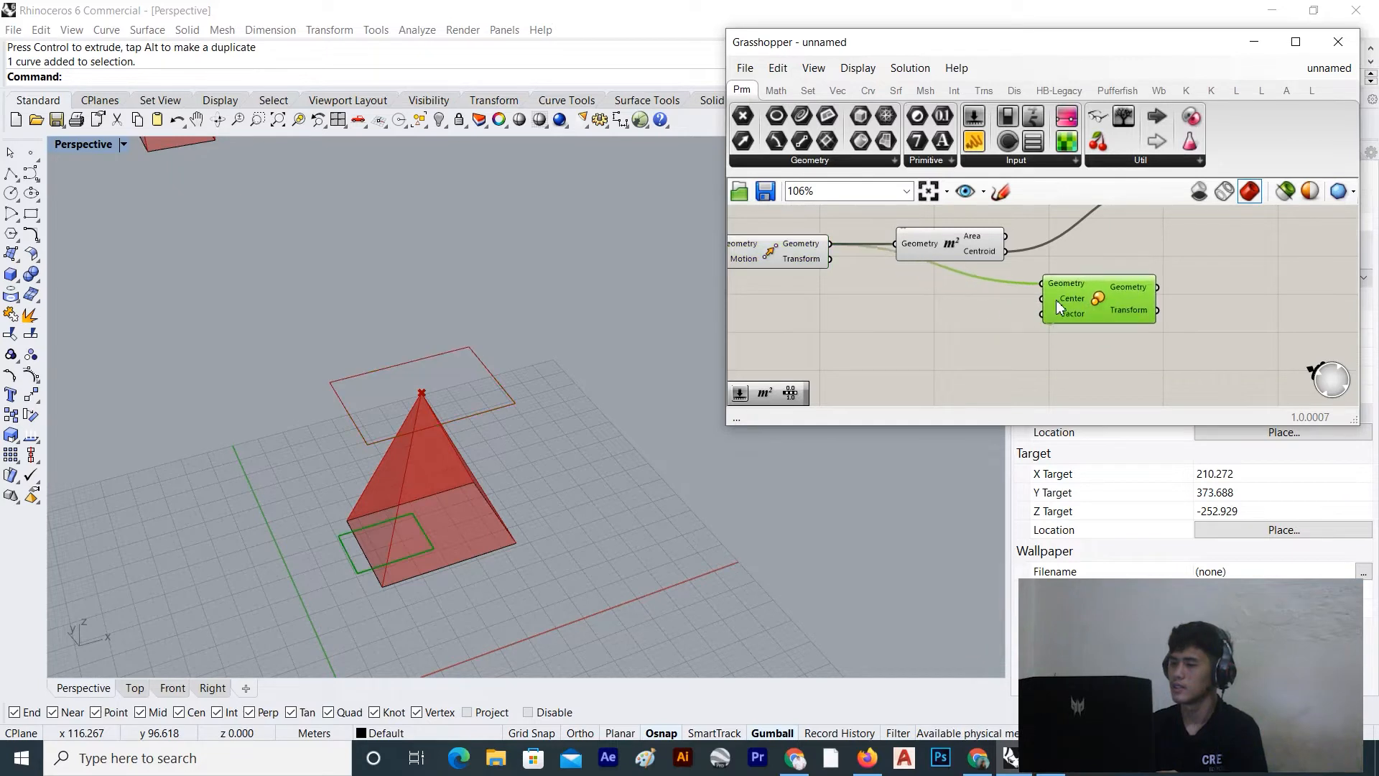
Connect the Centroid output of Area to the Center input of Scale
{"action": "scroll", "coordinate": [1054, 304], "scroll_direction": "up", "scroll_amount": 3}
{"action": "scroll", "coordinate": [1053, 305], "scroll_direction": "down", "scroll_amount": 3}
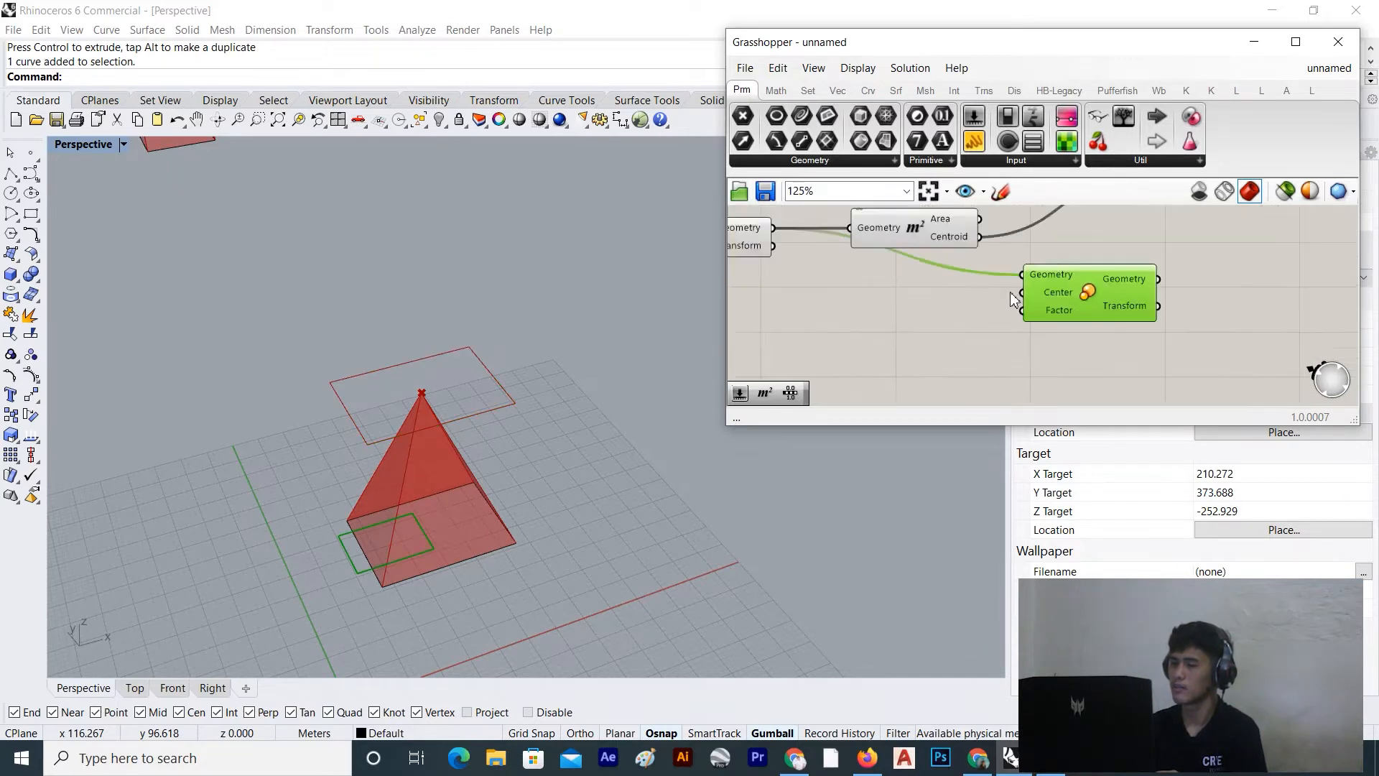
{"action": "scroll", "coordinate": [992, 244], "scroll_direction": "up", "scroll_amount": 1}
{"action": "left_click", "coordinate": [961, 247]}
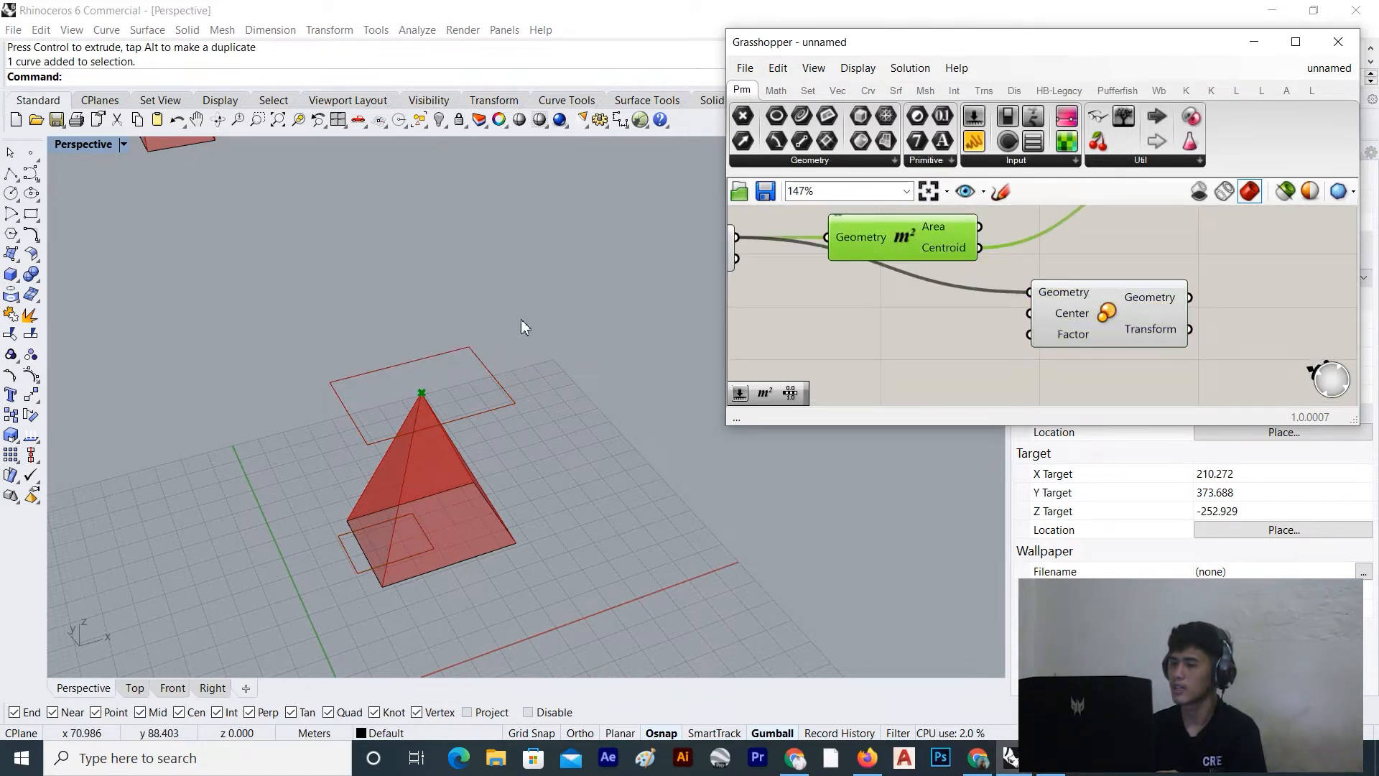
{"action": "right_click_drag", "start_coordinate": [928, 276], "coordinate": [986, 281]}
{"action": "left_click", "coordinate": [773, 255]}
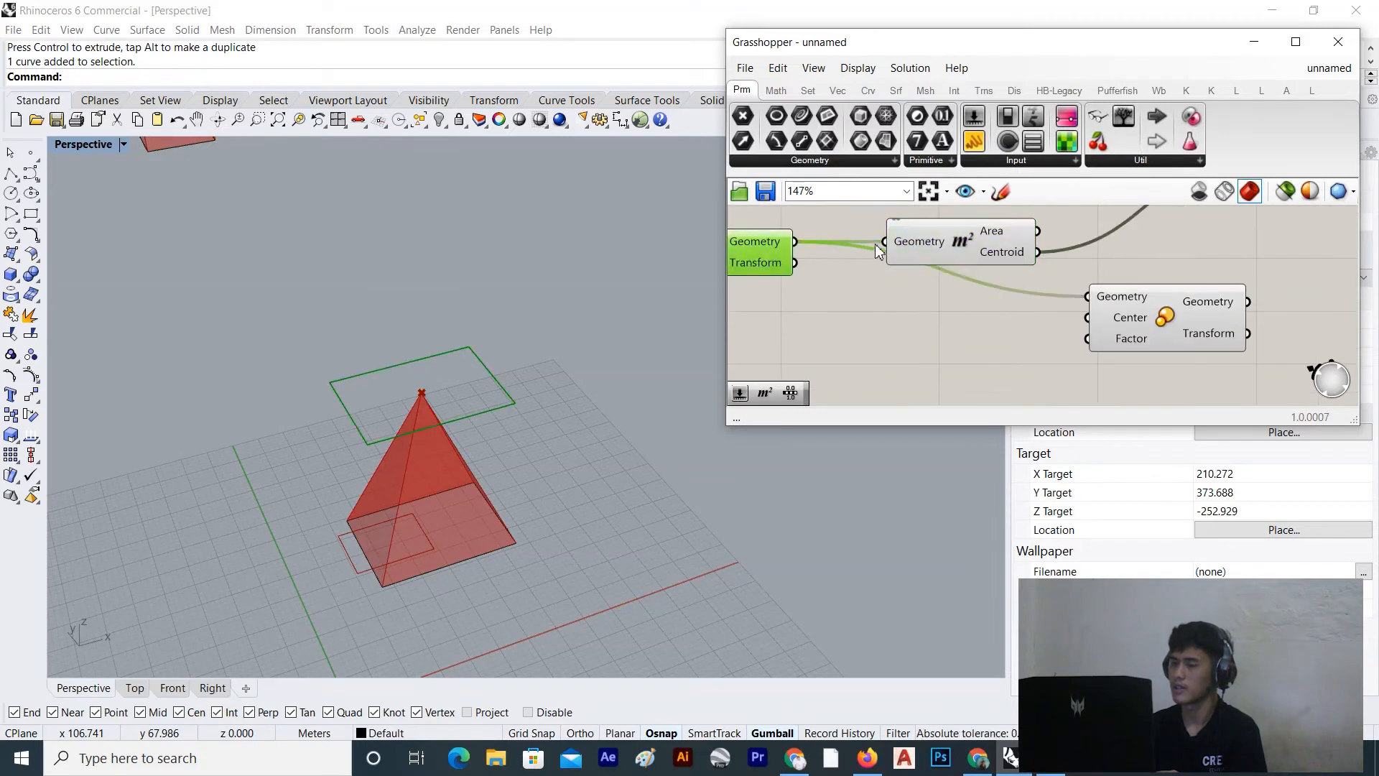
{"action": "left_click", "coordinate": [934, 243]}
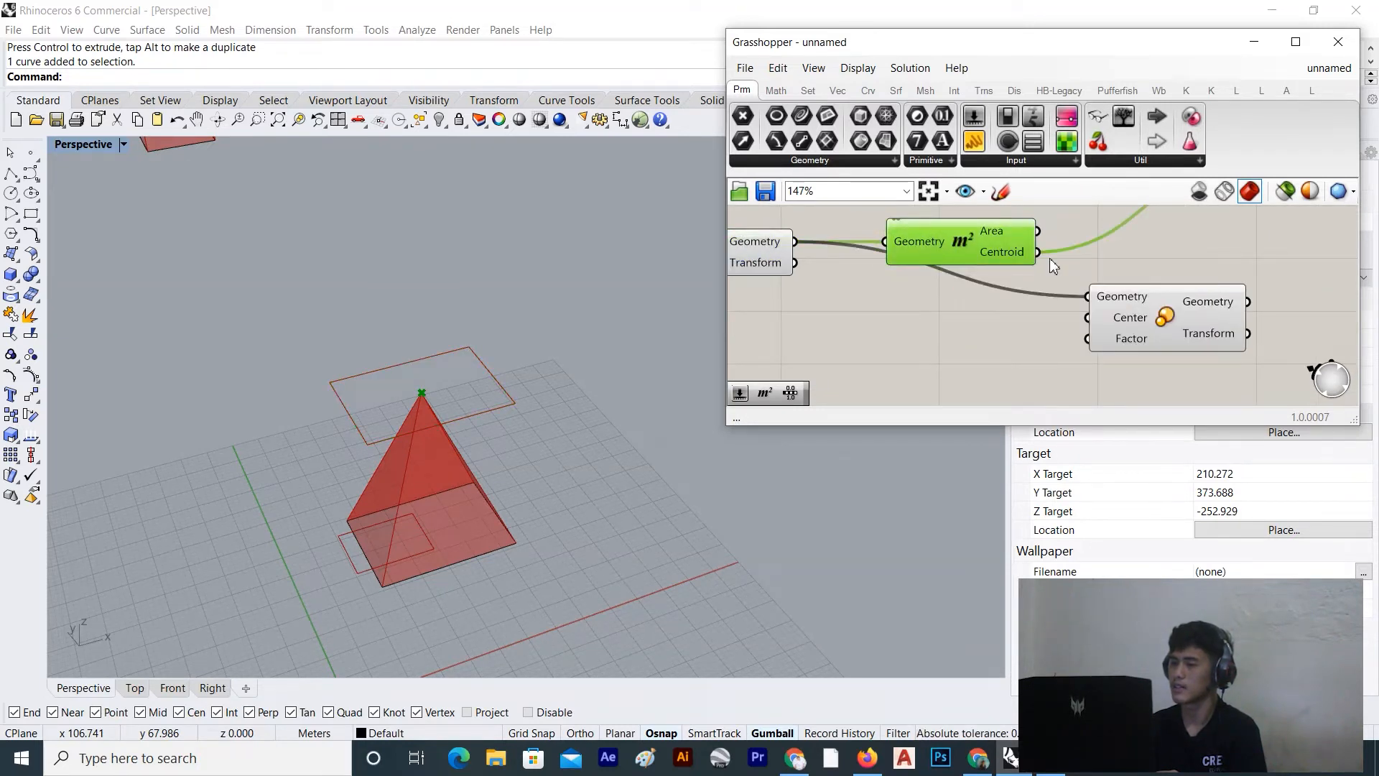
{"action": "left_click_drag", "start_coordinate": [1045, 253], "coordinate": [1092, 325]}
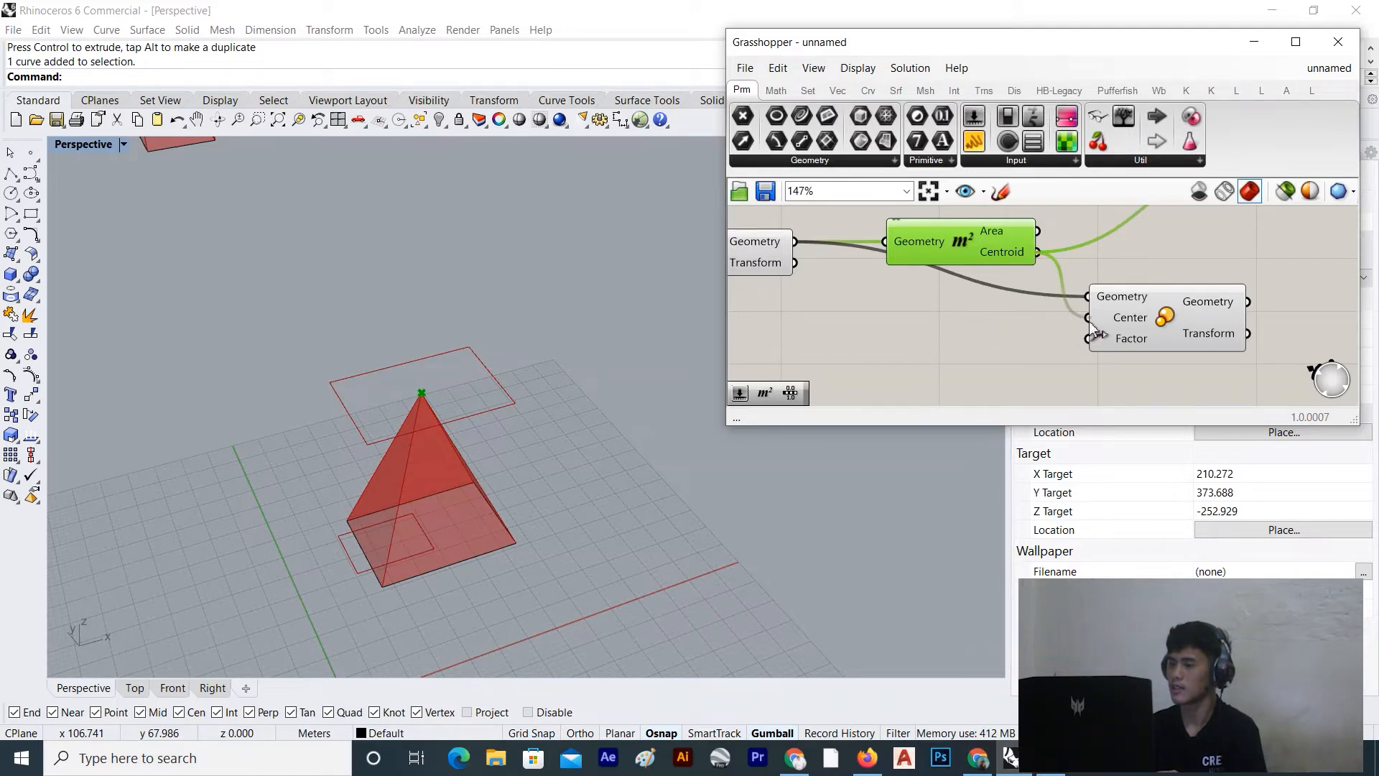
Add a number slider with value 2 and connect it to the Factor input of the Scale component
{"action": "left_click", "coordinate": [1121, 323]}
{"action": "scroll", "coordinate": [1063, 330], "scroll_direction": "down", "scroll_amount": 2}
{"action": "scroll", "coordinate": [994, 339], "scroll_direction": "up", "scroll_amount": 3}
{"action": "left_click", "coordinate": [1036, 332]}
{"action": "double_click", "coordinate": [971, 329]}
{"action": "type", "text": "number slider"}
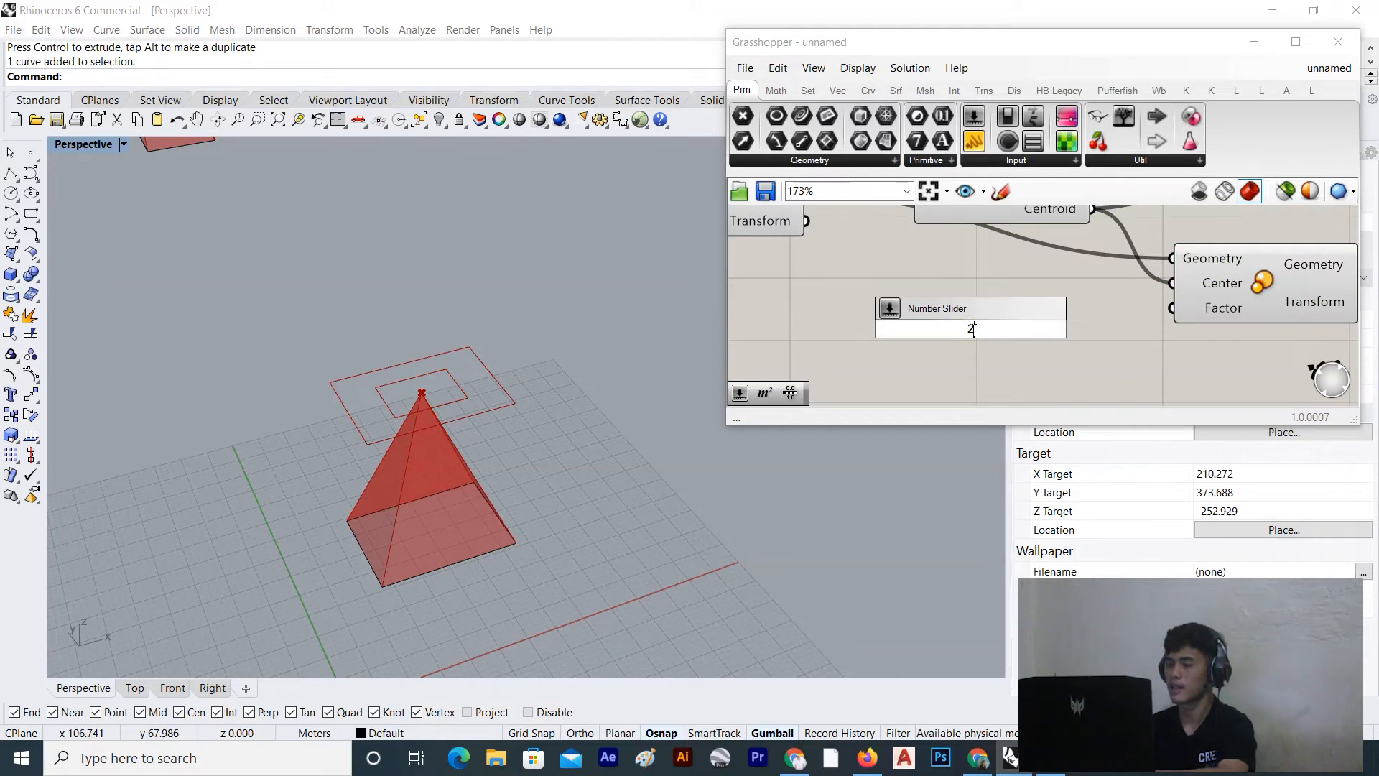
{"action": "key", "text": "Return"}
{"action": "left_click_drag", "start_coordinate": [1098, 329], "coordinate": [1172, 308]}
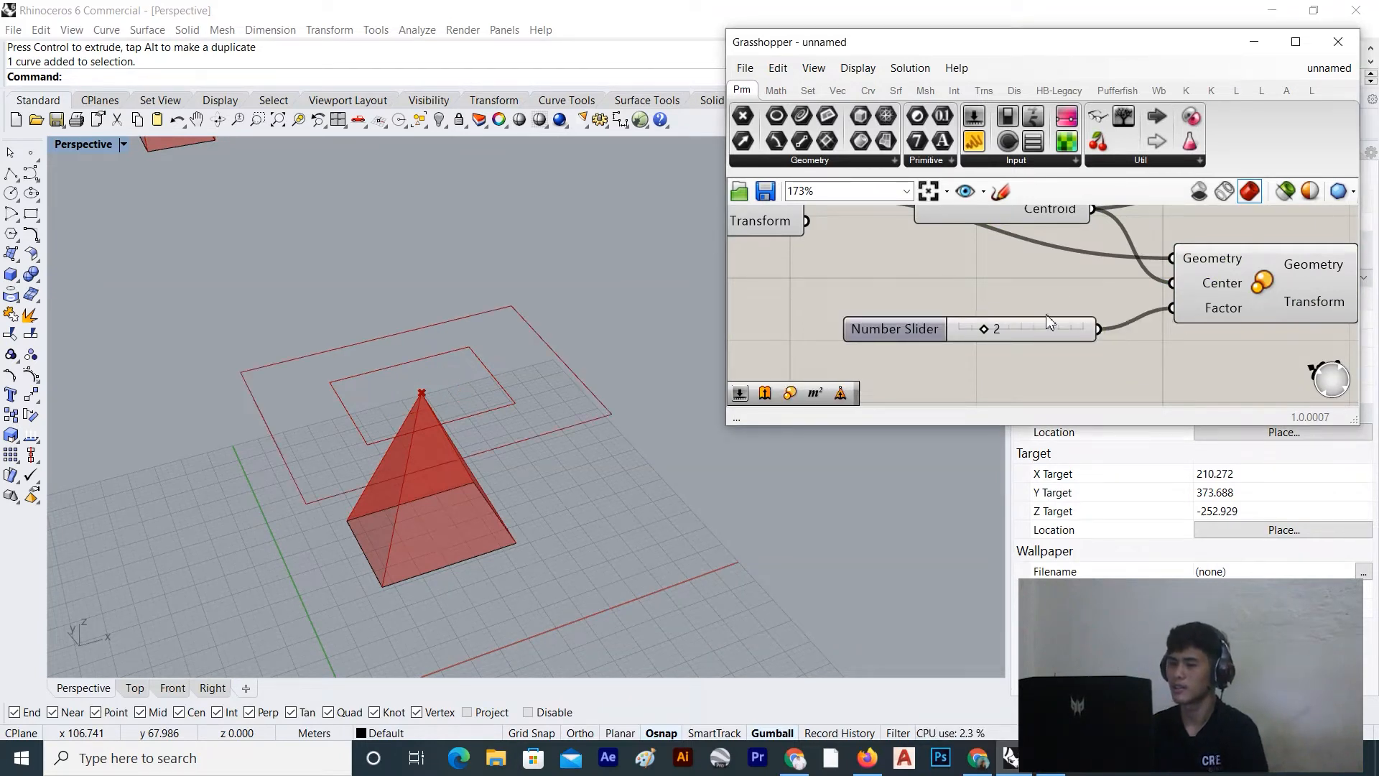
Turn off the preview of the Move and Area components feeding the Scale component
{"action": "scroll", "coordinate": [1127, 319], "scroll_direction": "down", "scroll_amount": 3}
{"action": "left_click_drag", "start_coordinate": [1132, 208], "coordinate": [847, 390]}
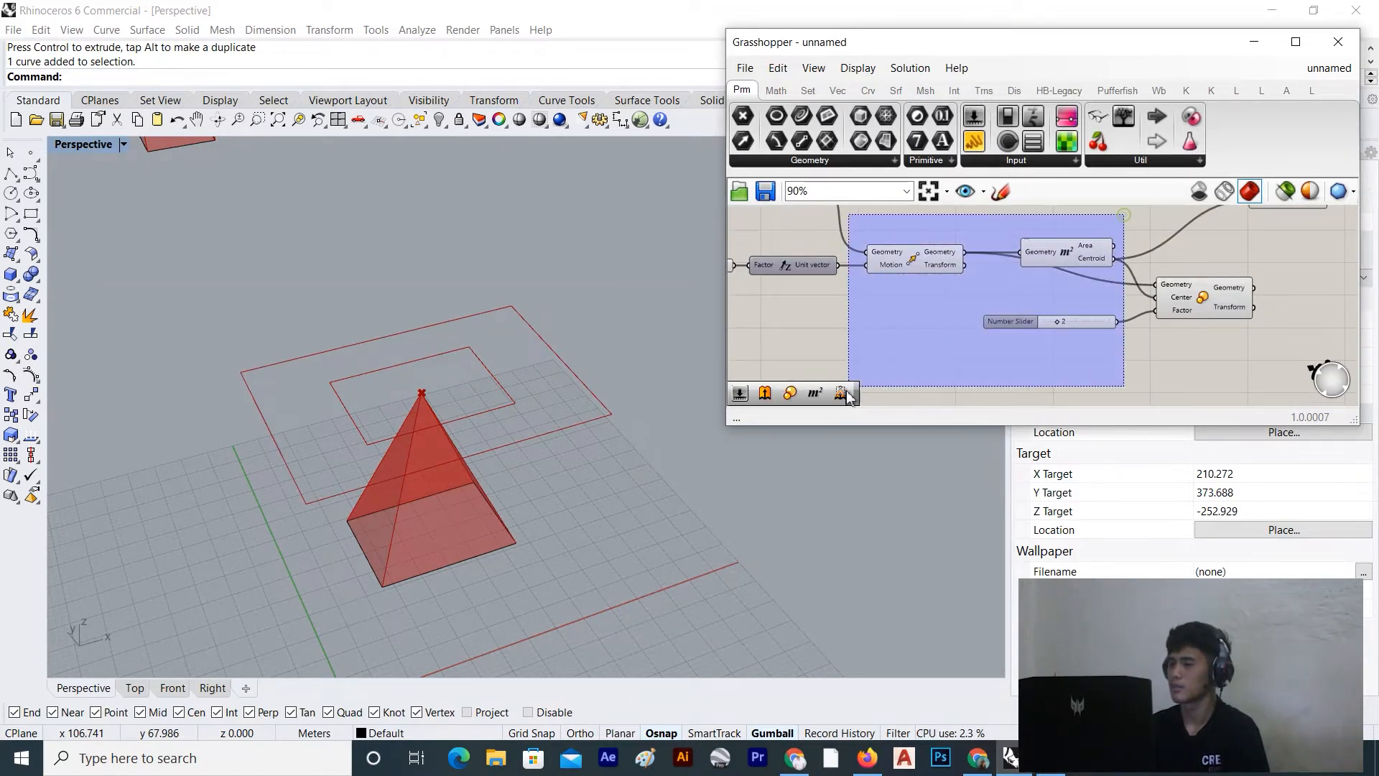
{"action": "right_click", "coordinate": [1211, 260]}
{"action": "left_click", "coordinate": [1263, 290]}
Move the Extrude Point component farther away from the Area component to free up canvas space
{"action": "scroll", "coordinate": [1130, 316], "scroll_direction": "down", "scroll_amount": 3}
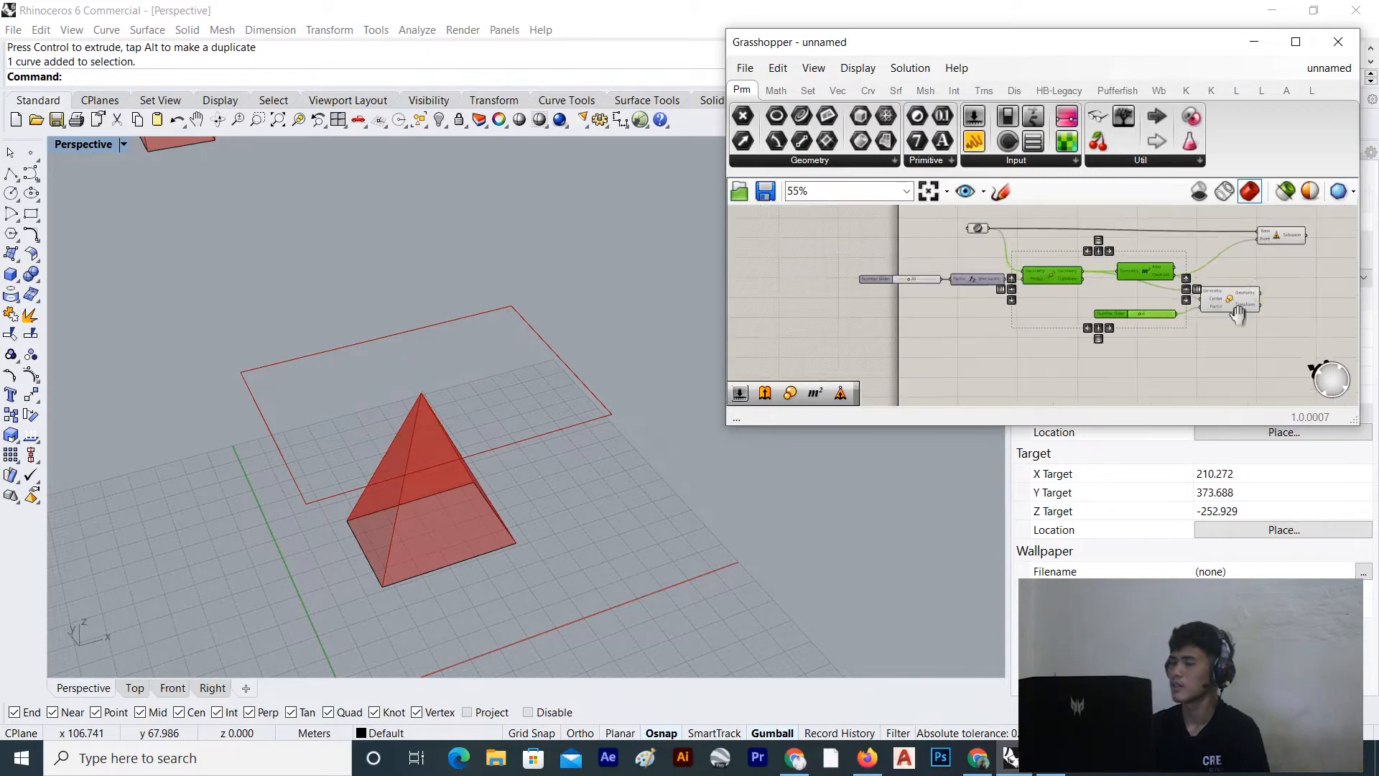
{"action": "left_click", "coordinate": [1127, 310]}
{"action": "left_click_drag", "start_coordinate": [1092, 248], "coordinate": [1198, 251]}
Add a Surface parameter beside the Scale component and connect Scale's Geometry output to it
{"action": "scroll", "coordinate": [1079, 318], "scroll_direction": "up", "scroll_amount": 3}
{"action": "left_click", "coordinate": [1093, 335]}
{"action": "double_click", "coordinate": [1098, 342]}
{"action": "type", "text": "su"}
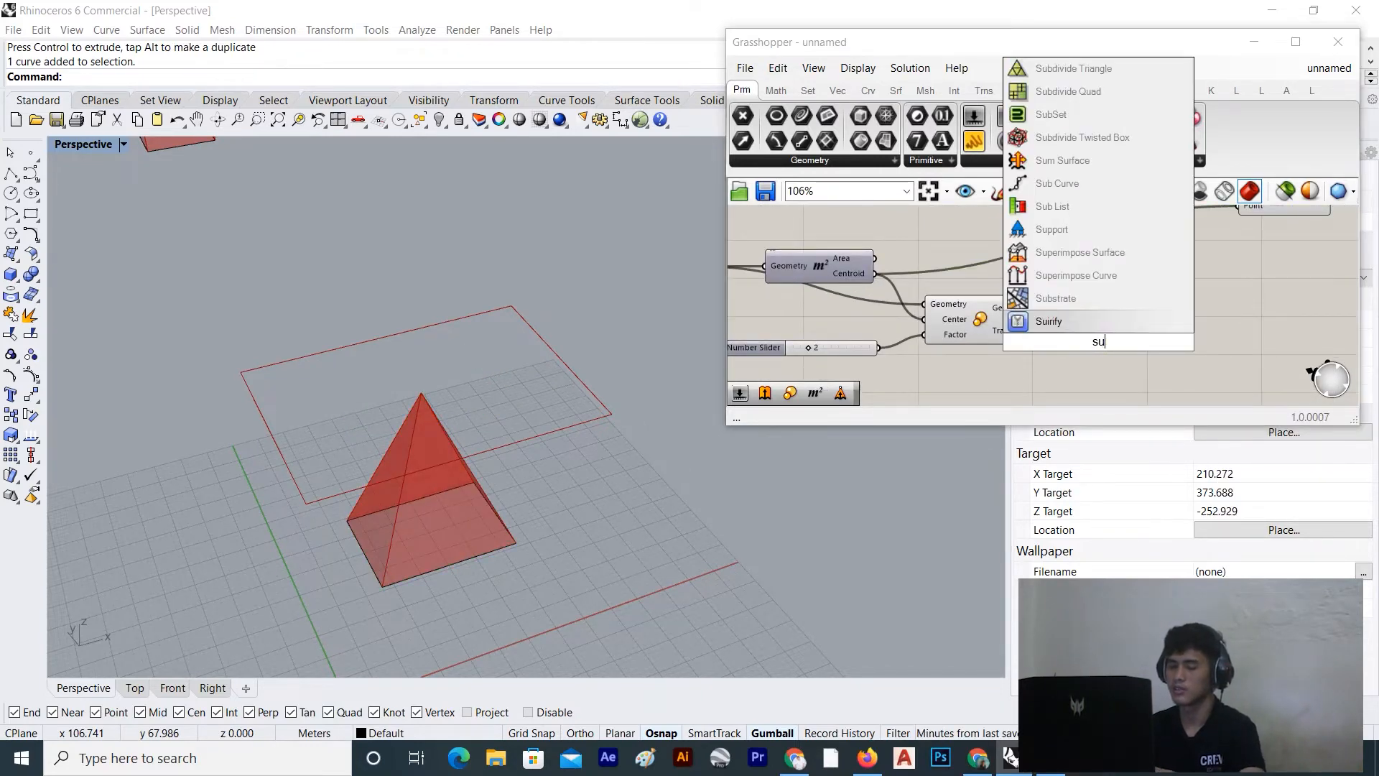
{"action": "type", "text": "rf"}
{"action": "key", "text": "Return"}
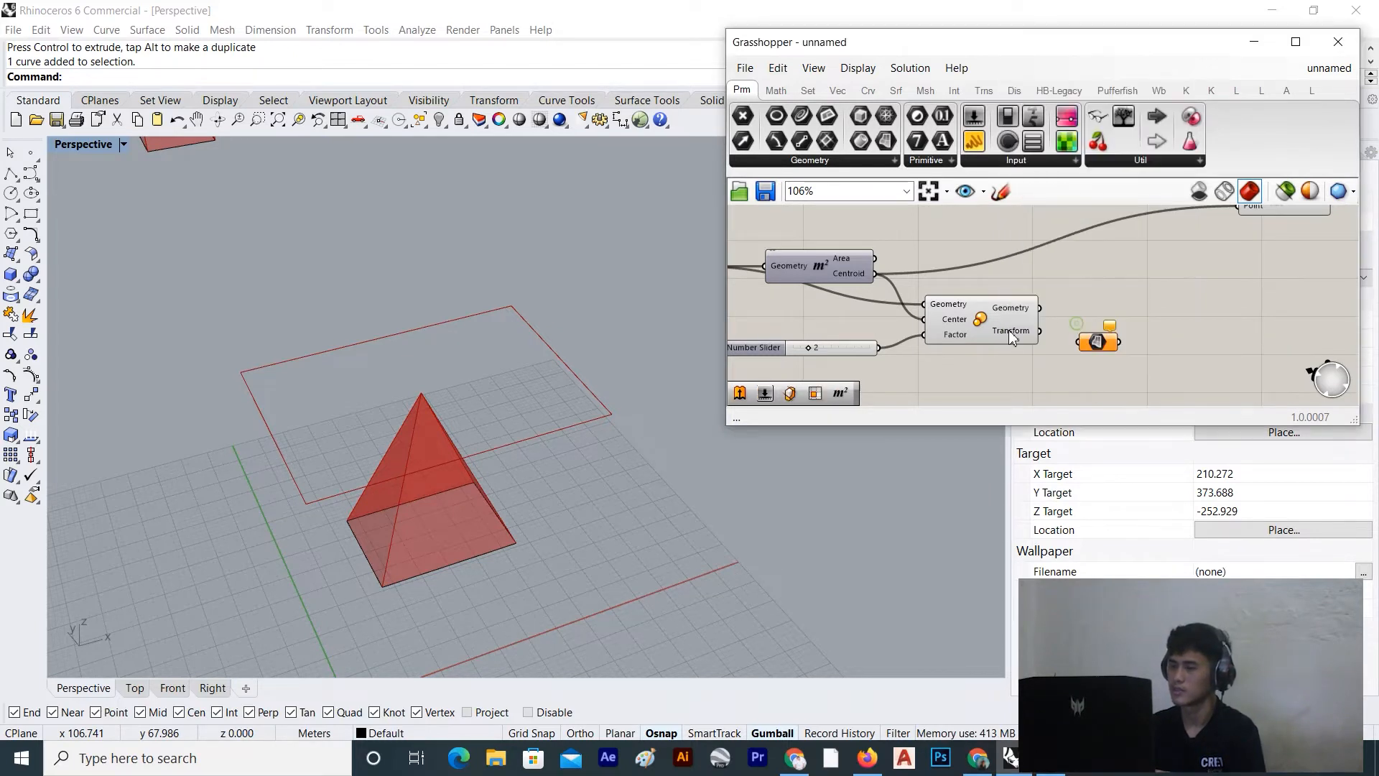
{"action": "left_click_drag", "start_coordinate": [1040, 308], "coordinate": [1092, 346]}
{"action": "left_click_drag", "start_coordinate": [1093, 345], "coordinate": [1091, 325]}
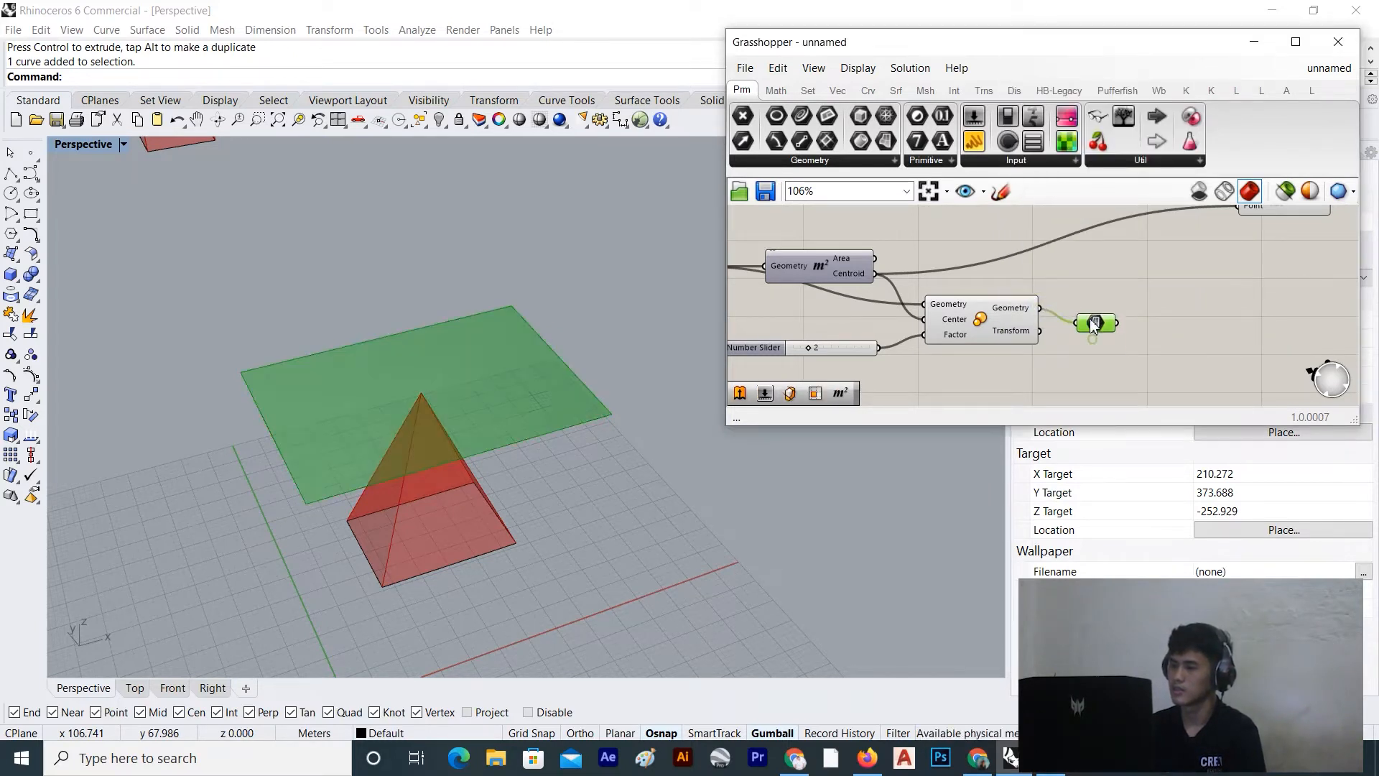
Turn off the preview of the Scale component and move the Surface parameter closer to it
{"action": "left_click", "coordinate": [1006, 318]}
{"action": "right_click", "coordinate": [1054, 273]}
{"action": "left_click", "coordinate": [1121, 300]}
{"action": "scroll", "coordinate": [1014, 334], "scroll_direction": "up", "scroll_amount": 3}
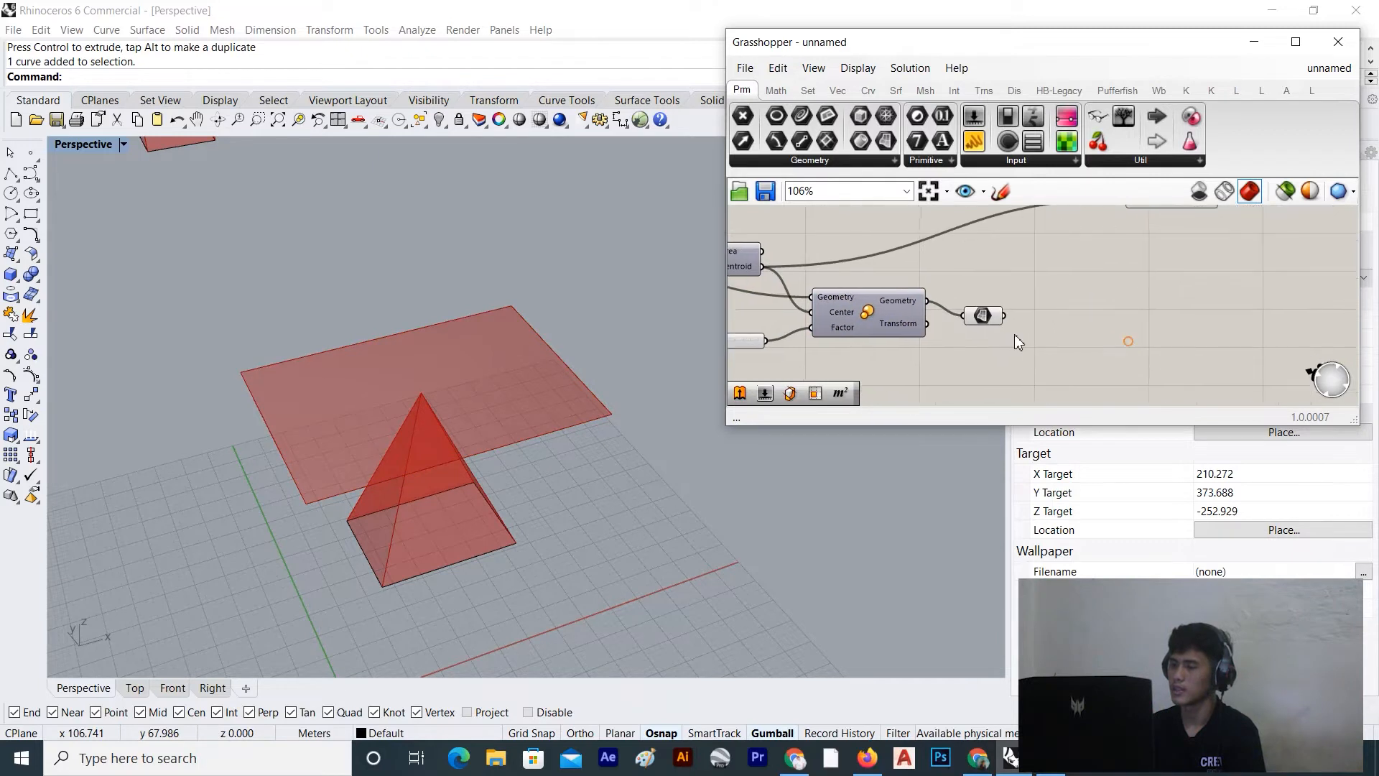
{"action": "left_click_drag", "start_coordinate": [991, 308], "coordinate": [970, 289]}
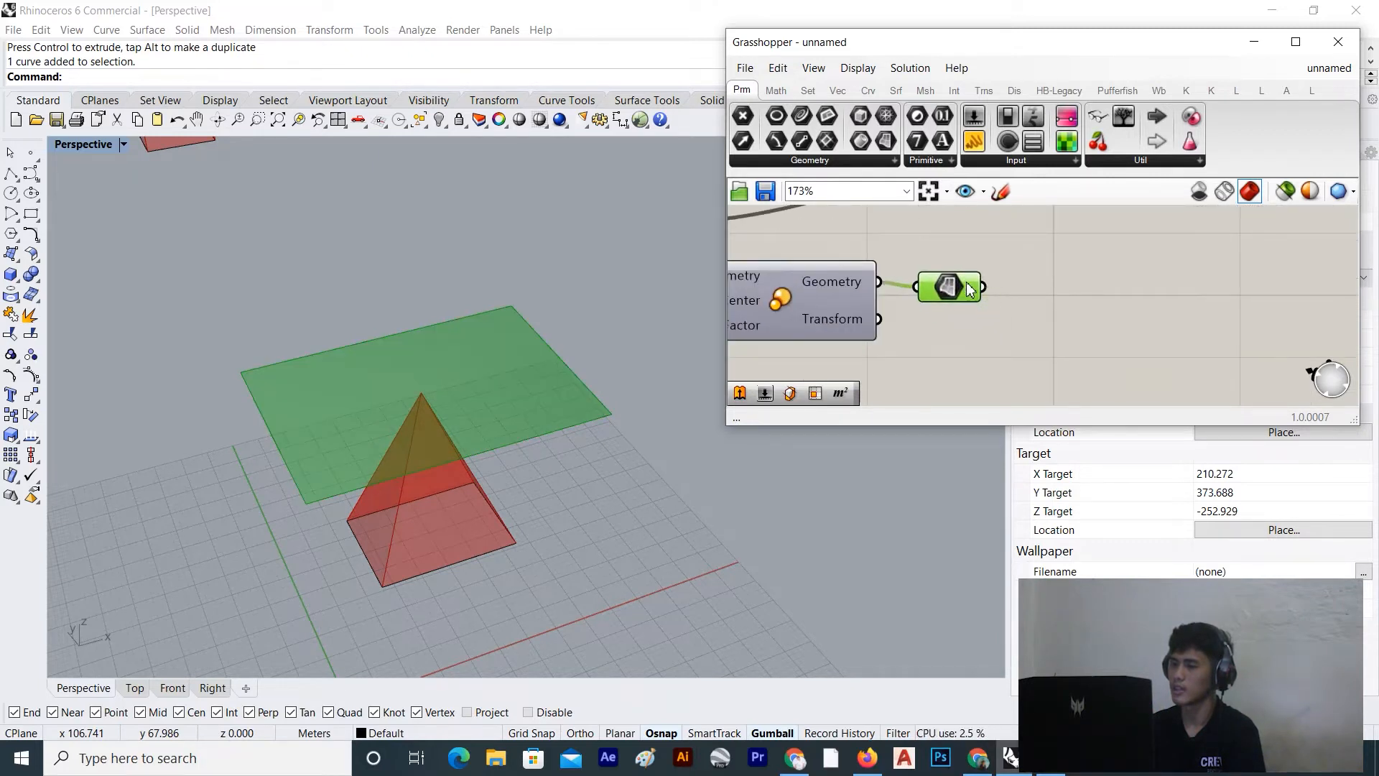
Add an Evaluate Surface component and connect the Surface parameter to its Surface input
{"action": "scroll", "coordinate": [934, 301], "scroll_direction": "down", "scroll_amount": 3}
{"action": "double_click", "coordinate": [1040, 321]}
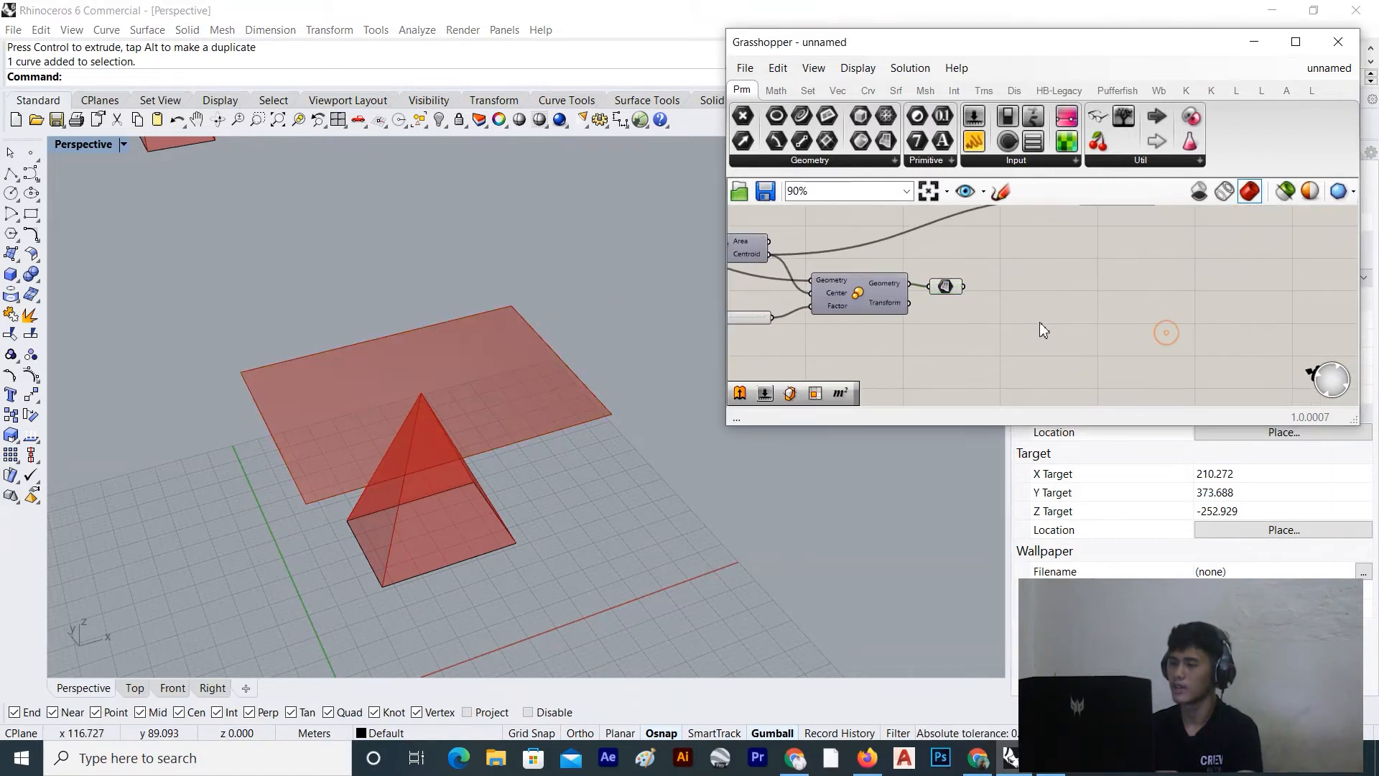
{"action": "type", "text": "eval"}
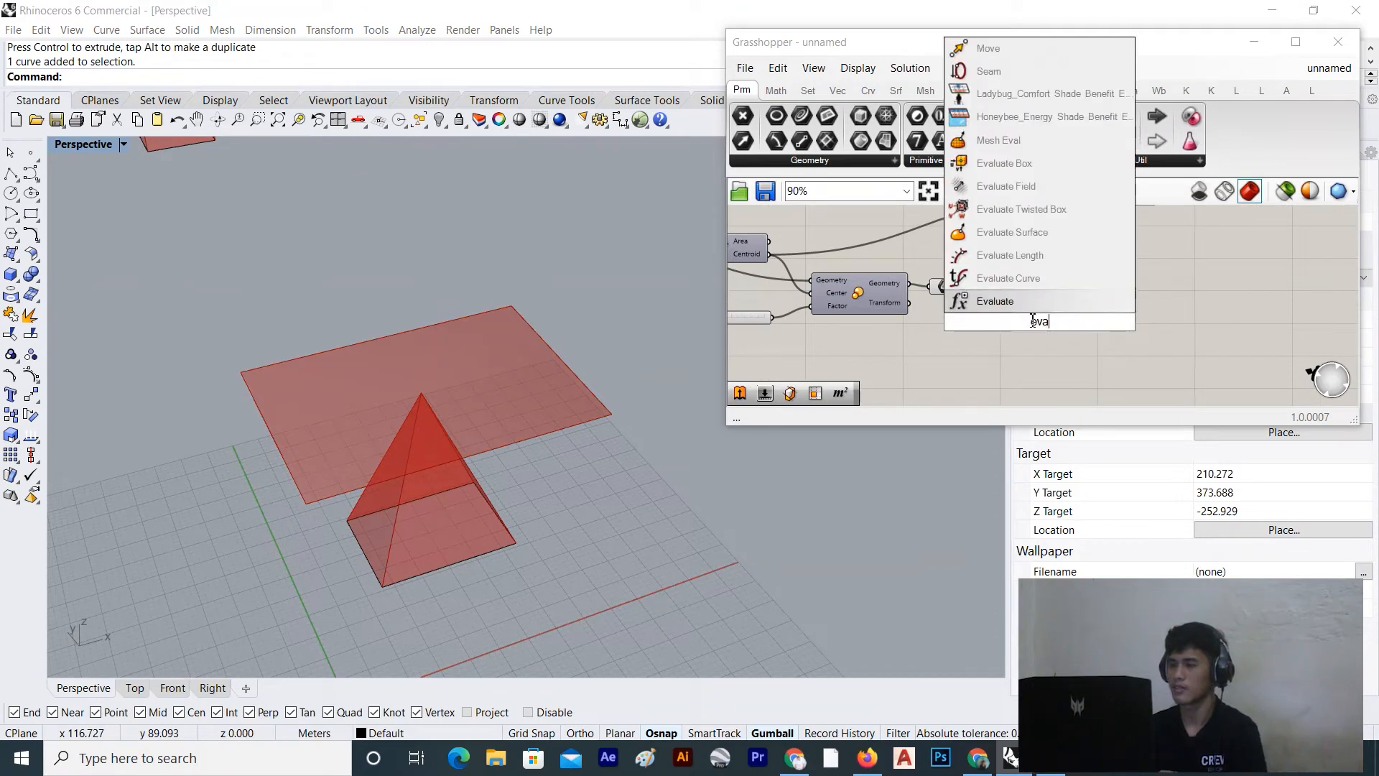
{"action": "left_click", "coordinate": [1005, 232]}
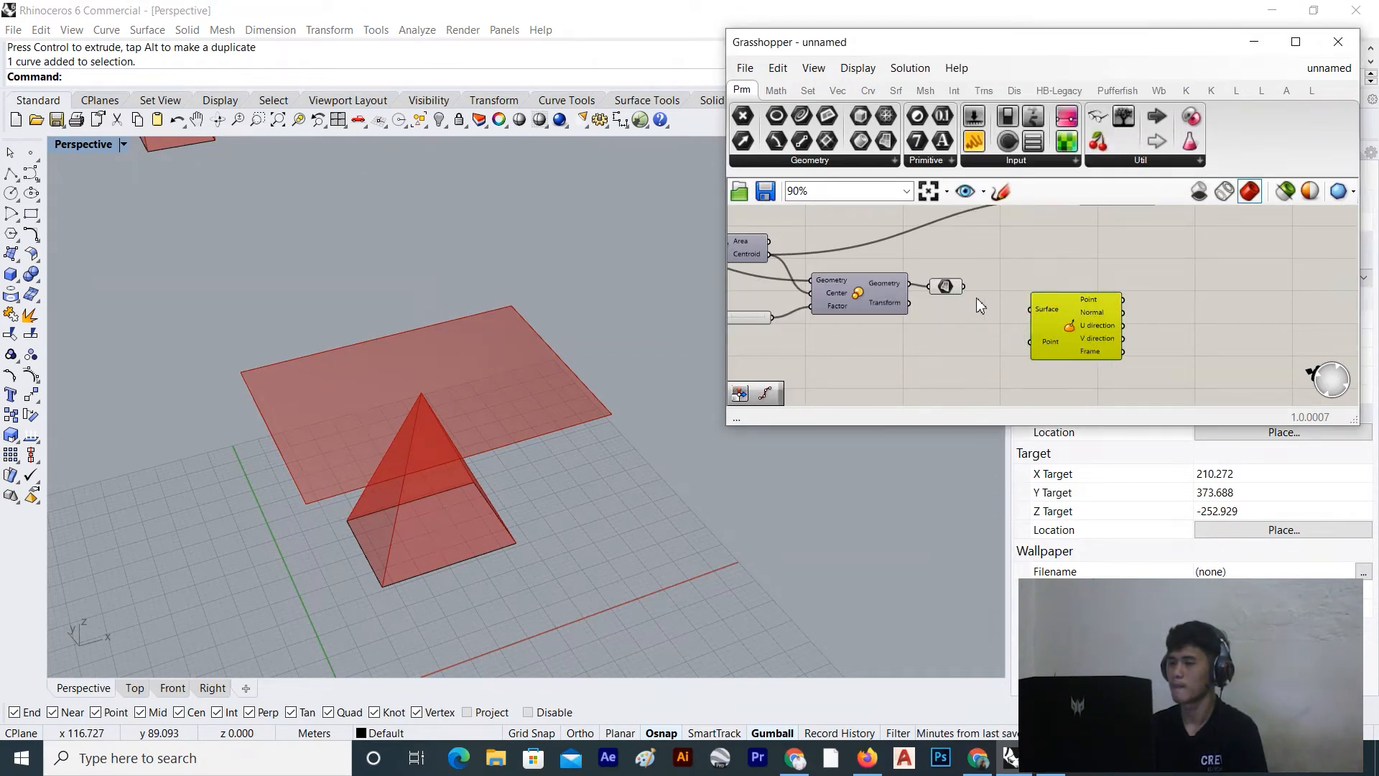
{"action": "scroll", "coordinate": [969, 296], "scroll_direction": "up", "scroll_amount": 3}
{"action": "scroll", "coordinate": [953, 284], "scroll_direction": "up", "scroll_amount": 2}
{"action": "left_click_drag", "start_coordinate": [962, 282], "coordinate": [1113, 328]}
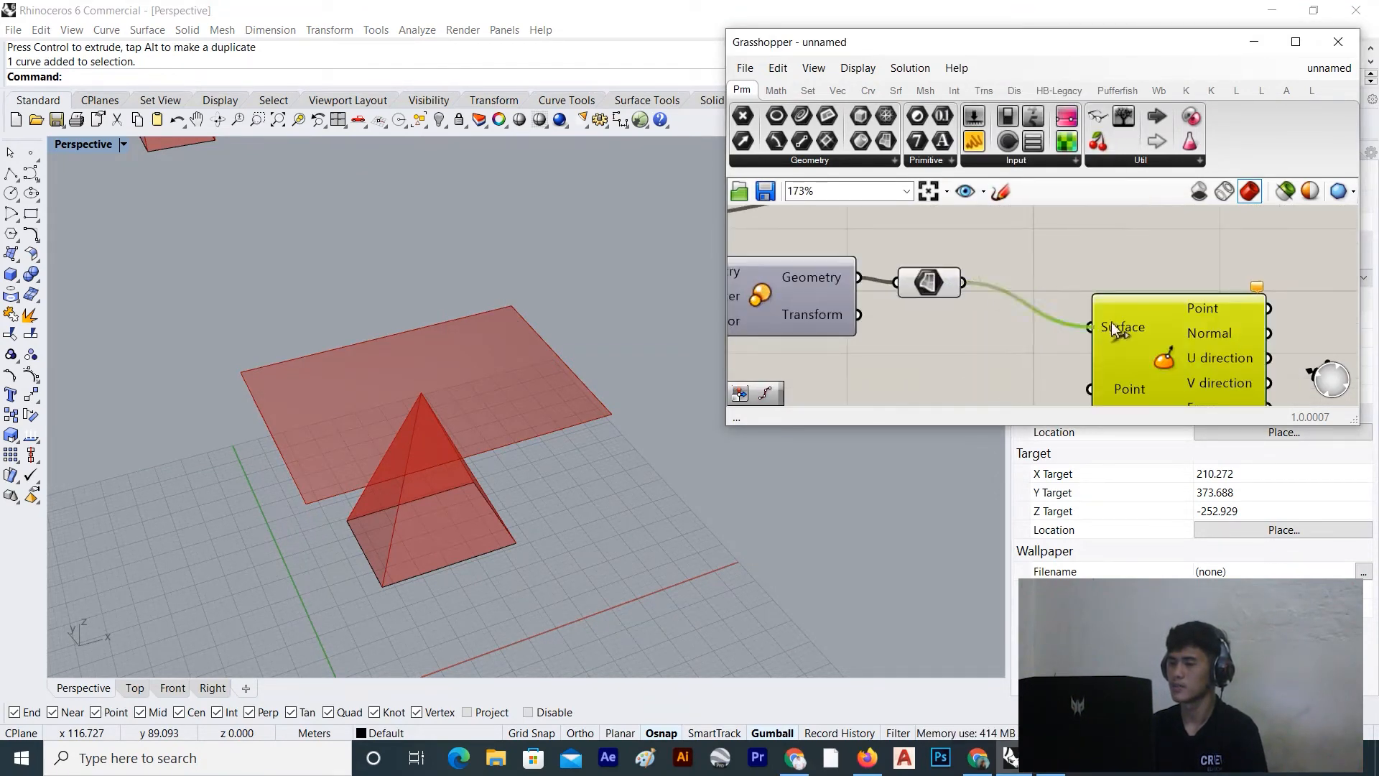
Reparameterize the Surface parameter that feeds Evaluate Surface
{"action": "left_click", "coordinate": [937, 281]}
{"action": "scroll", "coordinate": [947, 297], "scroll_direction": "up", "scroll_amount": 3}
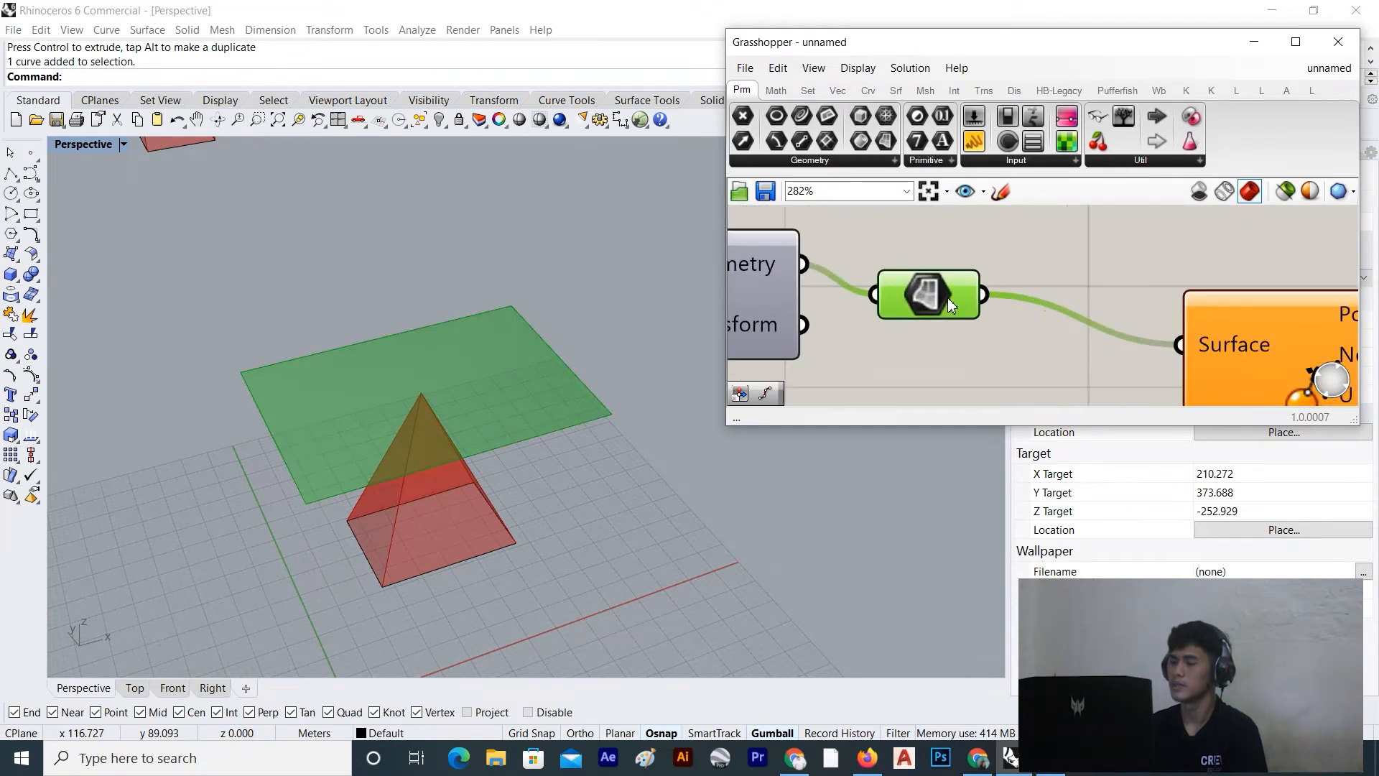
{"action": "right_click", "coordinate": [947, 297]}
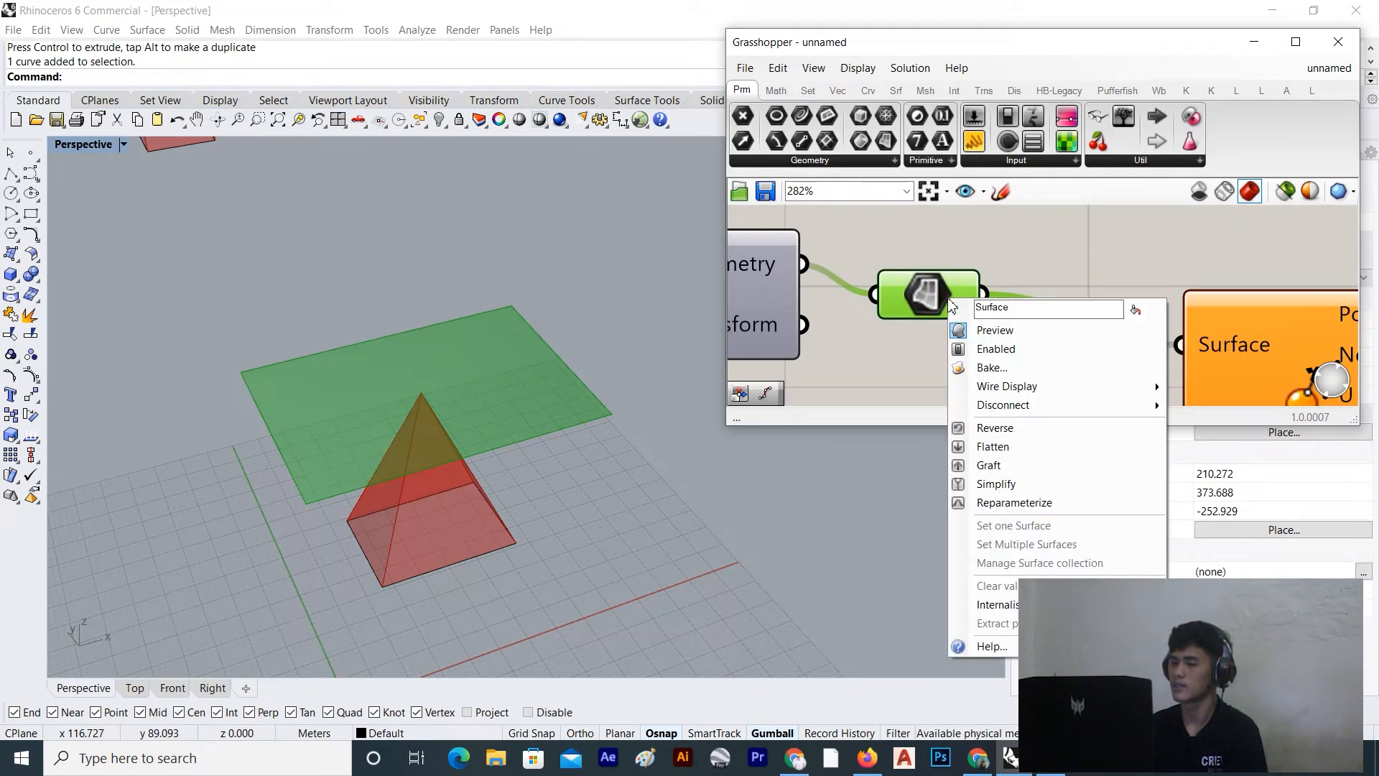
{"action": "left_click", "coordinate": [1025, 503]}
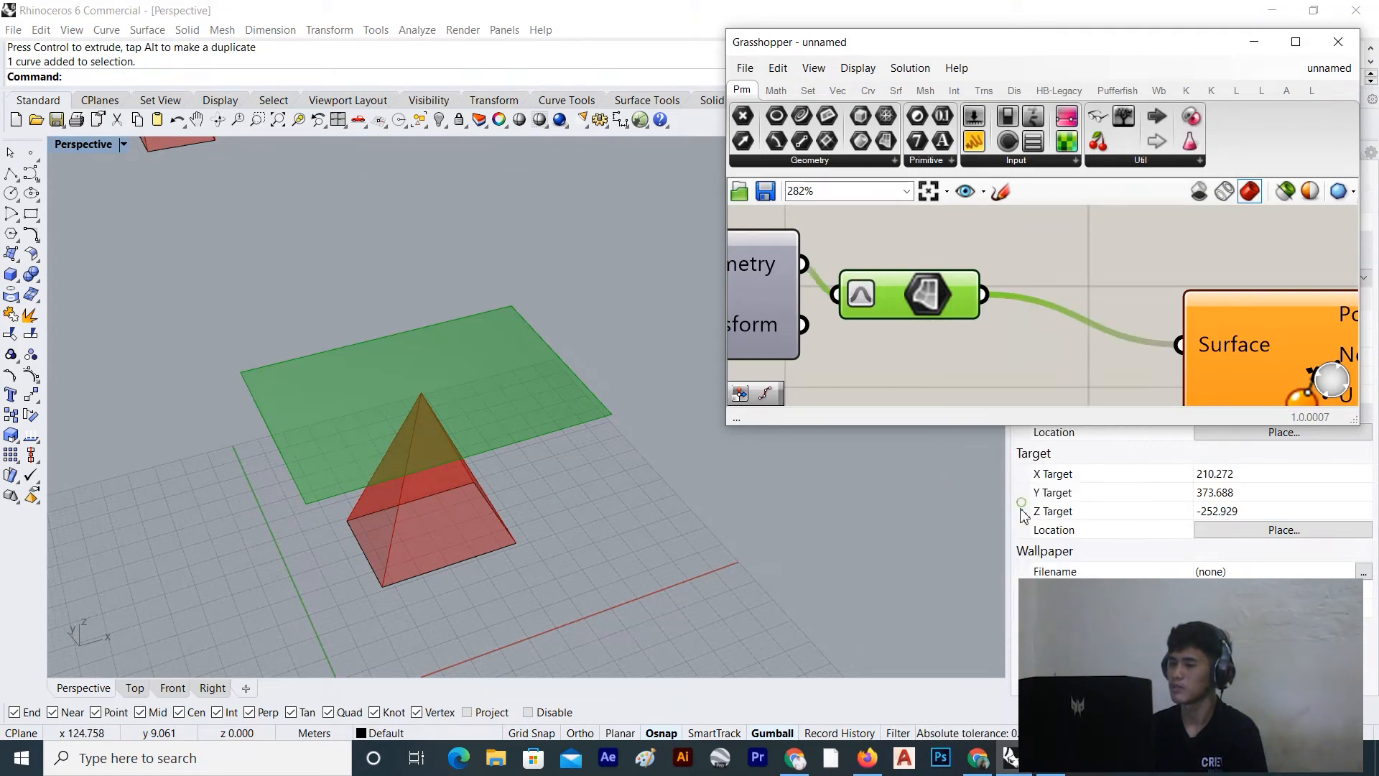
{"action": "scroll", "coordinate": [1027, 283], "scroll_direction": "down", "scroll_amount": 5}
{"action": "left_click_drag", "start_coordinate": [1023, 289], "coordinate": [1035, 295]}
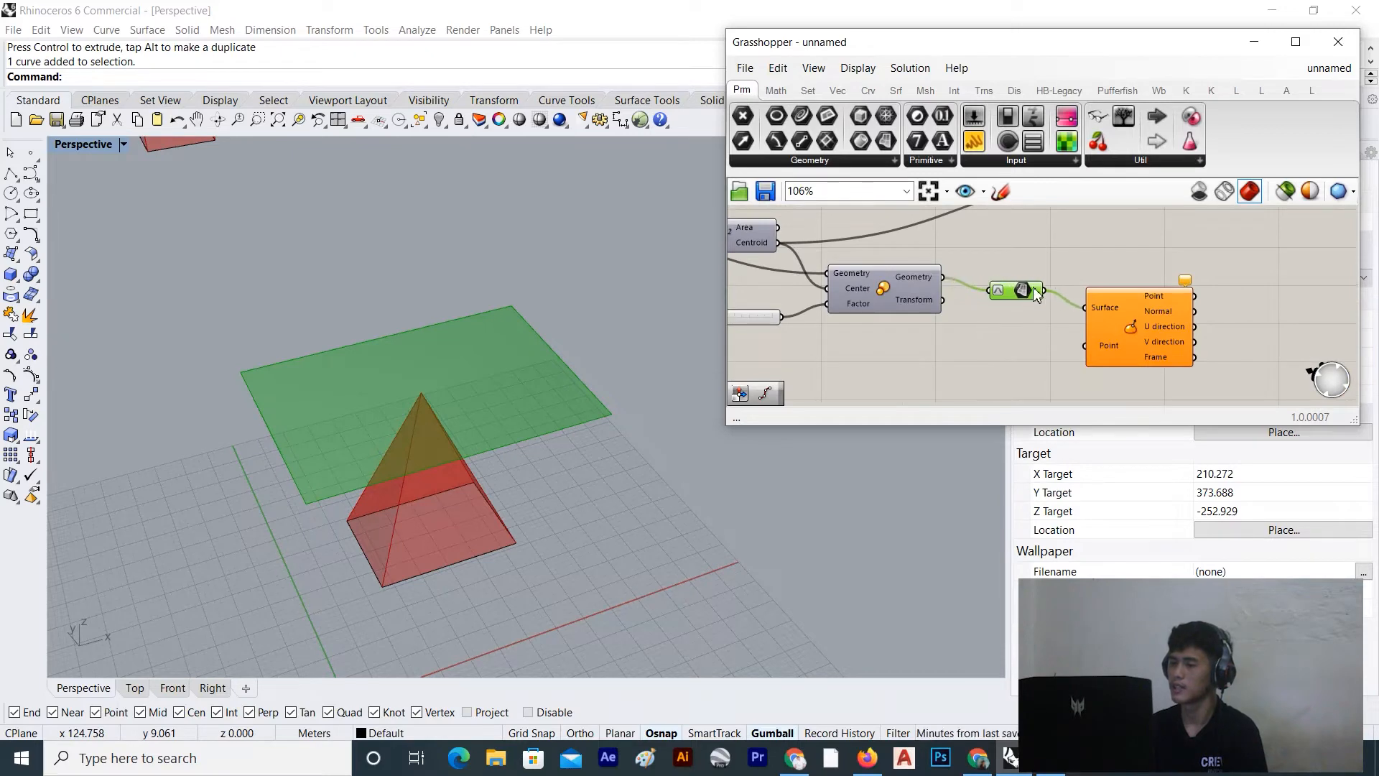
Add an MD Slider below the Scale component and connect it to the Point input of Evaluate Surface
{"action": "left_click", "coordinate": [1142, 308]}
{"action": "scroll", "coordinate": [1140, 326], "scroll_direction": "up", "scroll_amount": 2}
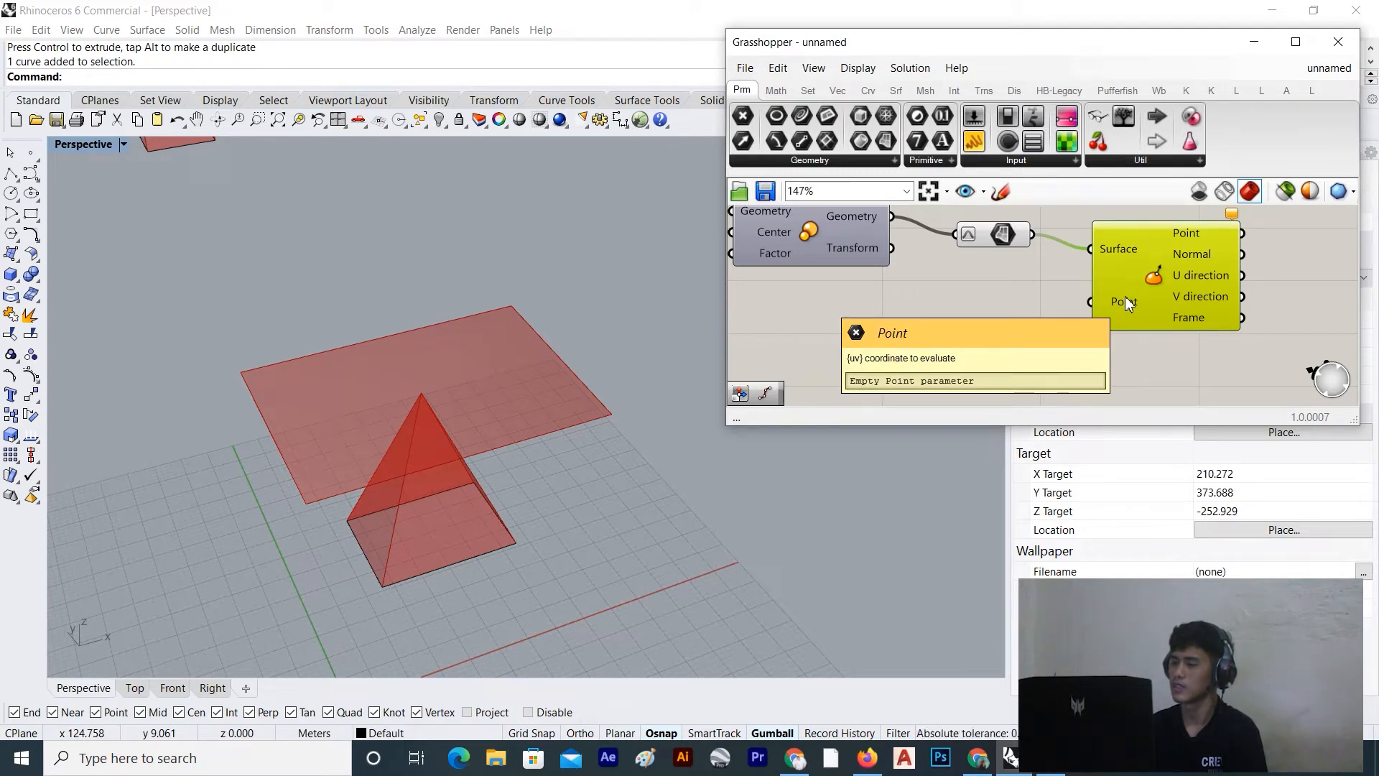
{"action": "scroll", "coordinate": [1130, 295], "scroll_direction": "down", "scroll_amount": 4}
{"action": "right_click_drag", "start_coordinate": [1129, 294], "coordinate": [1136, 243]}
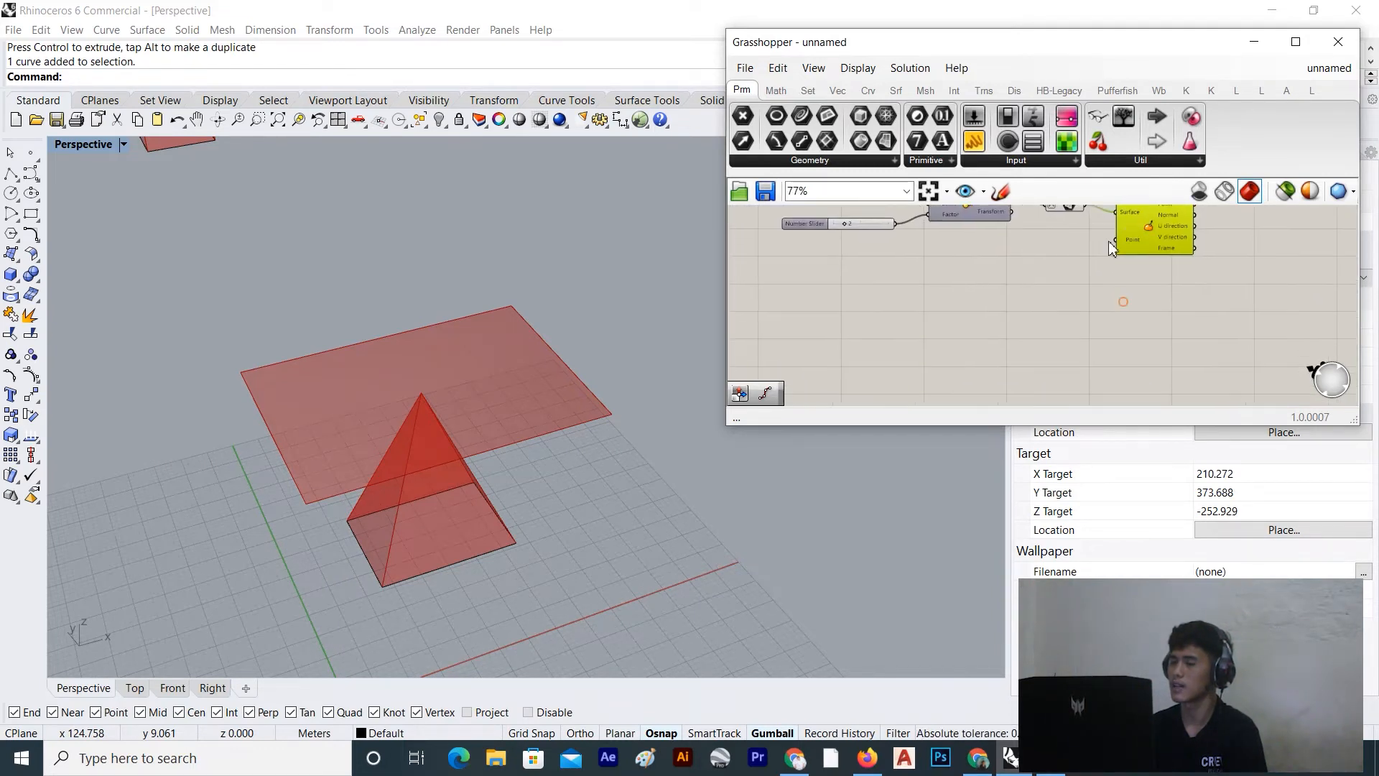
{"action": "scroll", "coordinate": [987, 310], "scroll_direction": "up", "scroll_amount": 3}
{"action": "double_click", "coordinate": [998, 311]}
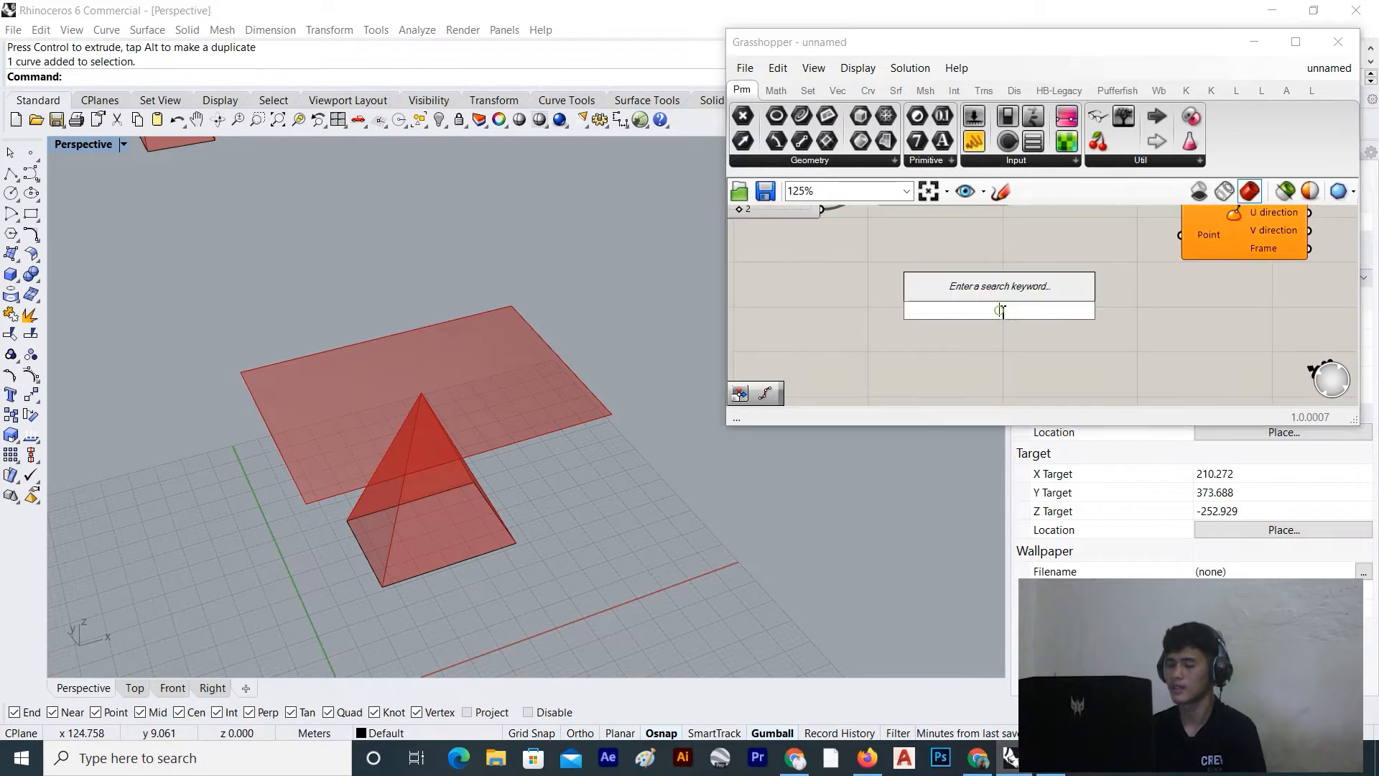
{"action": "type", "text": "md"}
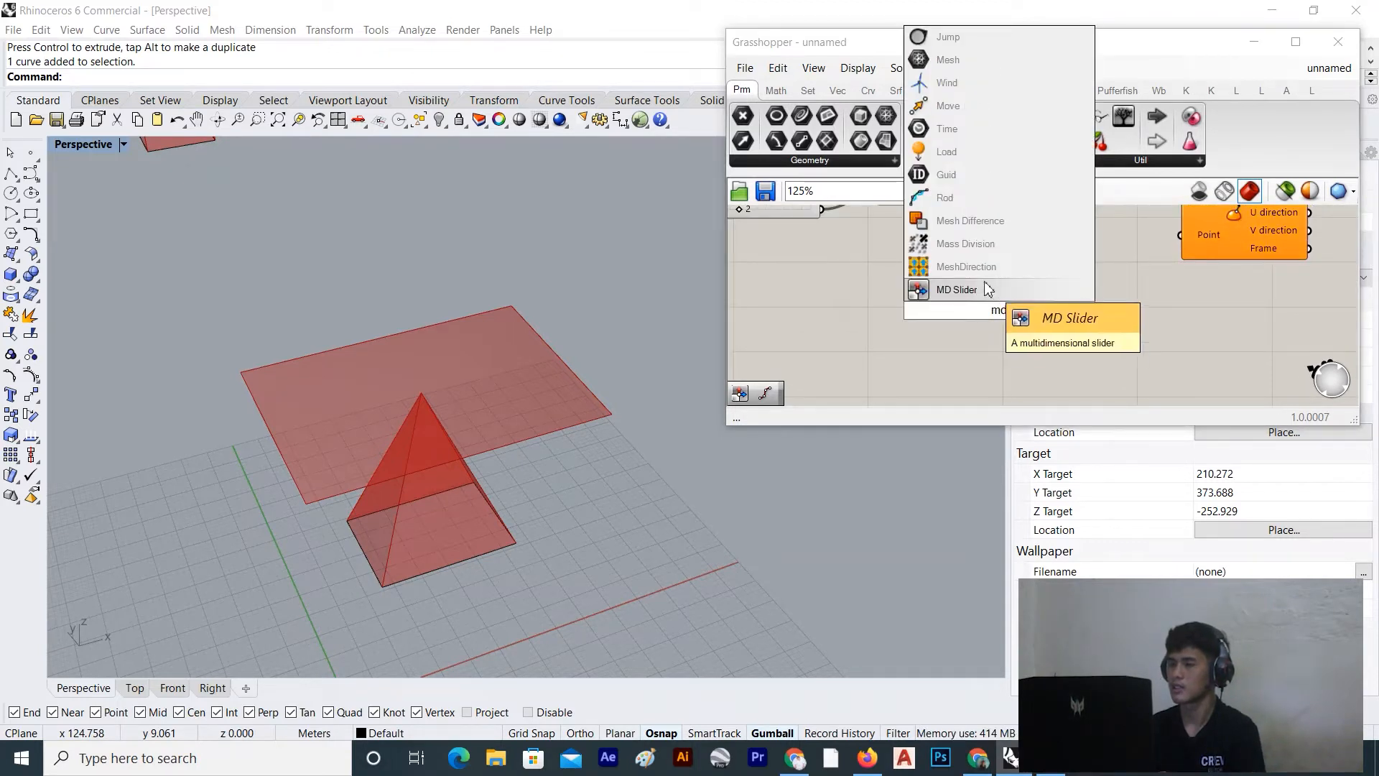
{"action": "key", "text": "Return"}
{"action": "left_click_drag", "start_coordinate": [1091, 329], "coordinate": [1181, 234]}
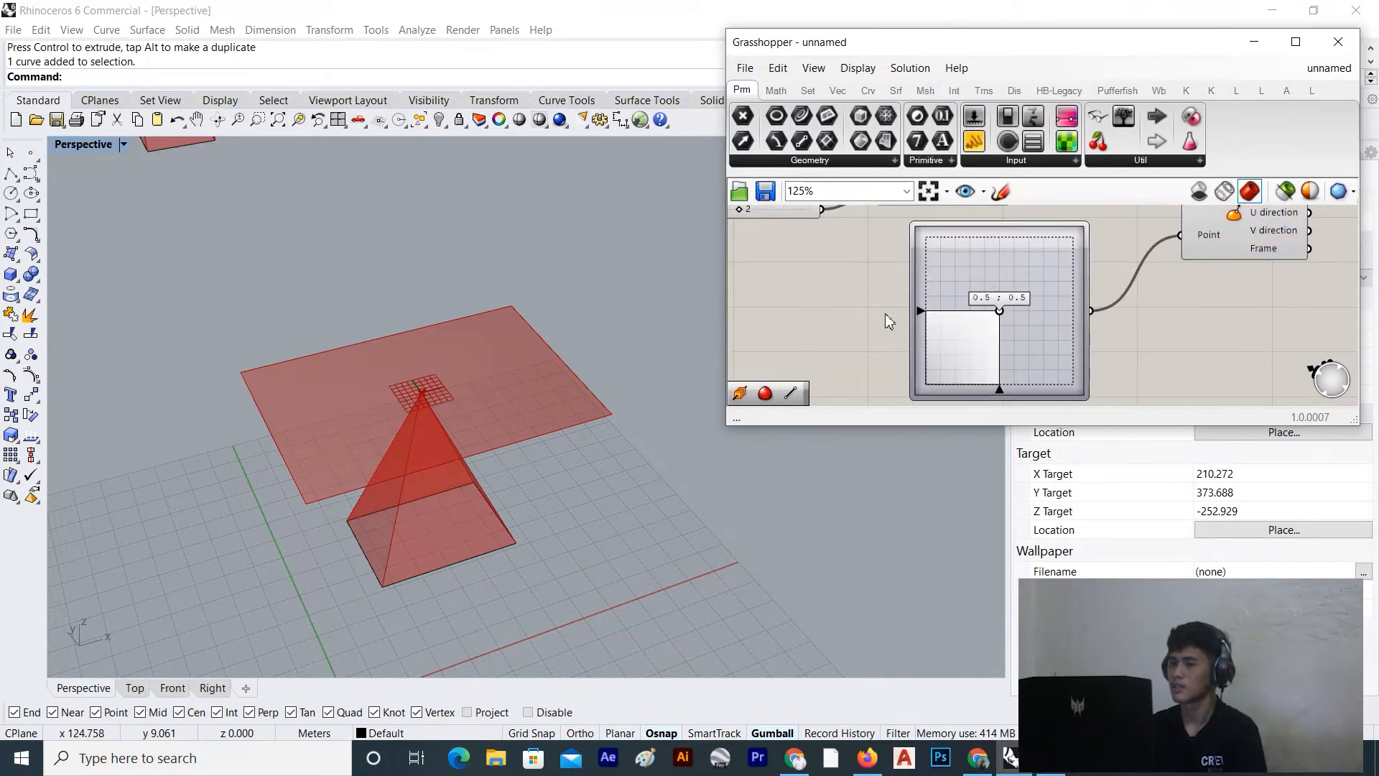
Set the MD Slider handle to about 0.53 ; 0.61
{"action": "mouse_move", "coordinate": [996, 316]}
{"action": "left_mouse_down"}
{"action": "mouse_move", "coordinate": [1045, 365]}
{"action": "mouse_move", "coordinate": [992, 272]}
{"action": "mouse_move", "coordinate": [981, 339]}
{"action": "mouse_move", "coordinate": [1052, 334]}
{"action": "mouse_move", "coordinate": [1006, 325]}
{"action": "mouse_move", "coordinate": [1034, 260]}
{"action": "mouse_move", "coordinate": [1042, 302]}
{"action": "mouse_move", "coordinate": [1023, 309]}
{"action": "mouse_move", "coordinate": [1041, 308]}
{"action": "mouse_move", "coordinate": [1007, 298]}
{"action": "left_mouse_up"}
{"action": "scroll", "coordinate": [1207, 266], "scroll_direction": "down", "scroll_amount": 3}
{"action": "scroll", "coordinate": [1138, 280], "scroll_direction": "up", "scroll_amount": 2}
Move the Extrude Point component beyond the Evaluate Surface component, away from the other components
{"action": "right_click_drag", "start_coordinate": [1278, 233], "coordinate": [1048, 359]}
{"action": "scroll", "coordinate": [1134, 279], "scroll_direction": "up", "scroll_amount": 1}
{"action": "left_click", "coordinate": [1135, 278]}
{"action": "scroll", "coordinate": [1135, 280], "scroll_direction": "down", "scroll_amount": 3}
{"action": "left_click_drag", "start_coordinate": [1026, 243], "coordinate": [1135, 256]}
{"action": "scroll", "coordinate": [1034, 305], "scroll_direction": "up", "scroll_amount": 2}
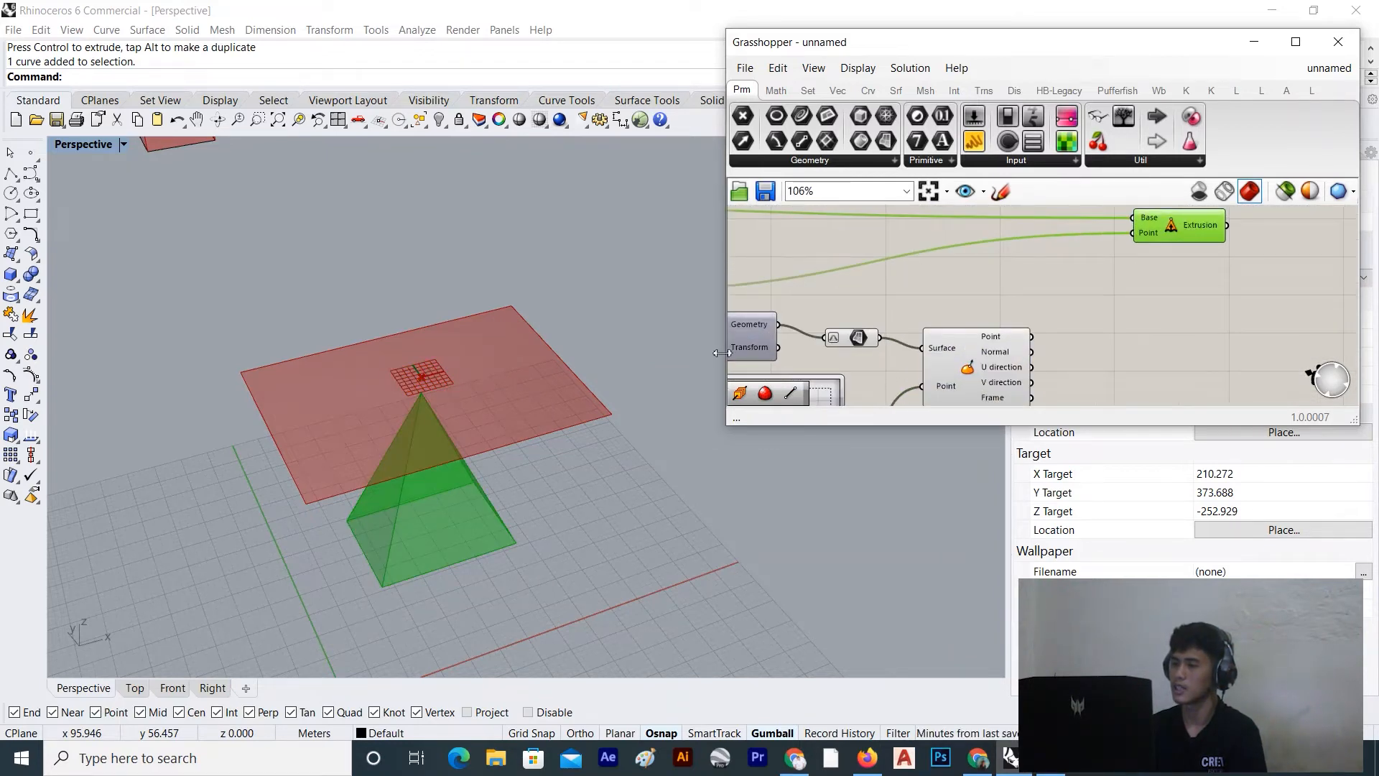
{"action": "left_click", "coordinate": [1022, 353]}
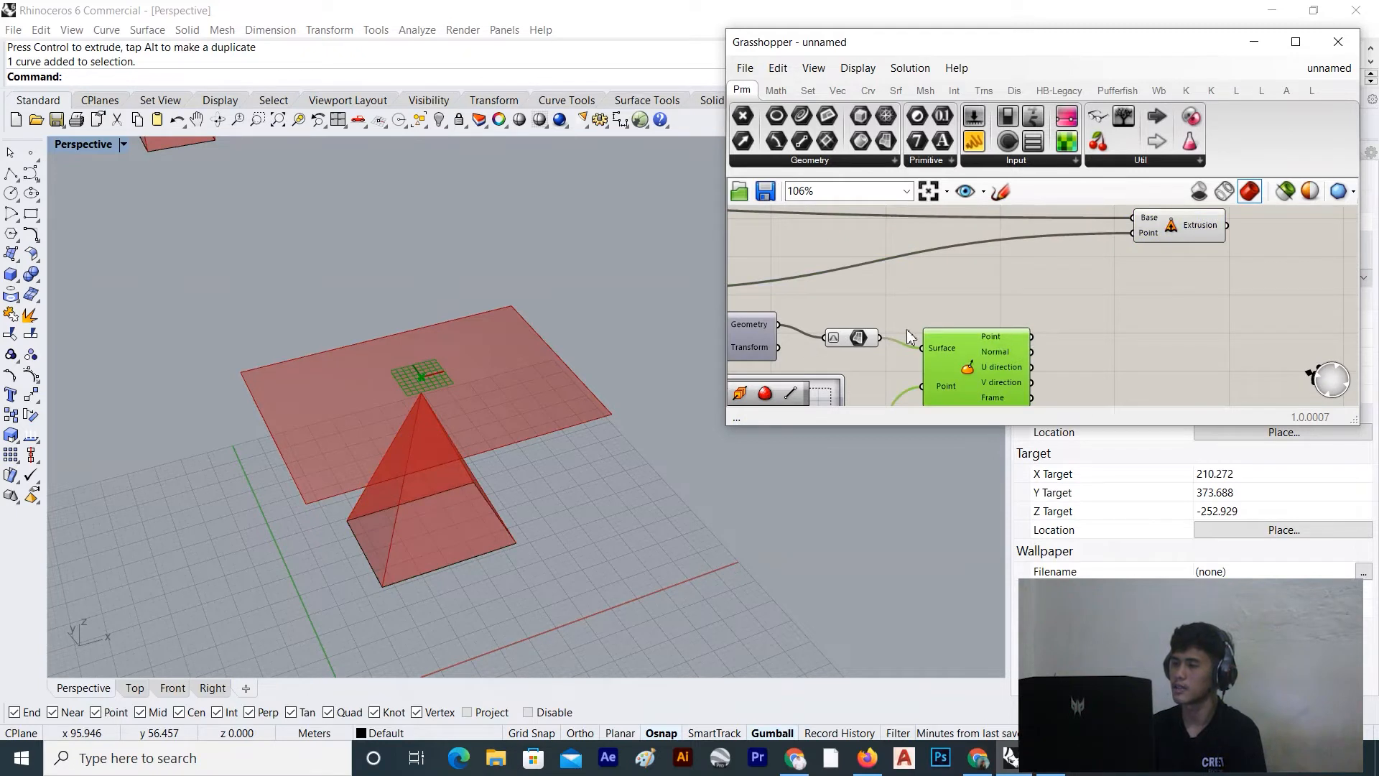
{"action": "left_click", "coordinate": [847, 339]}
{"action": "right_click", "coordinate": [901, 283]}
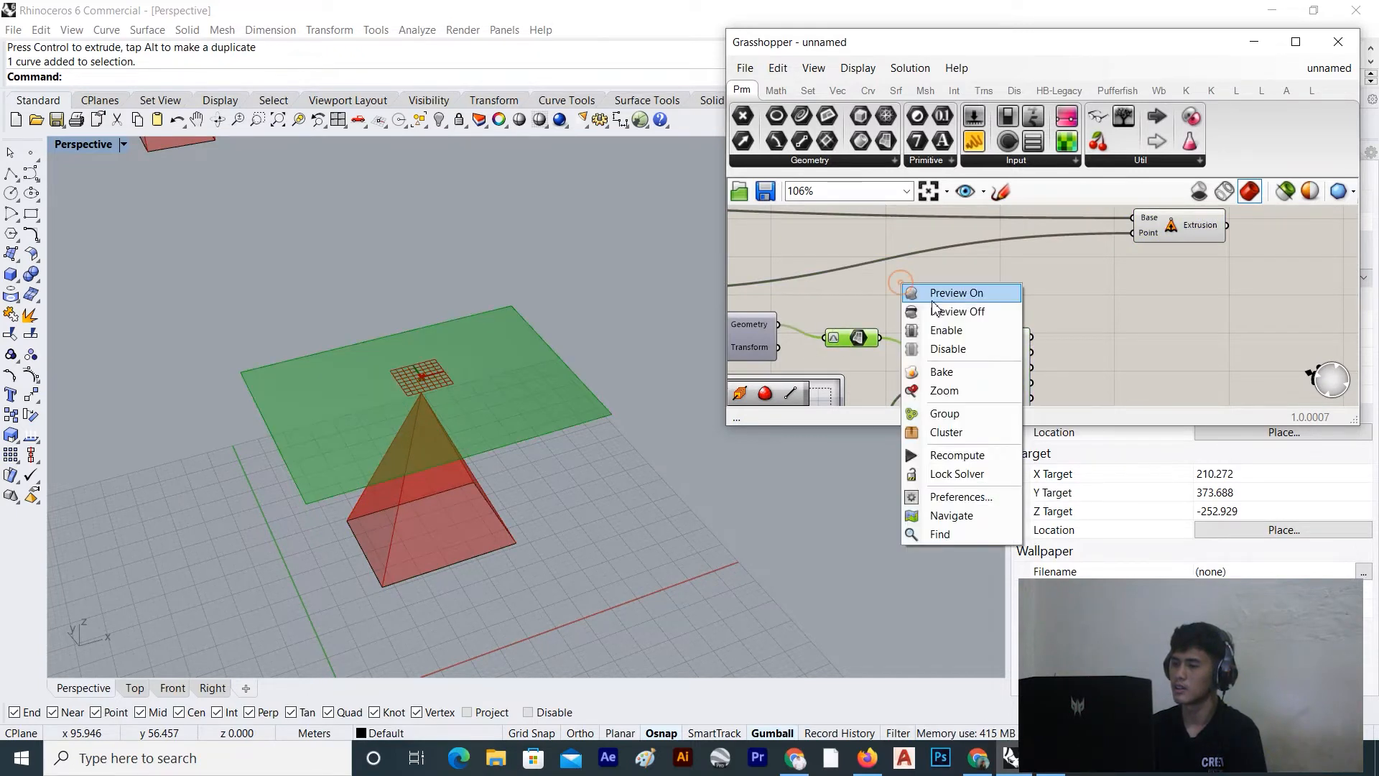
{"action": "left_click", "coordinate": [1004, 294]}
Replace the Centroid wire into Extrude Point's Point input with the Point output of Evaluate Surface
{"action": "left_click_drag", "start_coordinate": [1037, 338], "coordinate": [1080, 275]}
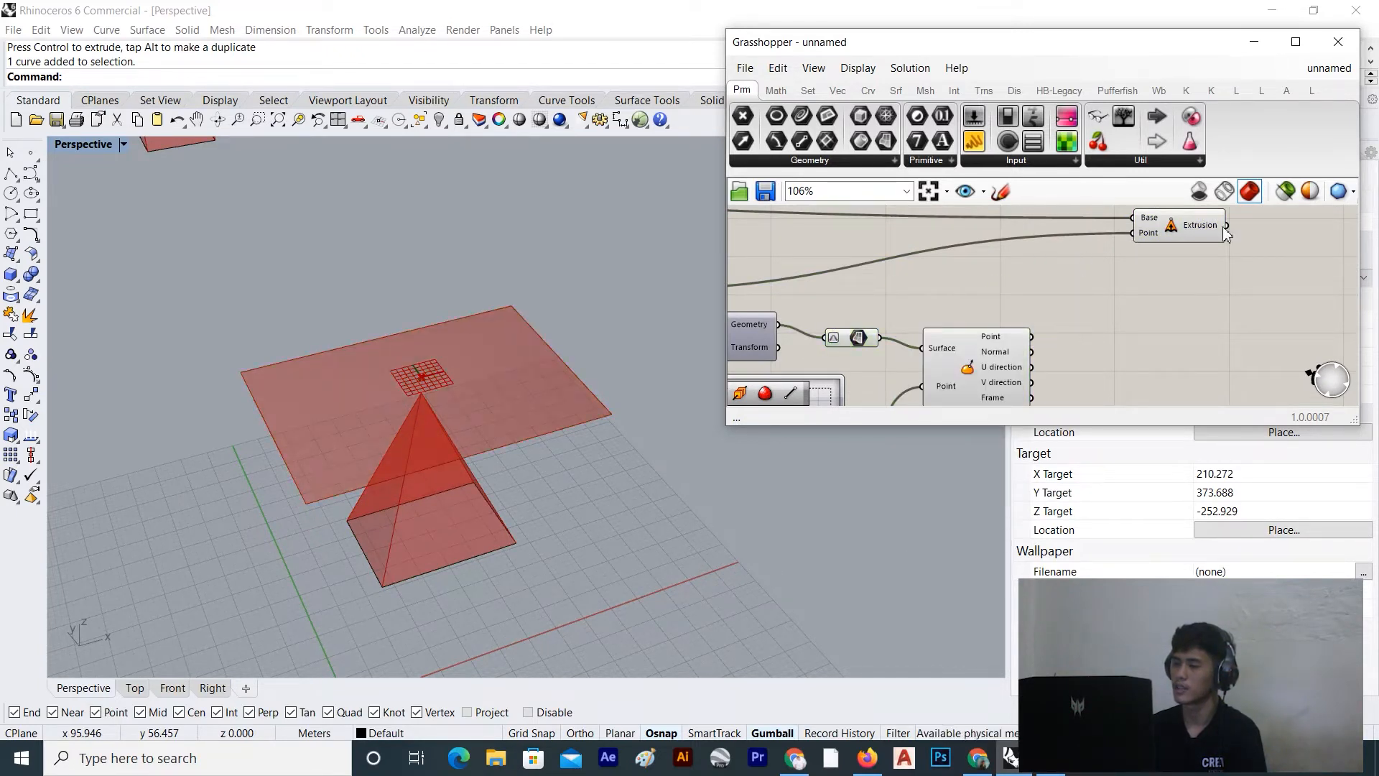
{"action": "left_click", "coordinate": [1188, 231]}
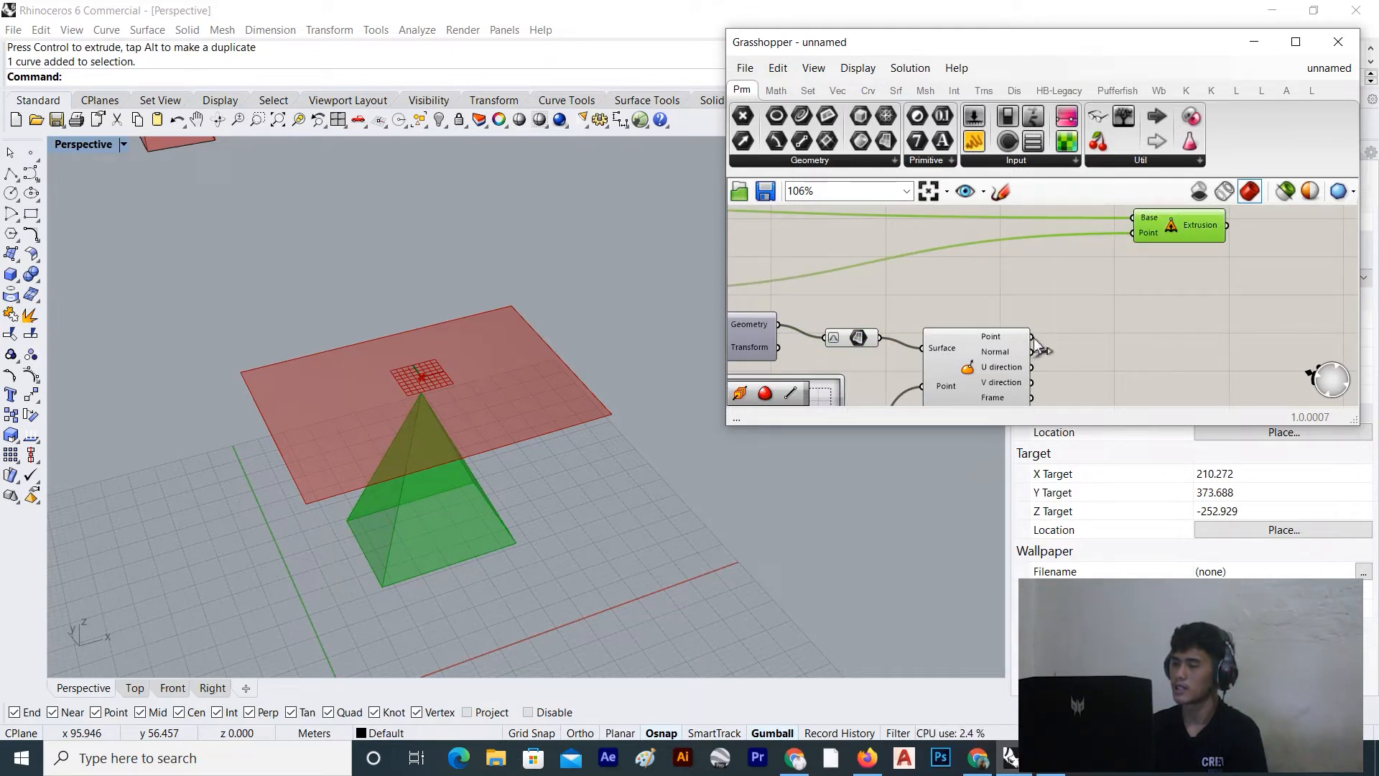
{"action": "left_click_drag", "start_coordinate": [1039, 302], "coordinate": [1125, 227], "text": "shift"}
Adjust the MD Slider handle to shift the pyramid's apex toward the far corner of the scaled surface
{"action": "scroll", "coordinate": [1003, 331], "scroll_direction": "down", "scroll_amount": 3}
{"action": "right_click_drag", "start_coordinate": [965, 349], "coordinate": [964, 299]}
{"action": "scroll", "coordinate": [864, 368], "scroll_direction": "up", "scroll_amount": 3}
{"action": "right_click_drag", "start_coordinate": [865, 368], "coordinate": [859, 349]}
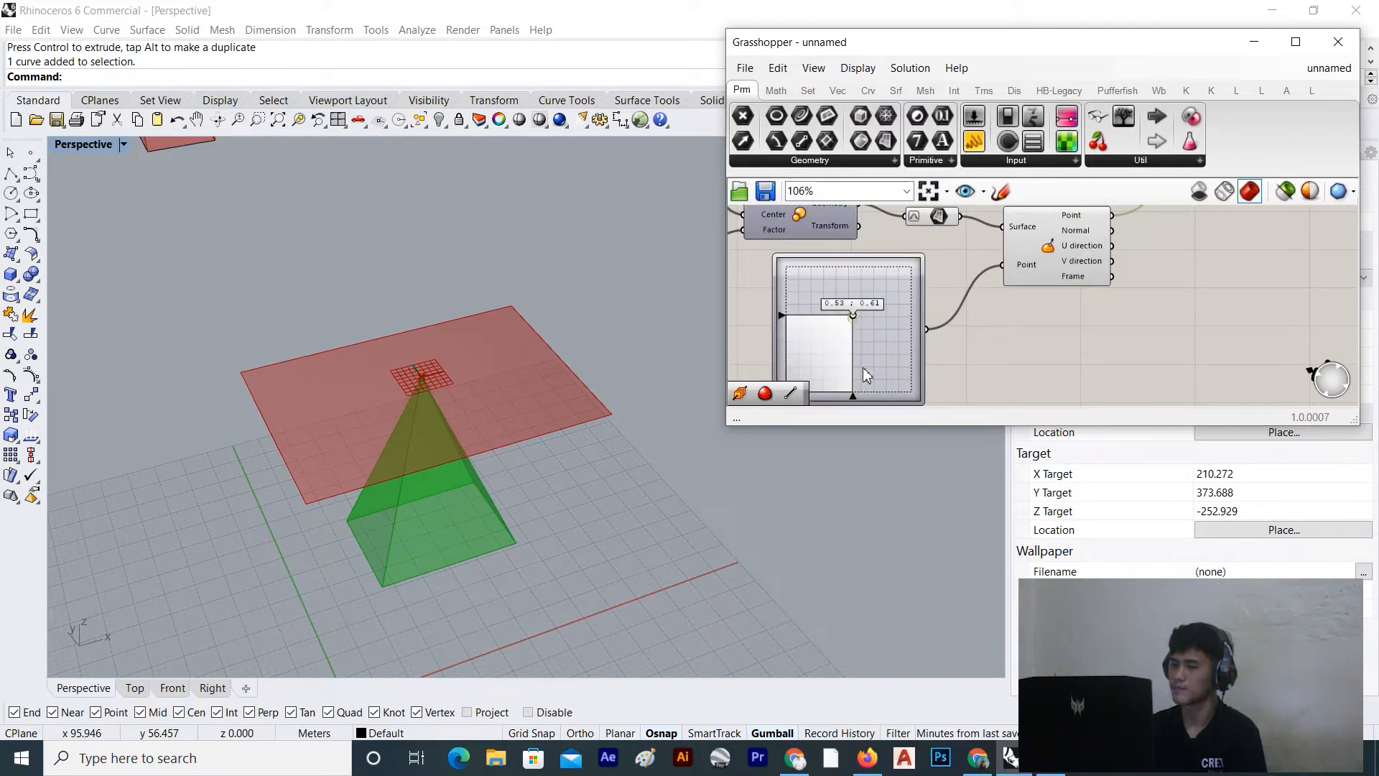
{"action": "left_click_drag", "start_coordinate": [854, 317], "coordinate": [877, 290]}
{"action": "right_click_drag", "start_coordinate": [373, 372], "coordinate": [406, 421]}
{"action": "scroll", "coordinate": [467, 426], "scroll_direction": "down", "scroll_amount": 10}
{"action": "scroll", "coordinate": [489, 460], "scroll_direction": "up", "scroll_amount": 6}
{"action": "mouse_move", "coordinate": [881, 284]}
{"action": "left_mouse_down"}
{"action": "mouse_move", "coordinate": [901, 318]}
{"action": "mouse_move", "coordinate": [889, 280]}
{"action": "left_mouse_up"}
{"action": "scroll", "coordinate": [890, 280], "scroll_direction": "up", "scroll_amount": 2}
{"action": "scroll", "coordinate": [908, 277], "scroll_direction": "down", "scroll_amount": 3}
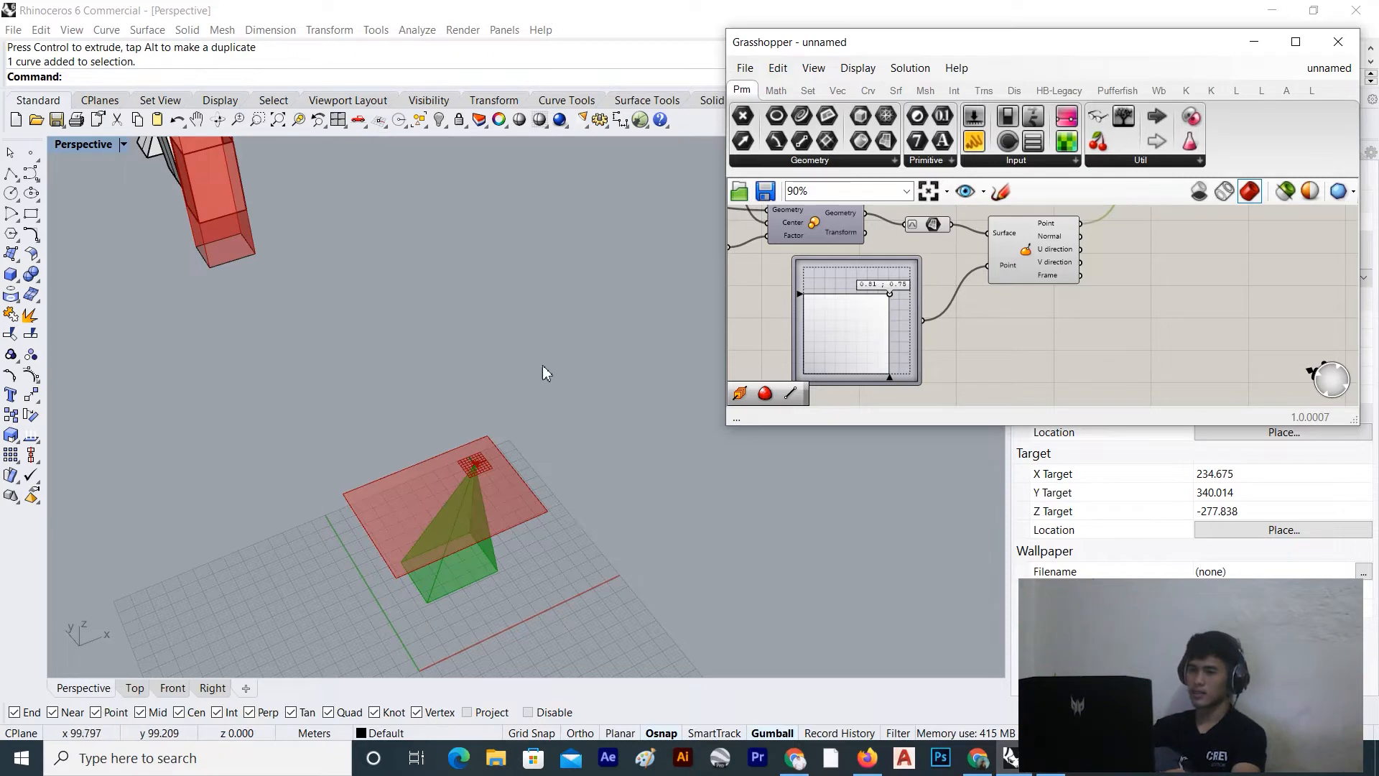
{"action": "scroll", "coordinate": [882, 298], "scroll_direction": "up", "scroll_amount": 4}
{"action": "mouse_move", "coordinate": [901, 304]}
{"action": "left_mouse_down"}
{"action": "mouse_move", "coordinate": [876, 308]}
{"action": "mouse_move", "coordinate": [909, 321]}
{"action": "left_mouse_up"}
{"action": "scroll", "coordinate": [1005, 290], "scroll_direction": "down", "scroll_amount": 5}
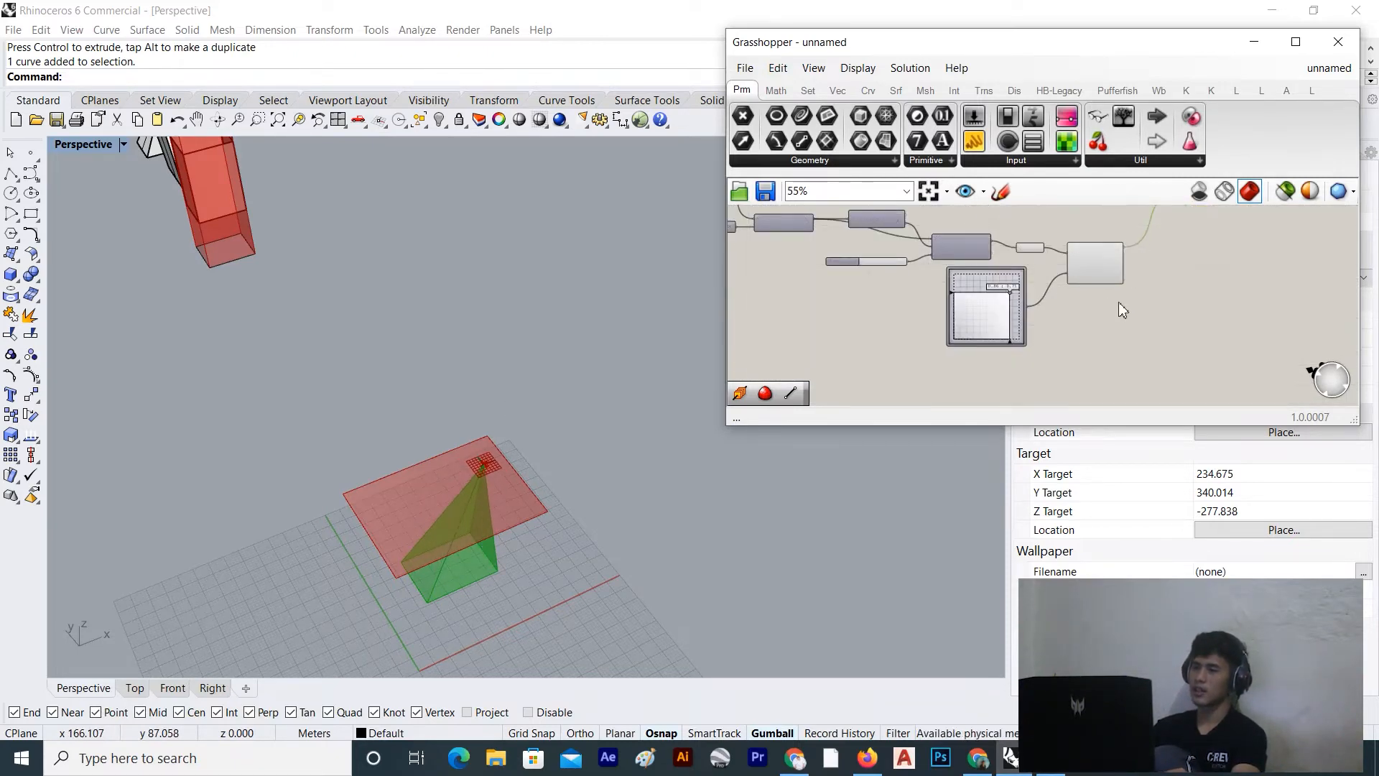
Move the pyramid's base curve in the Rhino viewport so the extrusion stands beside the red column
{"action": "scroll", "coordinate": [1149, 280], "scroll_direction": "down", "scroll_amount": 3}
{"action": "scroll", "coordinate": [1163, 255], "scroll_direction": "up", "scroll_amount": 4}
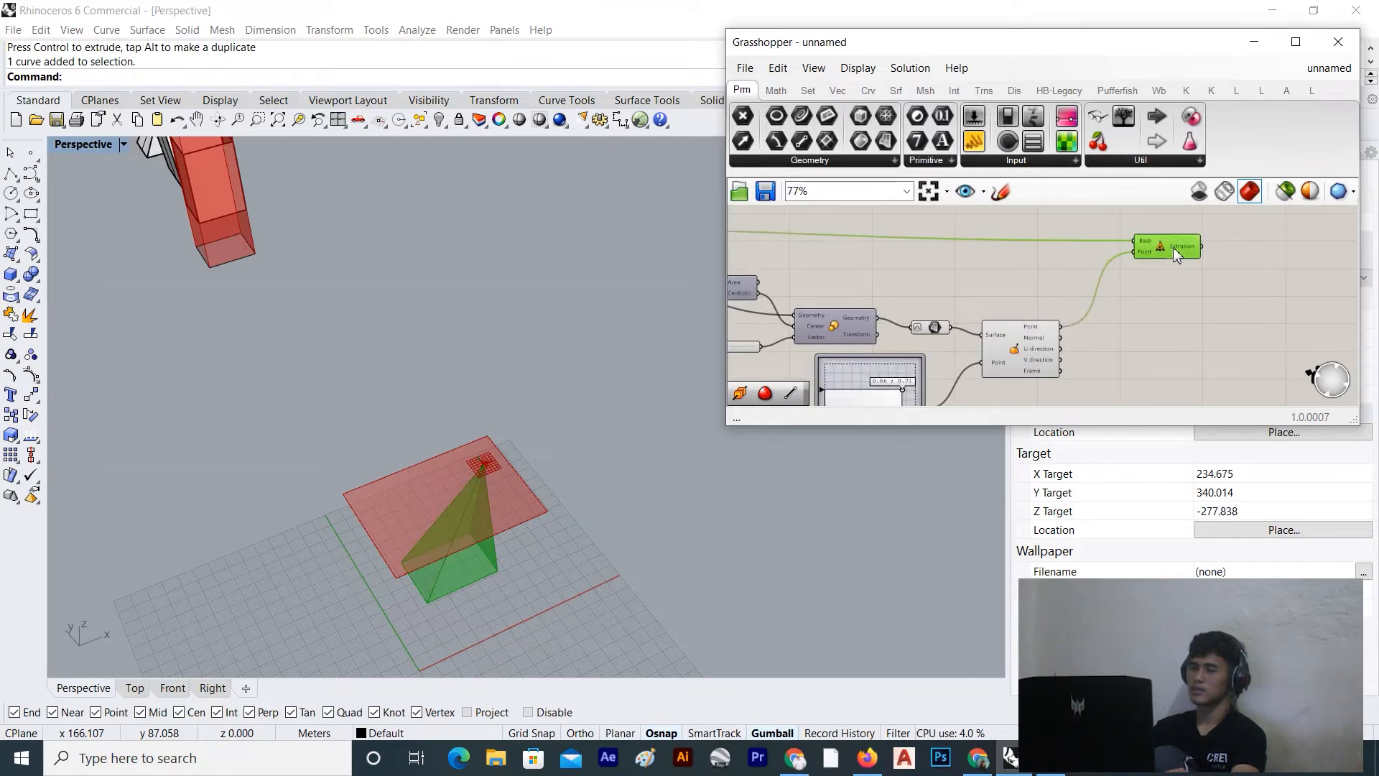
{"action": "left_click", "coordinate": [1161, 280]}
{"action": "scroll", "coordinate": [612, 316], "scroll_direction": "down", "scroll_amount": 8}
{"action": "right_click_drag", "start_coordinate": [611, 315], "coordinate": [257, 375]}
{"action": "scroll", "coordinate": [361, 398], "scroll_direction": "up", "scroll_amount": 7}
{"action": "scroll", "coordinate": [277, 359], "scroll_direction": "down", "scroll_amount": 8}
{"action": "scroll", "coordinate": [298, 300], "scroll_direction": "up", "scroll_amount": 10}
{"action": "right_click_drag", "start_coordinate": [260, 295], "coordinate": [335, 265]}
{"action": "scroll", "coordinate": [335, 264], "scroll_direction": "down", "scroll_amount": 10}
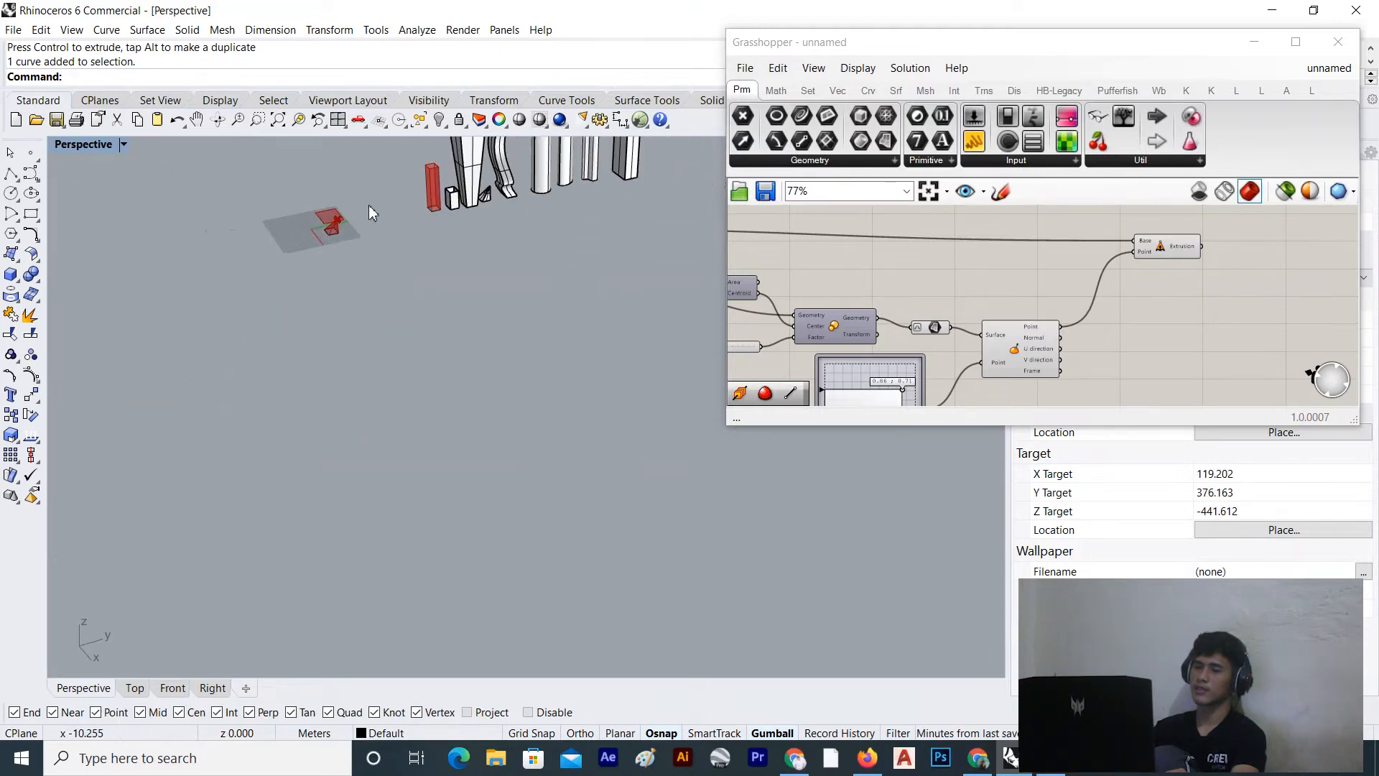
{"action": "scroll", "coordinate": [361, 188], "scroll_direction": "up", "scroll_amount": 6}
{"action": "left_click", "coordinate": [282, 283]}
{"action": "scroll", "coordinate": [356, 259], "scroll_direction": "up", "scroll_amount": 3}
{"action": "left_click_drag", "start_coordinate": [290, 305], "coordinate": [585, 241]}
{"action": "left_click", "coordinate": [587, 282]}
{"action": "scroll", "coordinate": [1281, 323], "scroll_direction": "down", "scroll_amount": 5}
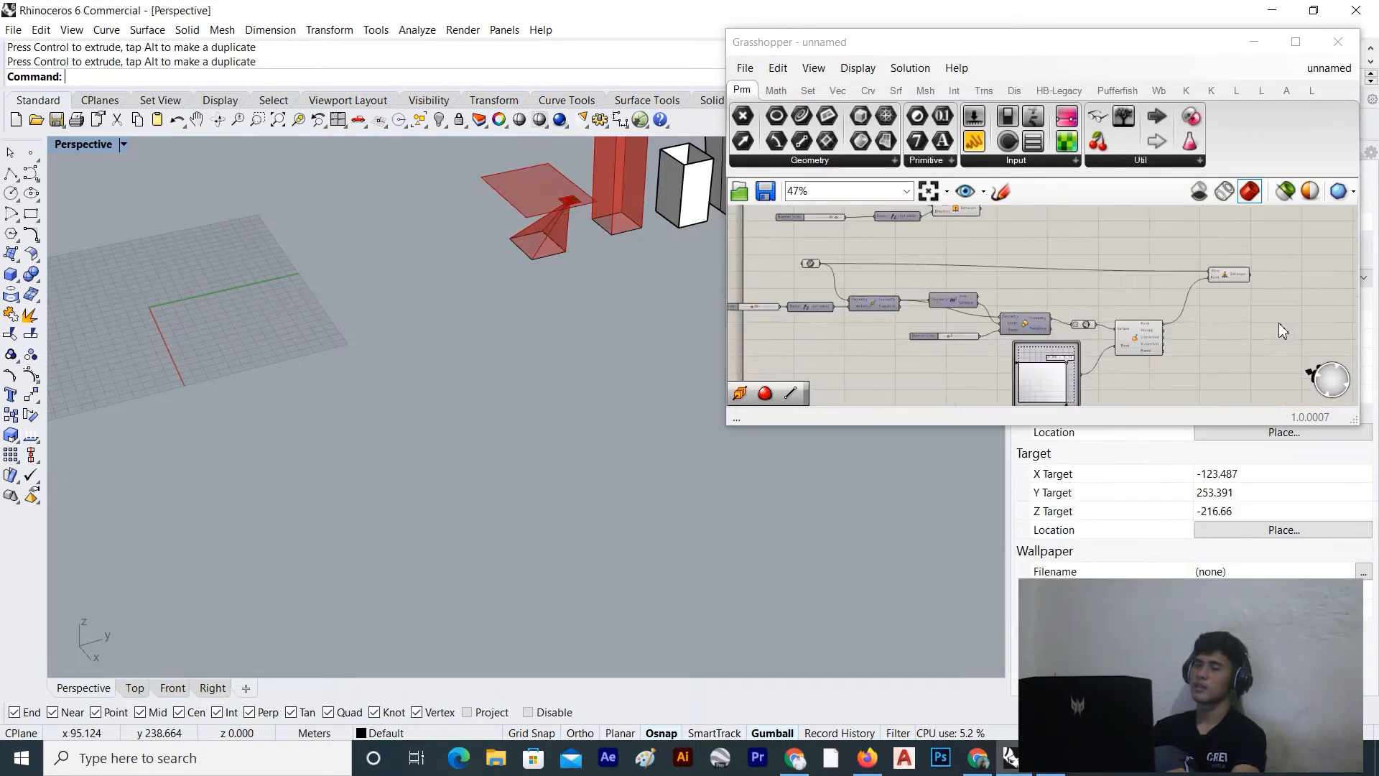
Add an Extrude Along component on an empty area of the canvas below the existing definition
{"action": "scroll", "coordinate": [1146, 363], "scroll_direction": "down", "scroll_amount": 3}
{"action": "right_click_drag", "start_coordinate": [1142, 366], "coordinate": [1003, 309]}
{"action": "scroll", "coordinate": [1103, 345], "scroll_direction": "up", "scroll_amount": 3}
{"action": "scroll", "coordinate": [1040, 286], "scroll_direction": "up", "scroll_amount": 6}
{"action": "double_click", "coordinate": [1003, 309]}
{"action": "type", "text": "extr"}
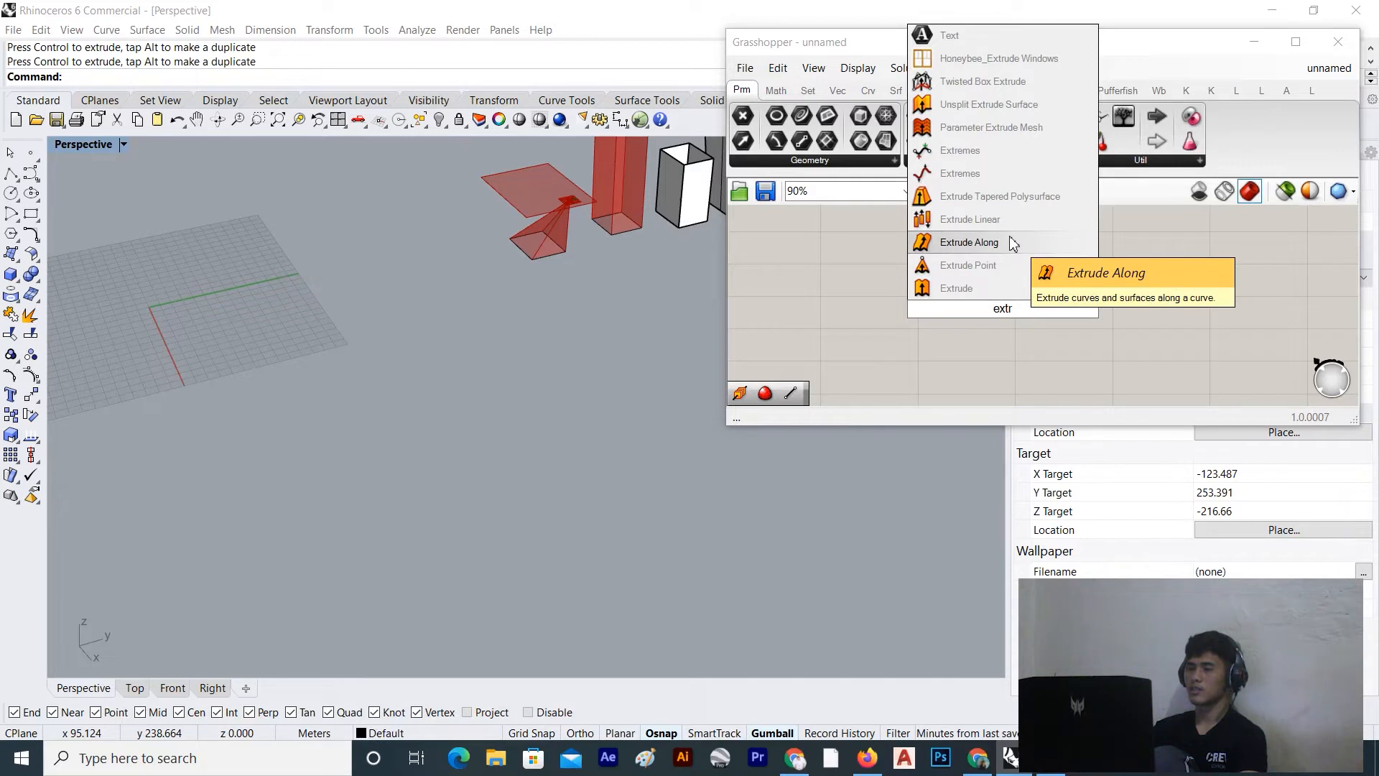
{"action": "left_click", "coordinate": [1013, 244]}
{"action": "scroll", "coordinate": [1014, 309], "scroll_direction": "up", "scroll_amount": 4}
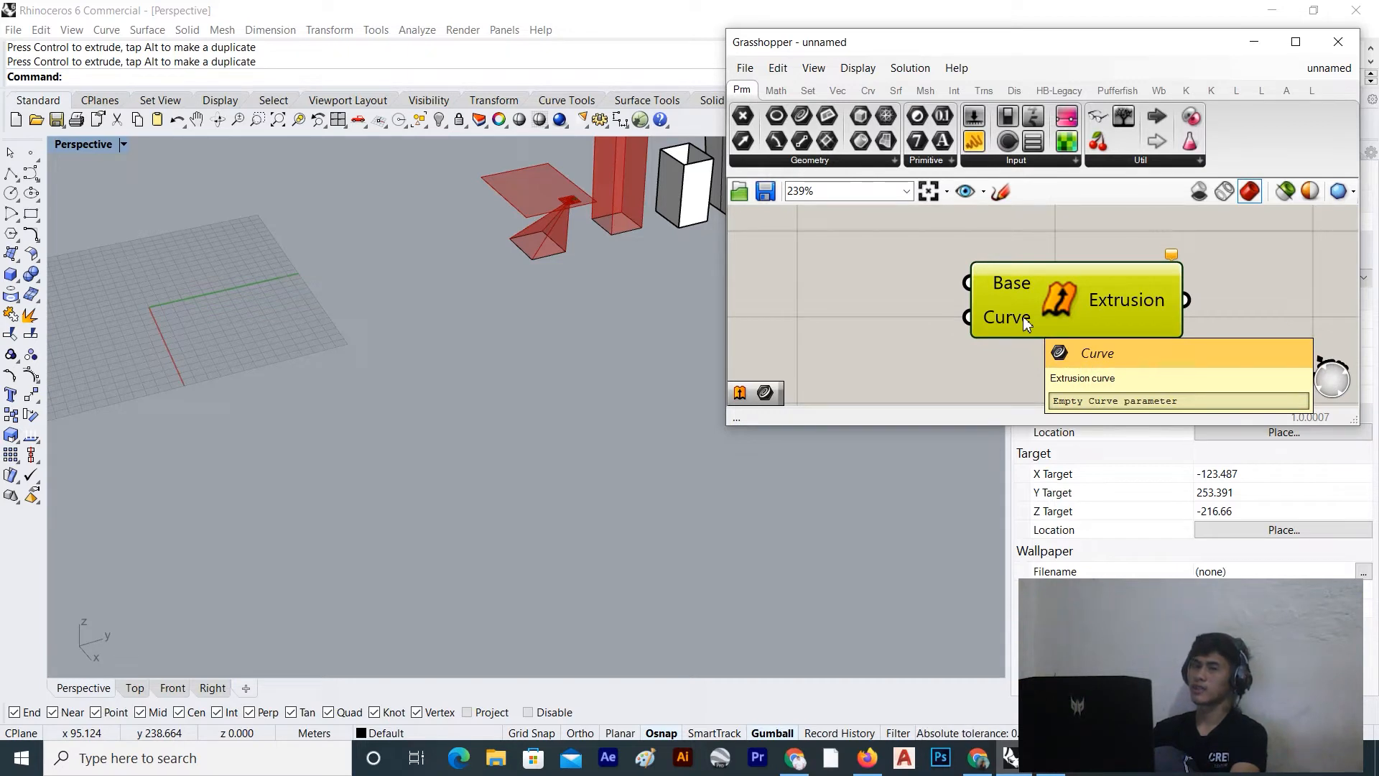
Examine the finished curved extrusion in the row of existing models in the Rhino viewport
{"action": "right_click_drag", "start_coordinate": [307, 316], "coordinate": [503, 314]}
{"action": "scroll", "coordinate": [506, 316], "scroll_direction": "down", "scroll_amount": 8}
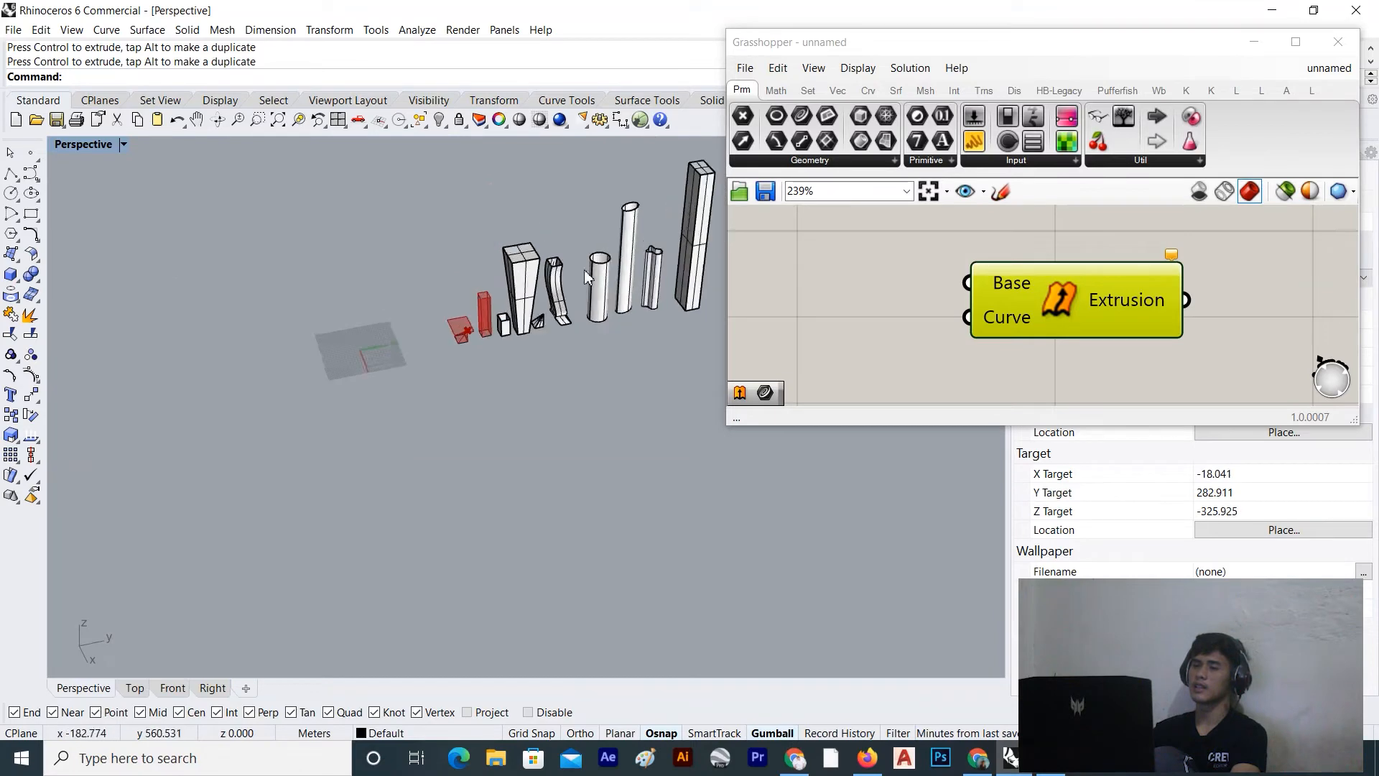
{"action": "scroll", "coordinate": [616, 253], "scroll_direction": "up", "scroll_amount": 8}
{"action": "left_click", "coordinate": [515, 267]}
{"action": "left_click", "coordinate": [588, 260]}
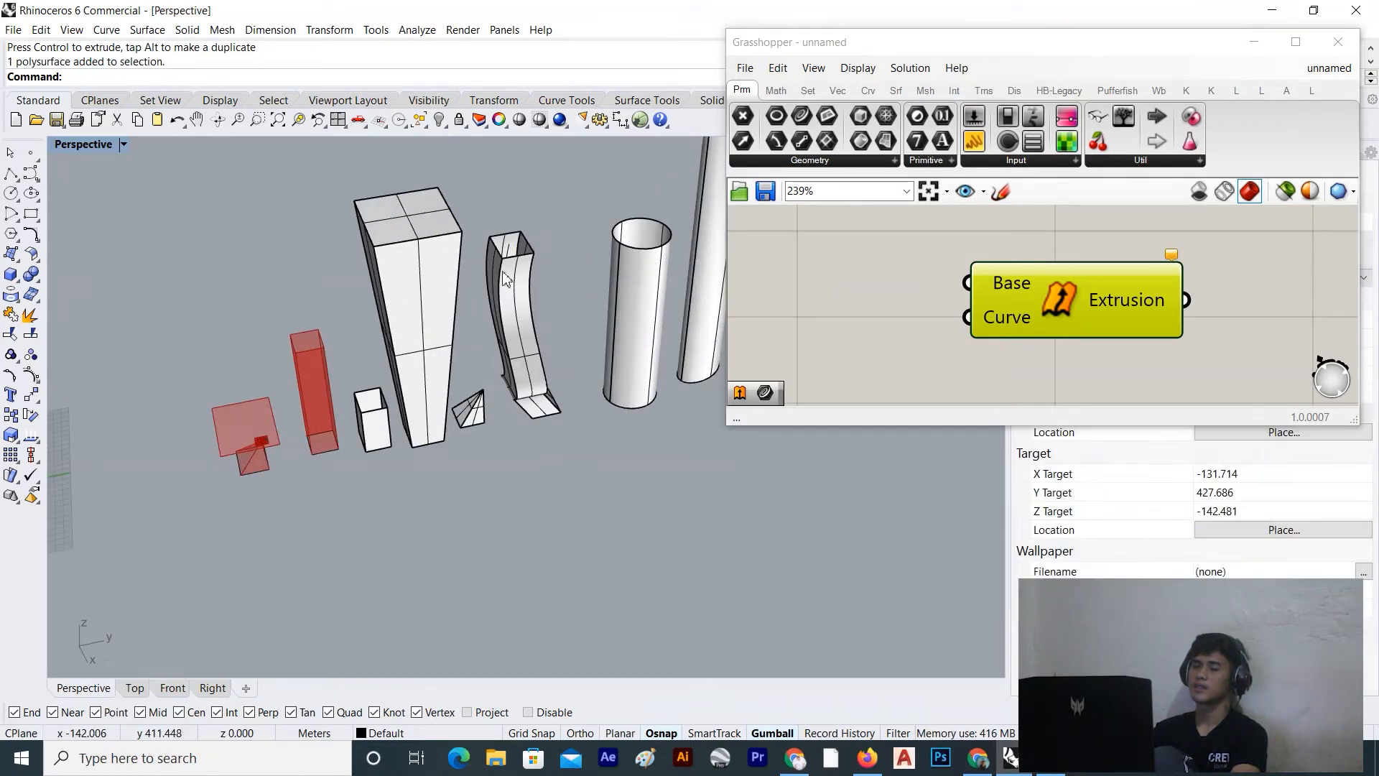
{"action": "scroll", "coordinate": [452, 302], "scroll_direction": "down", "scroll_amount": 5}
{"action": "right_click_drag", "start_coordinate": [445, 303], "coordinate": [520, 302]}
Draw a corner-to-corner rectangle on the Rhino ground grid near the origin as the extrusion's base profile
{"action": "scroll", "coordinate": [517, 307], "scroll_direction": "down", "scroll_amount": 9}
{"action": "scroll", "coordinate": [600, 380], "scroll_direction": "up", "scroll_amount": 10}
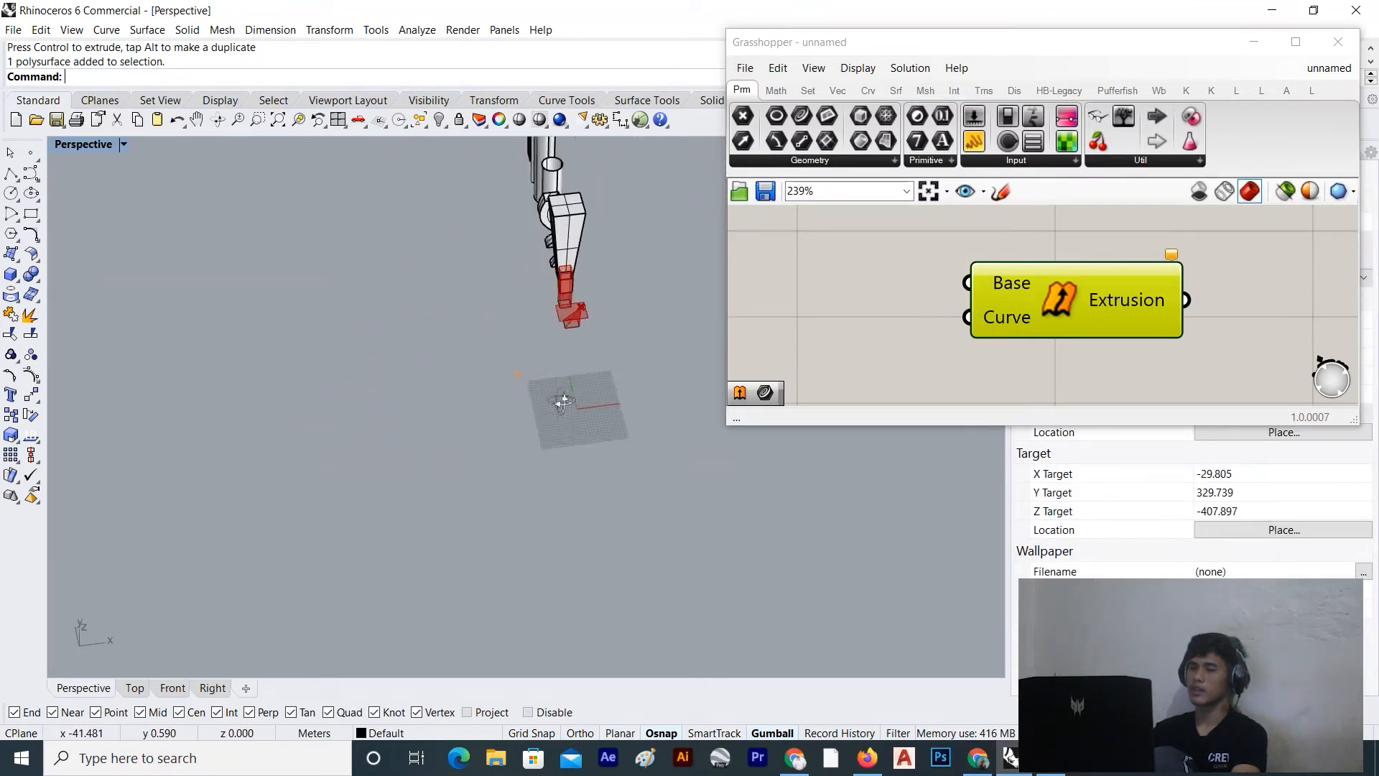
{"action": "left_click", "coordinate": [32, 214]}
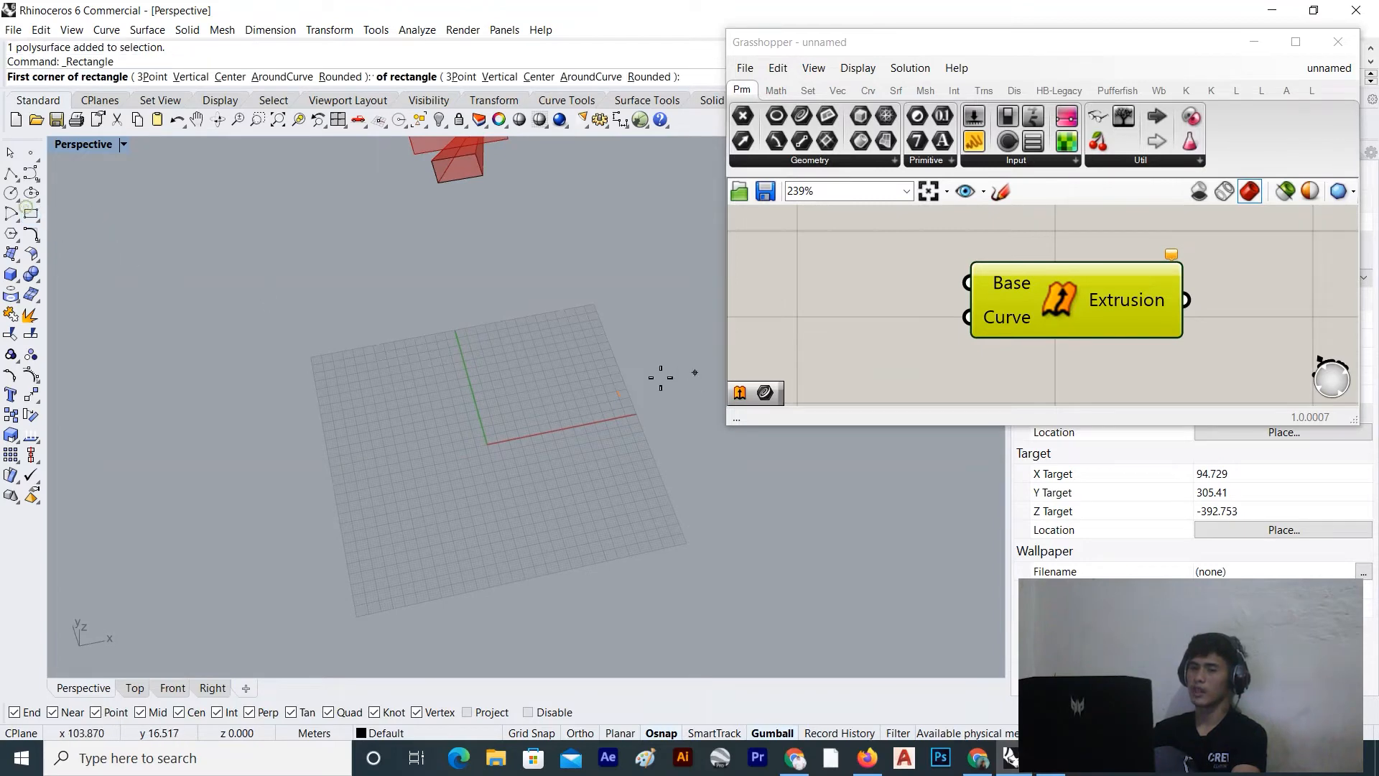
{"action": "scroll", "coordinate": [702, 376], "scroll_direction": "down", "scroll_amount": 8}
{"action": "scroll", "coordinate": [515, 370], "scroll_direction": "up", "scroll_amount": 10}
{"action": "left_click", "coordinate": [383, 381]}
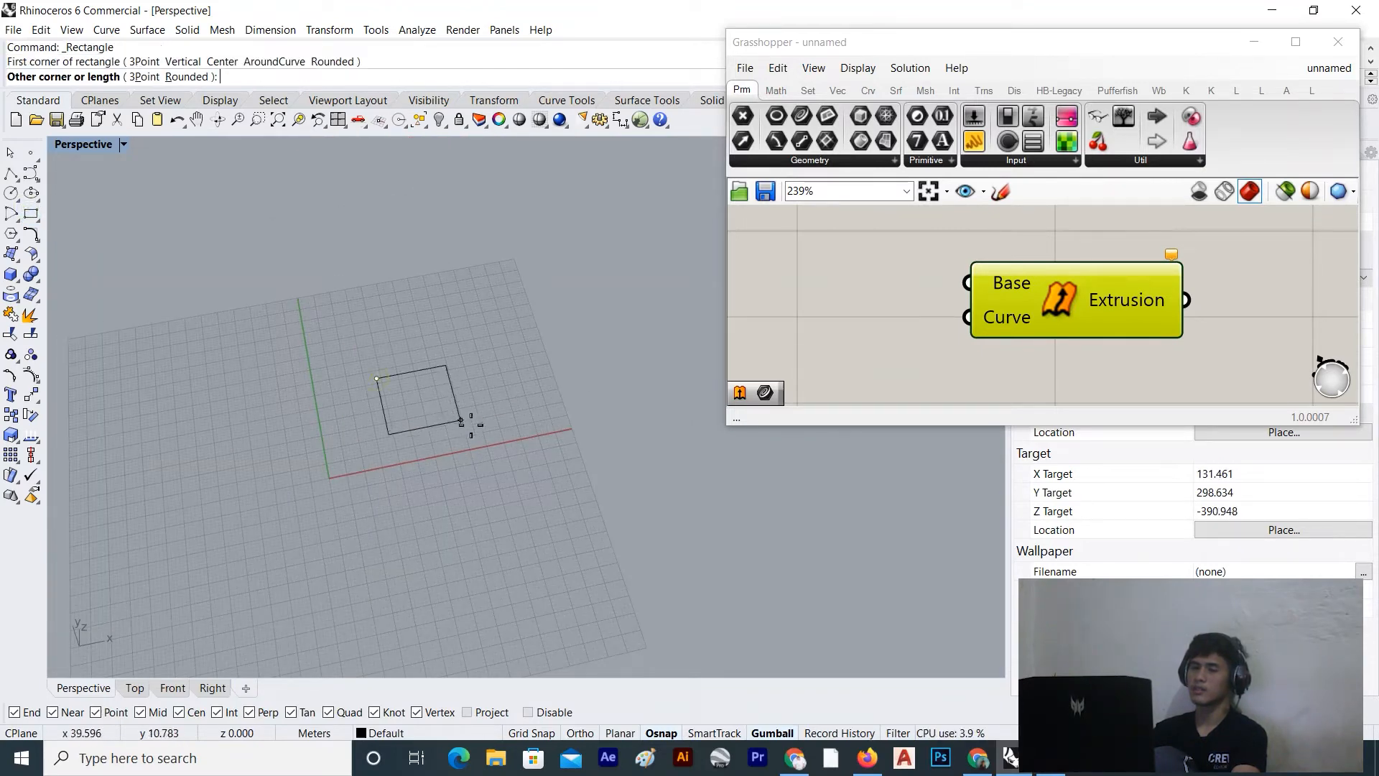
{"action": "left_click", "coordinate": [494, 423]}
Copy the existing curved extrusion's rail curve from its lower endpoint to a point inside the new rectangle
{"action": "scroll", "coordinate": [512, 400], "scroll_direction": "down", "scroll_amount": 3}
{"action": "right_click_drag", "start_coordinate": [512, 399], "coordinate": [390, 415]}
{"action": "scroll", "coordinate": [421, 322], "scroll_direction": "up", "scroll_amount": 10}
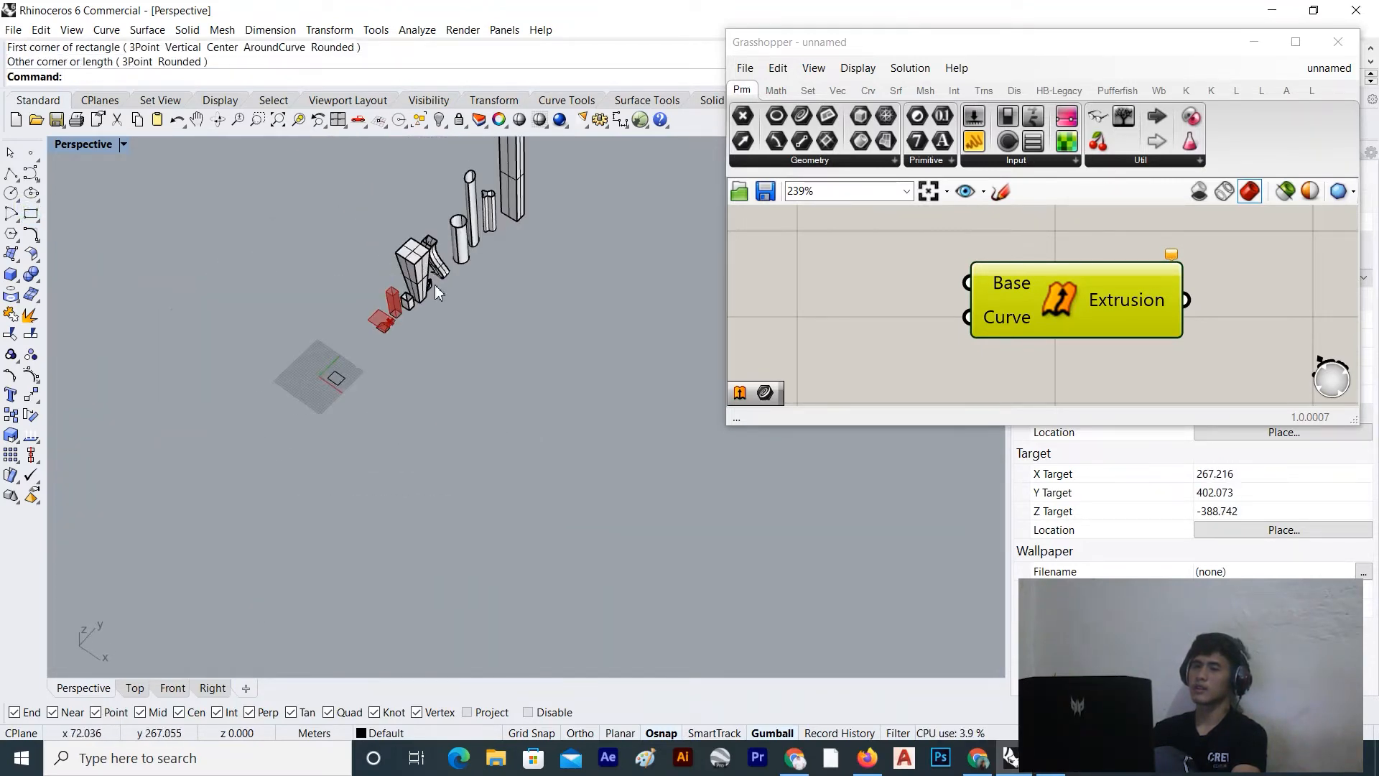
{"action": "left_click", "coordinate": [398, 242]}
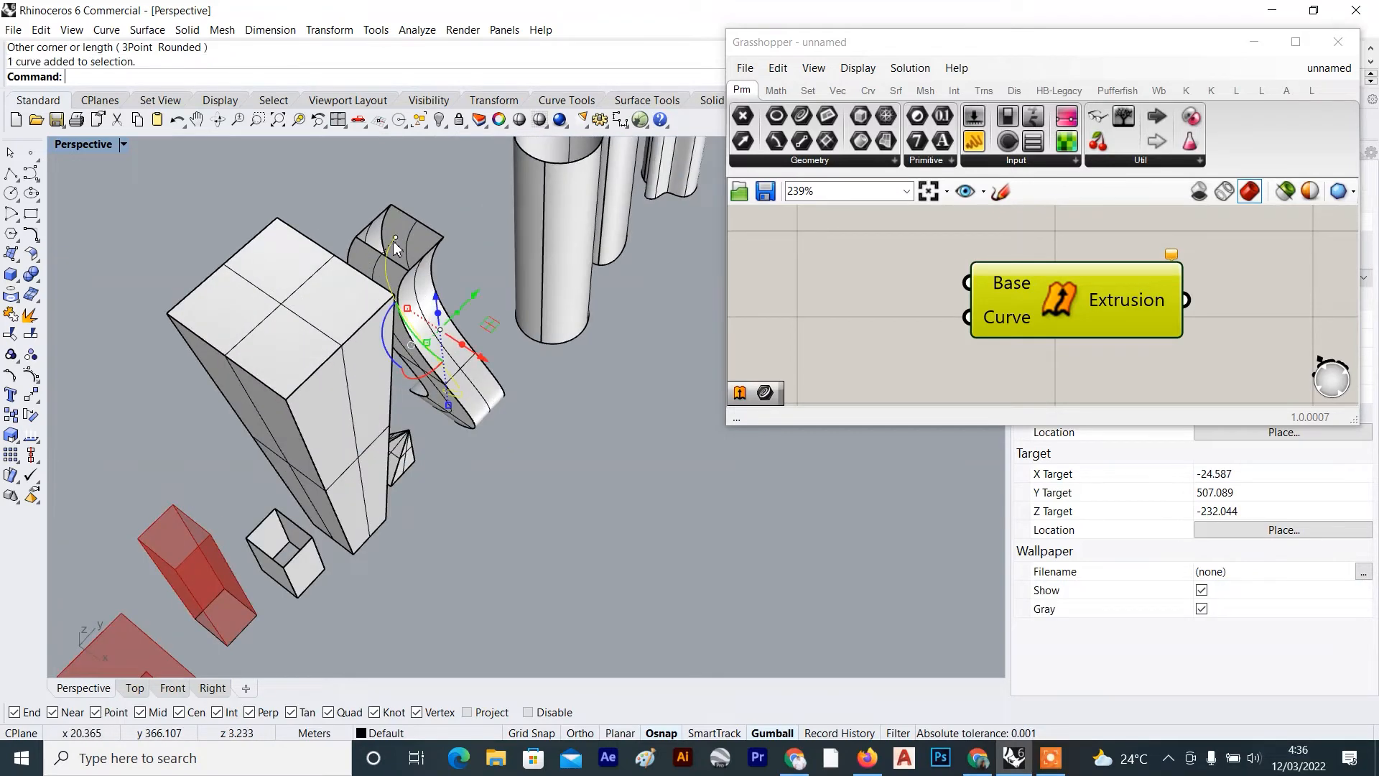
{"action": "scroll", "coordinate": [439, 386], "scroll_direction": "up", "scroll_amount": 3}
{"action": "right_click_drag", "start_coordinate": [442, 388], "coordinate": [332, 363]}
{"action": "scroll", "coordinate": [333, 363], "scroll_direction": "down", "scroll_amount": 4}
{"action": "scroll", "coordinate": [278, 223], "scroll_direction": "up", "scroll_amount": 8}
{"action": "right_click_drag", "start_coordinate": [277, 223], "coordinate": [260, 270]}
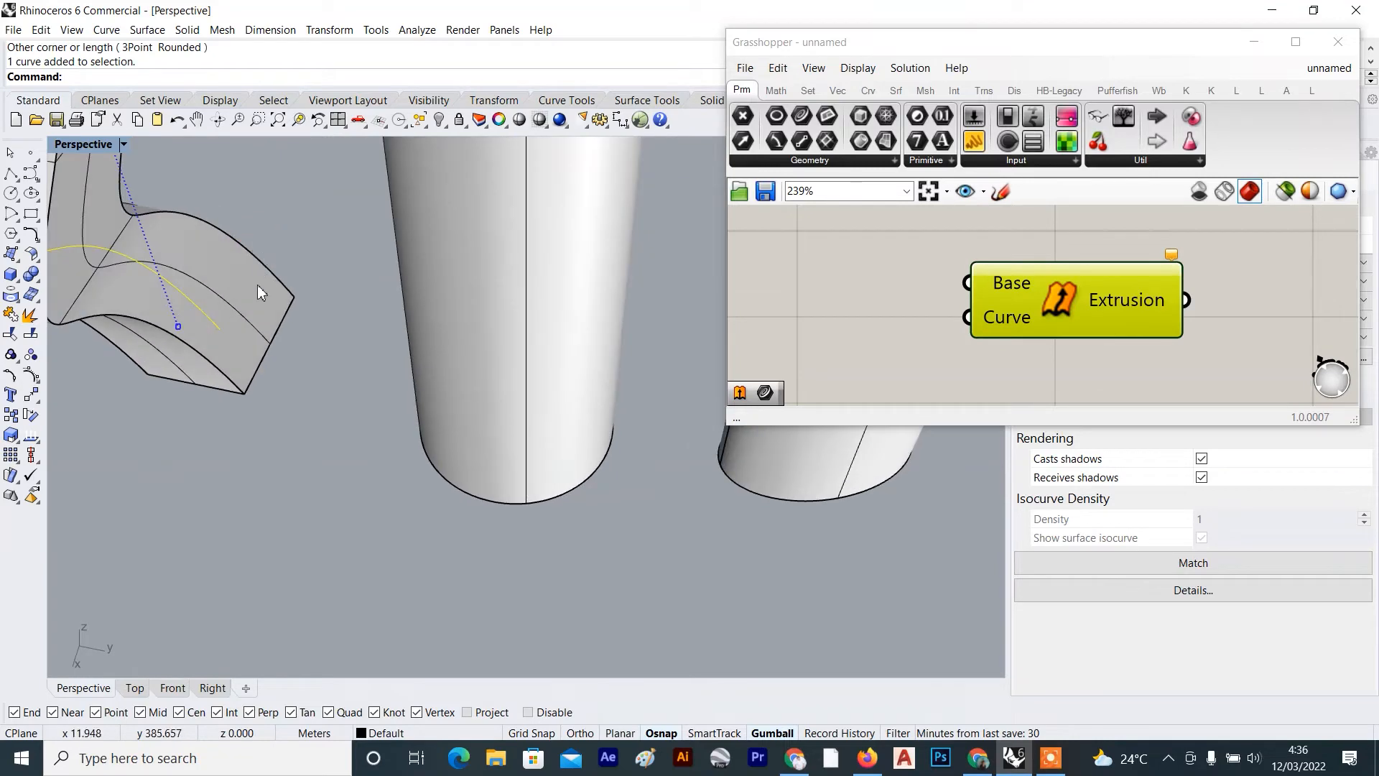
{"action": "scroll", "coordinate": [232, 336], "scroll_direction": "up", "scroll_amount": 5}
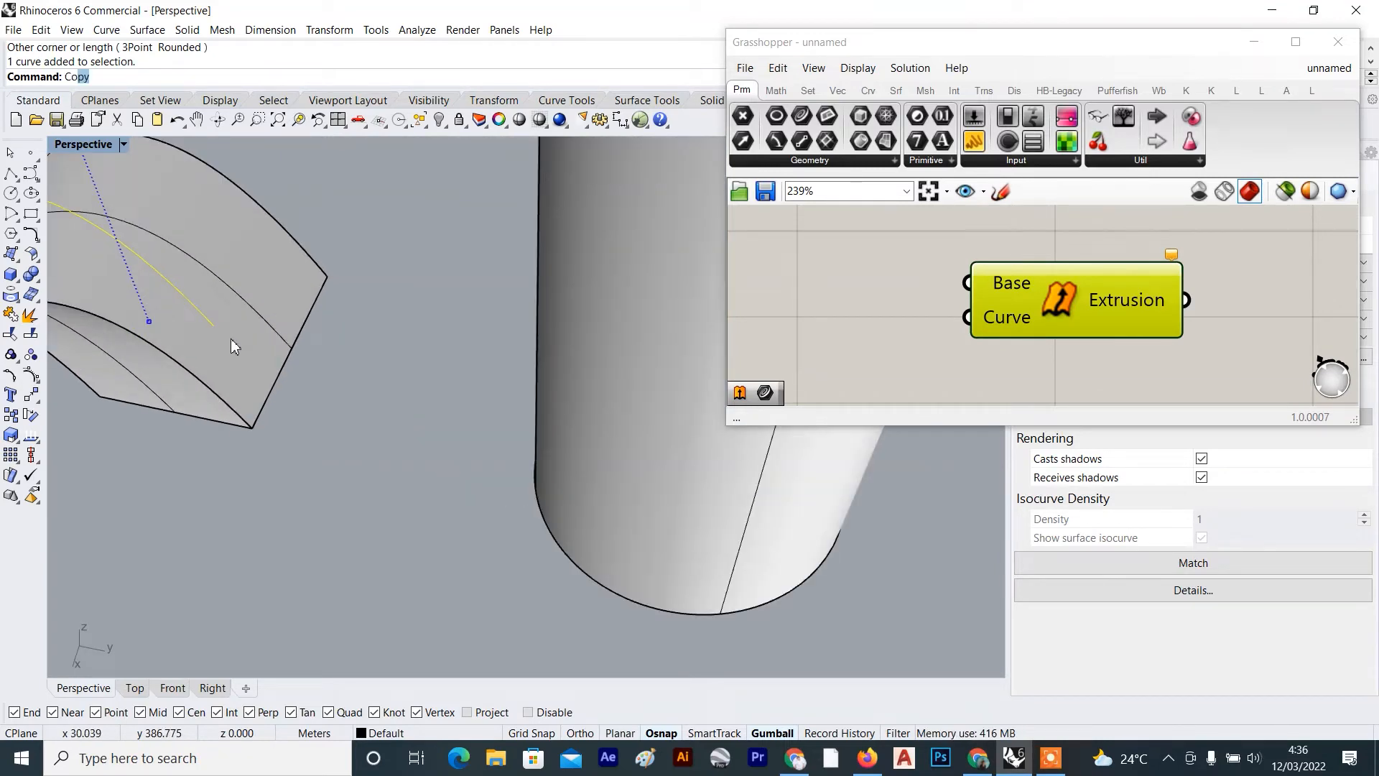
{"action": "key", "text": "Return"}
{"action": "left_click", "coordinate": [215, 326]}
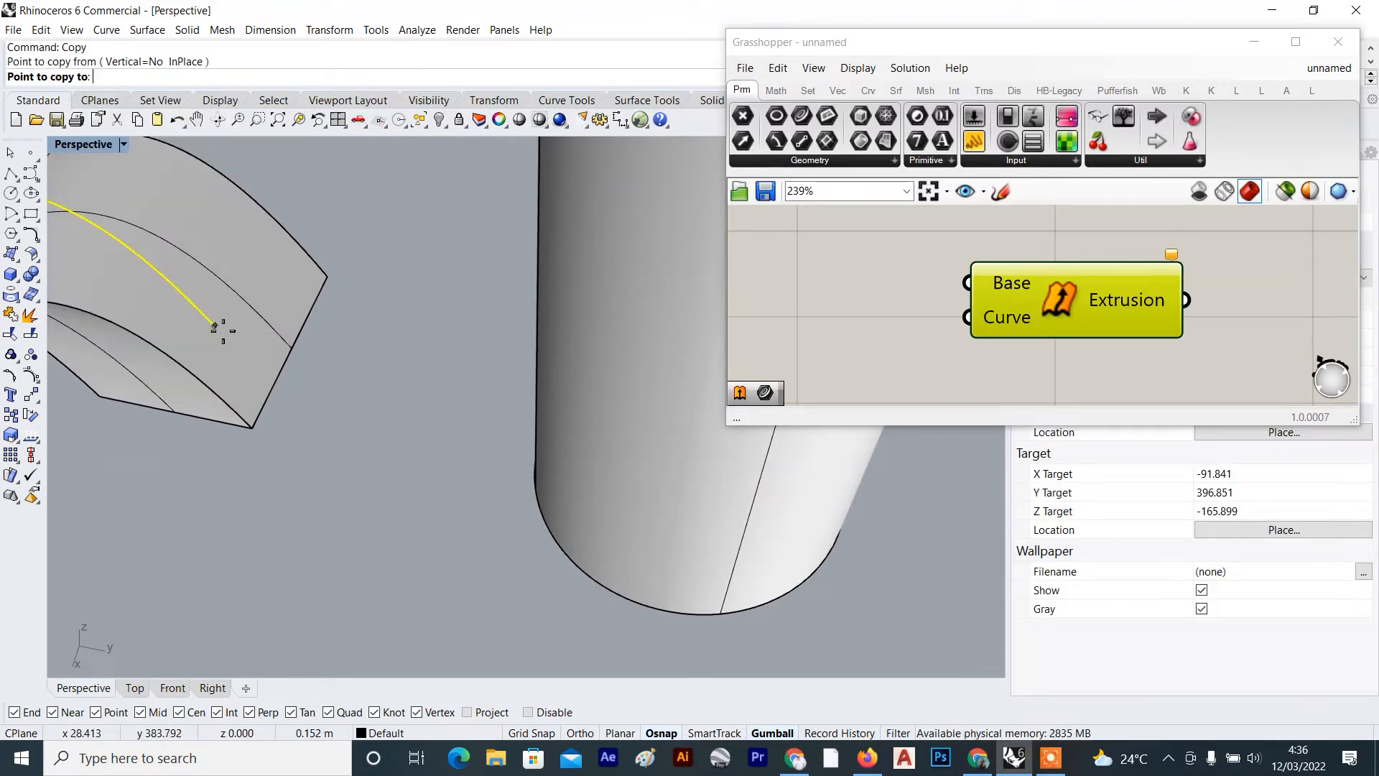
{"action": "scroll", "coordinate": [936, 378], "scroll_direction": "down", "scroll_amount": 7}
{"action": "scroll", "coordinate": [579, 380], "scroll_direction": "down", "scroll_amount": 7}
{"action": "scroll", "coordinate": [810, 370], "scroll_direction": "down", "scroll_amount": 4}
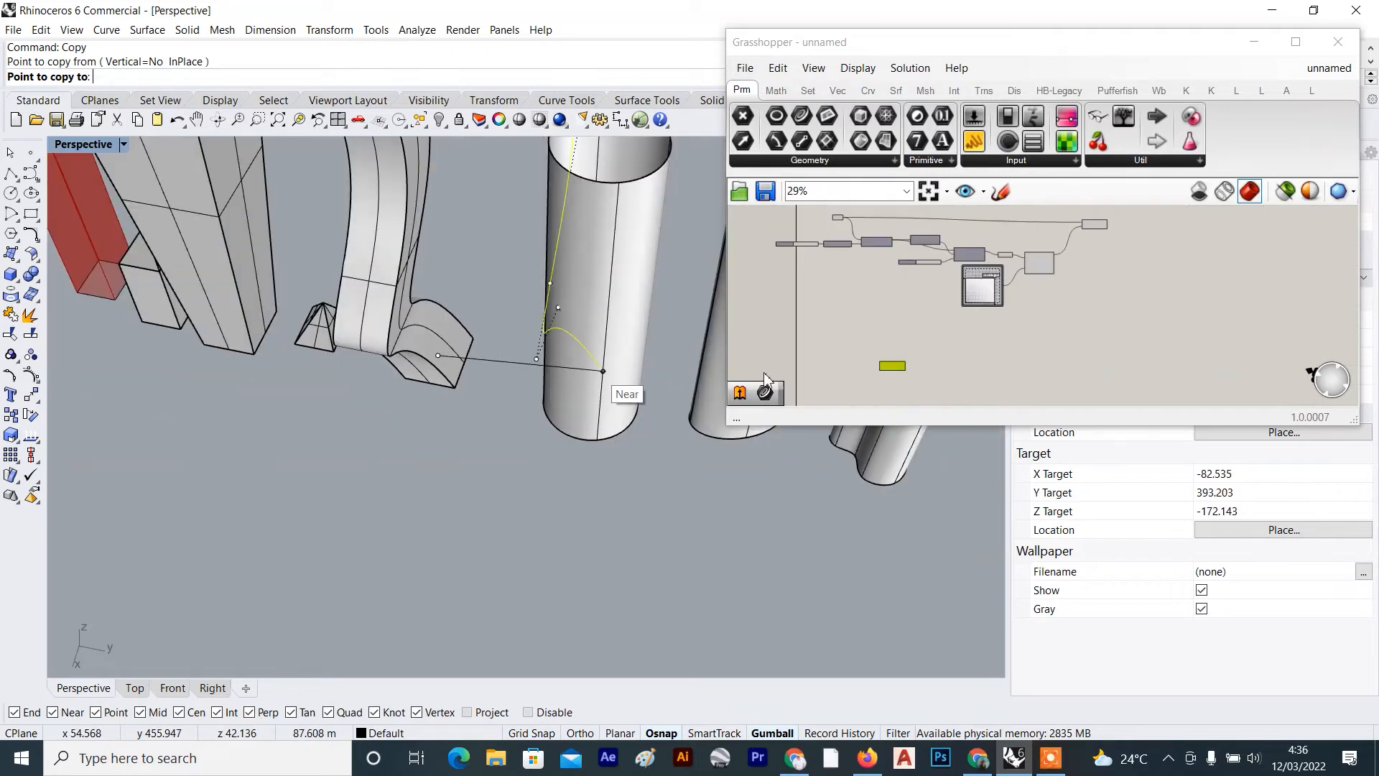
{"action": "scroll", "coordinate": [523, 401], "scroll_direction": "down", "scroll_amount": 6}
{"action": "scroll", "coordinate": [293, 347], "scroll_direction": "up", "scroll_amount": 3}
{"action": "scroll", "coordinate": [302, 349], "scroll_direction": "up", "scroll_amount": 6}
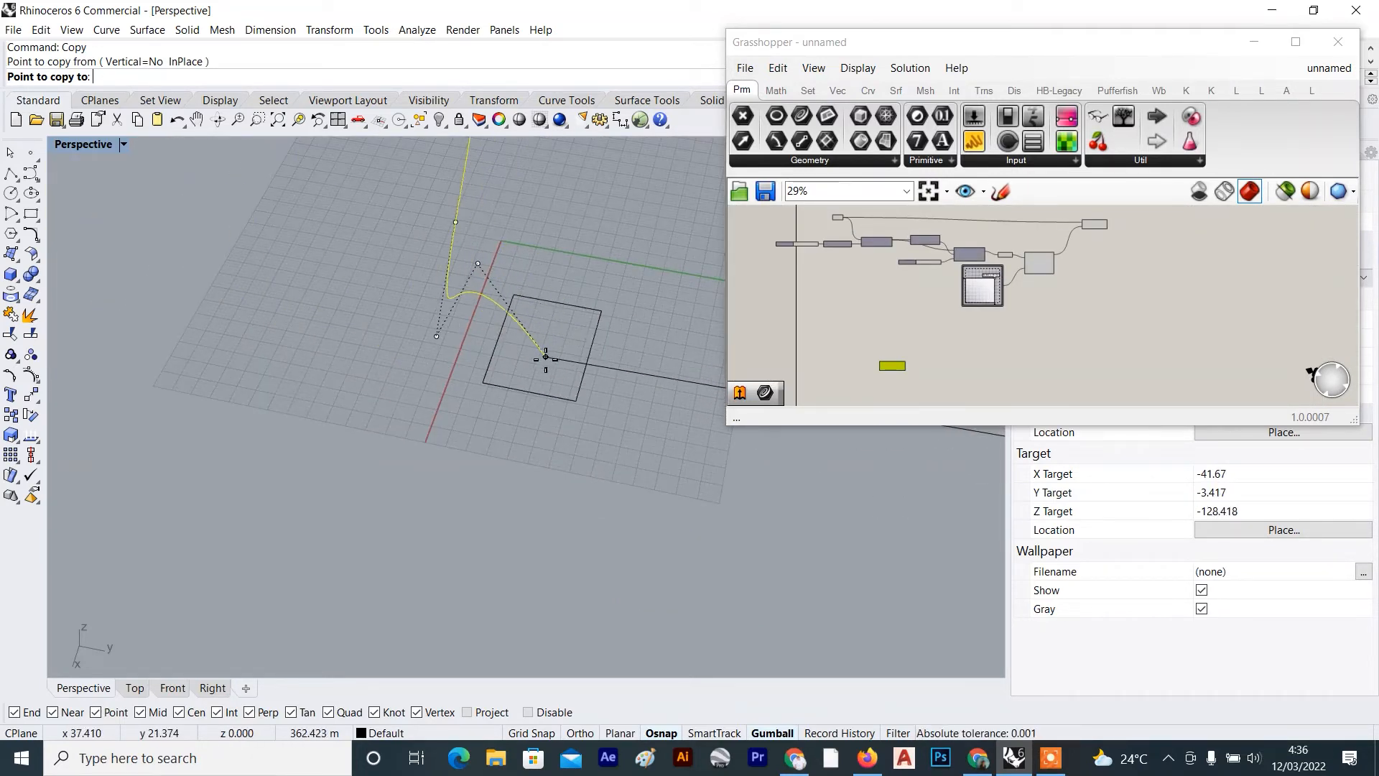
{"action": "left_click", "coordinate": [538, 354]}
{"action": "key", "text": "Return"}
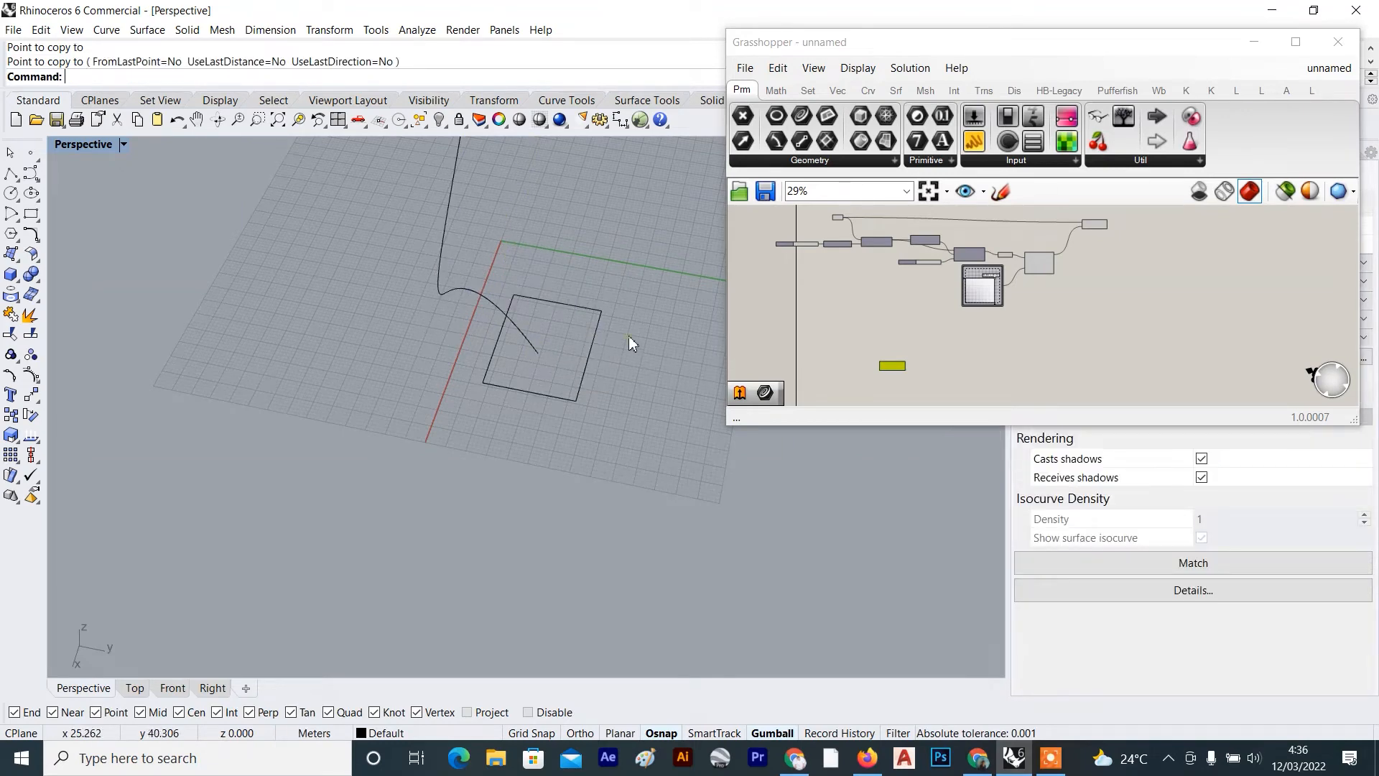
Examine the rectangle and the copied rail curve from several angles, along with the Extrude Along component on the canvas
{"action": "left_click", "coordinate": [628, 335]}
{"action": "scroll", "coordinate": [936, 345], "scroll_direction": "up", "scroll_amount": 4}
{"action": "right_click_drag", "start_coordinate": [917, 342], "coordinate": [941, 272]}
{"action": "scroll", "coordinate": [839, 289], "scroll_direction": "up", "scroll_amount": 3}
{"action": "left_click_drag", "start_coordinate": [859, 328], "coordinate": [918, 328]}
{"action": "right_click_drag", "start_coordinate": [445, 306], "coordinate": [461, 316]}
{"action": "scroll", "coordinate": [460, 316], "scroll_direction": "down", "scroll_amount": 8}
{"action": "right_click_drag", "start_coordinate": [890, 307], "coordinate": [1154, 239]}
{"action": "scroll", "coordinate": [961, 322], "scroll_direction": "down", "scroll_amount": 3}
{"action": "right_click_drag", "start_coordinate": [403, 318], "coordinate": [559, 271]}
{"action": "scroll", "coordinate": [525, 246], "scroll_direction": "up", "scroll_amount": 9}
{"action": "scroll", "coordinate": [1151, 251], "scroll_direction": "up", "scroll_amount": 4}
{"action": "right_click_drag", "start_coordinate": [1003, 257], "coordinate": [1043, 313]}
{"action": "right_click_drag", "start_coordinate": [700, 264], "coordinate": [615, 294]}
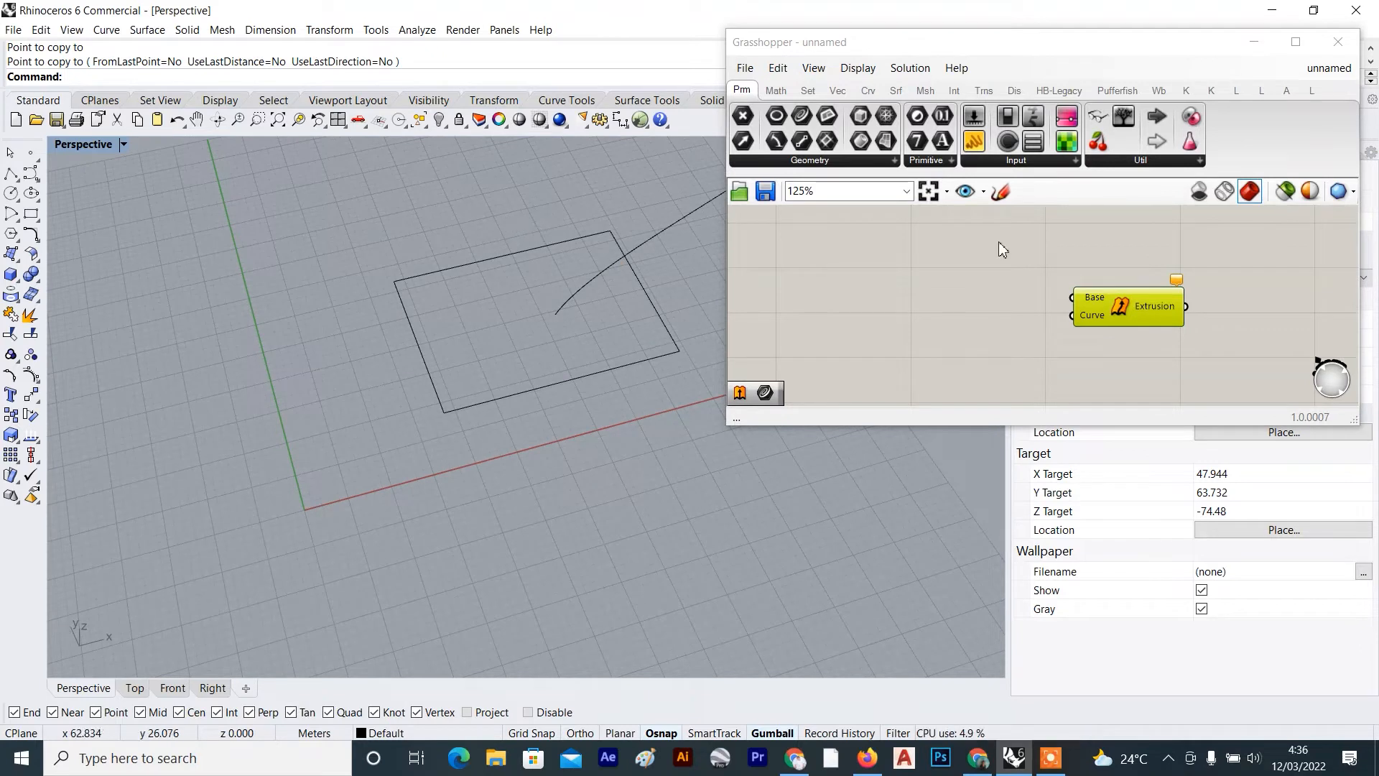
Add a Curve parameter to the canvas ahead of the Extrude Along component
{"action": "right_click_drag", "start_coordinate": [826, 332], "coordinate": [912, 306]}
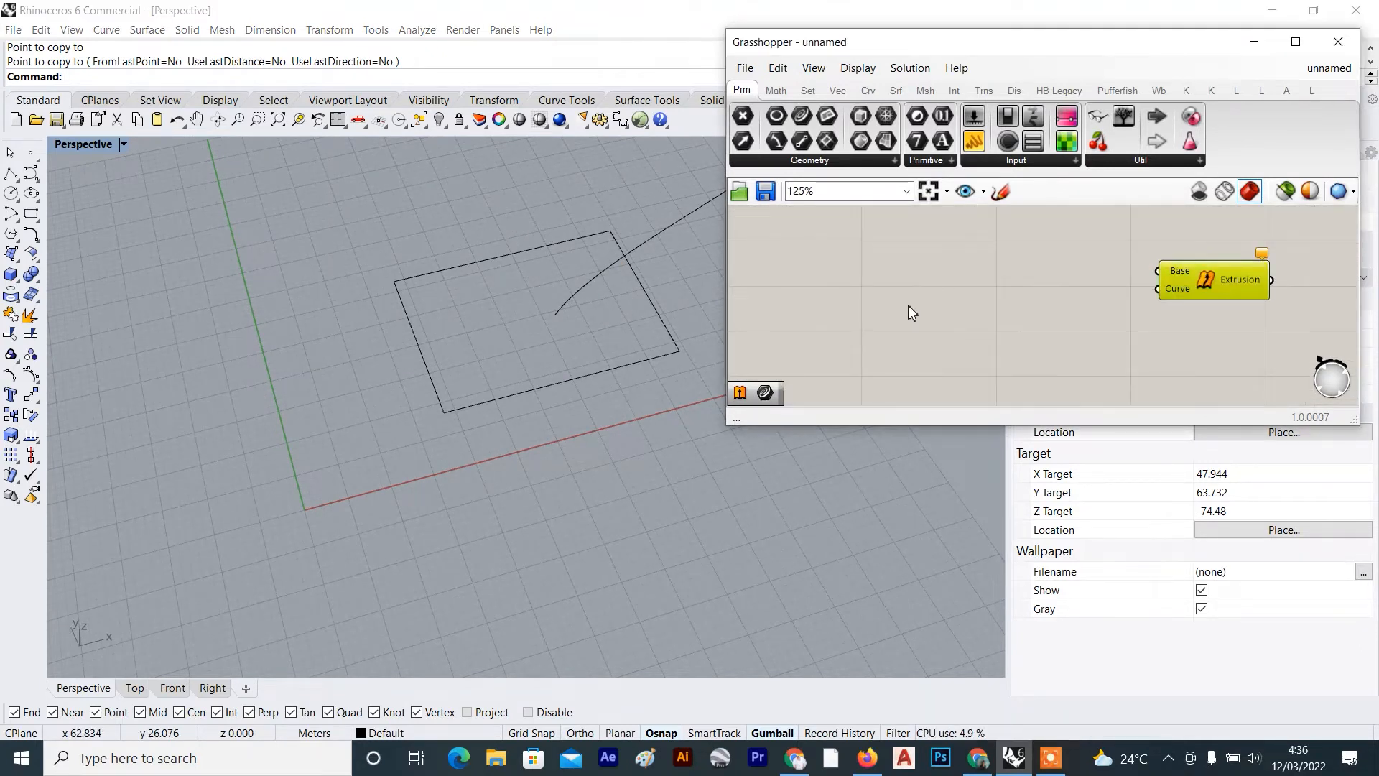
{"action": "double_click", "coordinate": [911, 306]}
{"action": "type", "text": "cu"}
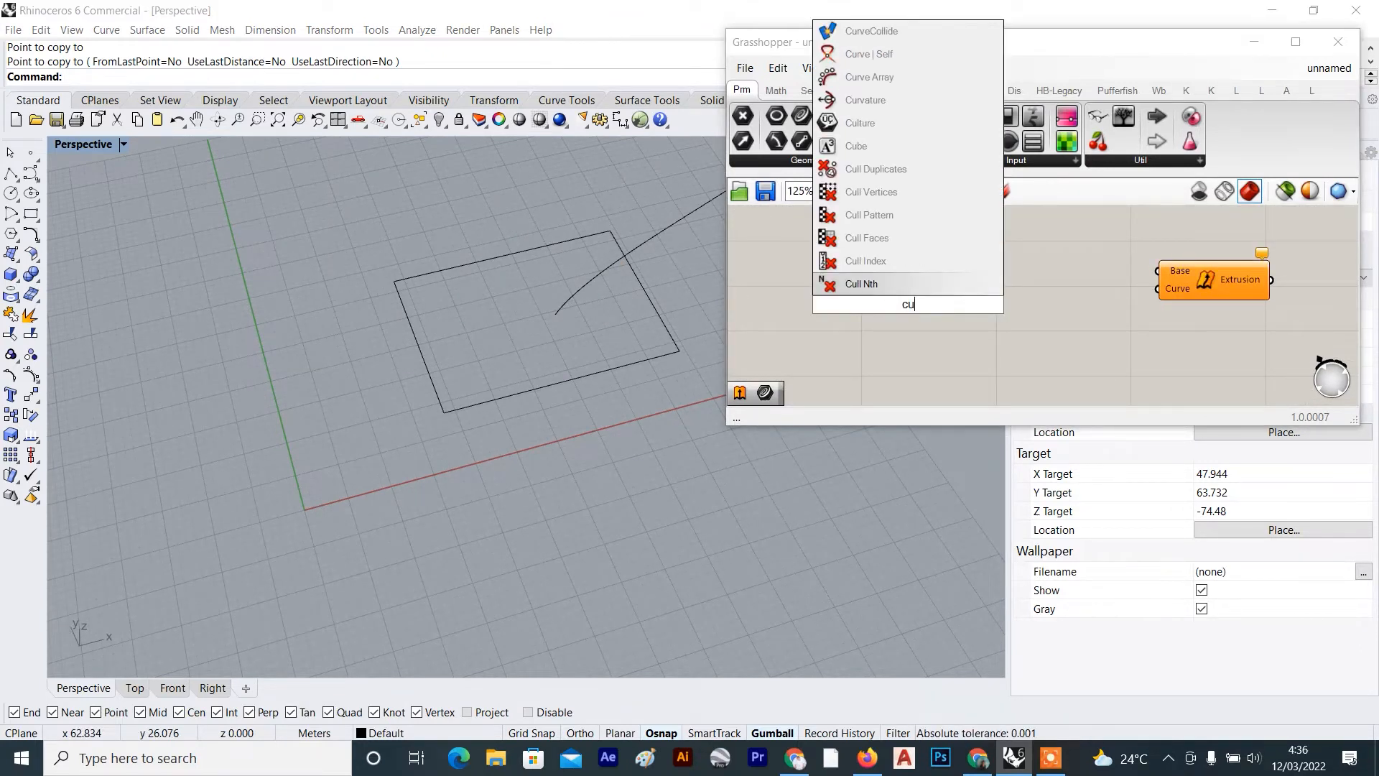
{"action": "type", "text": "rve"}
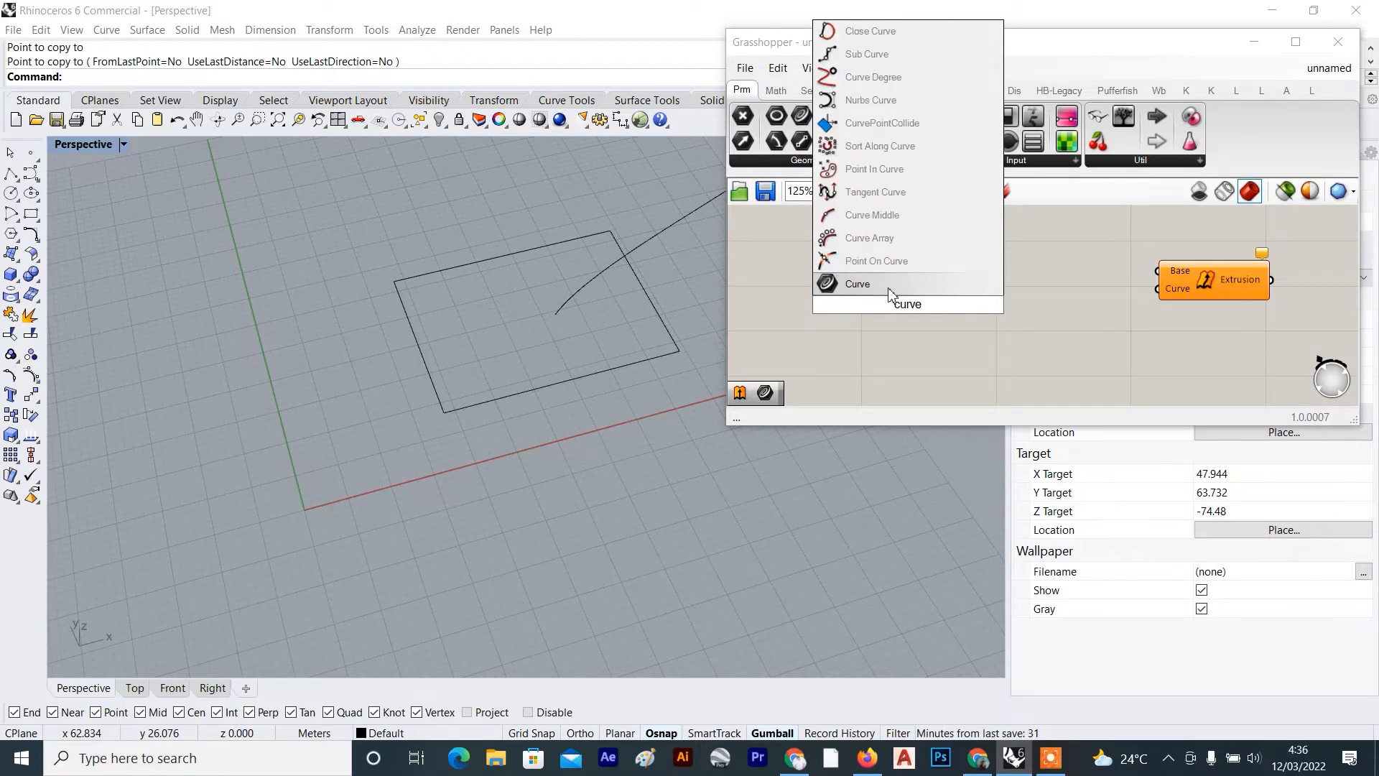
{"action": "left_click", "coordinate": [891, 291]}
{"action": "left_click_drag", "start_coordinate": [909, 307], "coordinate": [924, 269]}
Reference the new rectangle in the Curve parameter and connect it to Extrude Along's Base input
{"action": "right_click", "coordinate": [928, 270]}
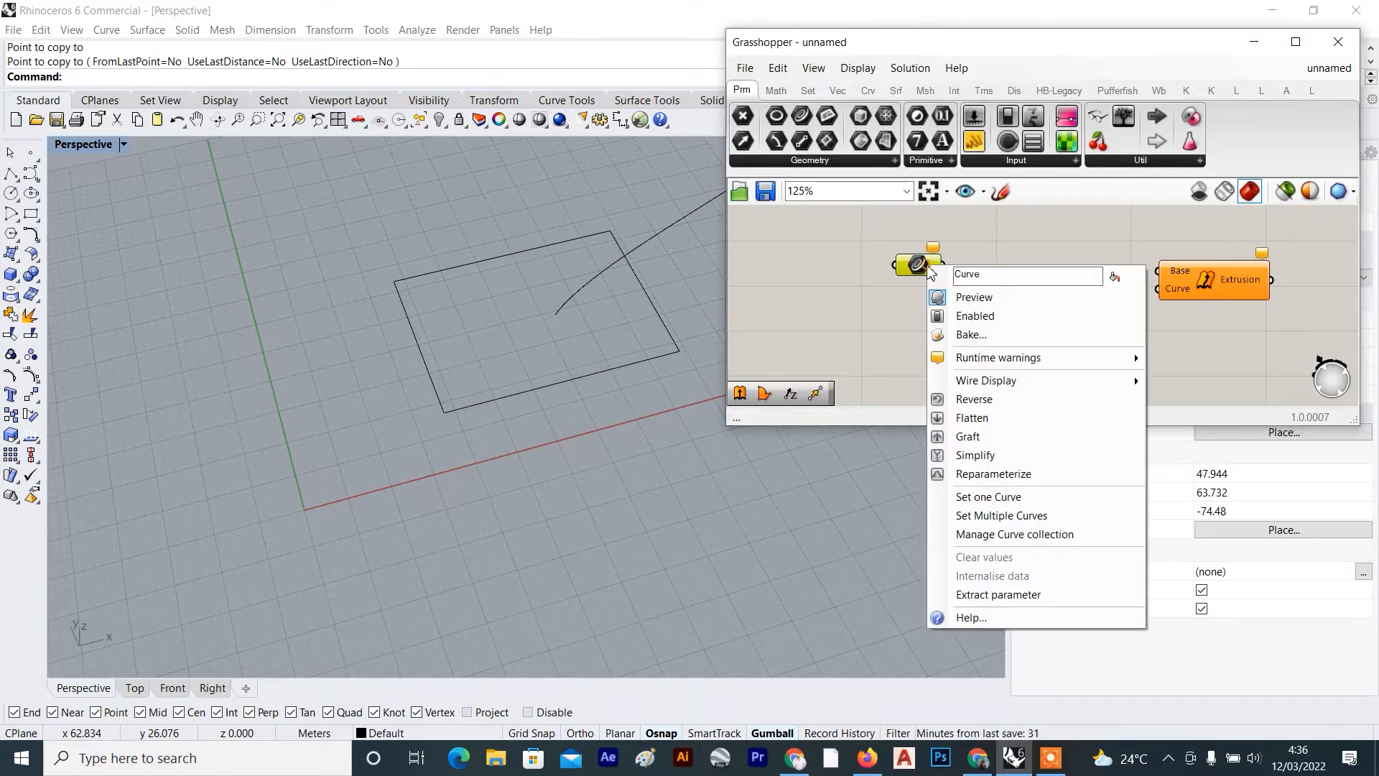
{"action": "left_click", "coordinate": [989, 496]}
{"action": "left_click", "coordinate": [464, 267]}
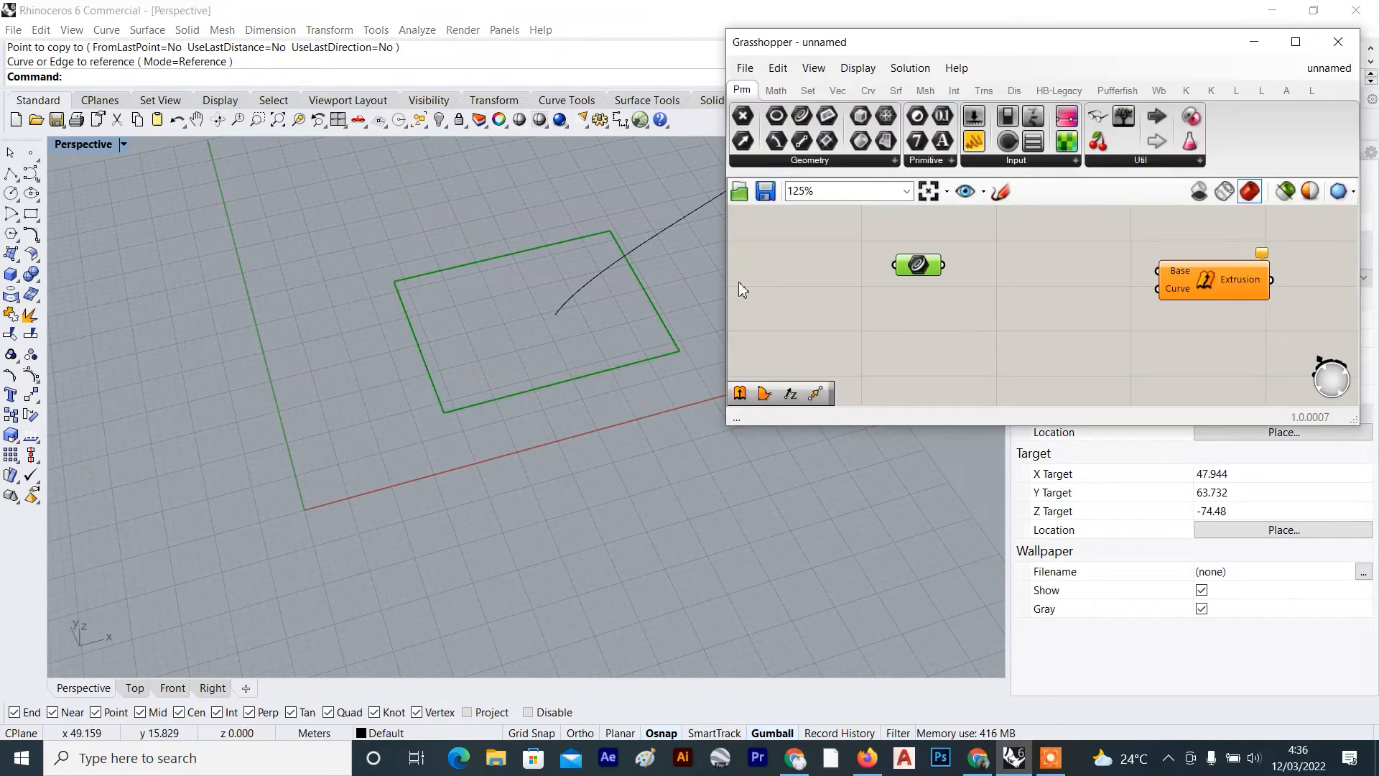
{"action": "left_click_drag", "start_coordinate": [945, 266], "coordinate": [1109, 312]}
Add a second Curve parameter below the first one for the extrusion path
{"action": "scroll", "coordinate": [684, 308], "scroll_direction": "down", "scroll_amount": 3}
{"action": "scroll", "coordinate": [683, 309], "scroll_direction": "down", "scroll_amount": 3}
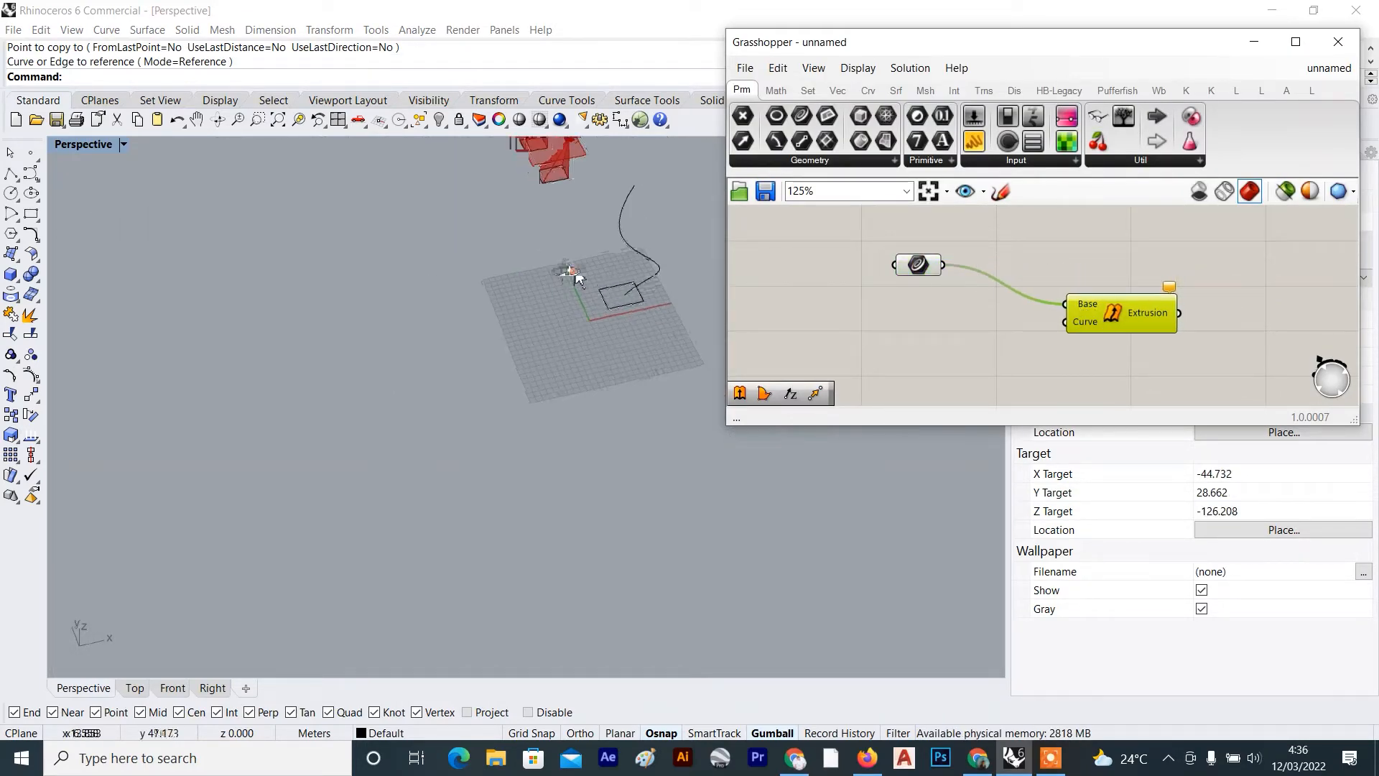
{"action": "scroll", "coordinate": [1089, 366], "scroll_direction": "up", "scroll_amount": 5}
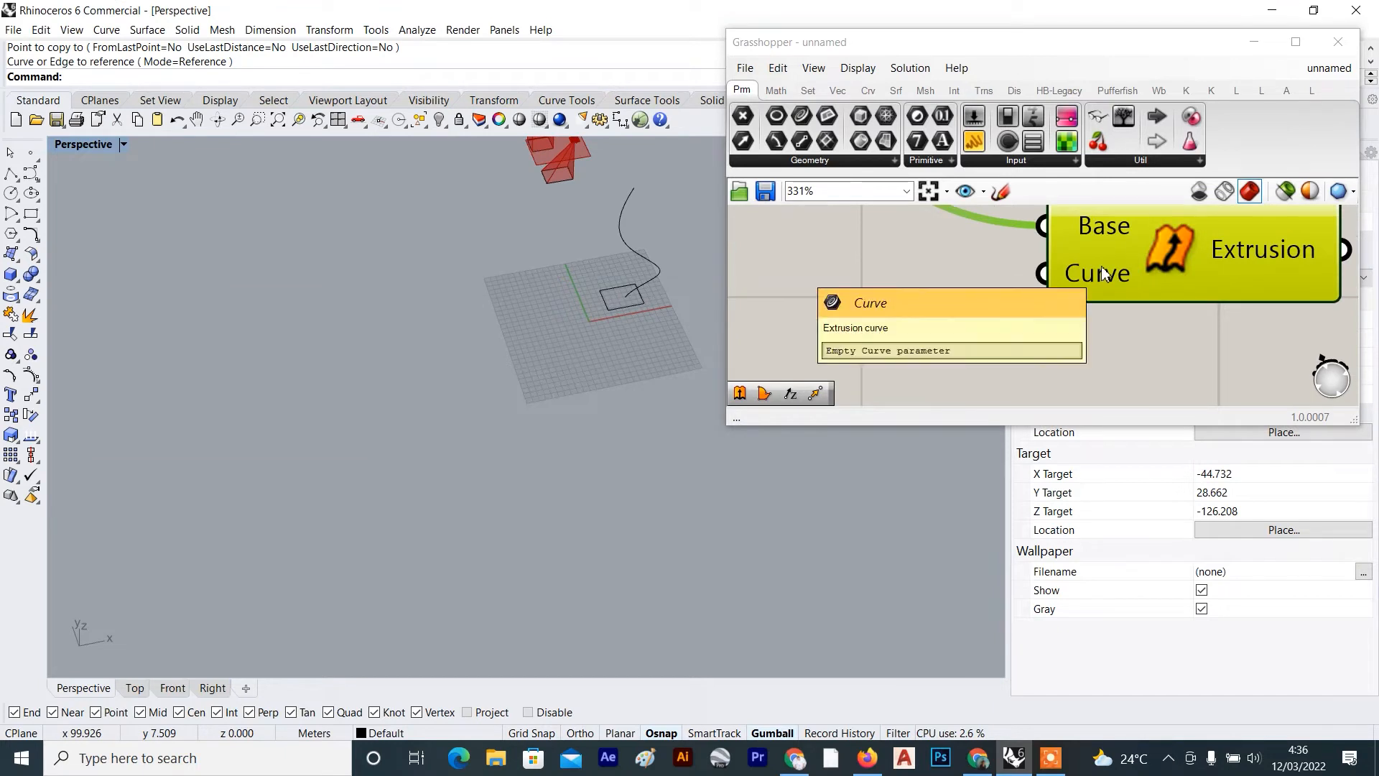
{"action": "scroll", "coordinate": [1102, 267], "scroll_direction": "down", "scroll_amount": 5}
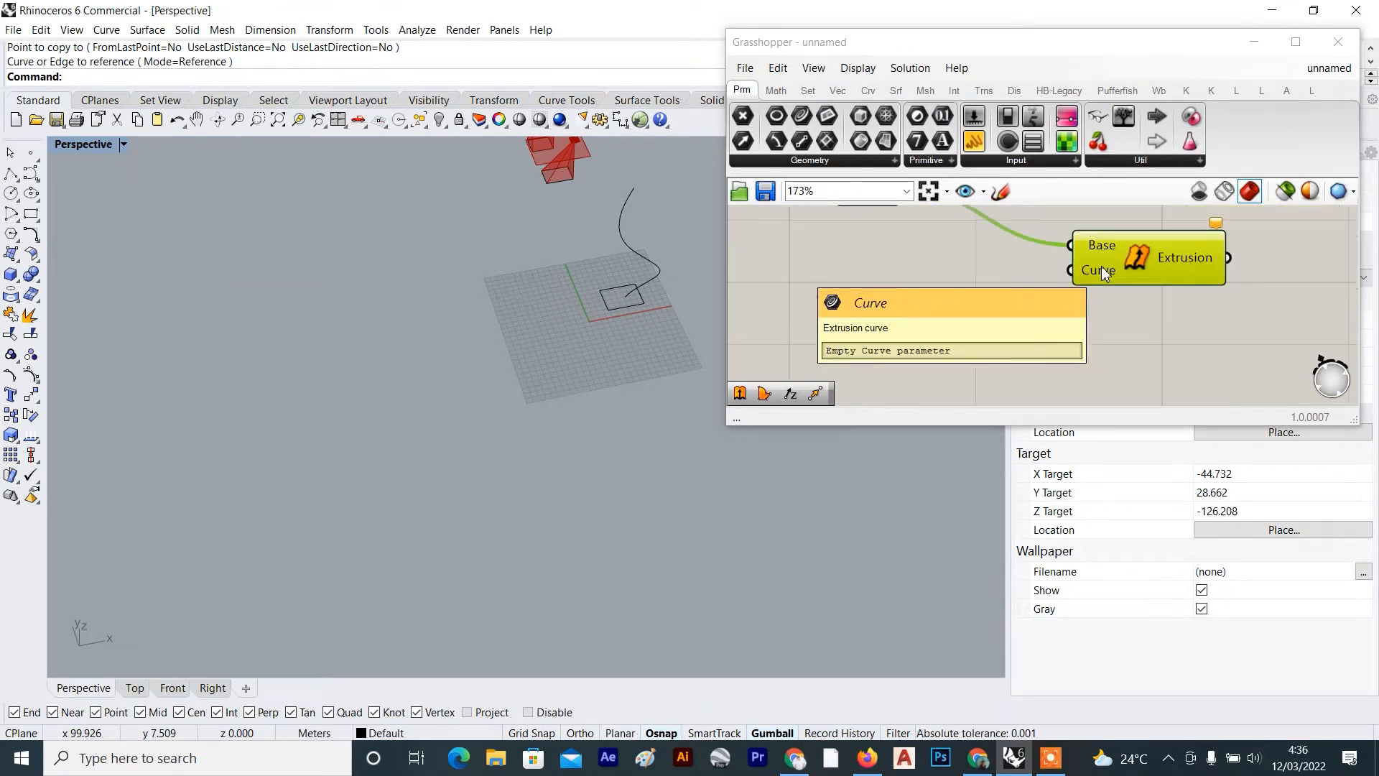
{"action": "right_click_drag", "start_coordinate": [563, 271], "coordinate": [611, 237]}
{"action": "scroll", "coordinate": [621, 184], "scroll_direction": "up", "scroll_amount": 8}
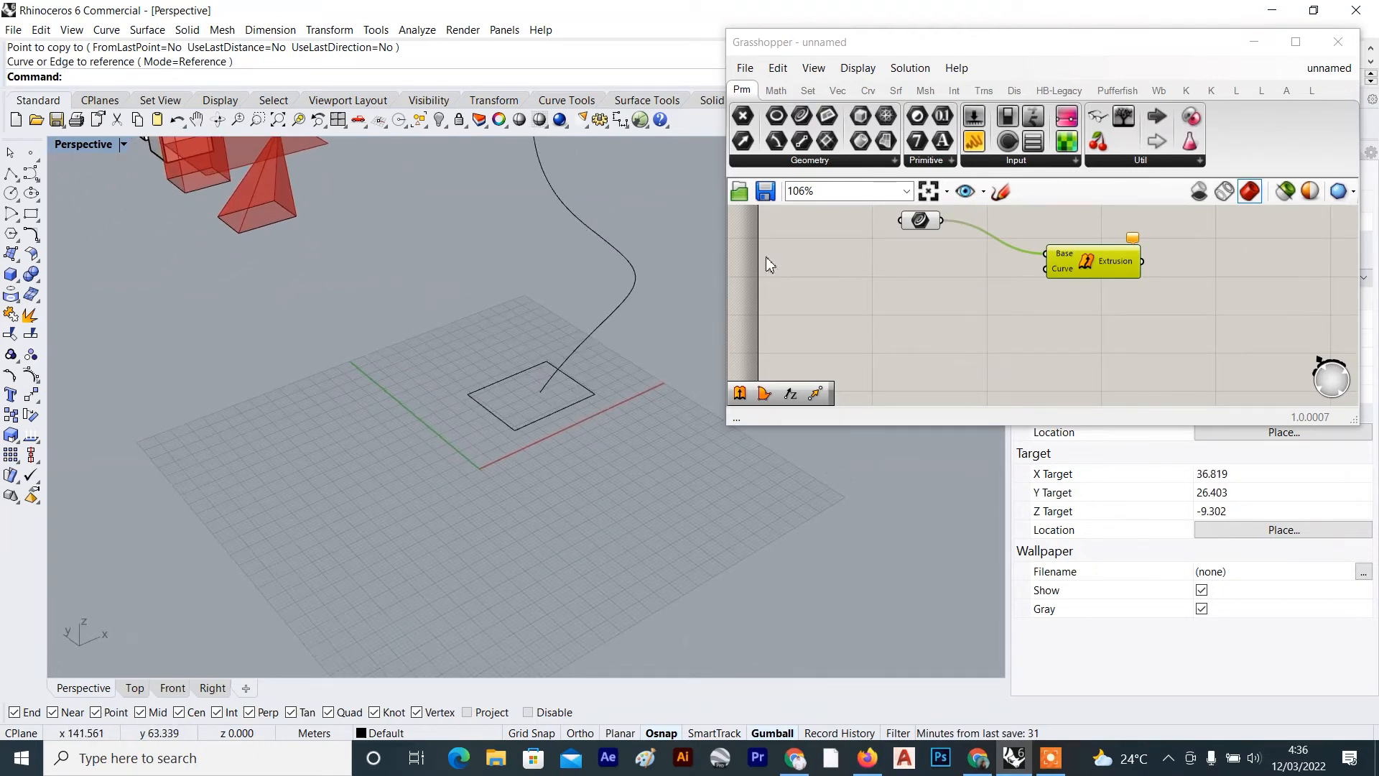
{"action": "left_click", "coordinate": [920, 220]}
{"action": "scroll", "coordinate": [868, 296], "scroll_direction": "up", "scroll_amount": 4}
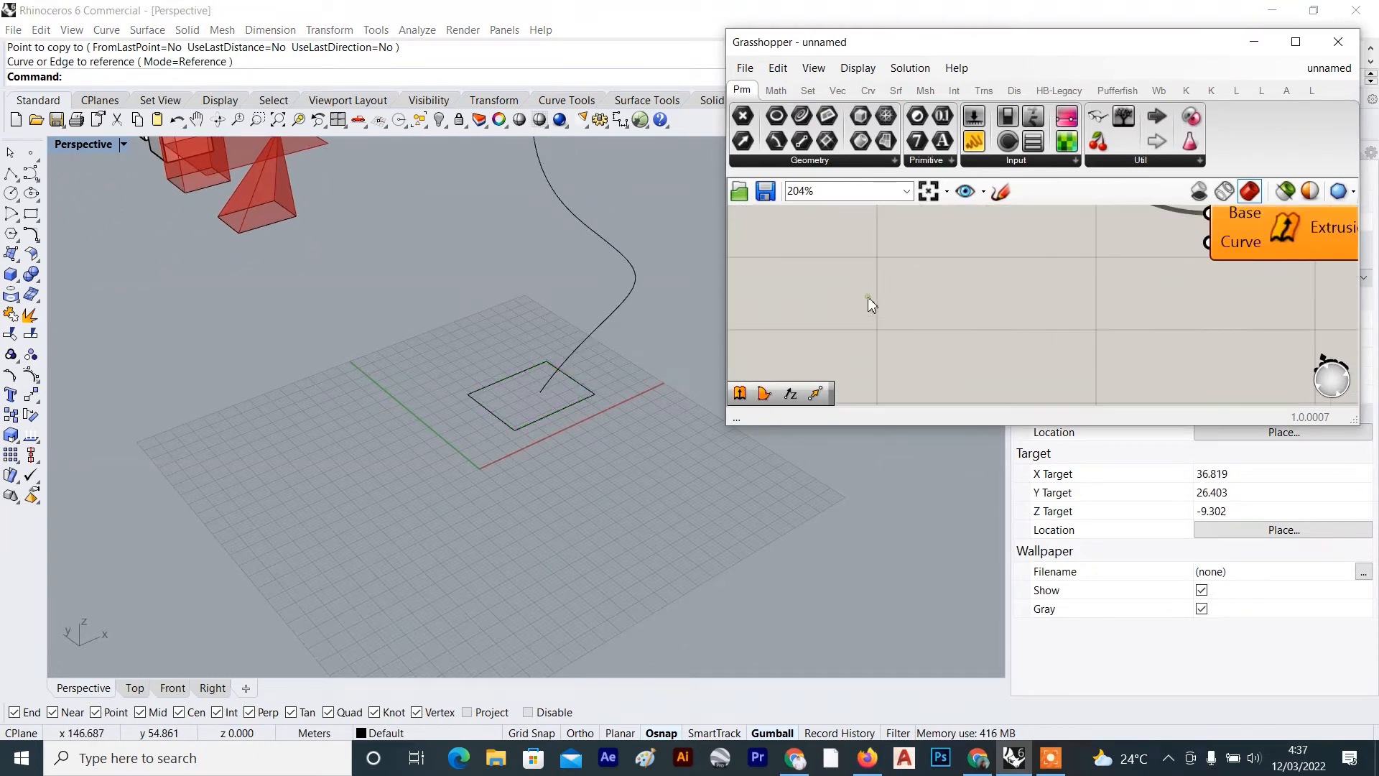
{"action": "double_click", "coordinate": [868, 296]}
{"action": "type", "text": "curve"}
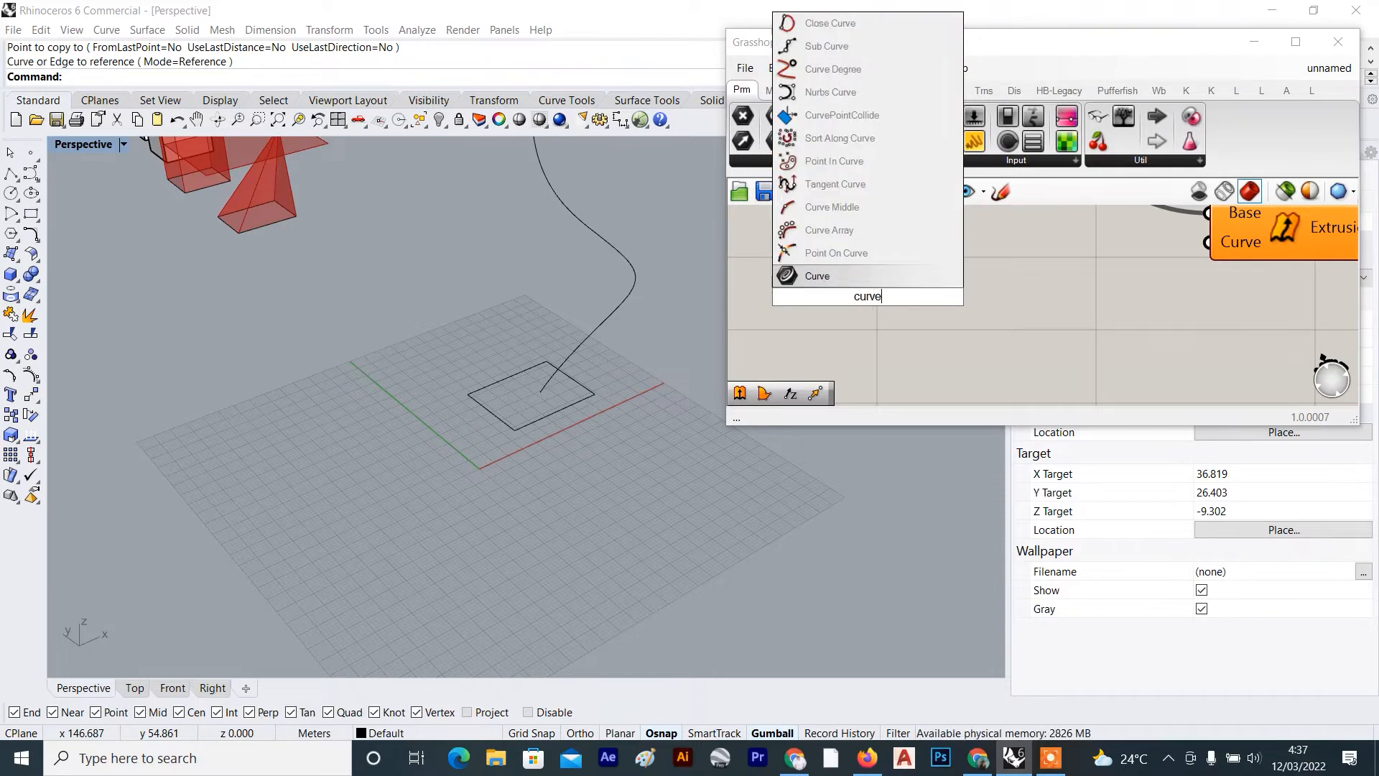
{"action": "left_click", "coordinate": [867, 276]}
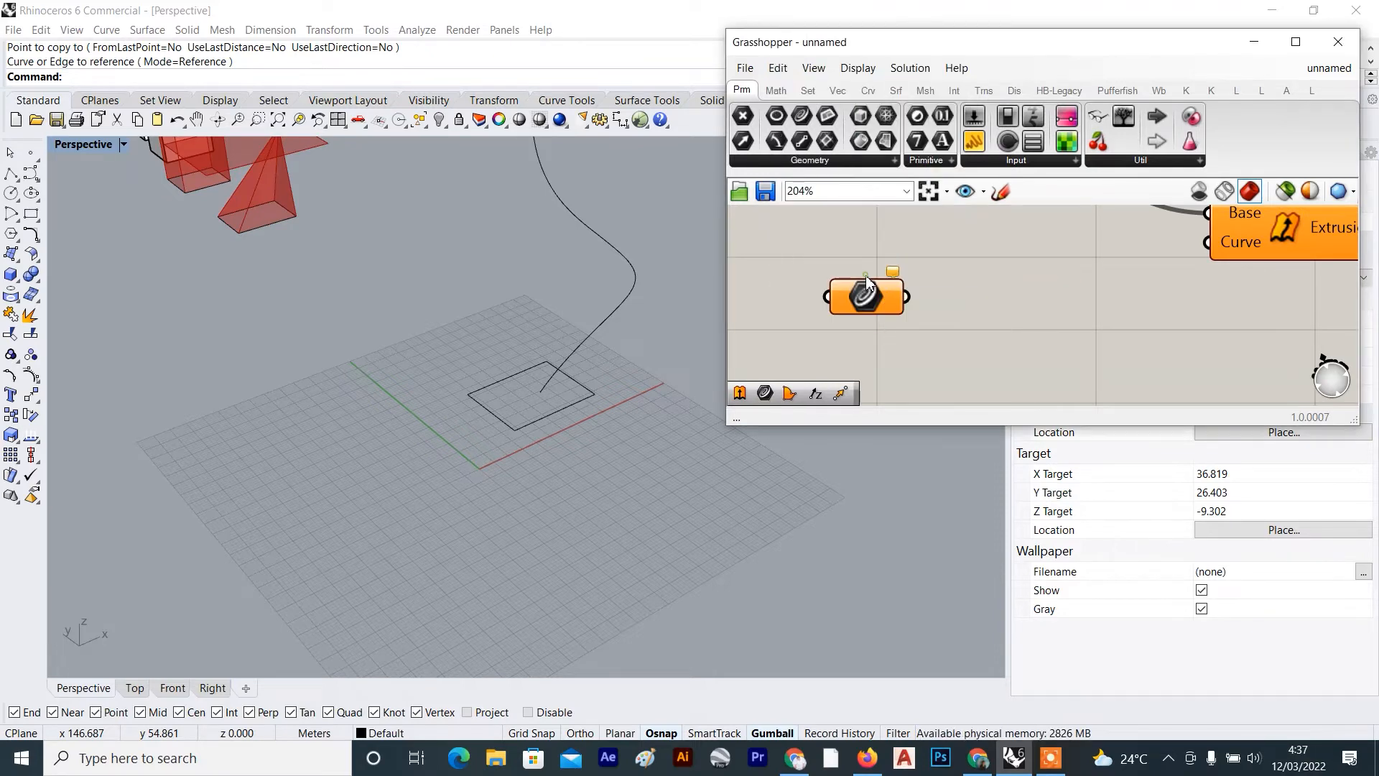
{"action": "right_click", "coordinate": [941, 294]}
{"action": "left_click", "coordinate": [878, 309]}
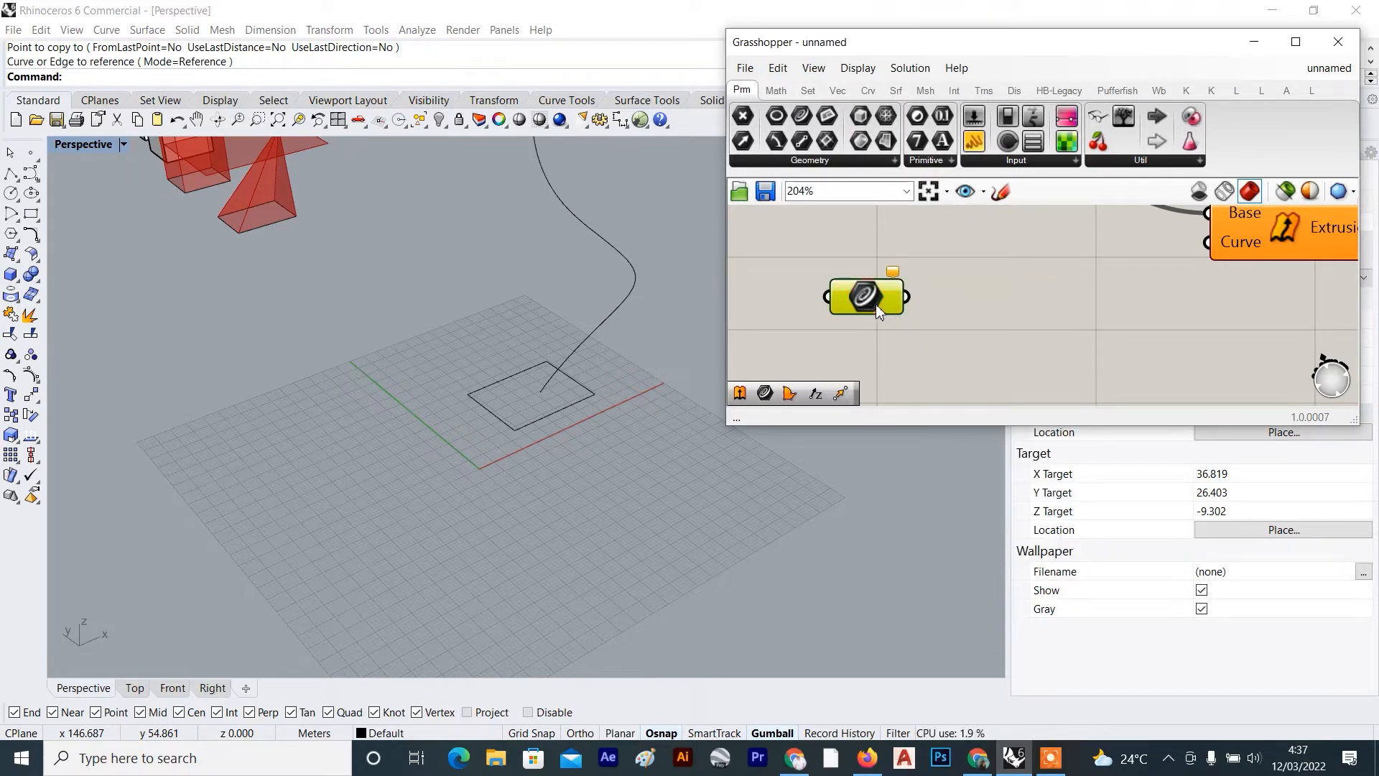
Reference the copied rail curve in the second Curve parameter as its single curve
{"action": "right_click", "coordinate": [874, 311]}
{"action": "left_click", "coordinate": [927, 533]}
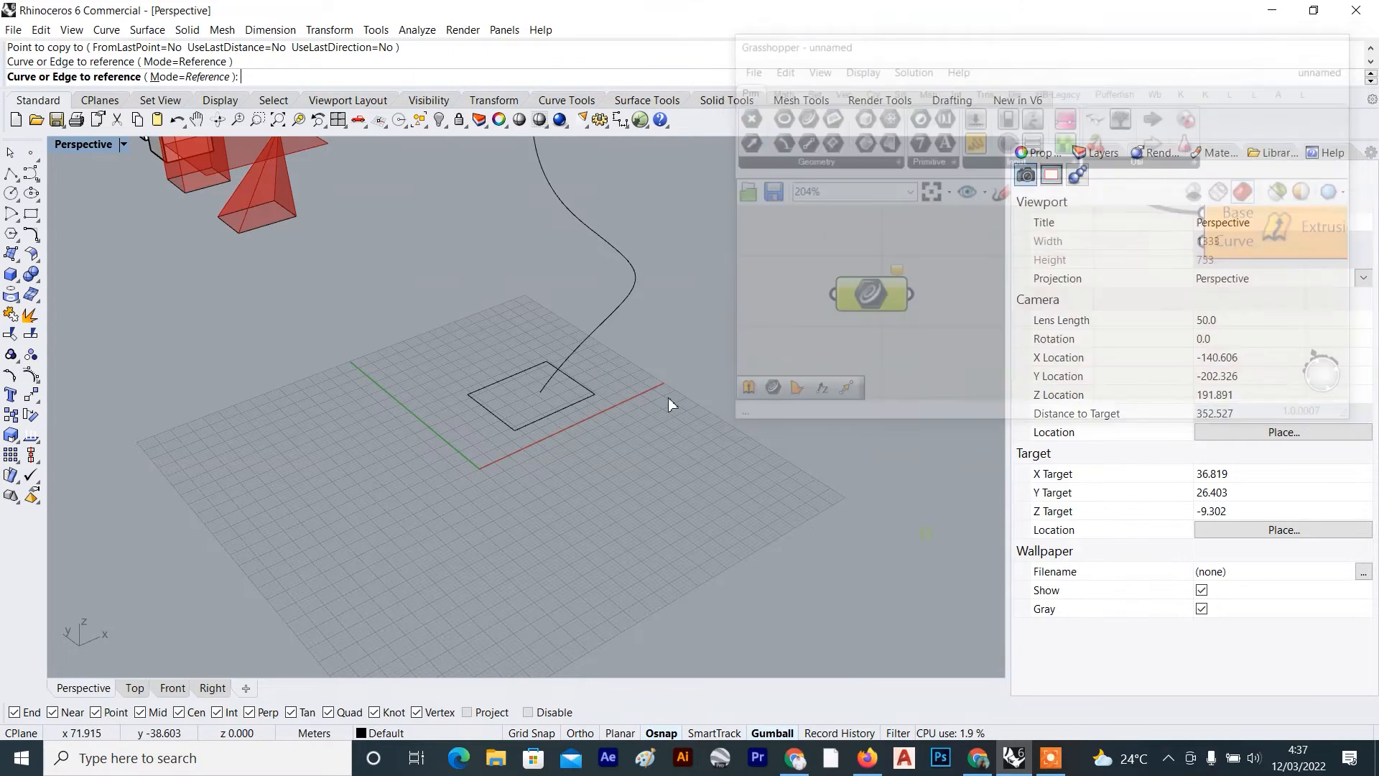
{"action": "scroll", "coordinate": [635, 339], "scroll_direction": "down", "scroll_amount": 4}
{"action": "left_click", "coordinate": [634, 337]}
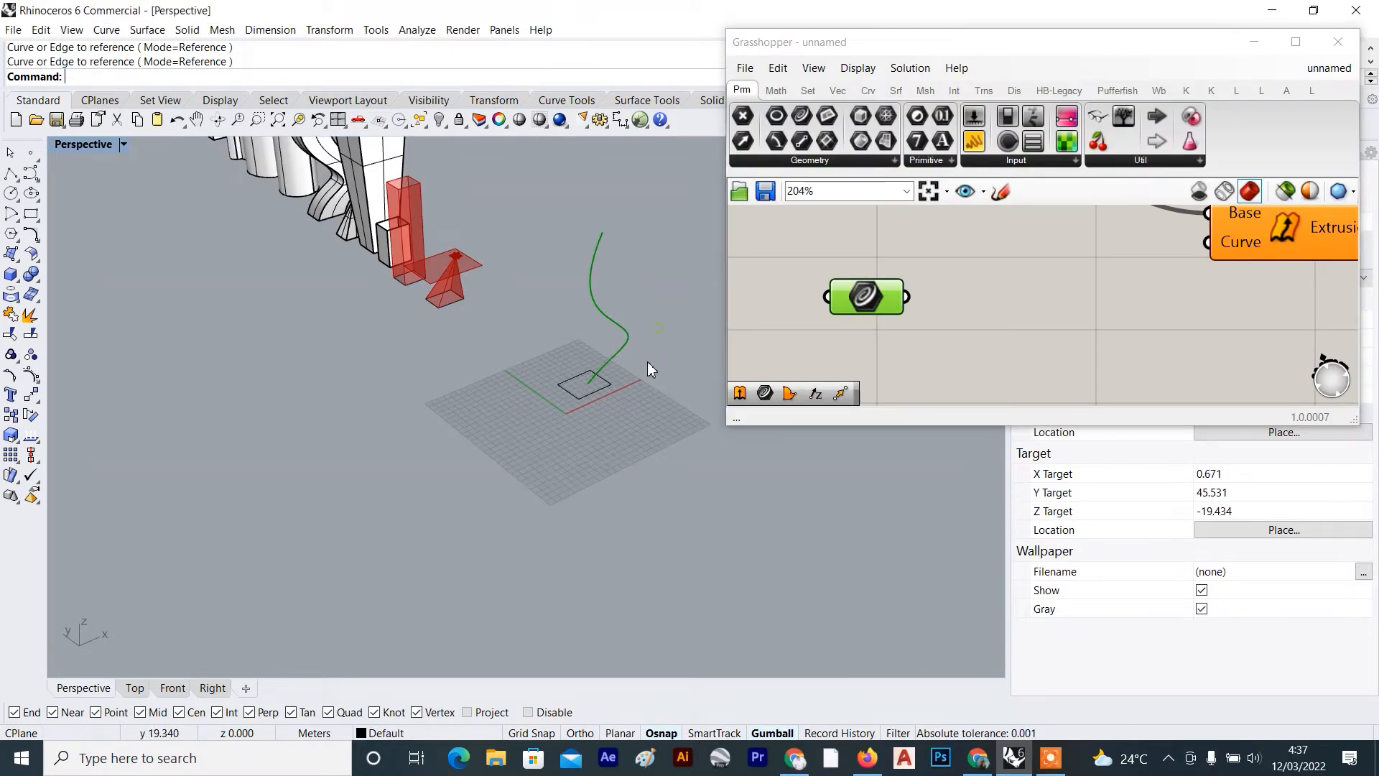
Connect the rail's Curve parameter to Extrude Along's Curve input and move the parameter closer to the component
{"action": "scroll", "coordinate": [792, 331], "scroll_direction": "down", "scroll_amount": 3}
{"action": "left_click", "coordinate": [1065, 282]}
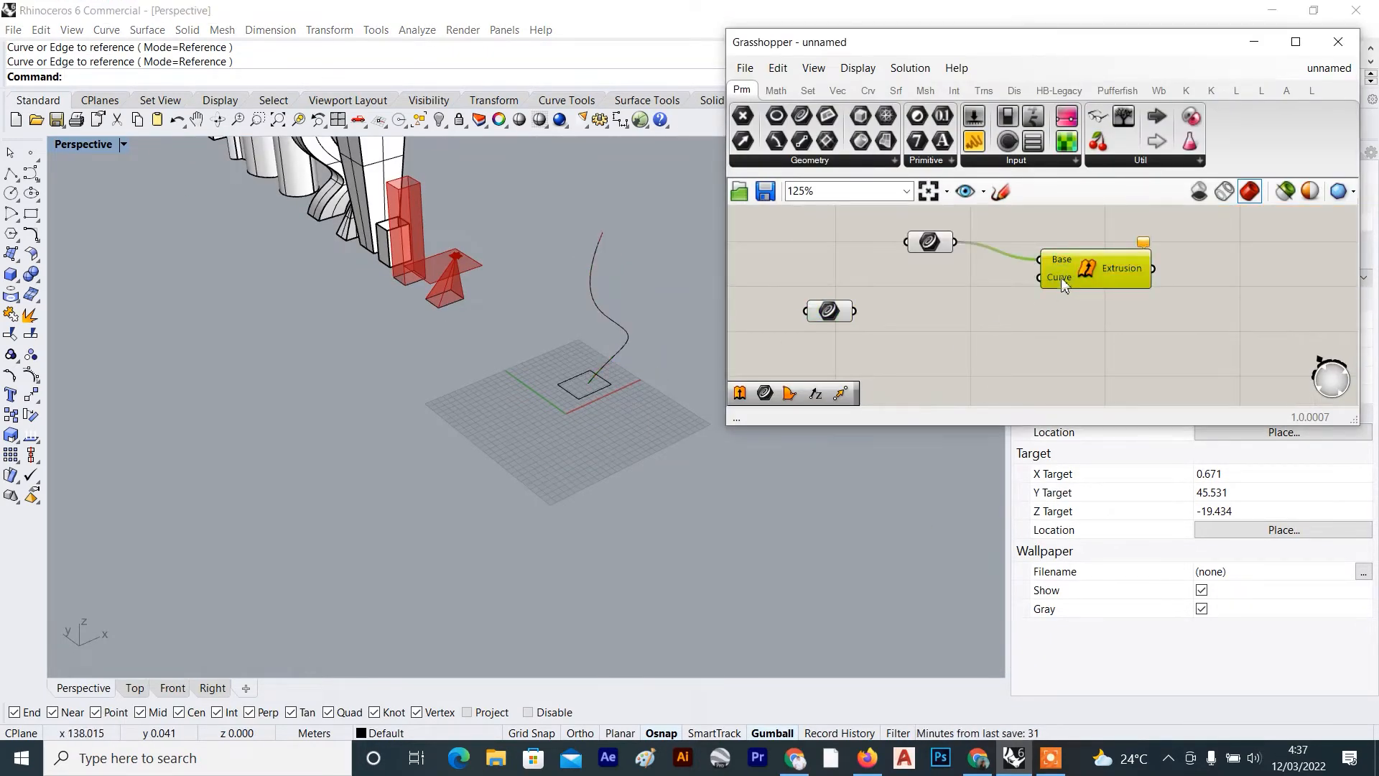
{"action": "scroll", "coordinate": [1060, 273], "scroll_direction": "up", "scroll_amount": 2}
{"action": "left_click_drag", "start_coordinate": [776, 328], "coordinate": [1031, 279]}
{"action": "left_click_drag", "start_coordinate": [763, 319], "coordinate": [920, 280]}
Inspect the Extrude Along preview from several angles with the component selected
{"action": "right_click_drag", "start_coordinate": [643, 320], "coordinate": [518, 318]}
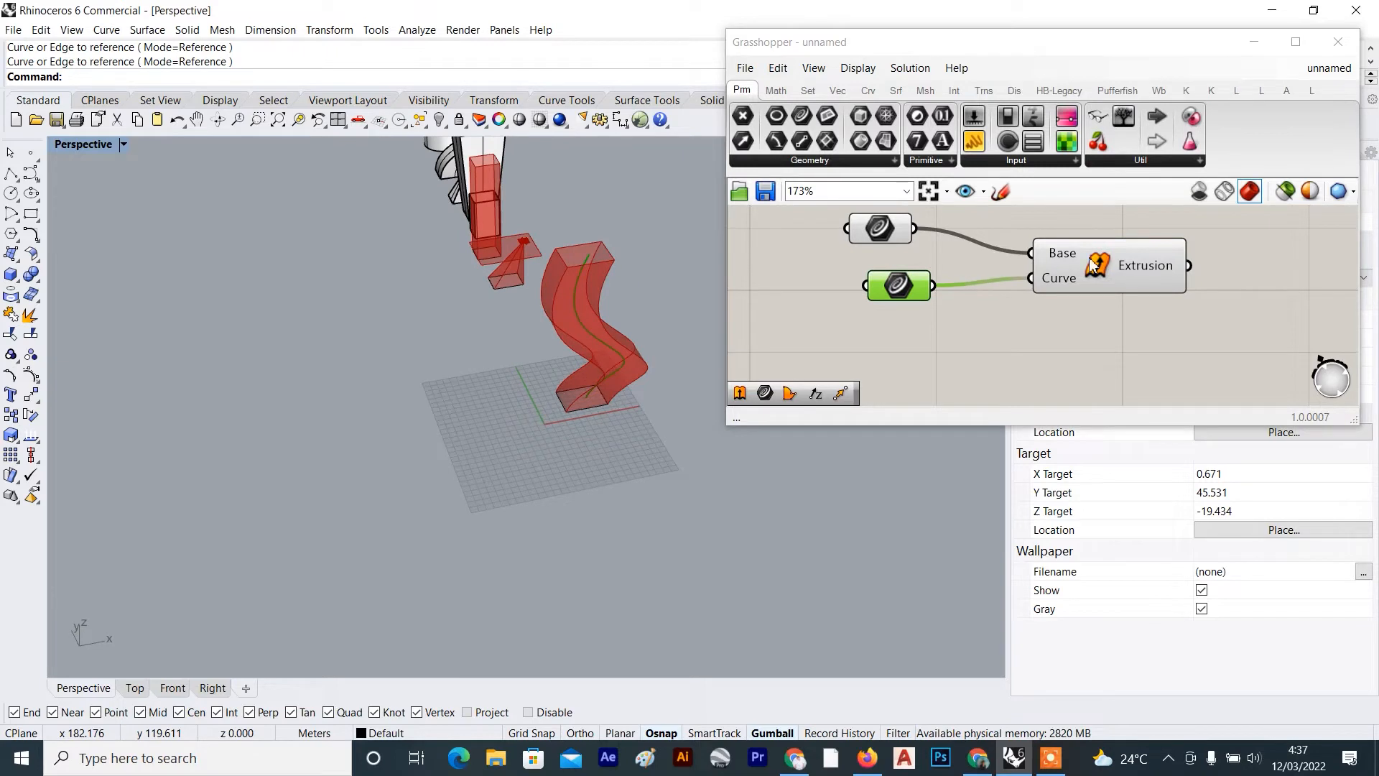
{"action": "left_click", "coordinate": [1063, 267]}
{"action": "right_click_drag", "start_coordinate": [632, 345], "coordinate": [659, 382]}
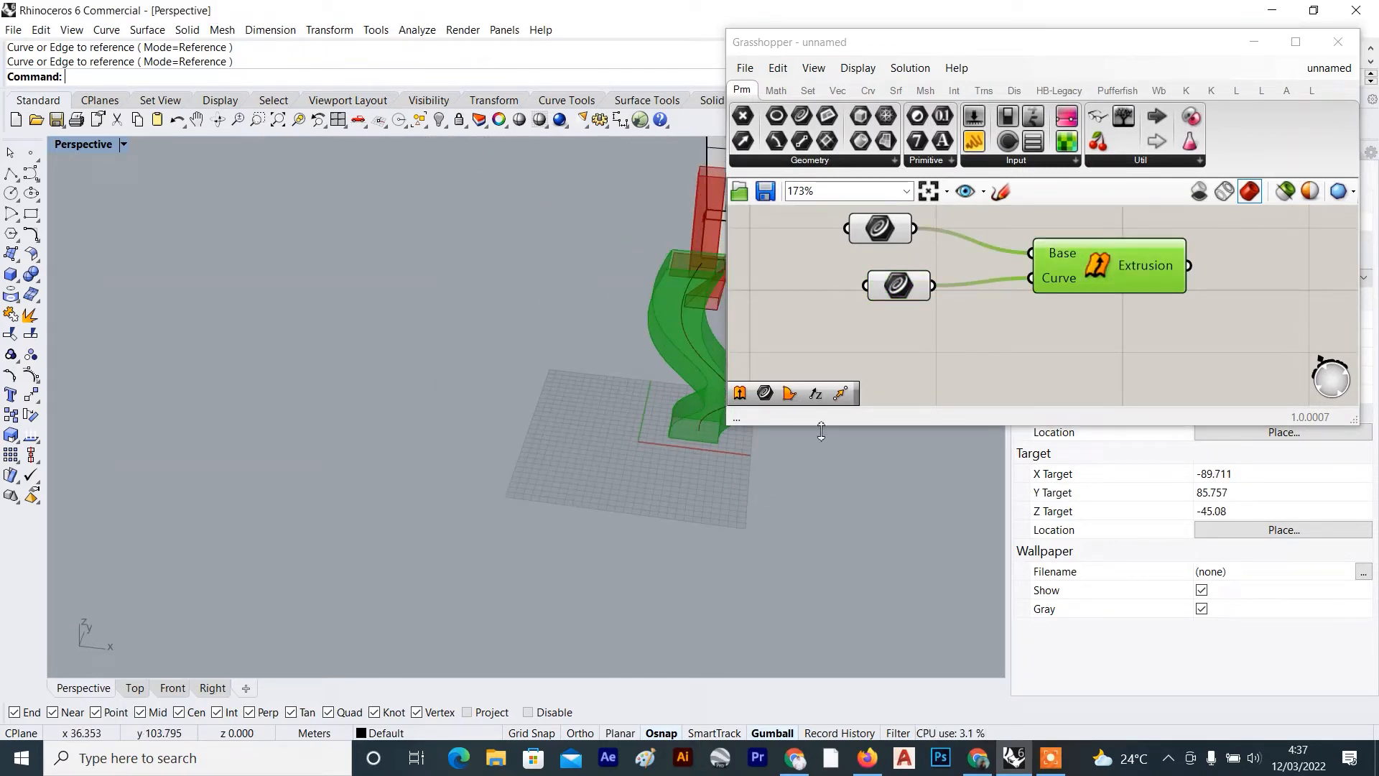
{"action": "scroll", "coordinate": [531, 414], "scroll_direction": "down", "scroll_amount": 6}
{"action": "right_click_drag", "start_coordinate": [527, 412], "coordinate": [395, 412]}
Line up the base Curve parameter above the rail's Curve parameter on the canvas
{"action": "left_click", "coordinate": [976, 331]}
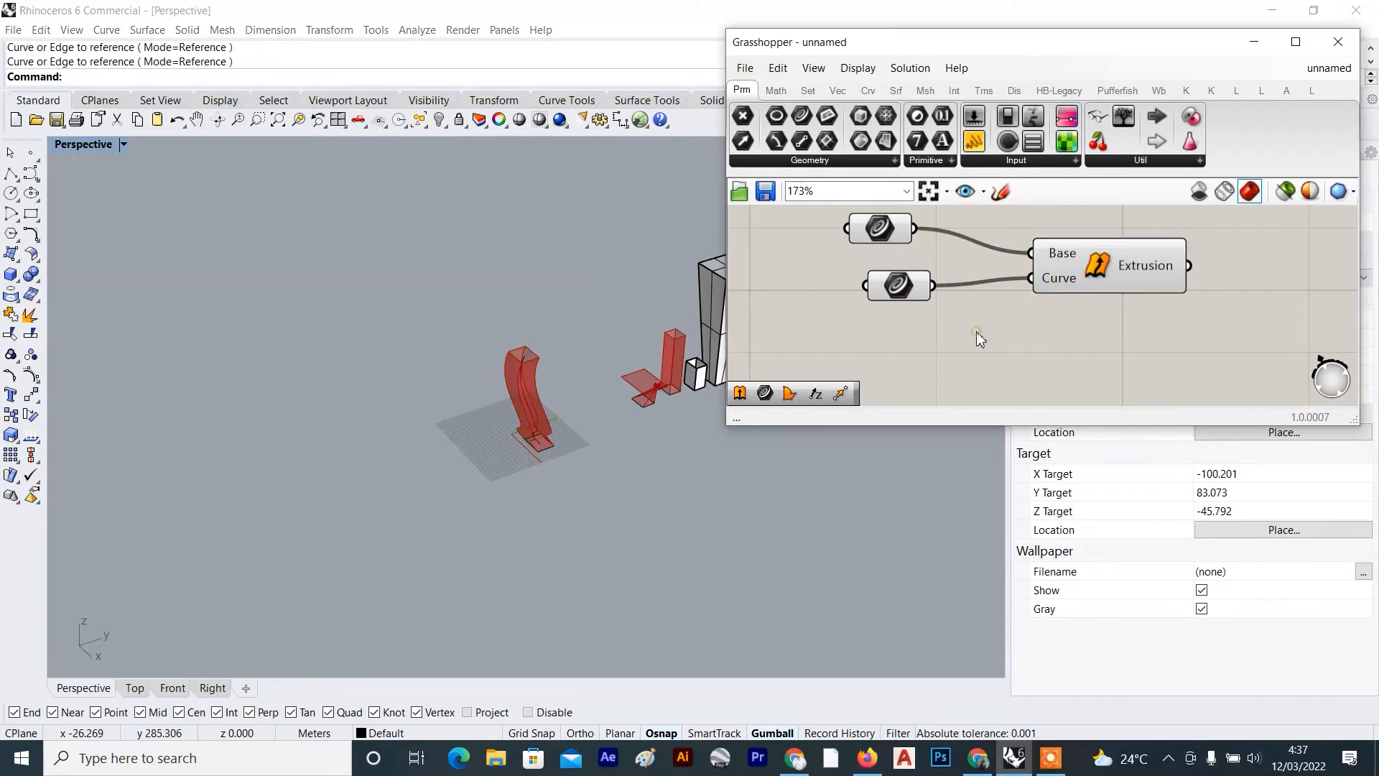
{"action": "left_click_drag", "start_coordinate": [894, 240], "coordinate": [908, 243]}
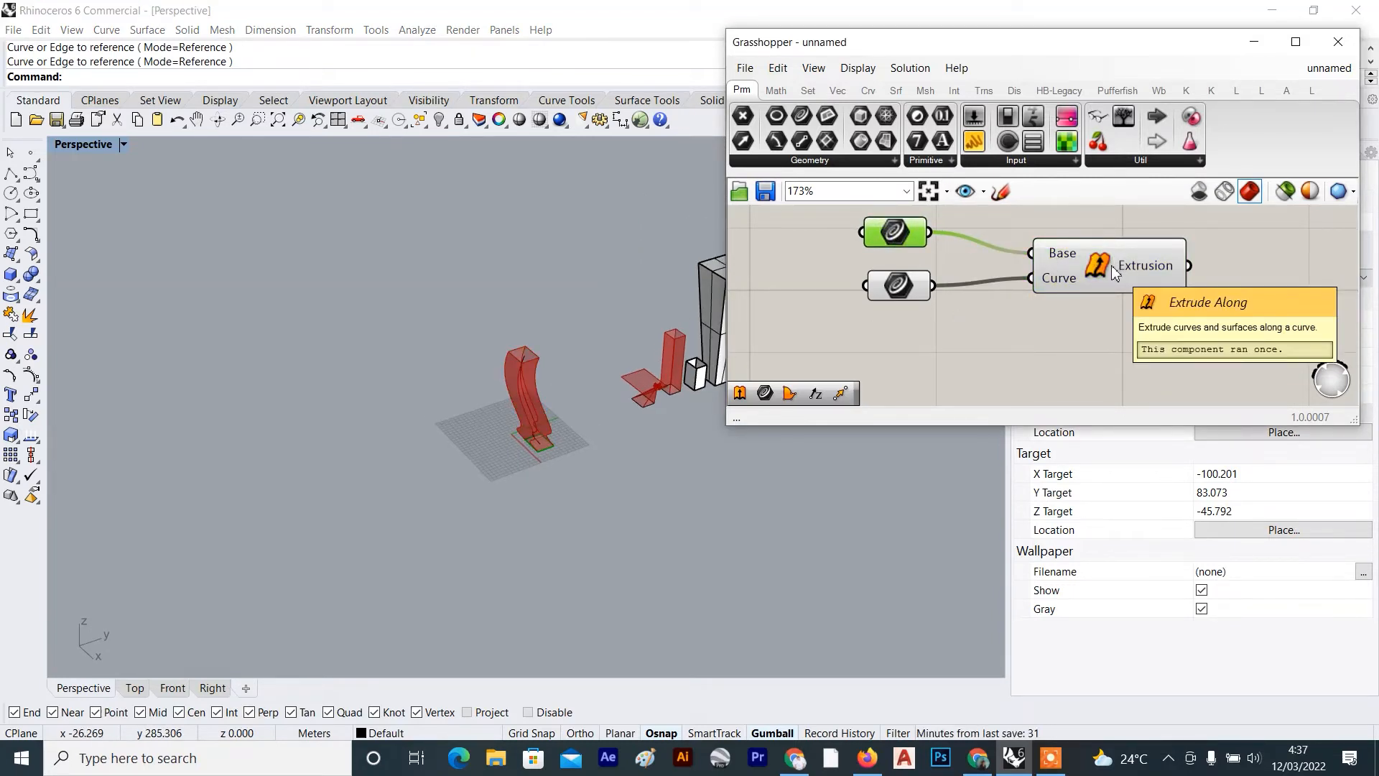
{"action": "right_click_drag", "start_coordinate": [352, 343], "coordinate": [530, 303]}
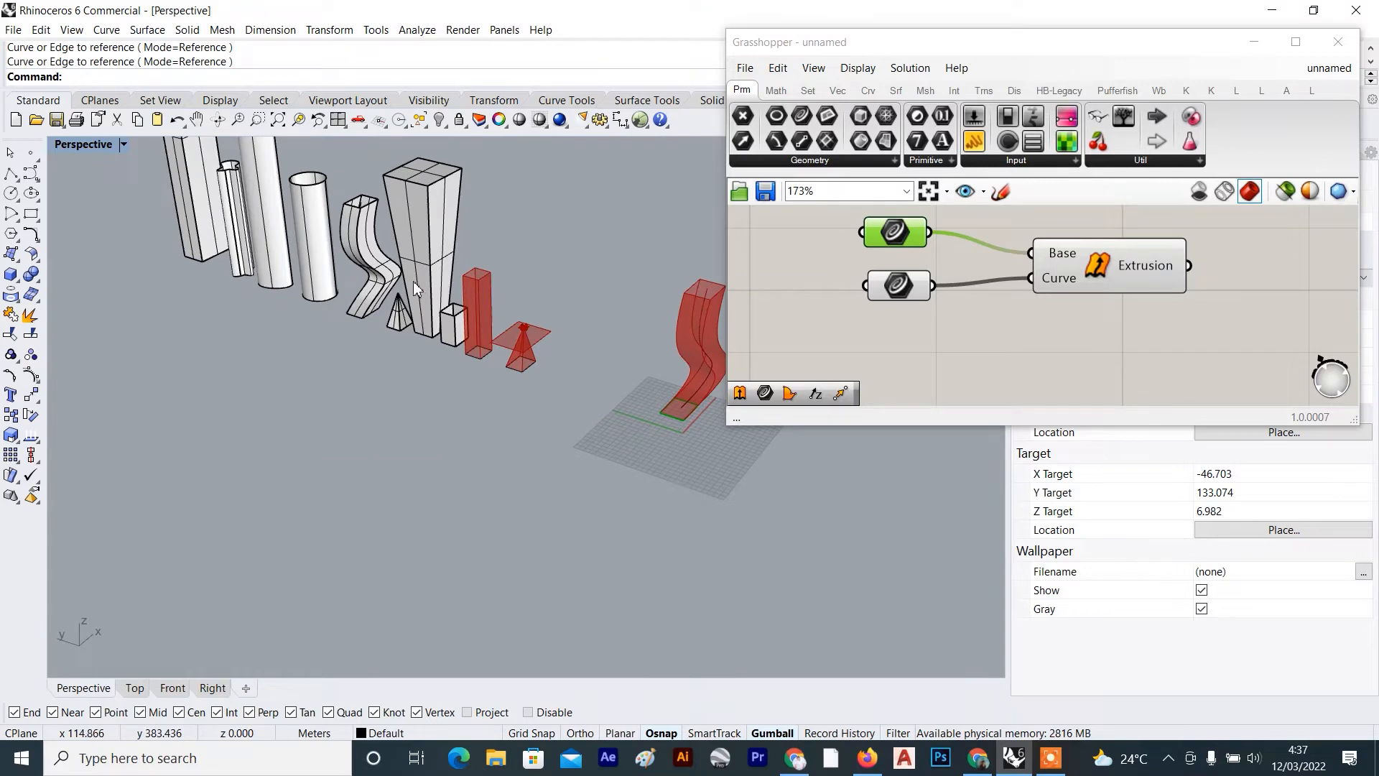
Move the Extrude Along example's base and rail curves off the grid, beside the other extrusion examples
{"action": "right_click_drag", "start_coordinate": [414, 286], "coordinate": [252, 298]}
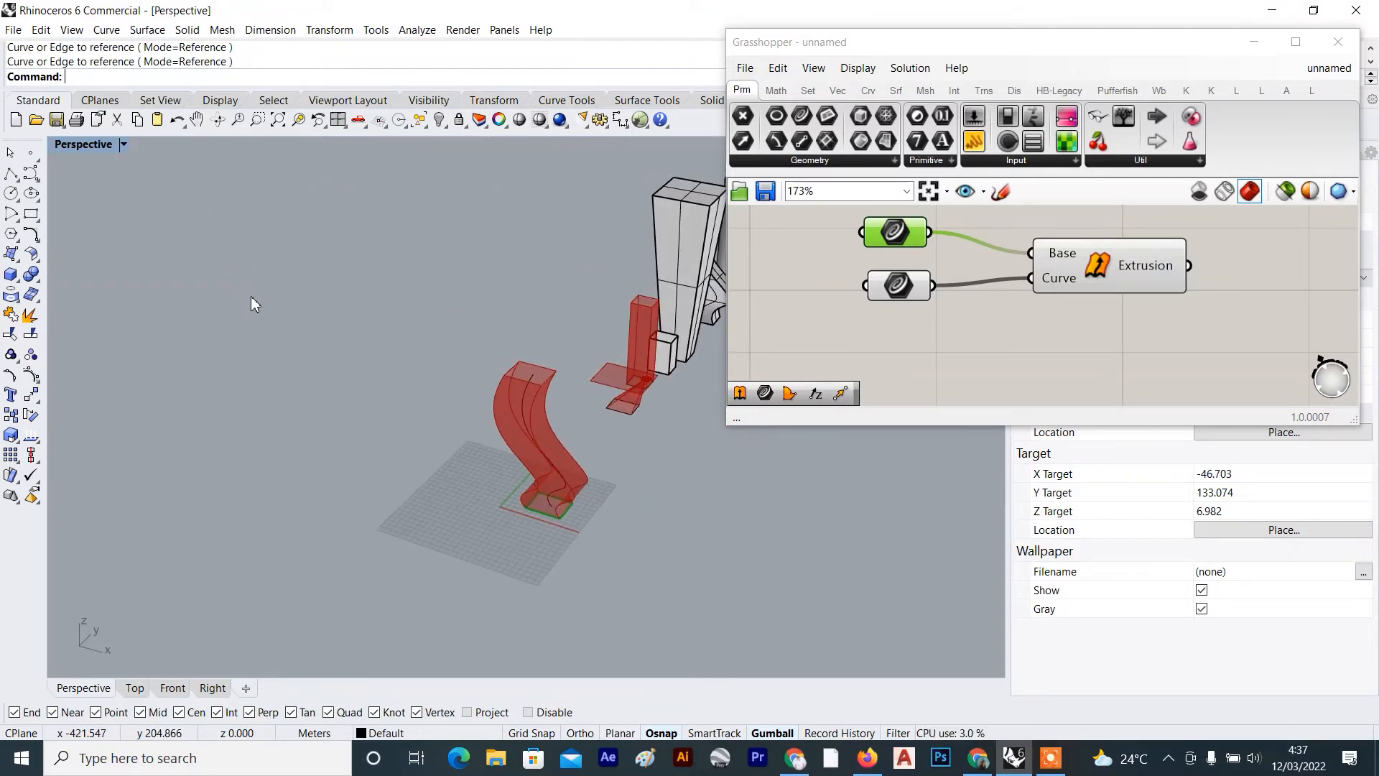
{"action": "scroll", "coordinate": [502, 436], "scroll_direction": "down", "scroll_amount": 4}
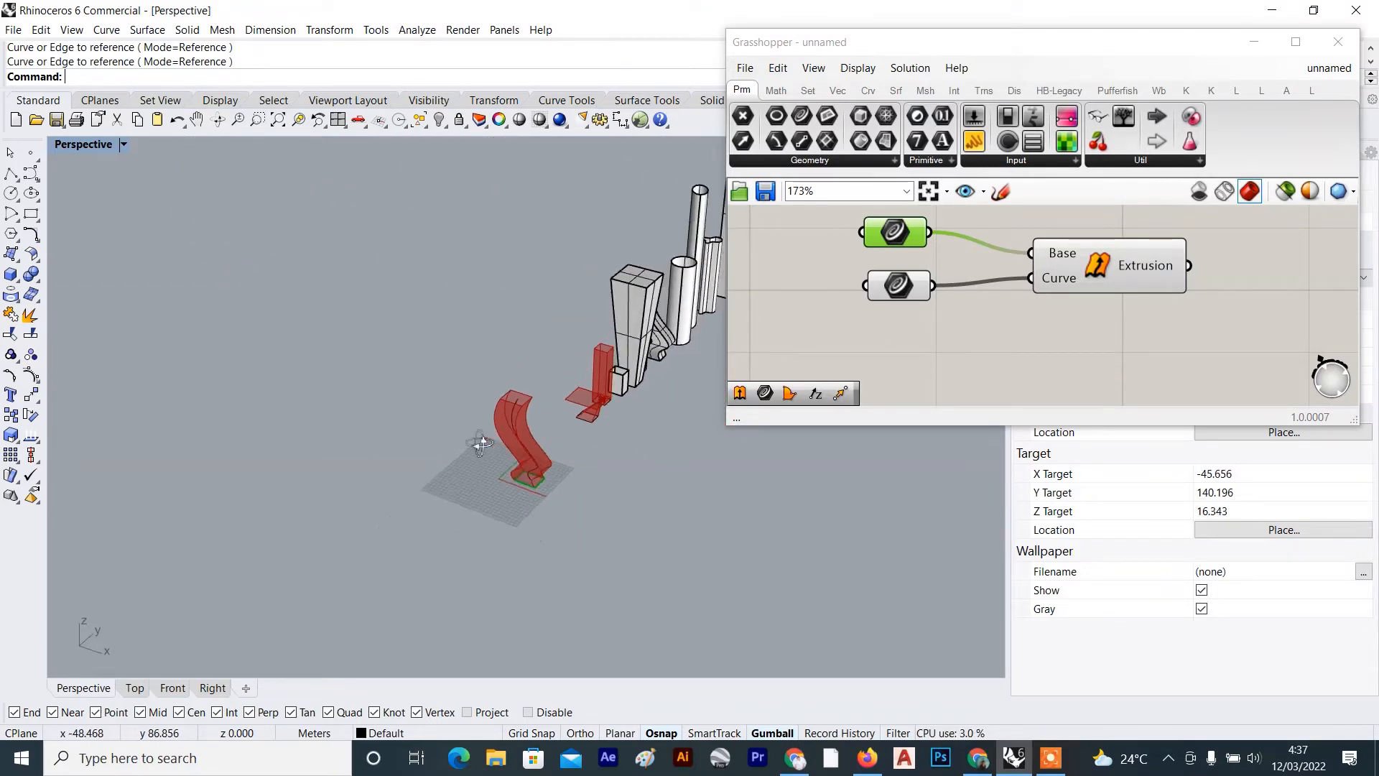
{"action": "right_click_drag", "start_coordinate": [477, 446], "coordinate": [413, 443]}
{"action": "scroll", "coordinate": [502, 437], "scroll_direction": "up", "scroll_amount": 6}
{"action": "left_click_drag", "start_coordinate": [550, 410], "coordinate": [358, 633]}
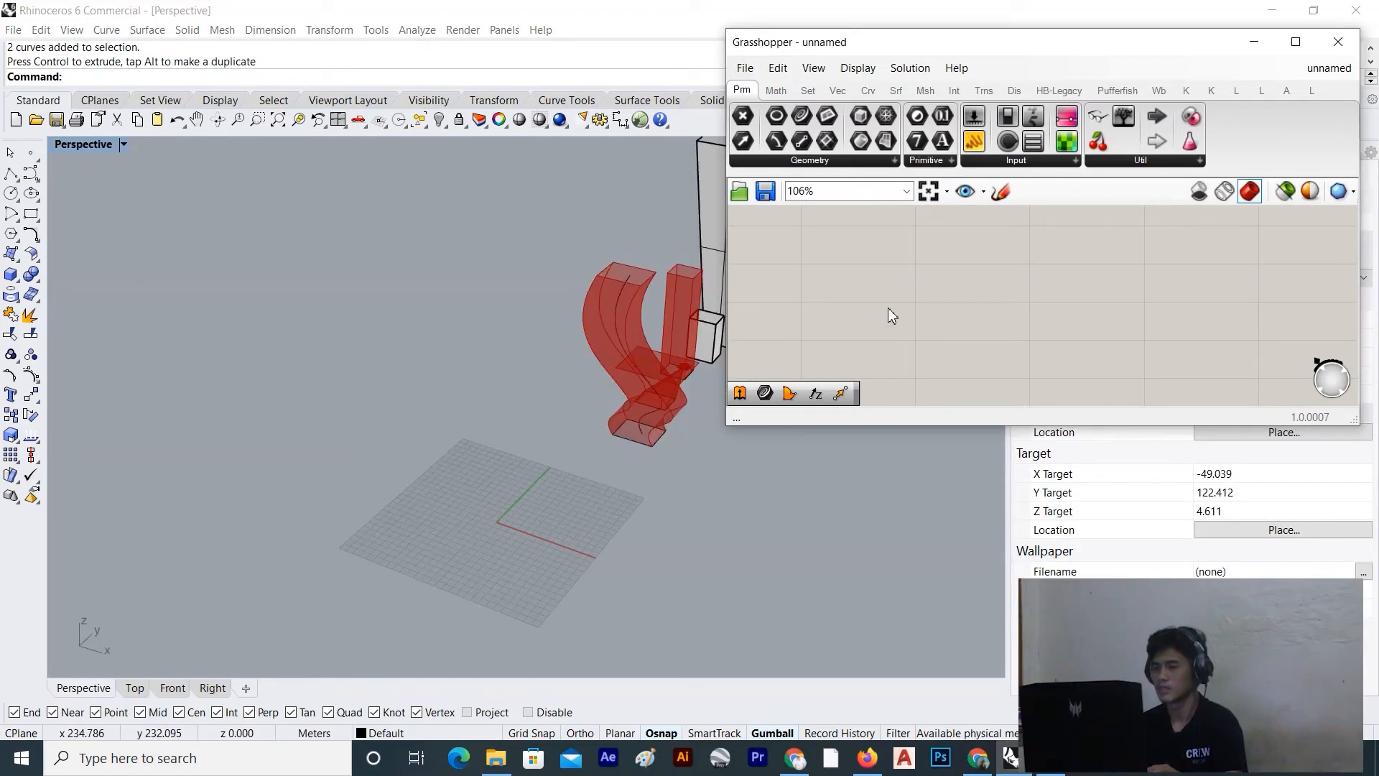
Add an Extrude Linear component on an empty area of the canvas and shift it to make room for its inputs
{"action": "double_click", "coordinate": [891, 316]}
{"action": "type", "text": "extr"}
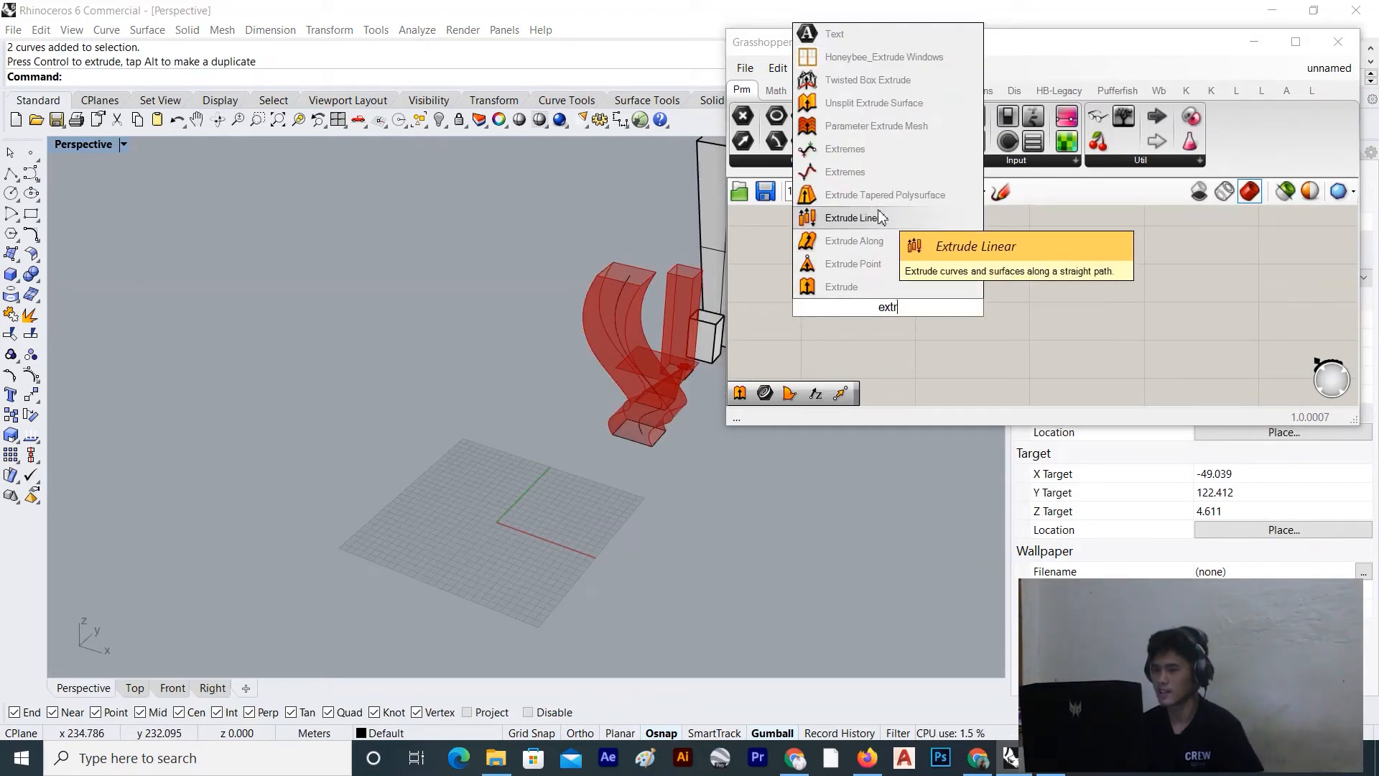
{"action": "left_click", "coordinate": [878, 210]}
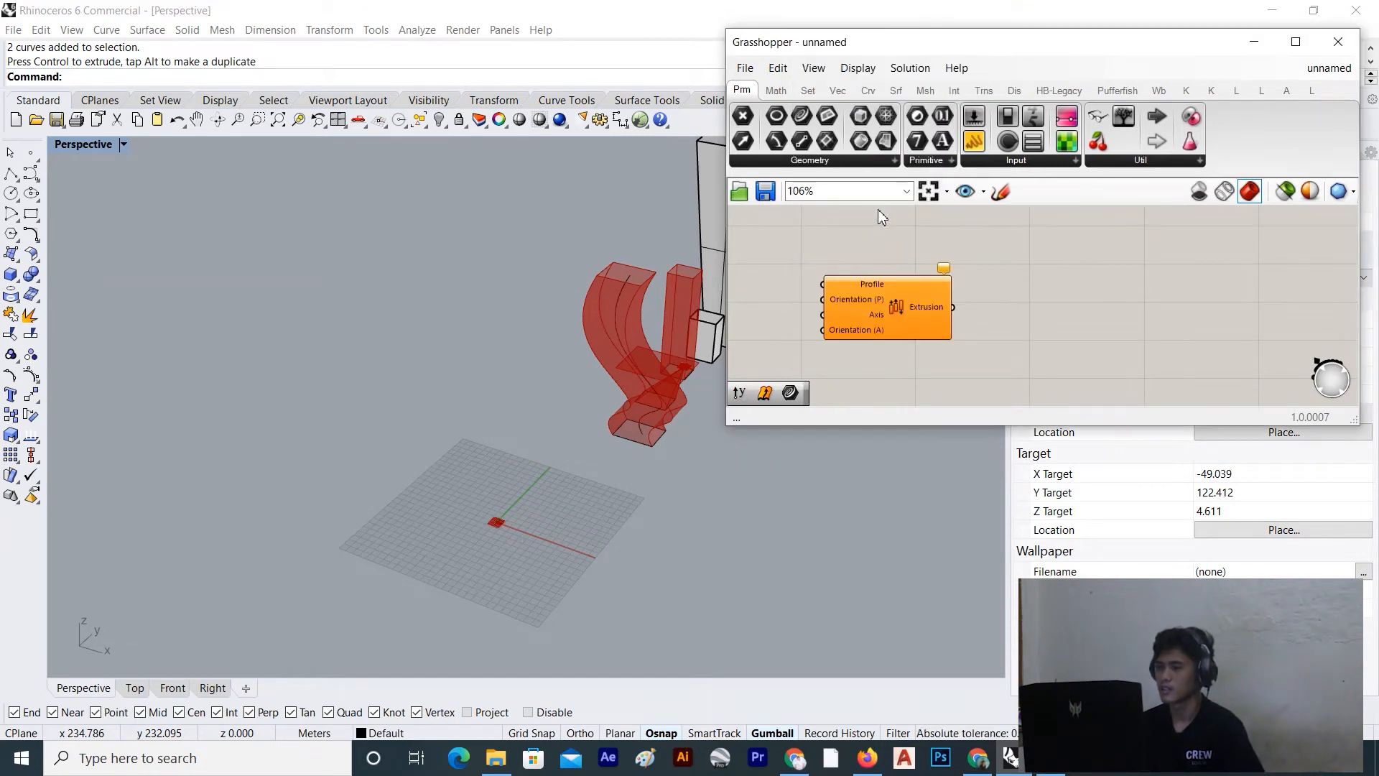
{"action": "scroll", "coordinate": [947, 318], "scroll_direction": "up", "scroll_amount": 4}
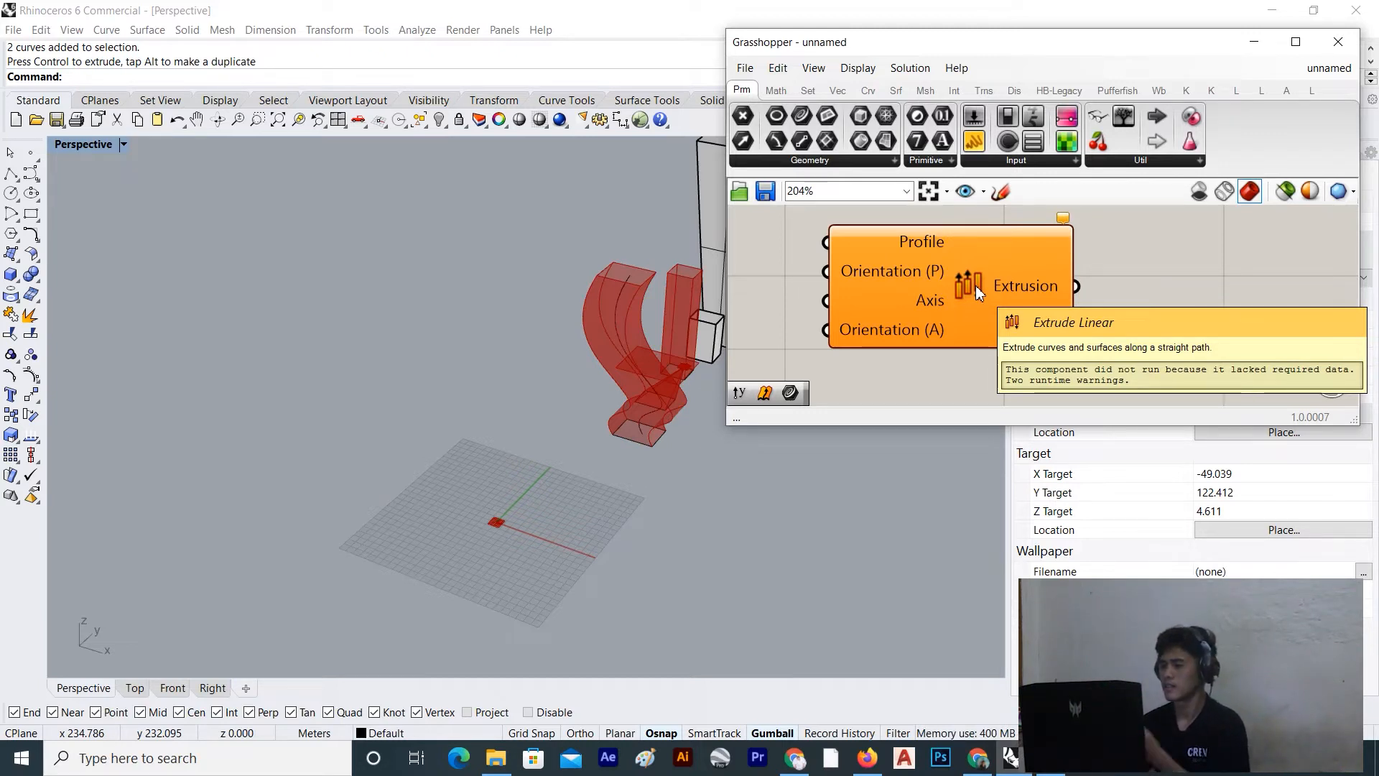
{"action": "scroll", "coordinate": [526, 371], "scroll_direction": "down", "scroll_amount": 2}
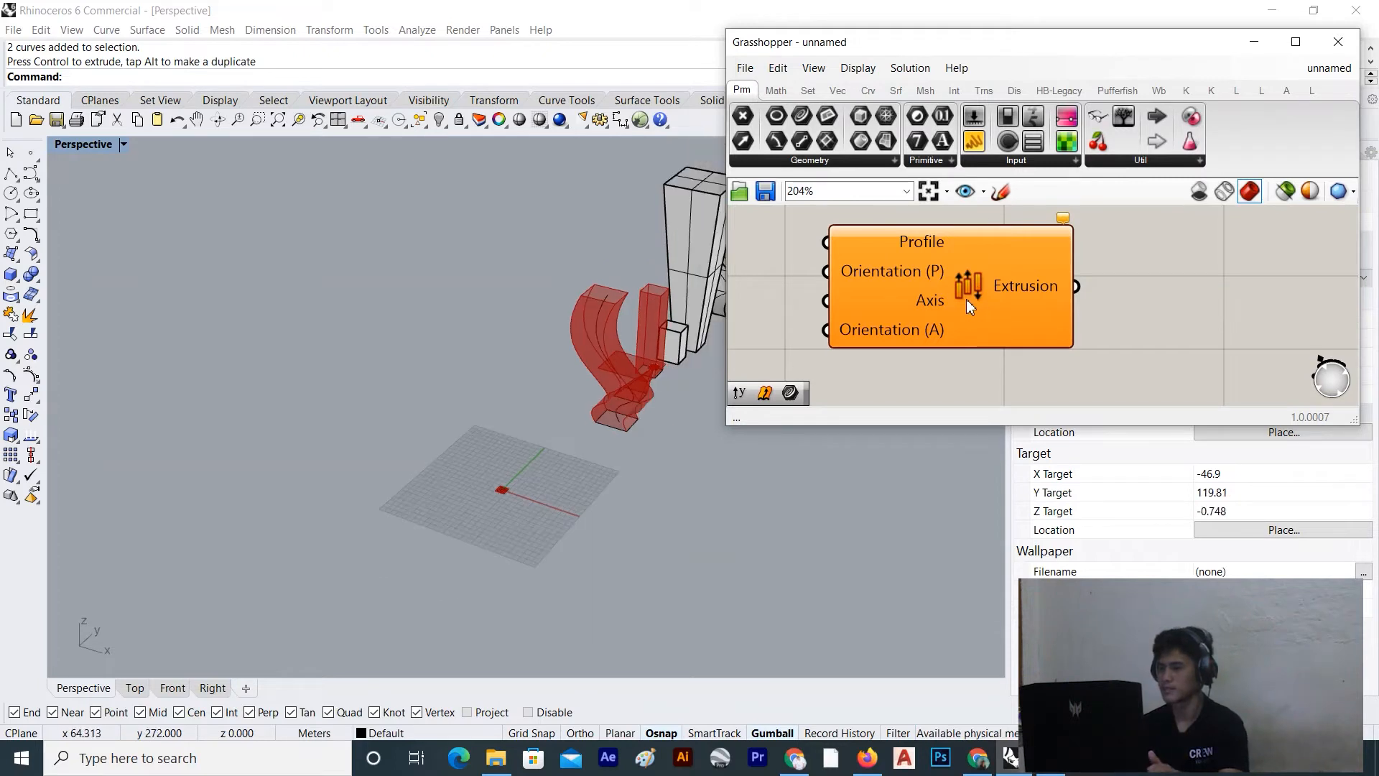
{"action": "scroll", "coordinate": [962, 300], "scroll_direction": "down", "scroll_amount": 3}
{"action": "left_click_drag", "start_coordinate": [961, 304], "coordinate": [1020, 321]}
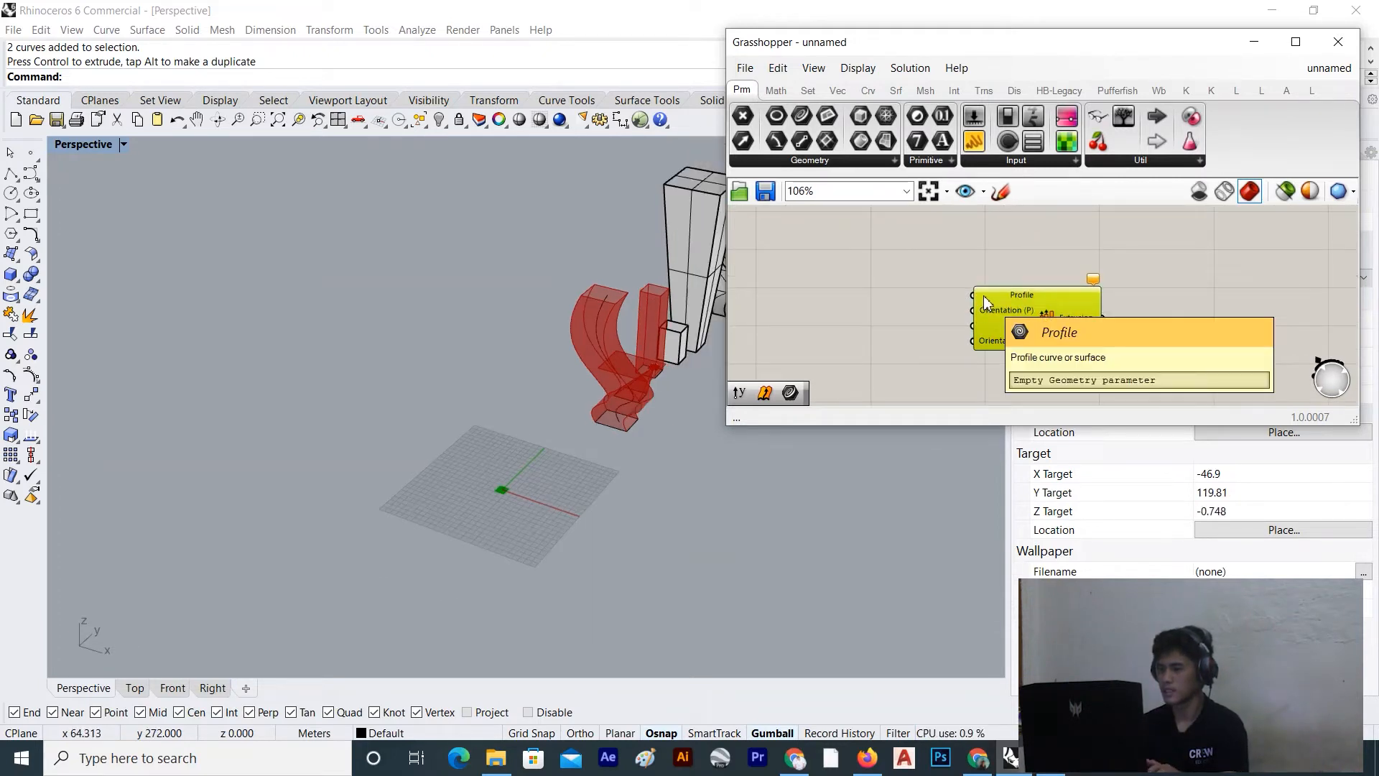
{"action": "scroll", "coordinate": [984, 297], "scroll_direction": "up", "scroll_amount": 2}
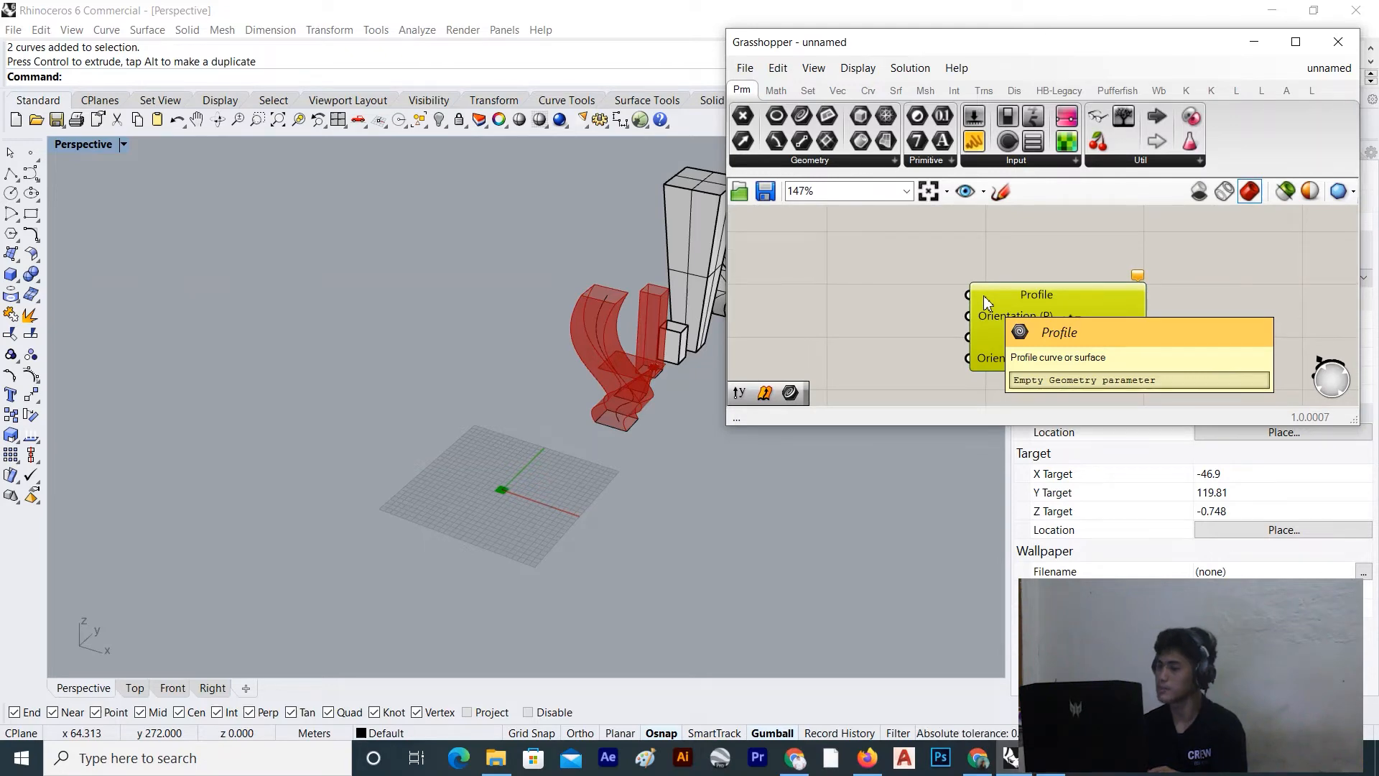
Draw a corner-to-corner rectangle on the grid near the origin, on the positive side of both axes
{"action": "right_click_drag", "start_coordinate": [507, 398], "coordinate": [596, 501]}
{"action": "scroll", "coordinate": [597, 506], "scroll_direction": "up", "scroll_amount": 4}
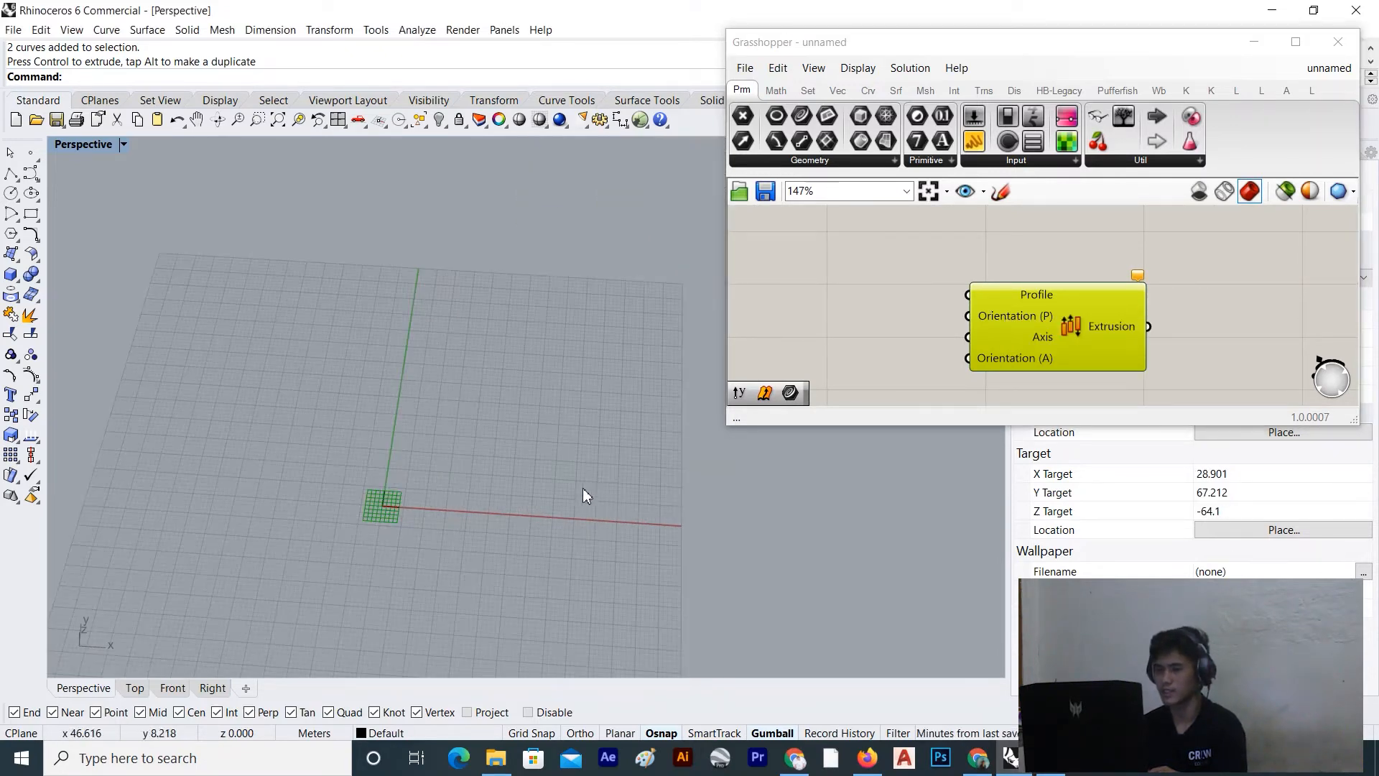
{"action": "left_click", "coordinate": [38, 214]}
{"action": "scroll", "coordinate": [197, 311], "scroll_direction": "down", "scroll_amount": 4}
{"action": "right_click_drag", "start_coordinate": [197, 311], "coordinate": [283, 338]}
{"action": "scroll", "coordinate": [333, 459], "scroll_direction": "up", "scroll_amount": 5}
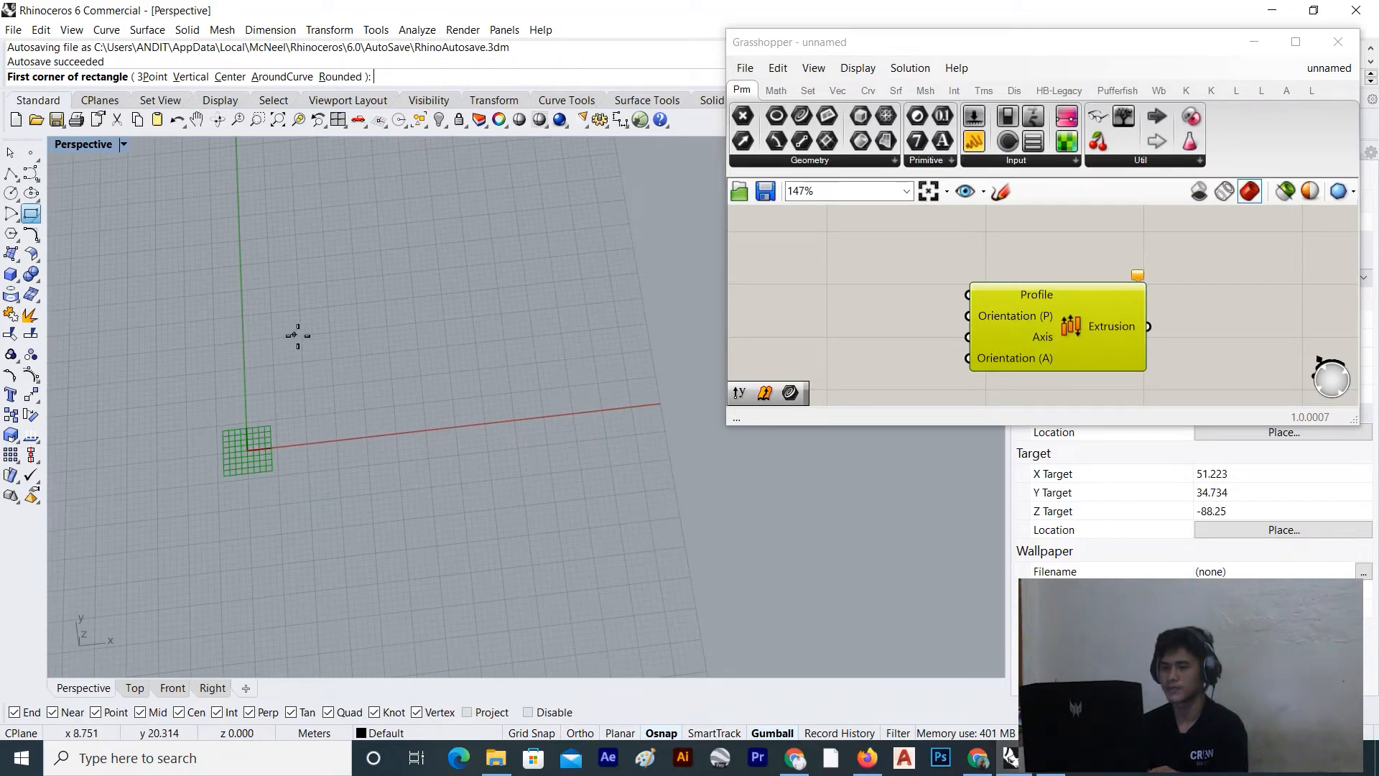
{"action": "left_click", "coordinate": [313, 308]}
{"action": "left_click", "coordinate": [474, 389]}
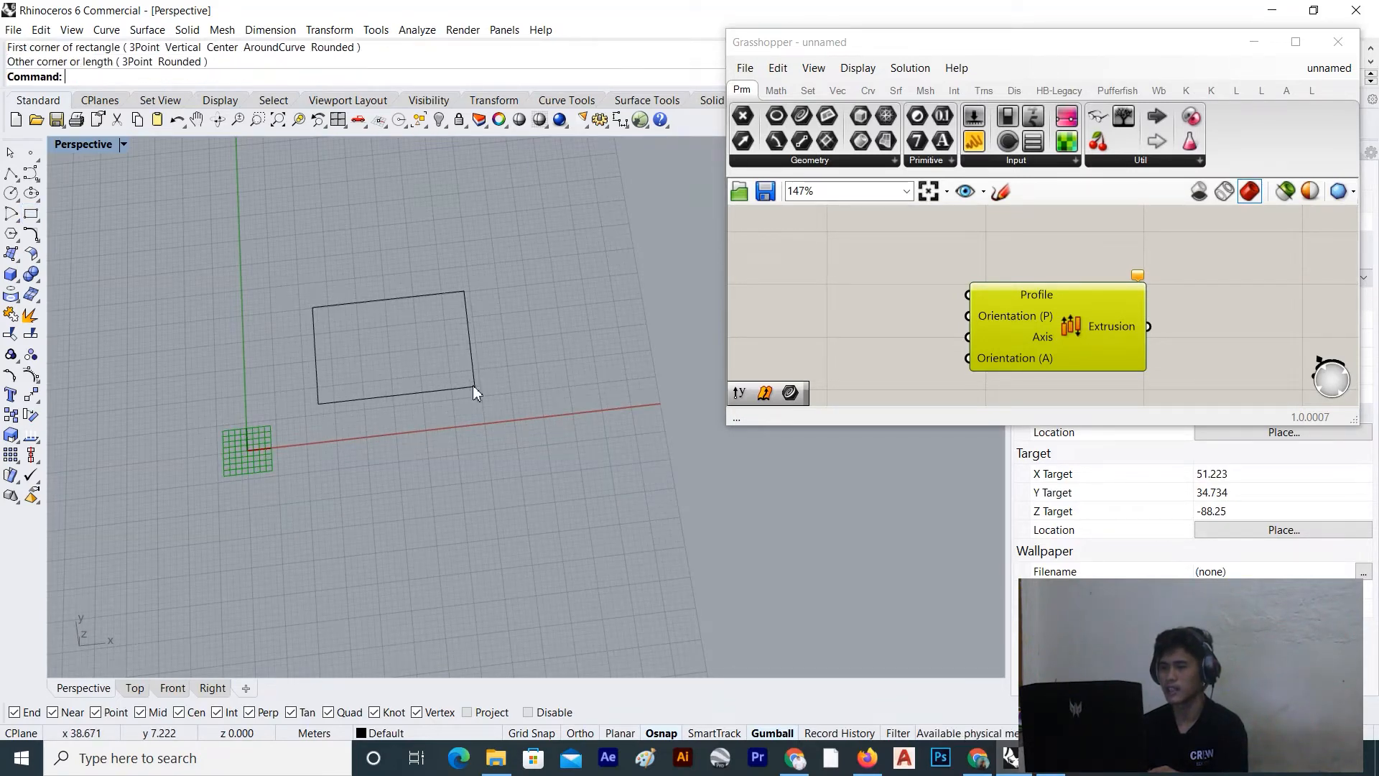
Add a Curve parameter and reference the new rectangle in it as its single curve
{"action": "scroll", "coordinate": [895, 301], "scroll_direction": "down", "scroll_amount": 1}
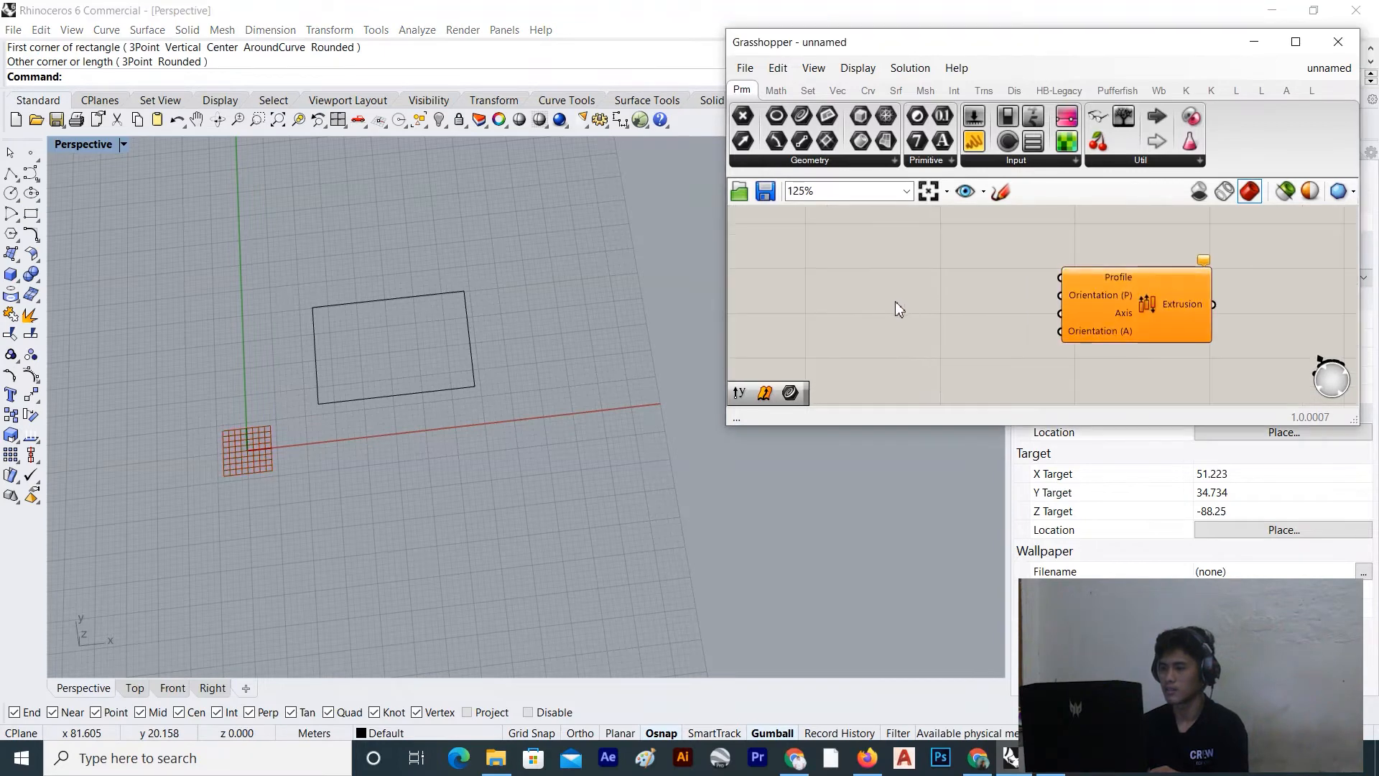
{"action": "double_click", "coordinate": [895, 300]}
{"action": "type", "text": "curve"}
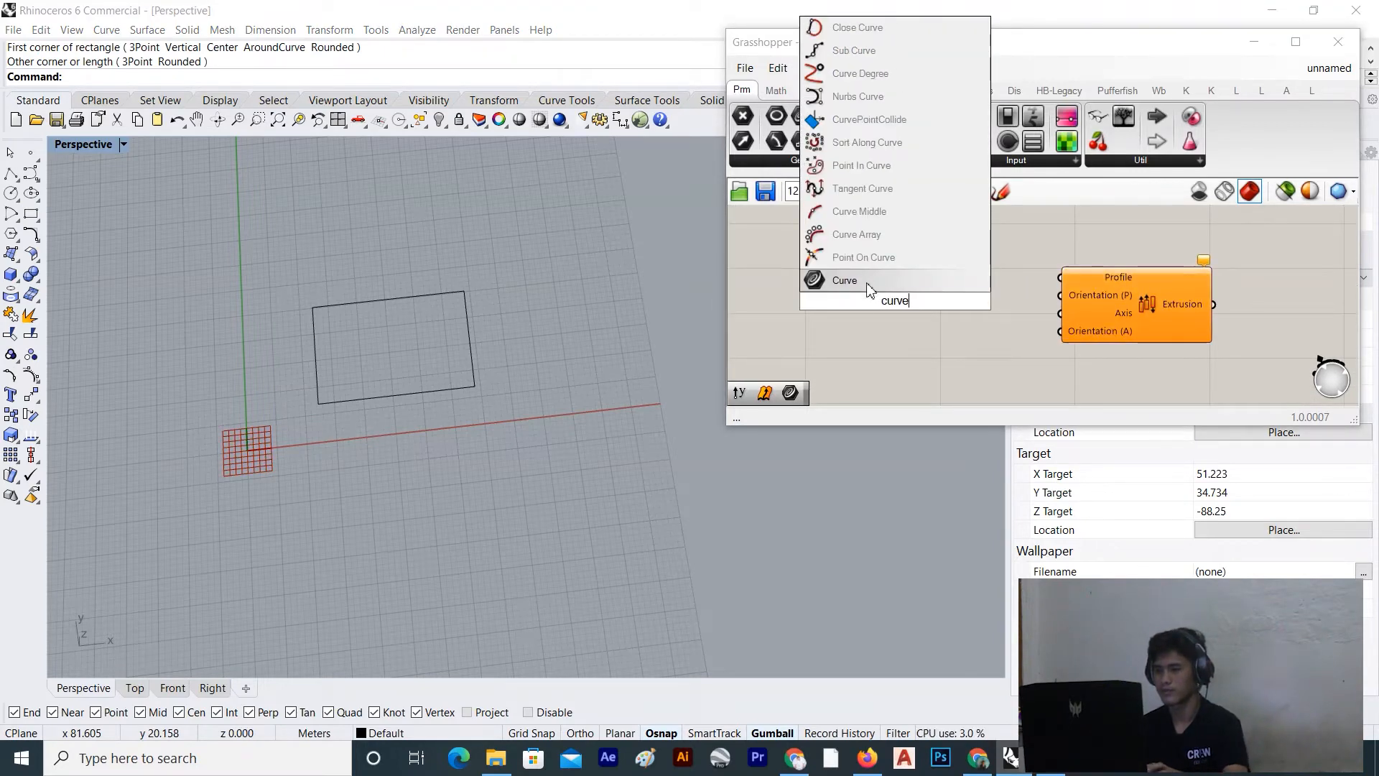
{"action": "key", "text": "Return"}
{"action": "right_click", "coordinate": [885, 291]}
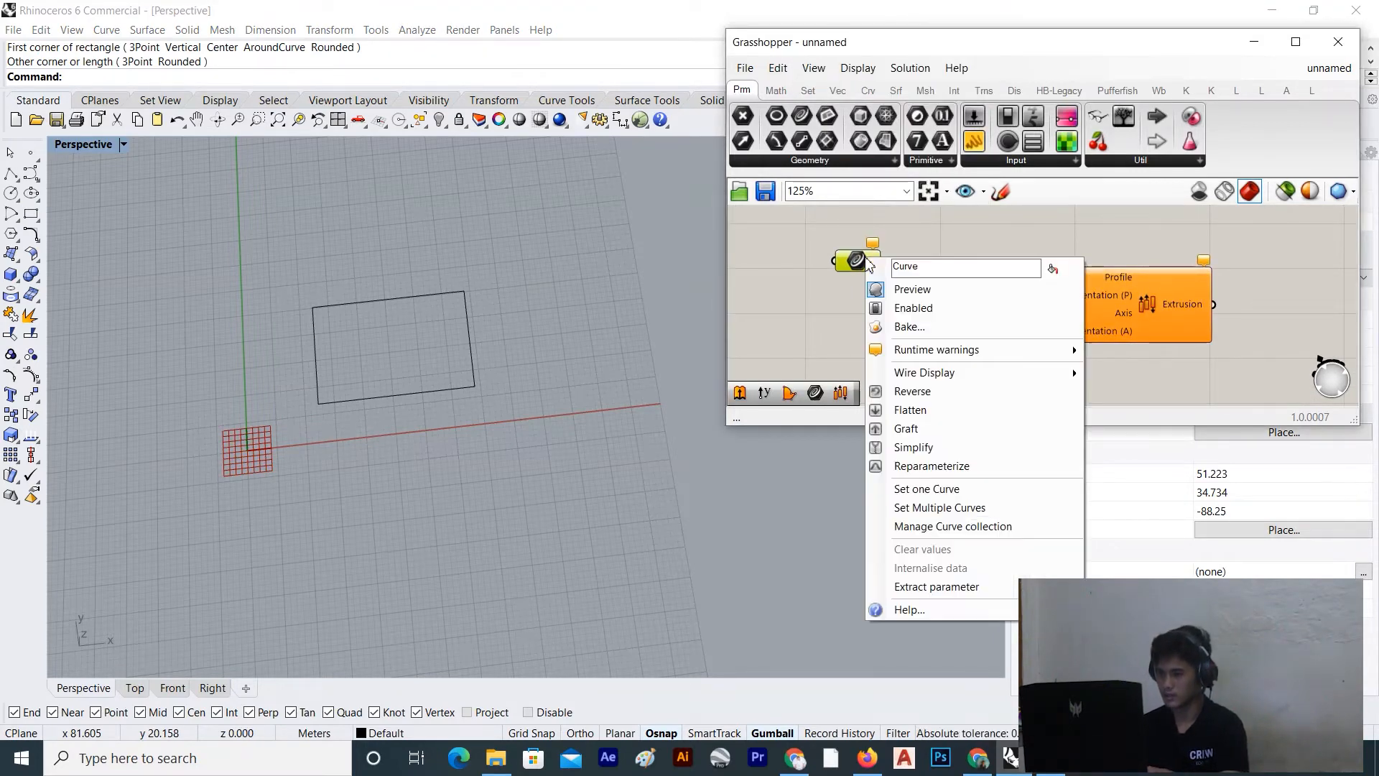
{"action": "left_click", "coordinate": [923, 486]}
{"action": "left_click_drag", "start_coordinate": [375, 342], "coordinate": [376, 343]}
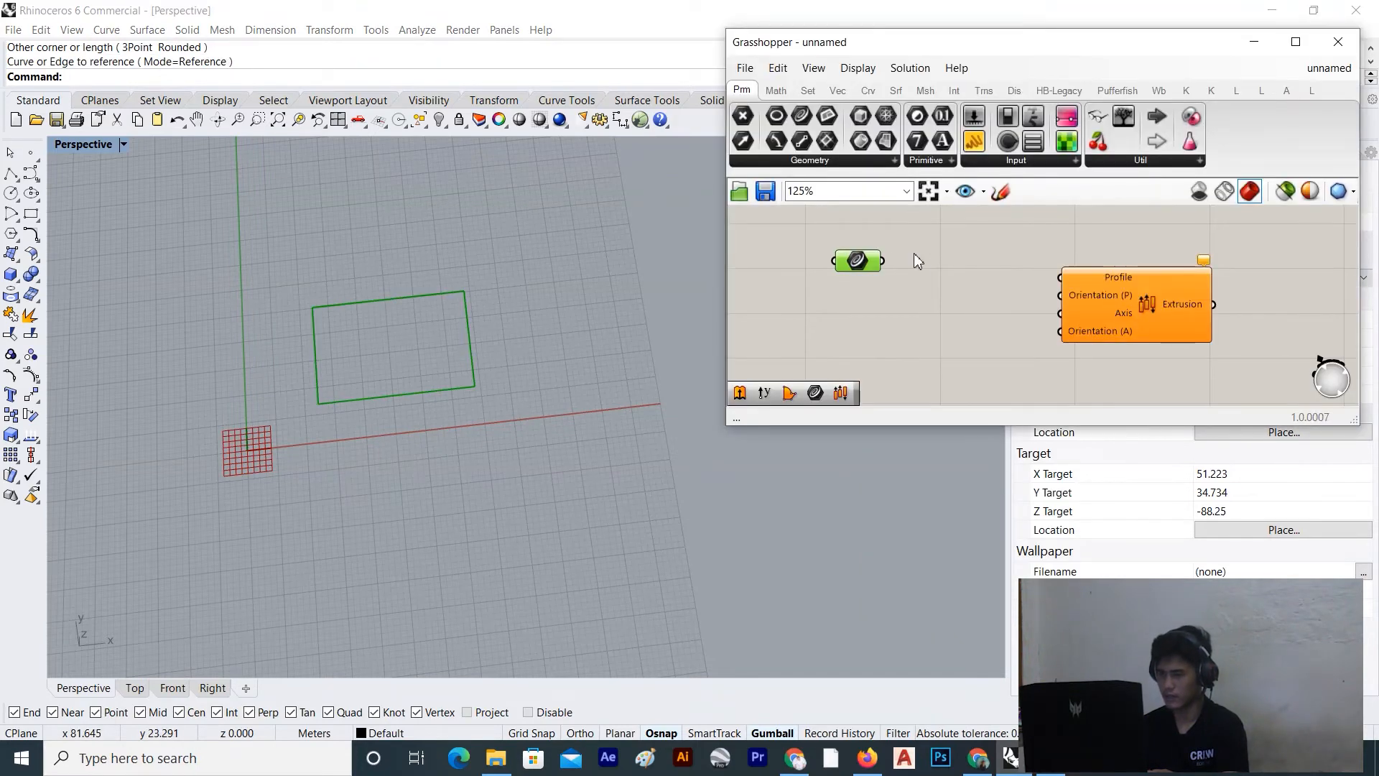
Connect the rectangle's Curve parameter to Extrude Linear's Profile input and move the parameter closer to the component
{"action": "left_click_drag", "start_coordinate": [882, 261], "coordinate": [1070, 277]}
{"action": "left_click_drag", "start_coordinate": [857, 261], "coordinate": [993, 278]}
{"action": "left_click", "coordinate": [1123, 290]}
{"action": "scroll", "coordinate": [1124, 293], "scroll_direction": "up", "scroll_amount": 3}
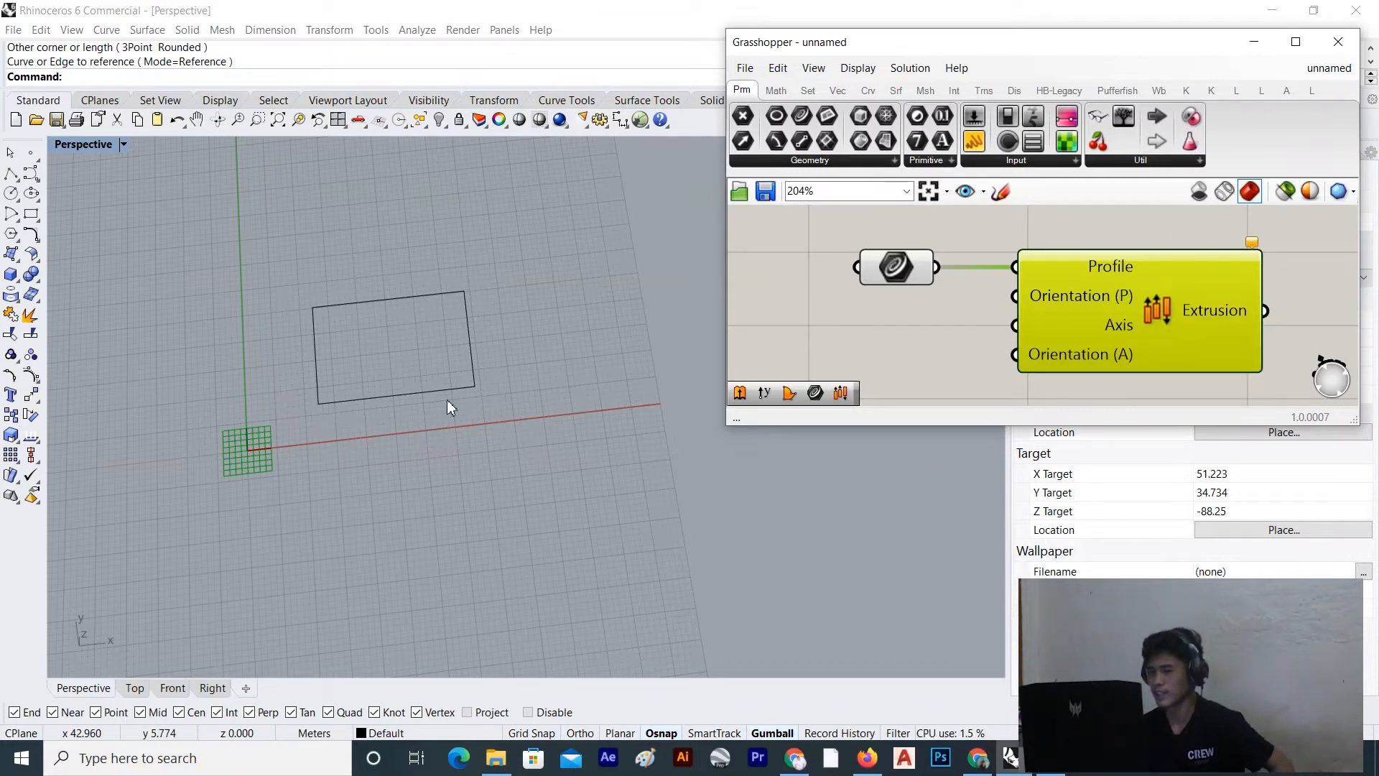
Move the rectangle's Curve parameter well away from Extrude Linear to leave space between them
{"action": "scroll", "coordinate": [1150, 302], "scroll_direction": "down", "scroll_amount": 3}
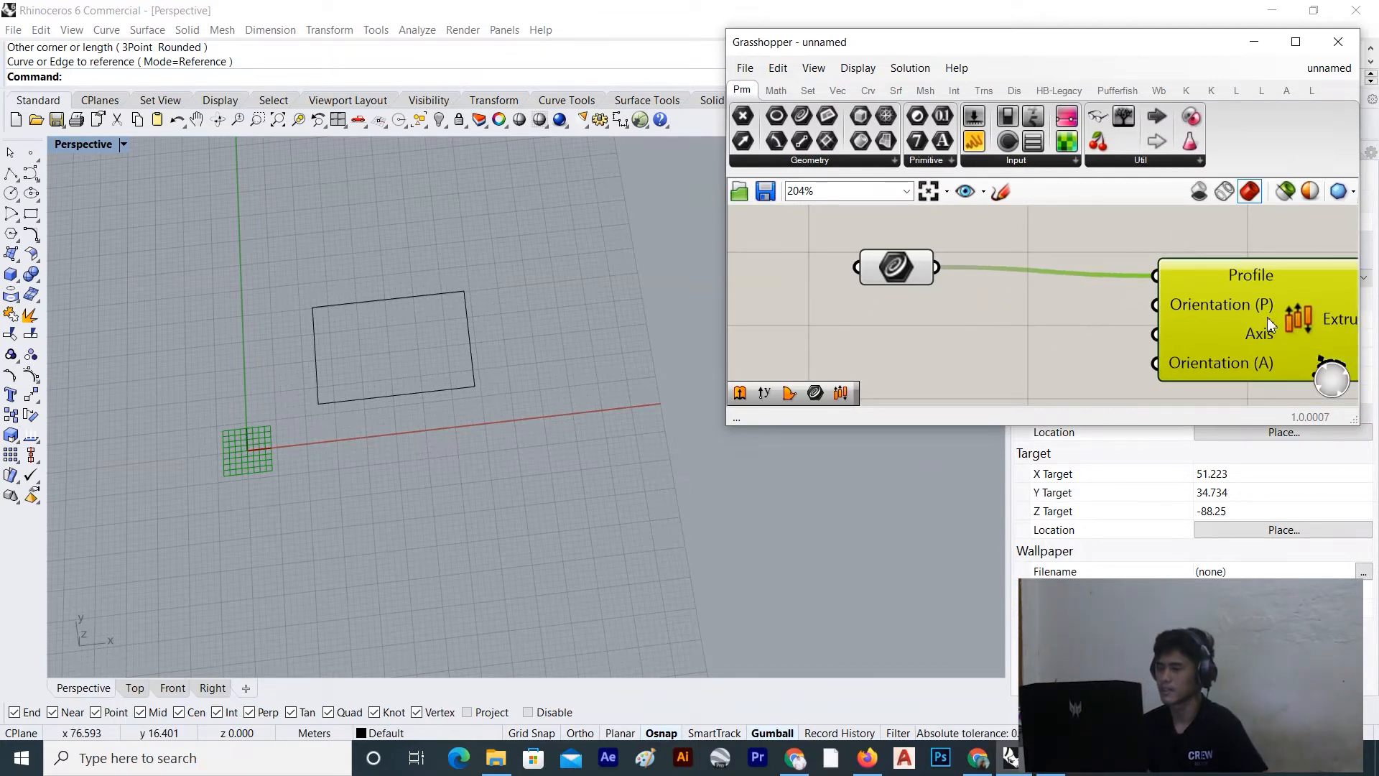
{"action": "right_click_drag", "start_coordinate": [1103, 290], "coordinate": [1049, 272]}
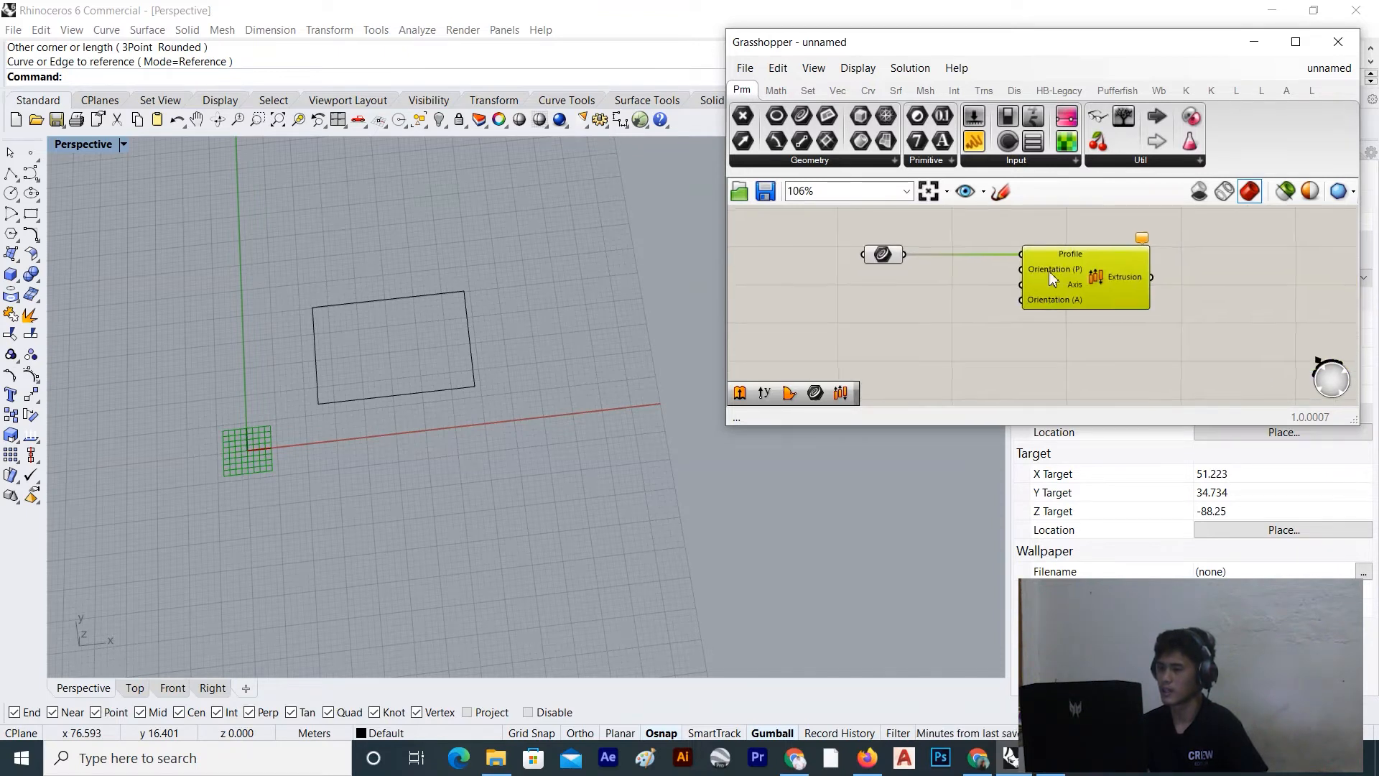
{"action": "left_click_drag", "start_coordinate": [906, 255], "coordinate": [767, 244]}
{"action": "left_click_drag", "start_coordinate": [866, 255], "coordinate": [745, 246]}
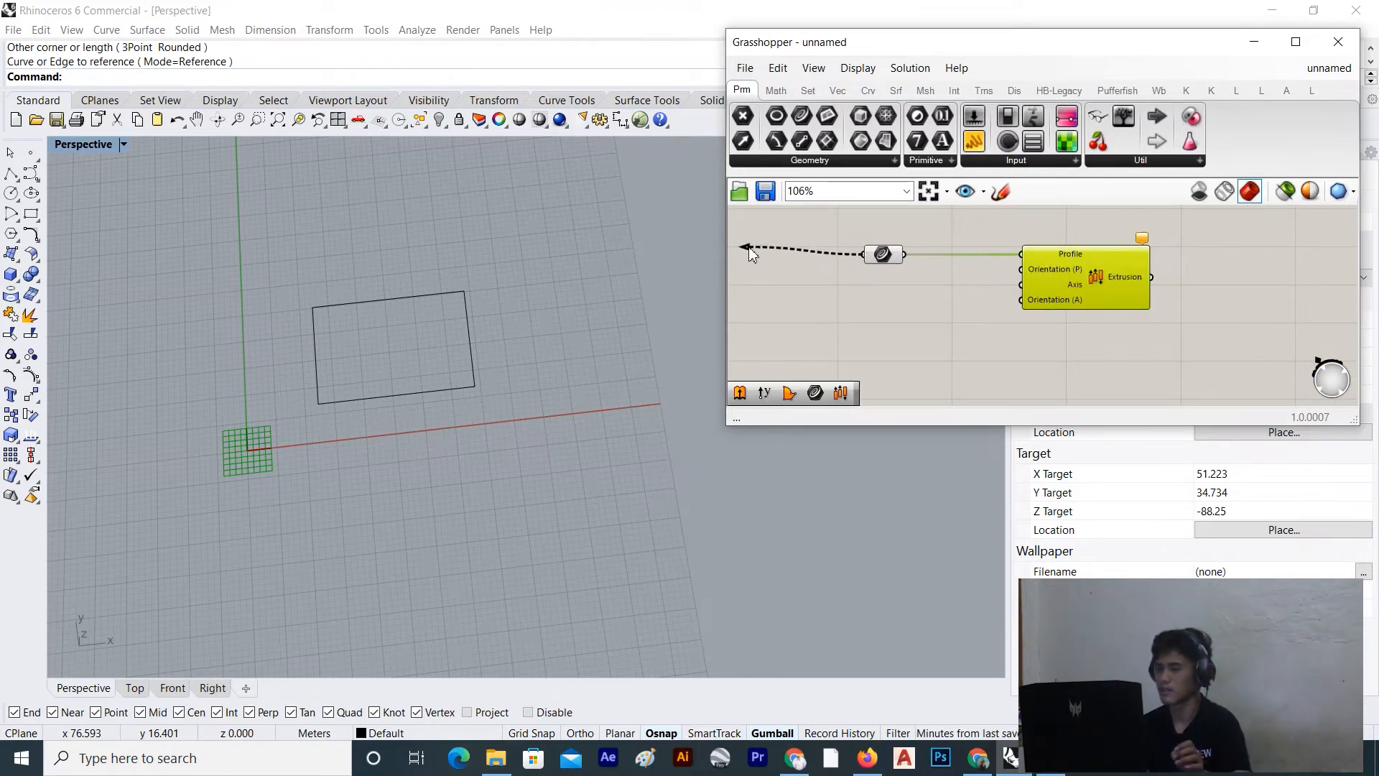
{"action": "left_click_drag", "start_coordinate": [893, 253], "coordinate": [752, 247]}
{"action": "scroll", "coordinate": [1011, 262], "scroll_direction": "up", "scroll_amount": 2}
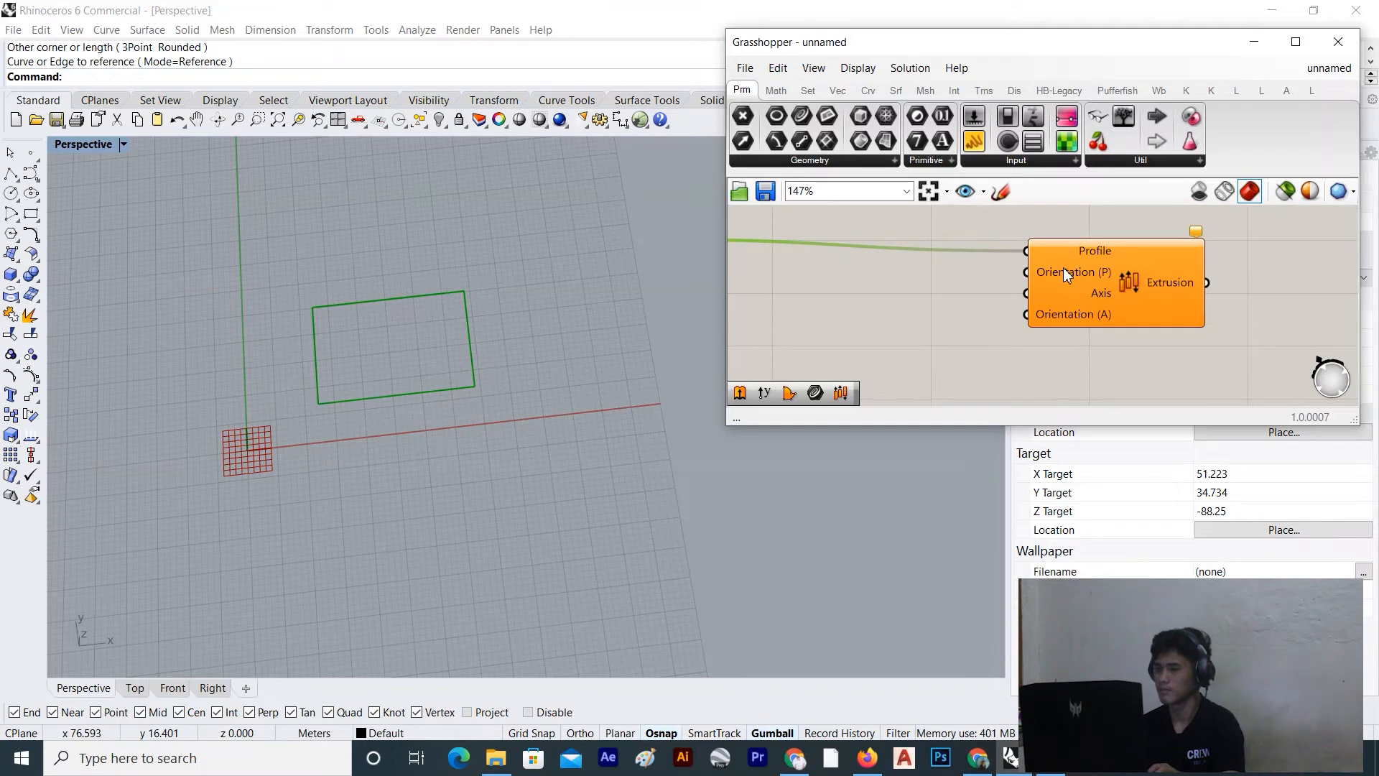
{"action": "scroll", "coordinate": [1063, 267], "scroll_direction": "down", "scroll_amount": 3}
{"action": "scroll", "coordinate": [991, 278], "scroll_direction": "up", "scroll_amount": 2}
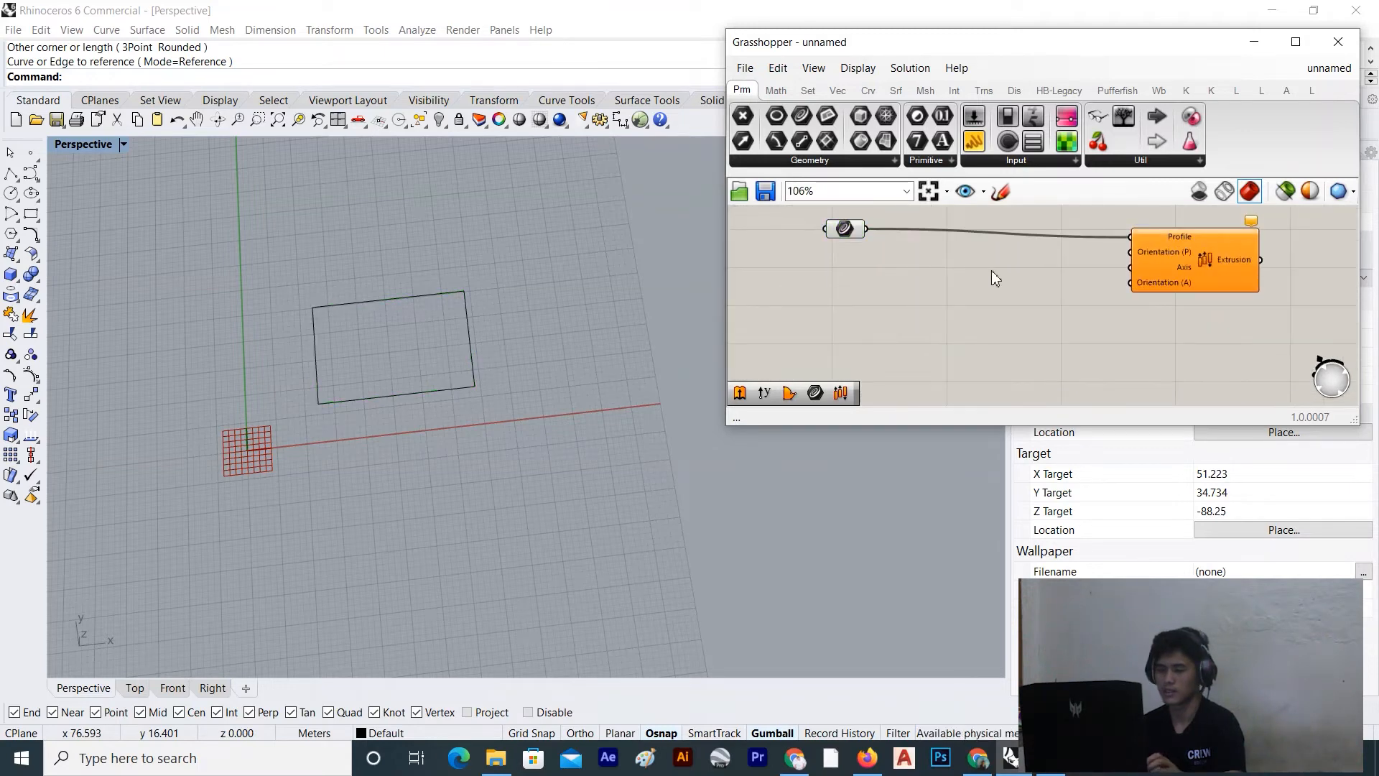
Add an Area component and connect the rectangle's Curve parameter to its Geometry input
{"action": "double_click", "coordinate": [958, 266]}
{"action": "type", "text": "area"}
{"action": "key", "text": "Return"}
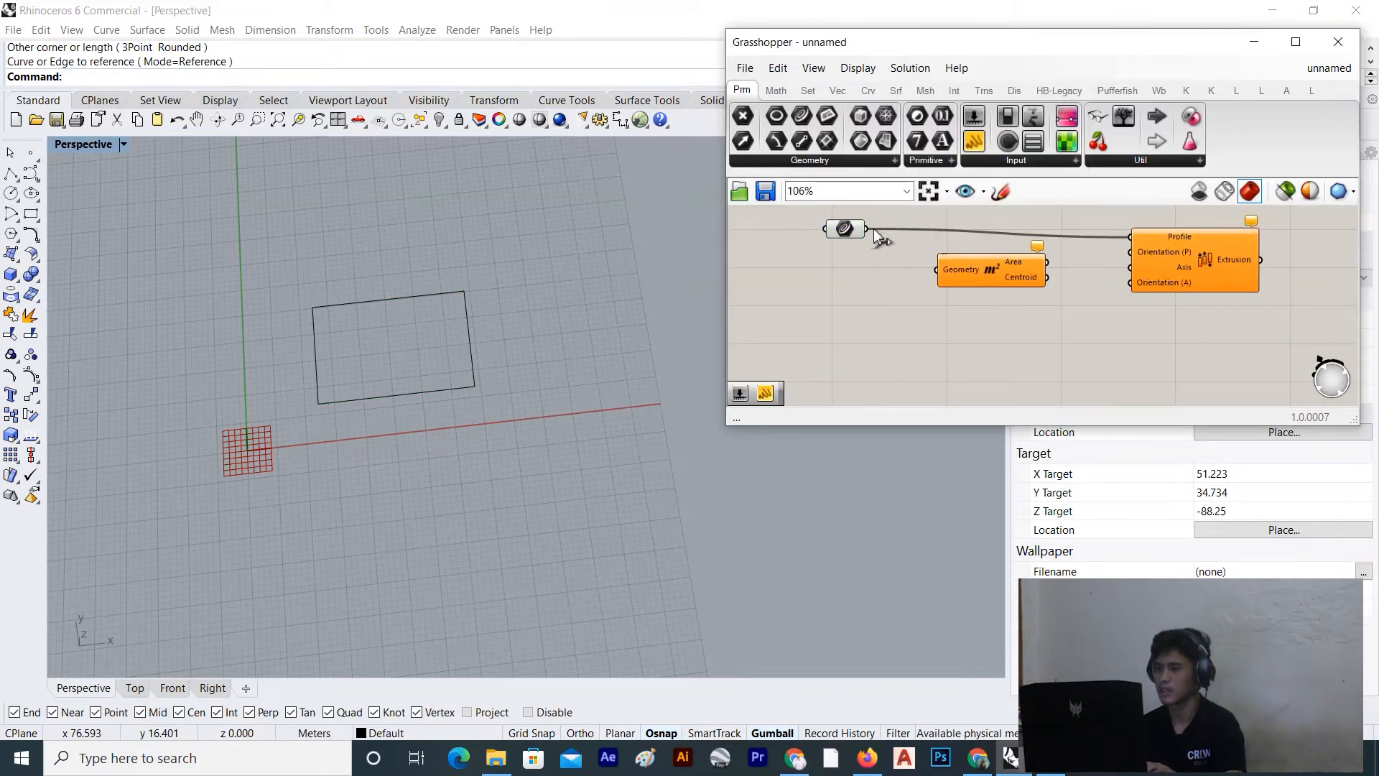
{"action": "scroll", "coordinate": [982, 277], "scroll_direction": "up", "scroll_amount": 2}
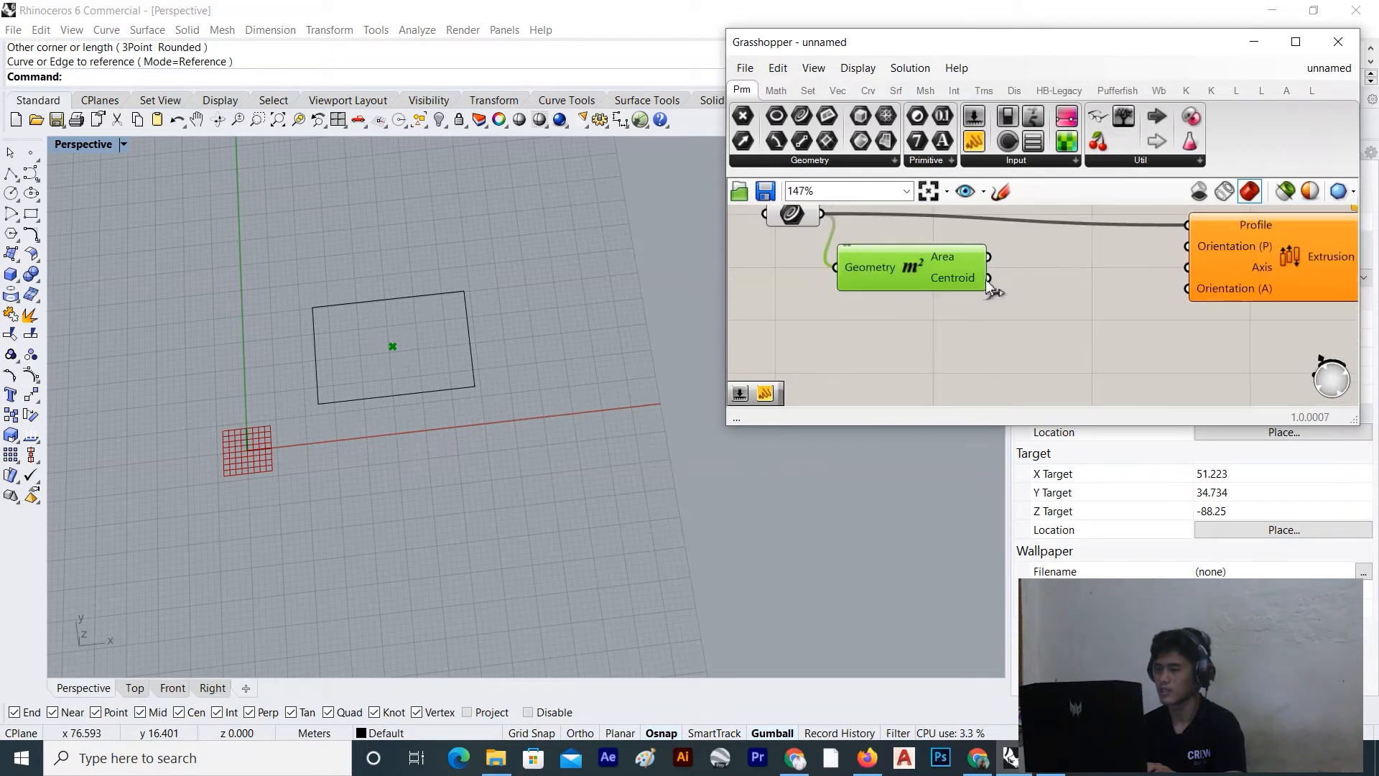
Connect Area's Centroid output to Extrude Linear's Orientation (P) input and rearrange the two components
{"action": "left_click_drag", "start_coordinate": [1045, 341], "coordinate": [1185, 246]}
{"action": "left_click_drag", "start_coordinate": [904, 265], "coordinate": [967, 263]}
{"action": "scroll", "coordinate": [1074, 270], "scroll_direction": "down", "scroll_amount": 4}
{"action": "right_click_drag", "start_coordinate": [1076, 268], "coordinate": [913, 248]}
{"action": "left_click_drag", "start_coordinate": [1005, 241], "coordinate": [1041, 264]}
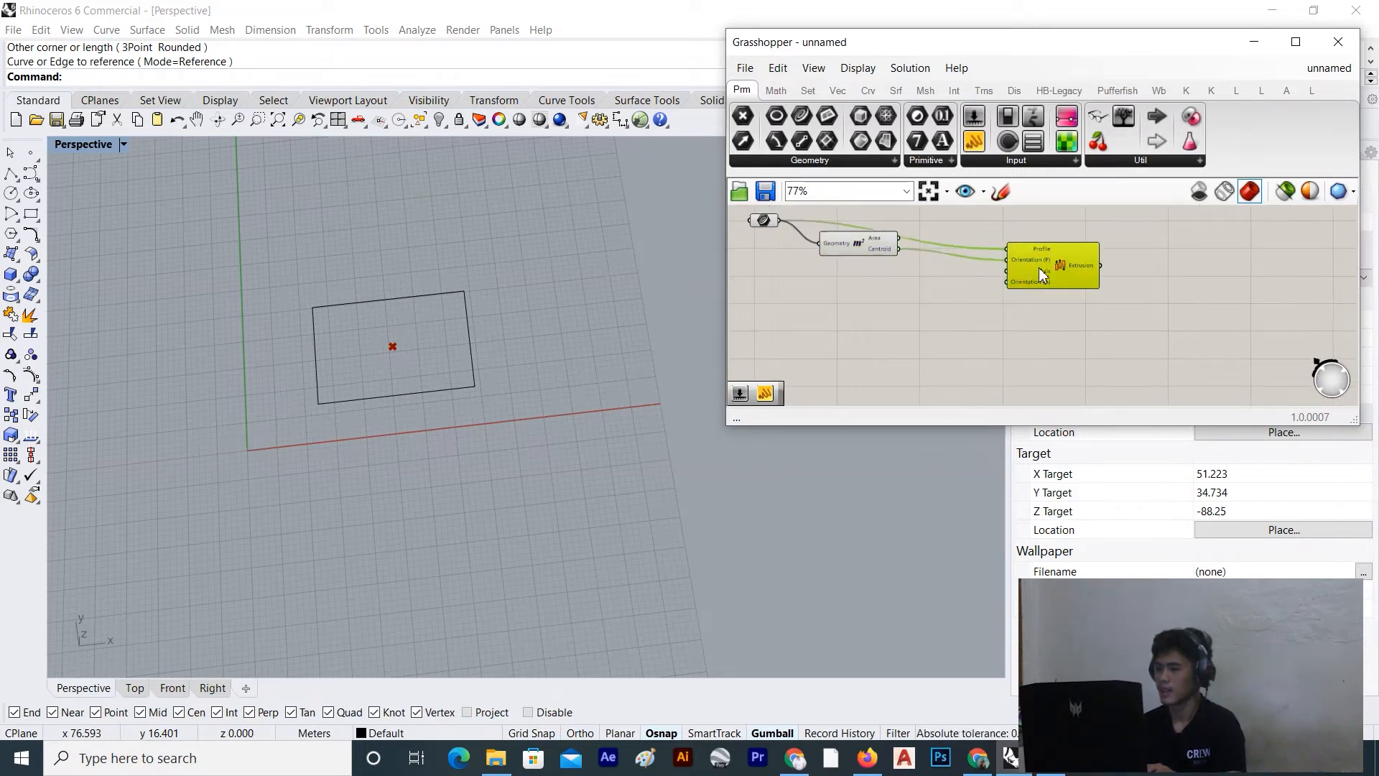
Check what data Extrude Linear's Axis input requires and view the rectangle in perspective
{"action": "scroll", "coordinate": [1041, 266], "scroll_direction": "up", "scroll_amount": 5}
{"action": "scroll", "coordinate": [1059, 260], "scroll_direction": "up", "scroll_amount": 2}
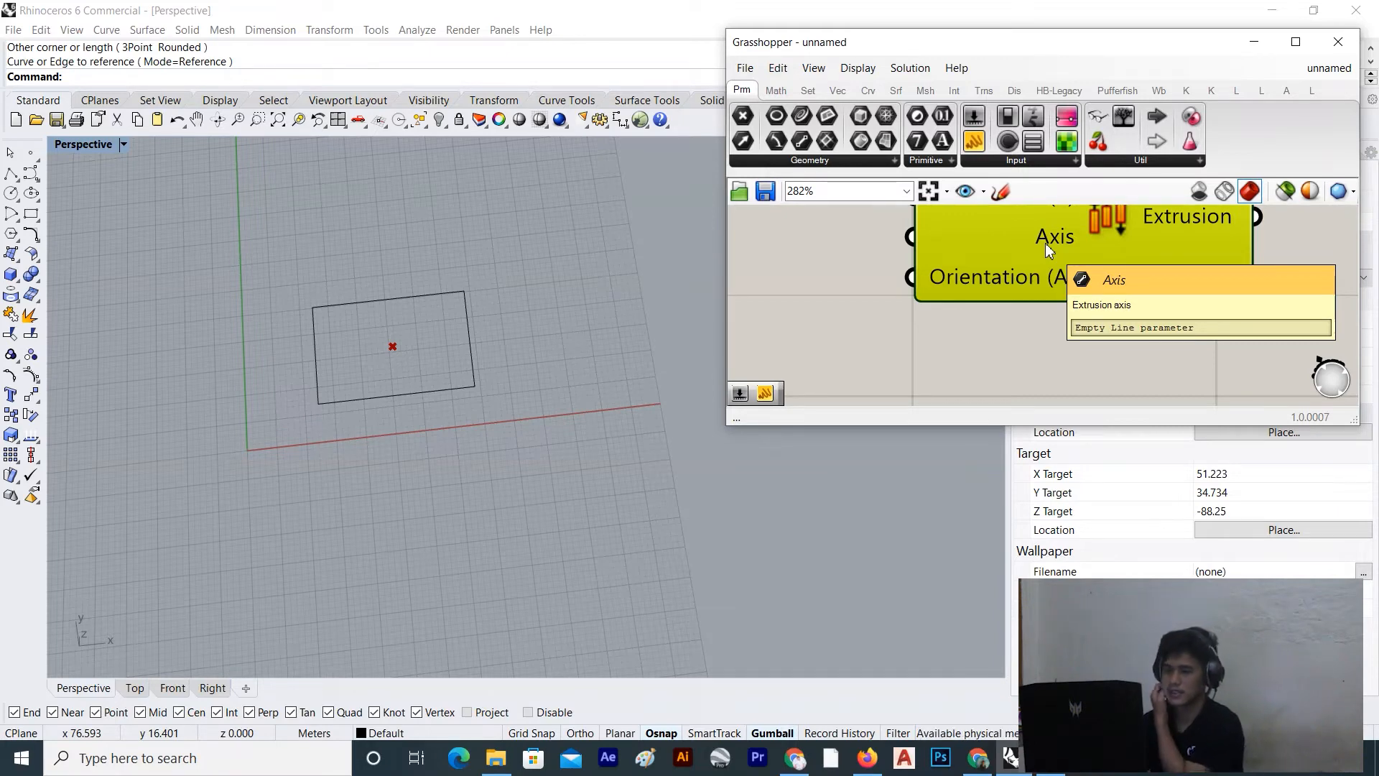
{"action": "scroll", "coordinate": [1045, 243], "scroll_direction": "down", "scroll_amount": 5}
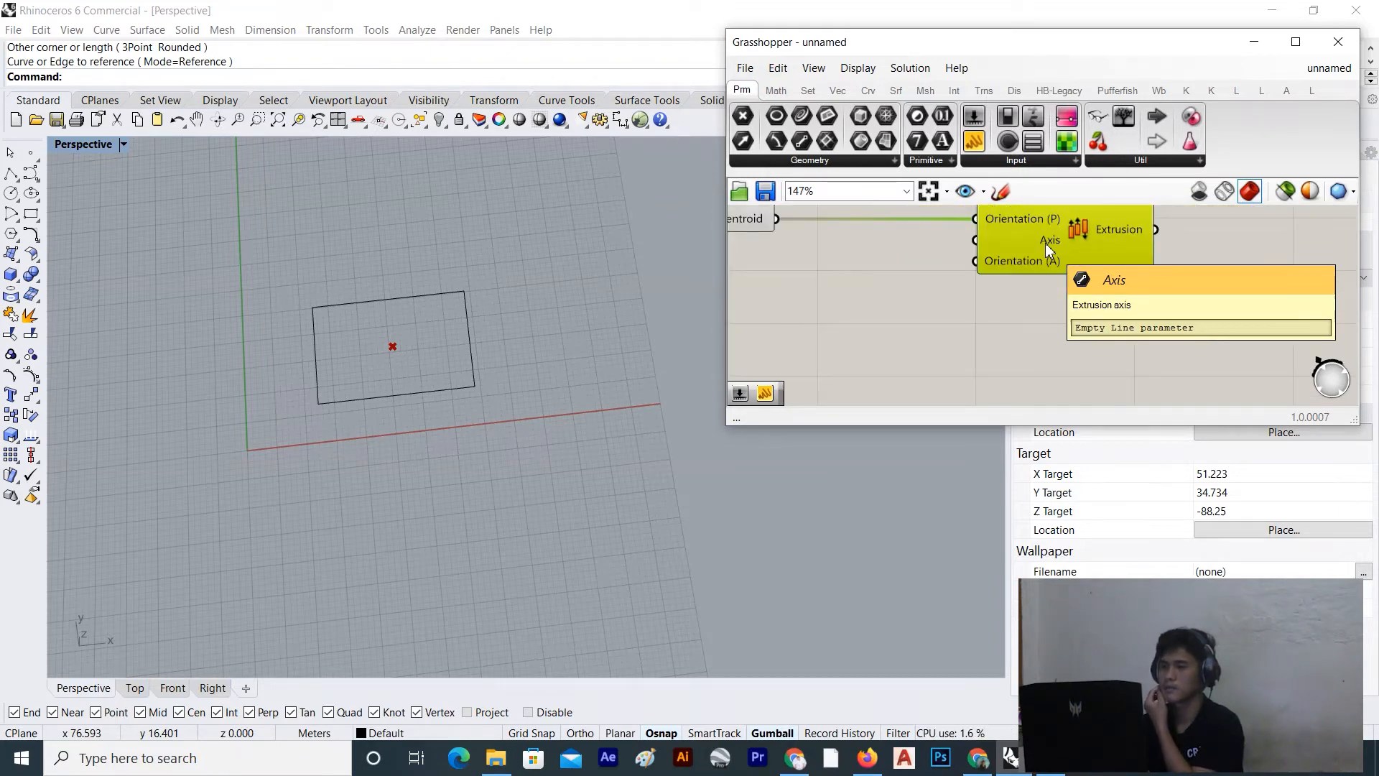
{"action": "scroll", "coordinate": [382, 373], "scroll_direction": "down", "scroll_amount": 10}
{"action": "right_click_drag", "start_coordinate": [381, 373], "coordinate": [490, 303]}
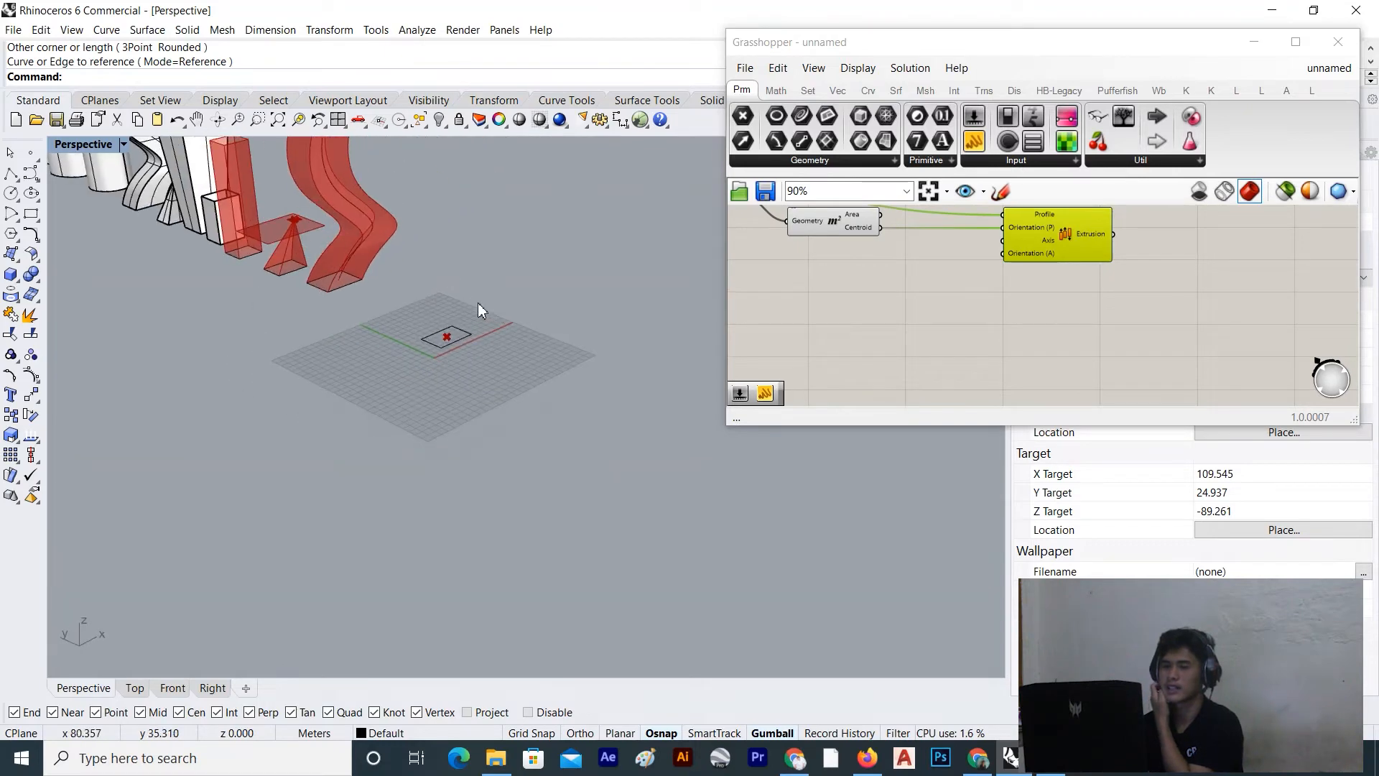
{"action": "scroll", "coordinate": [489, 304], "scroll_direction": "up", "scroll_amount": 5}
Space out the Curve parameter, Area and Extrude Linear components on the canvas
{"action": "left_click_drag", "start_coordinate": [1094, 247], "coordinate": [1146, 238]}
{"action": "right_click_drag", "start_coordinate": [883, 231], "coordinate": [860, 293]}
{"action": "scroll", "coordinate": [898, 340], "scroll_direction": "up", "scroll_amount": 2}
{"action": "scroll", "coordinate": [898, 345], "scroll_direction": "down", "scroll_amount": 2}
{"action": "left_click_drag", "start_coordinate": [860, 293], "coordinate": [878, 300]}
{"action": "scroll", "coordinate": [765, 245], "scroll_direction": "up", "scroll_amount": 2}
{"action": "left_click_drag", "start_coordinate": [755, 262], "coordinate": [780, 280]}
Examine the earlier extrusion examples beside the grid from several angles
{"action": "scroll", "coordinate": [500, 302], "scroll_direction": "down", "scroll_amount": 8}
{"action": "right_click_drag", "start_coordinate": [474, 313], "coordinate": [516, 302]}
{"action": "scroll", "coordinate": [339, 278], "scroll_direction": "up", "scroll_amount": 5}
{"action": "right_click_drag", "start_coordinate": [339, 278], "coordinate": [397, 291]}
{"action": "scroll", "coordinate": [370, 270], "scroll_direction": "up", "scroll_amount": 4}
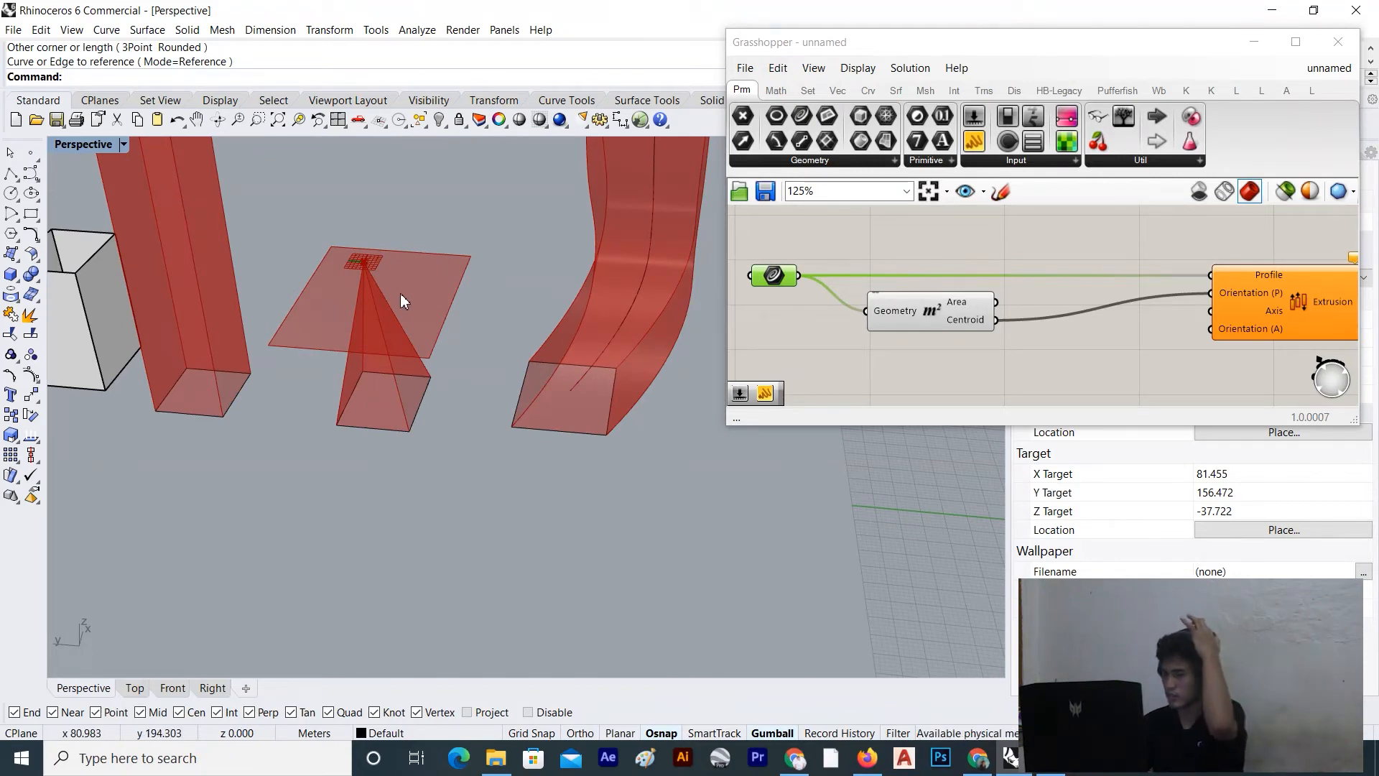
{"action": "scroll", "coordinate": [783, 325], "scroll_direction": "down", "scroll_amount": 3}
{"action": "right_click_drag", "start_coordinate": [883, 305], "coordinate": [874, 273]}
{"action": "scroll", "coordinate": [453, 367], "scroll_direction": "down", "scroll_amount": 7}
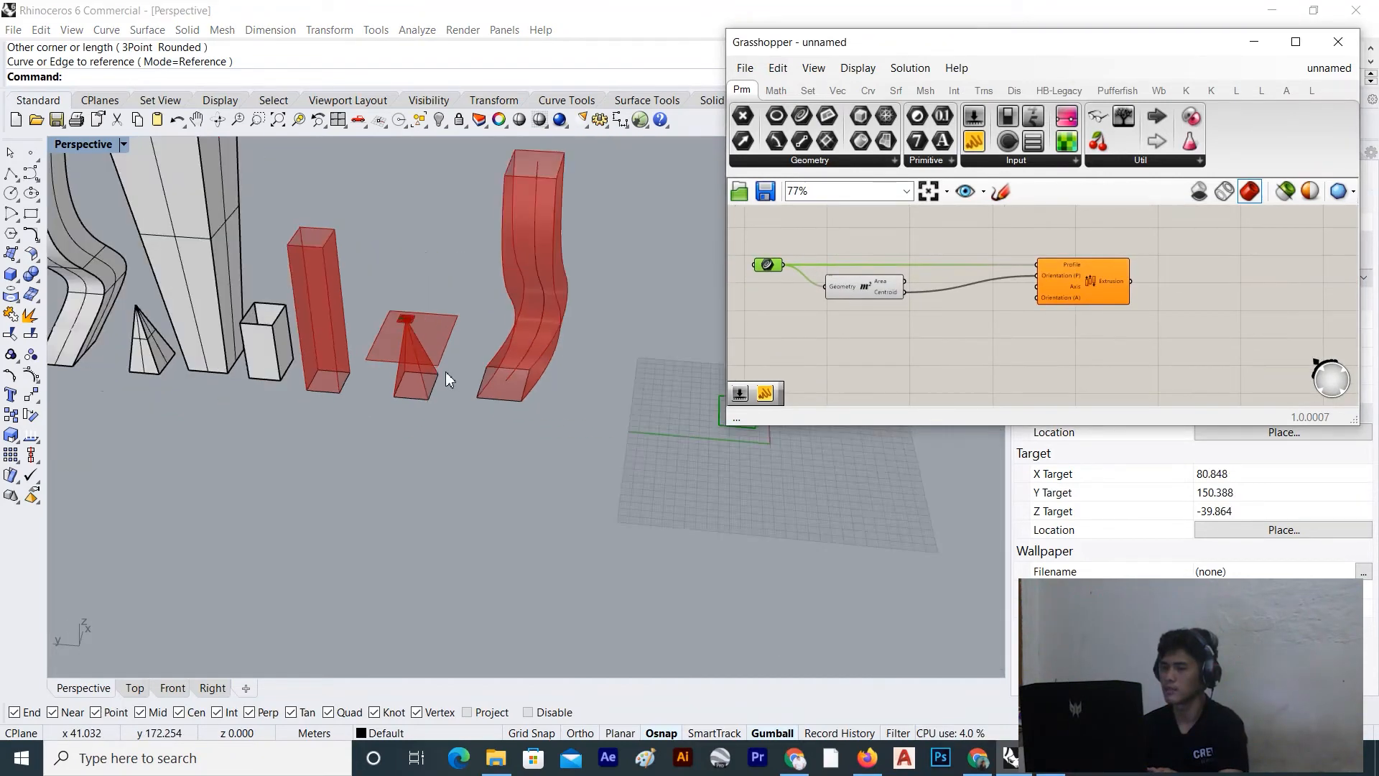
{"action": "right_click_drag", "start_coordinate": [446, 372], "coordinate": [358, 364]}
Shift the Extrude Linear component farther from the Area component and select the rectangle's Curve parameter
{"action": "scroll", "coordinate": [908, 326], "scroll_direction": "up", "scroll_amount": 3}
{"action": "right_click_drag", "start_coordinate": [908, 327], "coordinate": [954, 312]}
{"action": "scroll", "coordinate": [954, 312], "scroll_direction": "down", "scroll_amount": 4}
{"action": "left_click_drag", "start_coordinate": [1102, 261], "coordinate": [1115, 265]}
{"action": "scroll", "coordinate": [916, 298], "scroll_direction": "up", "scroll_amount": 2}
{"action": "left_click", "coordinate": [806, 243]}
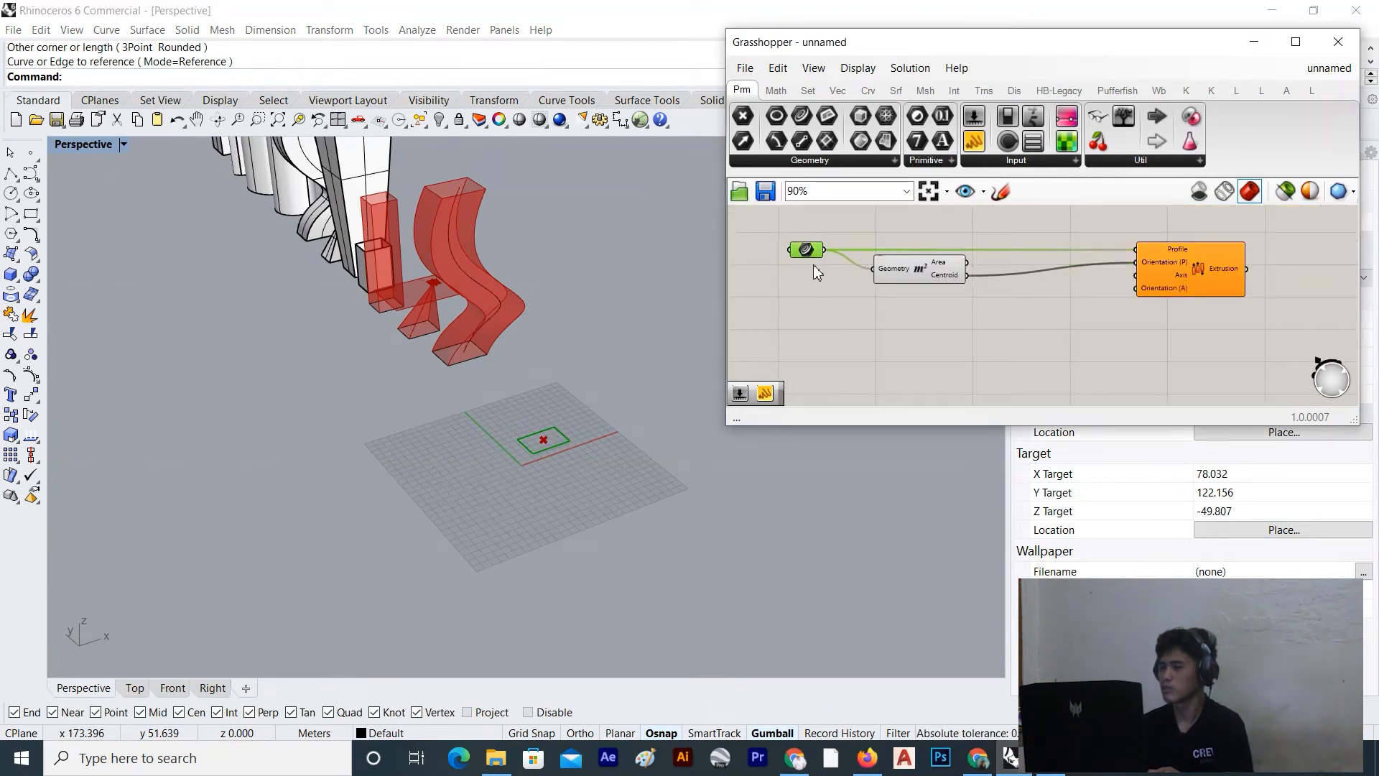
Add a Move component below Area and connect the rectangle's Curve parameter to its Geometry input
{"action": "scroll", "coordinate": [923, 317], "scroll_direction": "up", "scroll_amount": 3}
{"action": "double_click", "coordinate": [925, 318]}
{"action": "type", "text": "mo"}
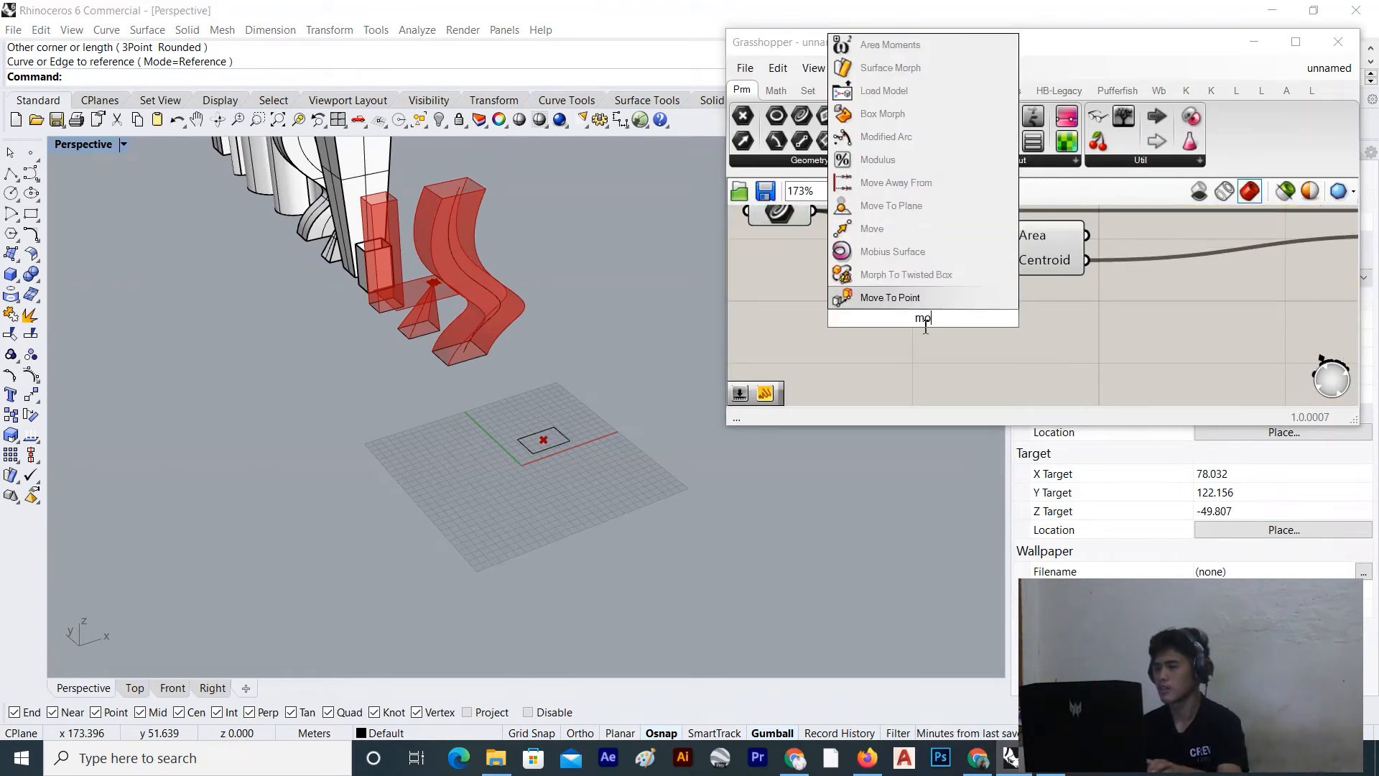
{"action": "left_click", "coordinate": [876, 229]}
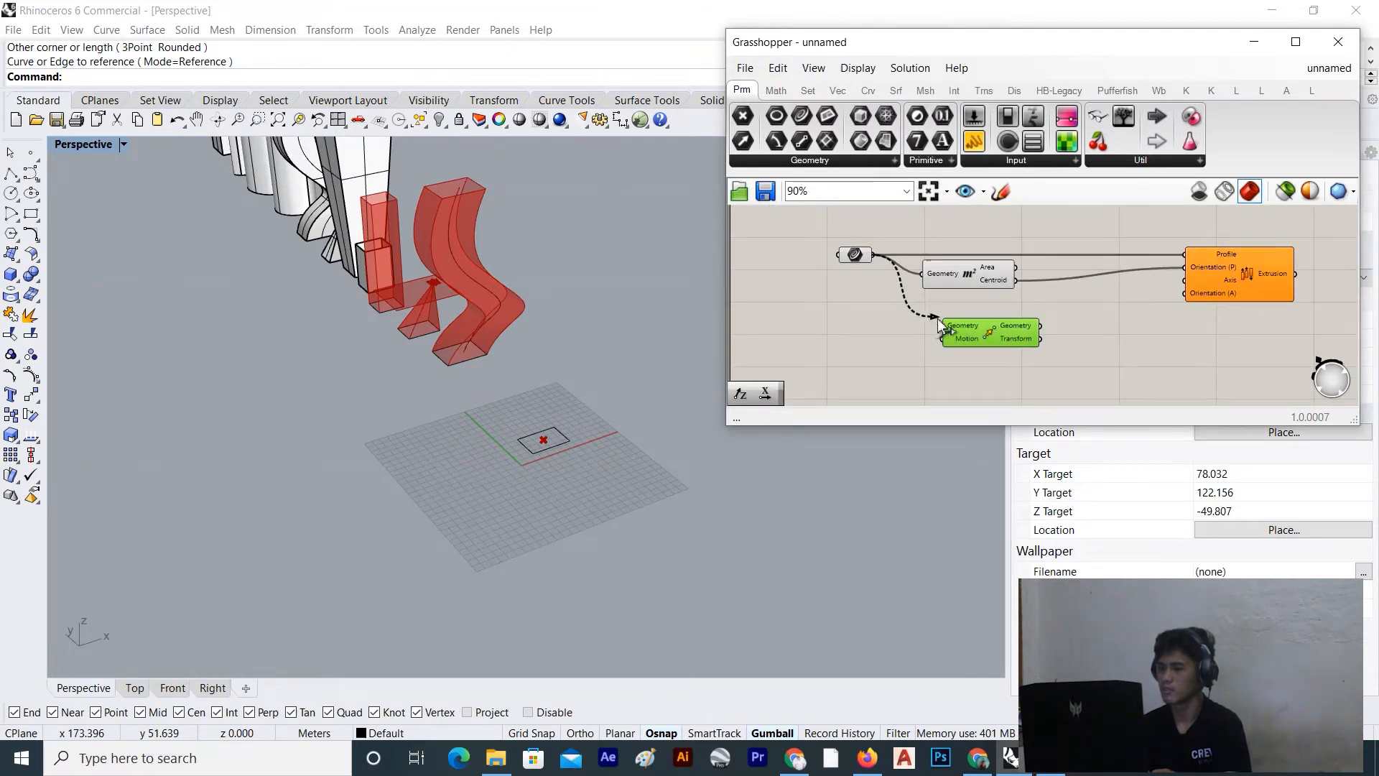
Add a Unit Z vector component next to the Move component's Motion input
{"action": "scroll", "coordinate": [942, 321], "scroll_direction": "up", "scroll_amount": 3}
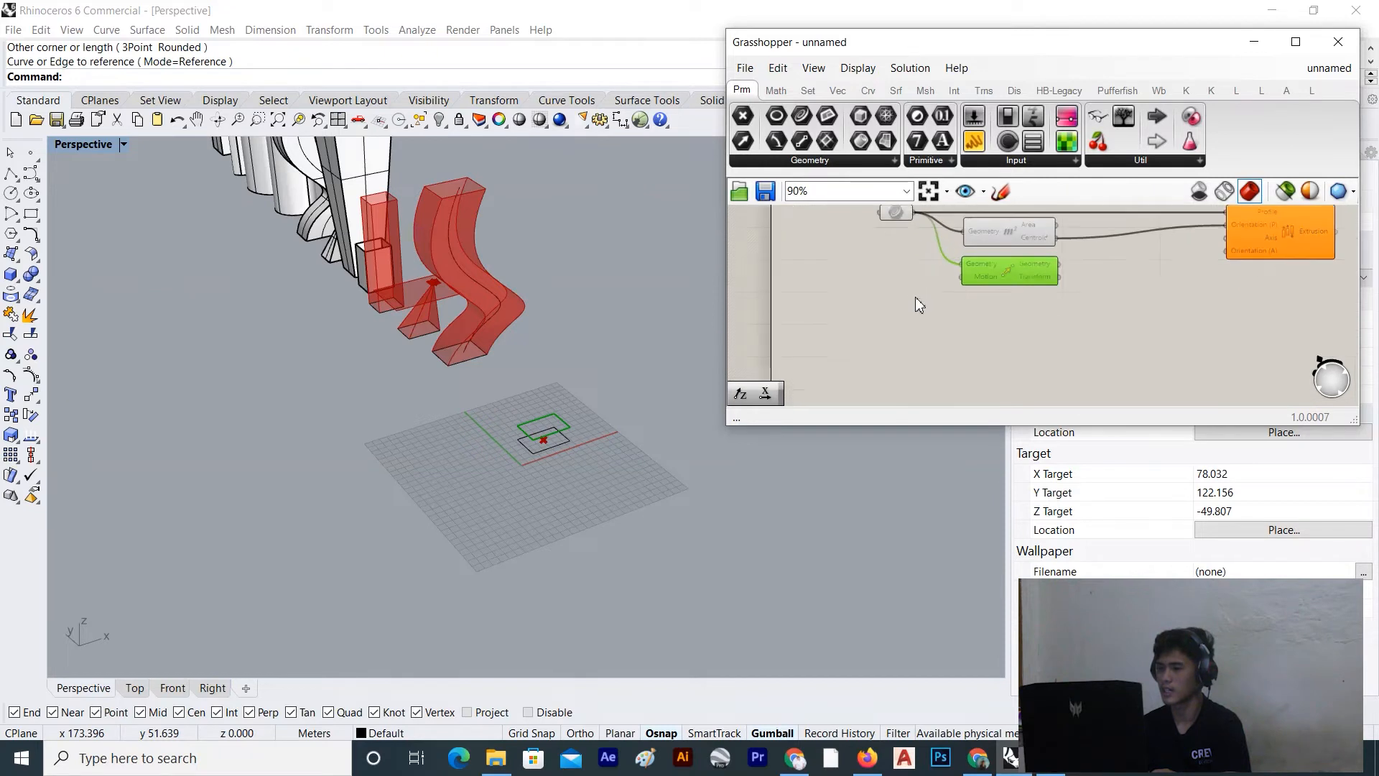
{"action": "double_click", "coordinate": [874, 295]}
{"action": "type", "text": "z"}
{"action": "left_click", "coordinate": [871, 275]}
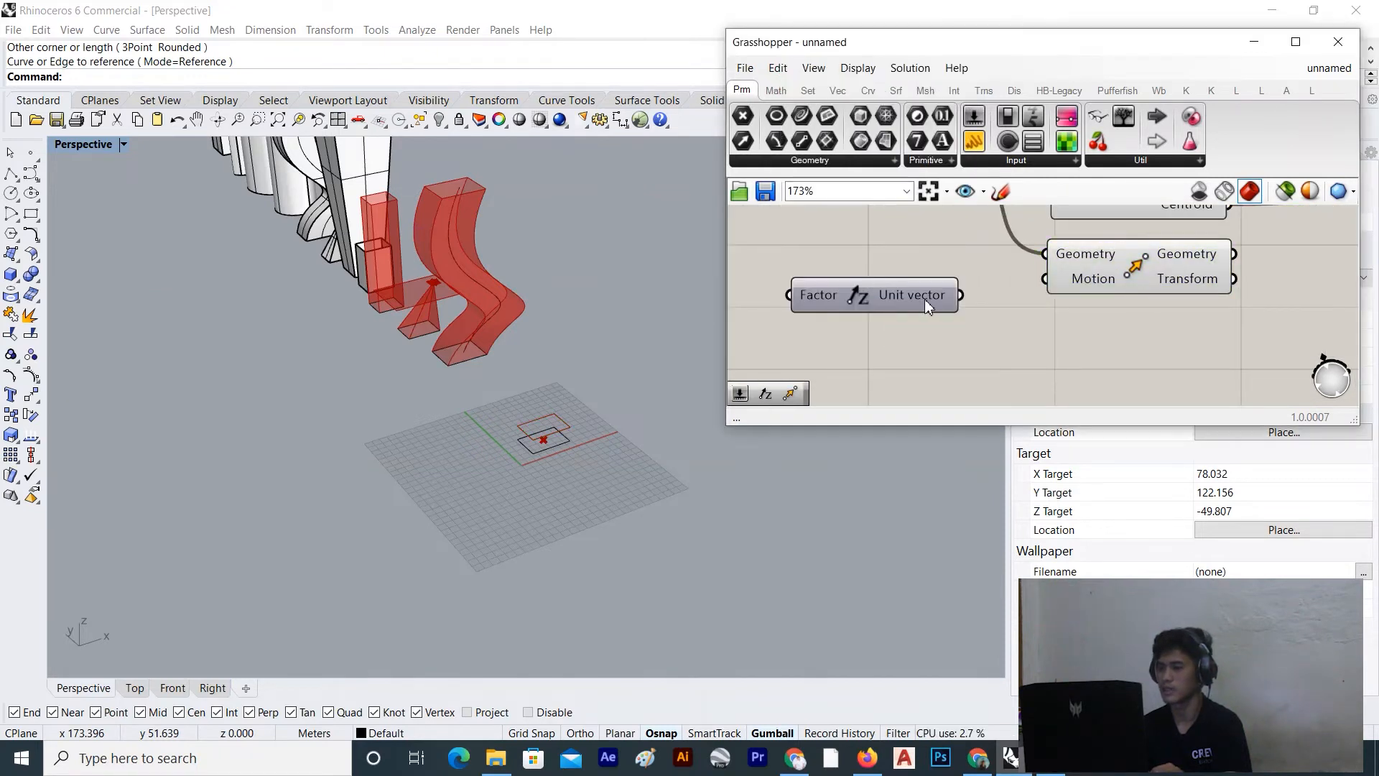
Connect the Unit Z vector to the Move component's Motion input and drive its Factor with a number slider of 50
{"action": "left_click_drag", "start_coordinate": [960, 295], "coordinate": [1050, 284]}
{"action": "left_click_drag", "start_coordinate": [905, 304], "coordinate": [955, 303]}
{"action": "scroll", "coordinate": [942, 302], "scroll_direction": "down", "scroll_amount": 3}
{"action": "scroll", "coordinate": [933, 305], "scroll_direction": "up", "scroll_amount": 2}
{"action": "double_click", "coordinate": [910, 317]}
{"action": "type", "text": "50"}
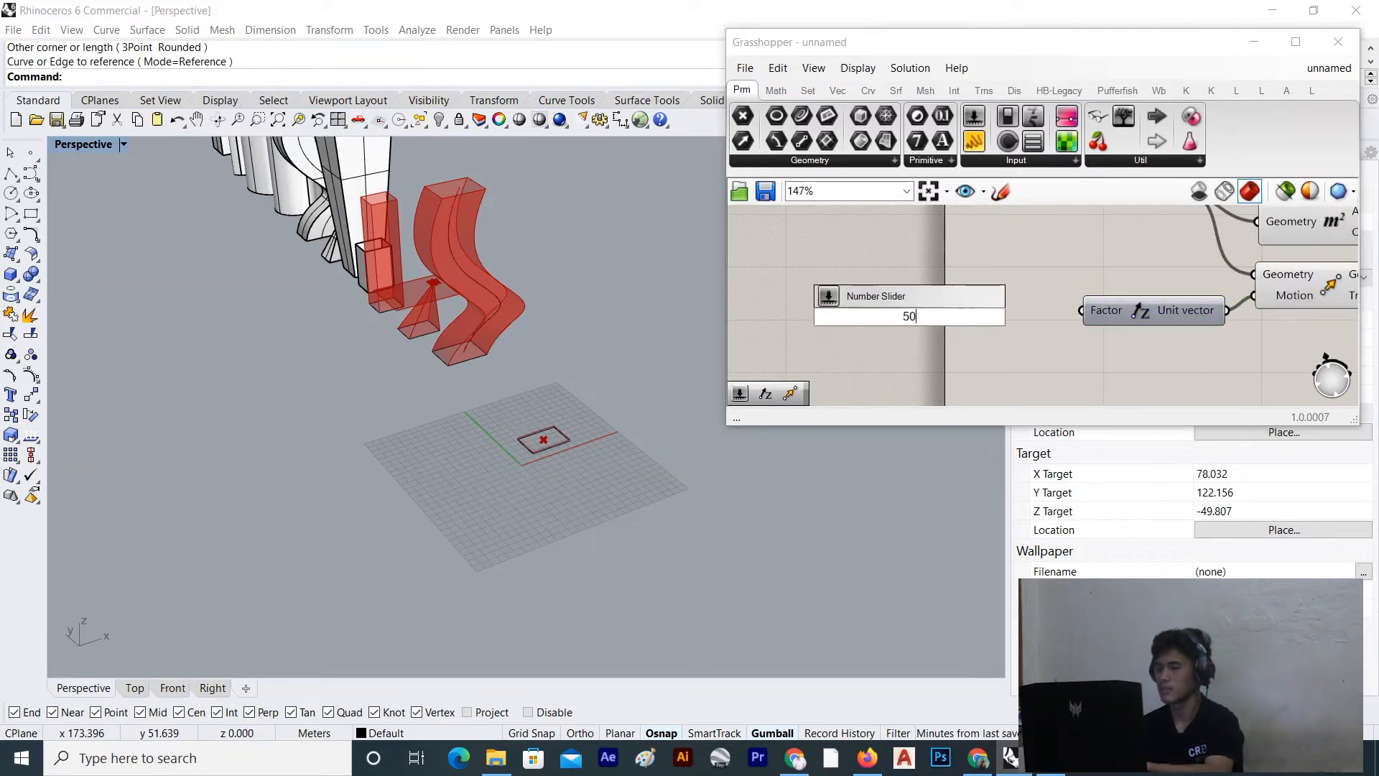
{"action": "key", "text": "Return"}
{"action": "left_click_drag", "start_coordinate": [1020, 317], "coordinate": [1070, 316]}
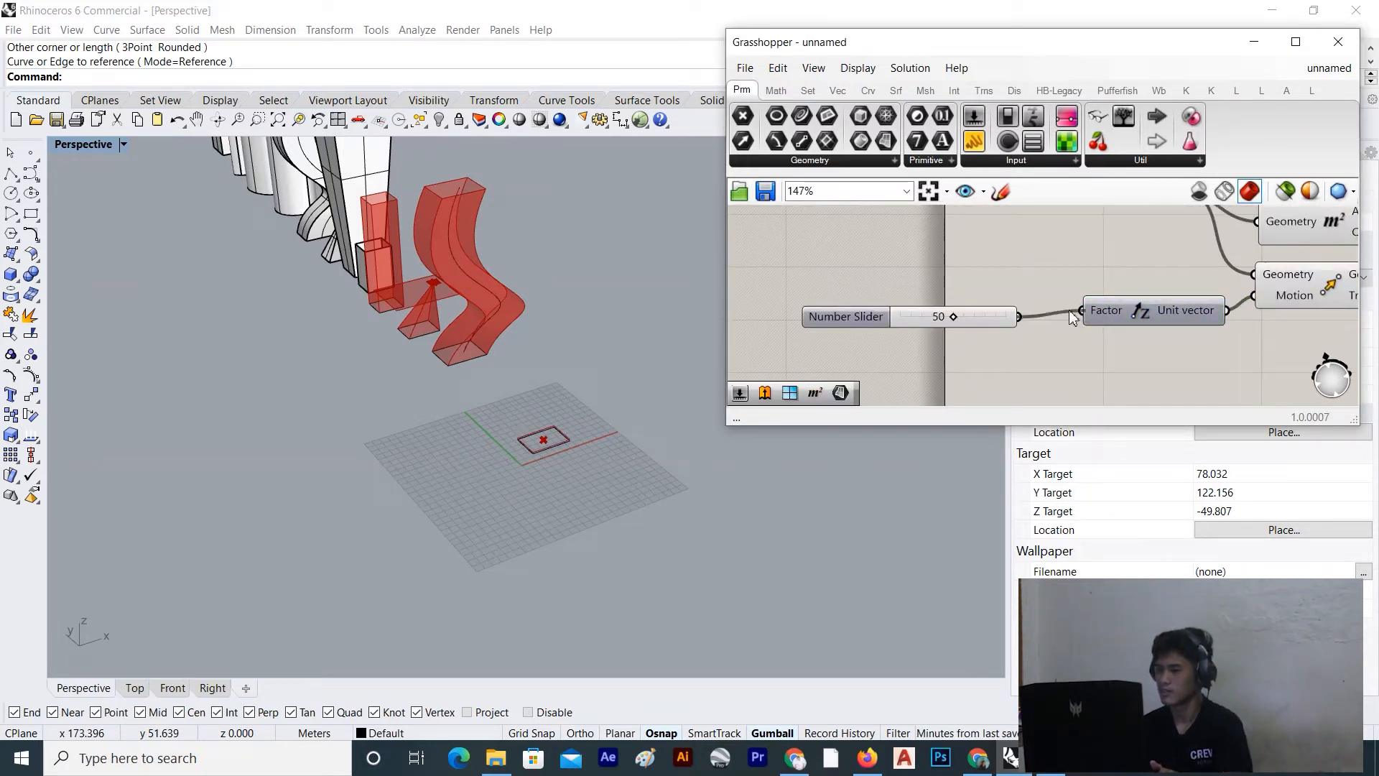
Add a Scale component beside the Move component
{"action": "scroll", "coordinate": [1078, 309], "scroll_direction": "down", "scroll_amount": 5}
{"action": "right_click_drag", "start_coordinate": [1221, 298], "coordinate": [1059, 291]}
{"action": "scroll", "coordinate": [1061, 290], "scroll_direction": "up", "scroll_amount": 3}
{"action": "left_click_drag", "start_coordinate": [1122, 297], "coordinate": [1171, 297]}
{"action": "scroll", "coordinate": [995, 290], "scroll_direction": "up", "scroll_amount": 2}
{"action": "left_click_drag", "start_coordinate": [904, 326], "coordinate": [912, 338]}
{"action": "scroll", "coordinate": [911, 338], "scroll_direction": "down", "scroll_amount": 2}
{"action": "right_click_drag", "start_coordinate": [911, 337], "coordinate": [816, 283]}
{"action": "scroll", "coordinate": [837, 293], "scroll_direction": "up", "scroll_amount": 2}
{"action": "scroll", "coordinate": [937, 312], "scroll_direction": "up", "scroll_amount": 1}
{"action": "double_click", "coordinate": [936, 312]}
{"action": "type", "text": "scale"}
{"action": "left_click", "coordinate": [918, 288]}
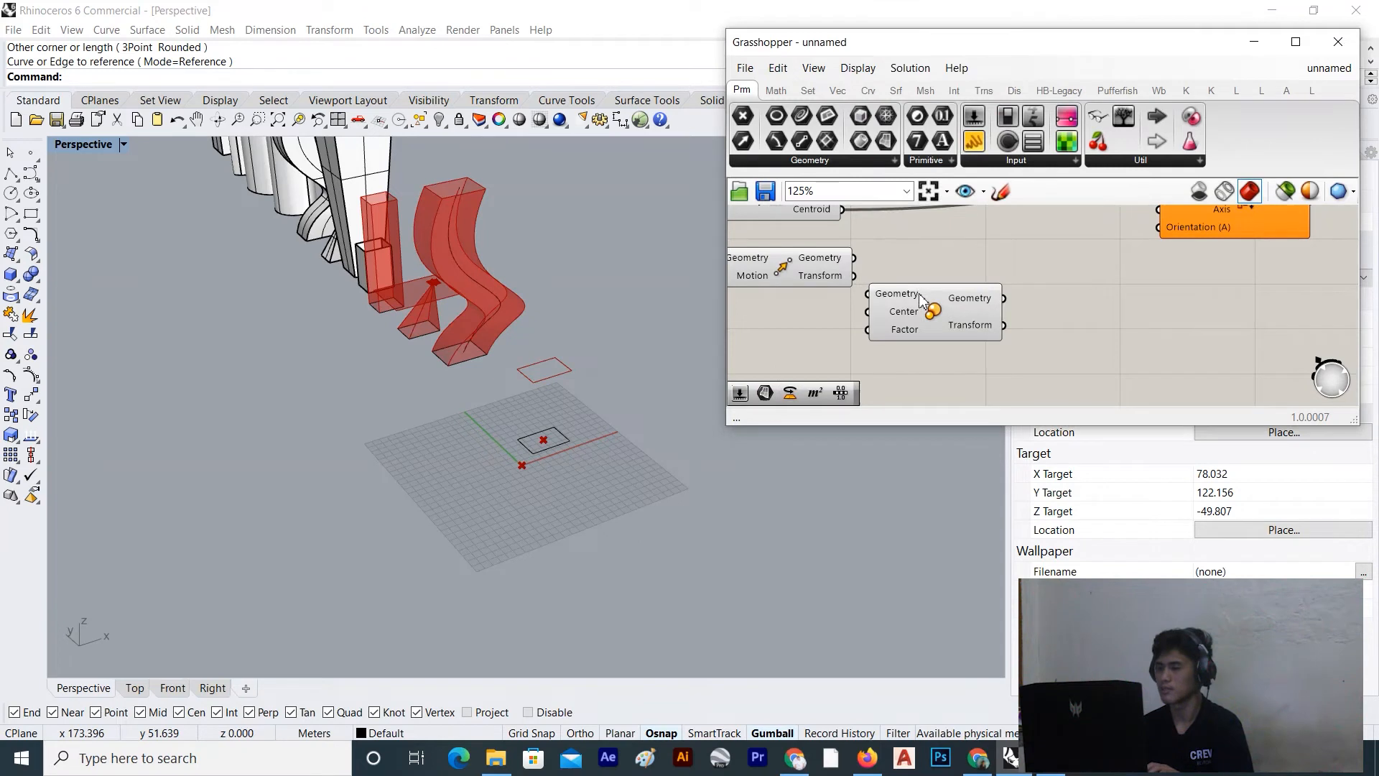
{"action": "scroll", "coordinate": [928, 304], "scroll_direction": "up", "scroll_amount": 2}
{"action": "left_click_drag", "start_coordinate": [936, 312], "coordinate": [980, 312]}
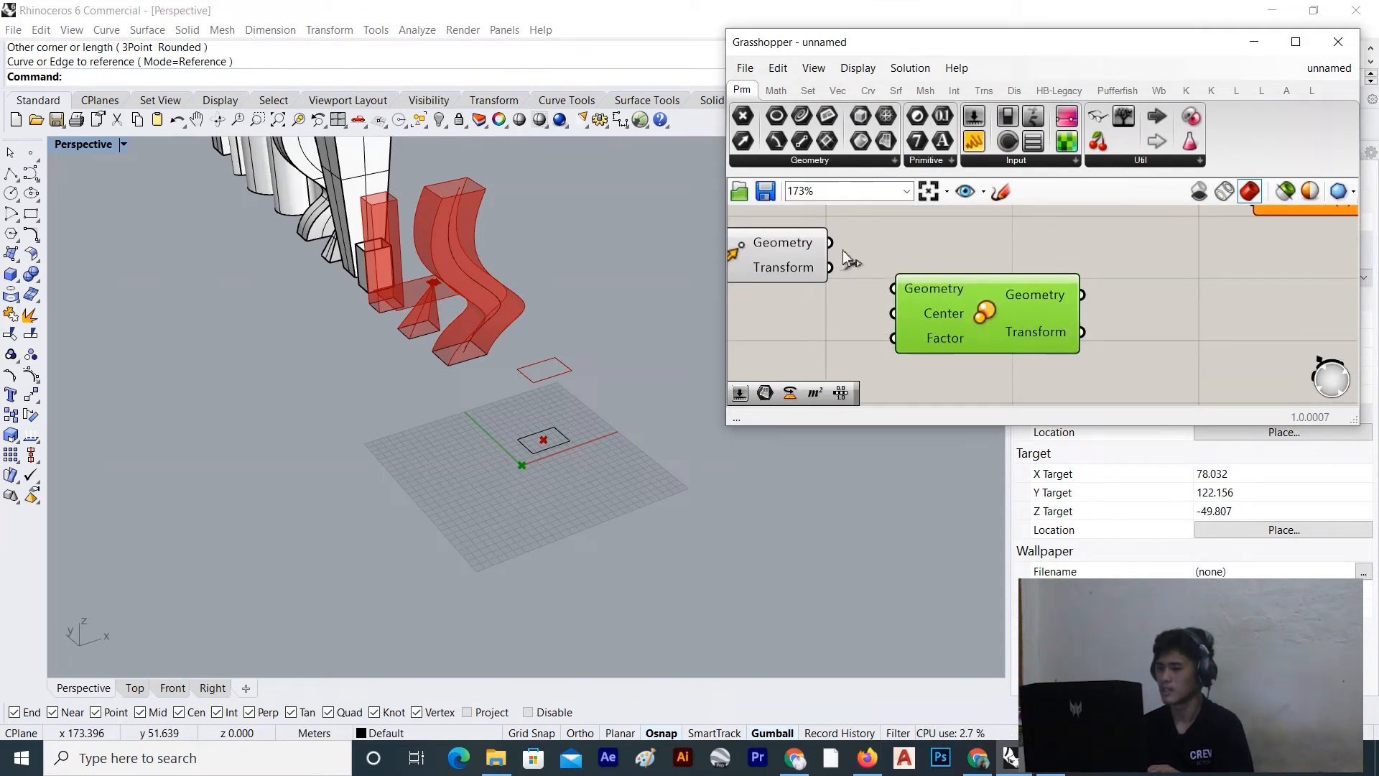
Connect Move's Geometry output to the Scale component's Geometry input and shift Scale farther from Move
{"action": "left_click_drag", "start_coordinate": [890, 284], "coordinate": [891, 287]}
{"action": "scroll", "coordinate": [891, 287], "scroll_direction": "down", "scroll_amount": 2}
{"action": "right_click_drag", "start_coordinate": [788, 274], "coordinate": [890, 253]}
{"action": "scroll", "coordinate": [889, 253], "scroll_direction": "up", "scroll_amount": 2}
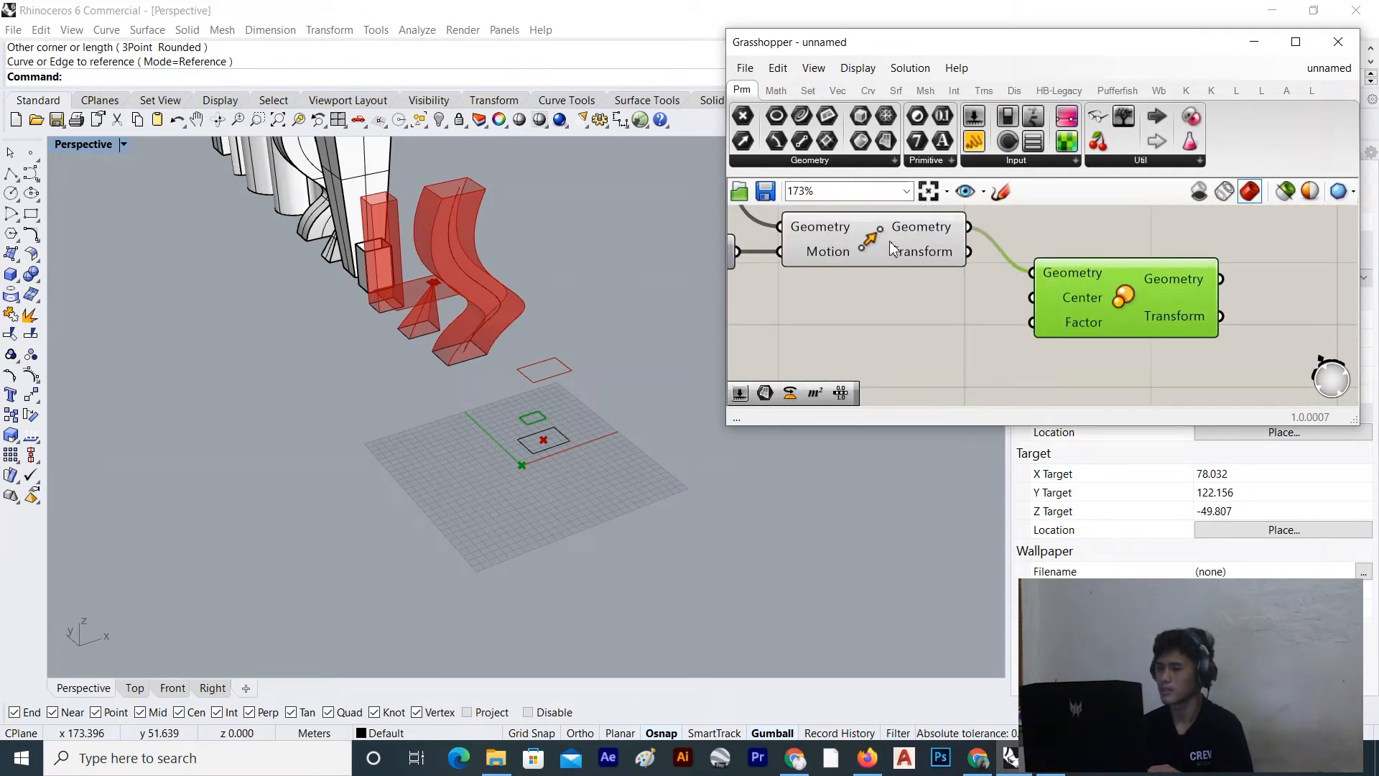
{"action": "scroll", "coordinate": [1076, 303], "scroll_direction": "down", "scroll_amount": 3}
{"action": "right_click_drag", "start_coordinate": [1076, 304], "coordinate": [1089, 293]}
{"action": "left_click_drag", "start_coordinate": [1138, 281], "coordinate": [1238, 265]}
{"action": "scroll", "coordinate": [1002, 259], "scroll_direction": "up", "scroll_amount": 1}
{"action": "left_click", "coordinate": [999, 260]}
{"action": "right_click_drag", "start_coordinate": [978, 278], "coordinate": [873, 282]}
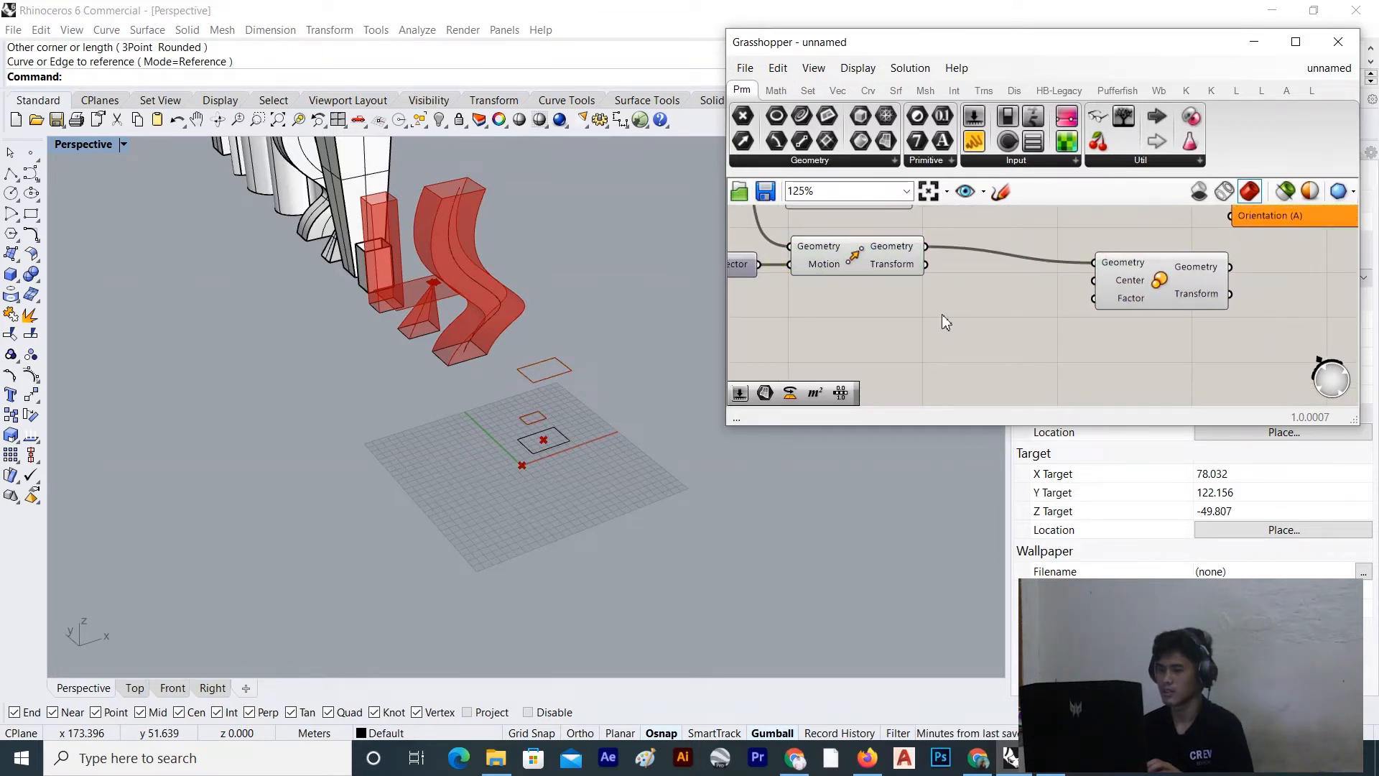
Add an Area component between Move and Scale and feed it the moved rectangle's geometry
{"action": "double_click", "coordinate": [941, 313]}
{"action": "type", "text": "area"}
{"action": "key", "text": "Return"}
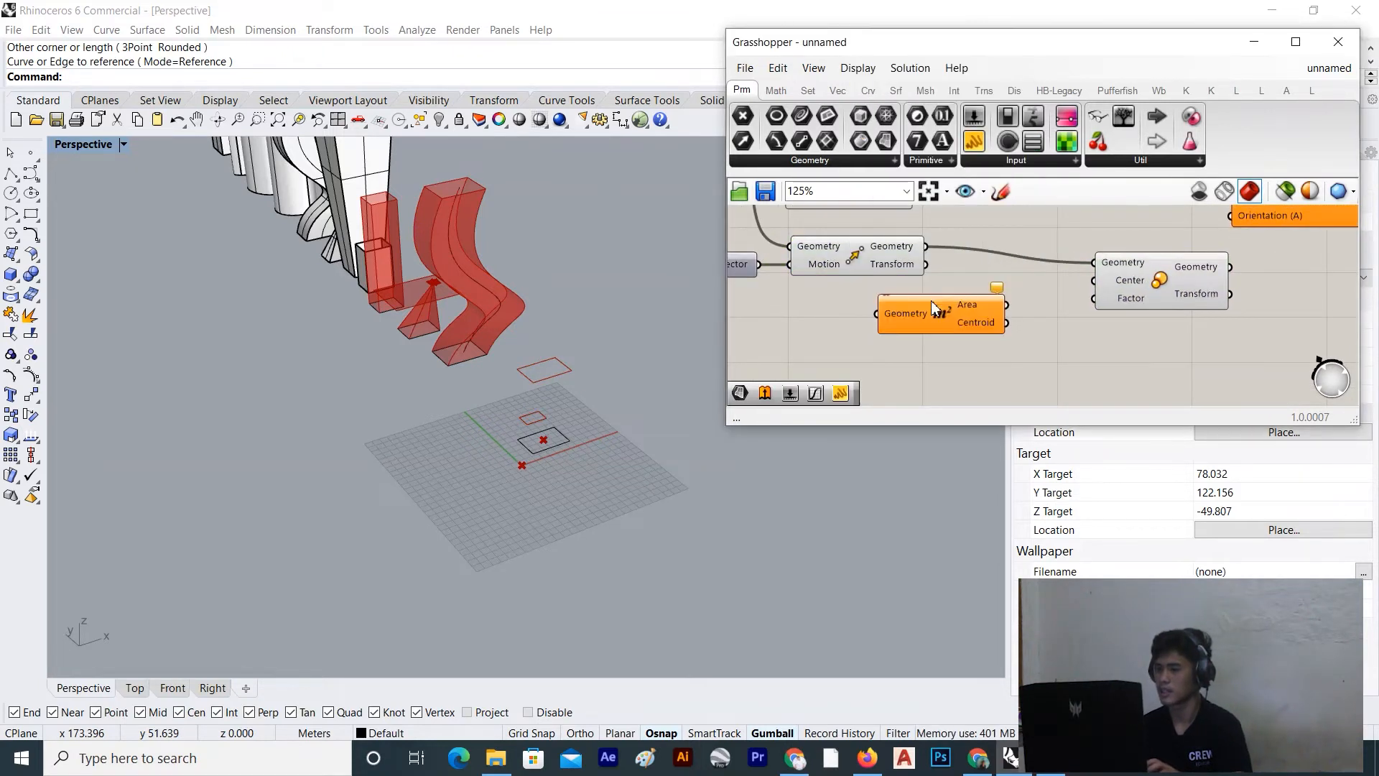
{"action": "left_click_drag", "start_coordinate": [928, 314], "coordinate": [982, 304]}
{"action": "left_click_drag", "start_coordinate": [872, 265], "coordinate": [933, 302]}
{"action": "scroll", "coordinate": [762, 293], "scroll_direction": "down", "scroll_amount": 3}
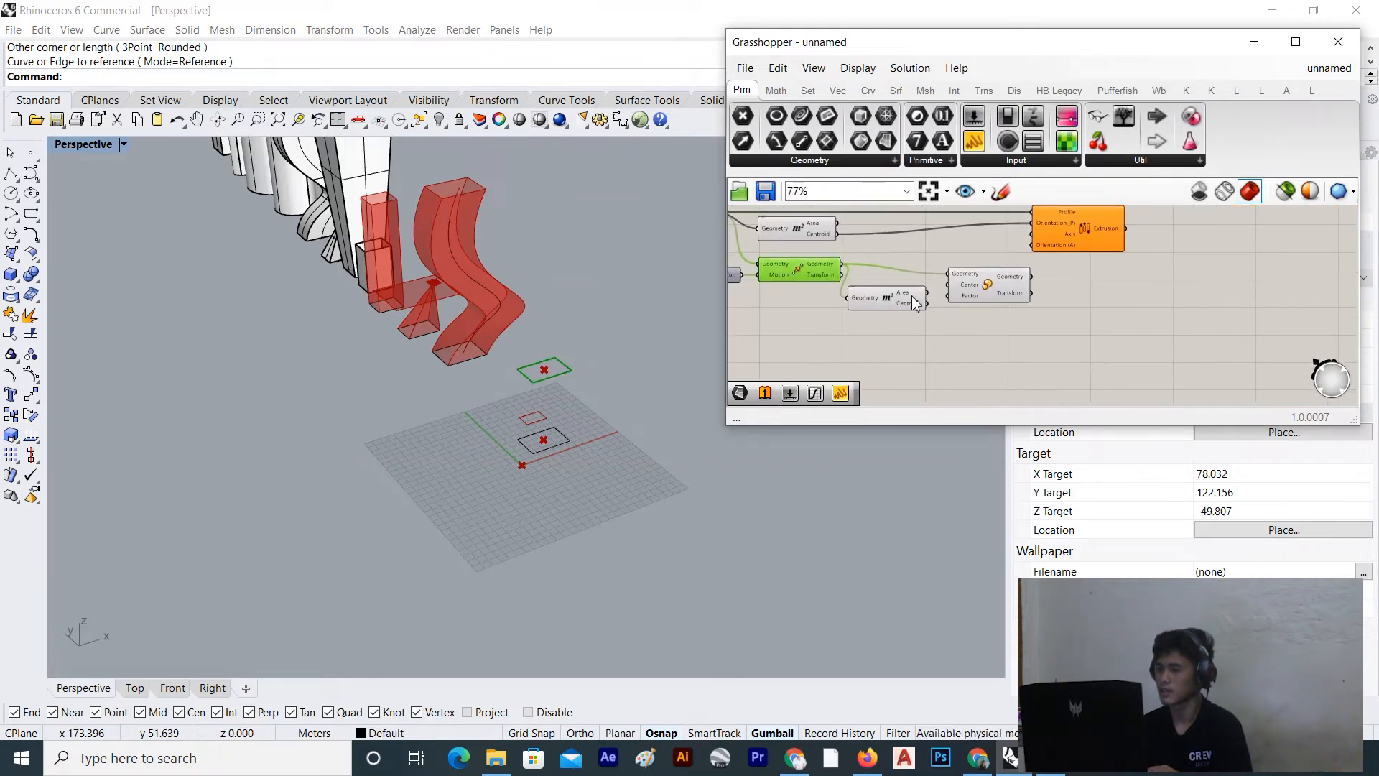
Shift Extrude Linear farther away and connect the new Area component's Centroid to the Scale component's Center input
{"action": "left_click_drag", "start_coordinate": [1063, 229], "coordinate": [1182, 232]}
{"action": "left_click_drag", "start_coordinate": [997, 290], "coordinate": [1020, 285]}
{"action": "scroll", "coordinate": [888, 292], "scroll_direction": "up", "scroll_amount": 3}
{"action": "left_click_drag", "start_coordinate": [937, 307], "coordinate": [1061, 265]}
{"action": "scroll", "coordinate": [951, 310], "scroll_direction": "up", "scroll_amount": 2}
{"action": "scroll", "coordinate": [1096, 299], "scroll_direction": "down", "scroll_amount": 2}
{"action": "scroll", "coordinate": [942, 291], "scroll_direction": "up", "scroll_amount": 2}
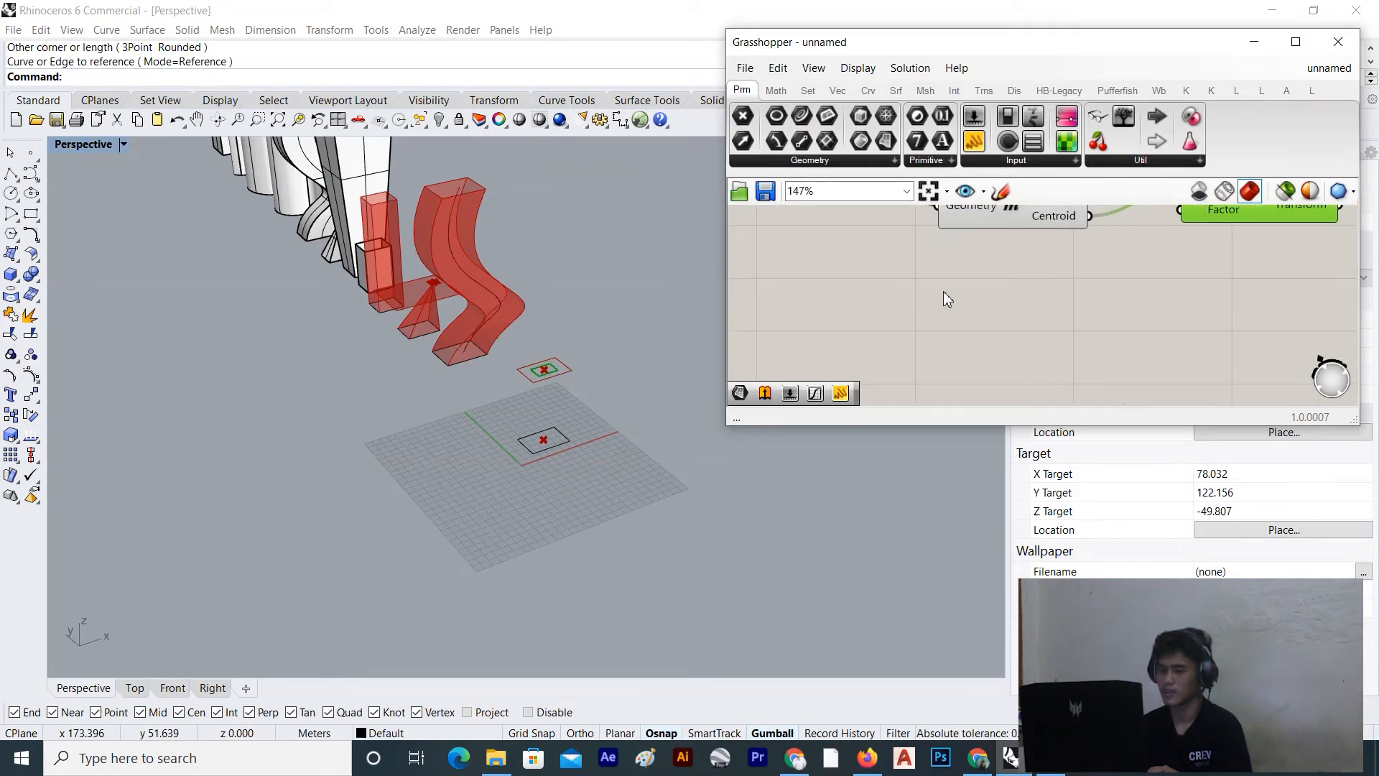
Add a number slider of 3 and connect it to the Scale component's Factor input
{"action": "double_click", "coordinate": [943, 291]}
{"action": "type", "text": "3"}
{"action": "key", "text": "Return"}
{"action": "right_click_drag", "start_coordinate": [1069, 283], "coordinate": [1005, 361]}
{"action": "left_click_drag", "start_coordinate": [949, 367], "coordinate": [1116, 288]}
{"action": "scroll", "coordinate": [1092, 295], "scroll_direction": "down", "scroll_amount": 3}
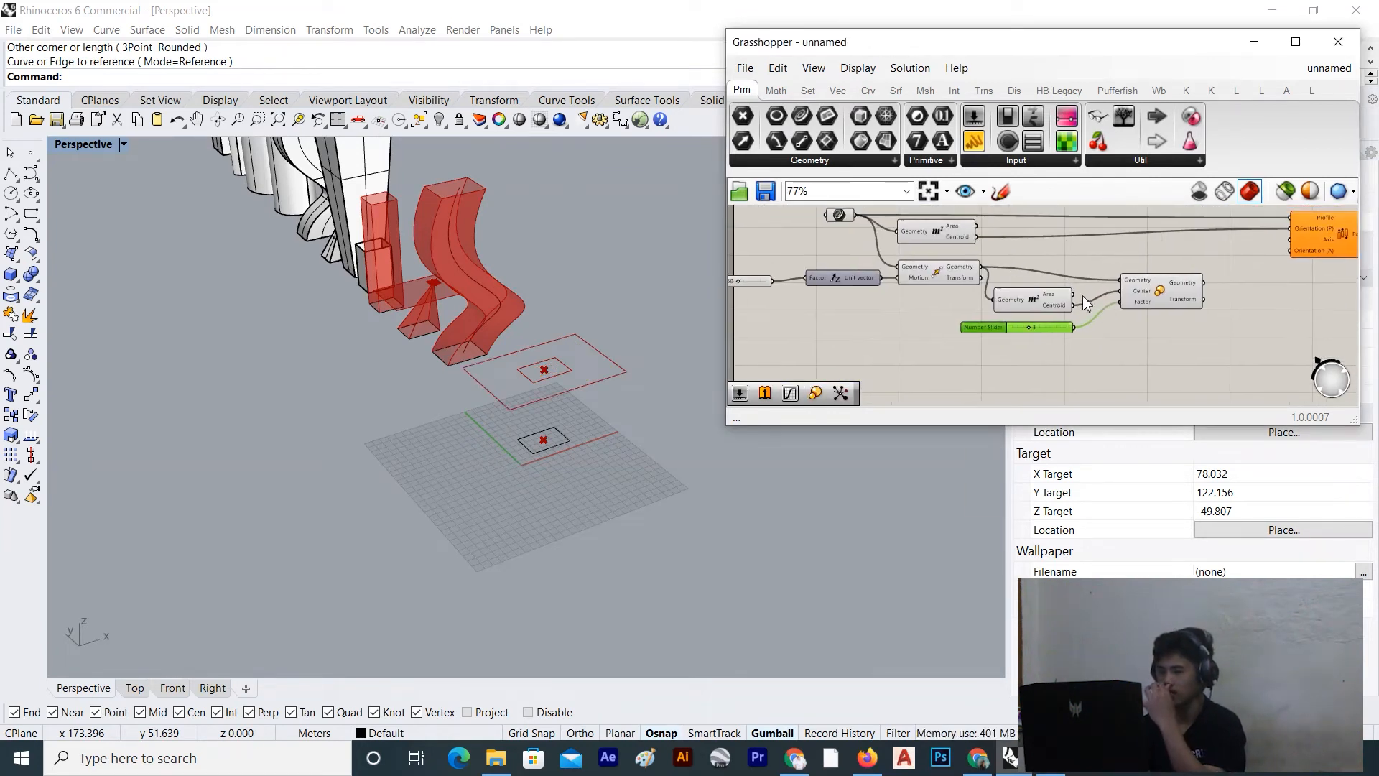
Turn off the preview of the Move component and the Area component connected to it
{"action": "left_click_drag", "start_coordinate": [1072, 249], "coordinate": [794, 355]}
{"action": "right_click_drag", "start_coordinate": [1072, 260], "coordinate": [1118, 235]}
{"action": "right_click", "coordinate": [1149, 258]}
{"action": "left_click", "coordinate": [1185, 282]}
{"action": "scroll", "coordinate": [1054, 273], "scroll_direction": "down", "scroll_amount": 1}
{"action": "scroll", "coordinate": [947, 303], "scroll_direction": "up", "scroll_amount": 1}
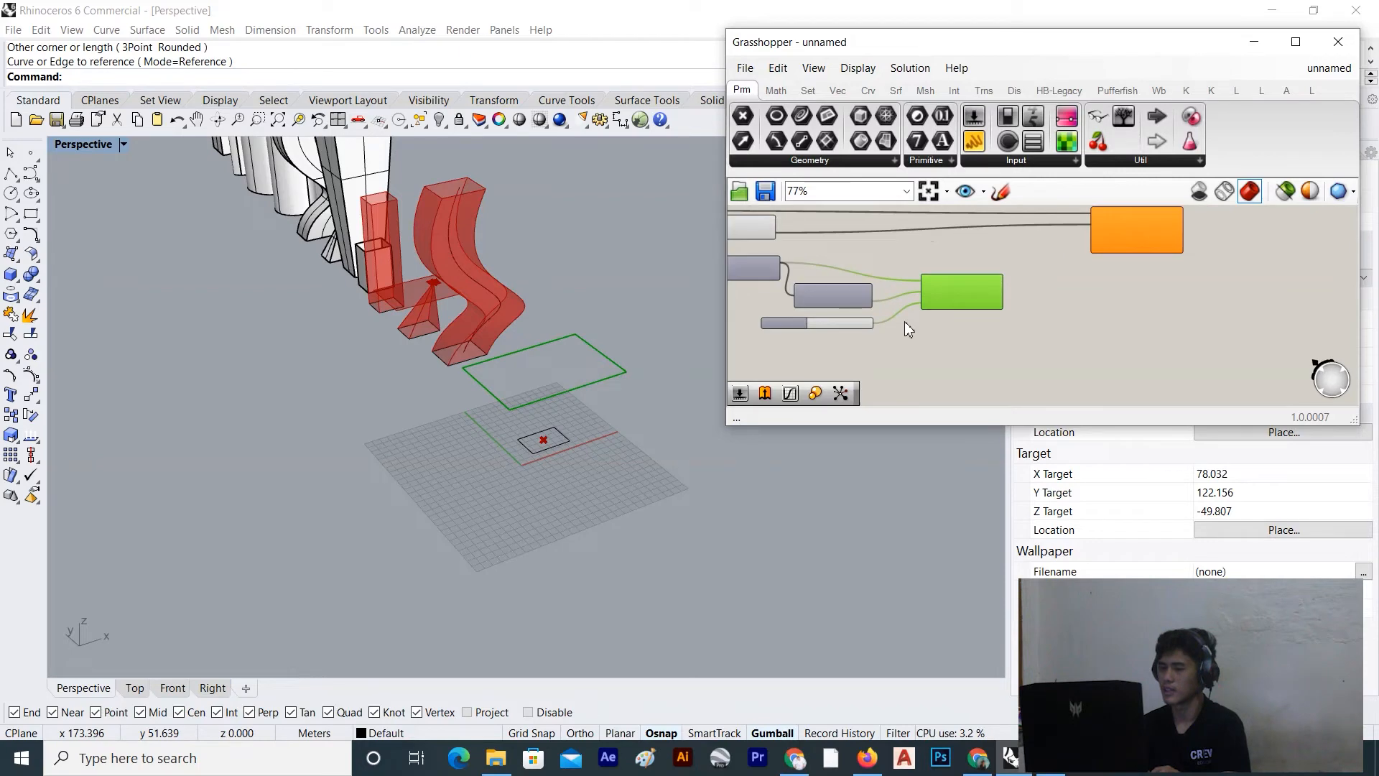
Add a Surface parameter and connect the Scale component's Geometry output to it
{"action": "scroll", "coordinate": [963, 286], "scroll_direction": "down", "scroll_amount": 2}
{"action": "scroll", "coordinate": [962, 286], "scroll_direction": "up", "scroll_amount": 3}
{"action": "right_click_drag", "start_coordinate": [963, 285], "coordinate": [890, 338]}
{"action": "scroll", "coordinate": [919, 337], "scroll_direction": "up", "scroll_amount": 2}
{"action": "double_click", "coordinate": [957, 338]}
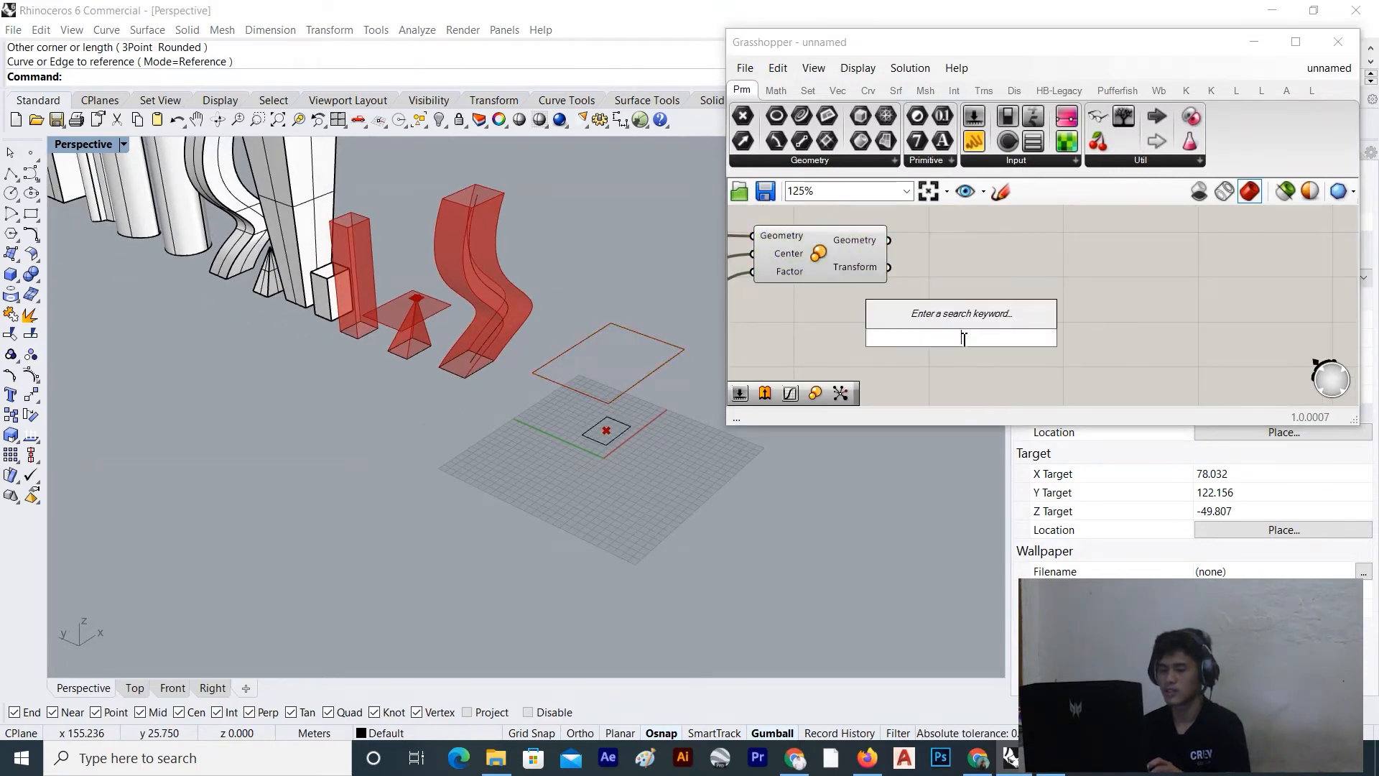
{"action": "type", "text": "surface"}
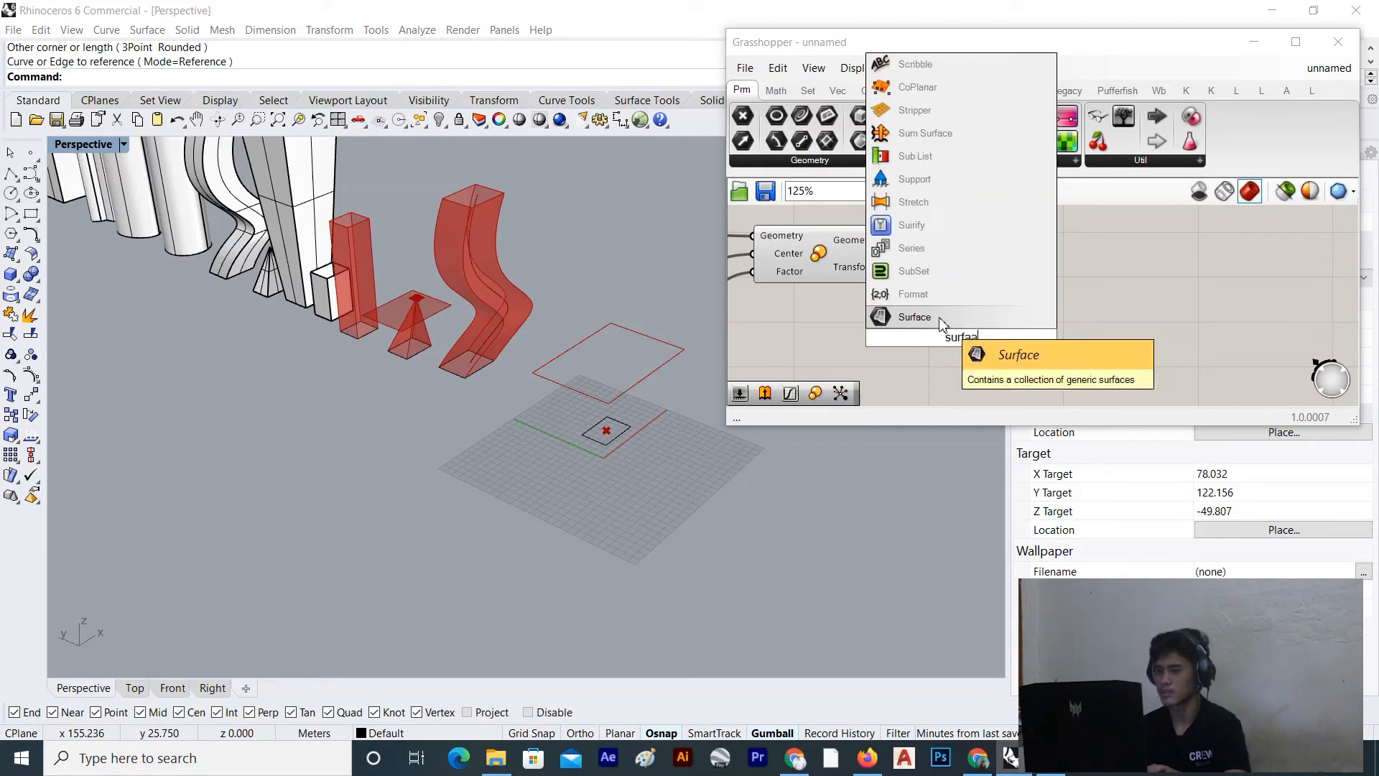
{"action": "key", "text": "Return"}
{"action": "left_click_drag", "start_coordinate": [890, 241], "coordinate": [941, 338]}
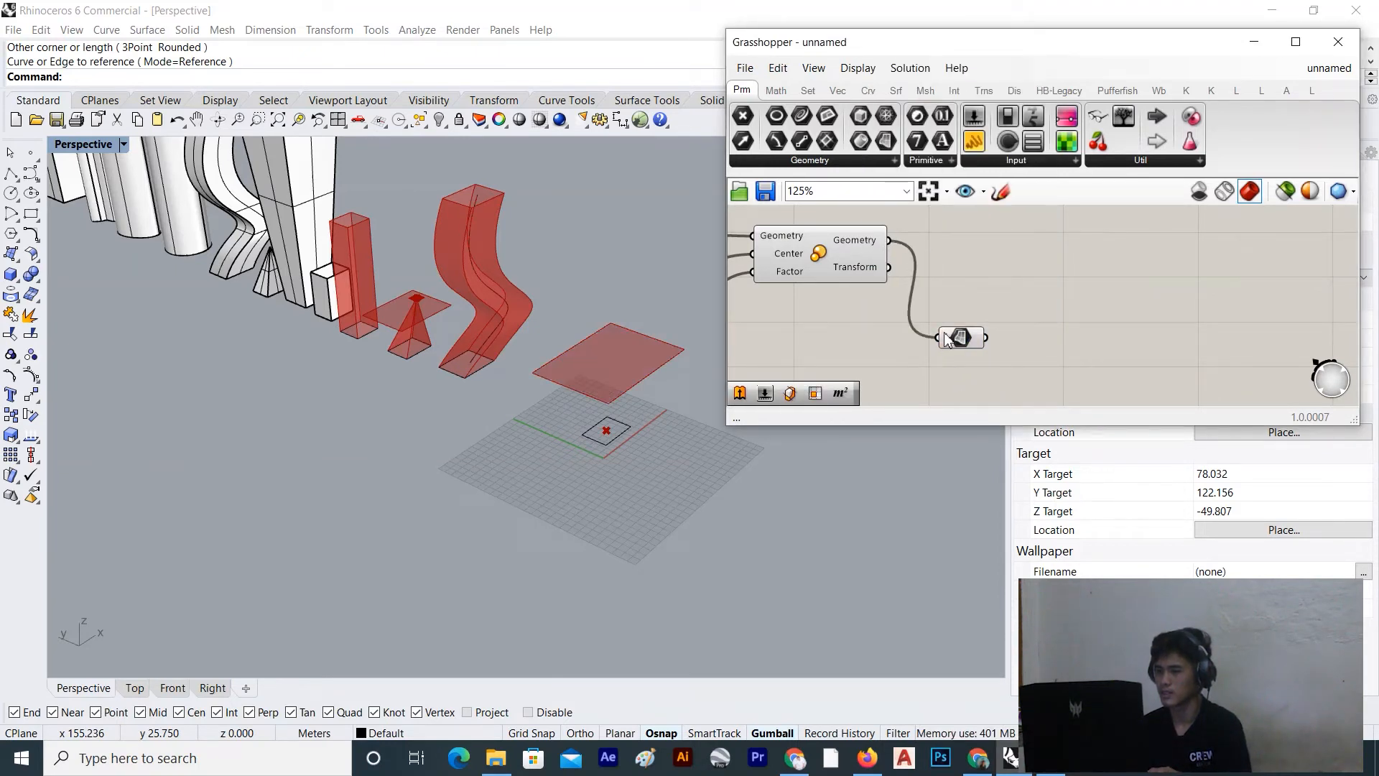
Turn off the Scale component's preview and place the Surface parameter directly beside its Geometry output
{"action": "left_click", "coordinate": [849, 251]}
{"action": "right_click", "coordinate": [982, 248]}
{"action": "left_click", "coordinate": [992, 282]}
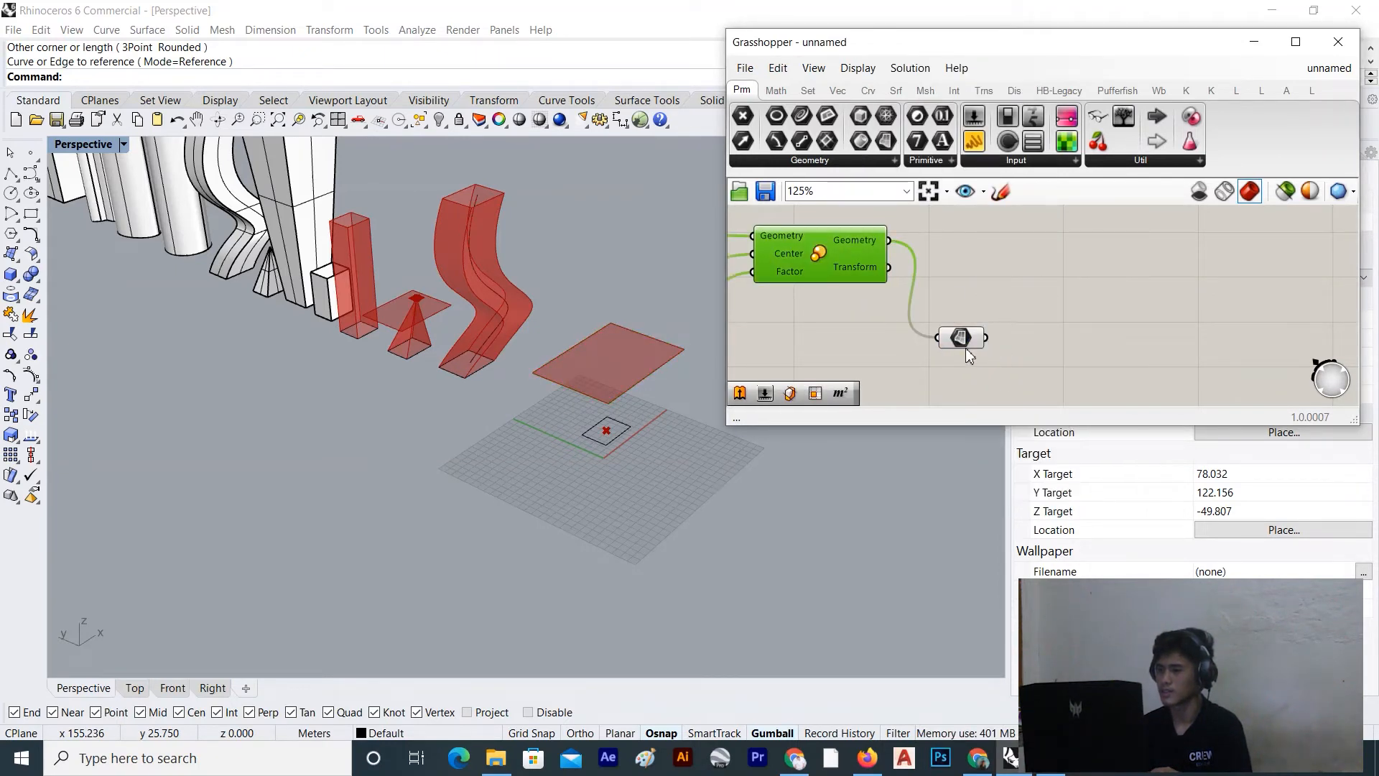
{"action": "left_click_drag", "start_coordinate": [965, 348], "coordinate": [948, 254]}
{"action": "left_click", "coordinate": [1014, 273]}
{"action": "scroll", "coordinate": [955, 288], "scroll_direction": "up", "scroll_amount": 3}
{"action": "double_click", "coordinate": [955, 287]}
{"action": "type", "text": "ev"}
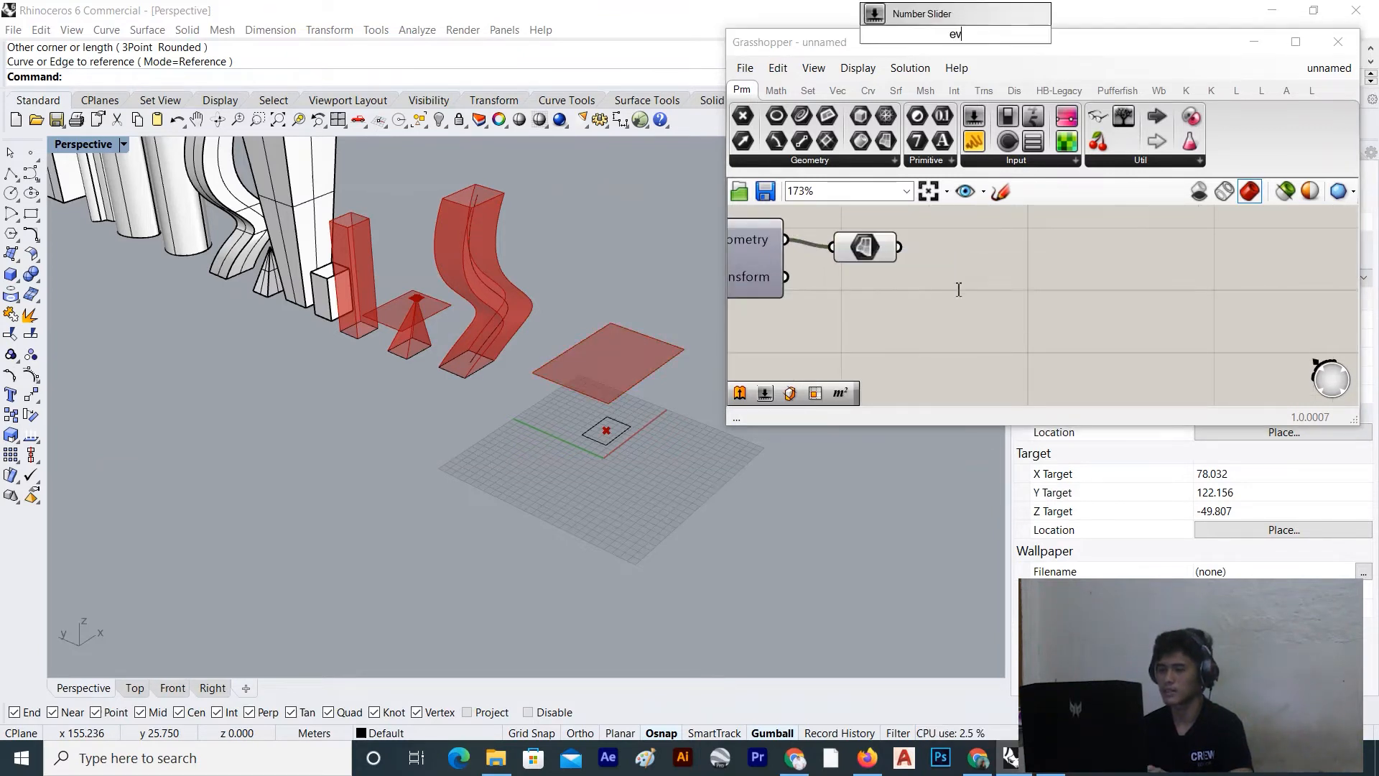
{"action": "type", "text": "a"}
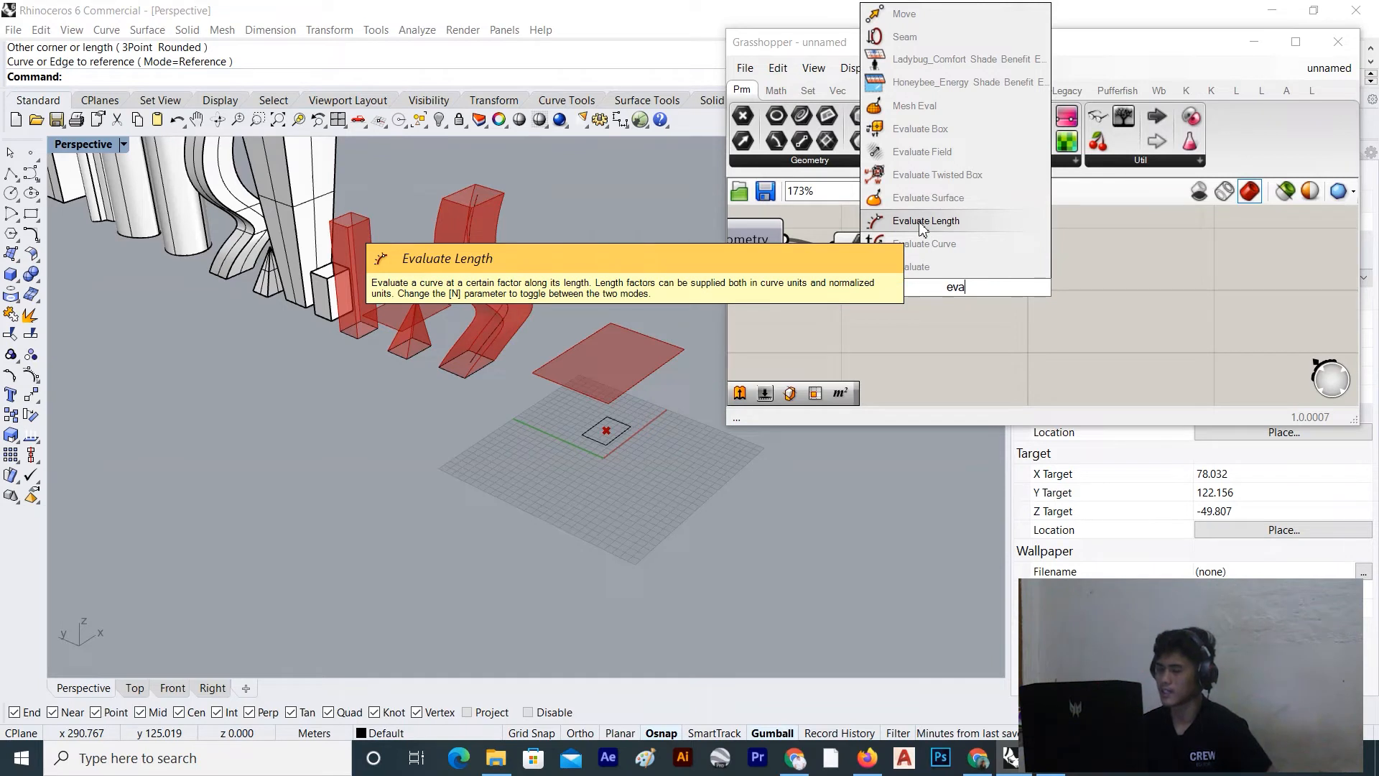
{"action": "left_click", "coordinate": [609, 433]}
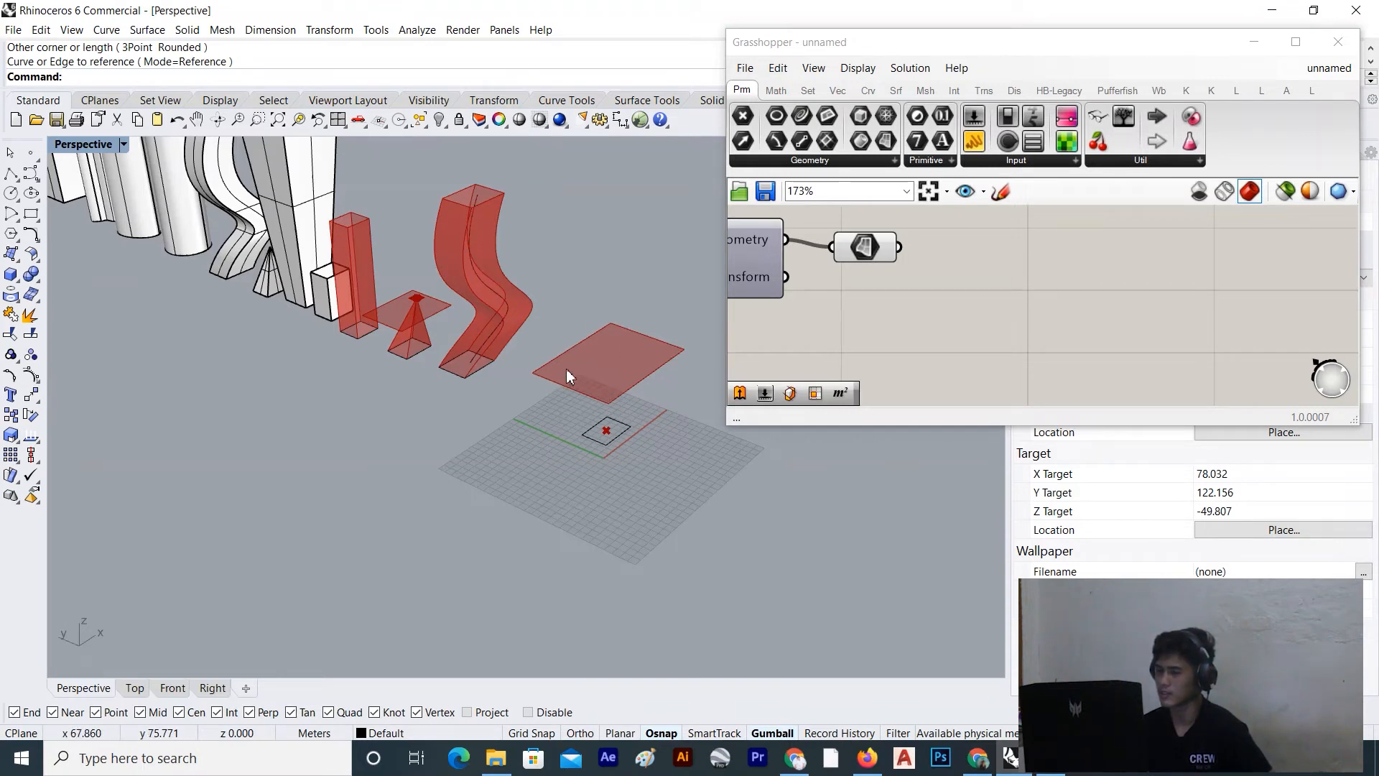
Shift the Extrude Linear component farther away to free space beyond the Surface parameter
{"action": "scroll", "coordinate": [949, 304], "scroll_direction": "down", "scroll_amount": 3}
{"action": "right_click_drag", "start_coordinate": [946, 326], "coordinate": [855, 360]}
{"action": "scroll", "coordinate": [911, 332], "scroll_direction": "up", "scroll_amount": 3}
{"action": "scroll", "coordinate": [912, 330], "scroll_direction": "down", "scroll_amount": 4}
{"action": "left_click_drag", "start_coordinate": [952, 256], "coordinate": [989, 268]}
{"action": "scroll", "coordinate": [833, 348], "scroll_direction": "down", "scroll_amount": 2}
{"action": "right_click_drag", "start_coordinate": [804, 355], "coordinate": [855, 309]}
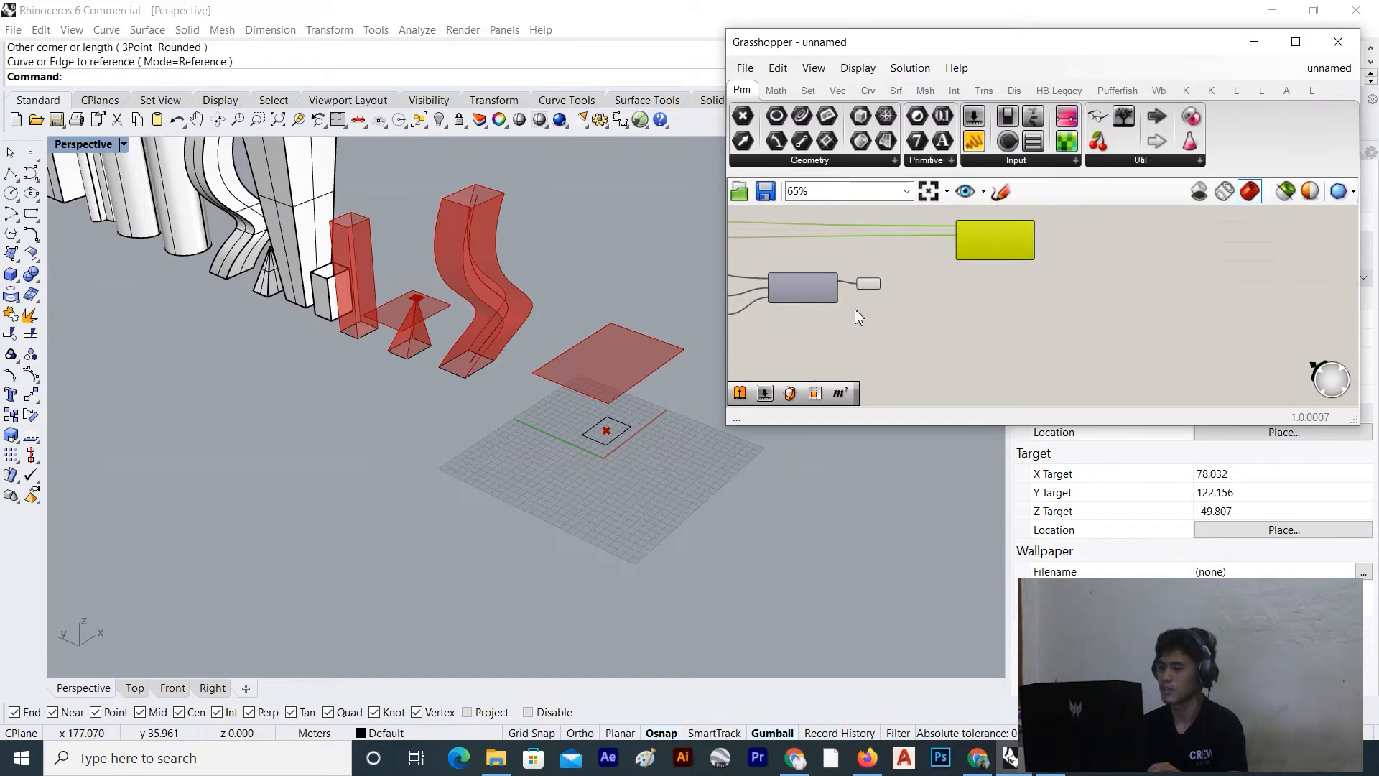
Add an Evaluate Surface component and connect the Surface parameter to its Surface input
{"action": "scroll", "coordinate": [859, 296], "scroll_direction": "up", "scroll_amount": 5}
{"action": "double_click", "coordinate": [1025, 333]}
{"action": "type", "text": "eva"}
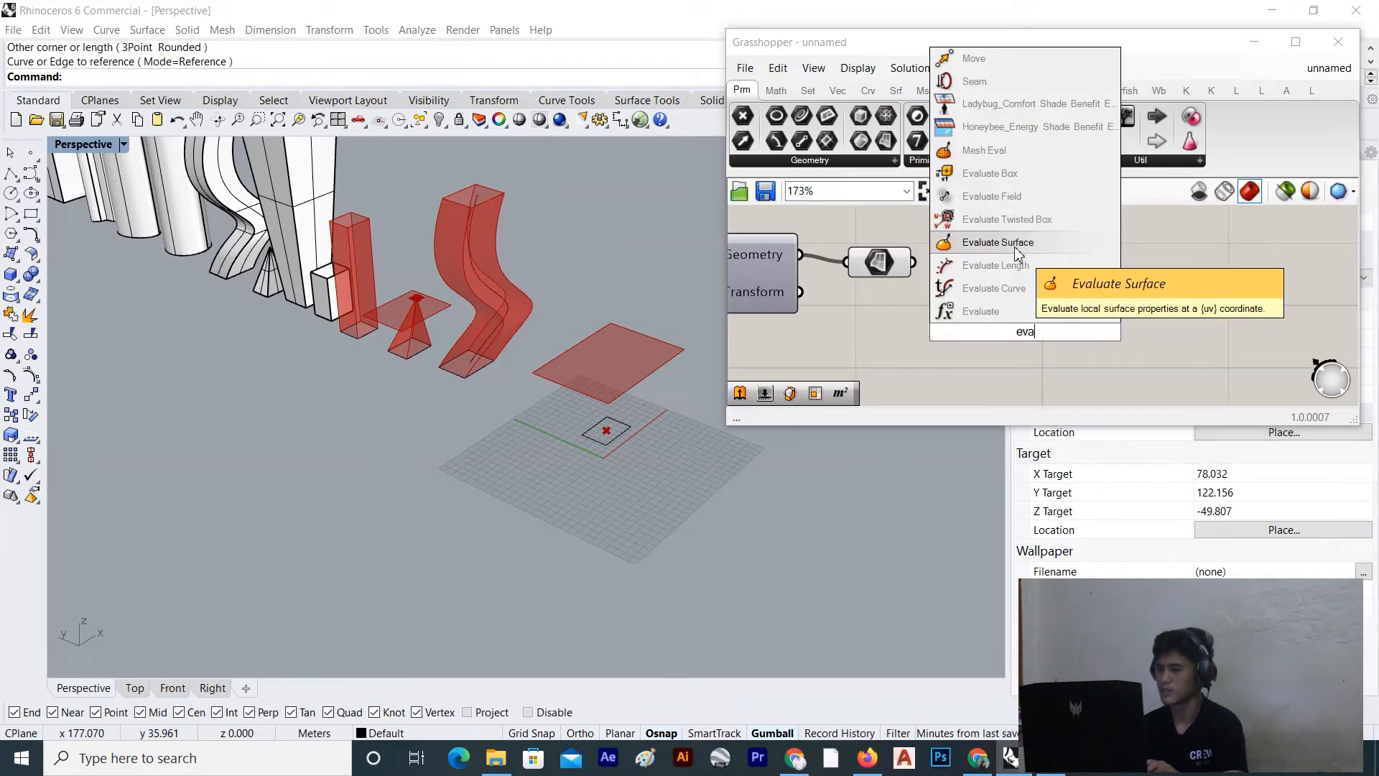
{"action": "left_click", "coordinate": [1017, 244]}
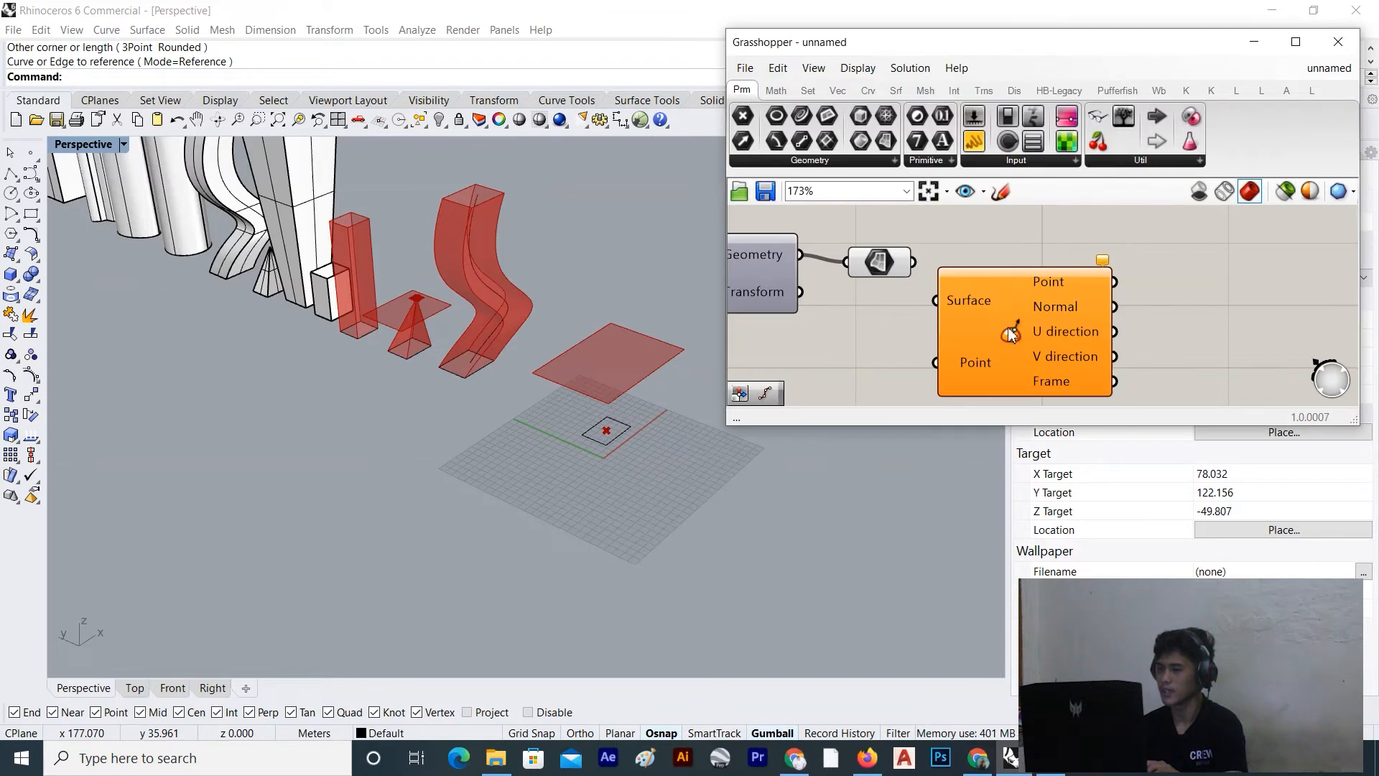
{"action": "left_click_drag", "start_coordinate": [1010, 333], "coordinate": [1052, 333]}
{"action": "scroll", "coordinate": [931, 266], "scroll_direction": "up", "scroll_amount": 1}
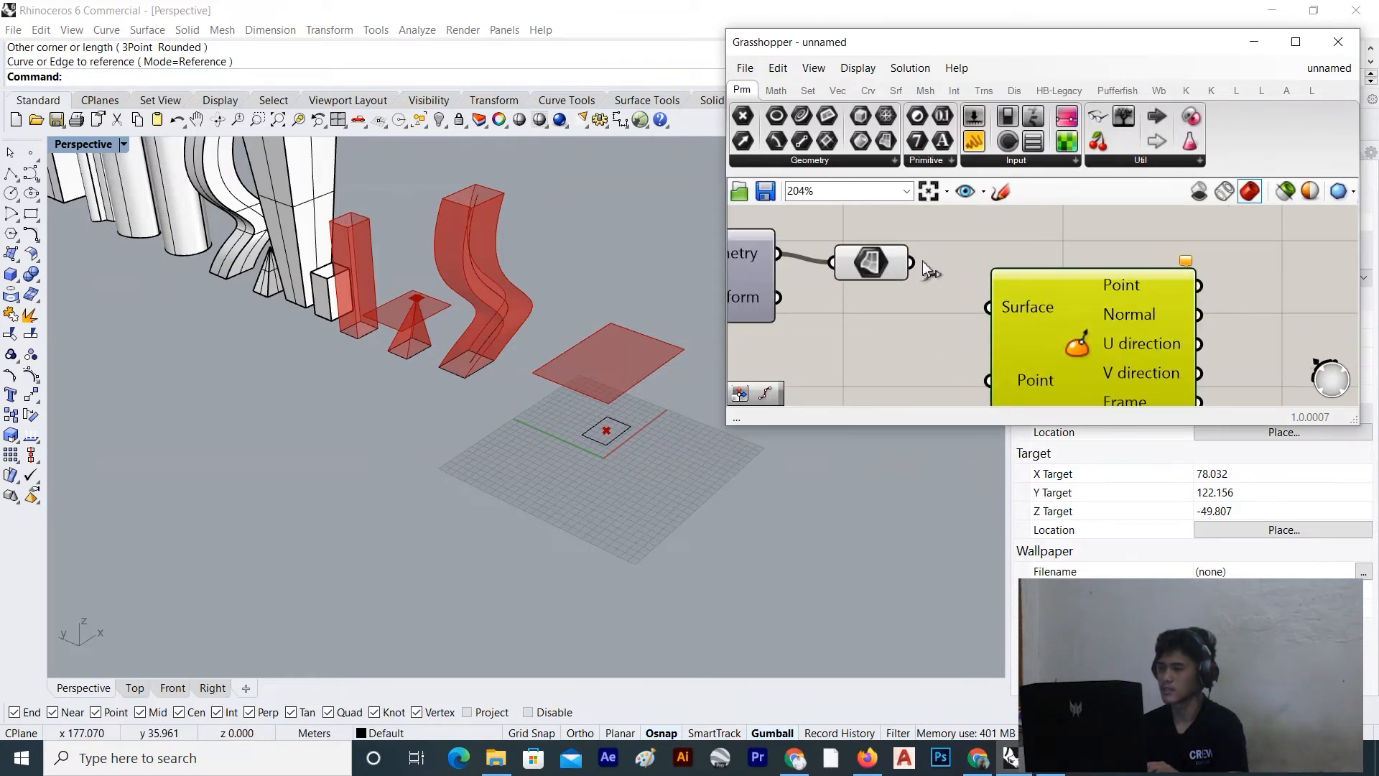
{"action": "left_click_drag", "start_coordinate": [931, 272], "coordinate": [984, 309]}
{"action": "scroll", "coordinate": [866, 262], "scroll_direction": "up", "scroll_amount": 2}
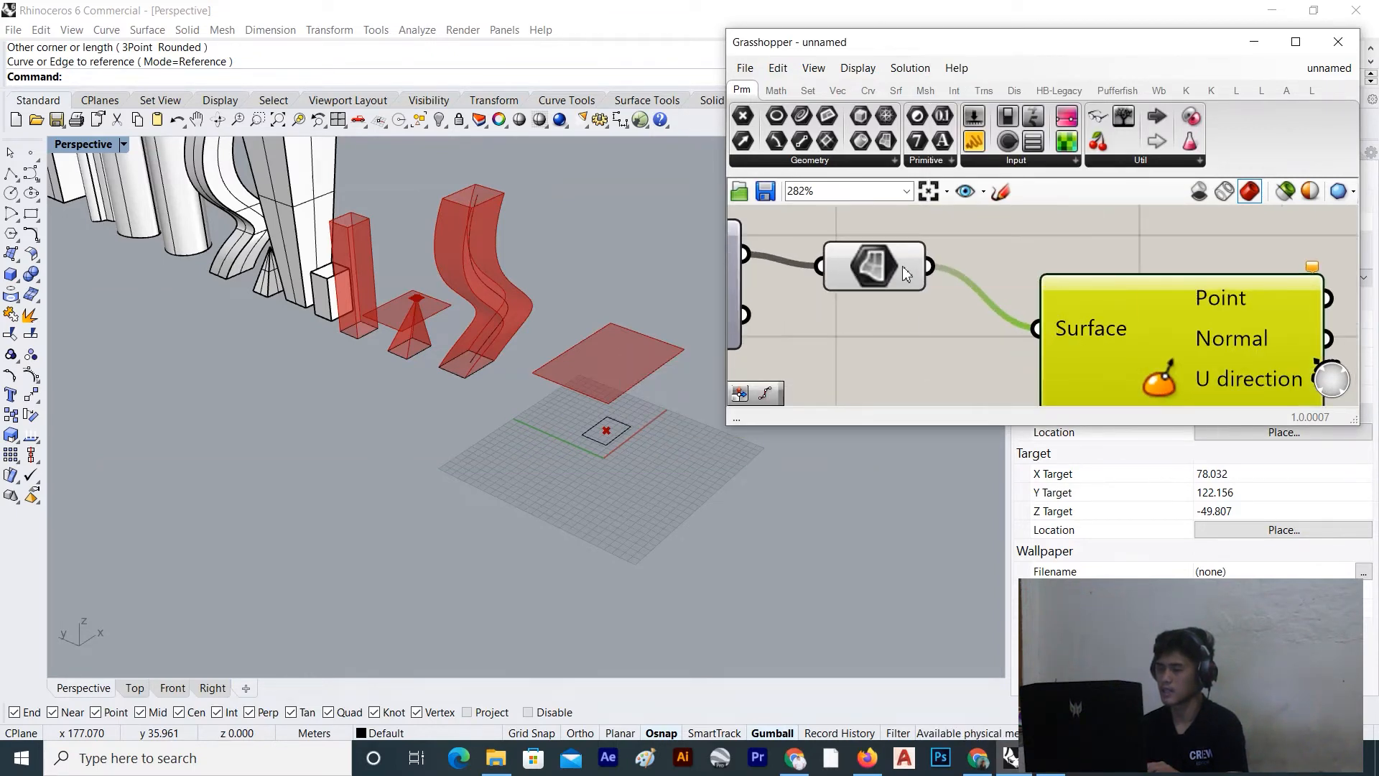
Enable Reparameterize on the Surface parameter and adjust its placement between Scale and Evaluate Surface
{"action": "right_click", "coordinate": [903, 267]}
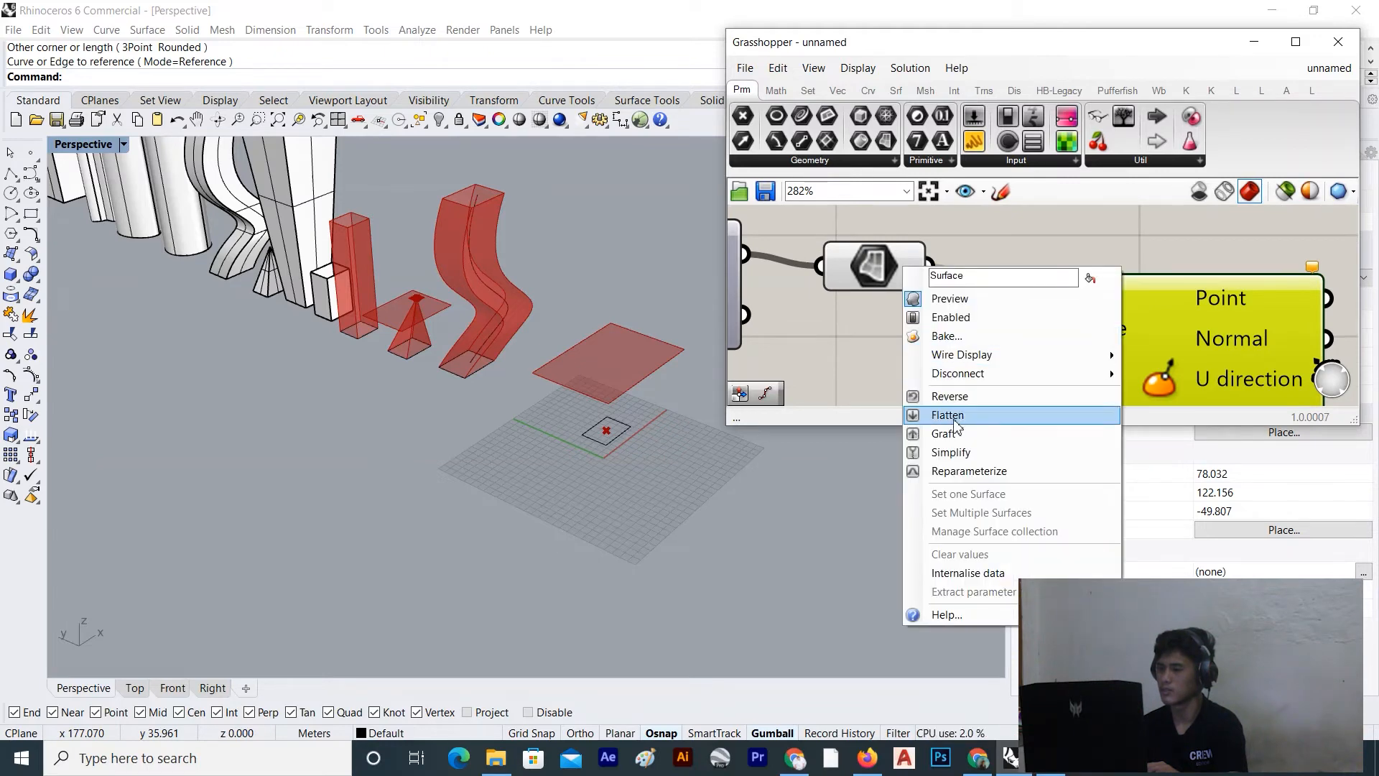
{"action": "left_click", "coordinate": [984, 472]}
{"action": "scroll", "coordinate": [981, 309], "scroll_direction": "down", "scroll_amount": 5}
{"action": "scroll", "coordinate": [981, 309], "scroll_direction": "up", "scroll_amount": 2}
{"action": "left_click_drag", "start_coordinate": [981, 305], "coordinate": [989, 305]}
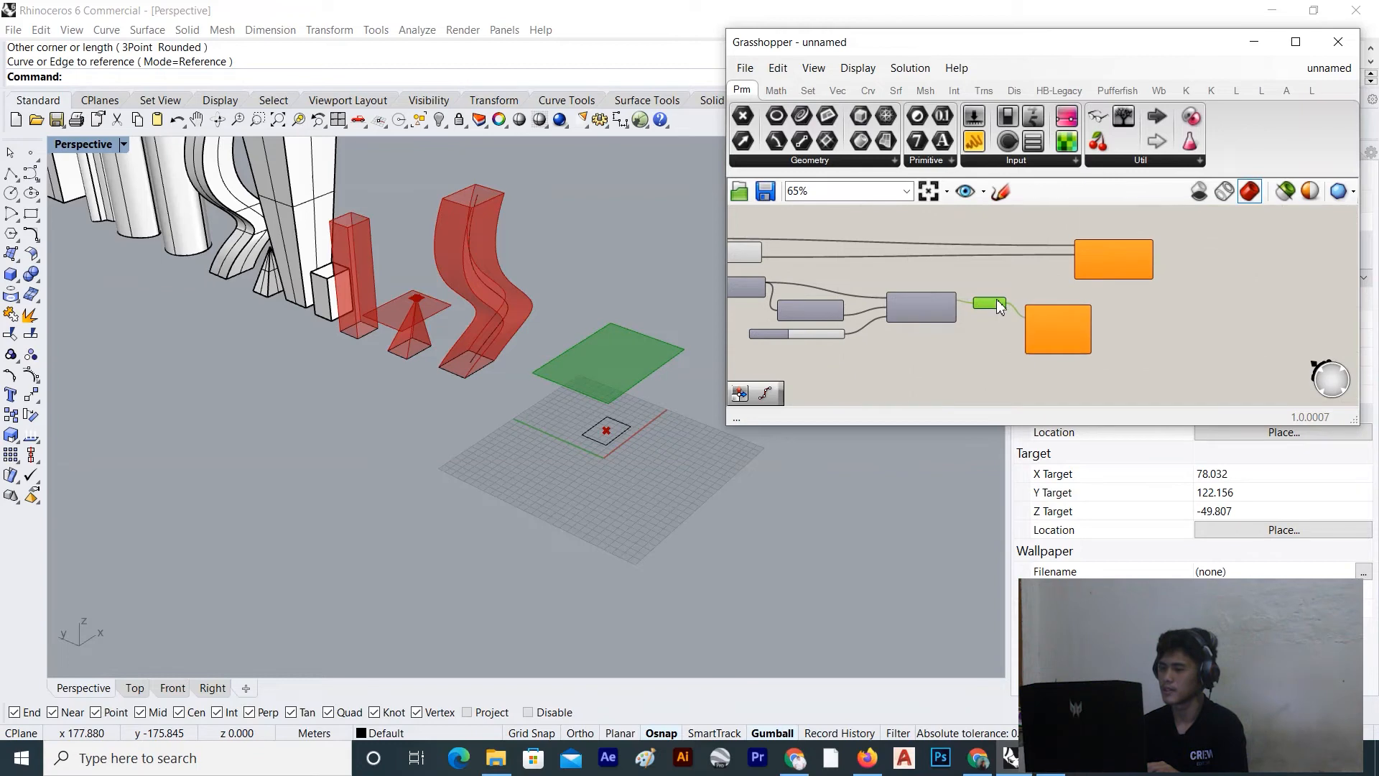
Add an MD Slider below the Scale component, shrink it and position it near Evaluate Surface's Point input
{"action": "scroll", "coordinate": [999, 307], "scroll_direction": "up", "scroll_amount": 4}
{"action": "right_click_drag", "start_coordinate": [1041, 370], "coordinate": [1045, 285]}
{"action": "scroll", "coordinate": [1039, 287], "scroll_direction": "down", "scroll_amount": 3}
{"action": "scroll", "coordinate": [1039, 289], "scroll_direction": "up", "scroll_amount": 3}
{"action": "double_click", "coordinate": [913, 321]}
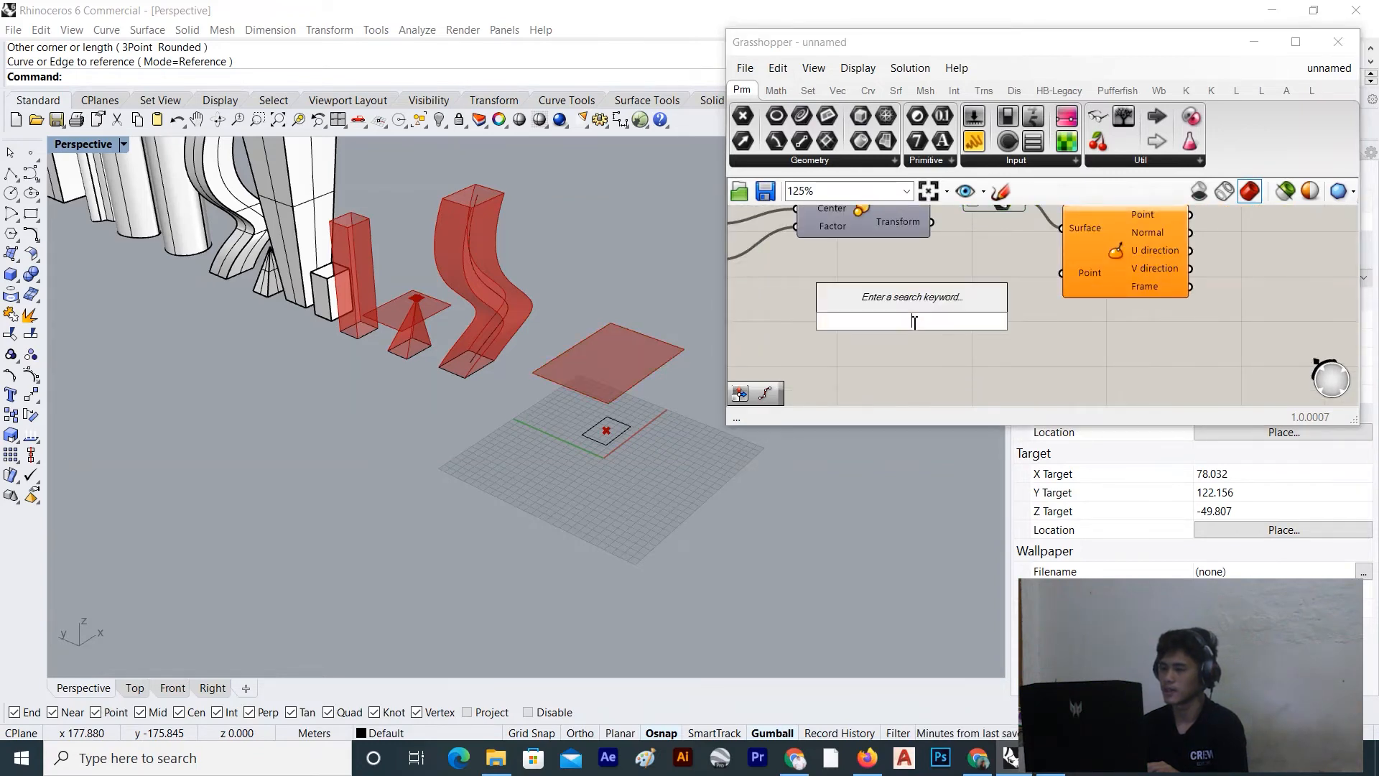
{"action": "type", "text": "md"}
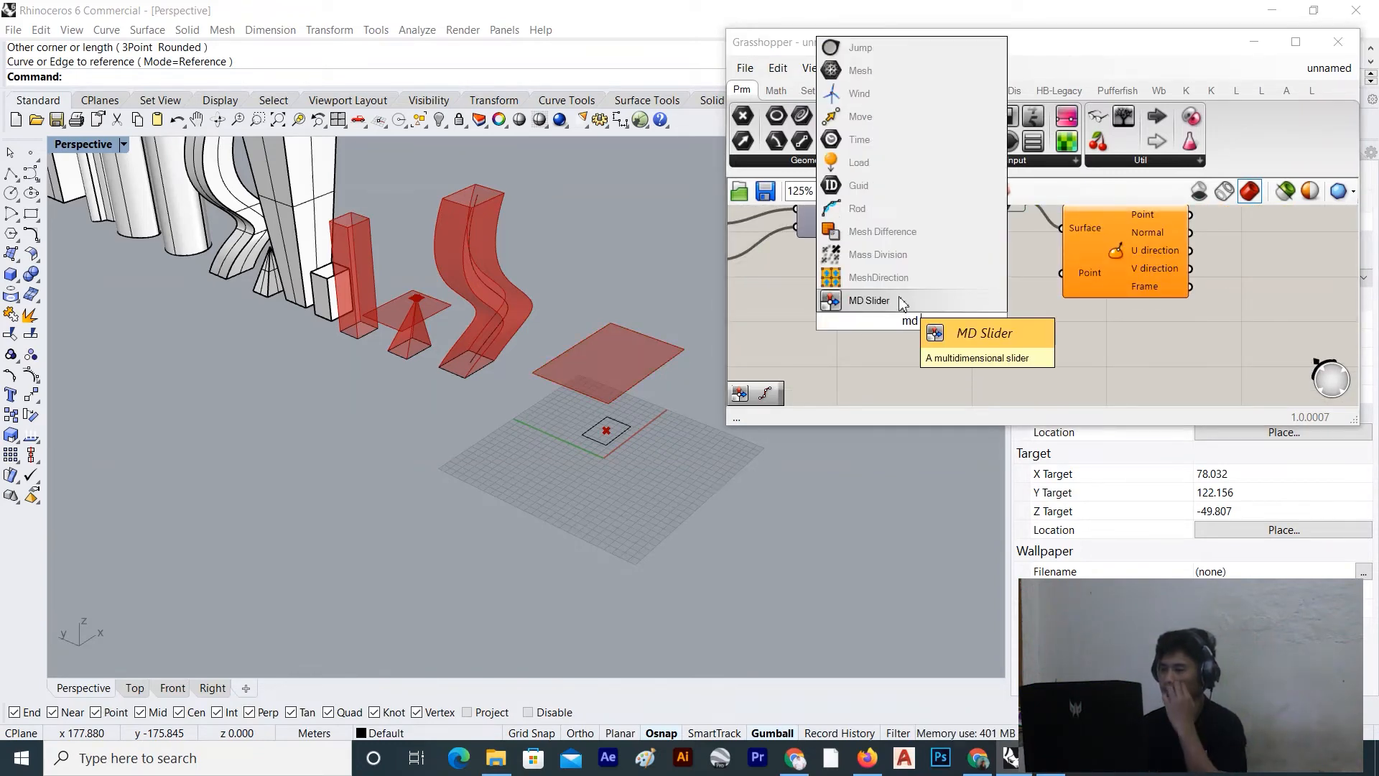
{"action": "left_click", "coordinate": [900, 298]}
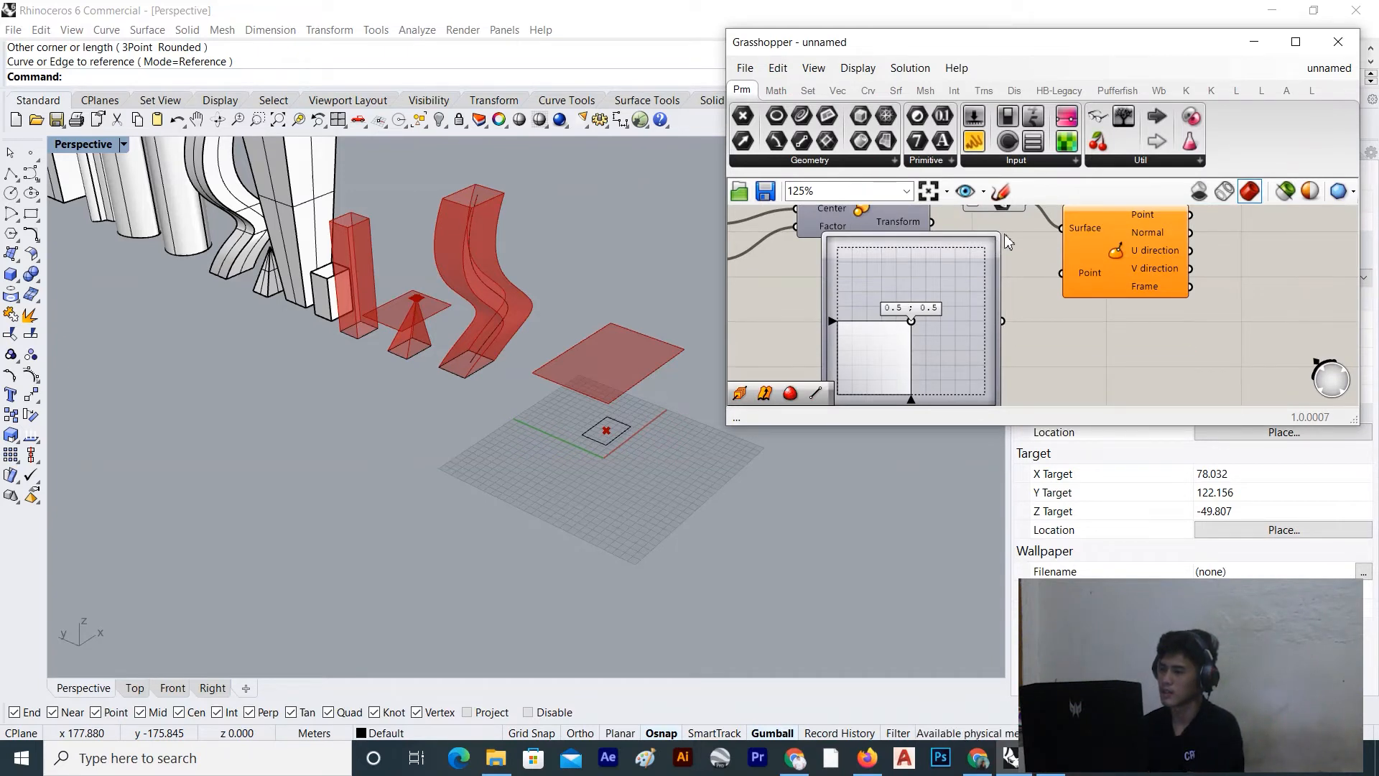
{"action": "left_click_drag", "start_coordinate": [1002, 236], "coordinate": [955, 290]}
{"action": "scroll", "coordinate": [955, 291], "scroll_direction": "down", "scroll_amount": 3}
{"action": "left_click_drag", "start_coordinate": [919, 337], "coordinate": [937, 312]}
{"action": "scroll", "coordinate": [937, 312], "scroll_direction": "up", "scroll_amount": 3}
Turn off Reparameterize on the Surface parameter and connect the MD Slider to Evaluate Surface's Point input
{"action": "right_click", "coordinate": [970, 228]}
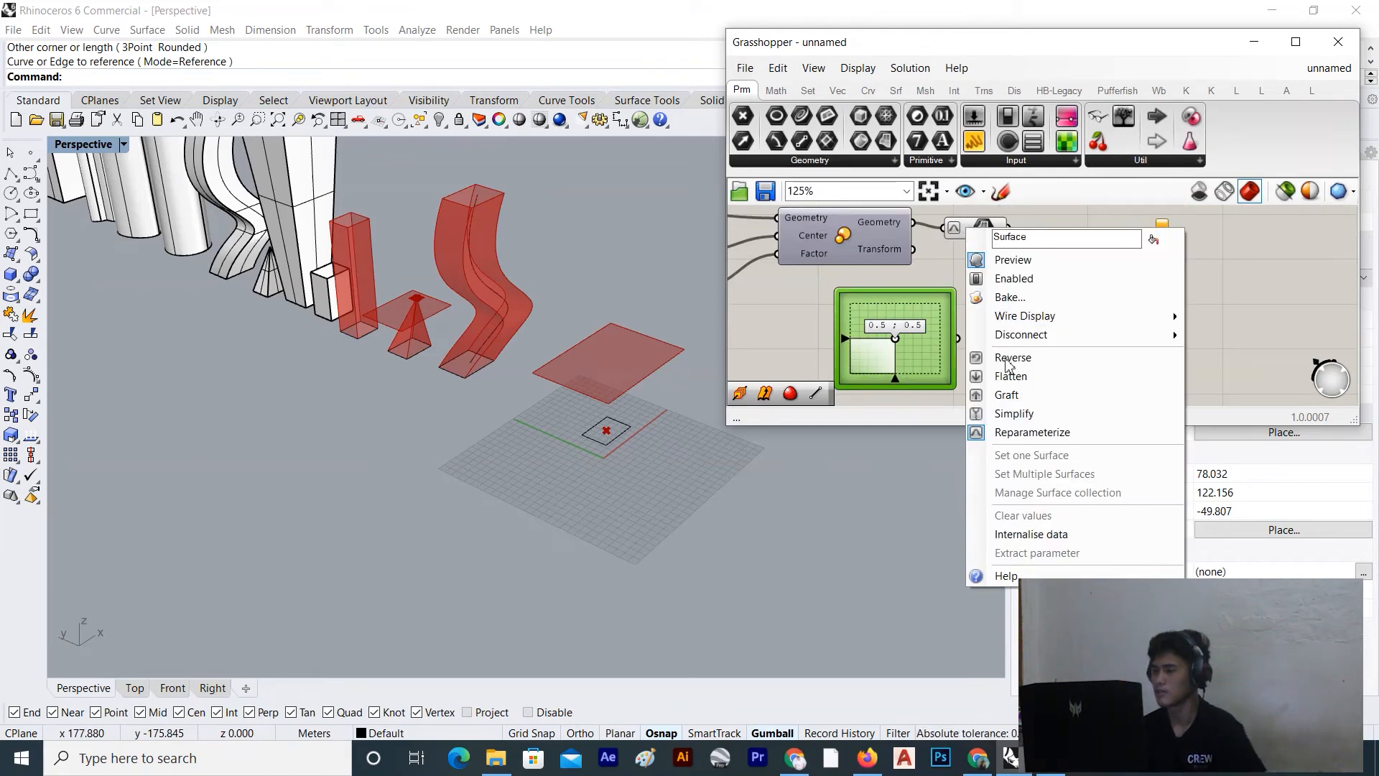
{"action": "left_click", "coordinate": [1011, 432]}
{"action": "left_click_drag", "start_coordinate": [971, 345], "coordinate": [1043, 300]}
{"action": "scroll", "coordinate": [932, 336], "scroll_direction": "up", "scroll_amount": 3}
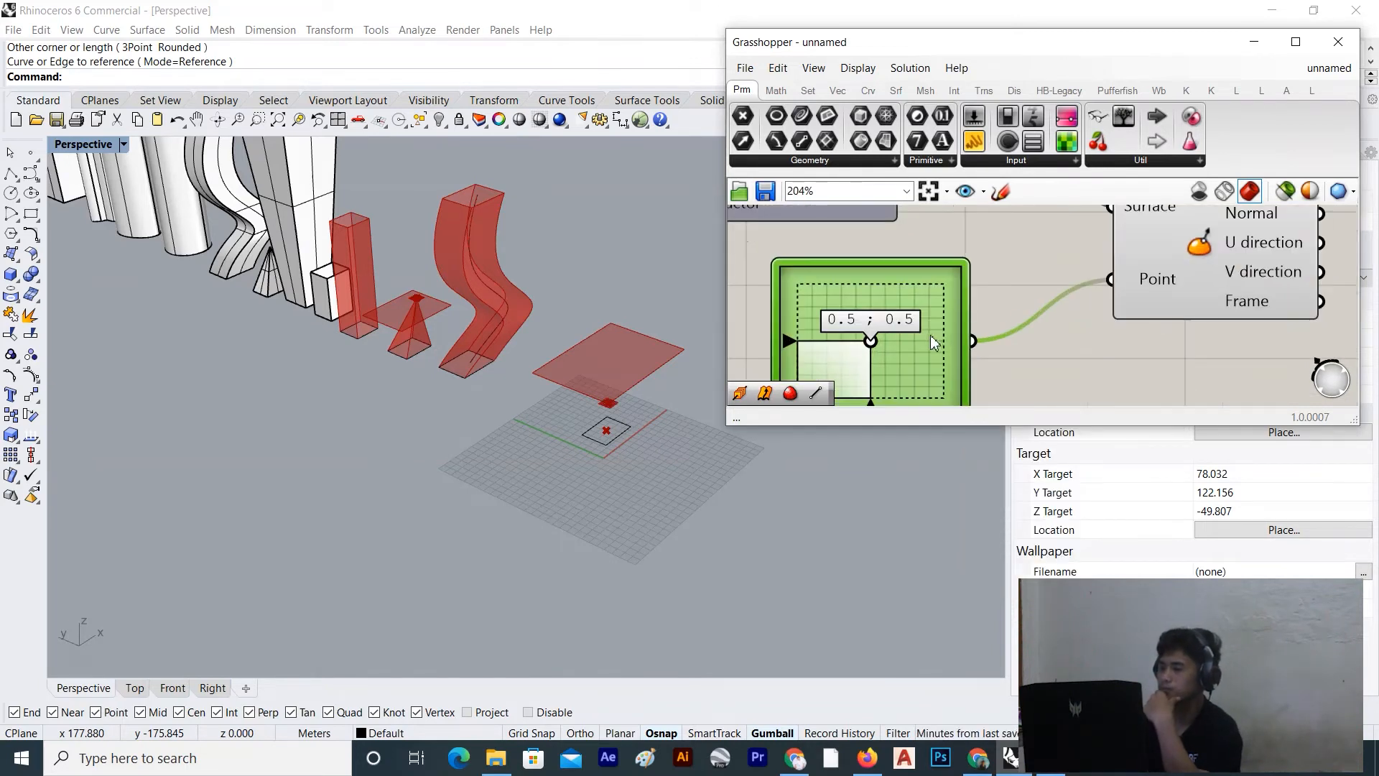
Set the MD Slider to about 0.74 ; 0.48 and enable Reparameterize on the Surface parameter
{"action": "left_click_drag", "start_coordinate": [869, 343], "coordinate": [905, 359]}
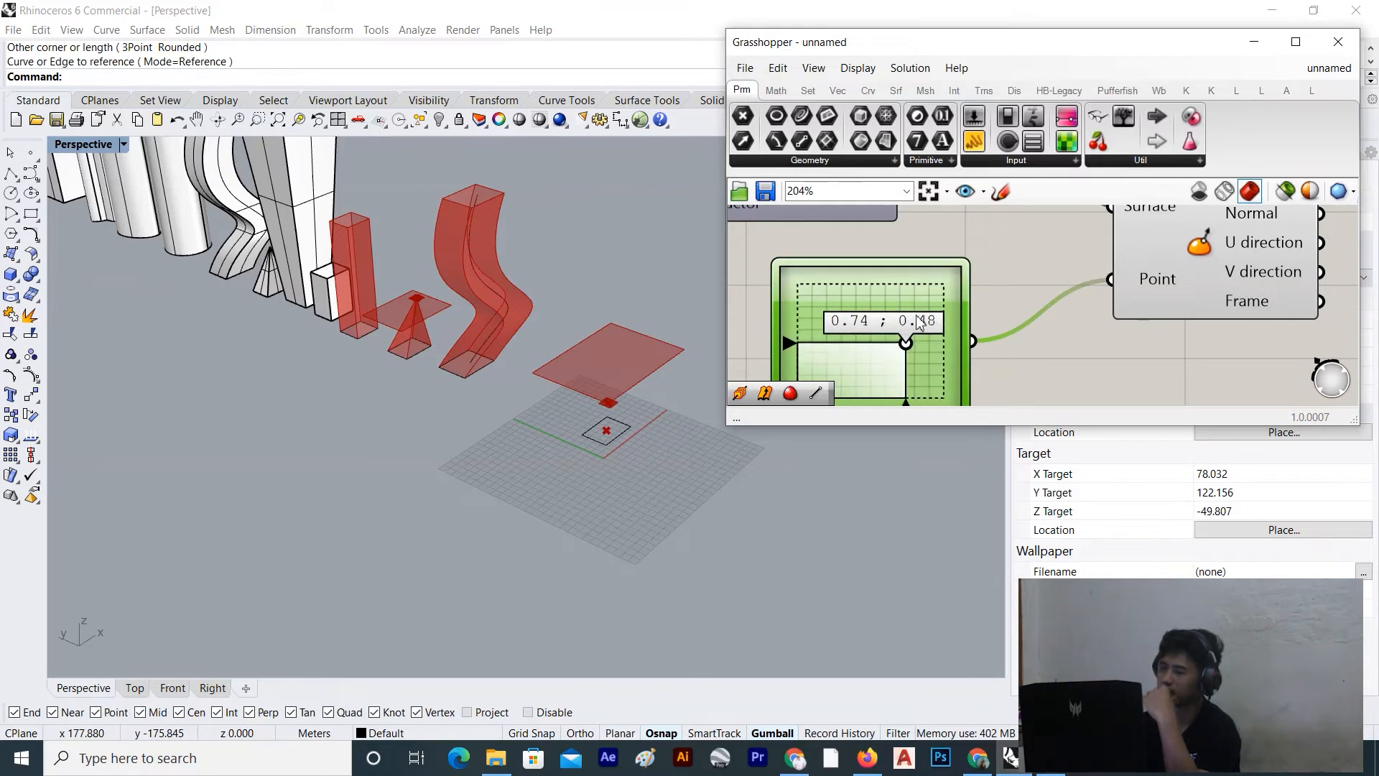
{"action": "scroll", "coordinate": [957, 268], "scroll_direction": "down", "scroll_amount": 4}
{"action": "scroll", "coordinate": [957, 270], "scroll_direction": "up", "scroll_amount": 4}
{"action": "left_click", "coordinate": [980, 257]}
{"action": "right_click", "coordinate": [977, 257]}
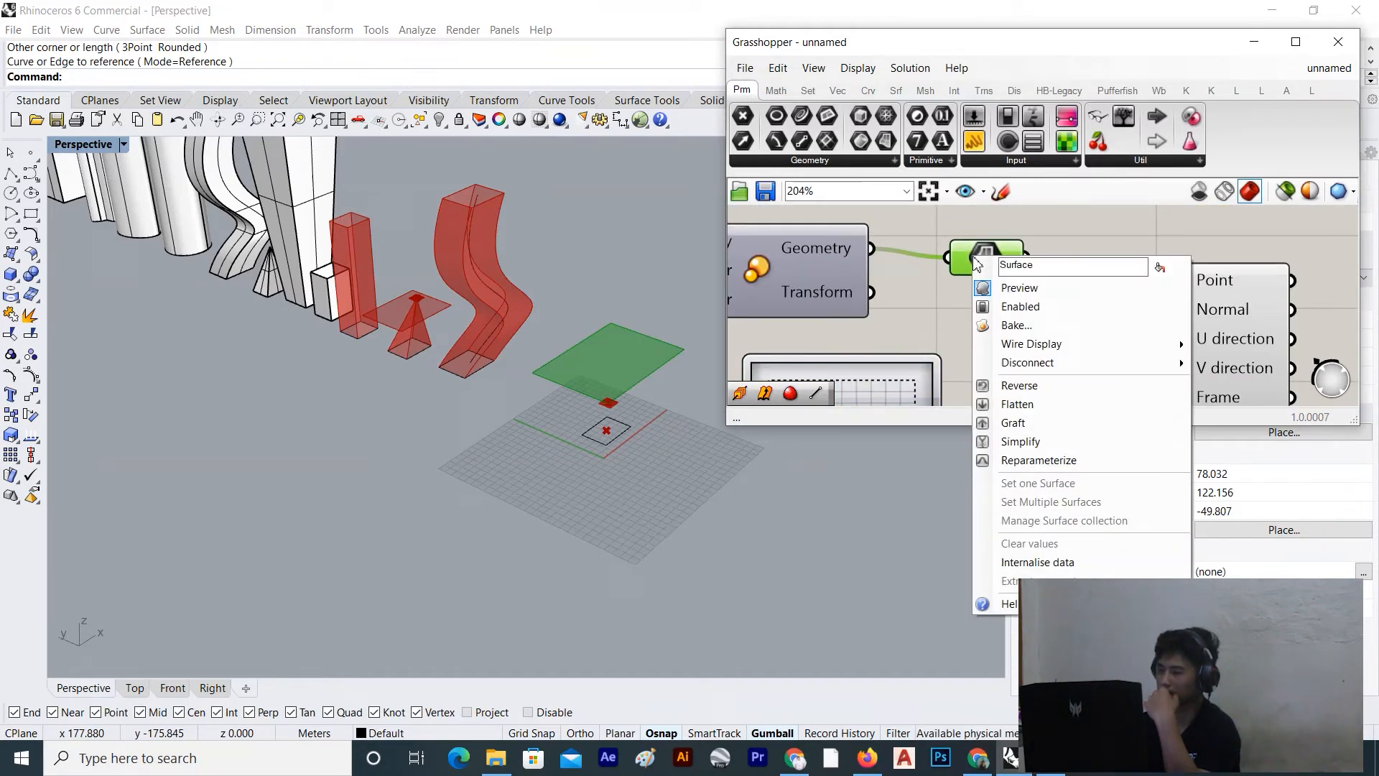
{"action": "left_click", "coordinate": [1063, 459]}
Adjust the MD Slider to reposition the evaluated point on the scaled surface
{"action": "scroll", "coordinate": [946, 237], "scroll_direction": "down", "scroll_amount": 4}
{"action": "scroll", "coordinate": [919, 323], "scroll_direction": "up", "scroll_amount": 3}
{"action": "mouse_move", "coordinate": [913, 298]}
{"action": "left_mouse_down"}
{"action": "mouse_move", "coordinate": [900, 322]}
{"action": "mouse_move", "coordinate": [911, 281]}
{"action": "left_mouse_up"}
{"action": "left_click_drag", "start_coordinate": [913, 298], "coordinate": [877, 309]}
{"action": "left_click", "coordinate": [1070, 311]}
{"action": "scroll", "coordinate": [1065, 310], "scroll_direction": "down", "scroll_amount": 3}
{"action": "right_click_drag", "start_coordinate": [1063, 309], "coordinate": [1017, 342]}
{"action": "scroll", "coordinate": [1113, 270], "scroll_direction": "up", "scroll_amount": 2}
{"action": "left_click_drag", "start_coordinate": [1067, 281], "coordinate": [1084, 293]}
{"action": "scroll", "coordinate": [1084, 292], "scroll_direction": "down", "scroll_amount": 3}
{"action": "right_click_drag", "start_coordinate": [1084, 292], "coordinate": [1009, 298]}
Shift the Extrude Linear component farther from the Evaluate Surface component
{"action": "scroll", "coordinate": [1108, 218], "scroll_direction": "up", "scroll_amount": 1}
{"action": "left_click_drag", "start_coordinate": [1108, 219], "coordinate": [1292, 228]}
{"action": "scroll", "coordinate": [1096, 286], "scroll_direction": "down", "scroll_amount": 3}
{"action": "left_click", "coordinate": [1007, 322]}
{"action": "left_click_drag", "start_coordinate": [914, 296], "coordinate": [916, 306]}
{"action": "scroll", "coordinate": [985, 319], "scroll_direction": "down", "scroll_amount": 4}
{"action": "left_click", "coordinate": [994, 320]}
{"action": "scroll", "coordinate": [1096, 278], "scroll_direction": "up", "scroll_amount": 4}
{"action": "left_click_drag", "start_coordinate": [1096, 277], "coordinate": [1162, 268]}
{"action": "scroll", "coordinate": [1060, 310], "scroll_direction": "up", "scroll_amount": 1}
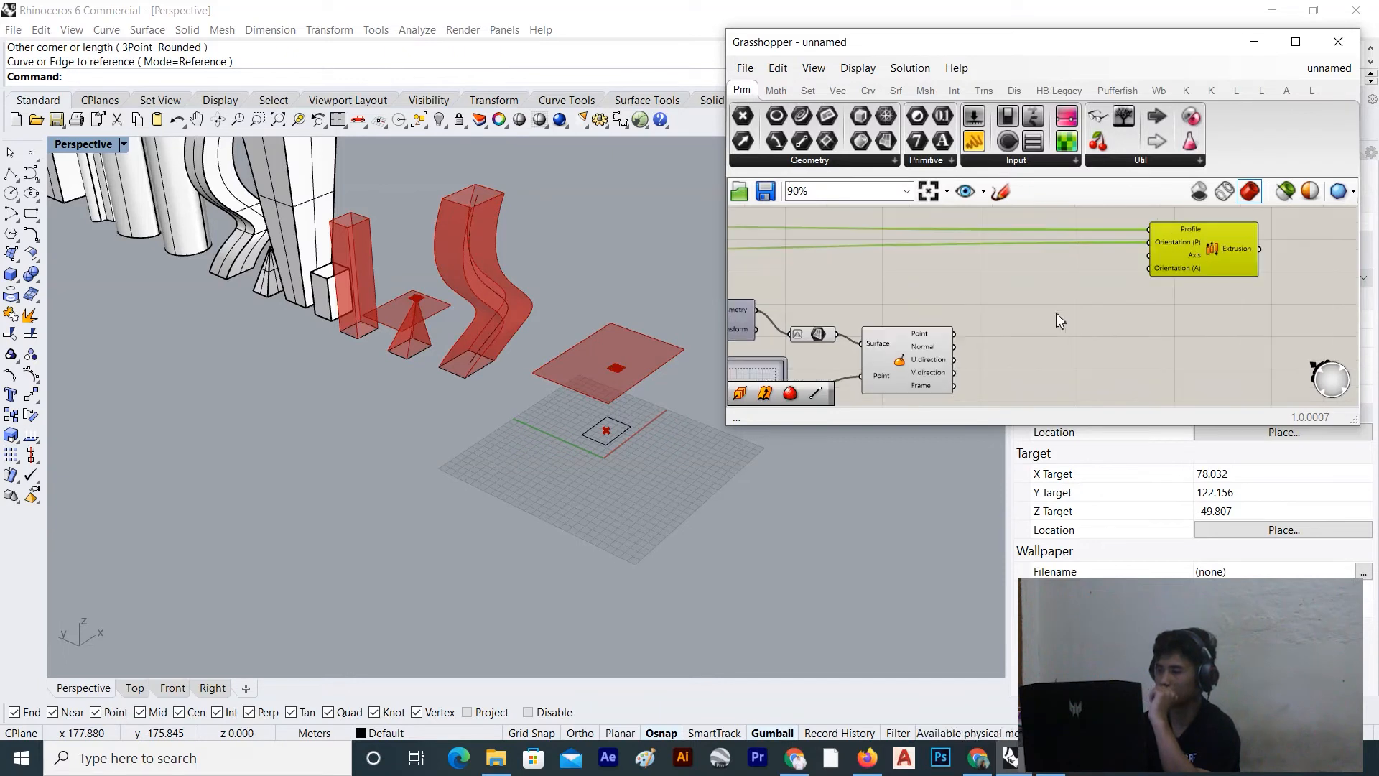
Examine where the Evaluate Surface frame and the first Area centroid lie relative to the rectangle and scaled surface
{"action": "left_click", "coordinate": [907, 362]}
{"action": "scroll", "coordinate": [899, 356], "scroll_direction": "up", "scroll_amount": 1}
{"action": "scroll", "coordinate": [870, 361], "scroll_direction": "down", "scroll_amount": 3}
{"action": "scroll", "coordinate": [953, 298], "scroll_direction": "down", "scroll_amount": 3}
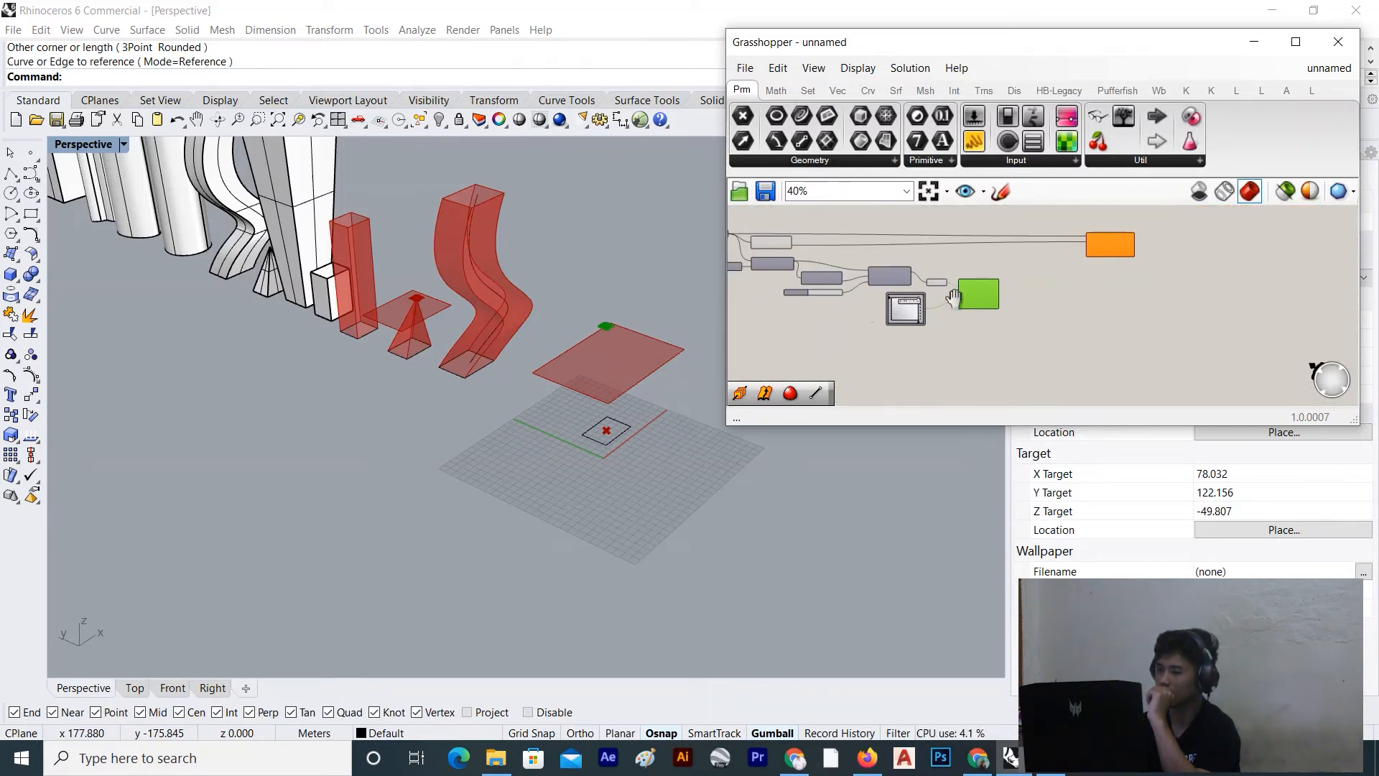
{"action": "right_click_drag", "start_coordinate": [954, 299], "coordinate": [1039, 303]}
{"action": "scroll", "coordinate": [885, 245], "scroll_direction": "up", "scroll_amount": 3}
{"action": "left_click", "coordinate": [864, 247]}
{"action": "scroll", "coordinate": [1206, 300], "scroll_direction": "down", "scroll_amount": 1}
{"action": "scroll", "coordinate": [1205, 300], "scroll_direction": "down", "scroll_amount": 1}
{"action": "right_click_drag", "start_coordinate": [1204, 300], "coordinate": [988, 286]}
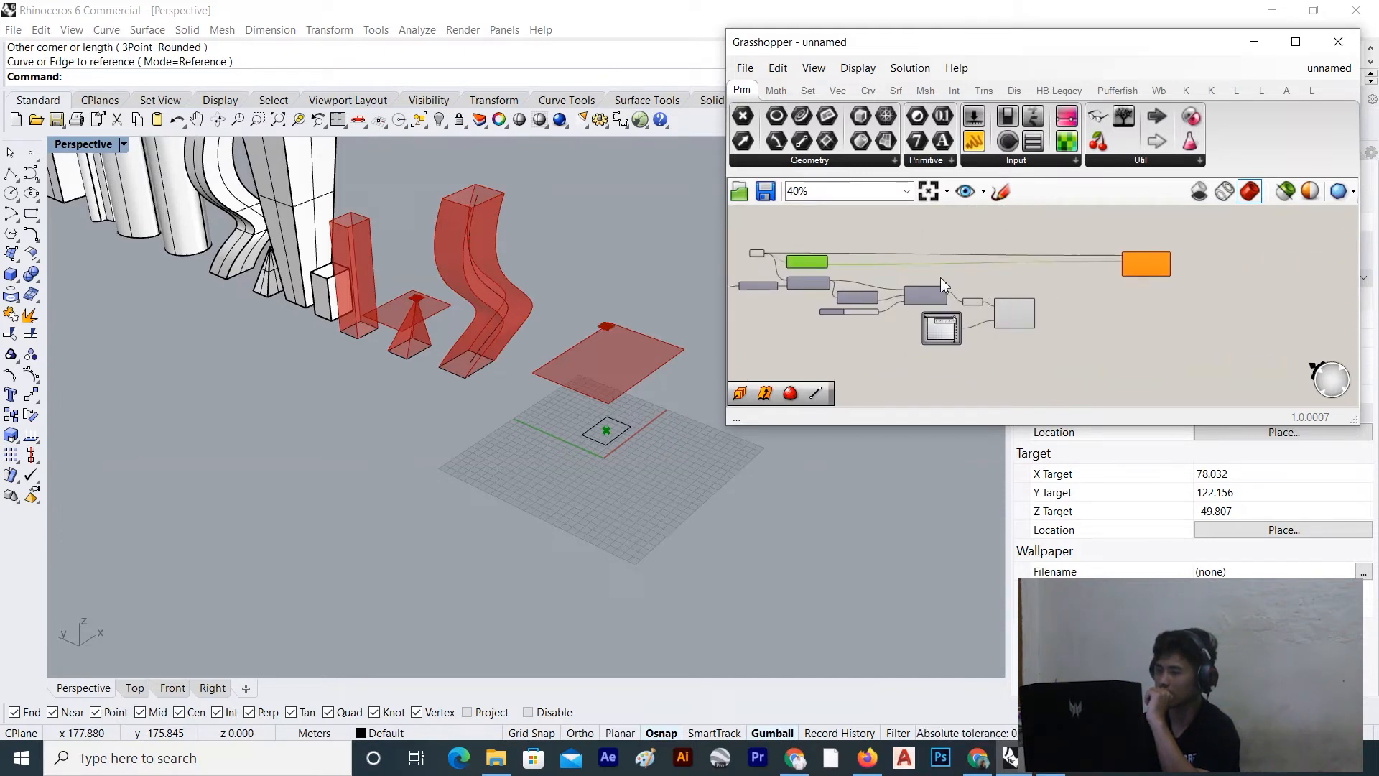
Add a Line component, which joins two points, between the Evaluate Surface and Extrude Linear components
{"action": "scroll", "coordinate": [1064, 302], "scroll_direction": "up", "scroll_amount": 4}
{"action": "double_click", "coordinate": [1027, 255]}
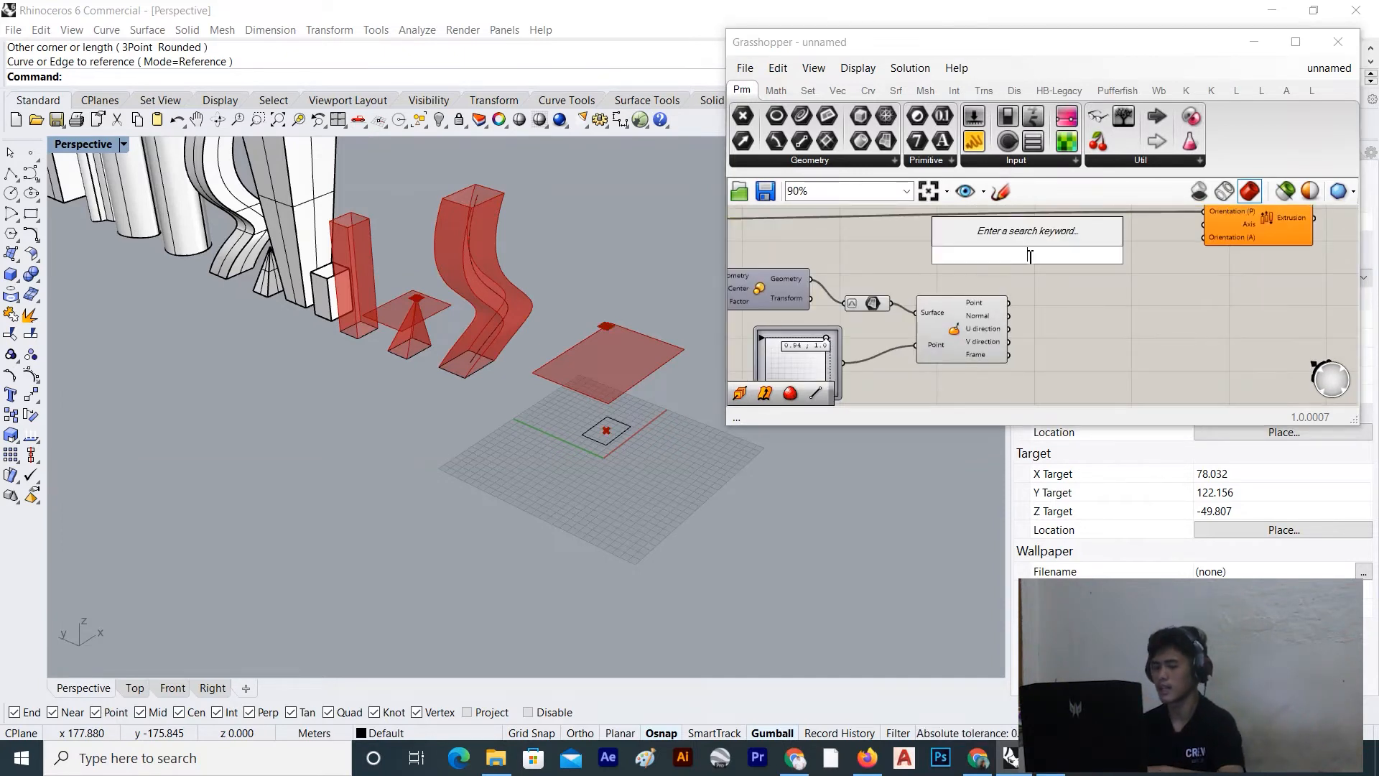
{"action": "type", "text": "li"}
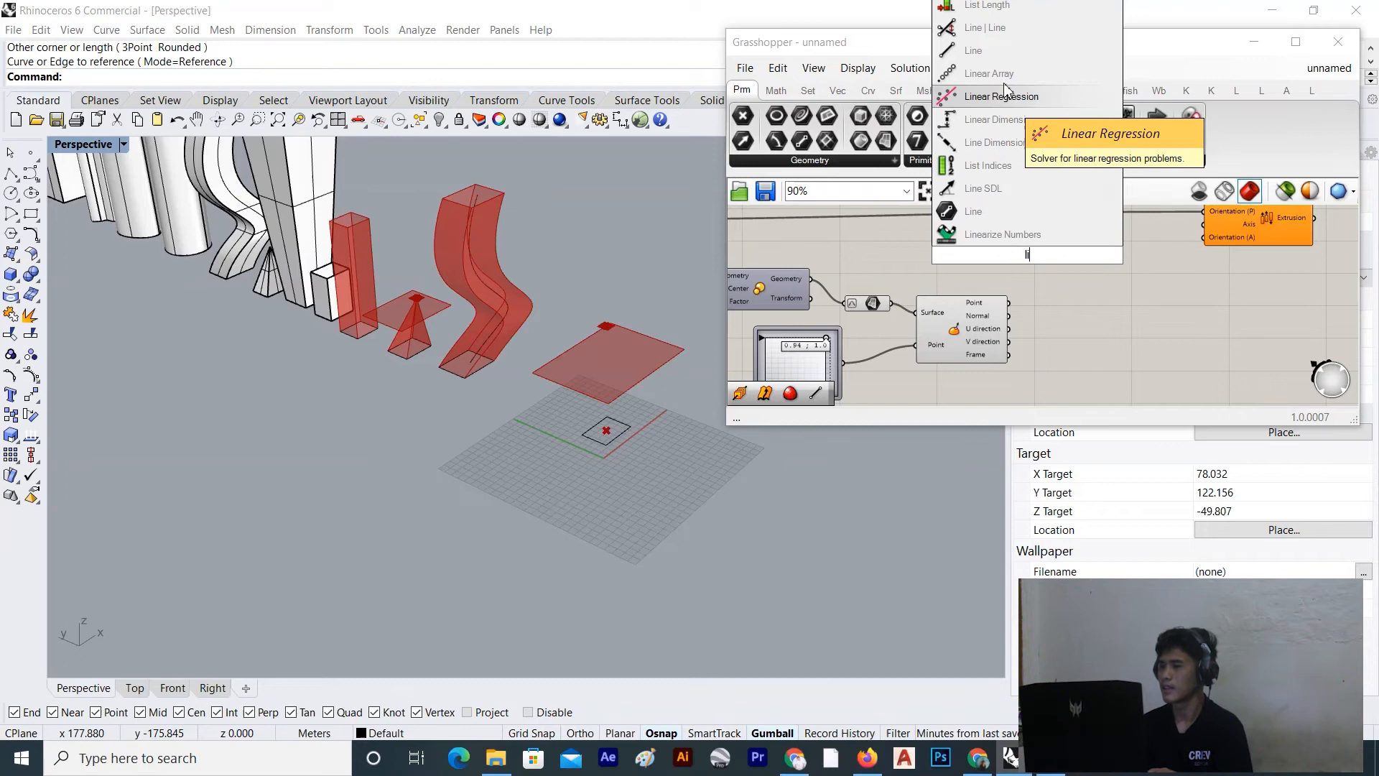
{"action": "left_click", "coordinate": [1003, 62]}
{"action": "scroll", "coordinate": [1096, 253], "scroll_direction": "up", "scroll_amount": 3}
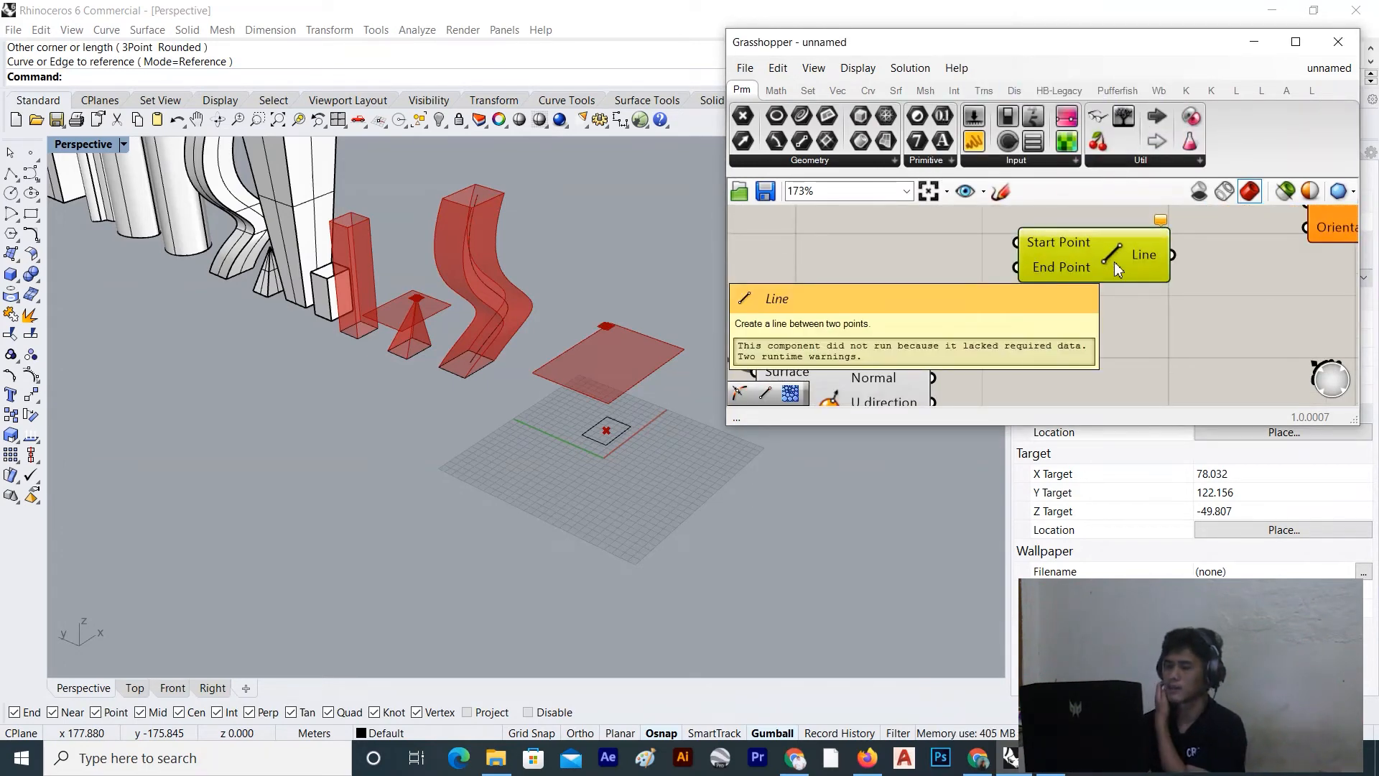
Connect the first Area centroid to the Line's Start Point and the Evaluate Surface Point output to its End Point
{"action": "scroll", "coordinate": [1114, 261], "scroll_direction": "down", "scroll_amount": 5}
{"action": "right_click_drag", "start_coordinate": [933, 257], "coordinate": [1024, 266]}
{"action": "scroll", "coordinate": [856, 249], "scroll_direction": "up", "scroll_amount": 2}
{"action": "left_click", "coordinate": [797, 227]}
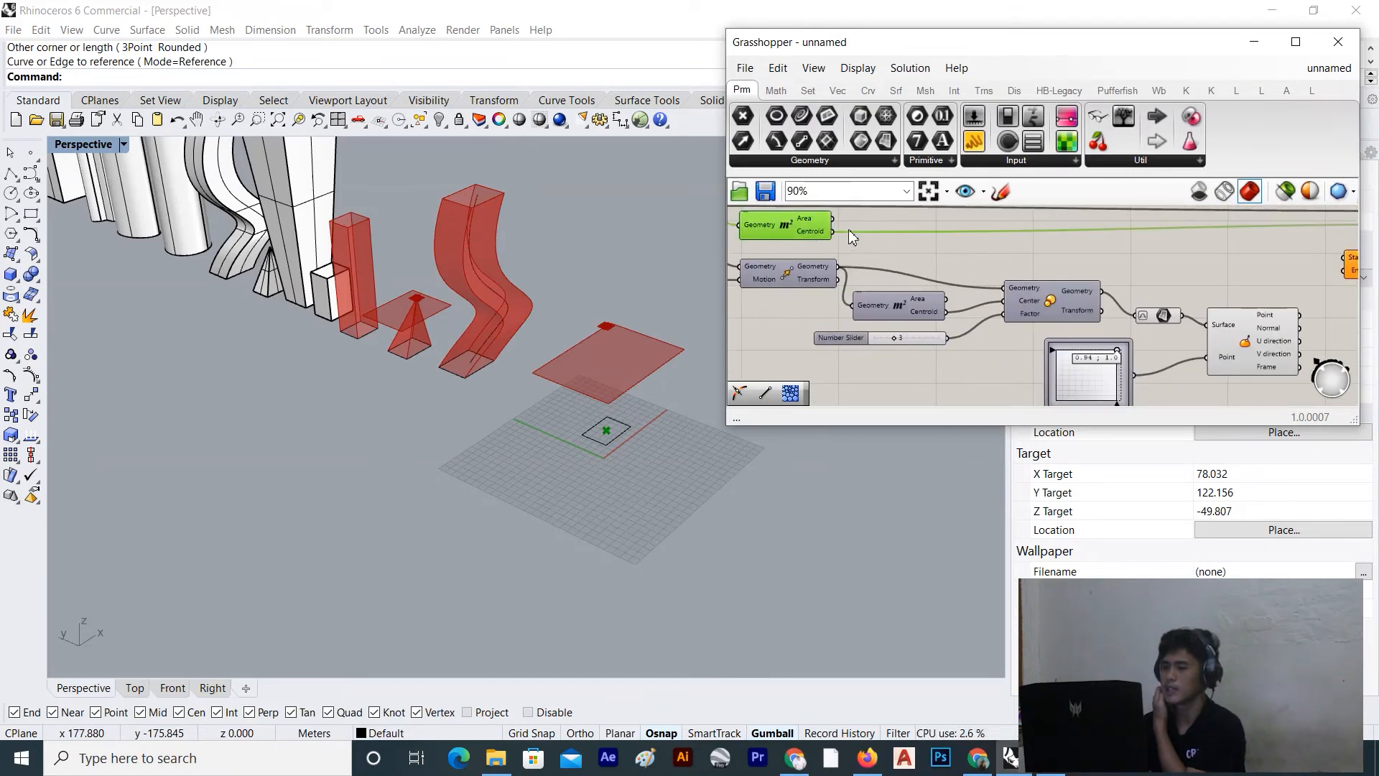
{"action": "left_click", "coordinate": [836, 242]}
{"action": "left_click_drag", "start_coordinate": [835, 234], "coordinate": [964, 244]}
{"action": "scroll", "coordinate": [846, 251], "scroll_direction": "down", "scroll_amount": 4}
{"action": "scroll", "coordinate": [1185, 261], "scroll_direction": "up", "scroll_amount": 4}
{"action": "scroll", "coordinate": [1011, 255], "scroll_direction": "up", "scroll_amount": 3}
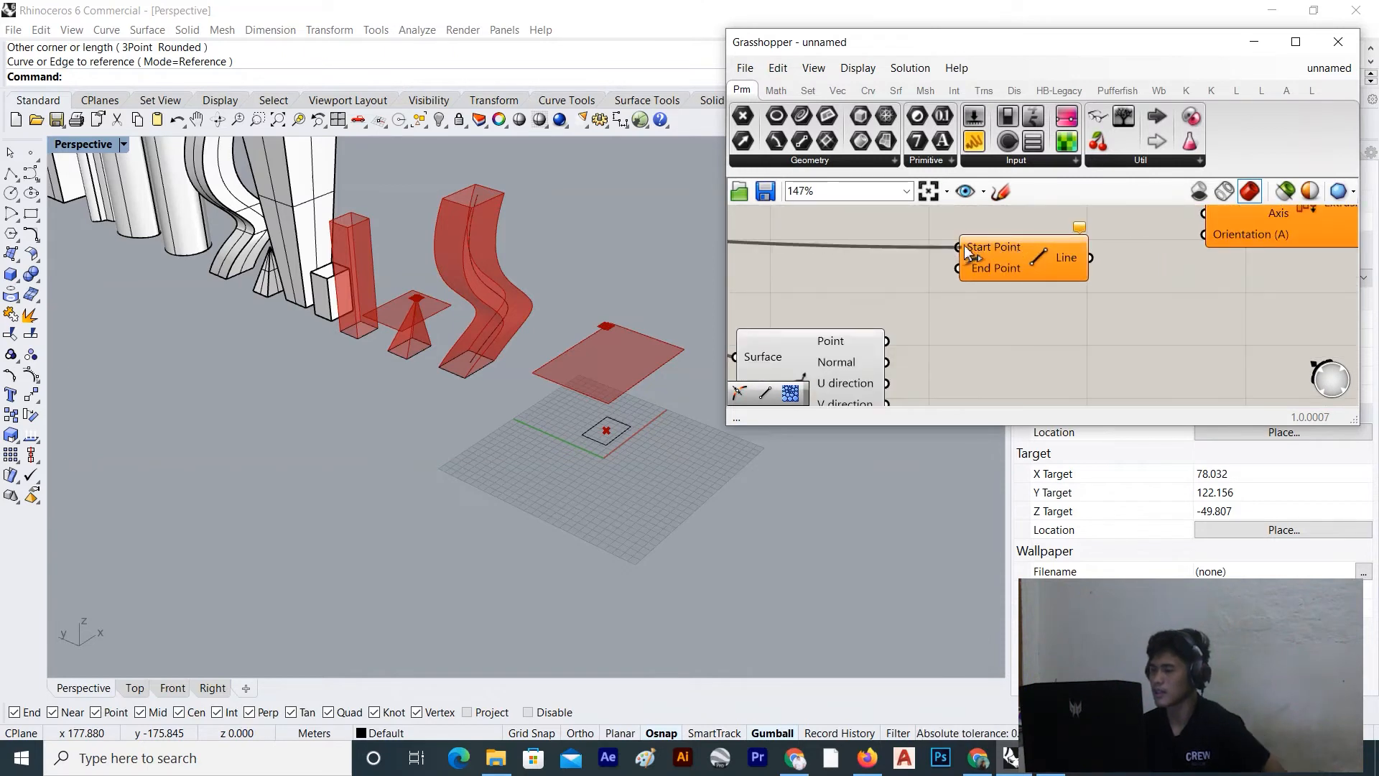
{"action": "left_click_drag", "start_coordinate": [855, 356], "coordinate": [947, 280]}
Turn off the preview of the Area, Move, Scale, Surface and Evaluate Surface components that feed the Line
{"action": "scroll", "coordinate": [946, 280], "scroll_direction": "down", "scroll_amount": 6}
{"action": "right_click_drag", "start_coordinate": [932, 252], "coordinate": [968, 248]}
{"action": "left_click_drag", "start_coordinate": [1013, 209], "coordinate": [843, 286]}
{"action": "scroll", "coordinate": [876, 259], "scroll_direction": "up", "scroll_amount": 3}
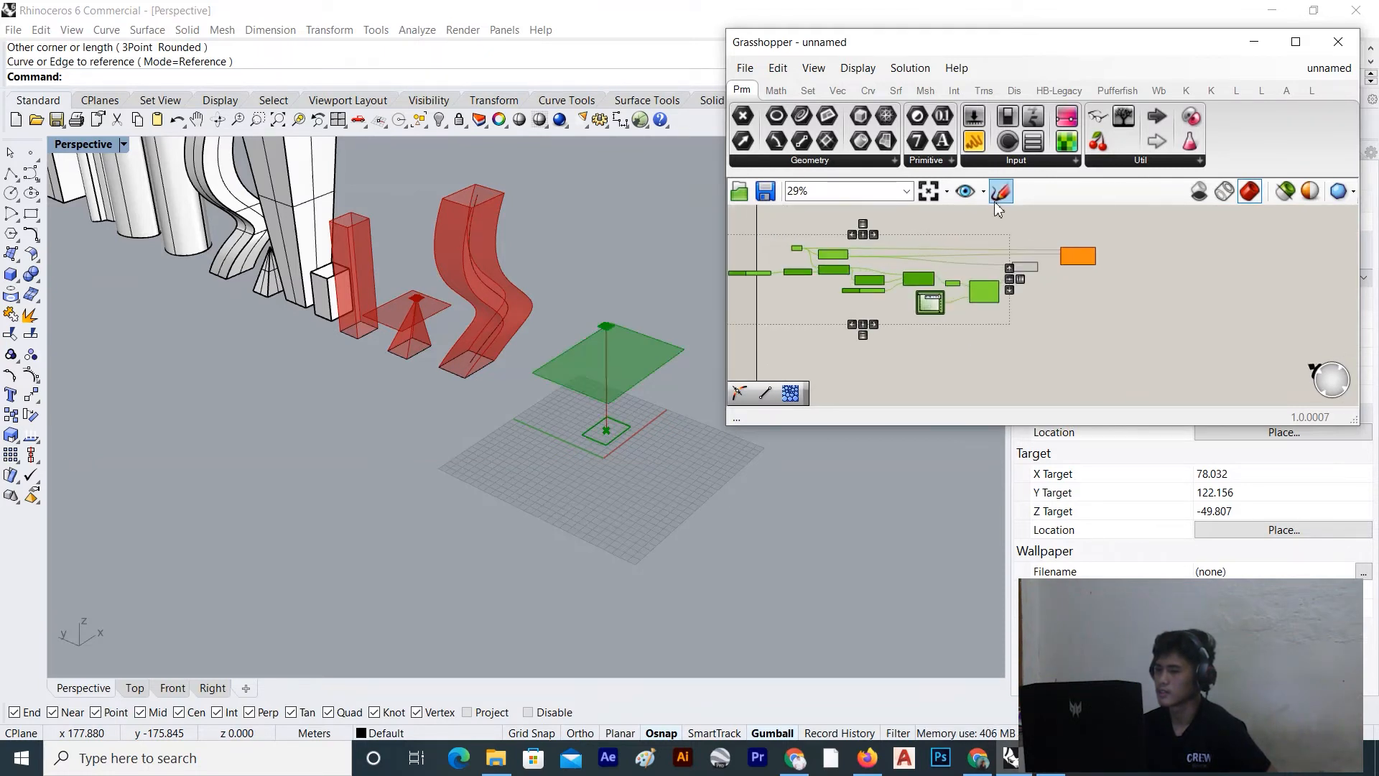
{"action": "left_click_drag", "start_coordinate": [1000, 210], "coordinate": [840, 323]}
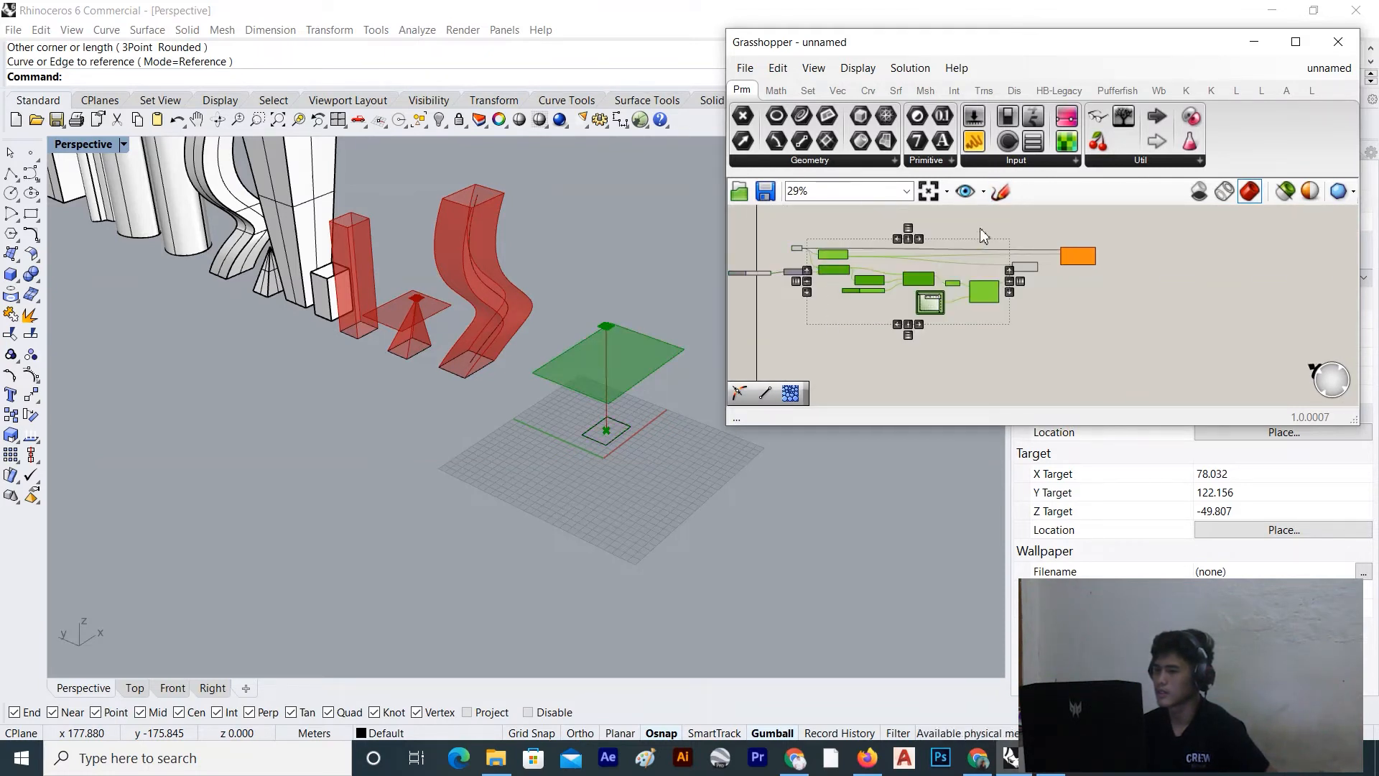
{"action": "scroll", "coordinate": [980, 229], "scroll_direction": "up", "scroll_amount": 3}
{"action": "right_click", "coordinate": [975, 231]}
{"action": "left_click", "coordinate": [1019, 261]}
Adjust the MD Slider to about 0.62 ; 0.63 and then farther along its first direction to tilt the axis line
{"action": "right_click_drag", "start_coordinate": [646, 319], "coordinate": [646, 278]}
{"action": "scroll", "coordinate": [997, 353], "scroll_direction": "up", "scroll_amount": 4}
{"action": "left_click", "coordinate": [913, 342]}
{"action": "right_click_drag", "start_coordinate": [862, 359], "coordinate": [907, 306]}
{"action": "scroll", "coordinate": [887, 309], "scroll_direction": "up", "scroll_amount": 3}
{"action": "left_click_drag", "start_coordinate": [894, 302], "coordinate": [858, 333]}
{"action": "right_click_drag", "start_coordinate": [613, 370], "coordinate": [555, 390]}
{"action": "scroll", "coordinate": [556, 390], "scroll_direction": "up", "scroll_amount": 3}
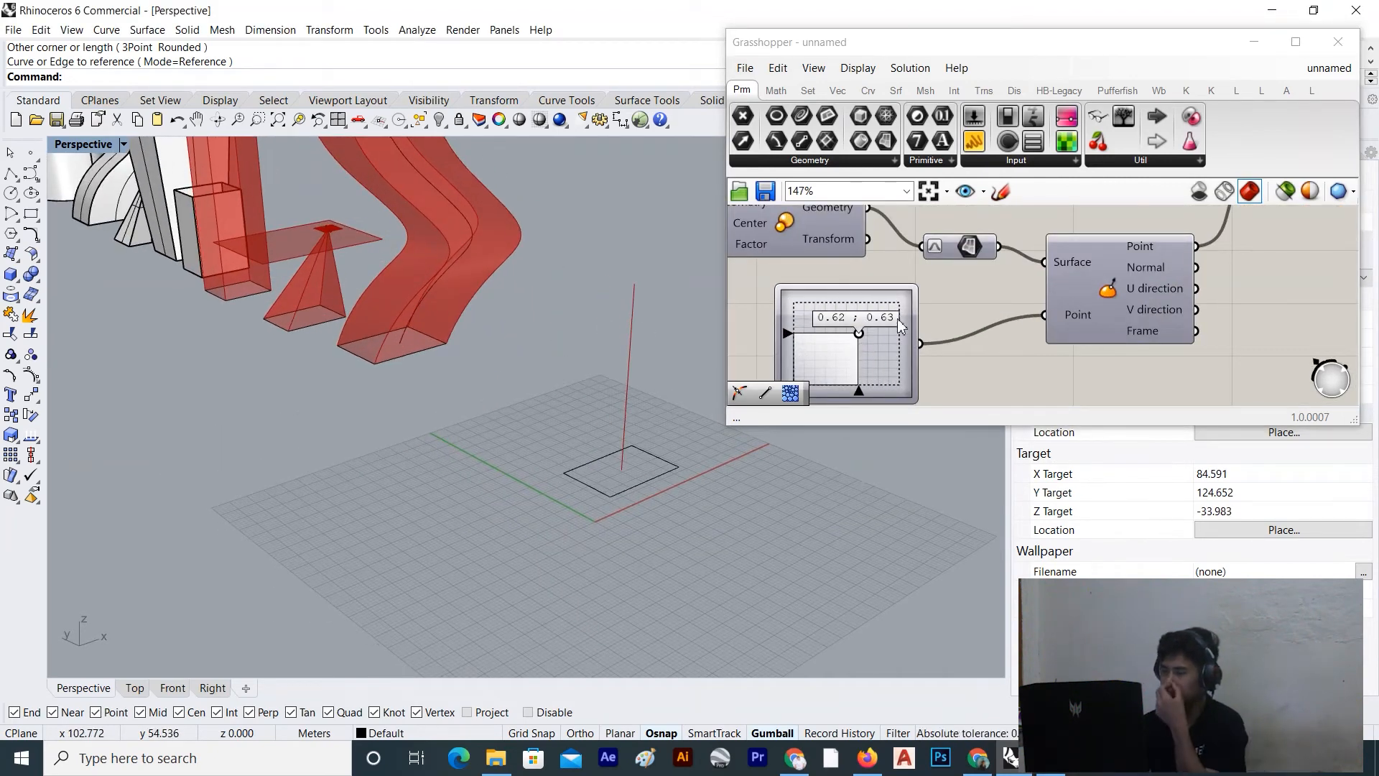
{"action": "left_click_drag", "start_coordinate": [859, 333], "coordinate": [906, 326]}
{"action": "scroll", "coordinate": [1236, 221], "scroll_direction": "down", "scroll_amount": 3}
Connect the Line output to the Axis input of Extrude Linear
{"action": "right_click_drag", "start_coordinate": [1236, 223], "coordinate": [1078, 314]}
{"action": "scroll", "coordinate": [1115, 296], "scroll_direction": "up", "scroll_amount": 3}
{"action": "scroll", "coordinate": [1077, 313], "scroll_direction": "down", "scroll_amount": 4}
{"action": "right_click_drag", "start_coordinate": [1221, 262], "coordinate": [1150, 283]}
{"action": "scroll", "coordinate": [1149, 283], "scroll_direction": "up", "scroll_amount": 3}
{"action": "left_click", "coordinate": [1154, 299]}
{"action": "scroll", "coordinate": [1152, 303], "scroll_direction": "up", "scroll_amount": 3}
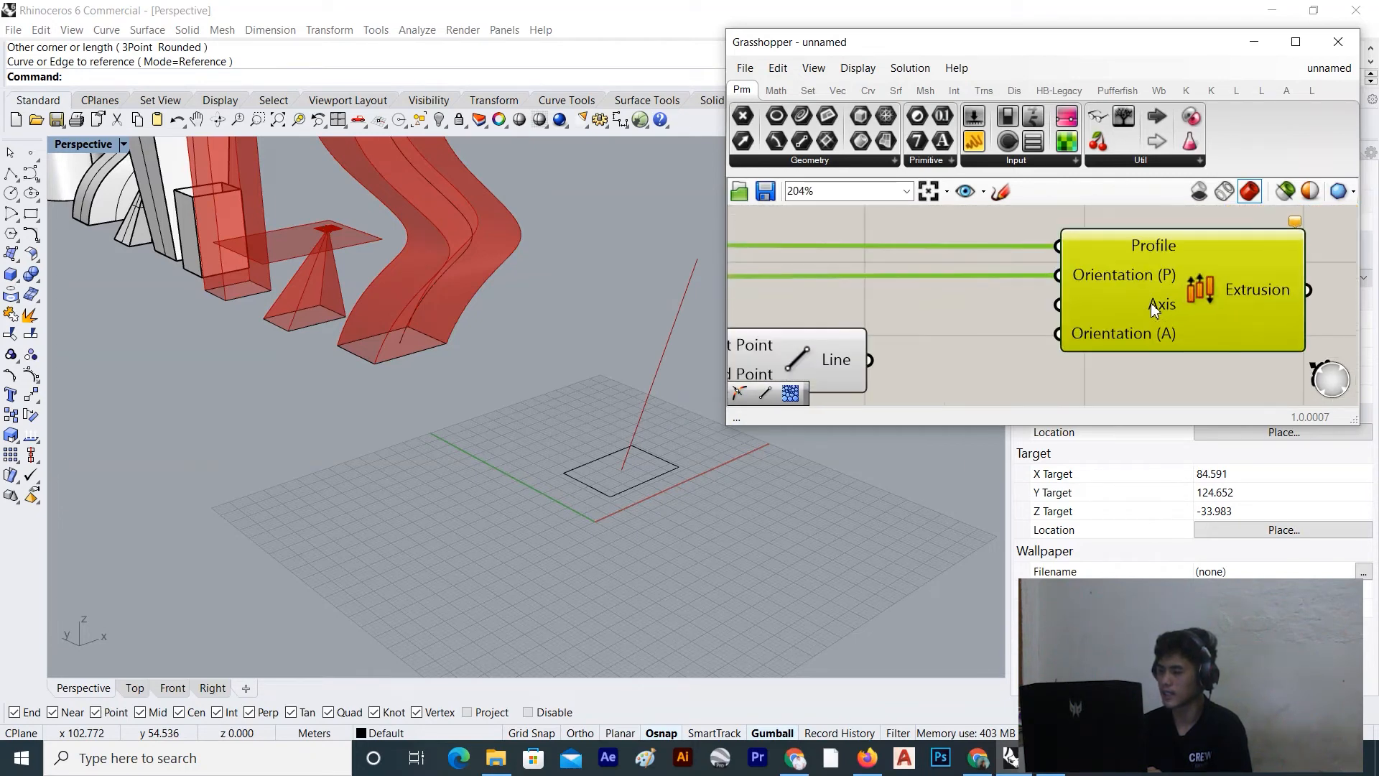
{"action": "mouse_move", "coordinate": [1152, 303]}
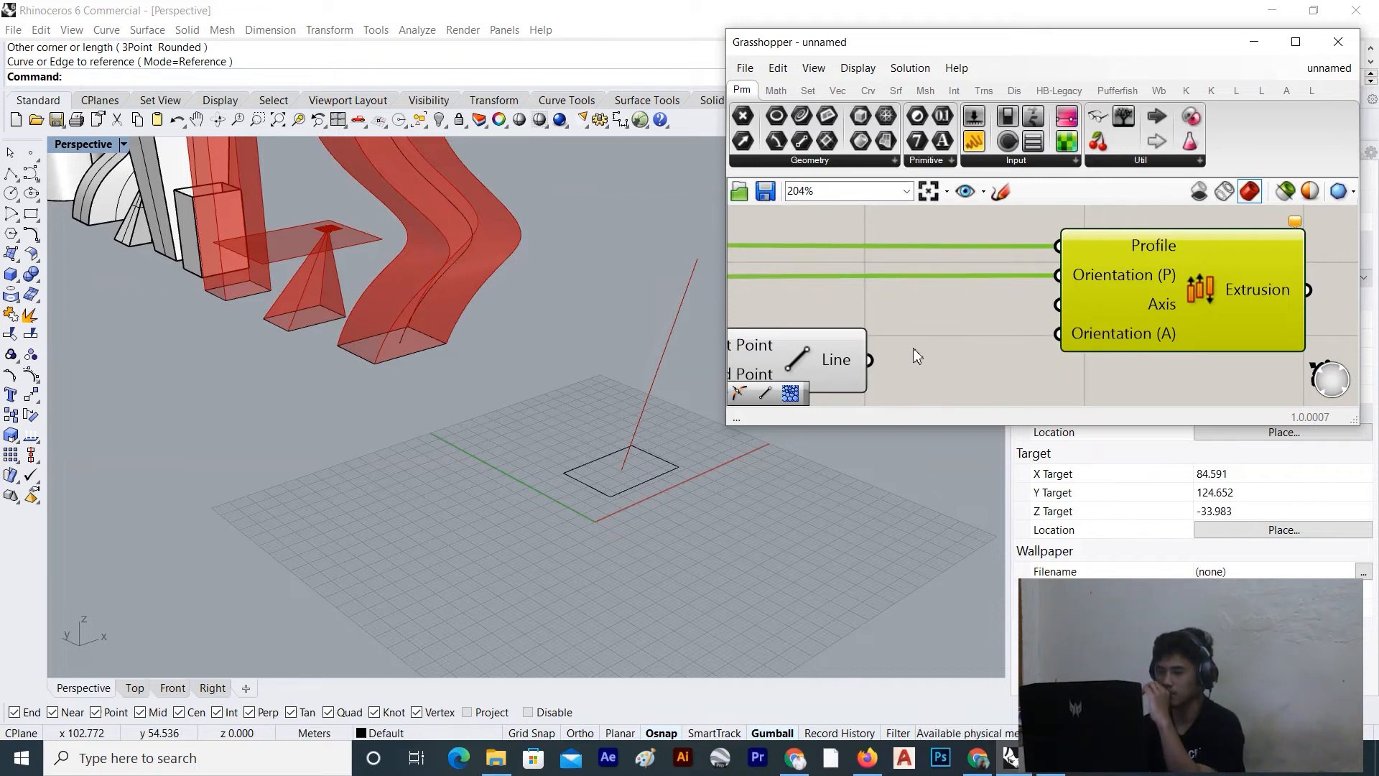
{"action": "left_click_drag", "start_coordinate": [871, 360], "coordinate": [1059, 304]}
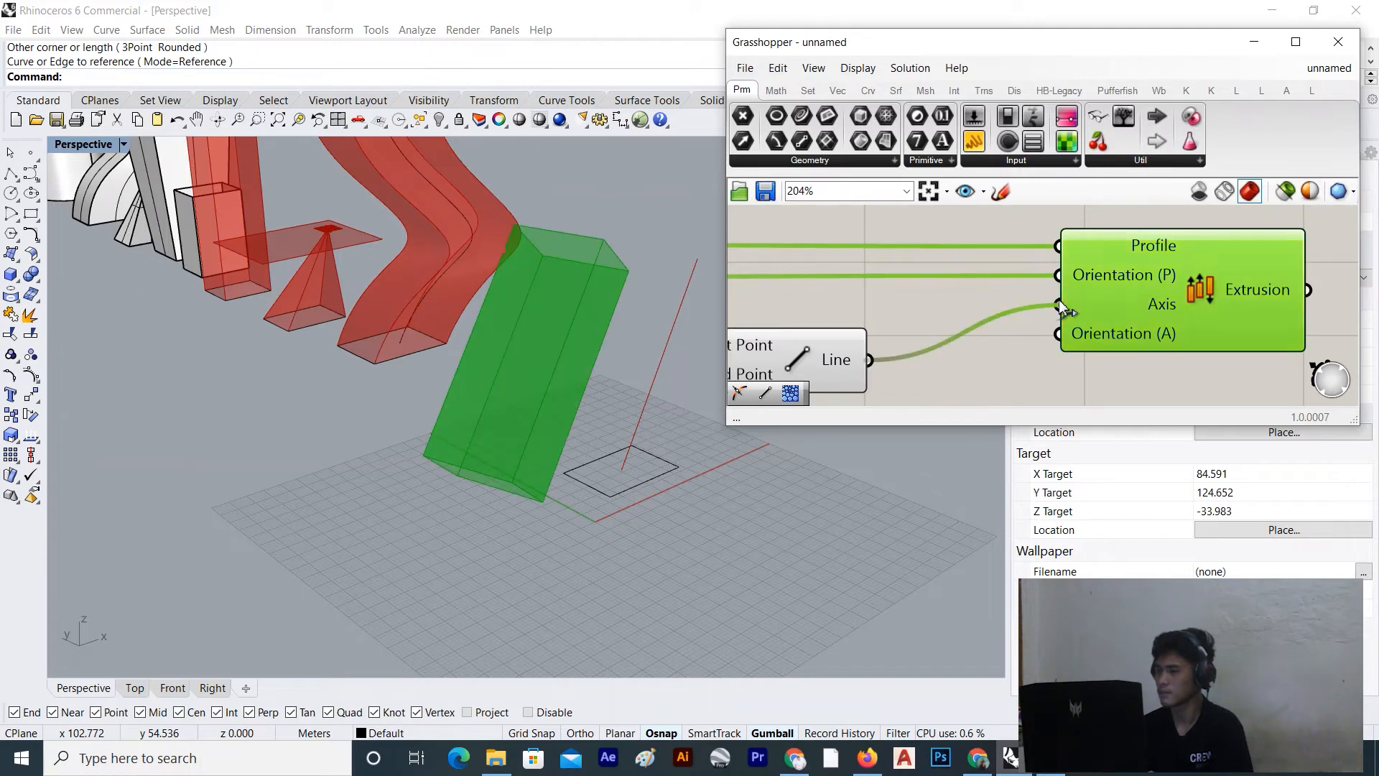
Examine the extrusion's placement relative to the rectangle and axis line, and read the description of the Orientation (A) input
{"action": "scroll", "coordinate": [1058, 302], "scroll_direction": "down", "scroll_amount": 4}
{"action": "left_click", "coordinate": [877, 252]}
{"action": "left_click", "coordinate": [892, 312]}
{"action": "scroll", "coordinate": [511, 439], "scroll_direction": "down", "scroll_amount": 5}
{"action": "right_click_drag", "start_coordinate": [511, 440], "coordinate": [462, 459]}
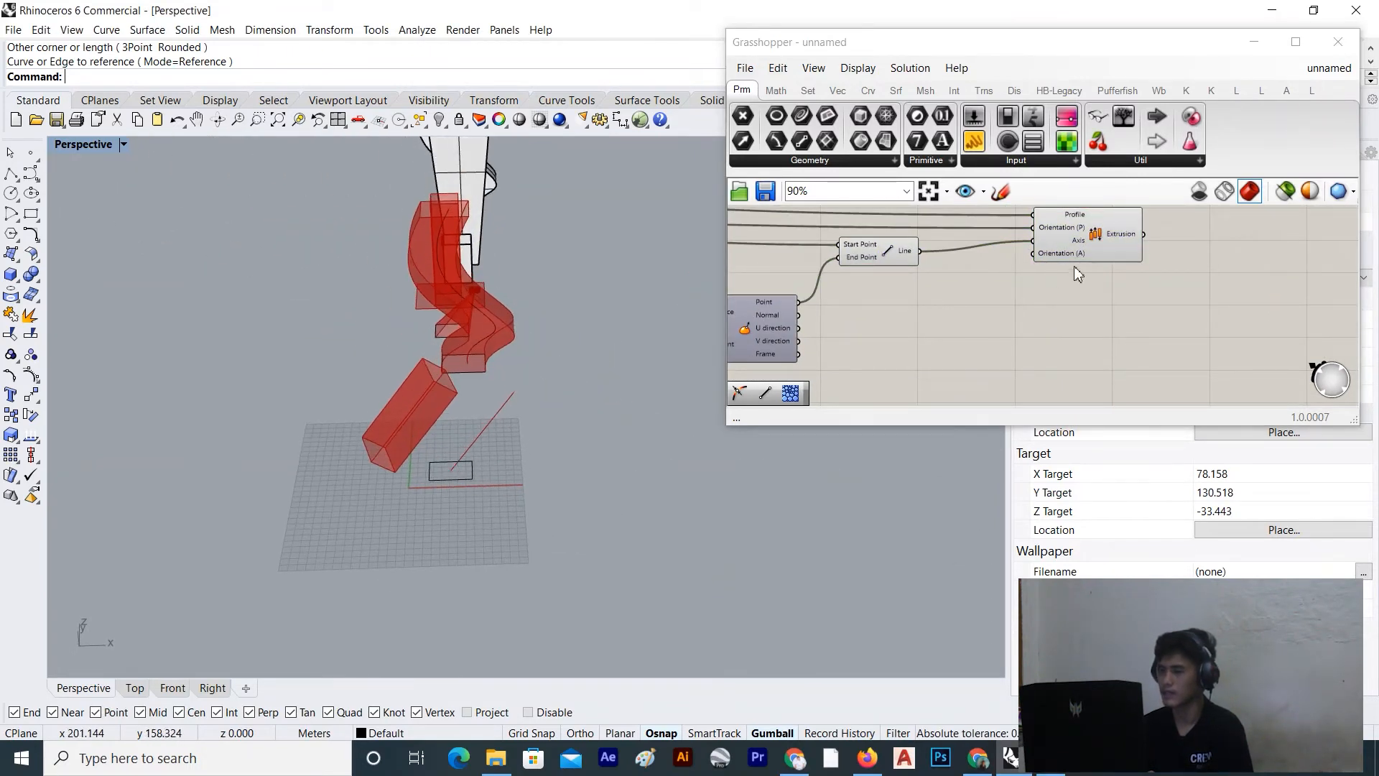
{"action": "scroll", "coordinate": [1063, 253], "scroll_direction": "up", "scroll_amount": 1}
{"action": "left_click", "coordinate": [1056, 252]}
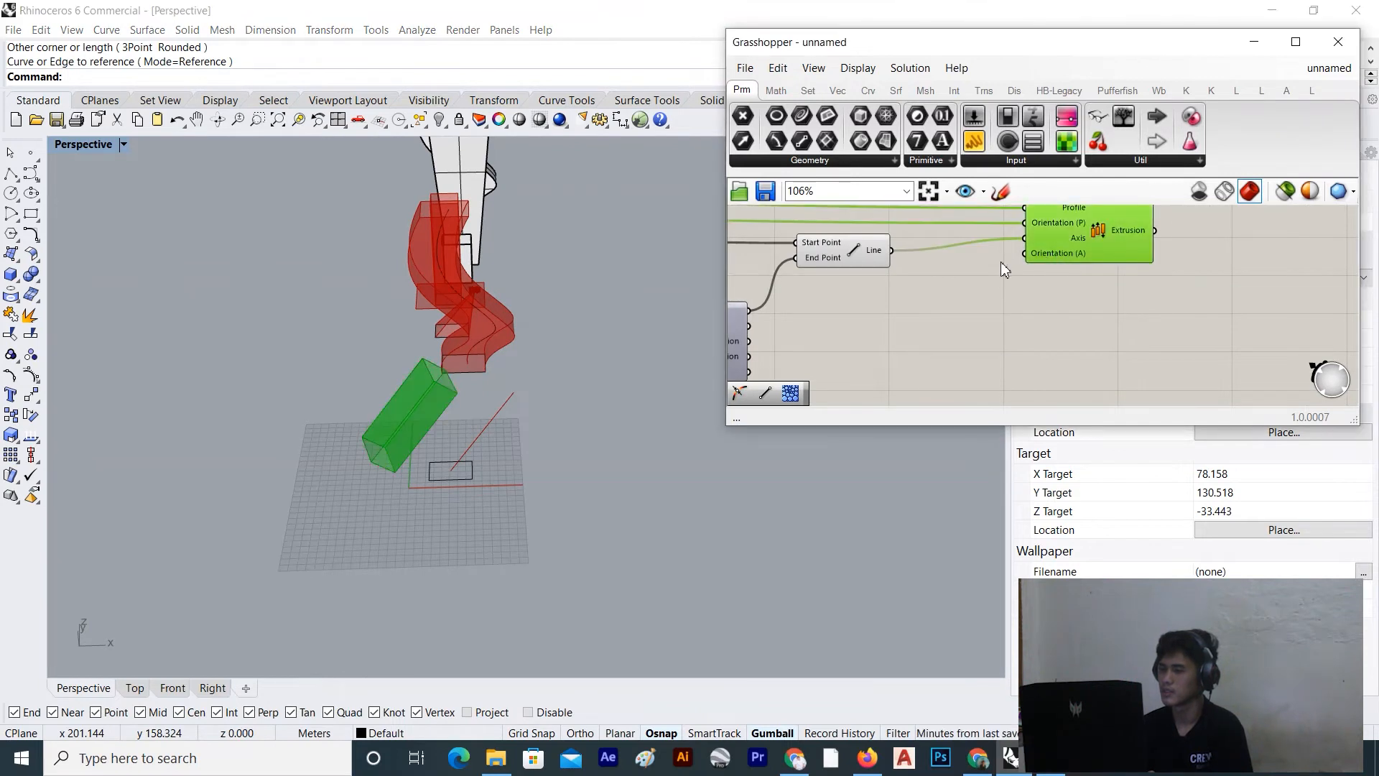
{"action": "mouse_move", "coordinate": [1048, 257]}
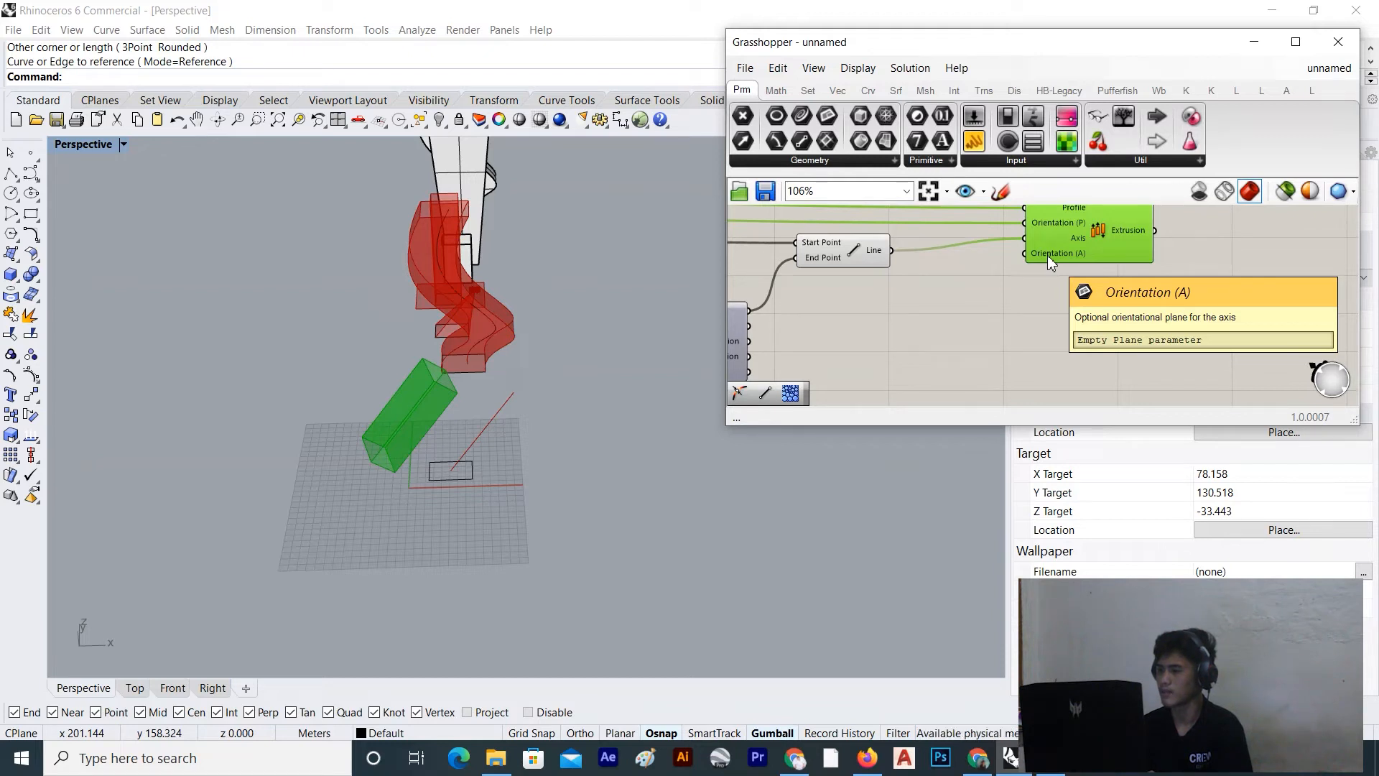
Connect the Evaluate Surface Point output to the Orientation (A) input of Extrude Linear
{"action": "scroll", "coordinate": [1047, 256], "scroll_direction": "down", "scroll_amount": 3}
{"action": "right_click_drag", "start_coordinate": [1047, 256], "coordinate": [1085, 281]}
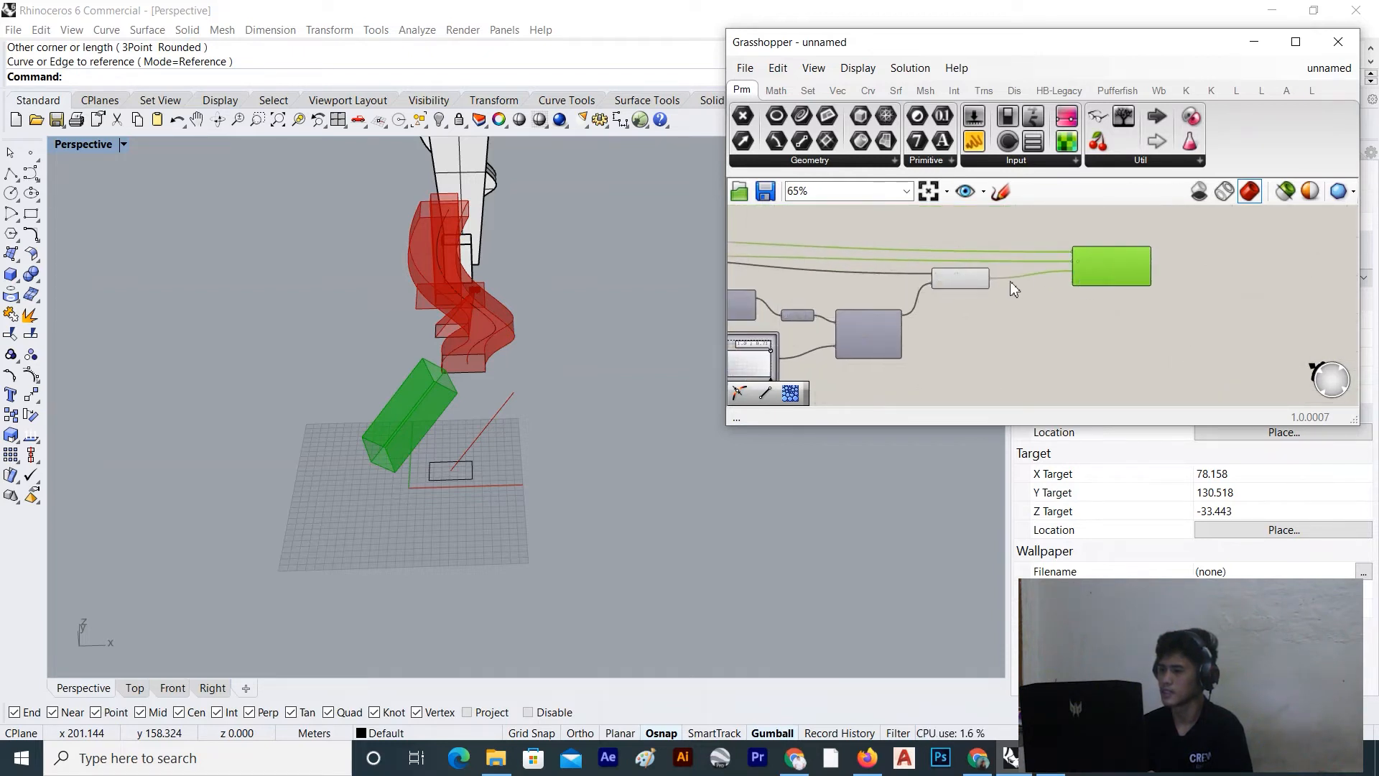
{"action": "scroll", "coordinate": [993, 281], "scroll_direction": "up", "scroll_amount": 3}
{"action": "right_click_drag", "start_coordinate": [852, 340], "coordinate": [880, 327]}
{"action": "left_click_drag", "start_coordinate": [887, 338], "coordinate": [1149, 266]}
{"action": "scroll", "coordinate": [1119, 275], "scroll_direction": "down", "scroll_amount": 3}
{"action": "right_click_drag", "start_coordinate": [1113, 282], "coordinate": [1131, 291]}
Try feeding Orientation (A) of Extrude Linear from the second Area component's Centroid output
{"action": "scroll", "coordinate": [869, 298], "scroll_direction": "down", "scroll_amount": 3}
{"action": "right_click_drag", "start_coordinate": [815, 306], "coordinate": [851, 298]}
{"action": "scroll", "coordinate": [840, 297], "scroll_direction": "up", "scroll_amount": 4}
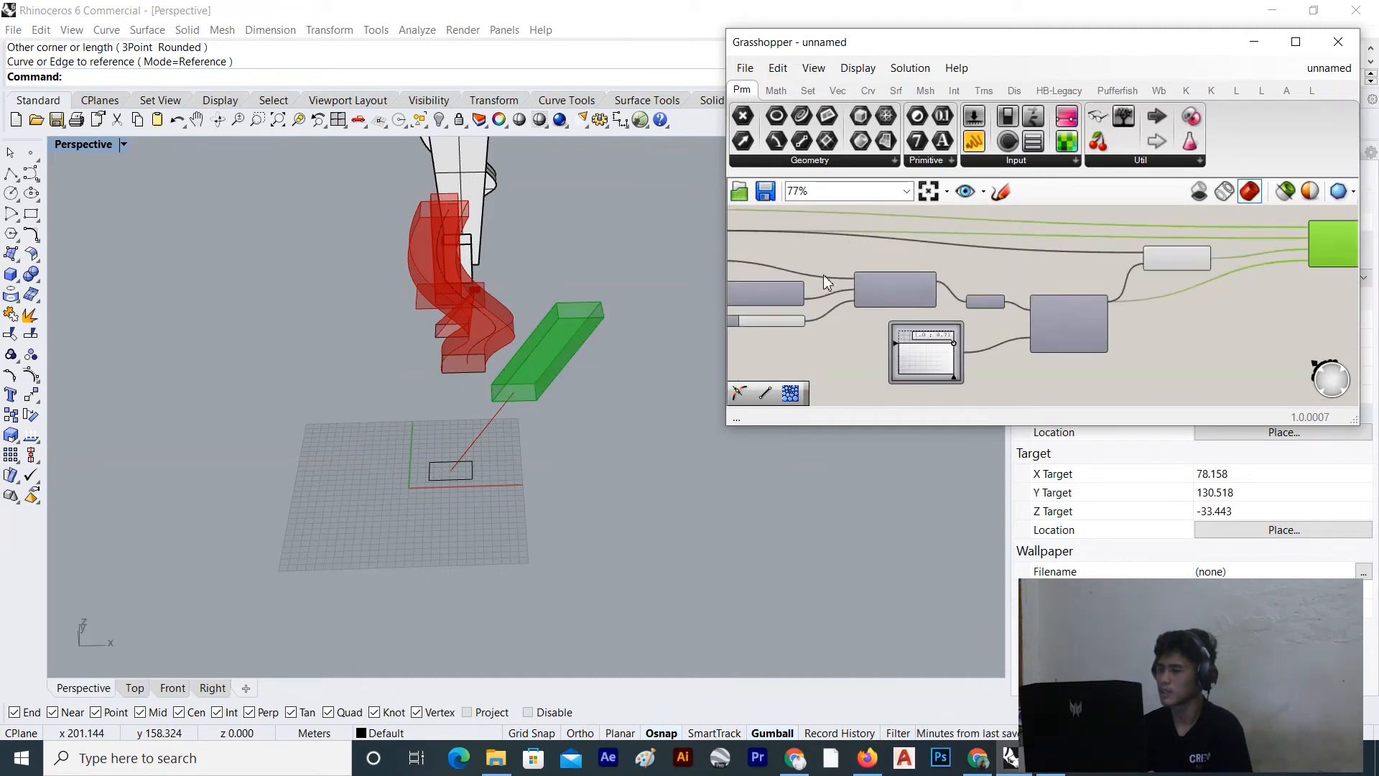
{"action": "scroll", "coordinate": [824, 280], "scroll_direction": "up", "scroll_amount": 1}
{"action": "left_click_drag", "start_coordinate": [803, 304], "coordinate": [1266, 285]}
{"action": "scroll", "coordinate": [1065, 303], "scroll_direction": "down", "scroll_amount": 3}
Set the MD Slider to 0.0 ; 1.0 so that the axis leans toward a corner of the scaled surface
{"action": "scroll", "coordinate": [1265, 269], "scroll_direction": "up", "scroll_amount": 4}
{"action": "scroll", "coordinate": [860, 328], "scroll_direction": "down", "scroll_amount": 3}
{"action": "right_click_drag", "start_coordinate": [860, 327], "coordinate": [1010, 286]}
{"action": "scroll", "coordinate": [951, 325], "scroll_direction": "up", "scroll_amount": 4}
{"action": "left_click_drag", "start_coordinate": [952, 314], "coordinate": [851, 283]}
{"action": "mouse_move", "coordinate": [610, 425]}
{"action": "right_mouse_down"}
{"action": "mouse_move", "coordinate": [546, 437]}
{"action": "mouse_move", "coordinate": [623, 411]}
{"action": "mouse_move", "coordinate": [601, 434]}
{"action": "right_mouse_up"}
Connect the first Area component's Centroid output to the Orientation (A) input of Extrude Linear
{"action": "scroll", "coordinate": [1145, 332], "scroll_direction": "down", "scroll_amount": 4}
{"action": "right_click_drag", "start_coordinate": [1145, 332], "coordinate": [1088, 364]}
{"action": "scroll", "coordinate": [907, 311], "scroll_direction": "up", "scroll_amount": 3}
{"action": "scroll", "coordinate": [874, 299], "scroll_direction": "down", "scroll_amount": 2}
{"action": "right_click_drag", "start_coordinate": [879, 296], "coordinate": [953, 265]}
{"action": "scroll", "coordinate": [812, 218], "scroll_direction": "up", "scroll_amount": 1}
{"action": "scroll", "coordinate": [820, 218], "scroll_direction": "down", "scroll_amount": 4}
{"action": "left_click_drag", "start_coordinate": [820, 218], "coordinate": [1191, 226]}
{"action": "scroll", "coordinate": [1180, 253], "scroll_direction": "up", "scroll_amount": 3}
Examine the leaning linear extrusion from several angles along with the component wiring that drives it
{"action": "right_click_drag", "start_coordinate": [633, 460], "coordinate": [380, 417]}
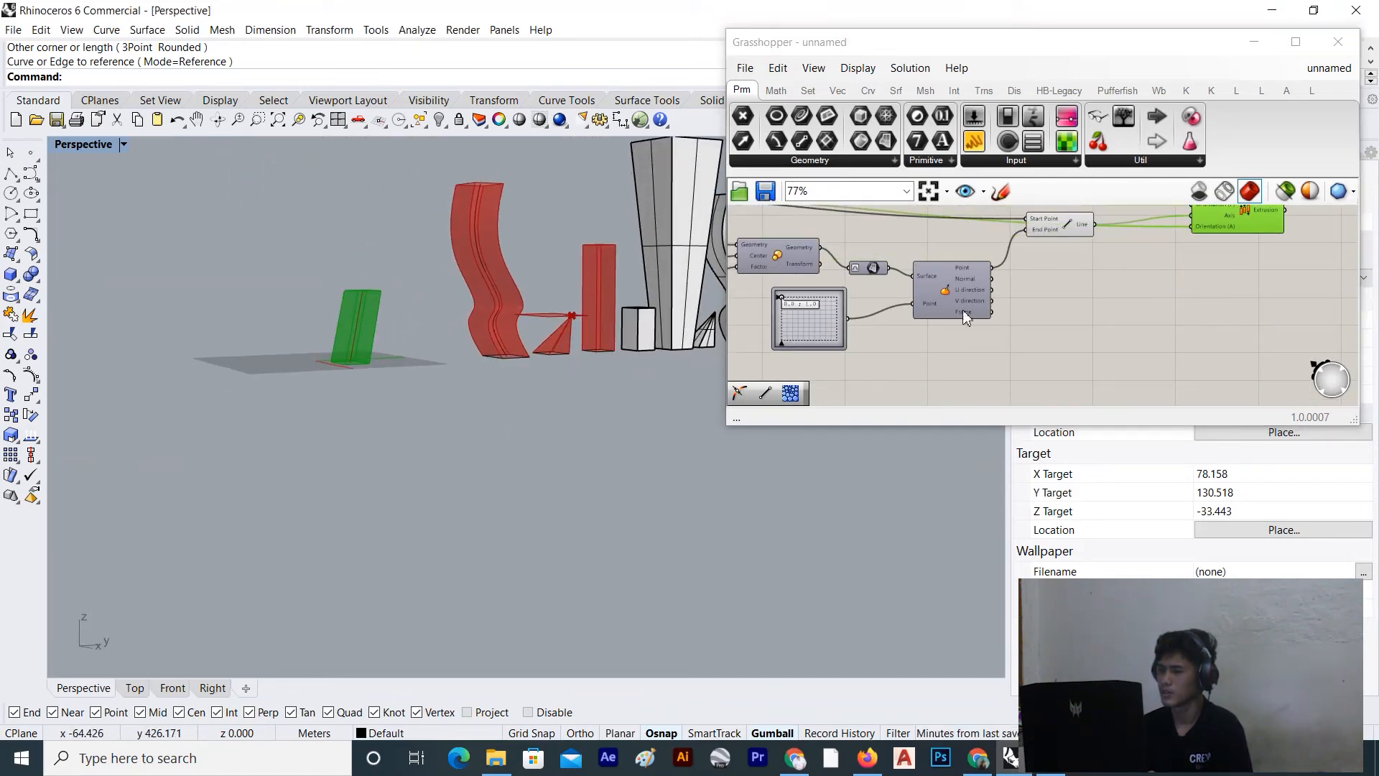
{"action": "left_click", "coordinate": [1011, 288]}
{"action": "right_click_drag", "start_coordinate": [346, 354], "coordinate": [471, 390]}
{"action": "scroll", "coordinate": [837, 284], "scroll_direction": "up", "scroll_amount": 2}
{"action": "right_click_drag", "start_coordinate": [837, 284], "coordinate": [1015, 346]}
{"action": "scroll", "coordinate": [963, 291], "scroll_direction": "down", "scroll_amount": 4}
{"action": "right_click_drag", "start_coordinate": [812, 292], "coordinate": [846, 295]}
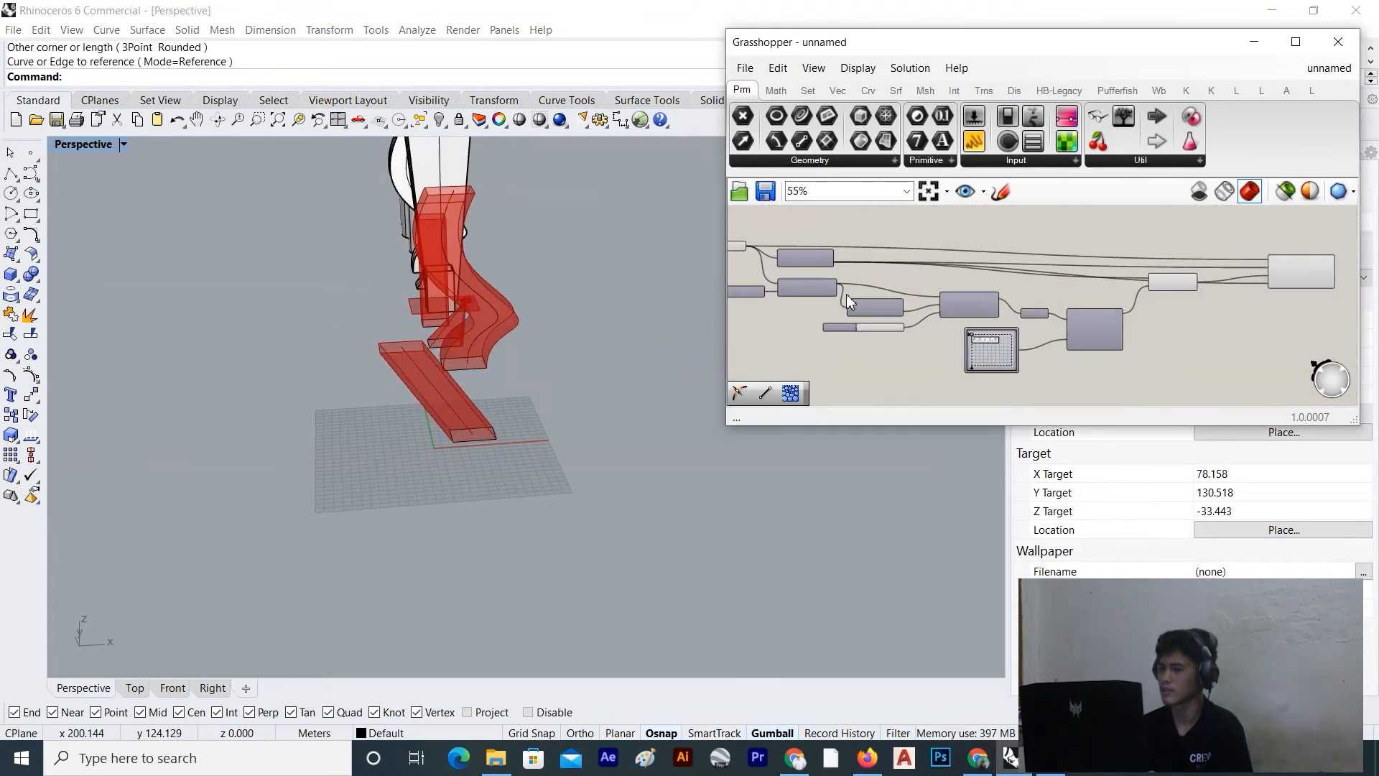
{"action": "scroll", "coordinate": [502, 395], "scroll_direction": "up", "scroll_amount": 6}
{"action": "scroll", "coordinate": [989, 356], "scroll_direction": "up", "scroll_amount": 3}
{"action": "right_click_drag", "start_coordinate": [438, 402], "coordinate": [603, 345]}
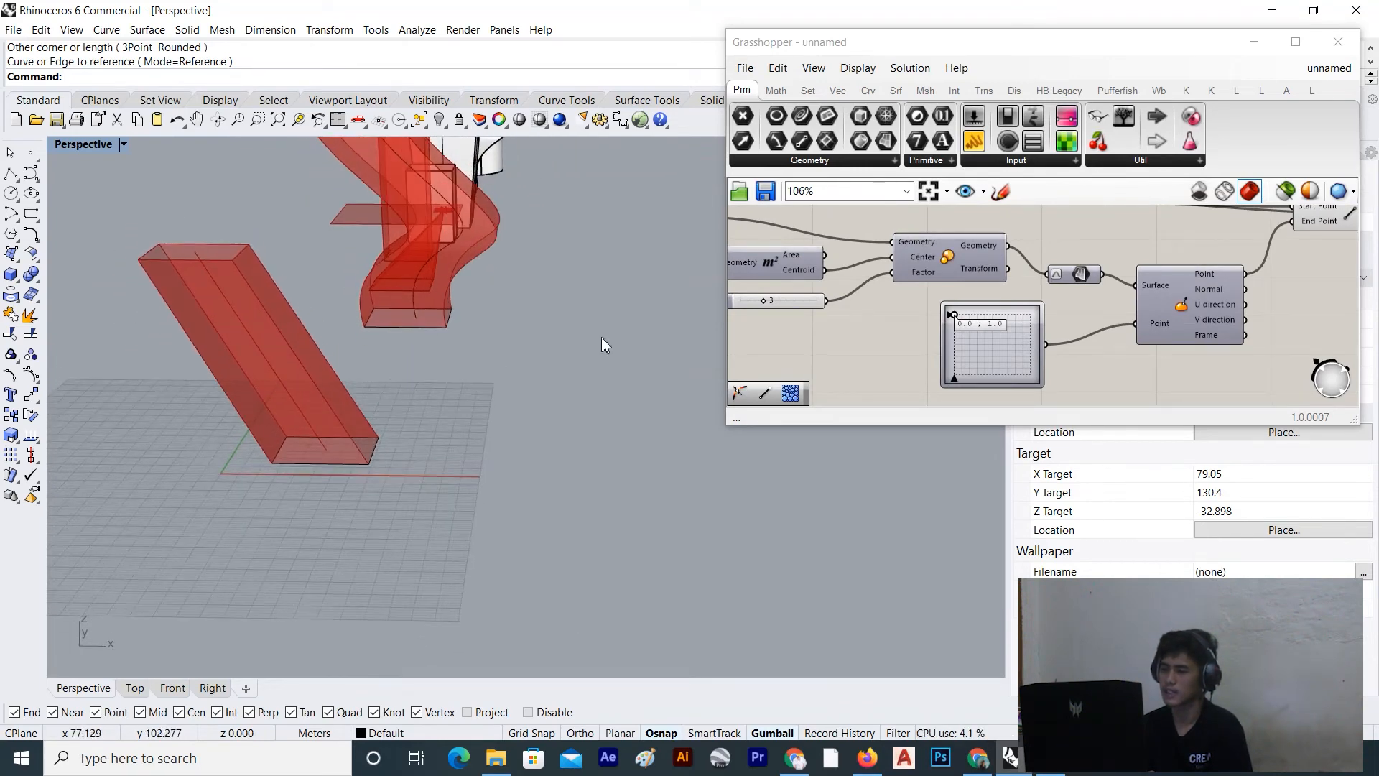
Set the MD Slider to about 0.53 ; 0.67 to straighten the extrusion
{"action": "scroll", "coordinate": [1045, 325], "scroll_direction": "up", "scroll_amount": 2}
{"action": "left_click_drag", "start_coordinate": [927, 314], "coordinate": [961, 298]}
{"action": "scroll", "coordinate": [898, 366], "scroll_direction": "up", "scroll_amount": 1}
{"action": "scroll", "coordinate": [1106, 284], "scroll_direction": "down", "scroll_amount": 3}
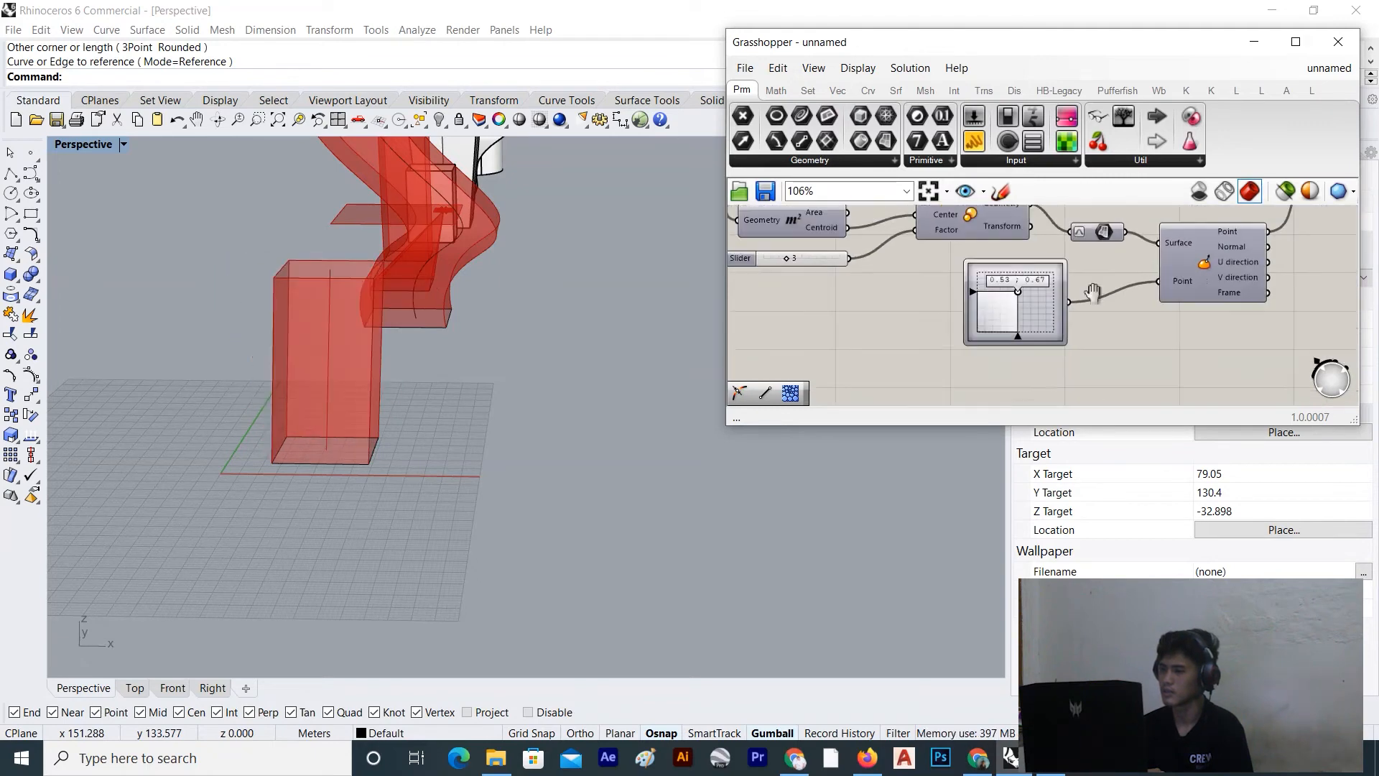
Turn on the preview of the Surface parameter that feeds Evaluate Surface
{"action": "scroll", "coordinate": [1092, 292], "scroll_direction": "up", "scroll_amount": 2}
{"action": "left_click", "coordinate": [971, 278]}
{"action": "right_click", "coordinate": [984, 231]}
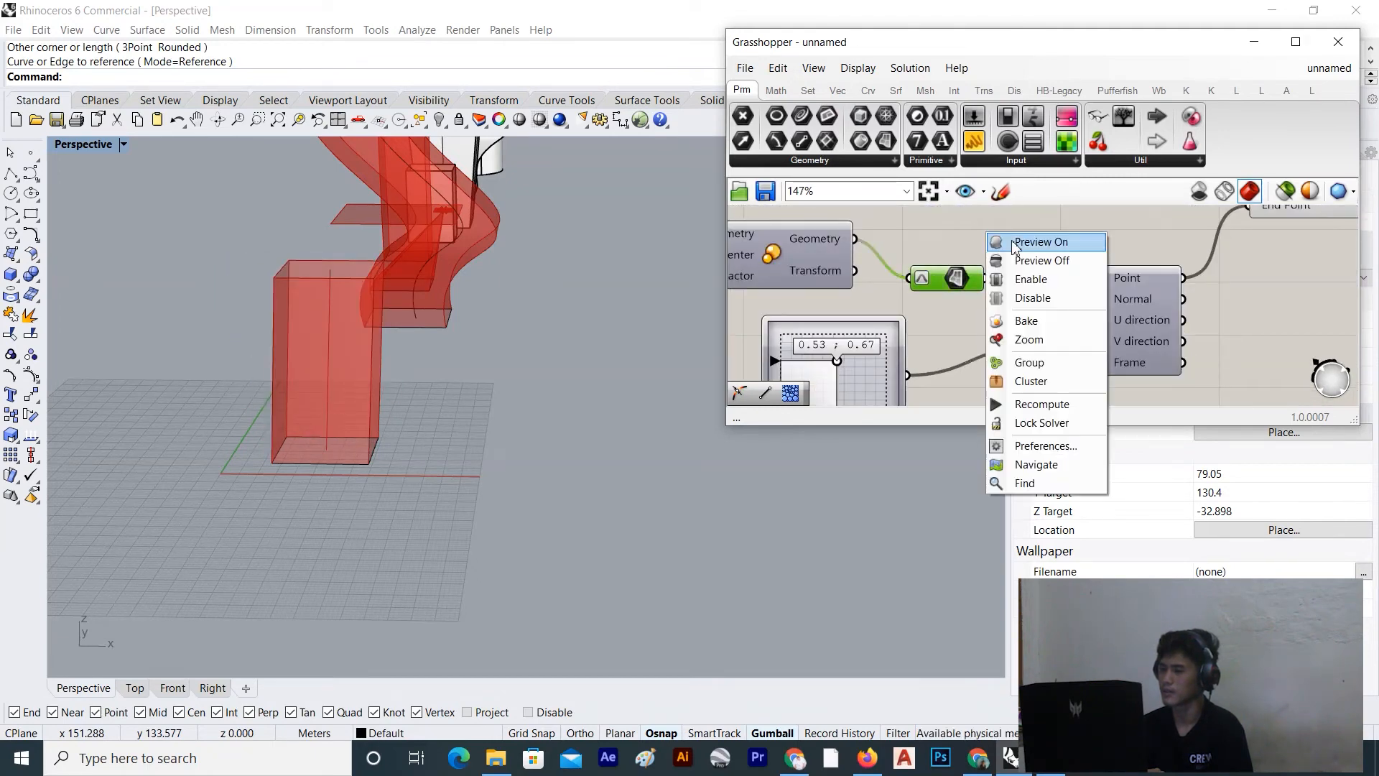
{"action": "left_click", "coordinate": [1020, 237]}
Set the MD Slider to about 1.0 ; 0.66 to lean the extrusion toward the scaled surface's edge
{"action": "right_click_drag", "start_coordinate": [632, 337], "coordinate": [701, 340]}
{"action": "left_click", "coordinate": [749, 306]}
{"action": "right_click_drag", "start_coordinate": [628, 363], "coordinate": [340, 381]}
{"action": "scroll", "coordinate": [888, 325], "scroll_direction": "down", "scroll_amount": 4}
{"action": "right_click_drag", "start_coordinate": [879, 334], "coordinate": [874, 342]}
{"action": "scroll", "coordinate": [862, 331], "scroll_direction": "up", "scroll_amount": 3}
{"action": "left_click_drag", "start_coordinate": [839, 296], "coordinate": [884, 296]}
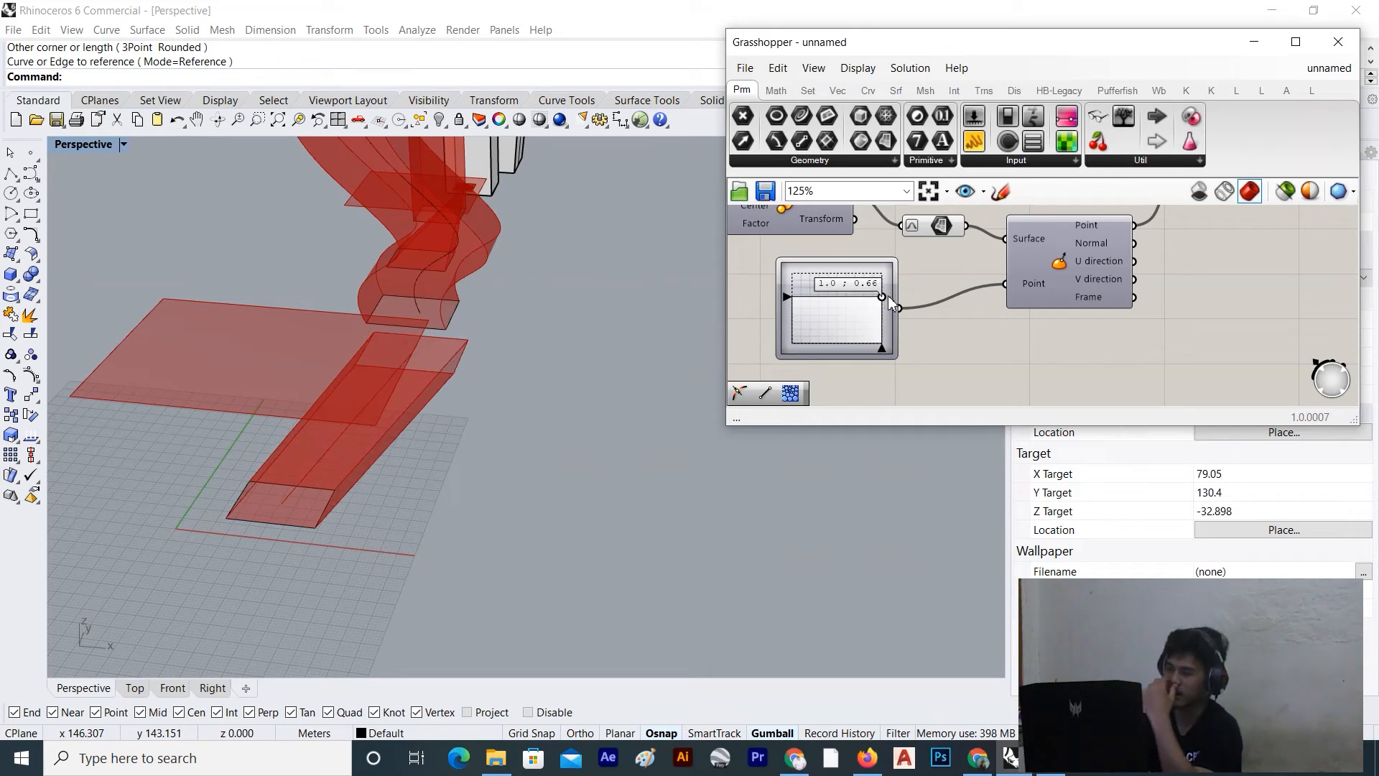
{"action": "scroll", "coordinate": [889, 298], "scroll_direction": "down", "scroll_amount": 6}
Select the whole Extrude Linear component group and move it beside the earlier definitions on the canvas
{"action": "scroll", "coordinate": [353, 294], "scroll_direction": "down", "scroll_amount": 7}
{"action": "right_click_drag", "start_coordinate": [354, 294], "coordinate": [480, 332]}
{"action": "scroll", "coordinate": [968, 240], "scroll_direction": "down", "scroll_amount": 7}
{"action": "right_click_drag", "start_coordinate": [974, 243], "coordinate": [950, 294]}
{"action": "left_click_drag", "start_coordinate": [993, 259], "coordinate": [791, 355]}
{"action": "scroll", "coordinate": [971, 277], "scroll_direction": "up", "scroll_amount": 2}
{"action": "scroll", "coordinate": [927, 305], "scroll_direction": "down", "scroll_amount": 2}
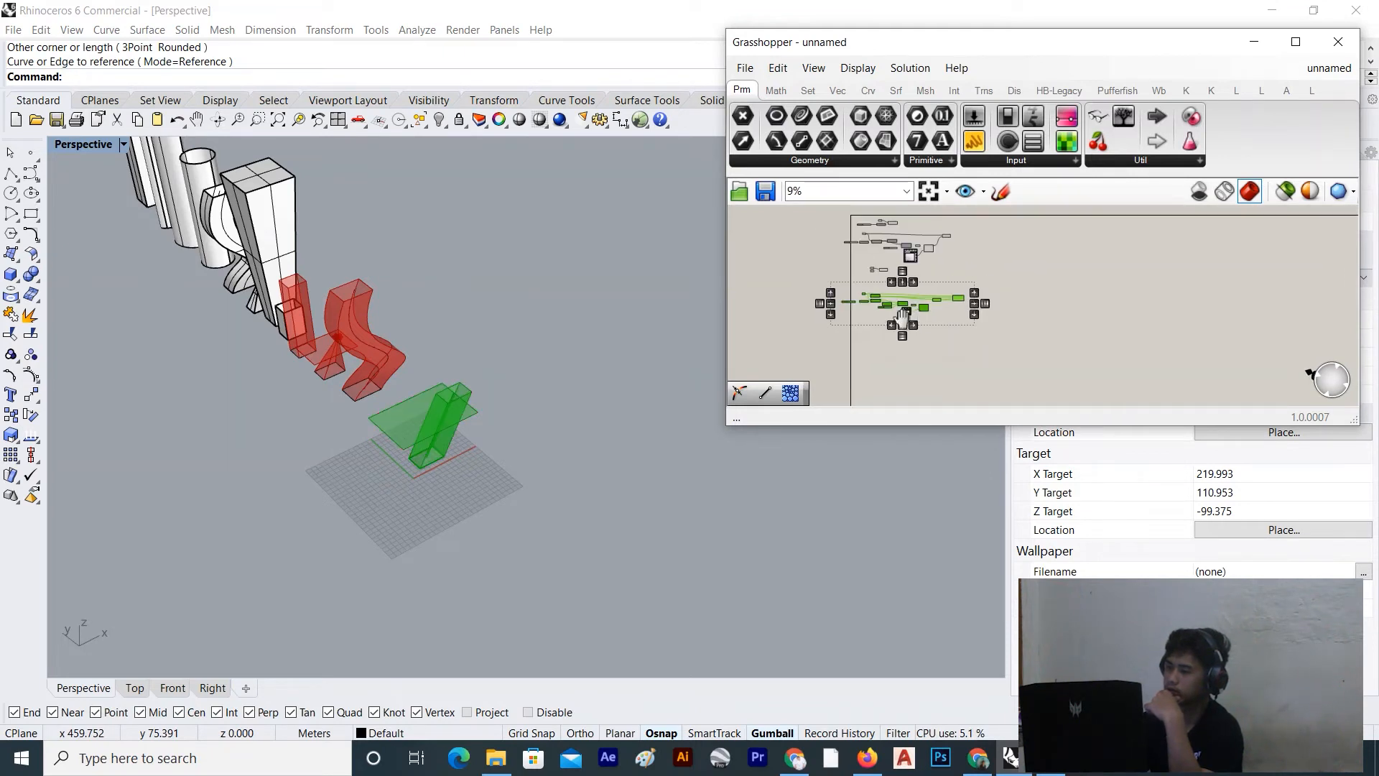
{"action": "right_click_drag", "start_coordinate": [921, 316], "coordinate": [880, 347]}
{"action": "left_click_drag", "start_coordinate": [889, 337], "coordinate": [1032, 270]}
{"action": "left_click", "coordinate": [972, 322]}
{"action": "scroll", "coordinate": [491, 376], "scroll_direction": "up", "scroll_amount": 5}
Select the base rectangle of the linear extrusion and move it along the Y axis past the row of solids
{"action": "right_click_drag", "start_coordinate": [489, 378], "coordinate": [365, 404]}
{"action": "scroll", "coordinate": [365, 404], "scroll_direction": "down", "scroll_amount": 7}
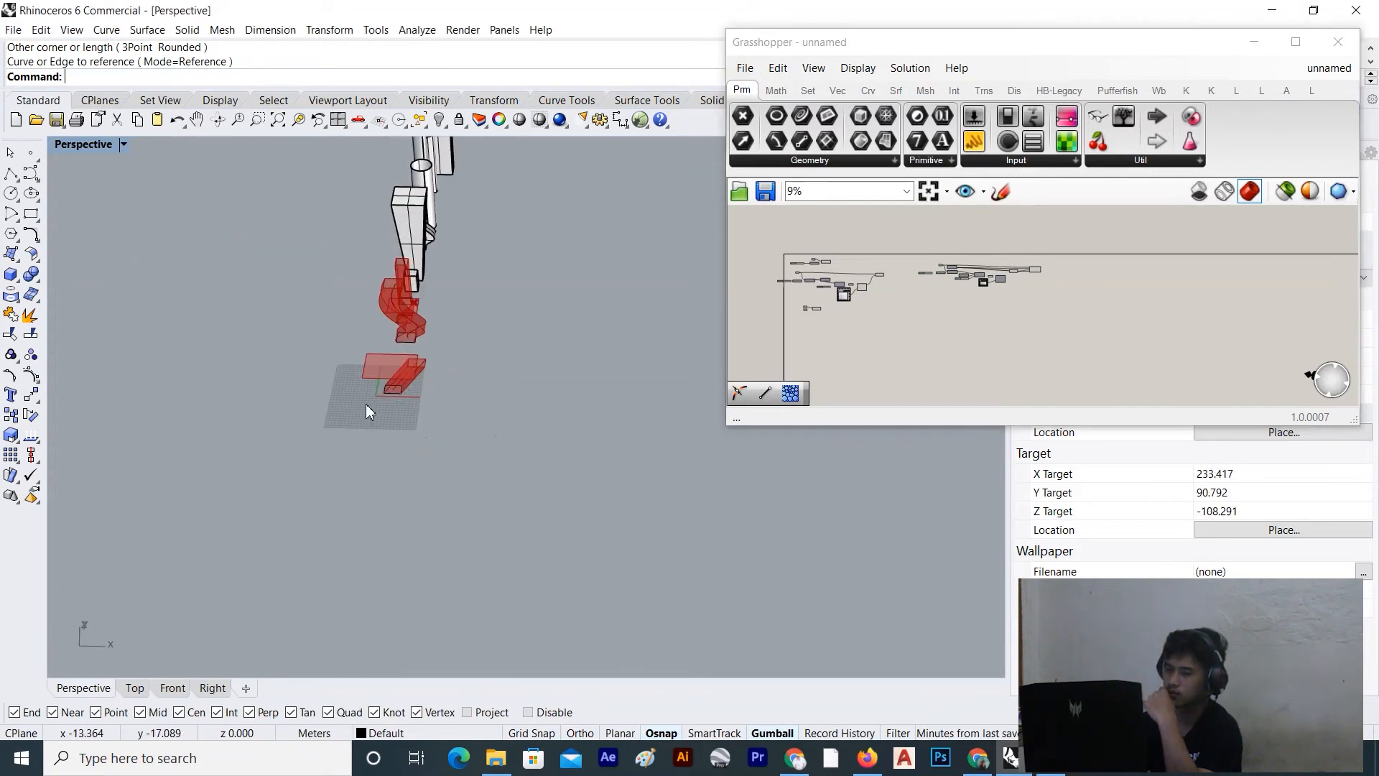
{"action": "scroll", "coordinate": [425, 388], "scroll_direction": "up", "scroll_amount": 6}
{"action": "left_click", "coordinate": [377, 392]}
{"action": "scroll", "coordinate": [481, 358], "scroll_direction": "down", "scroll_amount": 2}
{"action": "right_click_drag", "start_coordinate": [480, 357], "coordinate": [427, 310]}
{"action": "scroll", "coordinate": [429, 289], "scroll_direction": "up", "scroll_amount": 5}
{"action": "scroll", "coordinate": [435, 290], "scroll_direction": "down", "scroll_amount": 5}
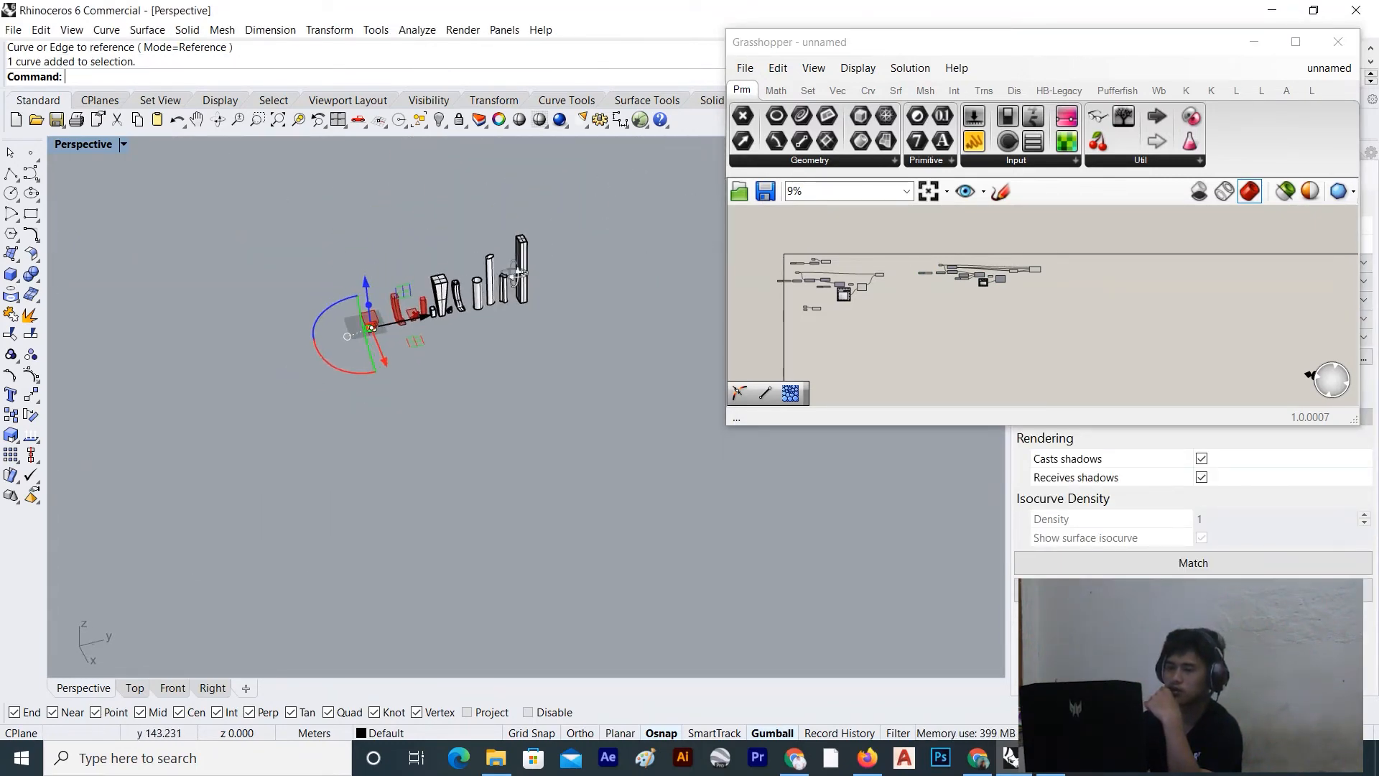
{"action": "scroll", "coordinate": [426, 310], "scroll_direction": "up", "scroll_amount": 5}
{"action": "left_click_drag", "start_coordinate": [386, 343], "coordinate": [675, 267]}
{"action": "left_click", "coordinate": [627, 351]}
Minimize Grasshopper and review Rhino's Extrude Curve surface options, such as Along Curve, To Point and Tapered
{"action": "right_click_drag", "start_coordinate": [255, 345], "coordinate": [638, 335]}
{"action": "right_click_drag", "start_coordinate": [324, 460], "coordinate": [366, 419]}
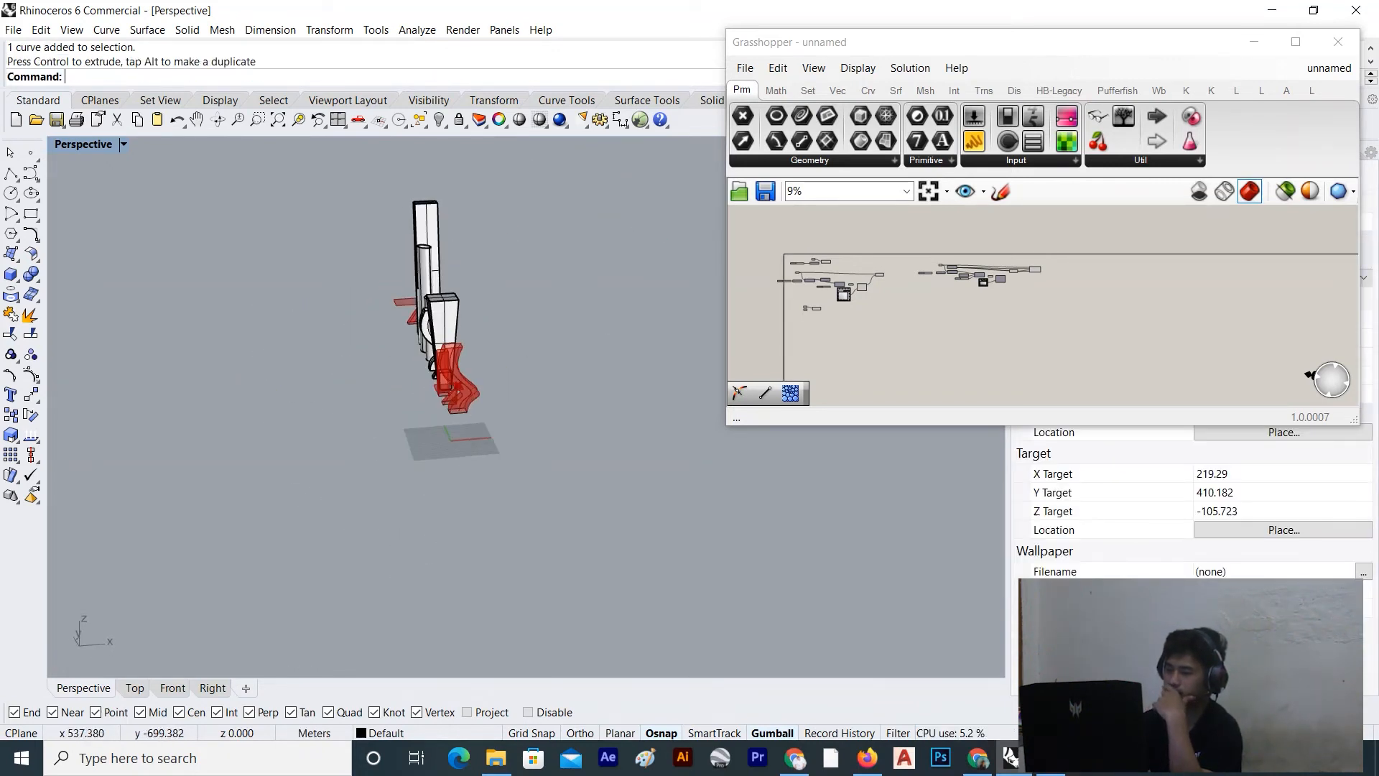
{"action": "mouse_move", "coordinate": [1066, 772]}
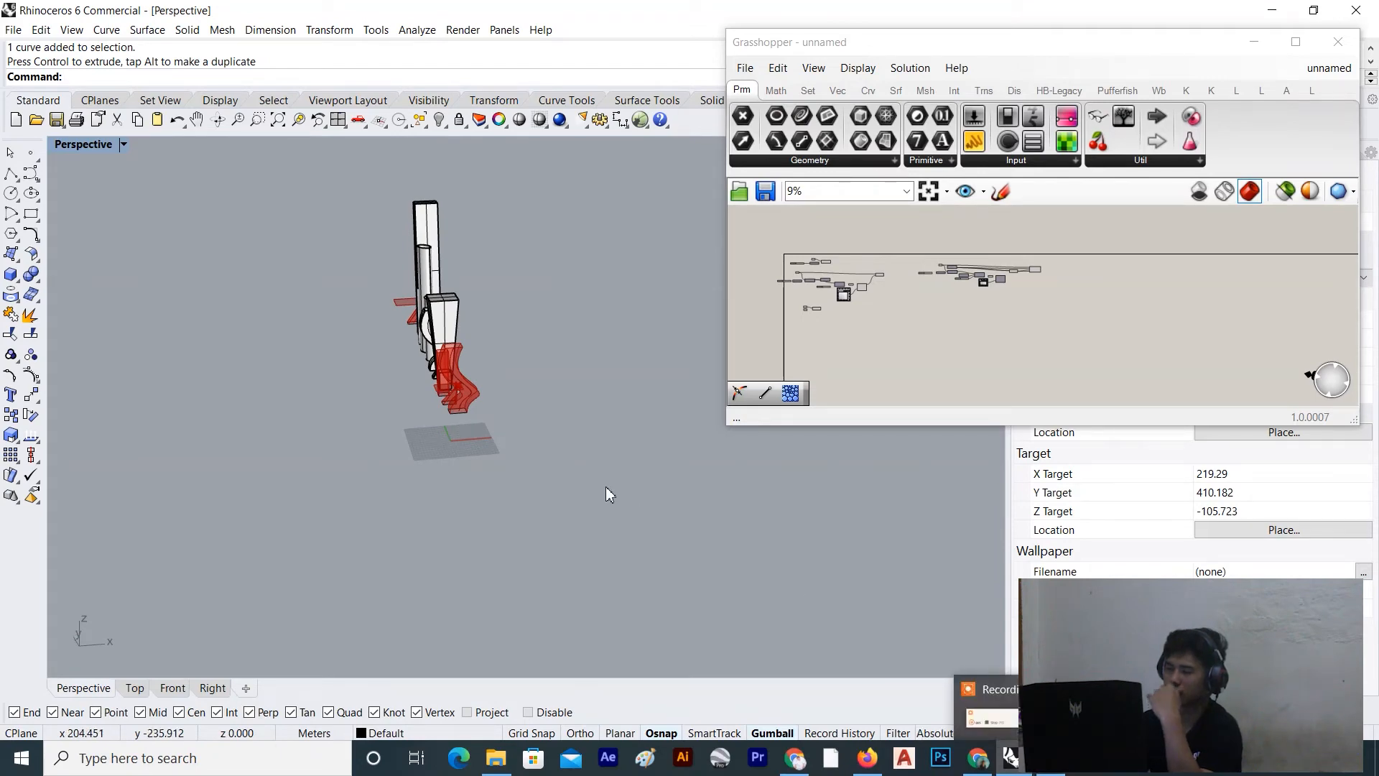
{"action": "right_click_drag", "start_coordinate": [439, 392], "coordinate": [457, 409]}
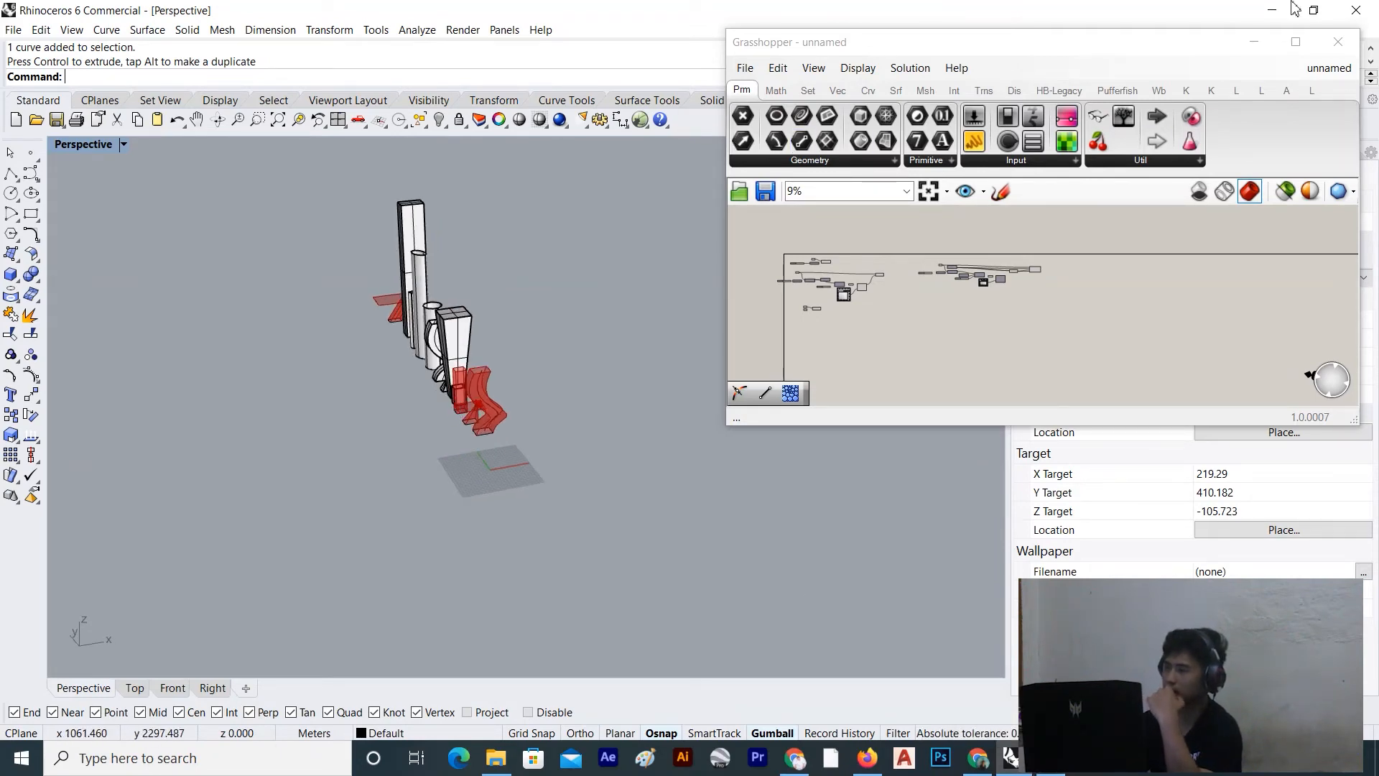
{"action": "left_click", "coordinate": [1255, 41]}
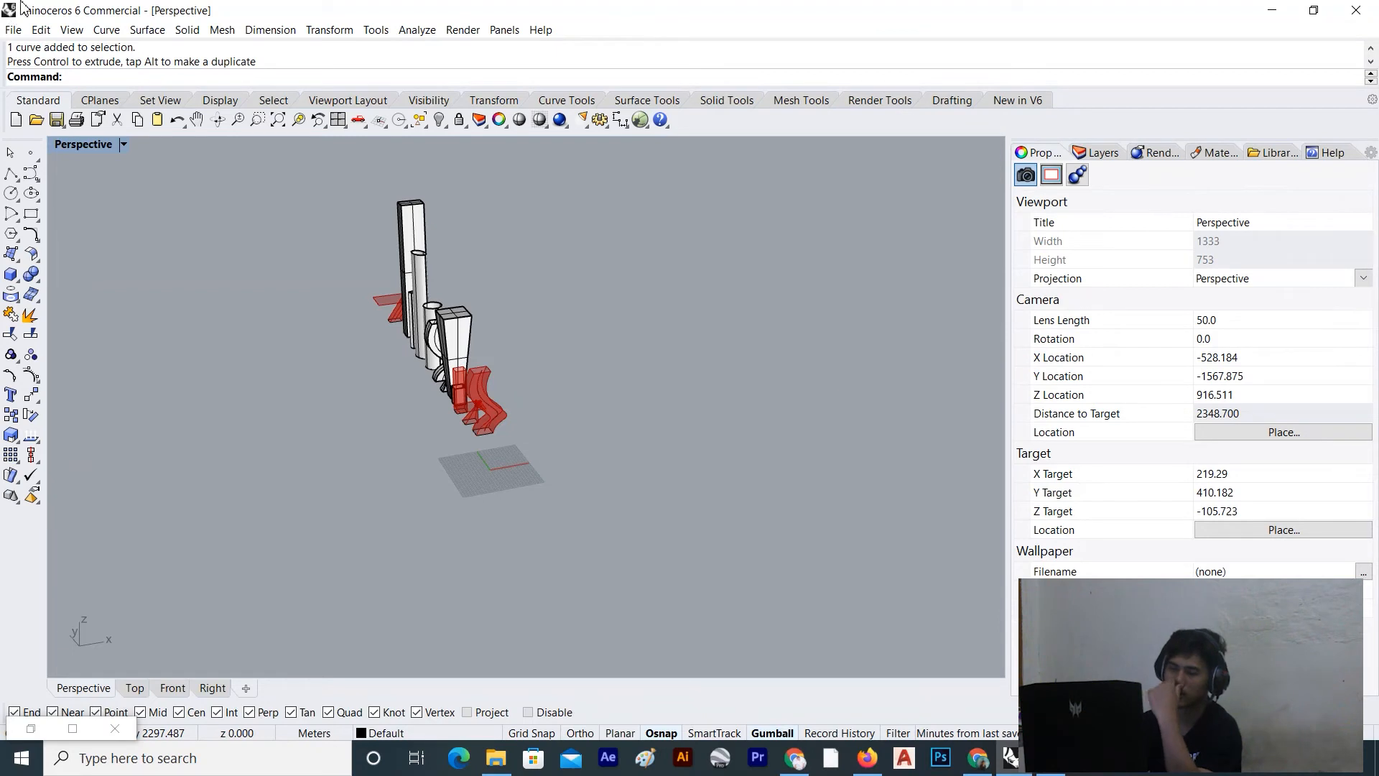
{"action": "left_click", "coordinate": [147, 31]}
{"action": "mouse_move", "coordinate": [212, 249]}
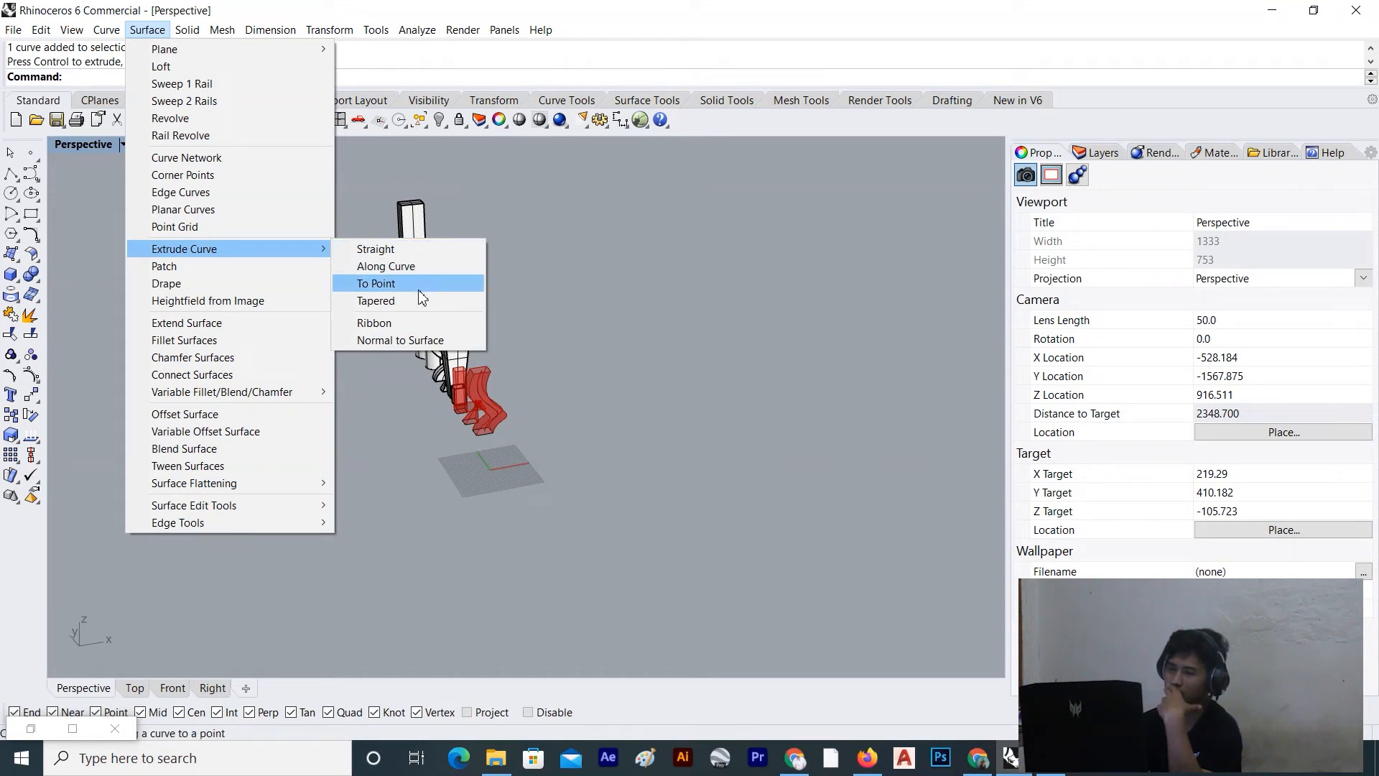
{"action": "left_click", "coordinate": [636, 310]}
Reopen Grasshopper and inspect the Extrude Linear component's description
{"action": "left_click", "coordinate": [639, 120]}
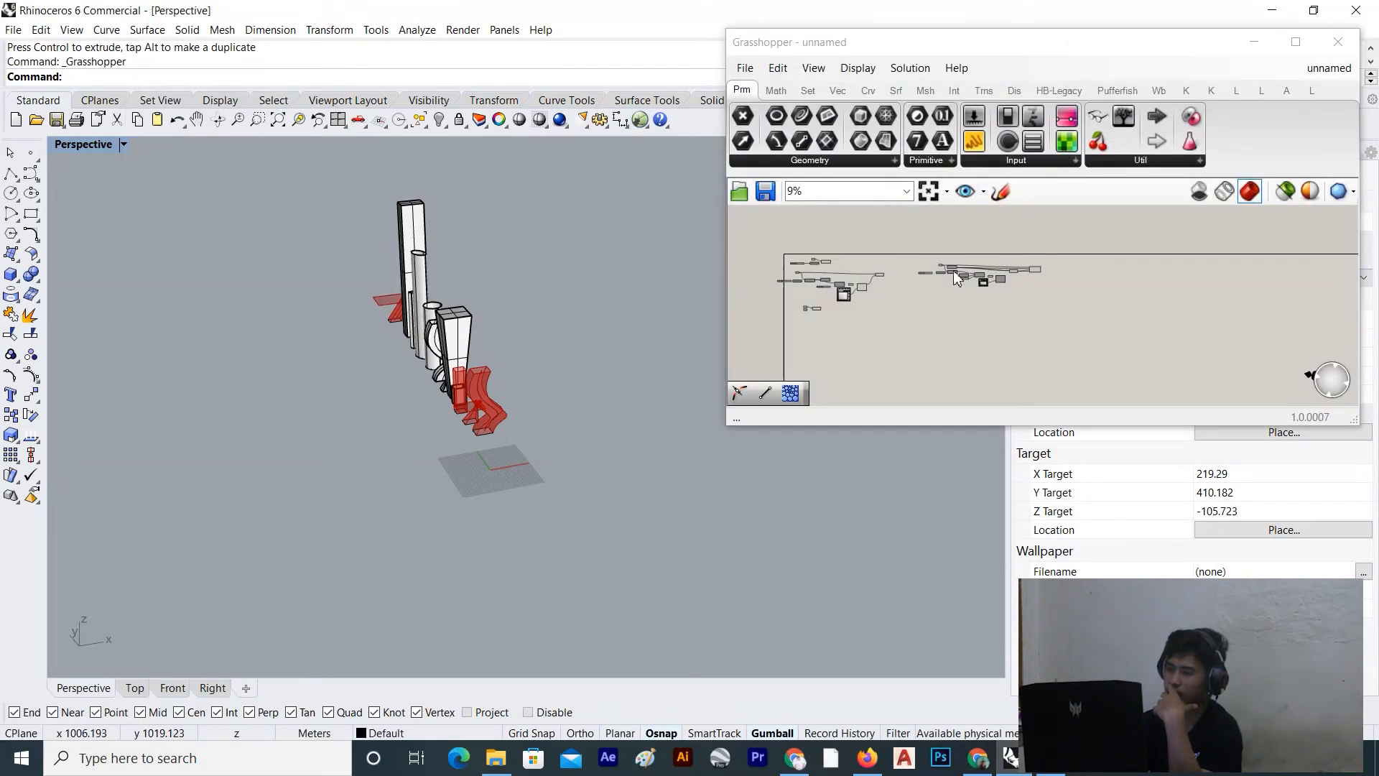
{"action": "scroll", "coordinate": [990, 283], "scroll_direction": "up", "scroll_amount": 10}
{"action": "scroll", "coordinate": [1104, 256], "scroll_direction": "up", "scroll_amount": 3}
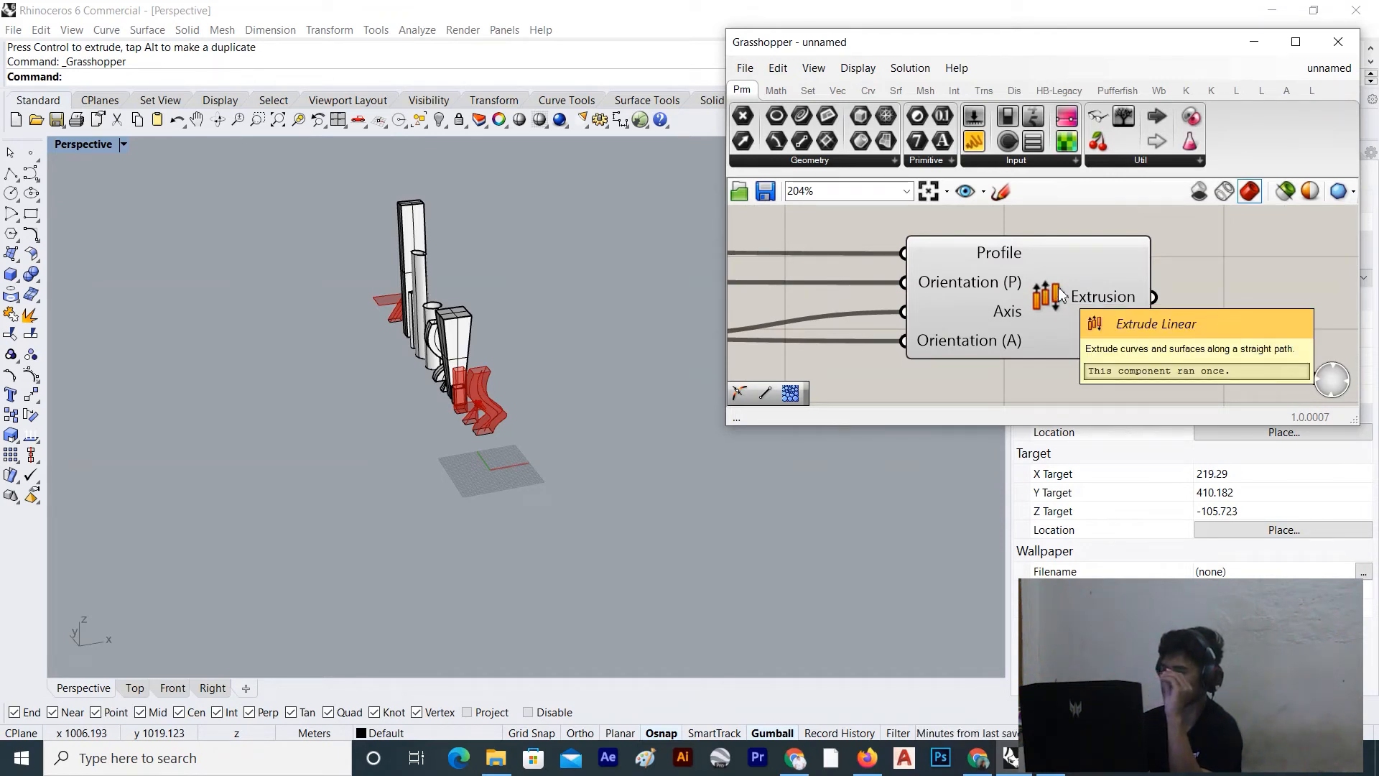
Examine the relocated linear extrusion, its axis and its scaled surface up close in the Perspective view
{"action": "right_click_drag", "start_coordinate": [425, 334], "coordinate": [553, 336]}
{"action": "scroll", "coordinate": [334, 343], "scroll_direction": "up", "scroll_amount": 7}
{"action": "scroll", "coordinate": [334, 343], "scroll_direction": "up", "scroll_amount": 2}
{"action": "right_click_drag", "start_coordinate": [334, 342], "coordinate": [407, 335]}
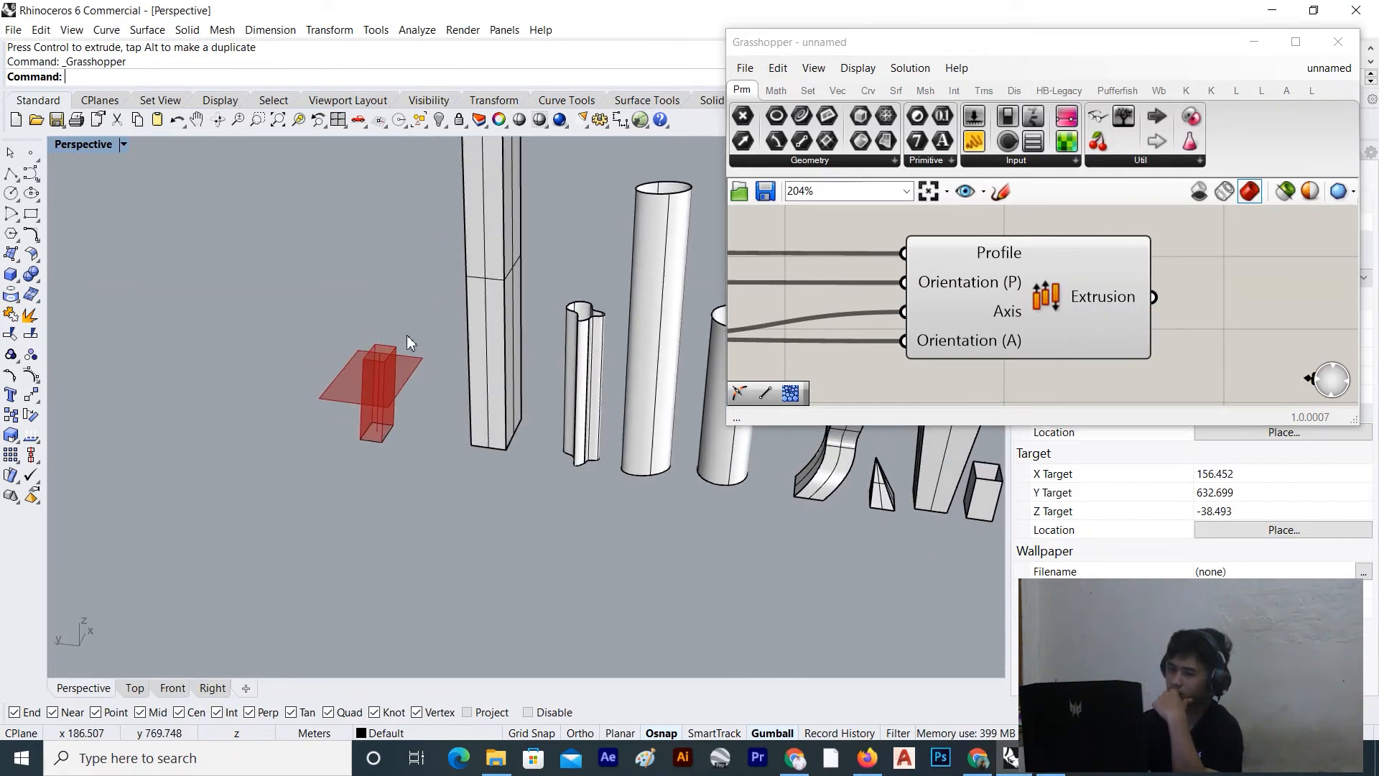
{"action": "right_click_drag", "start_coordinate": [375, 378], "coordinate": [625, 380]}
{"action": "scroll", "coordinate": [306, 369], "scroll_direction": "up", "scroll_amount": 5}
{"action": "scroll", "coordinate": [573, 421], "scroll_direction": "up", "scroll_amount": 2}
{"action": "right_click_drag", "start_coordinate": [574, 421], "coordinate": [531, 405]}
{"action": "scroll", "coordinate": [421, 425], "scroll_direction": "up", "scroll_amount": 5}
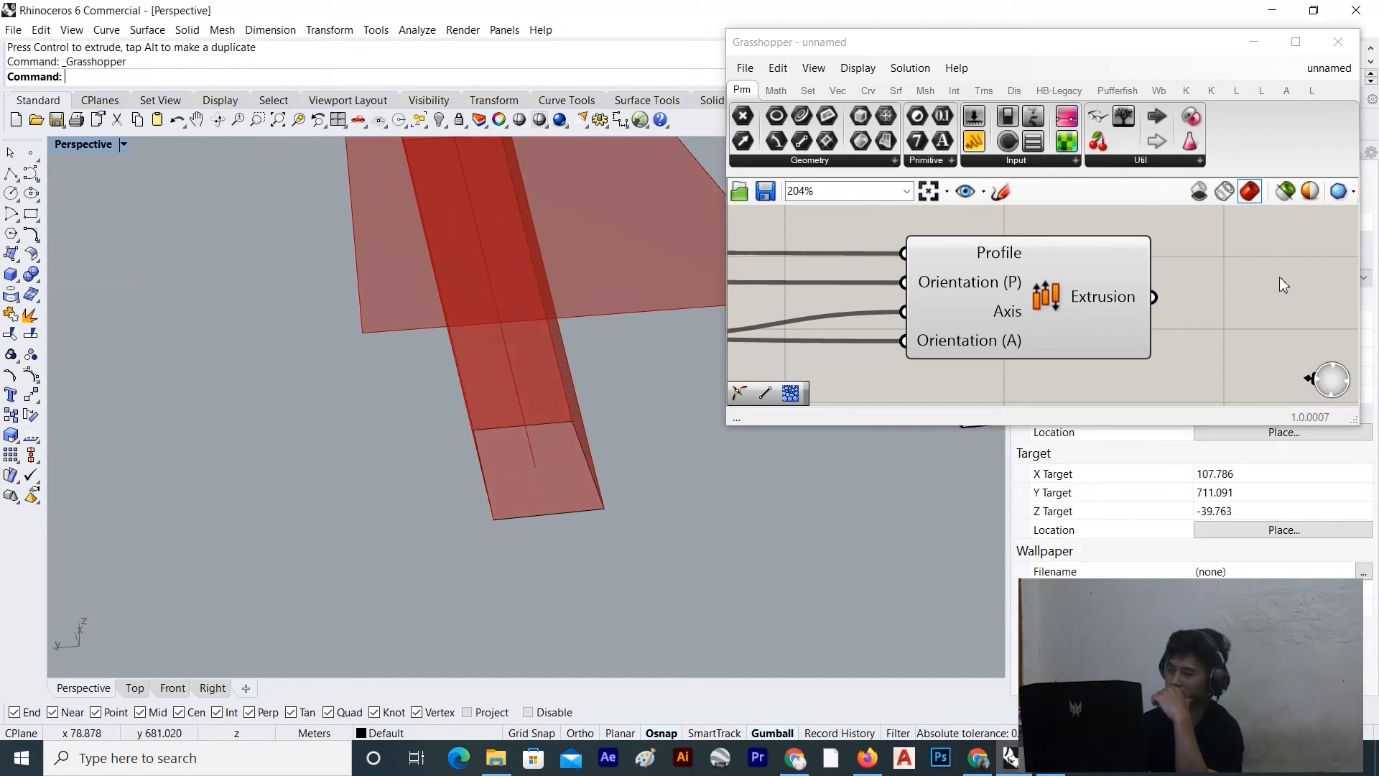
{"action": "scroll", "coordinate": [1279, 277], "scroll_direction": "down", "scroll_amount": 3}
Minimize Grasshopper and bring the empty construction grid into view in front of the finished extrusions
{"action": "left_click", "coordinate": [1258, 51]}
{"action": "scroll", "coordinate": [599, 344], "scroll_direction": "down", "scroll_amount": 18}
{"action": "right_click_drag", "start_coordinate": [597, 376], "coordinate": [503, 396]}
{"action": "scroll", "coordinate": [746, 363], "scroll_direction": "down", "scroll_amount": 10}
{"action": "right_click_drag", "start_coordinate": [746, 368], "coordinate": [604, 313]}
{"action": "scroll", "coordinate": [708, 393], "scroll_direction": "down", "scroll_amount": 8}
{"action": "scroll", "coordinate": [599, 493], "scroll_direction": "up", "scroll_amount": 6}
{"action": "right_click_drag", "start_coordinate": [707, 431], "coordinate": [812, 372]}
{"action": "scroll", "coordinate": [825, 369], "scroll_direction": "up", "scroll_amount": 10}
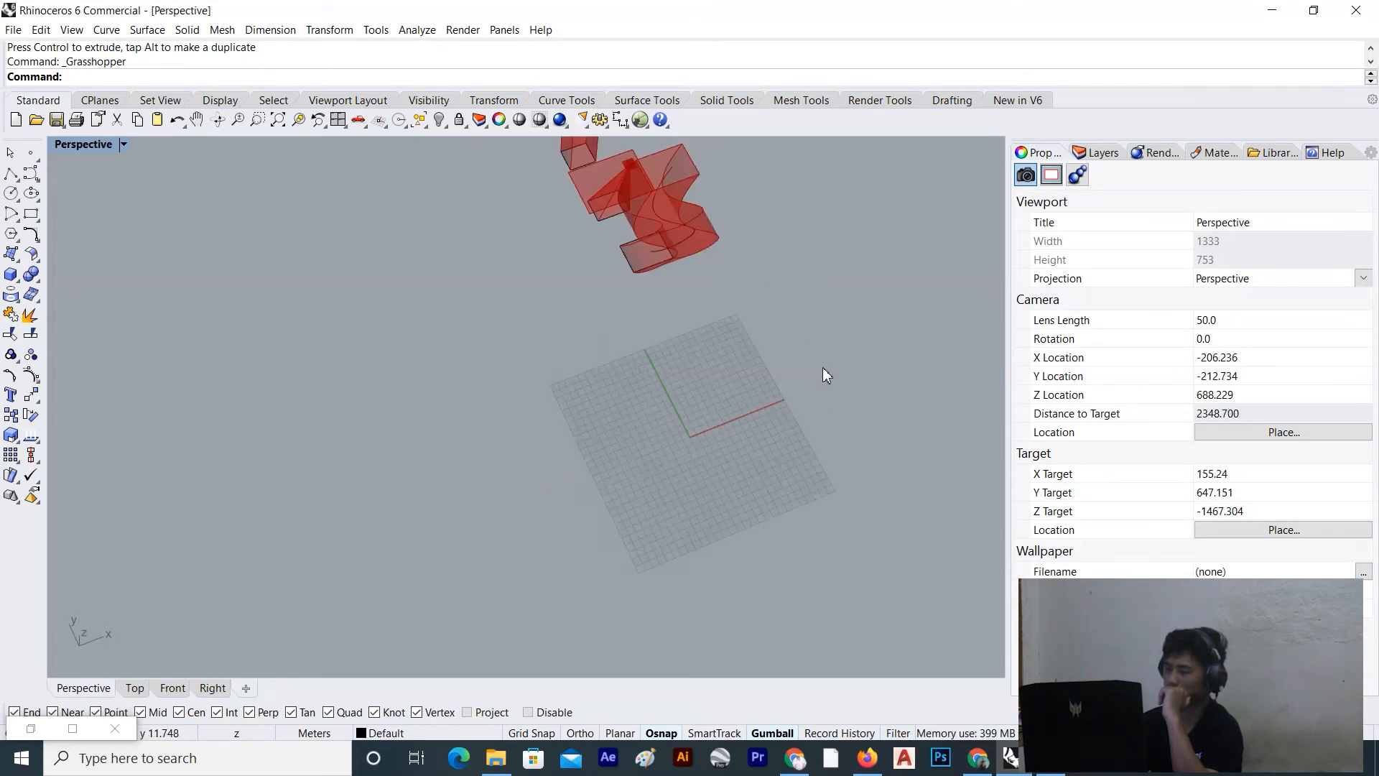
{"action": "scroll", "coordinate": [812, 345], "scroll_direction": "down", "scroll_amount": 8}
{"action": "scroll", "coordinate": [803, 335], "scroll_direction": "up", "scroll_amount": 6}
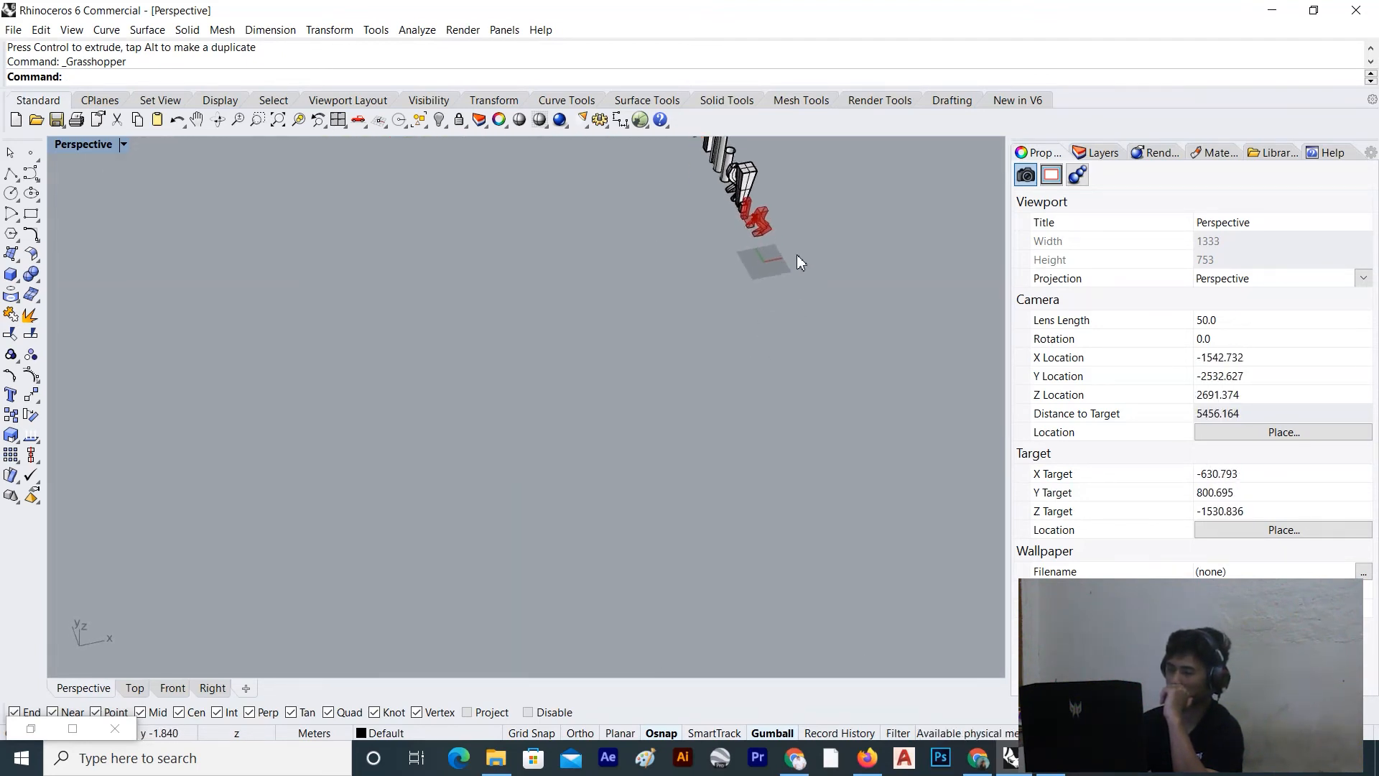
{"action": "right_click_drag", "start_coordinate": [768, 256], "coordinate": [766, 270]}
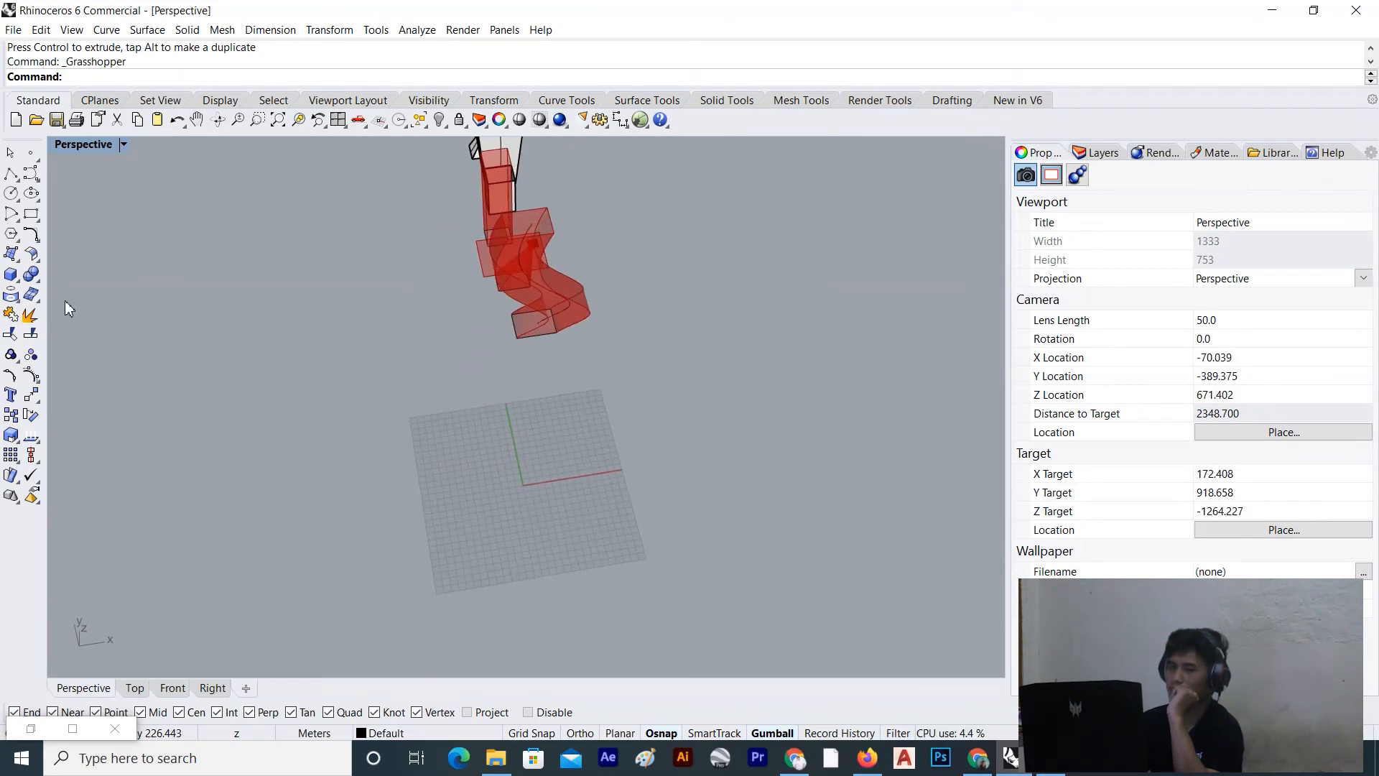
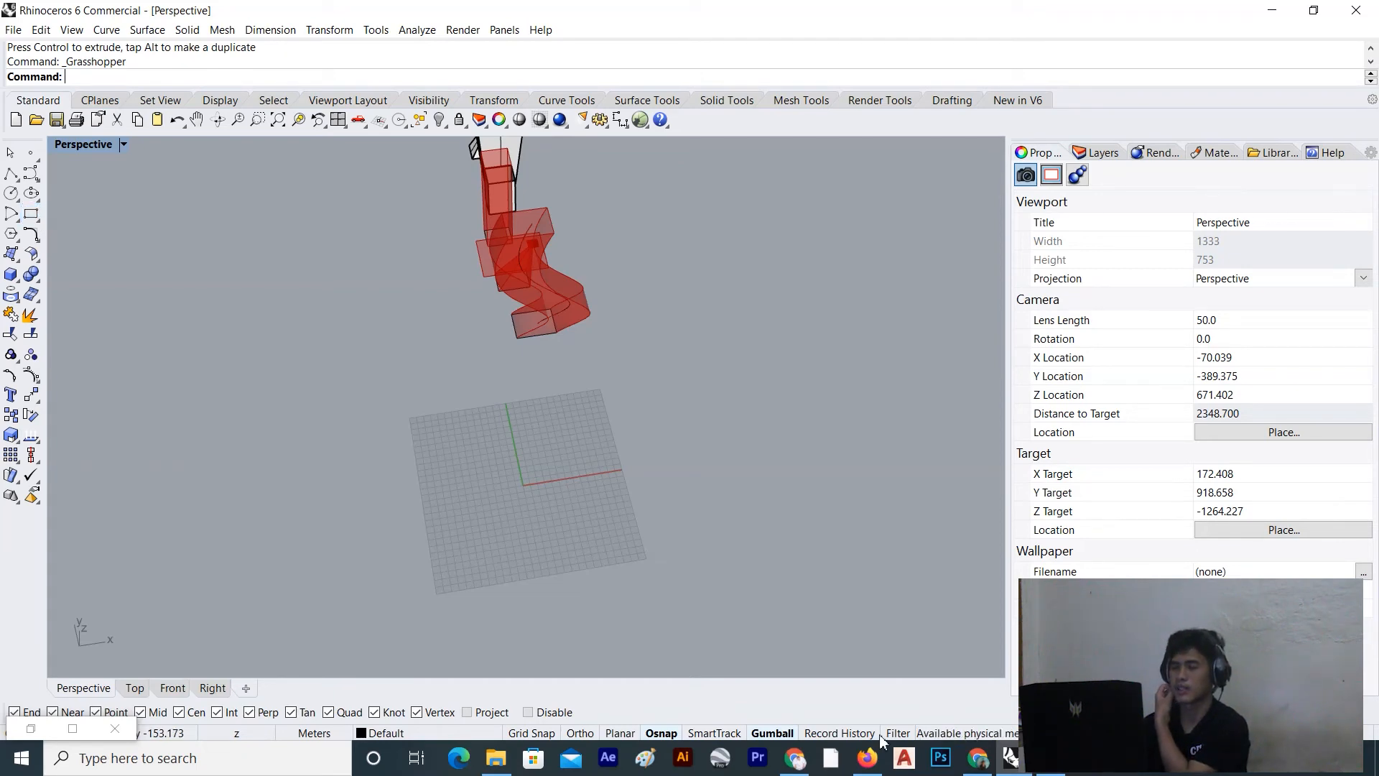
Switch to Chrome, close the spare blank tab and search Google for "pondasi umpak"
{"action": "left_click", "coordinate": [978, 758]}
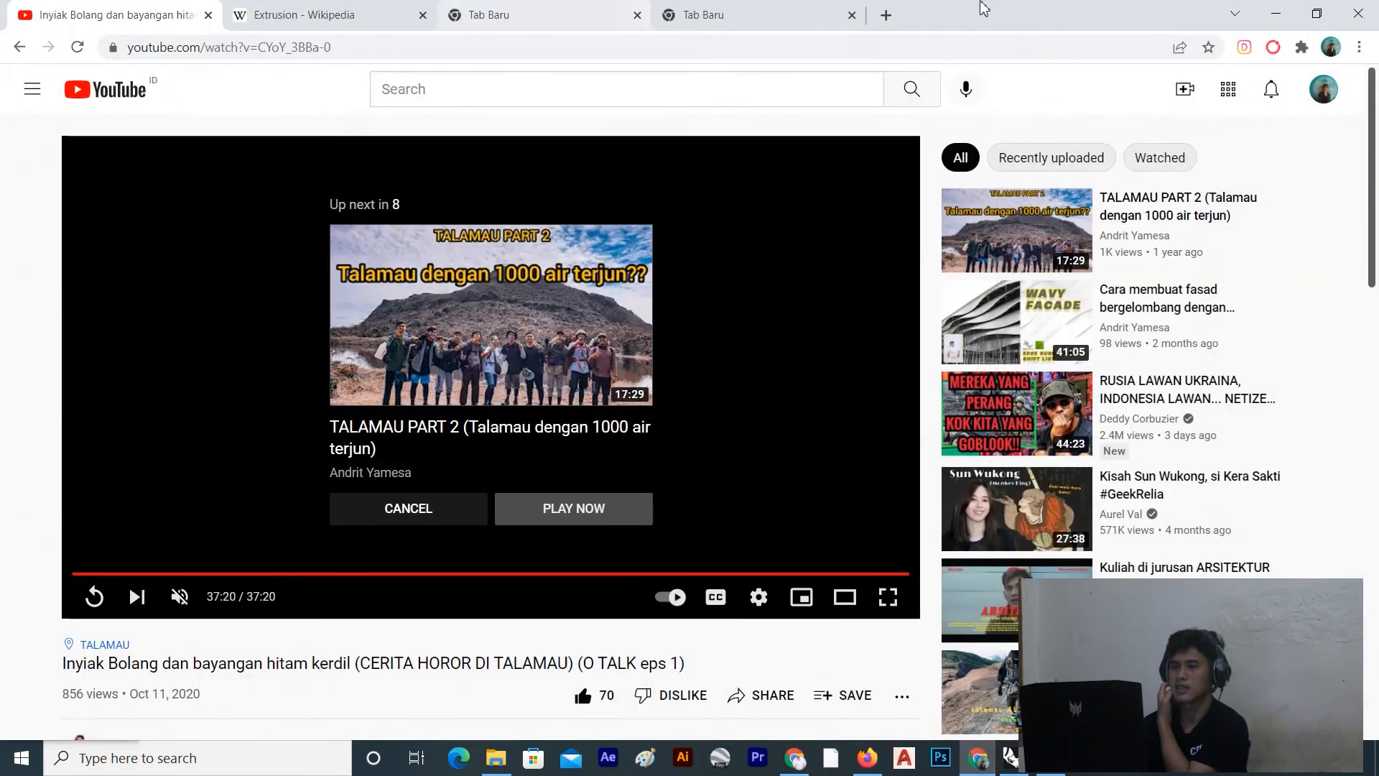
{"action": "left_click", "coordinate": [787, 14]}
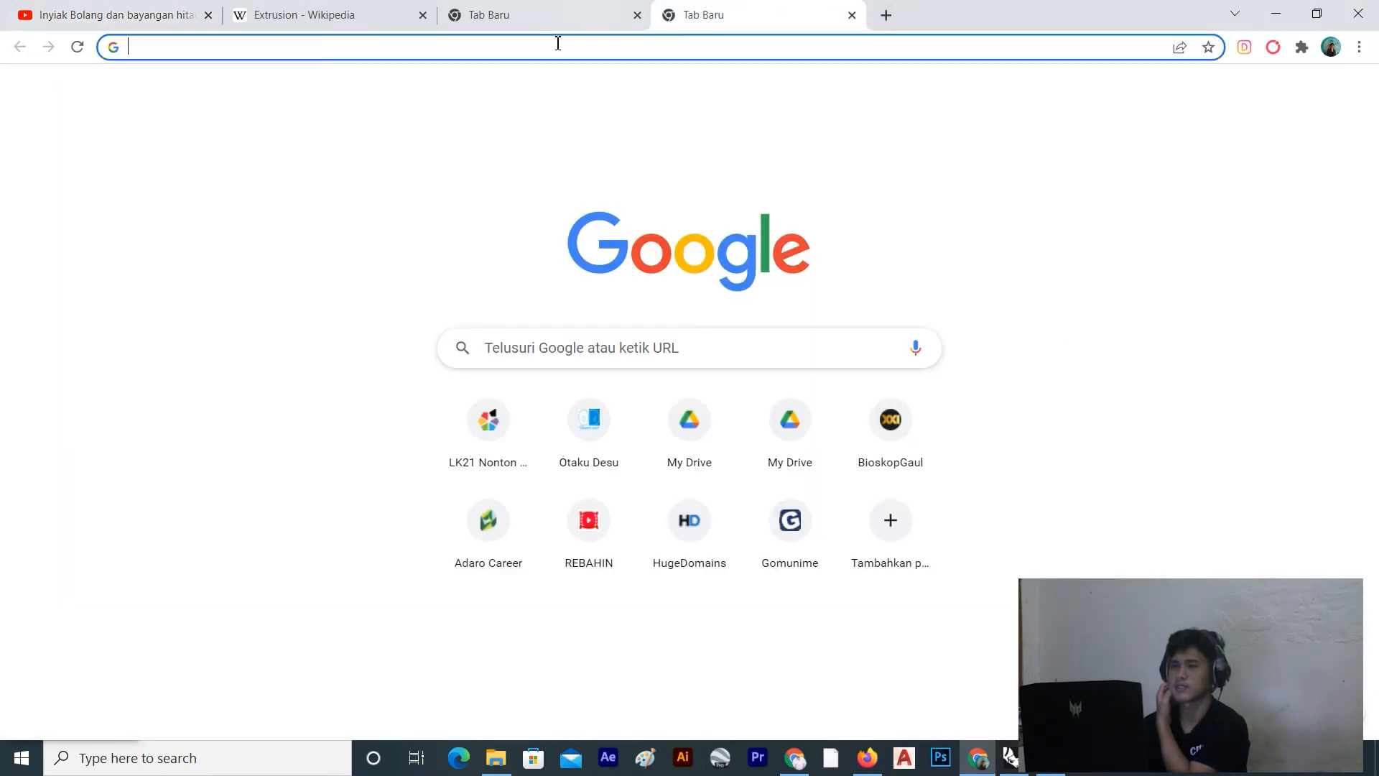
{"action": "left_click", "coordinate": [852, 14]}
{"action": "left_click", "coordinate": [777, 345]}
{"action": "type", "text": "pondasi"}
{"action": "key", "text": "Return"}
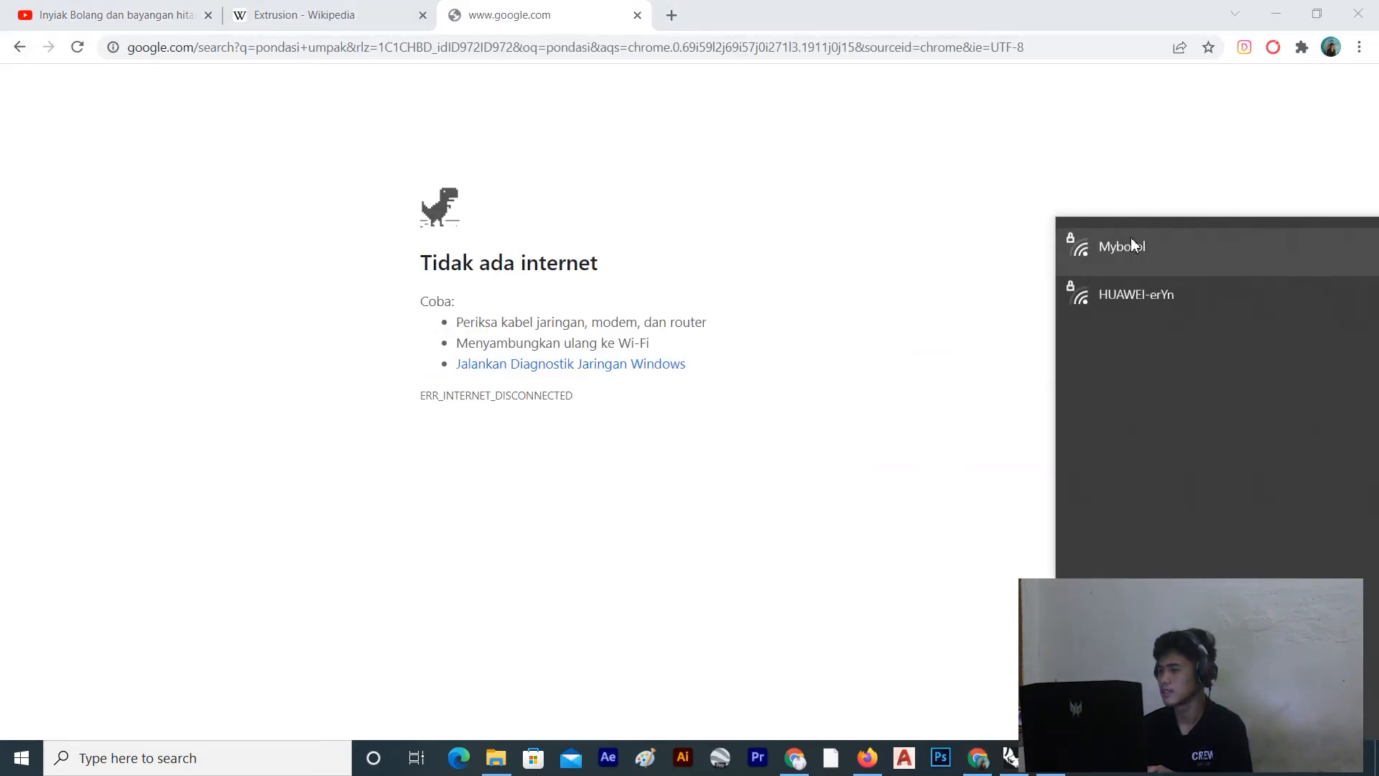
Connect the computer to the Mybotol Wi-Fi network and return to the search page
{"action": "left_click", "coordinate": [1130, 240]}
{"action": "left_click", "coordinate": [1273, 332]}
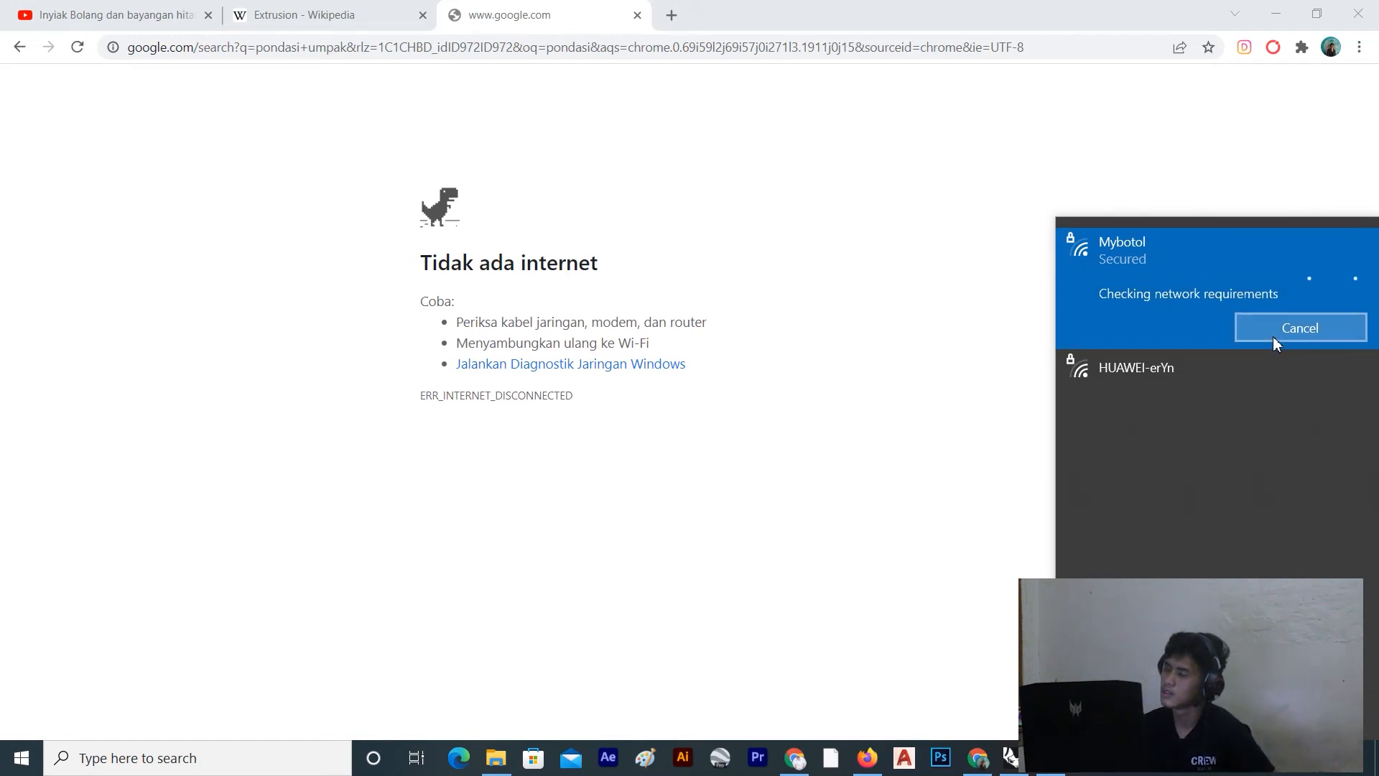
{"action": "left_click", "coordinate": [730, 289]}
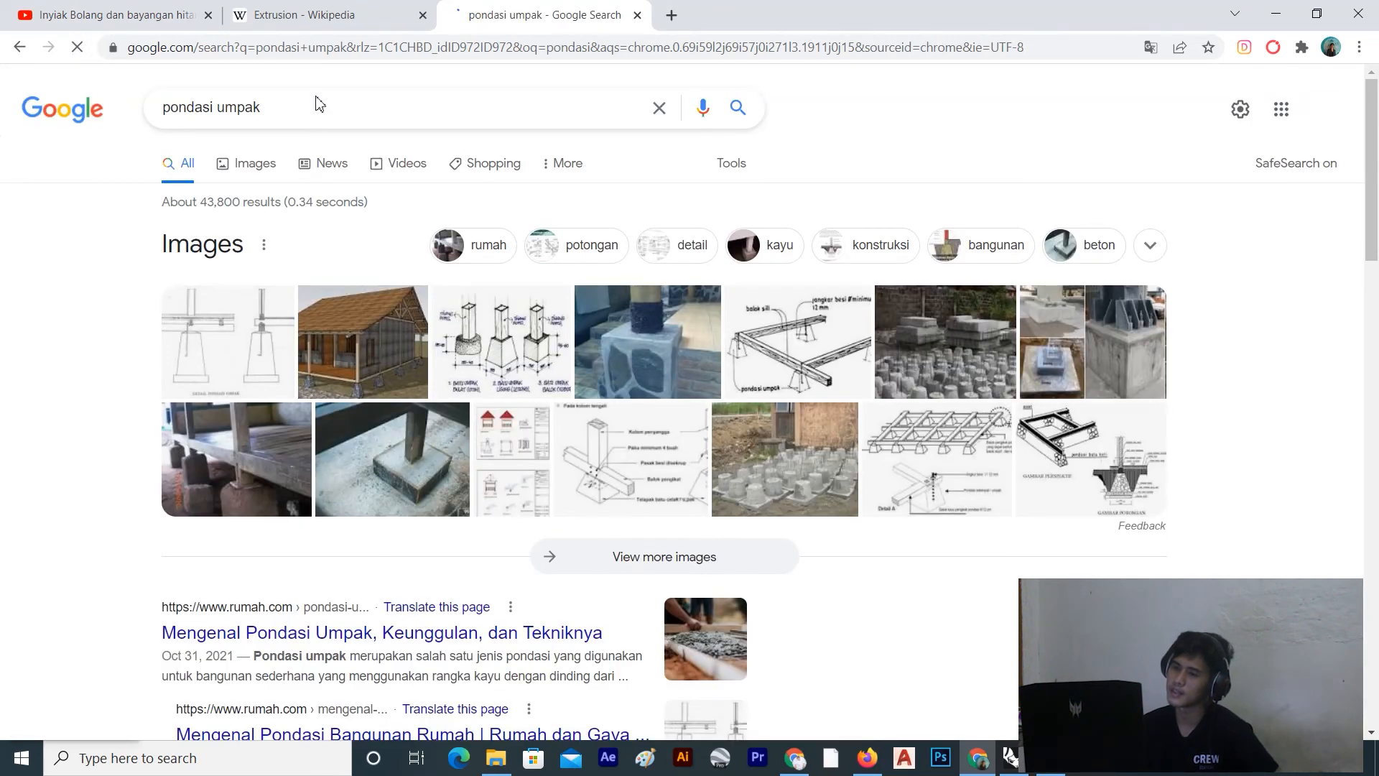
Show the image results for pondasi umpak and enlarge the picture of the house standing on tapered footings
{"action": "left_click", "coordinate": [242, 167]}
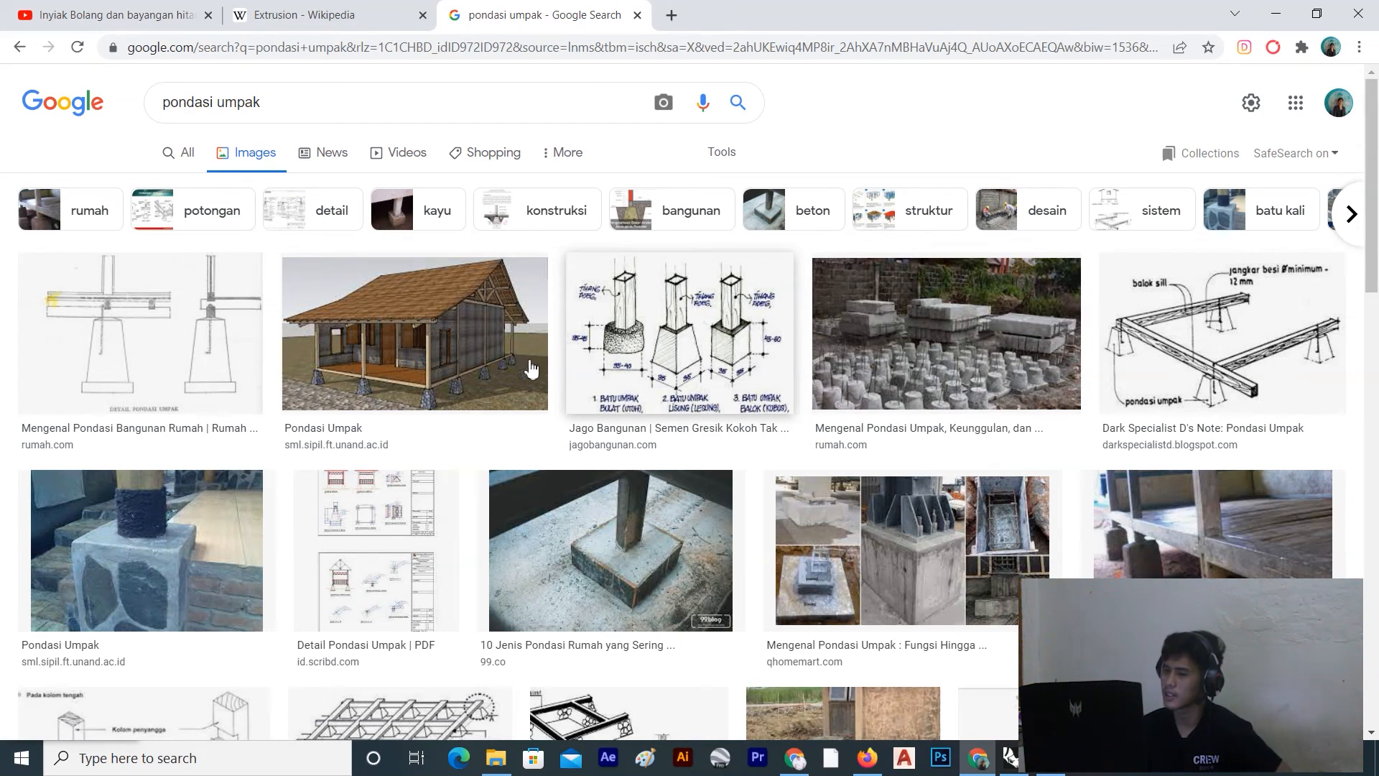
{"action": "left_click", "coordinate": [416, 338]}
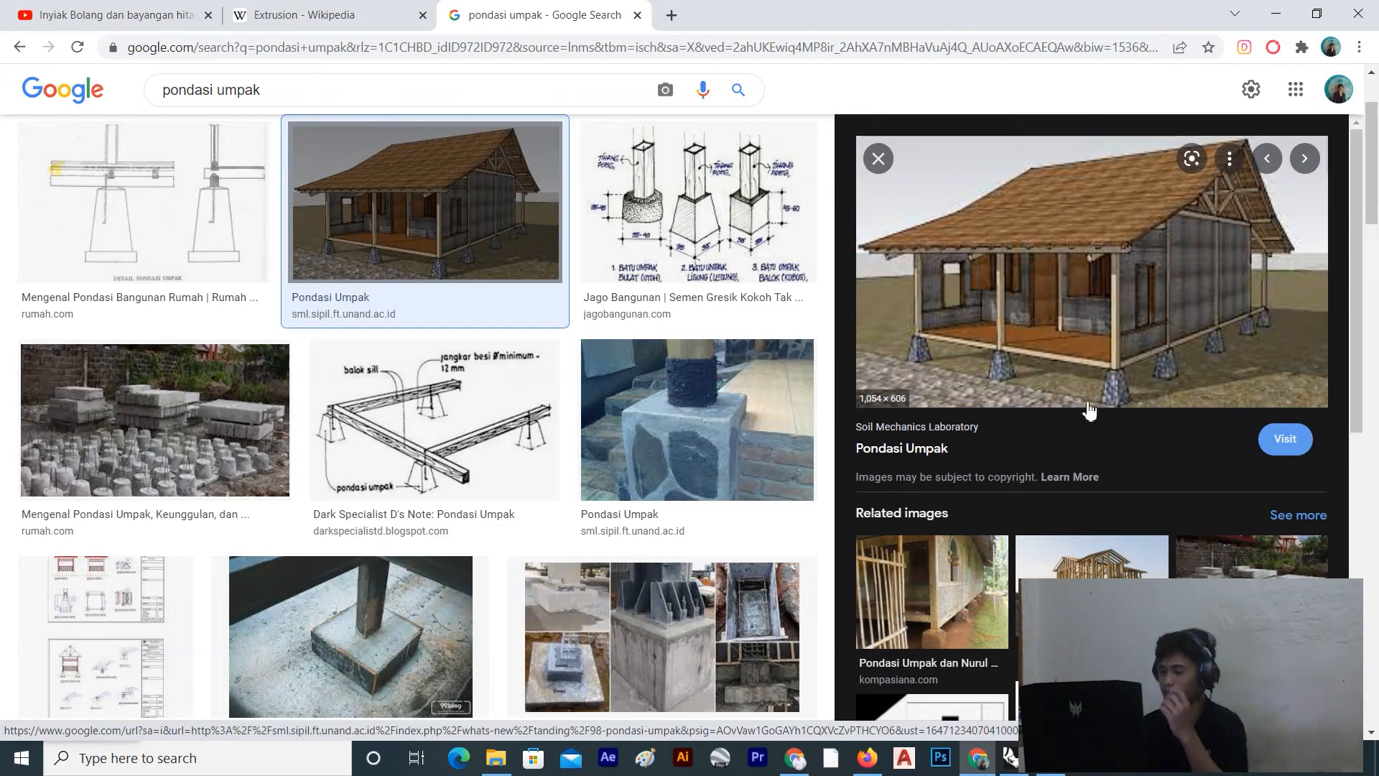
Switch back to Rhino and examine the empty construction grid in the Perspective view
{"action": "left_click", "coordinate": [1011, 759]}
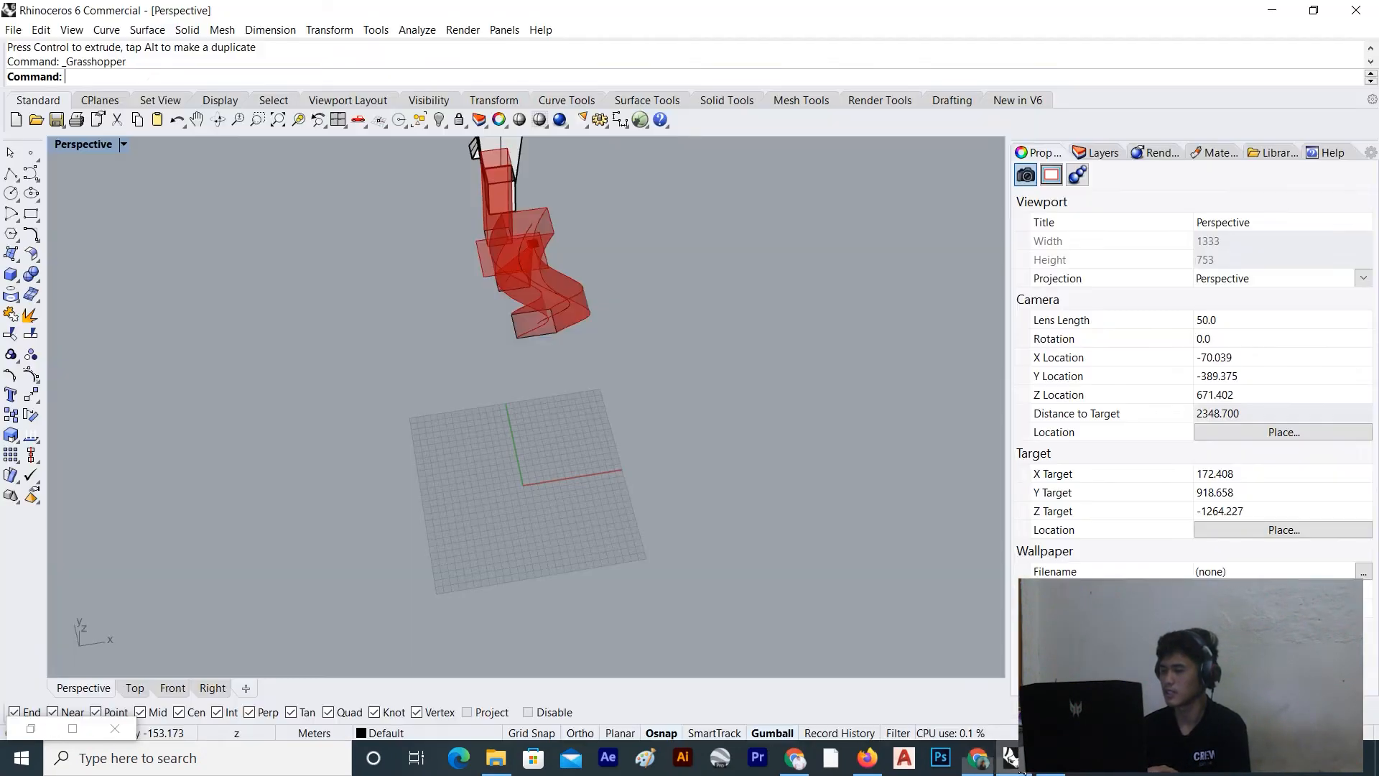
{"action": "scroll", "coordinate": [575, 445], "scroll_direction": "up", "scroll_amount": 5}
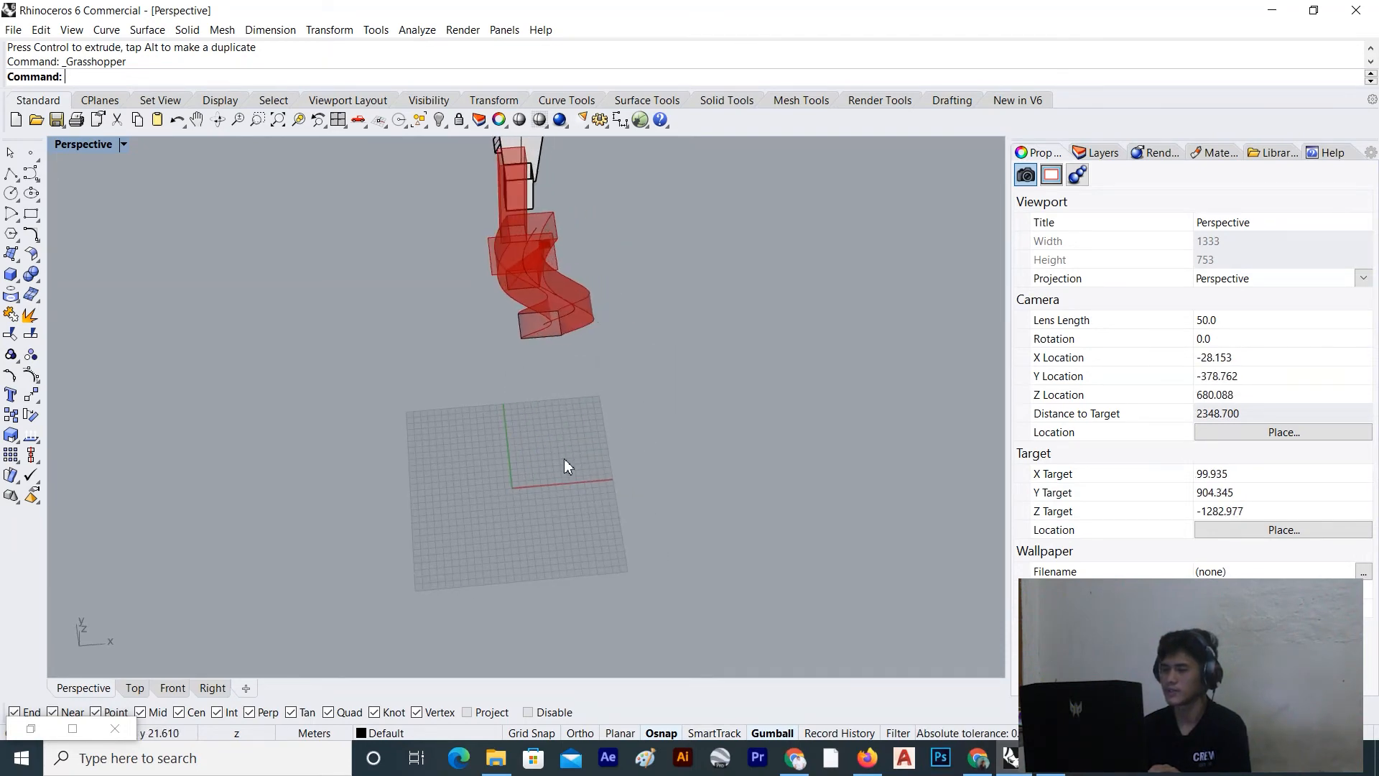
{"action": "scroll", "coordinate": [565, 469], "scroll_direction": "up", "scroll_amount": 2}
{"action": "scroll", "coordinate": [561, 473], "scroll_direction": "down", "scroll_amount": 10}
{"action": "right_click_drag", "start_coordinate": [604, 513], "coordinate": [582, 590]}
{"action": "scroll", "coordinate": [582, 590], "scroll_direction": "up", "scroll_amount": 4}
{"action": "scroll", "coordinate": [579, 535], "scroll_direction": "up", "scroll_amount": 10}
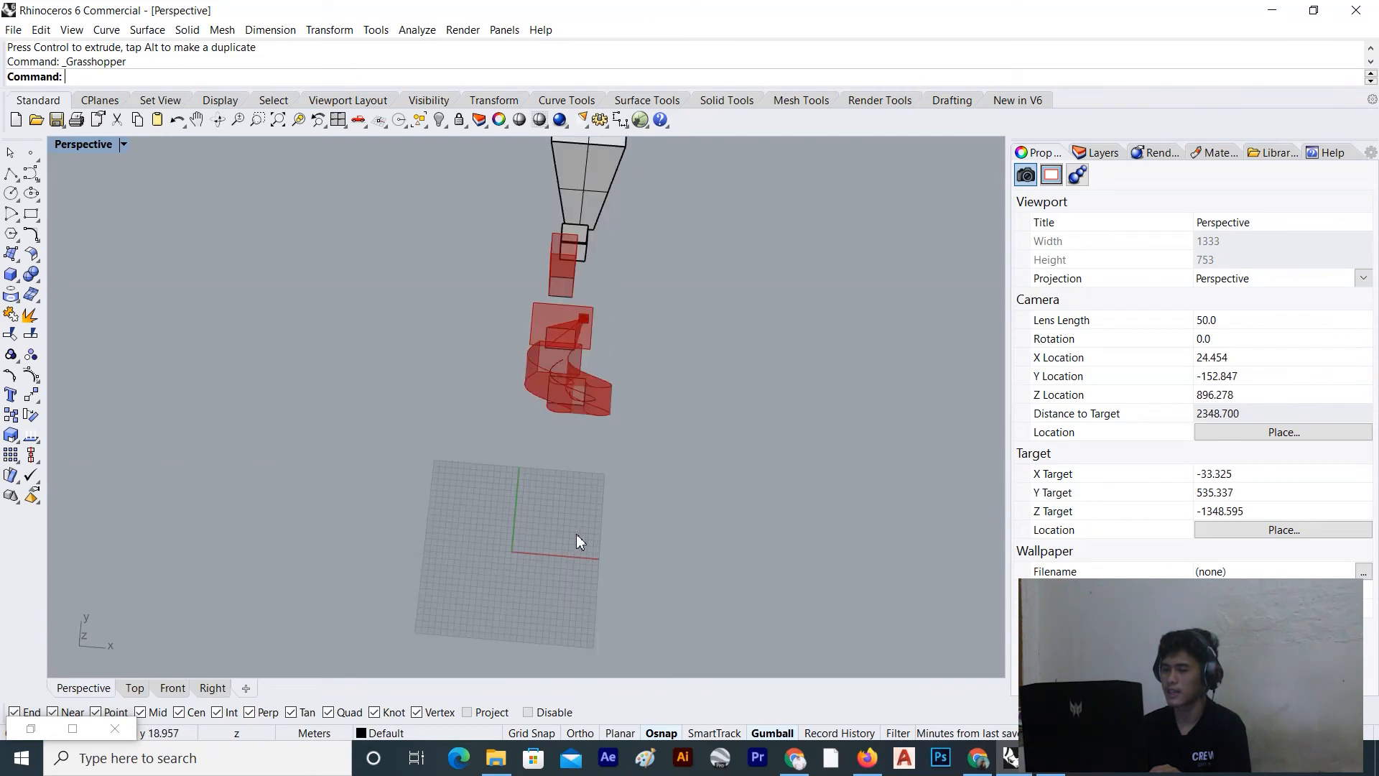
{"action": "scroll", "coordinate": [575, 533], "scroll_direction": "down", "scroll_amount": 2}
{"action": "right_click_drag", "start_coordinate": [574, 533], "coordinate": [725, 501]}
{"action": "scroll", "coordinate": [731, 491], "scroll_direction": "down", "scroll_amount": 4}
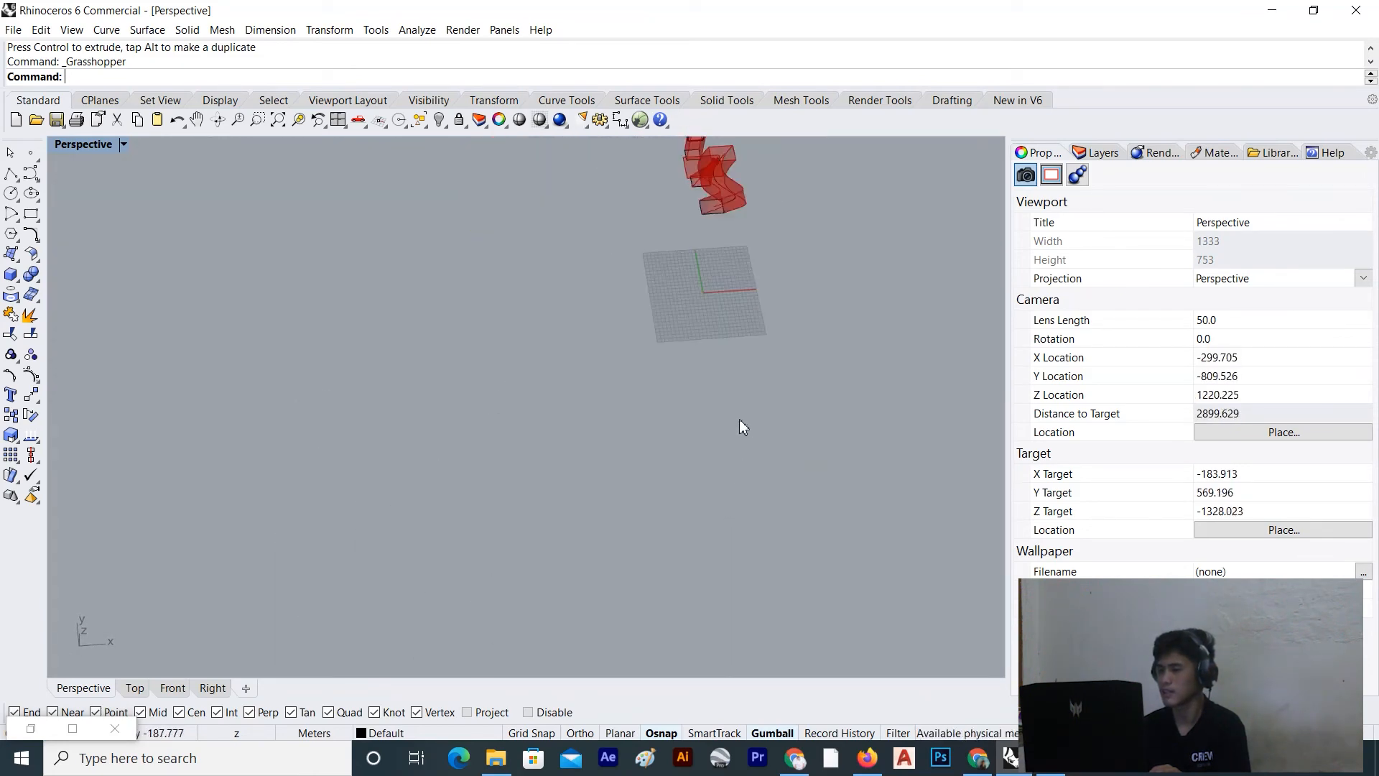
{"action": "scroll", "coordinate": [707, 285], "scroll_direction": "up", "scroll_amount": 4}
{"action": "scroll", "coordinate": [730, 269], "scroll_direction": "up", "scroll_amount": 1}
{"action": "scroll", "coordinate": [707, 285], "scroll_direction": "down", "scroll_amount": 2}
{"action": "right_click_drag", "start_coordinate": [704, 291], "coordinate": [687, 394]}
{"action": "scroll", "coordinate": [690, 395], "scroll_direction": "up", "scroll_amount": 1}
{"action": "scroll", "coordinate": [691, 396], "scroll_direction": "up", "scroll_amount": 1}
{"action": "scroll", "coordinate": [700, 409], "scroll_direction": "down", "scroll_amount": 1}
{"action": "scroll", "coordinate": [711, 449], "scroll_direction": "up", "scroll_amount": 1}
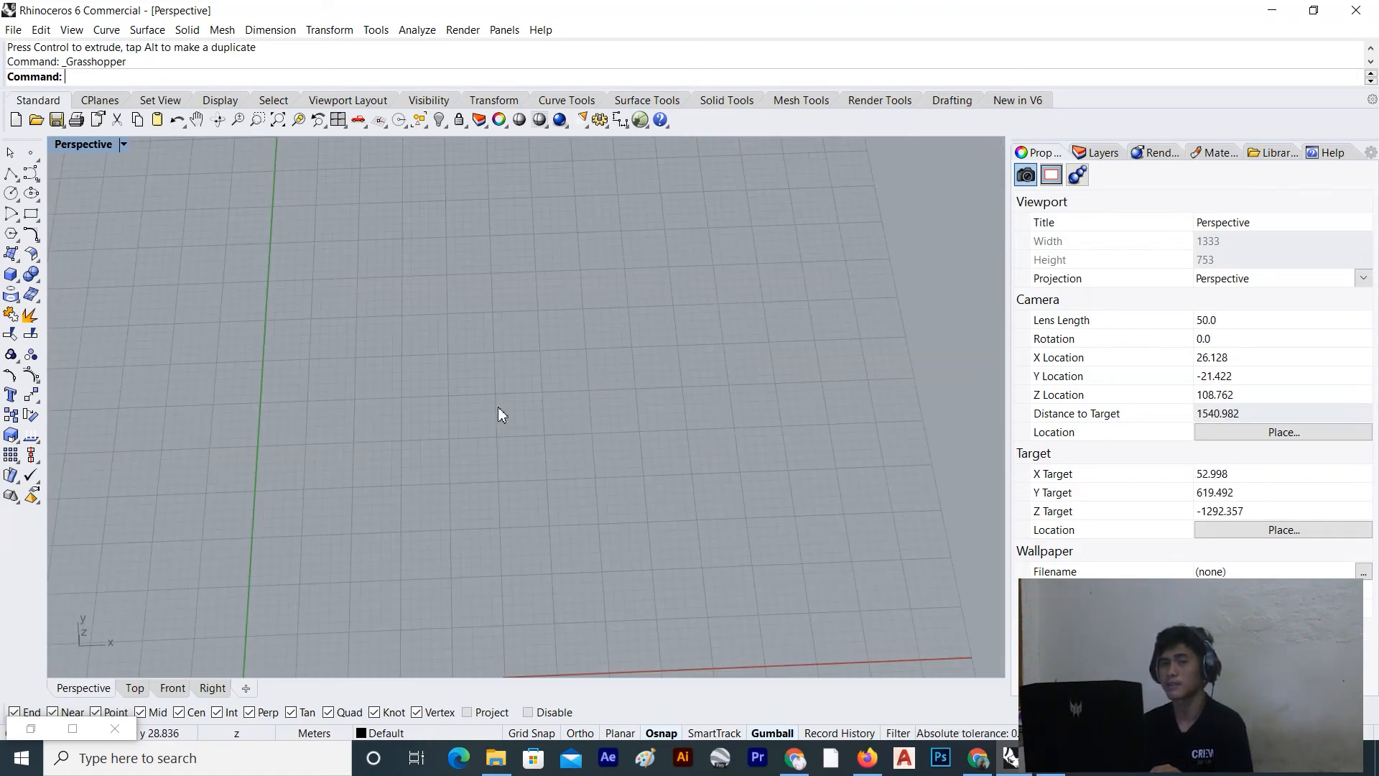
Draw a corner-to-corner rectangle on the construction grid near the origin, just beyond the red X axis
{"action": "left_click", "coordinate": [30, 213]}
{"action": "scroll", "coordinate": [354, 385], "scroll_direction": "down", "scroll_amount": 3}
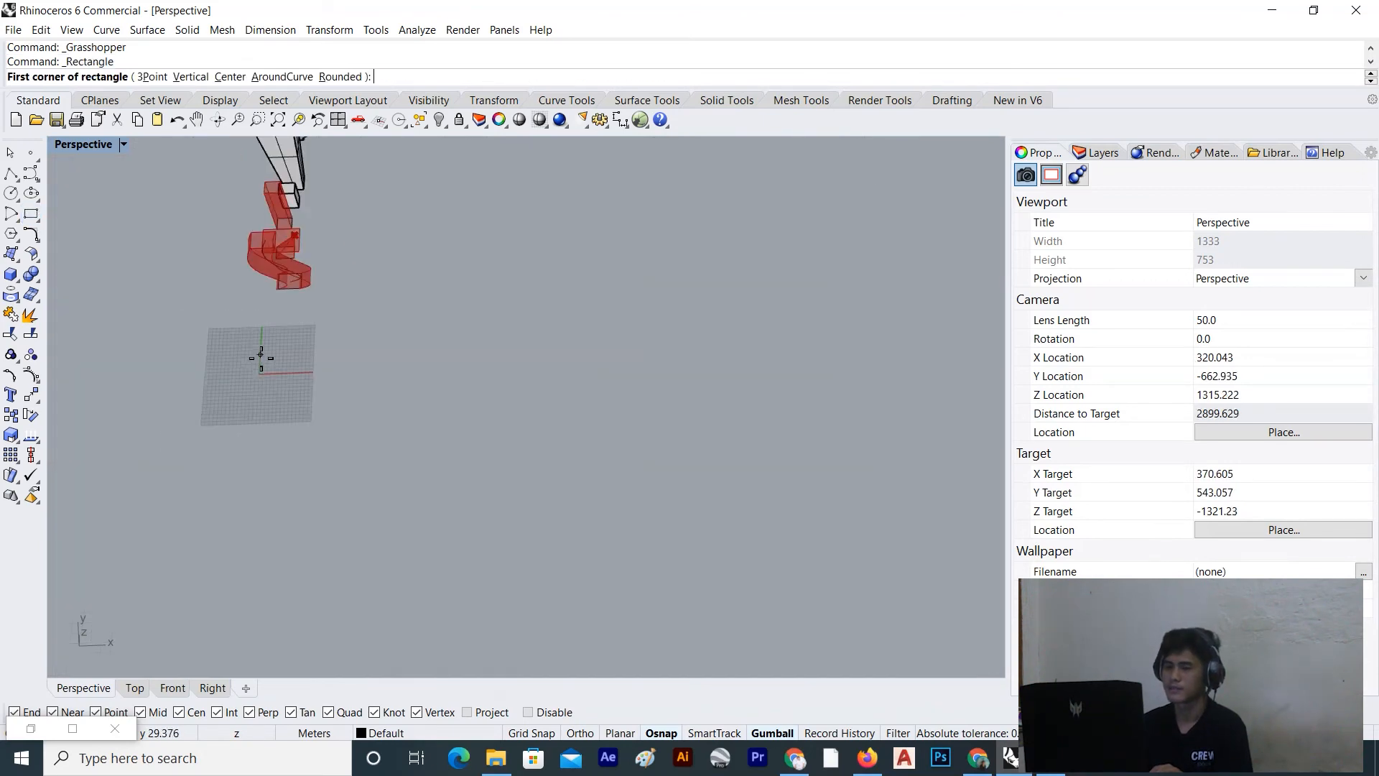
{"action": "scroll", "coordinate": [354, 385], "scroll_direction": "up", "scroll_amount": 3}
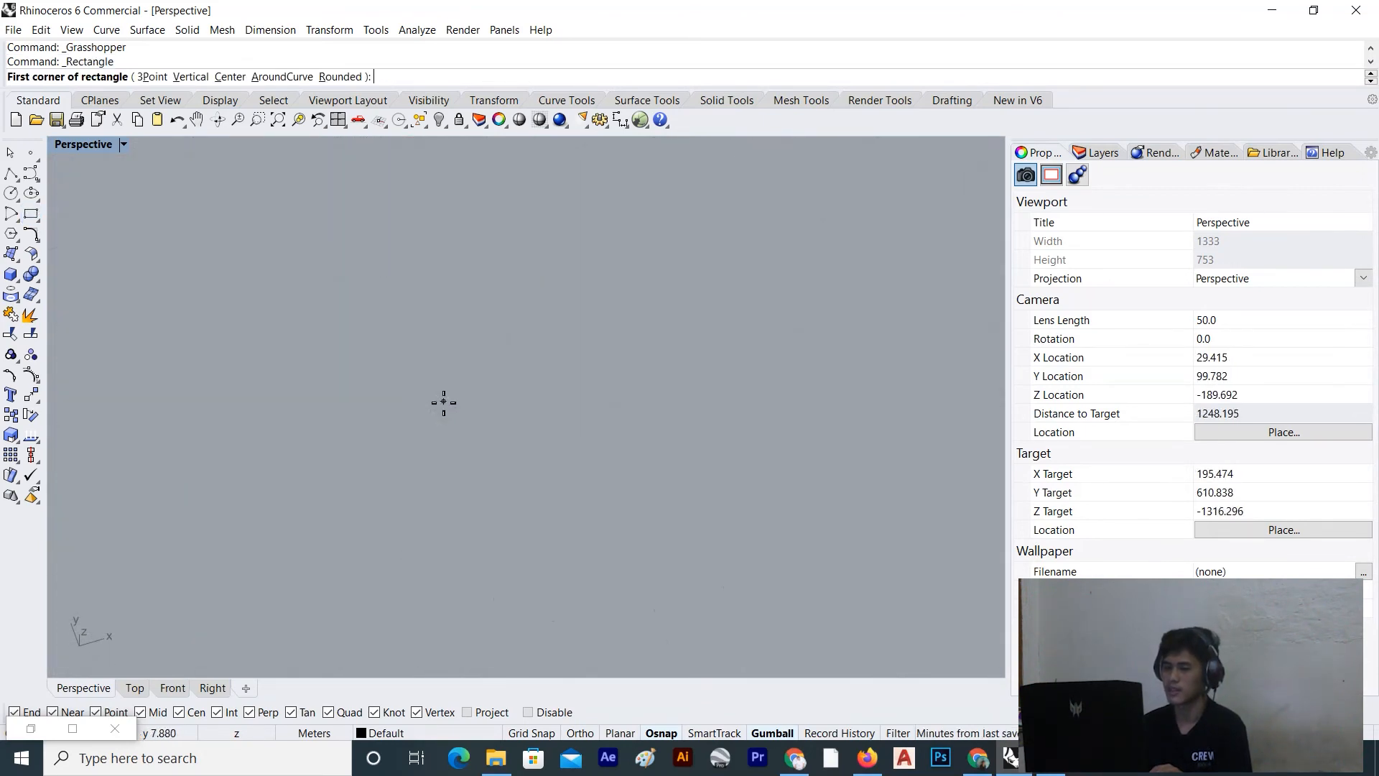
{"action": "scroll", "coordinate": [402, 404], "scroll_direction": "down", "scroll_amount": 2}
{"action": "scroll", "coordinate": [363, 380], "scroll_direction": "up", "scroll_amount": 2}
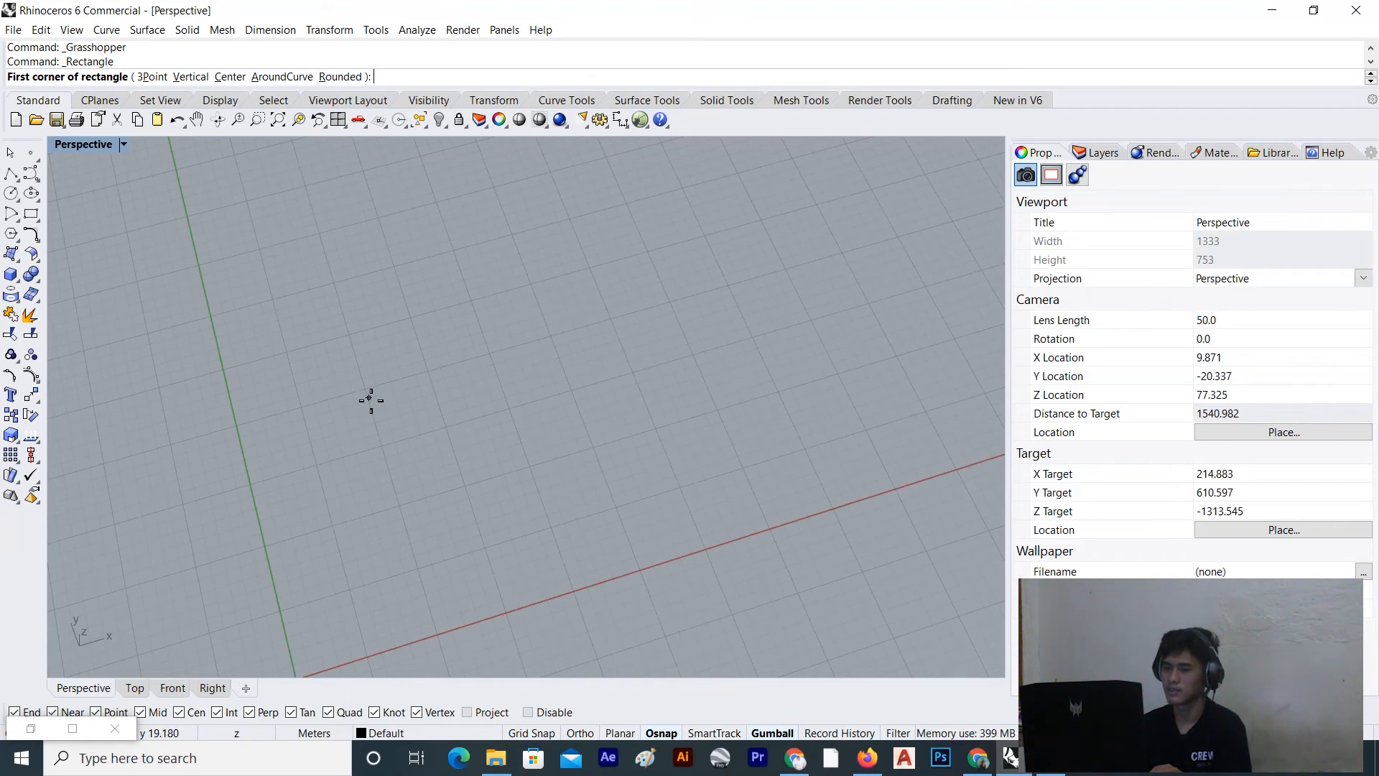
{"action": "left_click", "coordinate": [403, 451]}
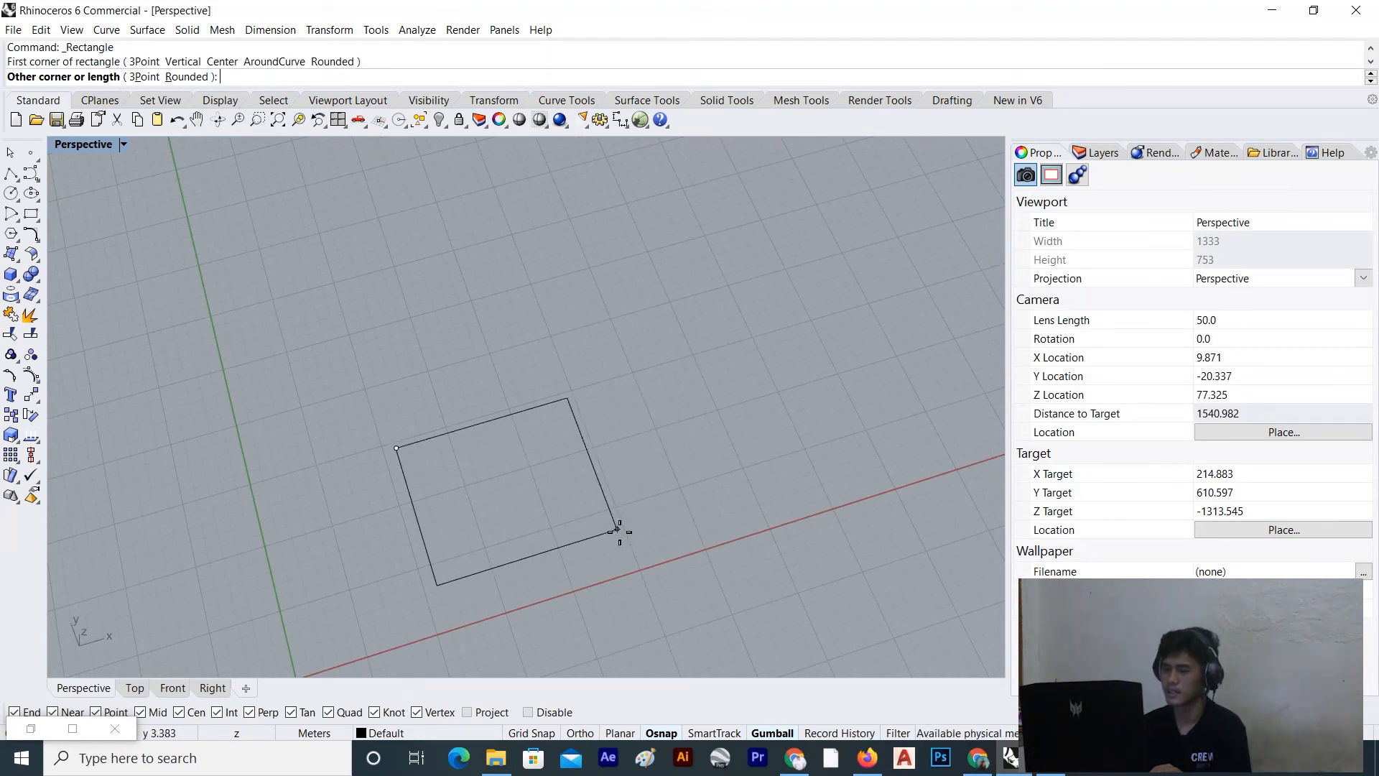
{"action": "left_click", "coordinate": [606, 530]}
Begin a tapered curve extrusion of the new rectangle and preview its height
{"action": "scroll", "coordinate": [605, 523], "scroll_direction": "down", "scroll_amount": 4}
{"action": "right_click_drag", "start_coordinate": [604, 520], "coordinate": [661, 398]}
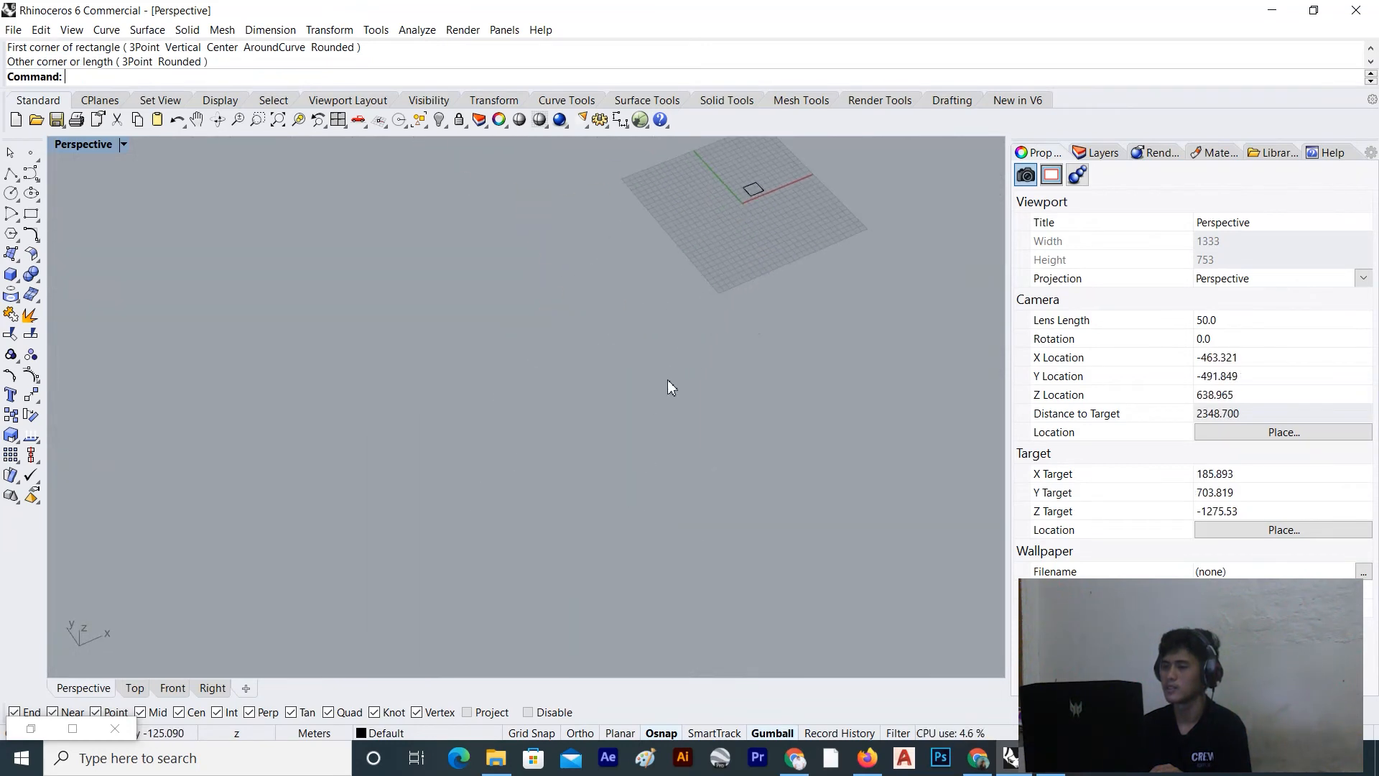
{"action": "scroll", "coordinate": [672, 355], "scroll_direction": "down", "scroll_amount": 4}
{"action": "scroll", "coordinate": [711, 280], "scroll_direction": "up", "scroll_amount": 8}
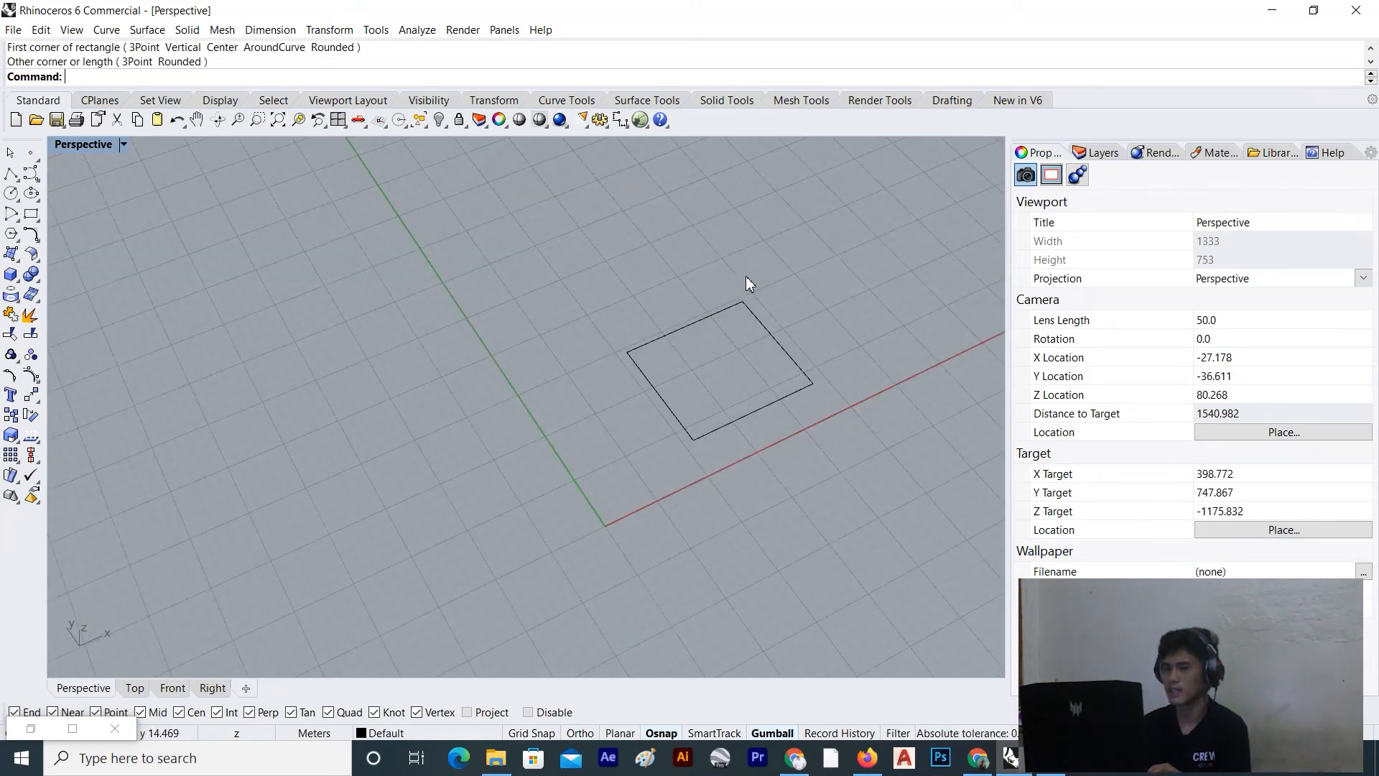
{"action": "left_click", "coordinate": [148, 31]}
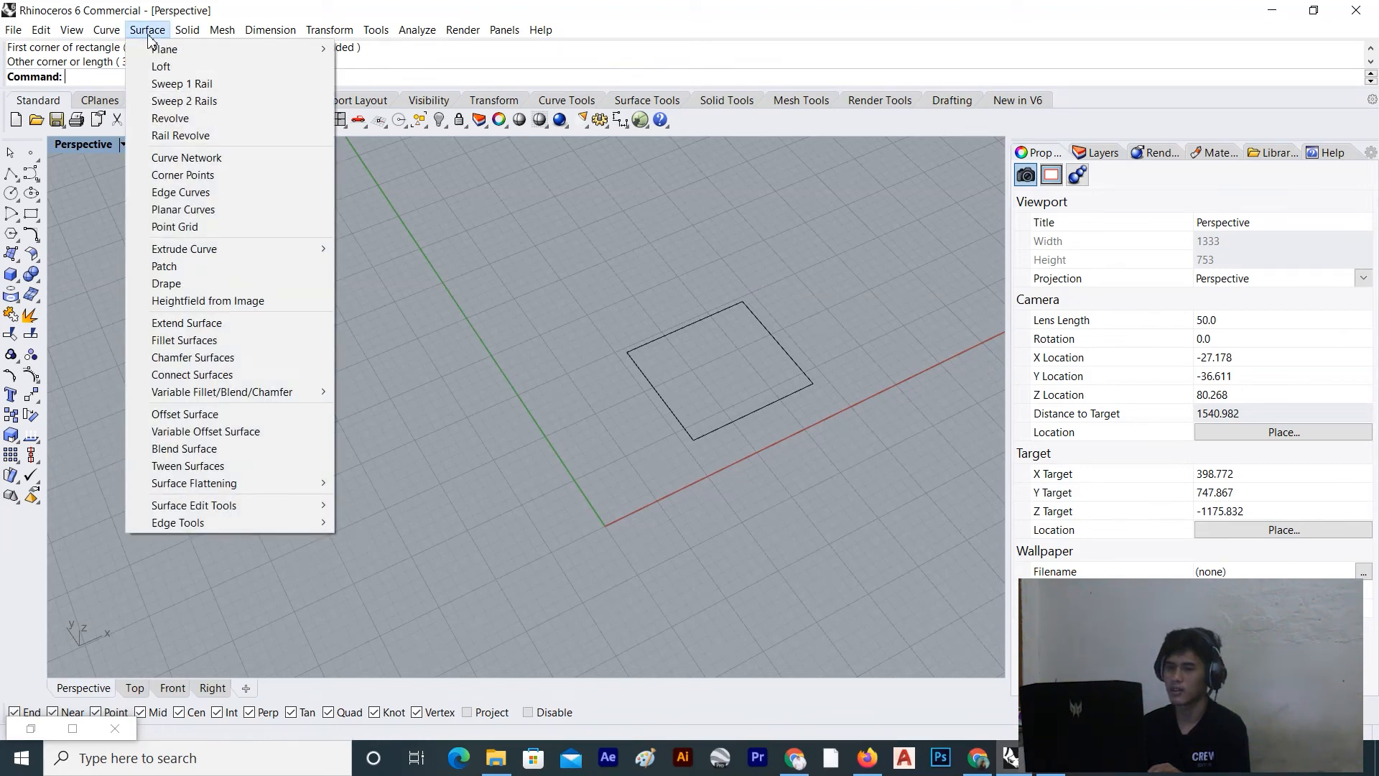
{"action": "mouse_move", "coordinate": [240, 246]}
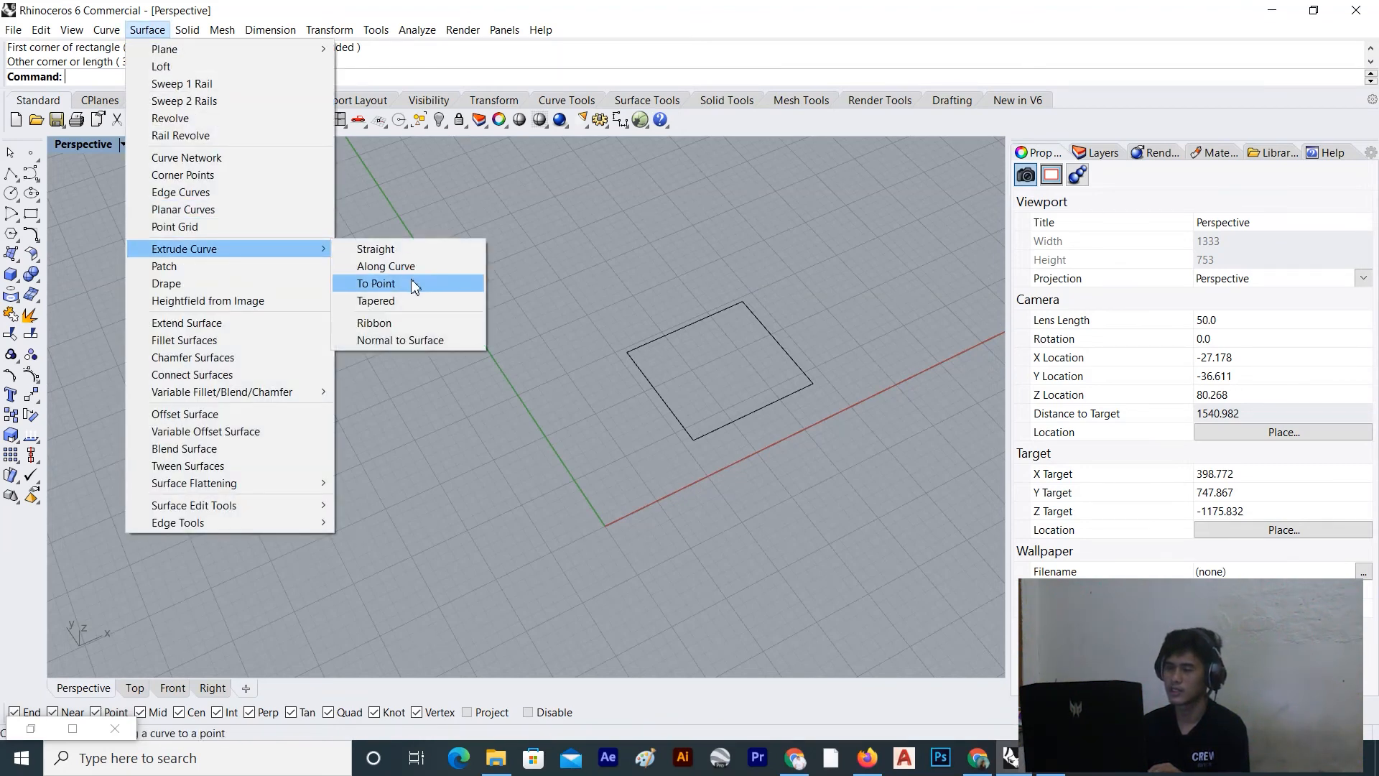
{"action": "left_click", "coordinate": [392, 300]}
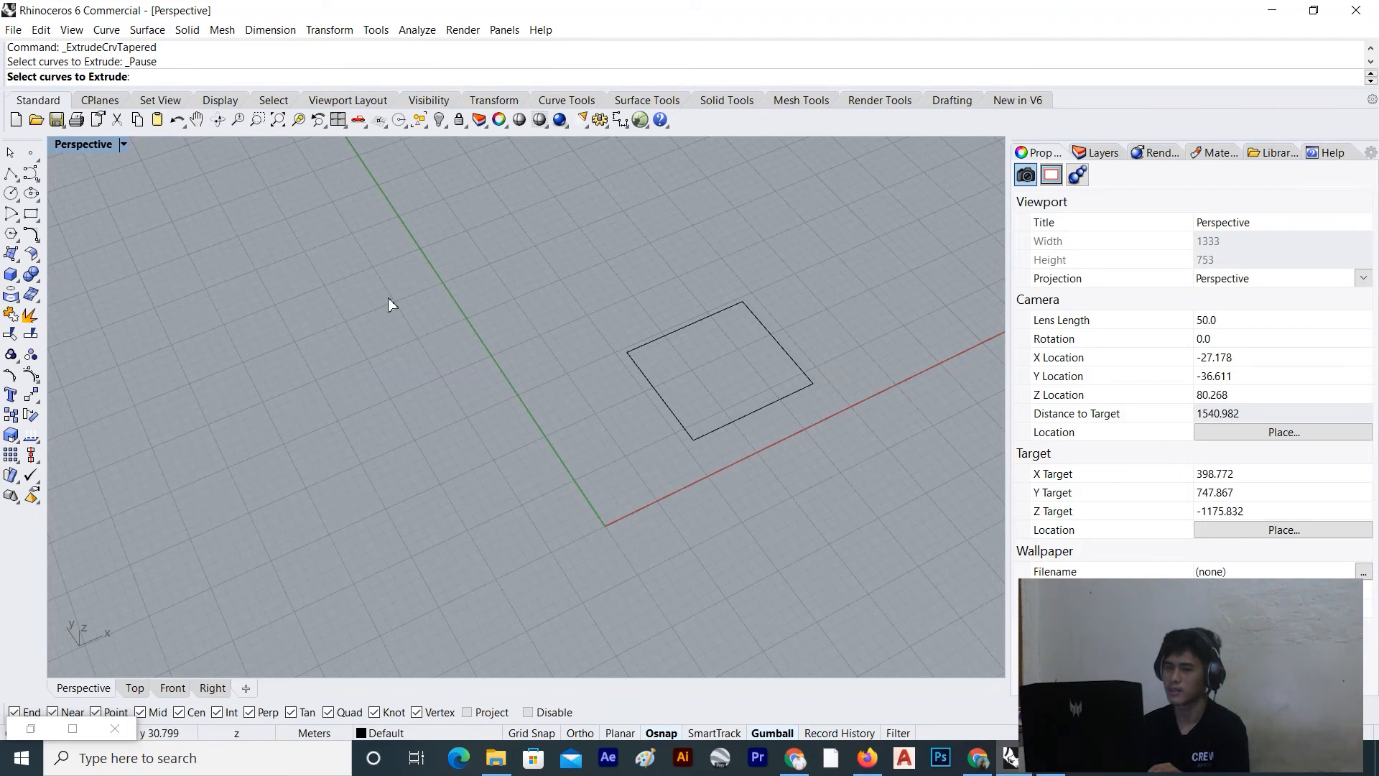
{"action": "left_click", "coordinate": [644, 389]}
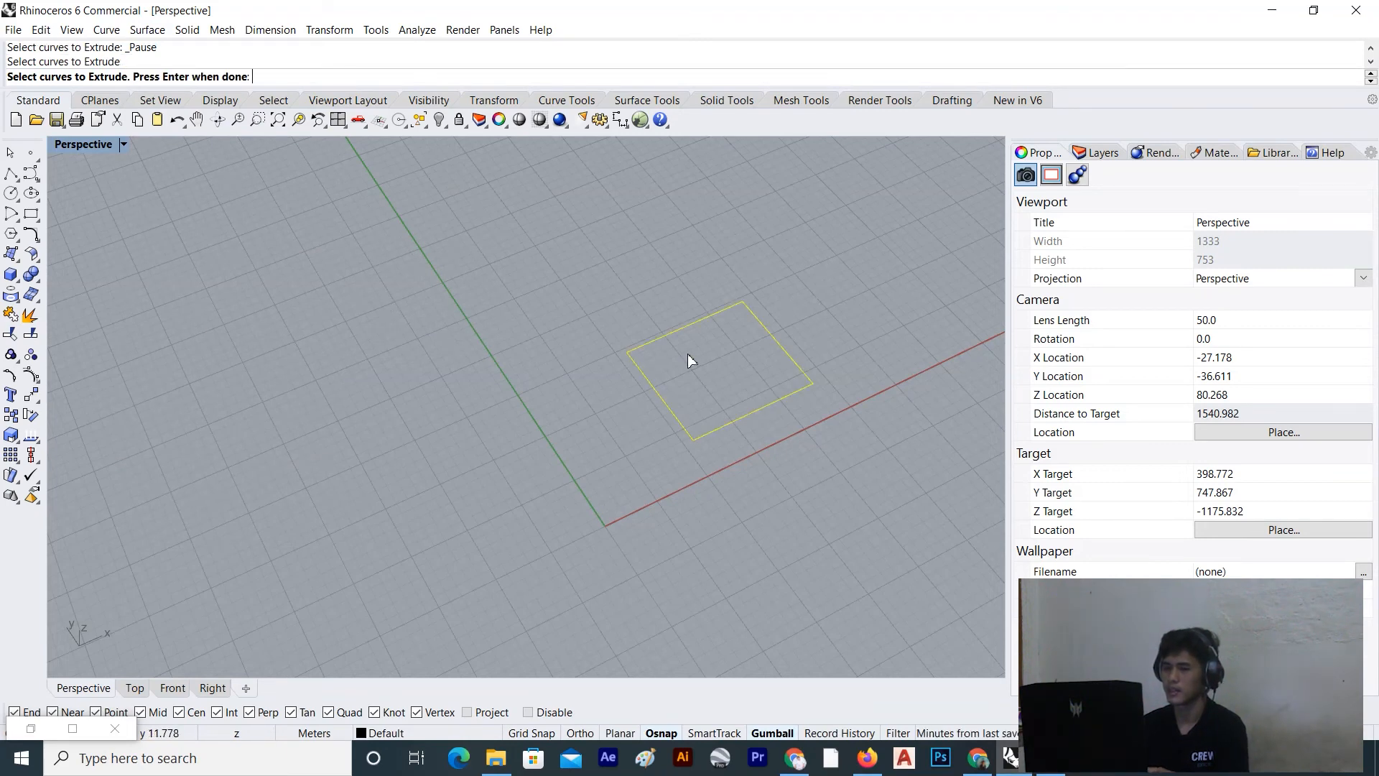
{"action": "key", "text": "Return"}
{"action": "scroll", "coordinate": [699, 357], "scroll_direction": "down", "scroll_amount": 6}
{"action": "scroll", "coordinate": [717, 283], "scroll_direction": "up", "scroll_amount": 2}
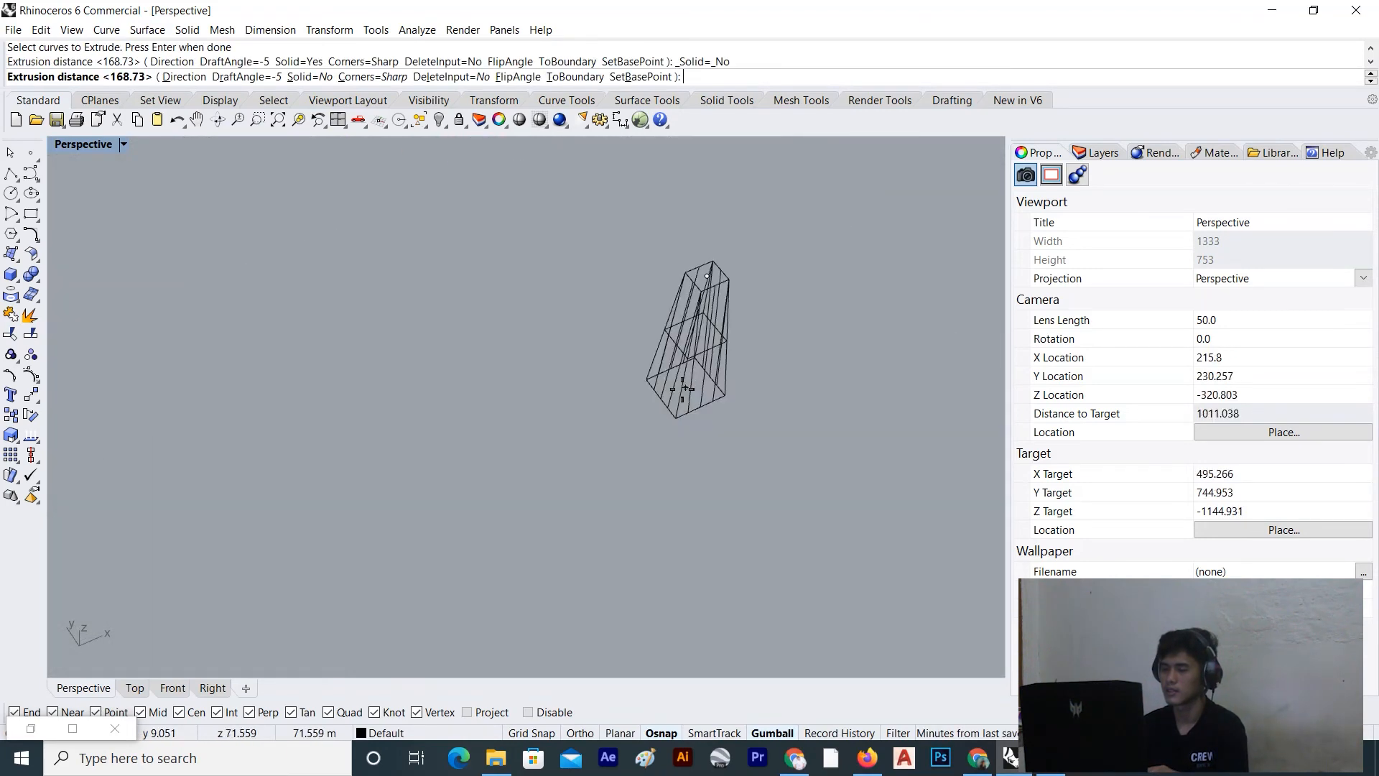
{"action": "scroll", "coordinate": [683, 391], "scroll_direction": "up", "scroll_amount": 5}
{"action": "scroll", "coordinate": [668, 354], "scroll_direction": "down", "scroll_amount": 4}
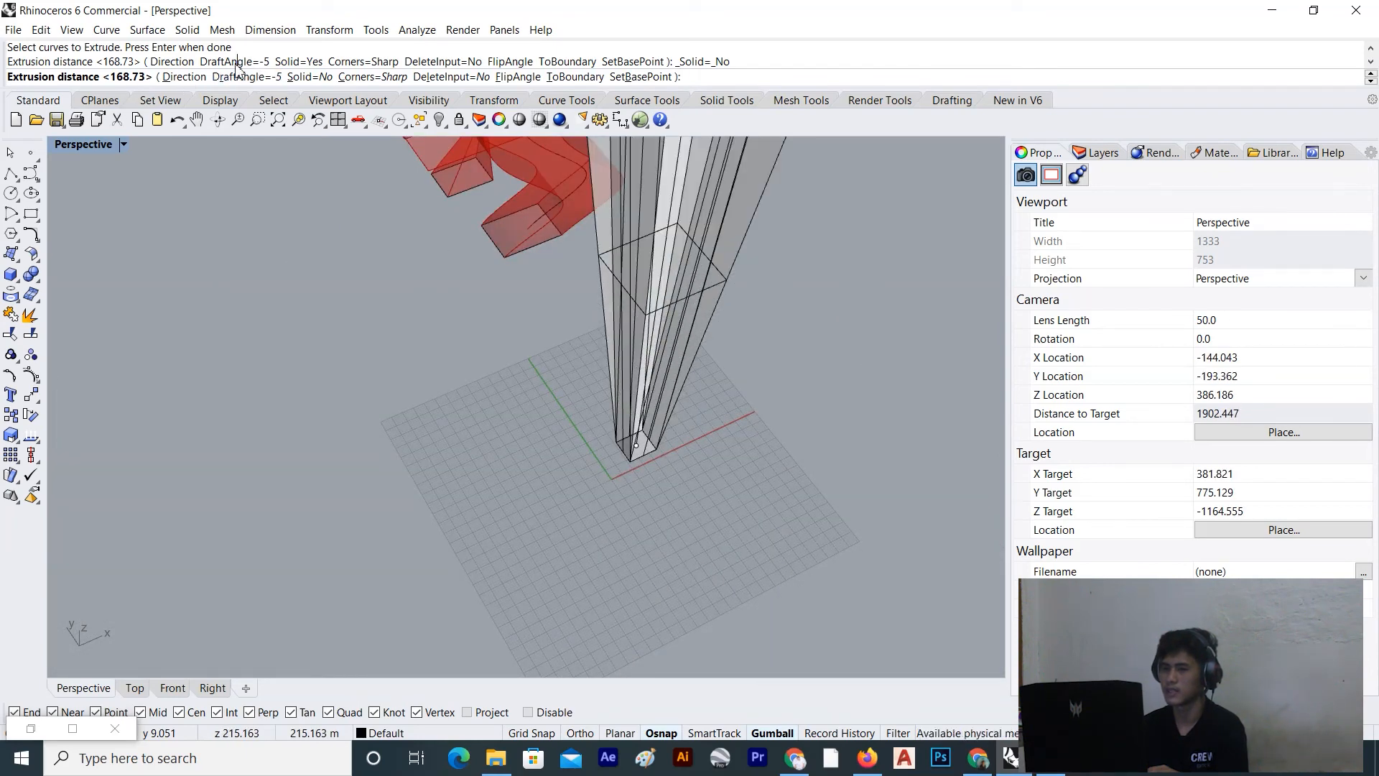
Set the tapered extrusion's draft angle to 5 and preview the shape
{"action": "left_click", "coordinate": [267, 77]}
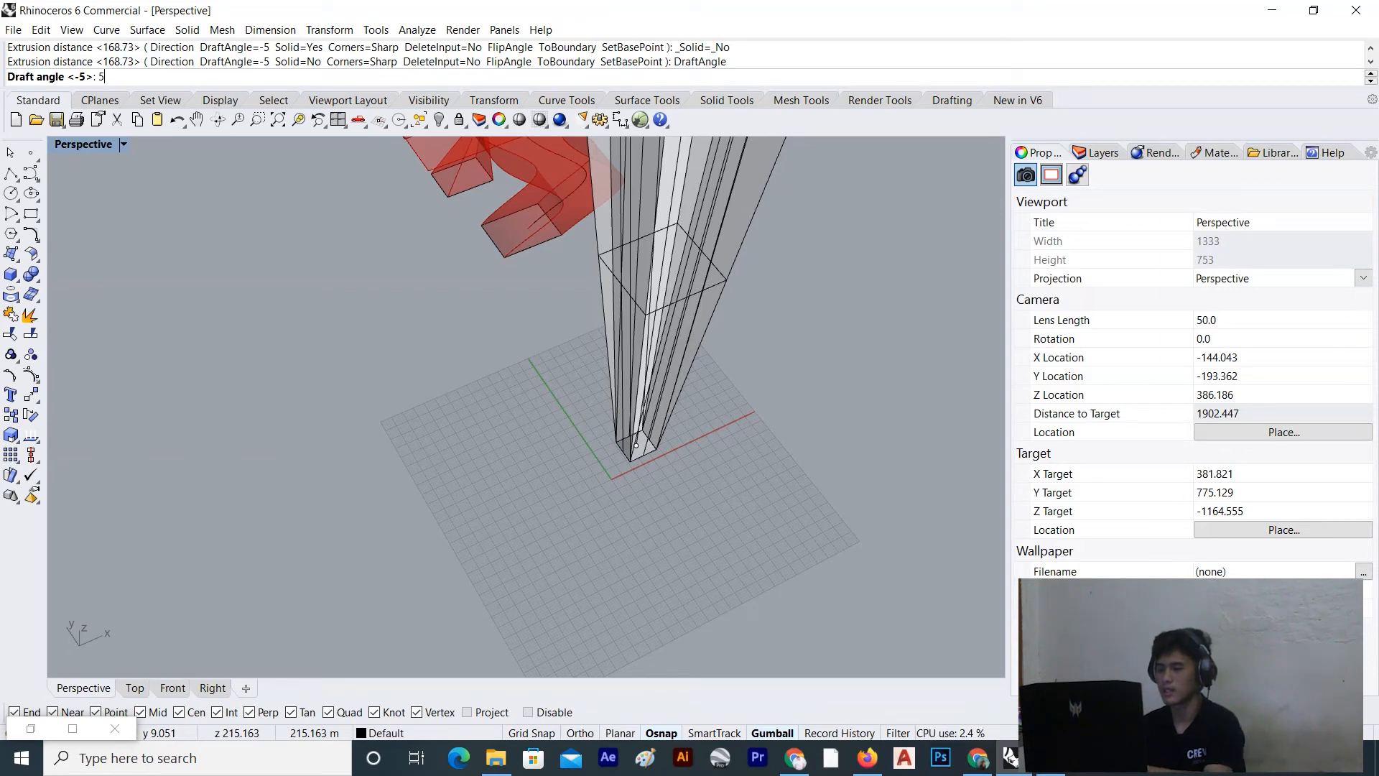
{"action": "type", "text": "5"}
{"action": "key", "text": "Return"}
{"action": "scroll", "coordinate": [651, 464], "scroll_direction": "up", "scroll_amount": 5}
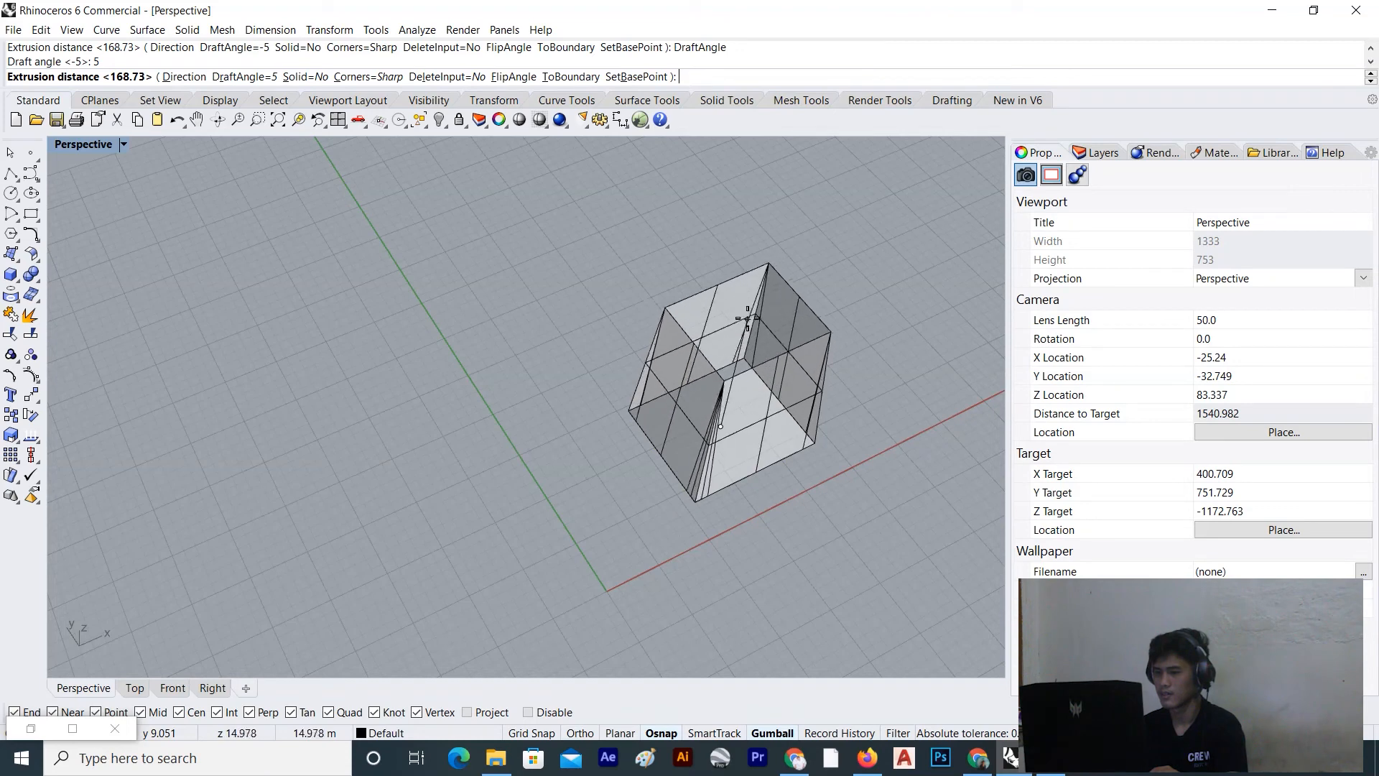
{"action": "scroll", "coordinate": [734, 316], "scroll_direction": "down", "scroll_amount": 8}
{"action": "scroll", "coordinate": [750, 320], "scroll_direction": "up", "scroll_amount": 8}
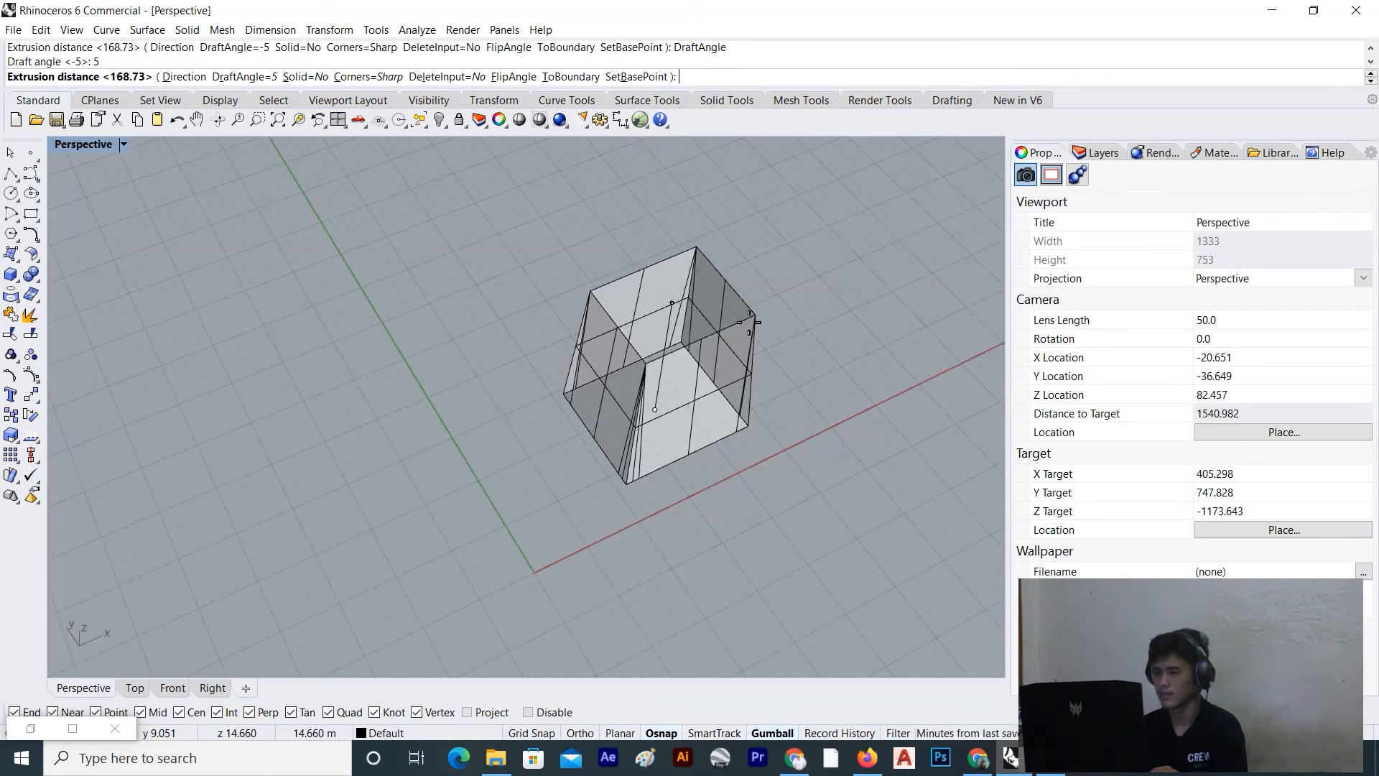
Extrude the rectangle as a solid with a draft angle of 10 and a height of about 12.6 m
{"action": "left_click", "coordinate": [244, 77]}
{"action": "type", "text": "10"}
{"action": "key", "text": "Return"}
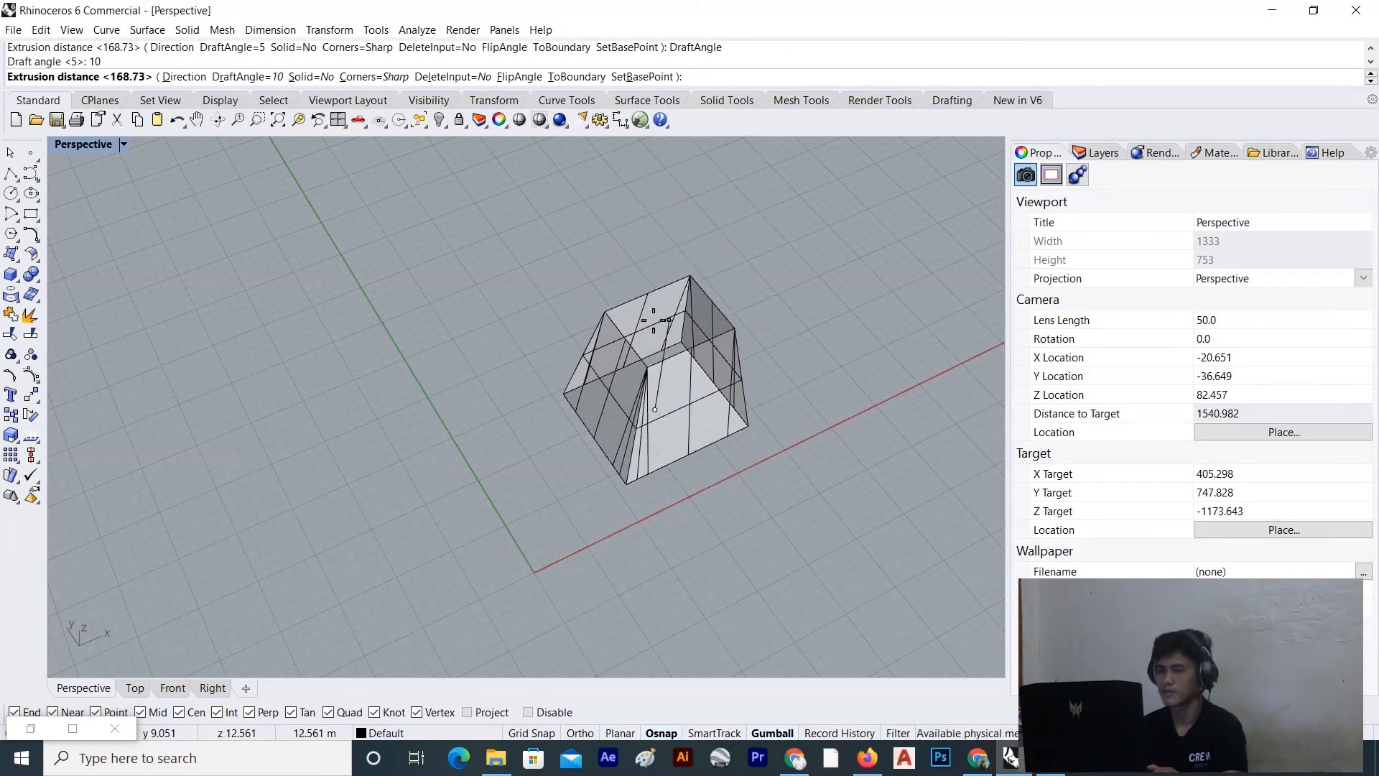
{"action": "left_click", "coordinate": [329, 77]}
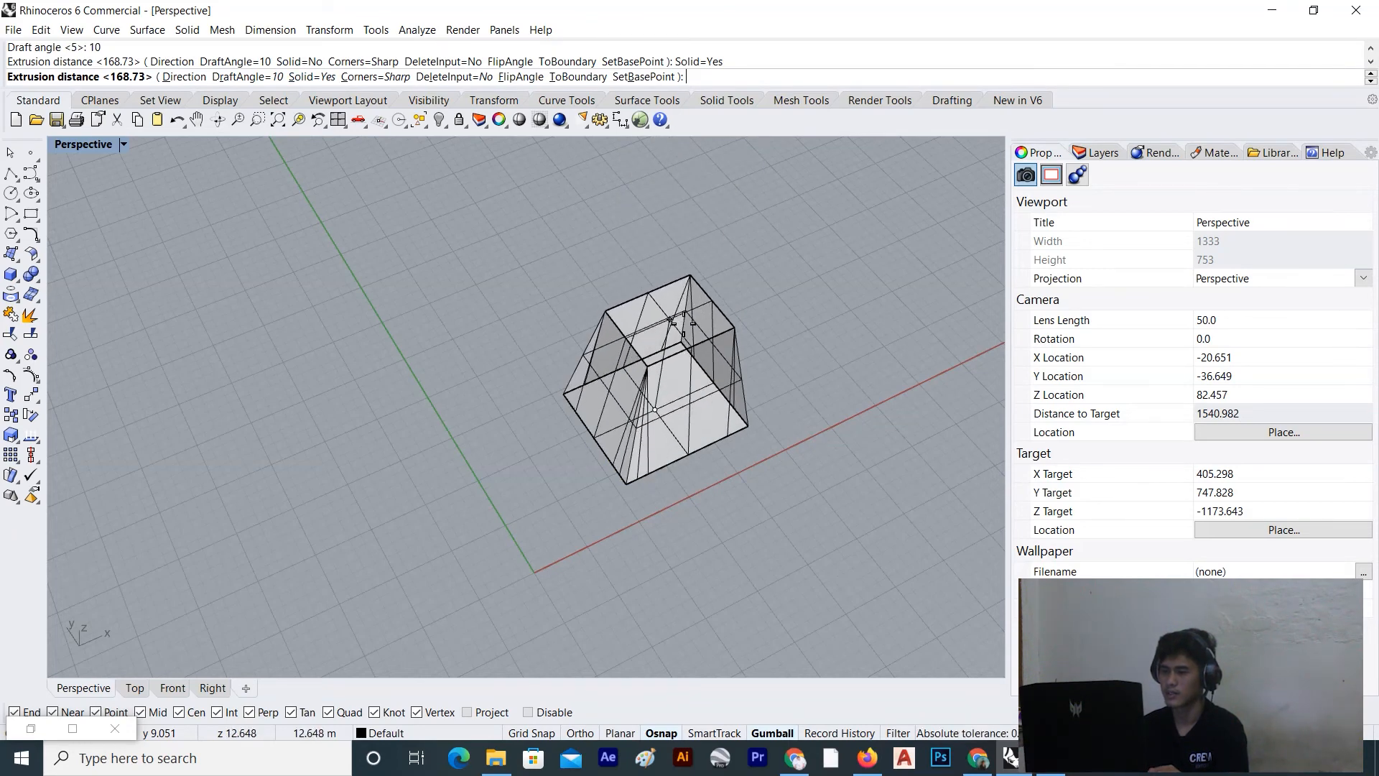
{"action": "left_click", "coordinate": [701, 338]}
View the small tapered solid alongside the row of earlier extrusions from several angles and distances
{"action": "scroll", "coordinate": [735, 466], "scroll_direction": "down", "scroll_amount": 6}
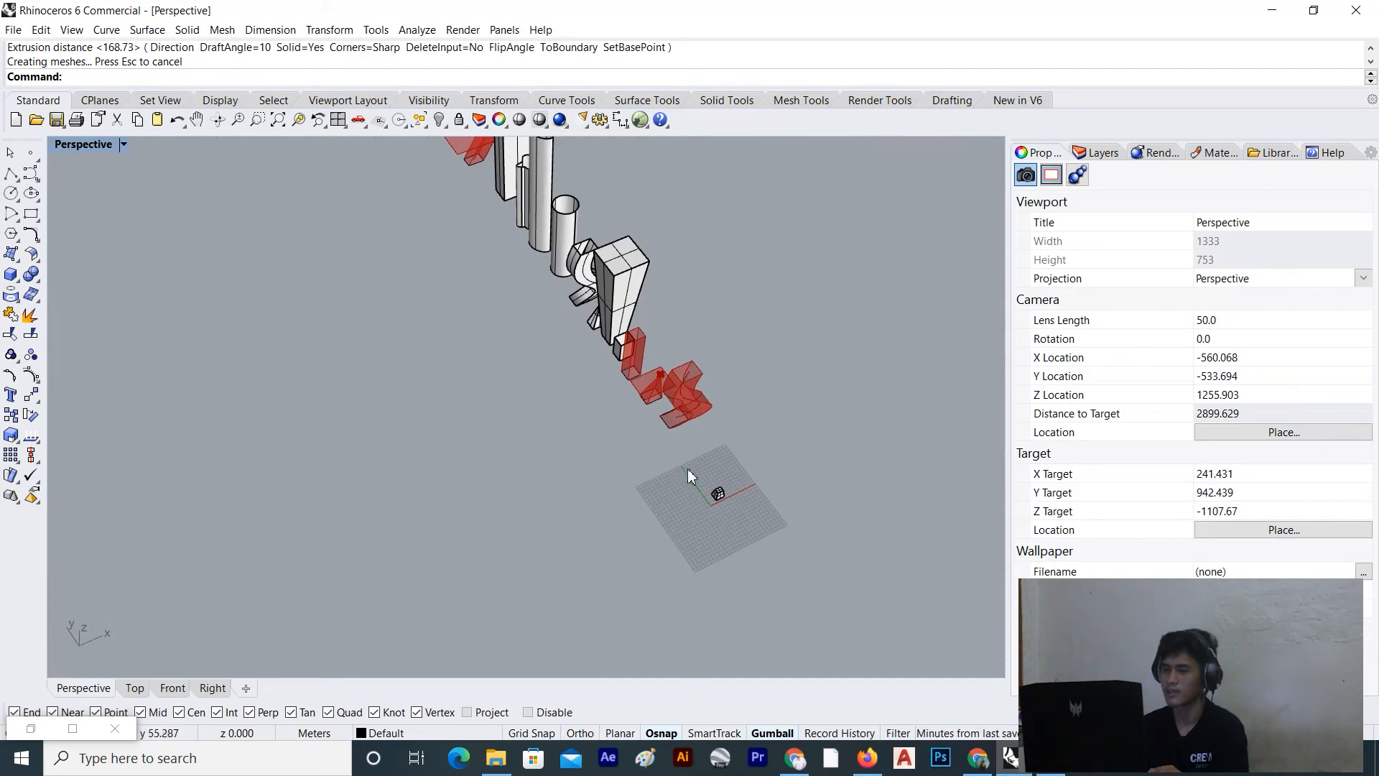
{"action": "right_click_drag", "start_coordinate": [695, 476], "coordinate": [565, 430]}
{"action": "scroll", "coordinate": [425, 363], "scroll_direction": "down", "scroll_amount": 8}
{"action": "right_click_drag", "start_coordinate": [425, 363], "coordinate": [594, 294]}
{"action": "scroll", "coordinate": [594, 293], "scroll_direction": "up", "scroll_amount": 12}
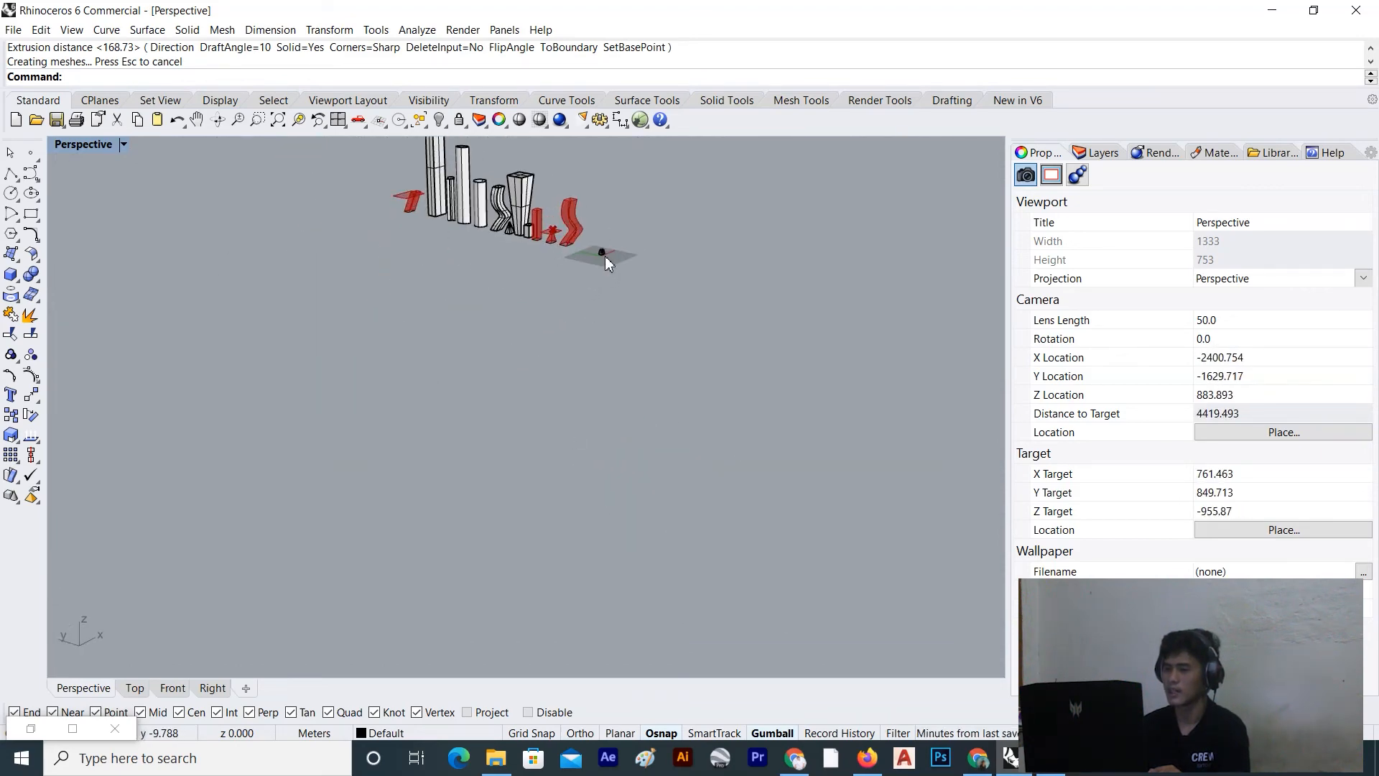
{"action": "scroll", "coordinate": [649, 447], "scroll_direction": "down", "scroll_amount": 10}
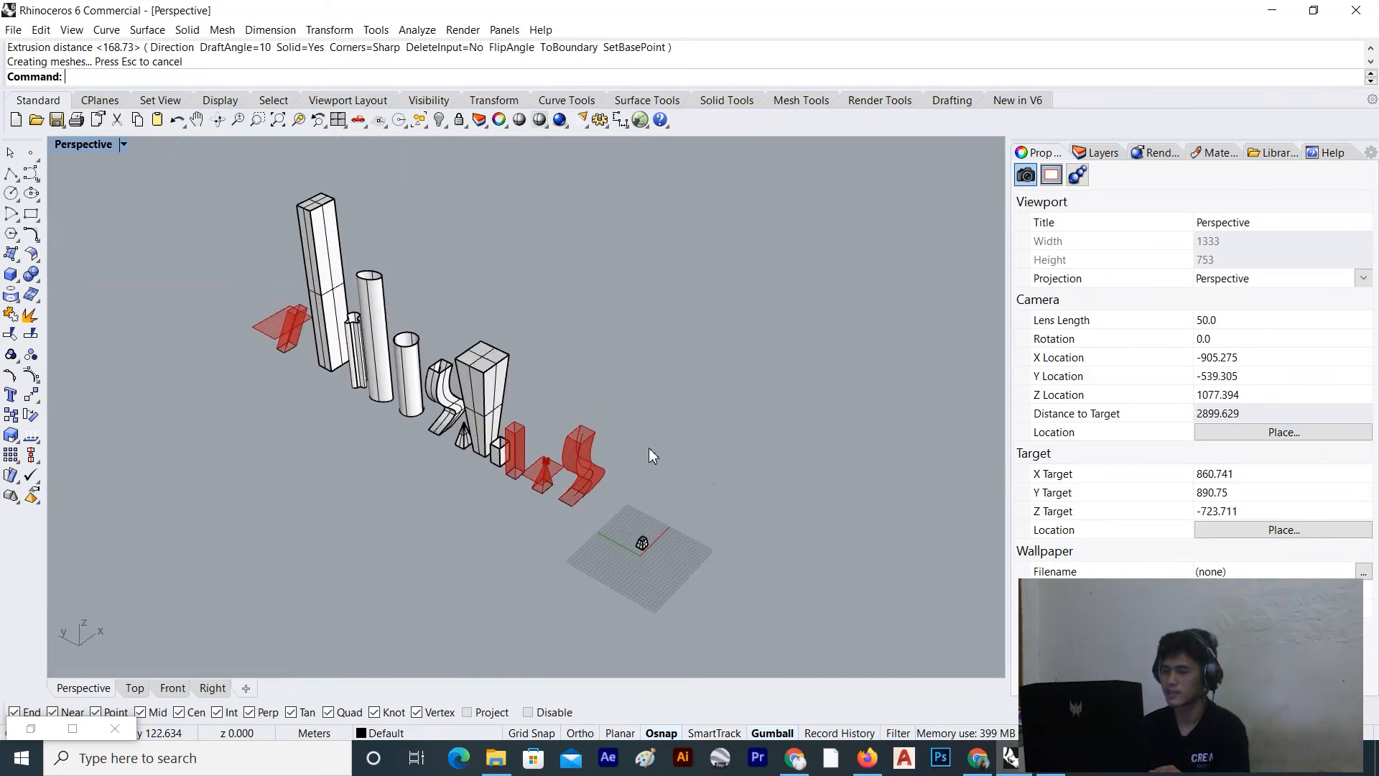
Draw a corner-to-corner rectangle matching the top face of the small tapered solid
{"action": "scroll", "coordinate": [654, 552], "scroll_direction": "up", "scroll_amount": 8}
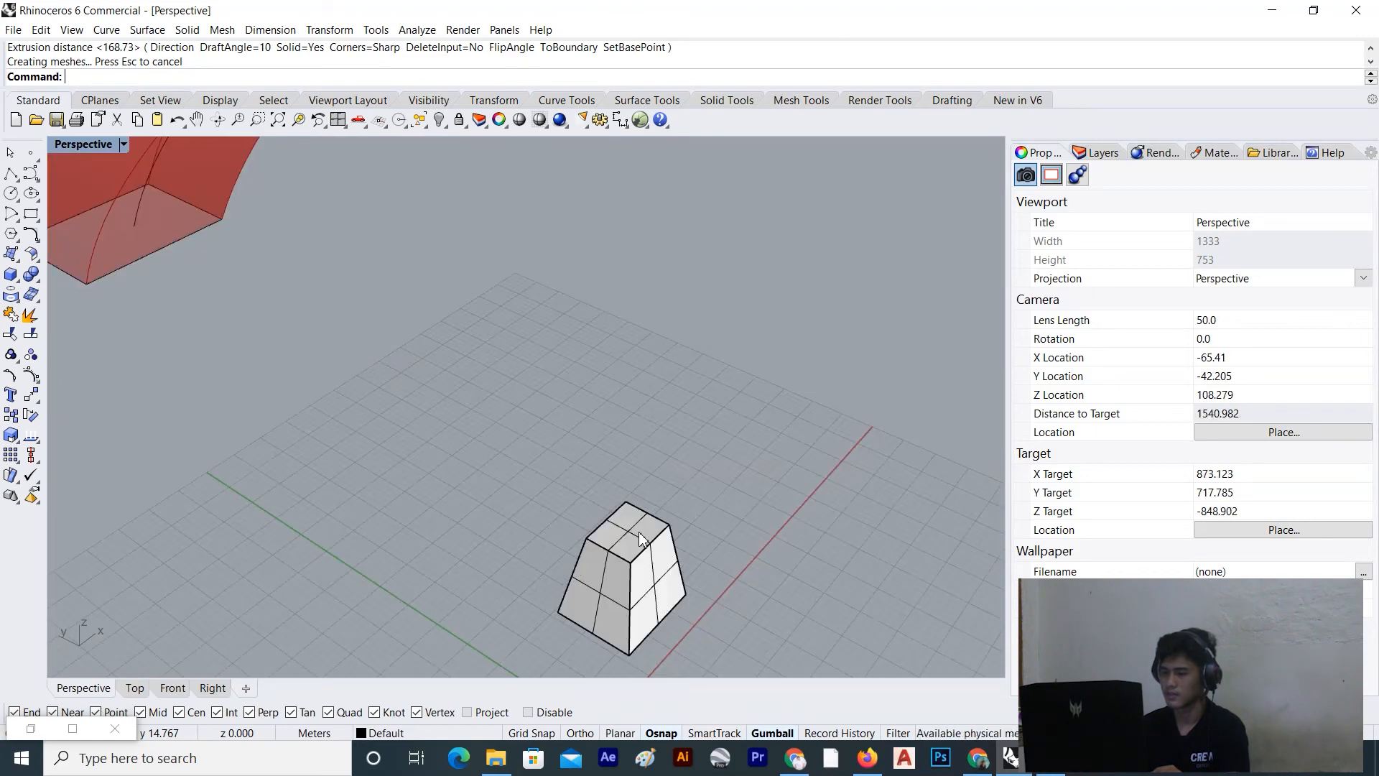
{"action": "key", "text": "Return"}
{"action": "scroll", "coordinate": [656, 528], "scroll_direction": "down", "scroll_amount": 3}
{"action": "scroll", "coordinate": [678, 546], "scroll_direction": "up", "scroll_amount": 8}
{"action": "scroll", "coordinate": [677, 546], "scroll_direction": "up", "scroll_amount": 2}
{"action": "type", "text": "Re"}
{"action": "key", "text": "Return"}
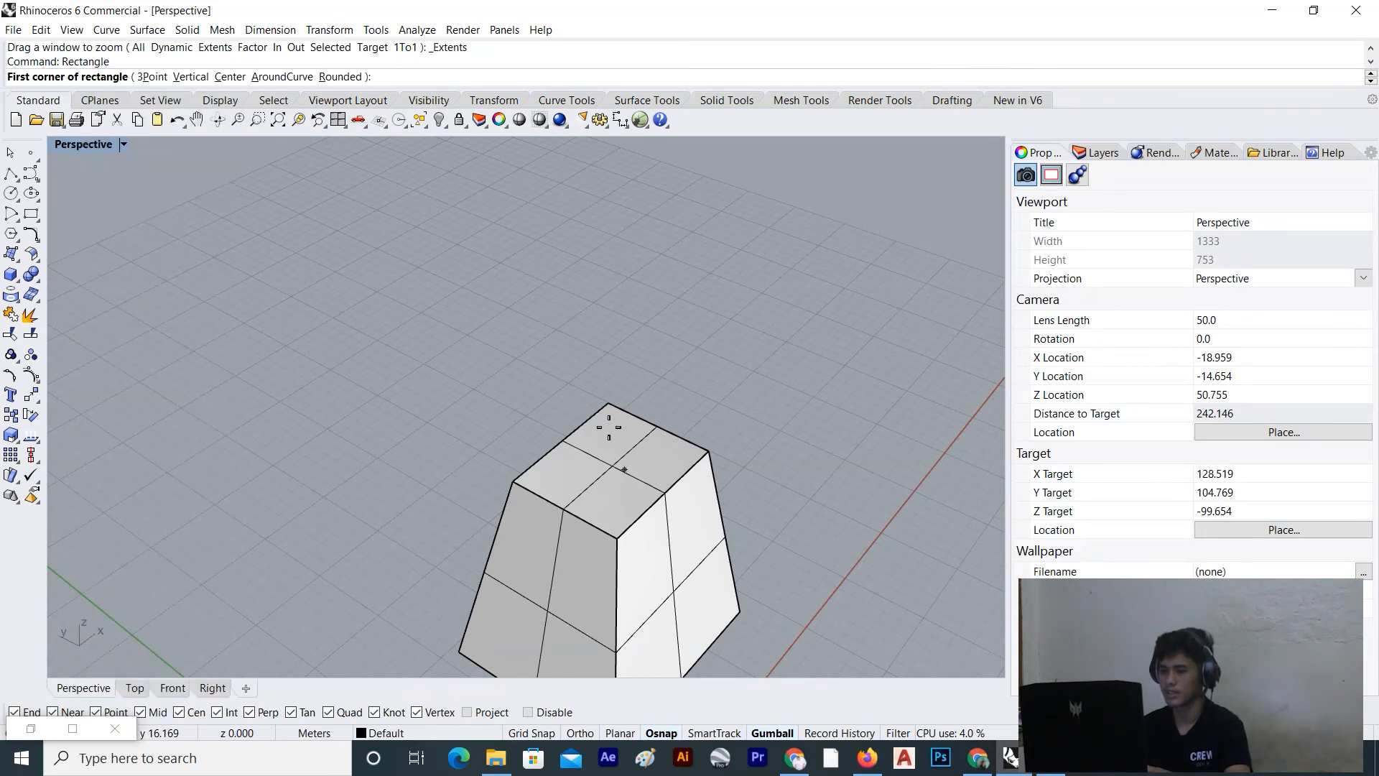
{"action": "left_click", "coordinate": [612, 406]}
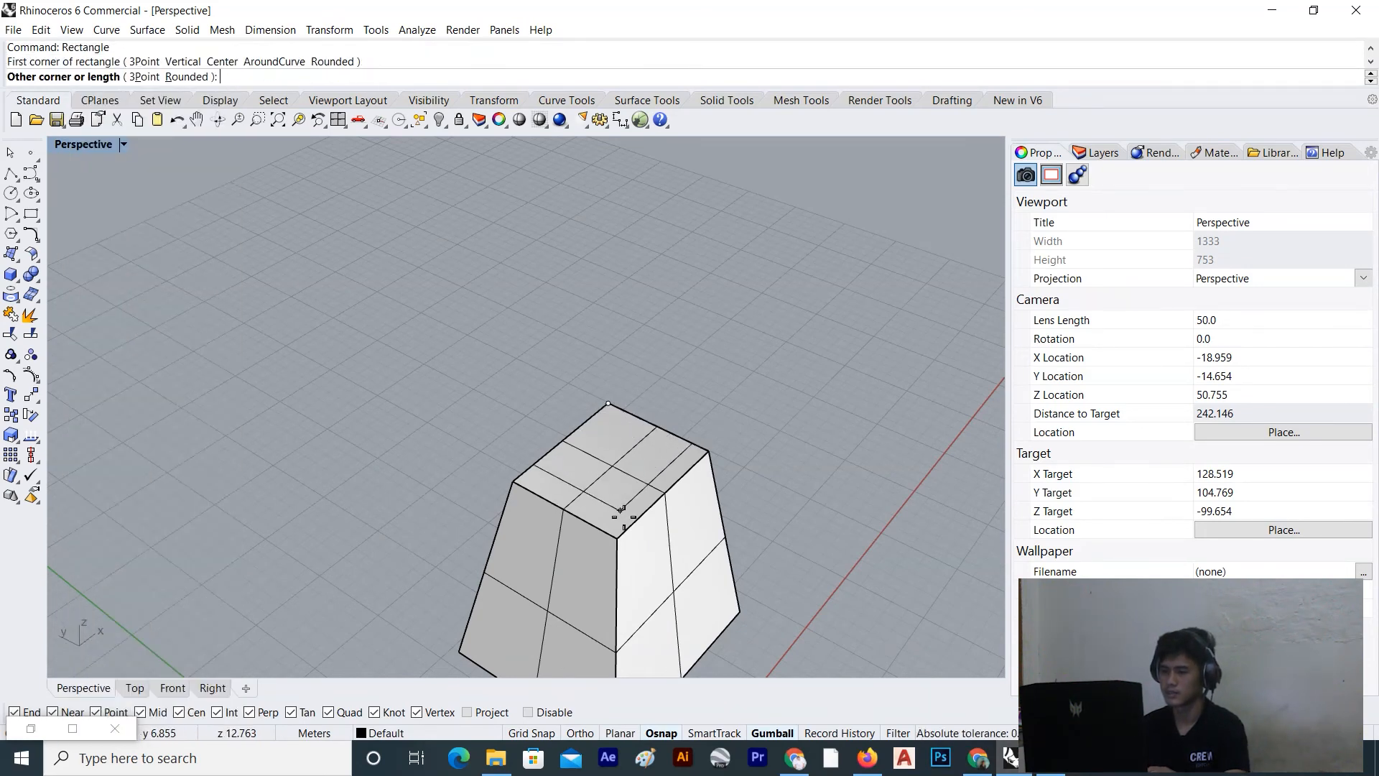
{"action": "left_click", "coordinate": [618, 539]}
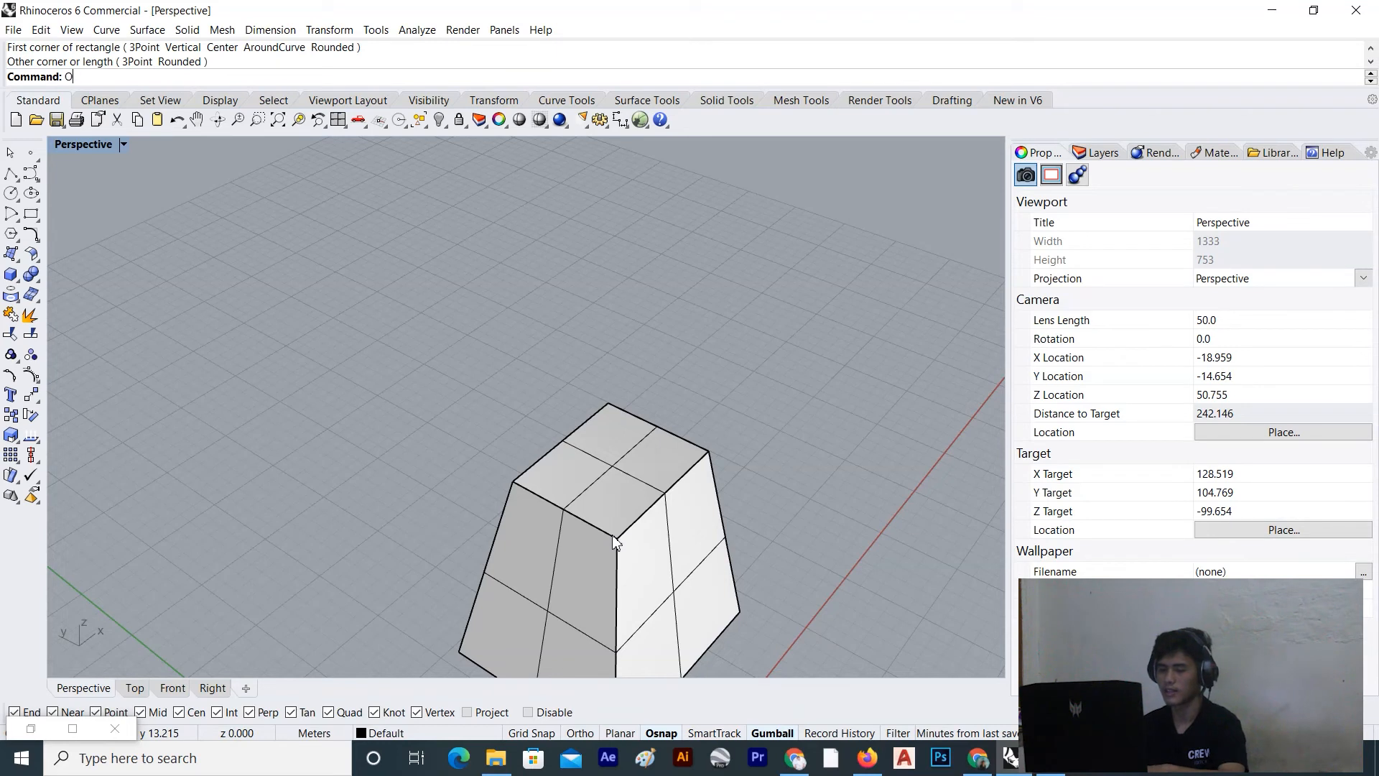
Offset the top-face rectangle inward by 2 m to form the column outline
{"action": "type", "text": "Offset"}
{"action": "key", "text": "Return"}
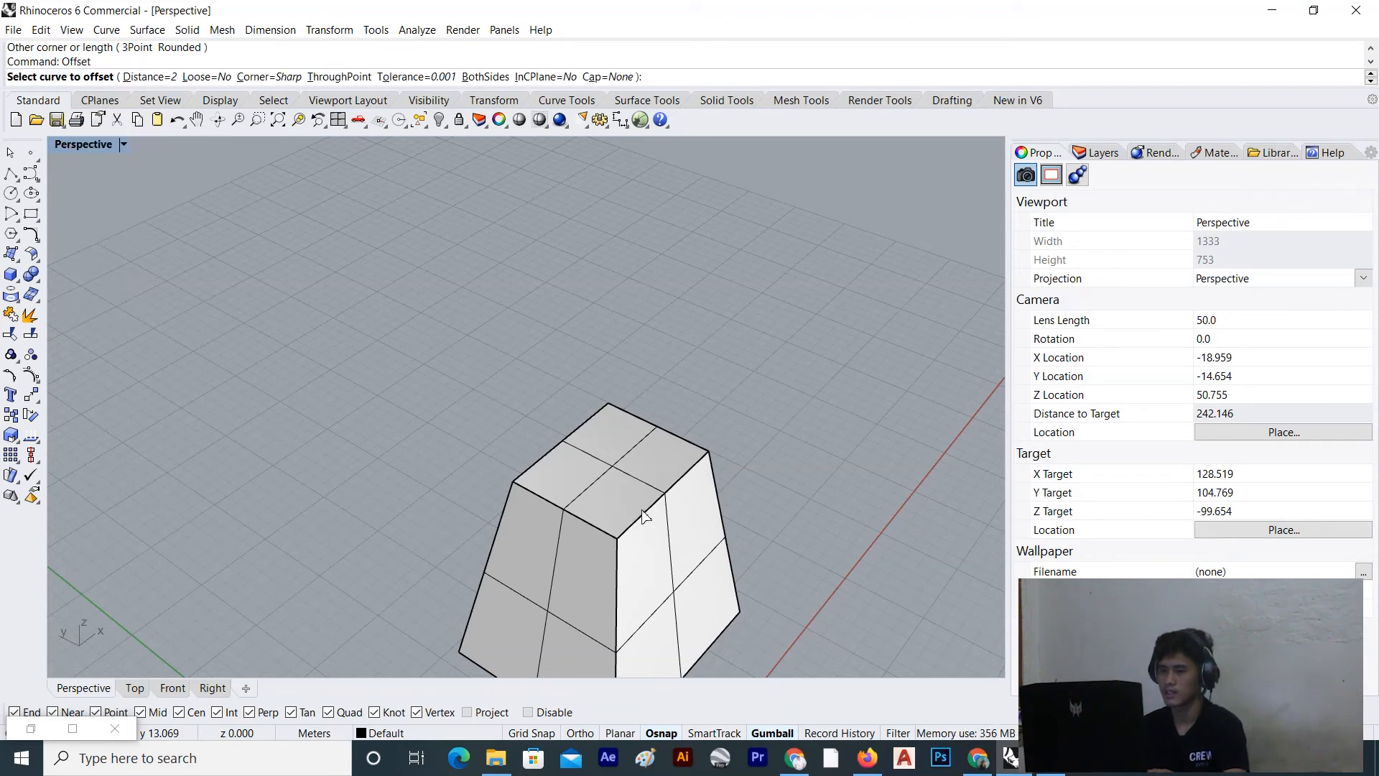
{"action": "left_click", "coordinate": [649, 517]}
{"action": "left_click", "coordinate": [704, 557]}
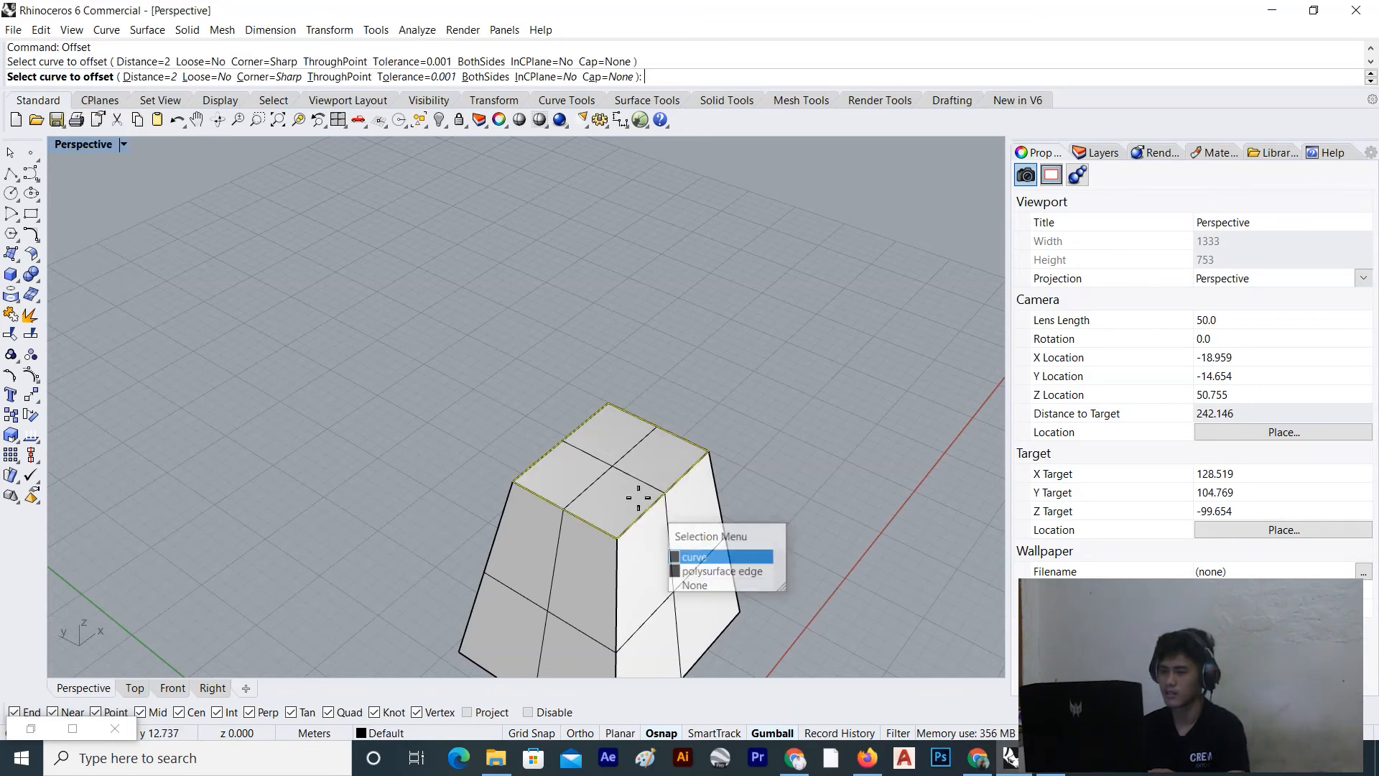
{"action": "left_click", "coordinate": [629, 474]}
Try extruding the inner rectangle upward about 58.6 m without making it solid, and undo the extrusion
{"action": "left_click", "coordinate": [639, 475]}
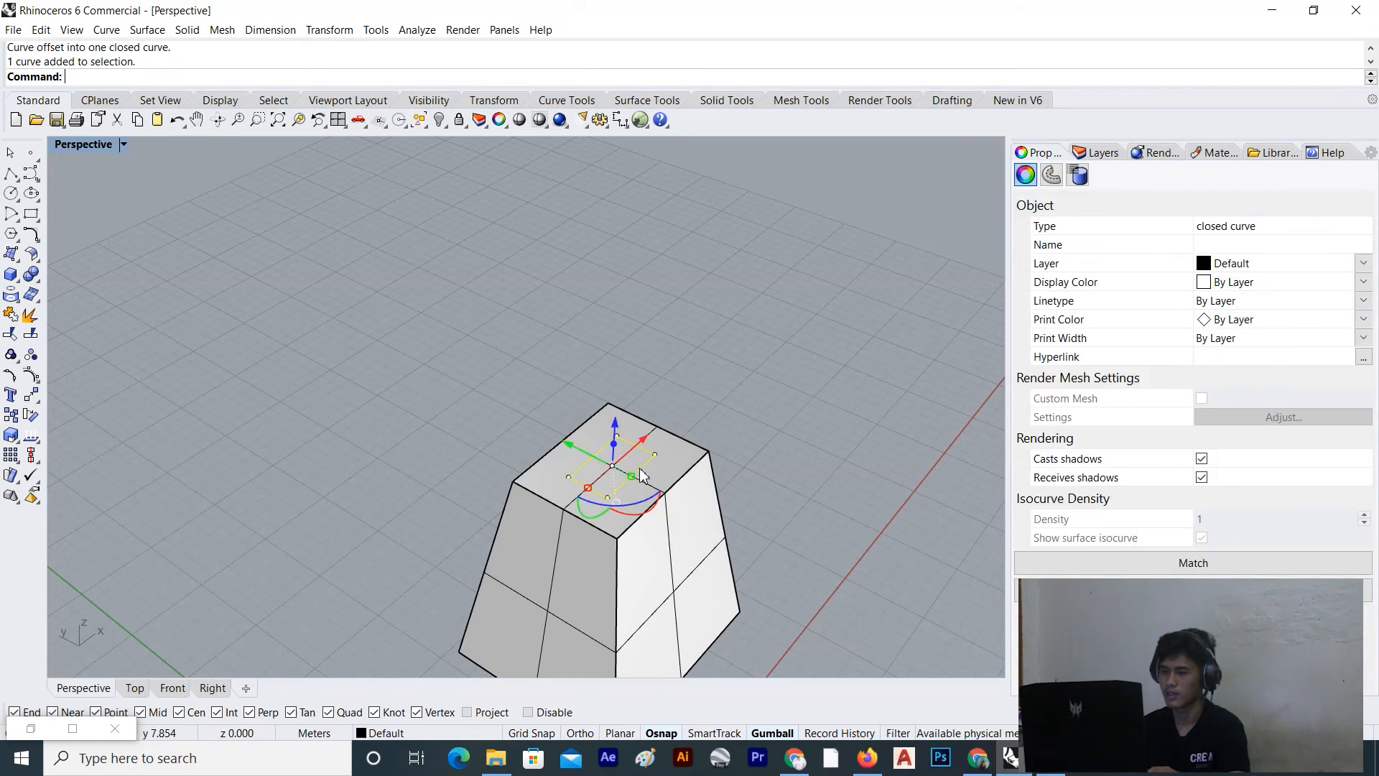
{"action": "key", "text": "Return"}
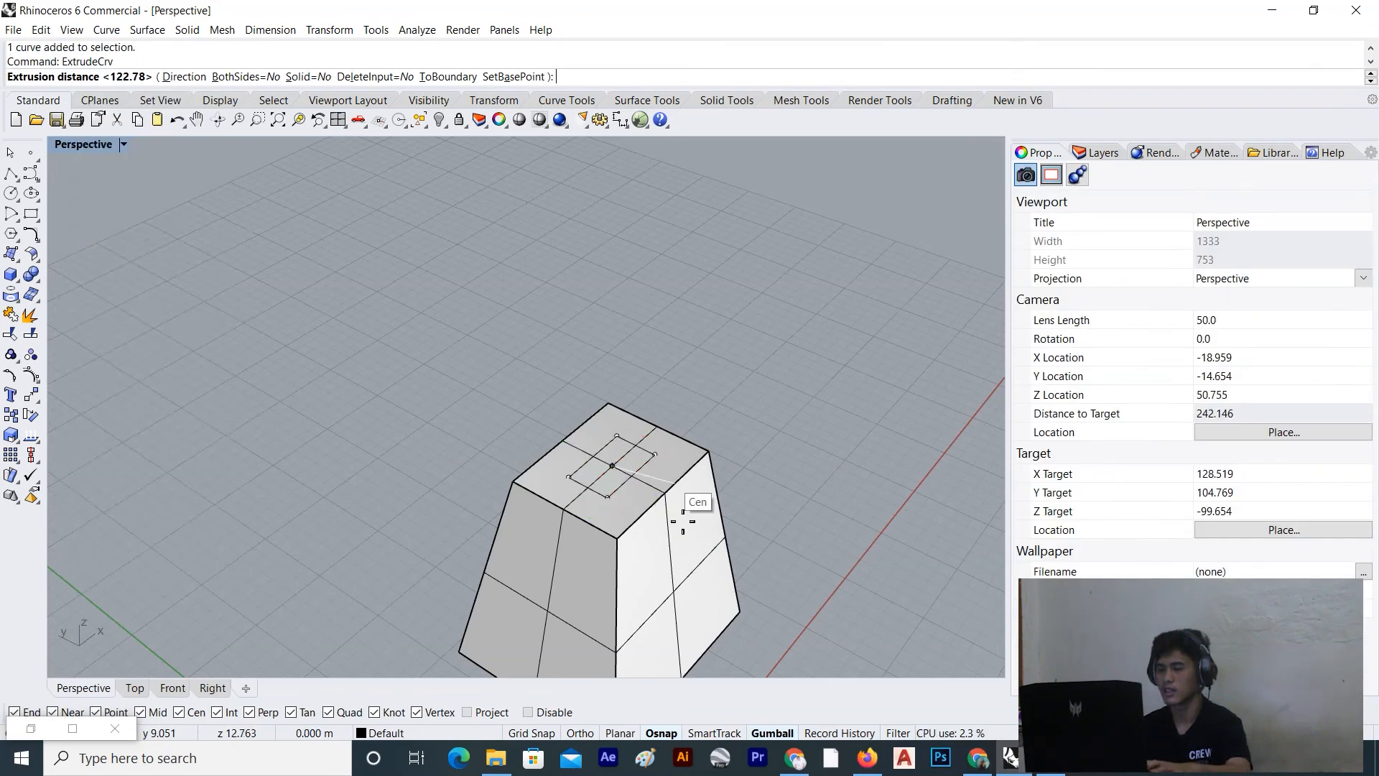
{"action": "scroll", "coordinate": [659, 430], "scroll_direction": "down", "scroll_amount": 5}
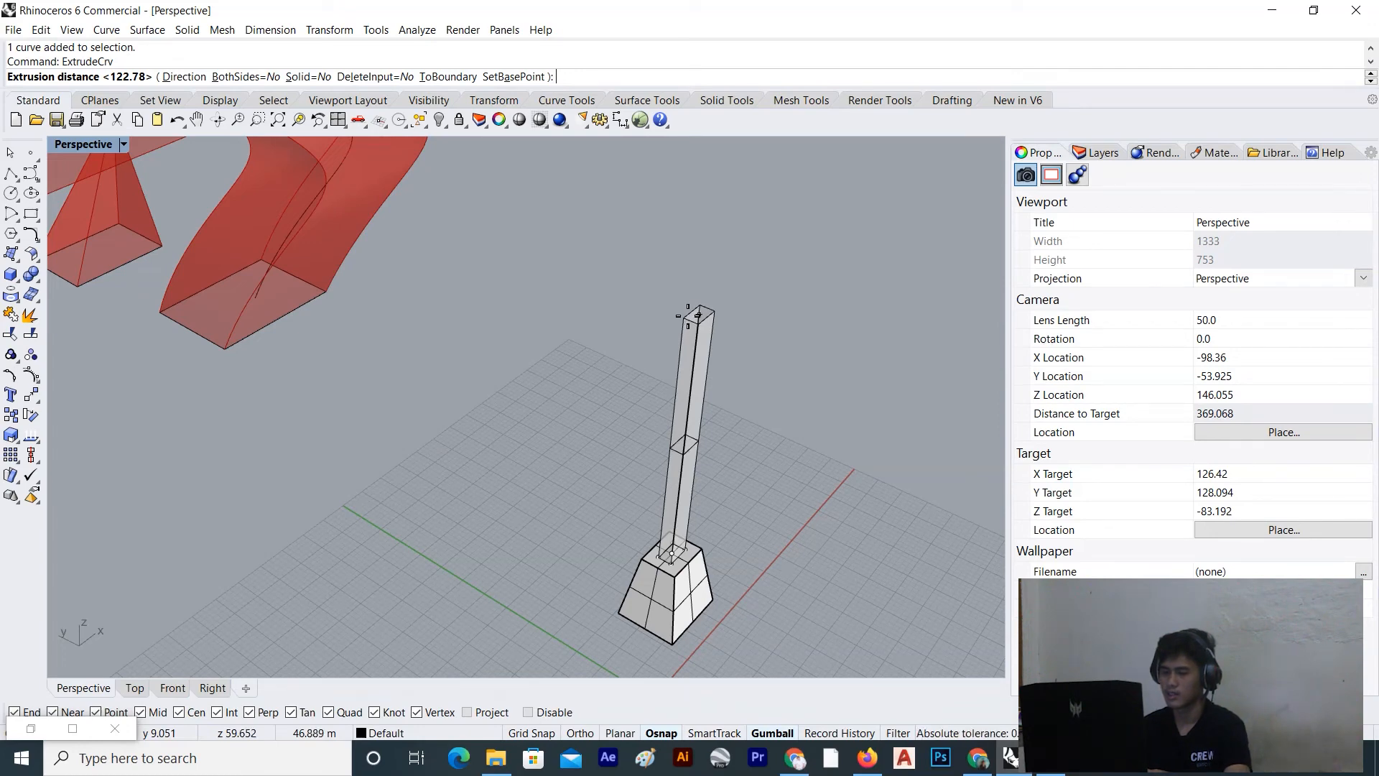
{"action": "left_click", "coordinate": [709, 242]}
{"action": "key", "text": "Escape"}
{"action": "right_click_drag", "start_coordinate": [713, 272], "coordinate": [141, 408]}
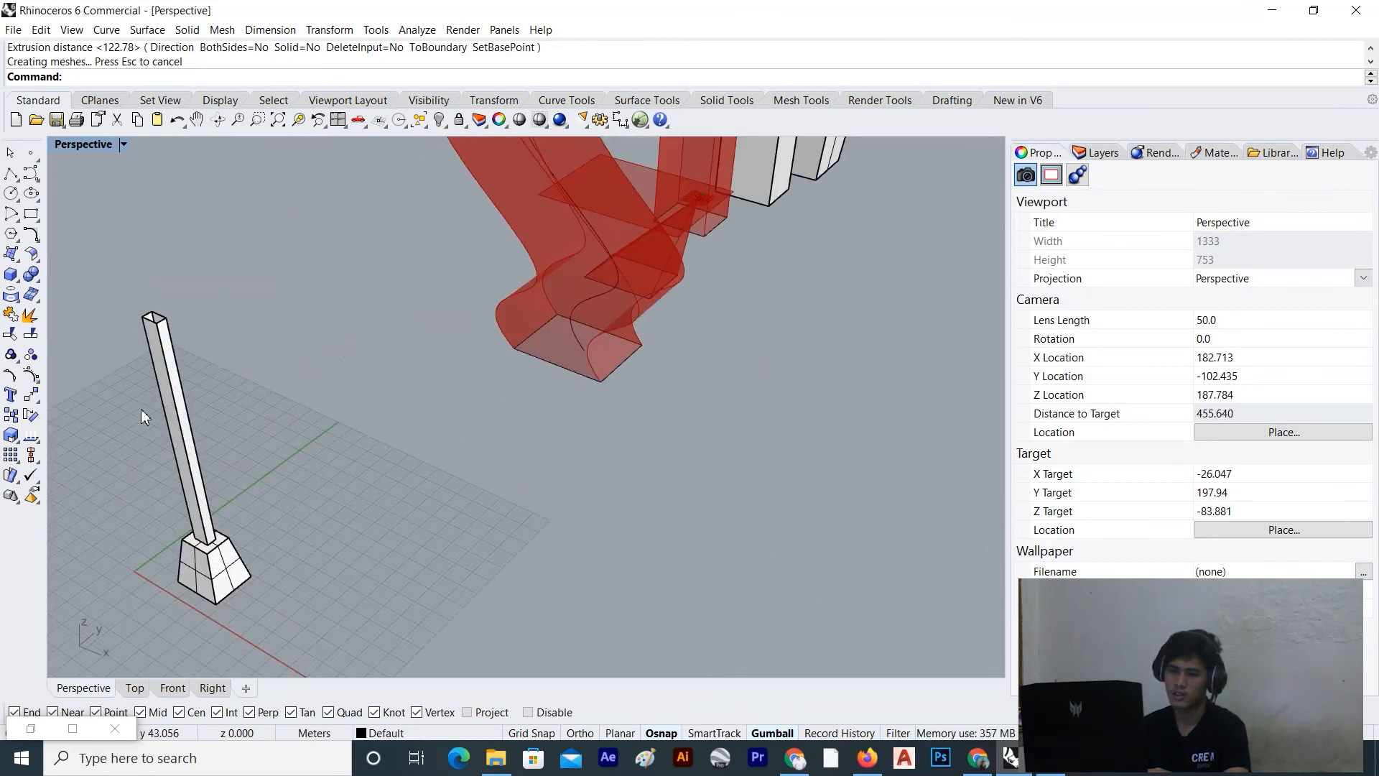
{"action": "key", "text": "ctrl+z"}
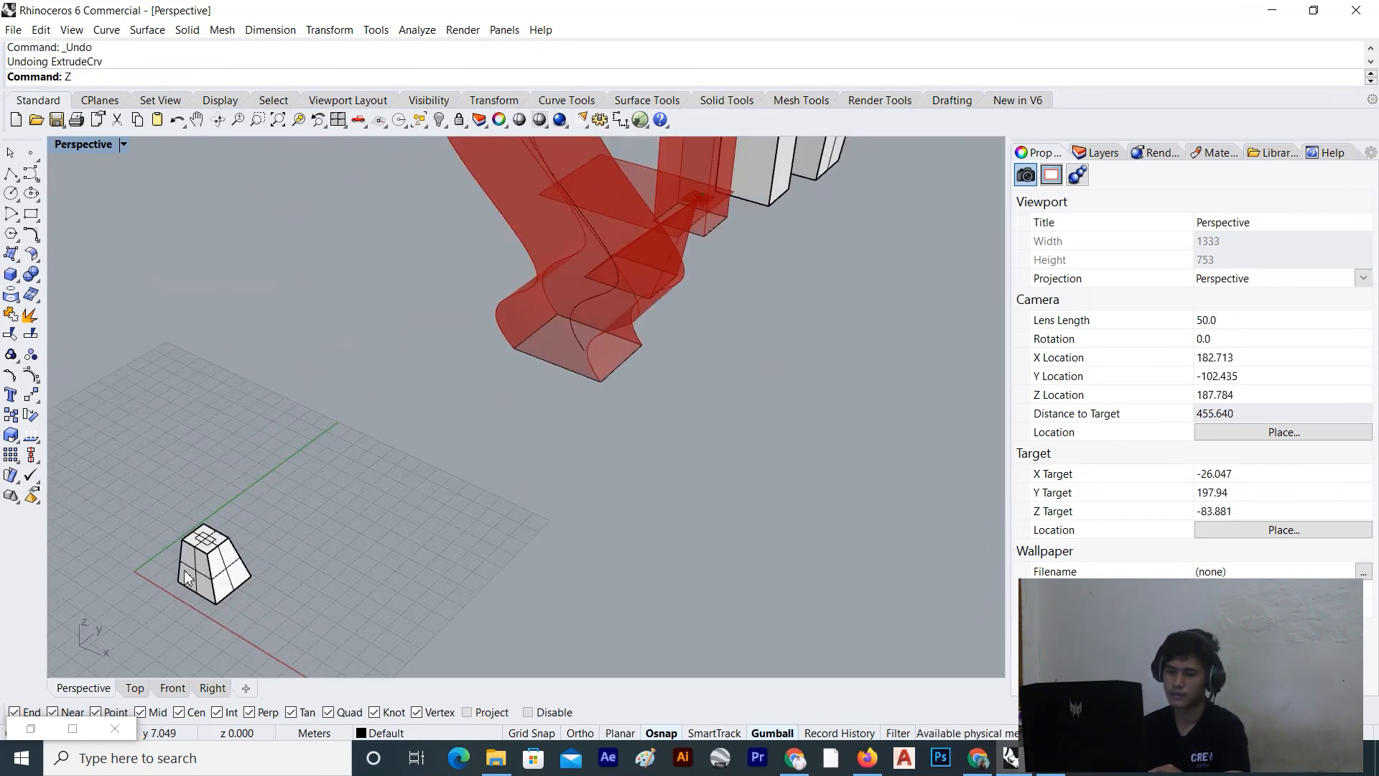
Extrude the inner rectangle upward as a solid column about 62.4 m high on the tapered base
{"action": "scroll", "coordinate": [180, 551], "scroll_direction": "up", "scroll_amount": 2}
{"action": "scroll", "coordinate": [246, 524], "scroll_direction": "up", "scroll_amount": 3}
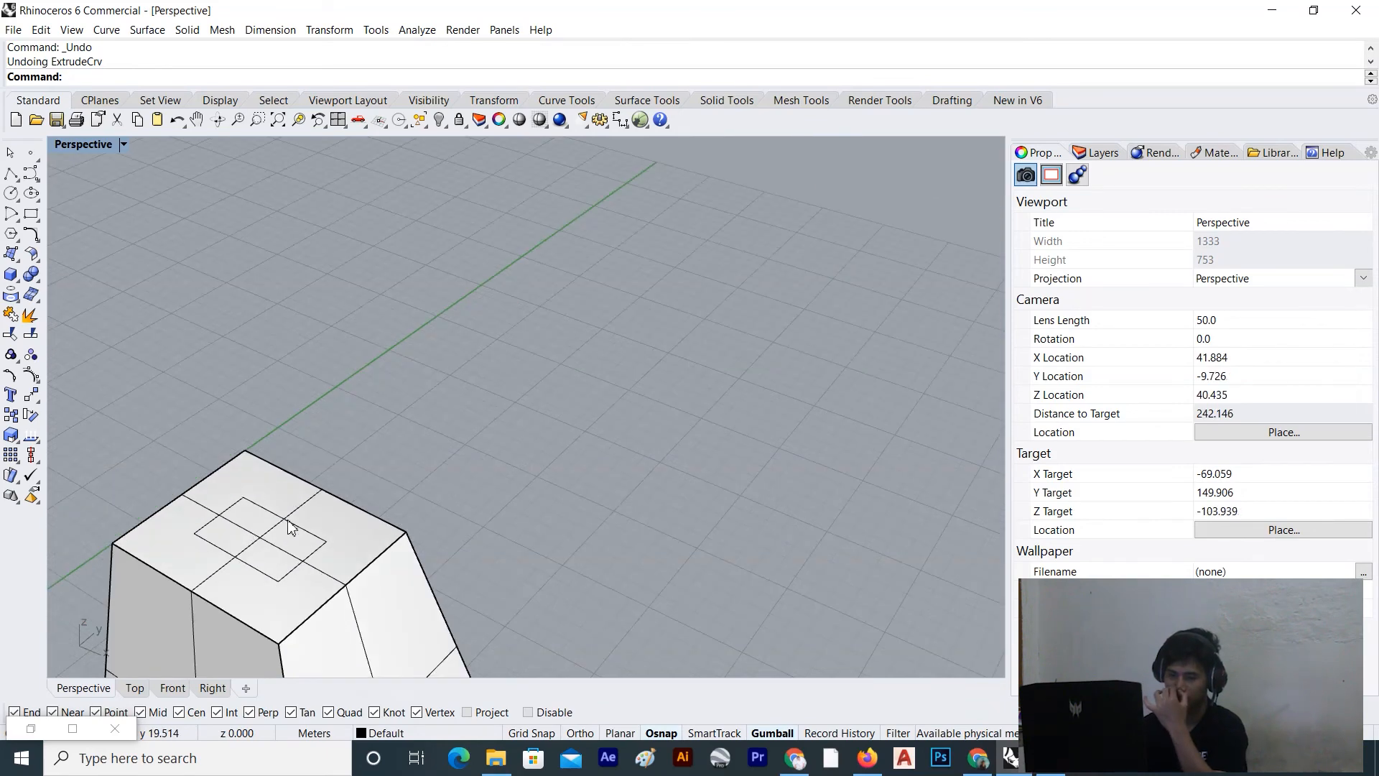
{"action": "left_click", "coordinate": [288, 529]}
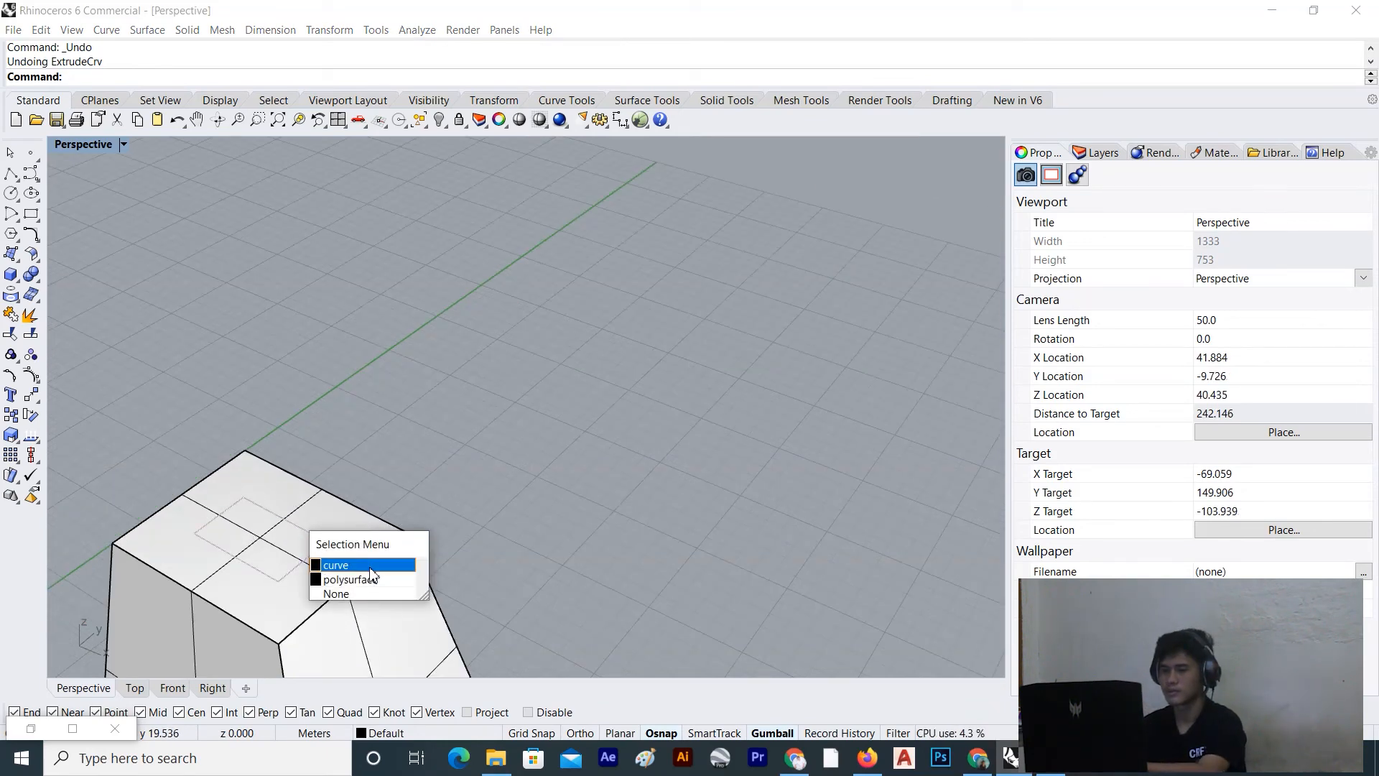
{"action": "left_click", "coordinate": [410, 524]}
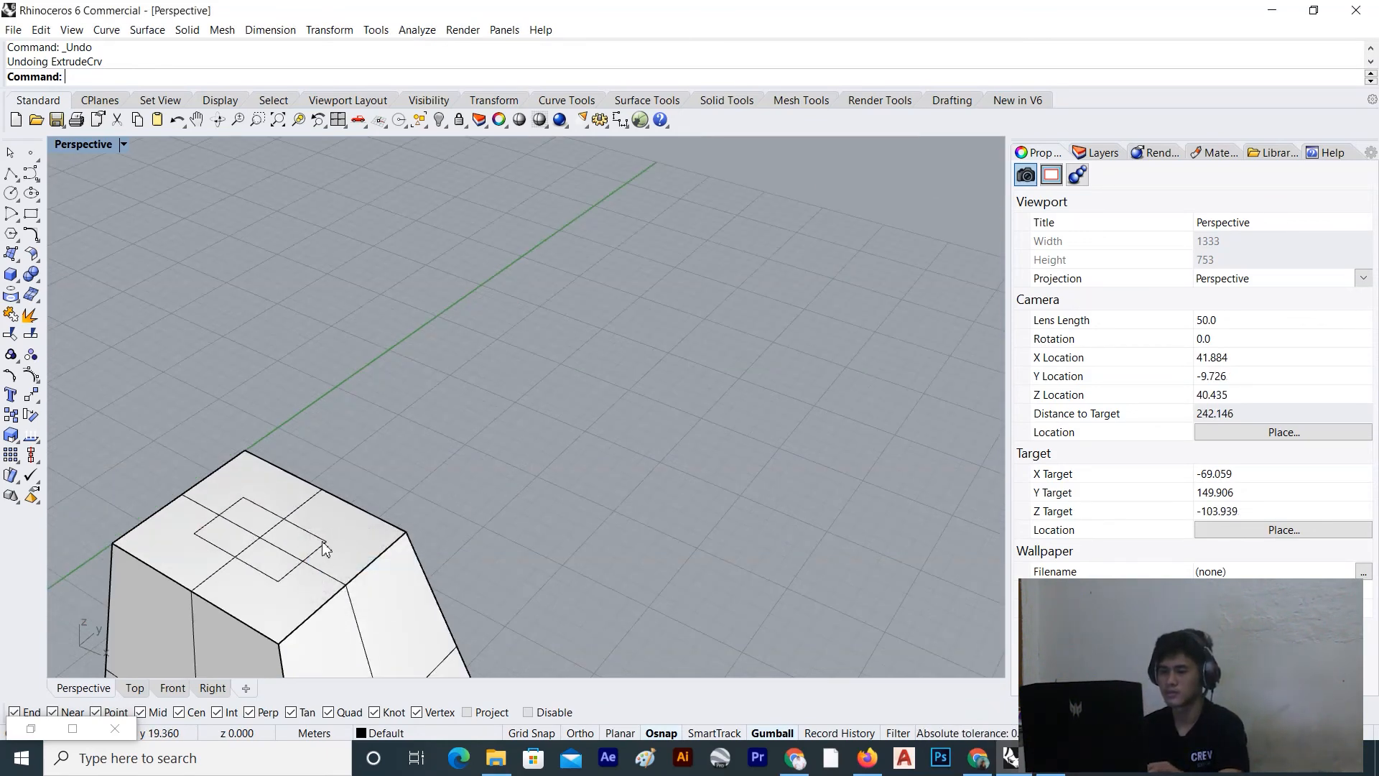
{"action": "left_click", "coordinate": [326, 550]}
{"action": "left_click", "coordinate": [379, 587]}
{"action": "key", "text": "Up"}
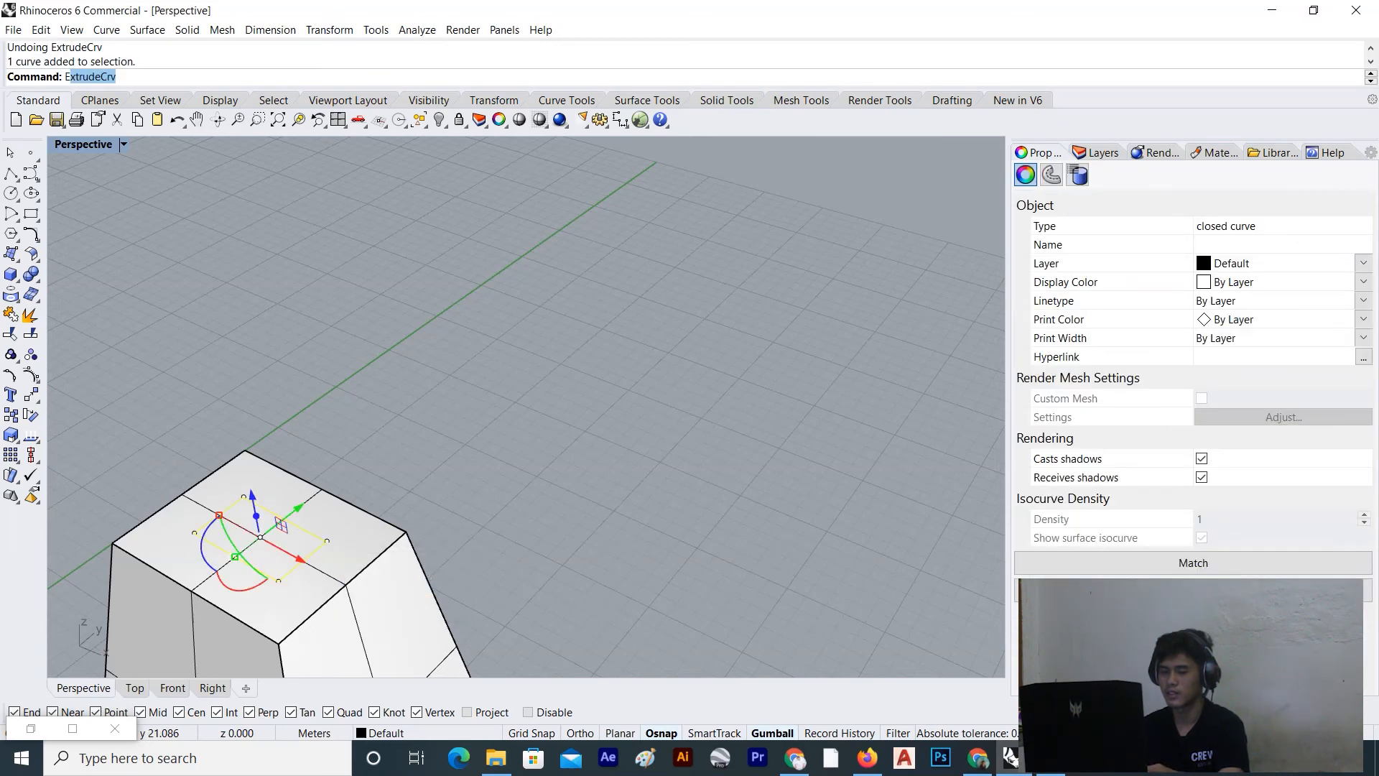
{"action": "key", "text": "Return"}
{"action": "left_click", "coordinate": [292, 76]}
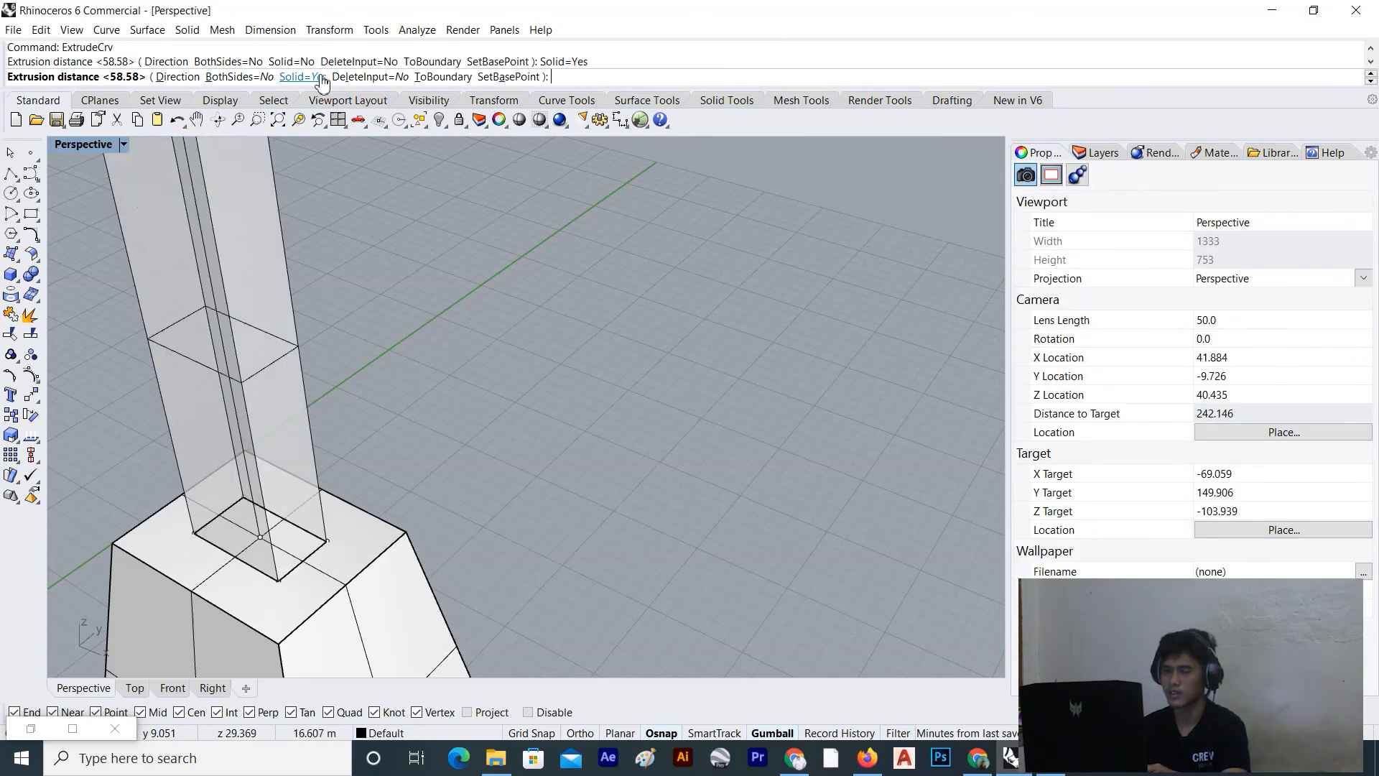
{"action": "scroll", "coordinate": [460, 503], "scroll_direction": "down", "scroll_amount": 5}
{"action": "scroll", "coordinate": [461, 504], "scroll_direction": "down", "scroll_amount": 4}
{"action": "scroll", "coordinate": [443, 429], "scroll_direction": "up", "scroll_amount": 6}
{"action": "scroll", "coordinate": [447, 433], "scroll_direction": "down", "scroll_amount": 6}
{"action": "scroll", "coordinate": [474, 480], "scroll_direction": "down", "scroll_amount": 2}
{"action": "right_click_drag", "start_coordinate": [474, 480], "coordinate": [485, 432]}
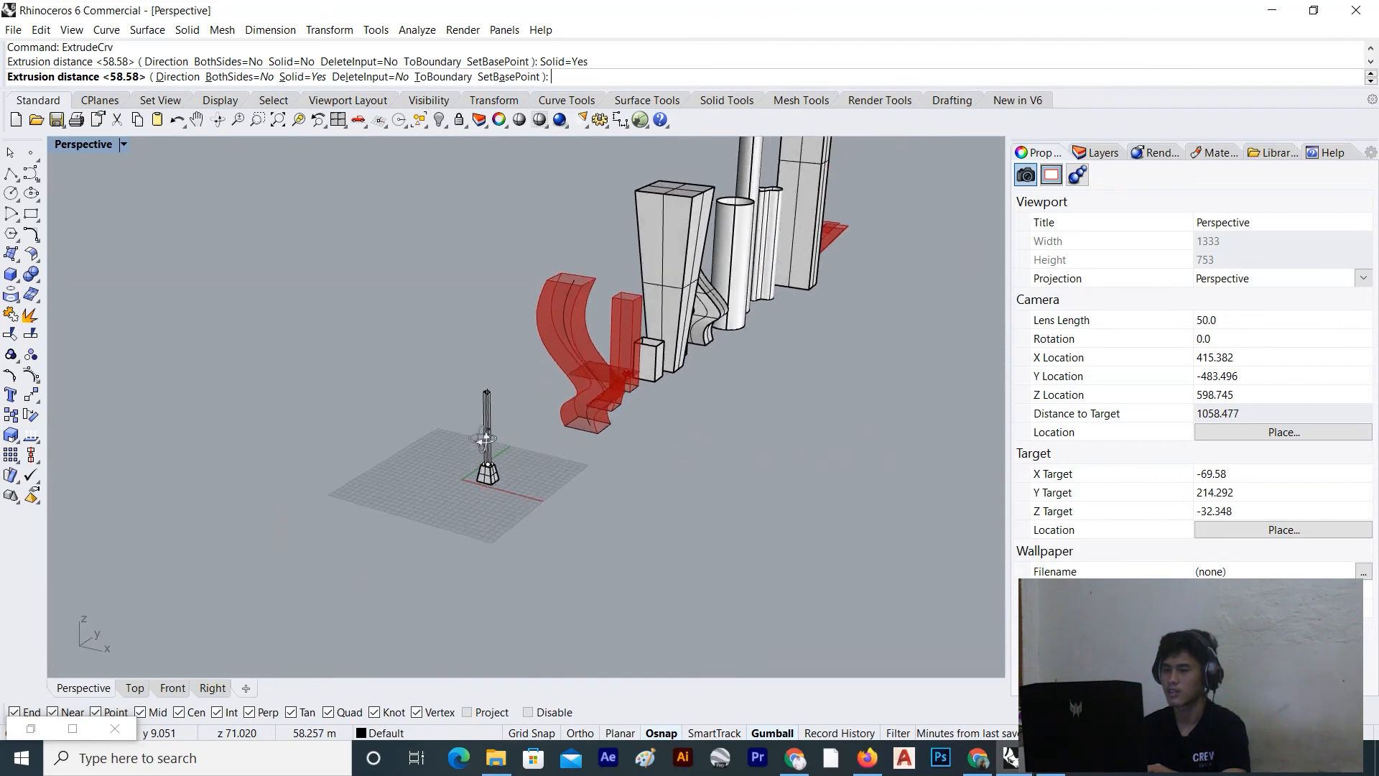
{"action": "scroll", "coordinate": [492, 392], "scroll_direction": "up", "scroll_amount": 4}
{"action": "left_click", "coordinate": [502, 356]}
{"action": "key", "text": "Escape"}
Copy the tapered footing with its column along the X axis to make a second support
{"action": "right_click_drag", "start_coordinate": [537, 454], "coordinate": [592, 558]}
{"action": "scroll", "coordinate": [646, 503], "scroll_direction": "up", "scroll_amount": 4}
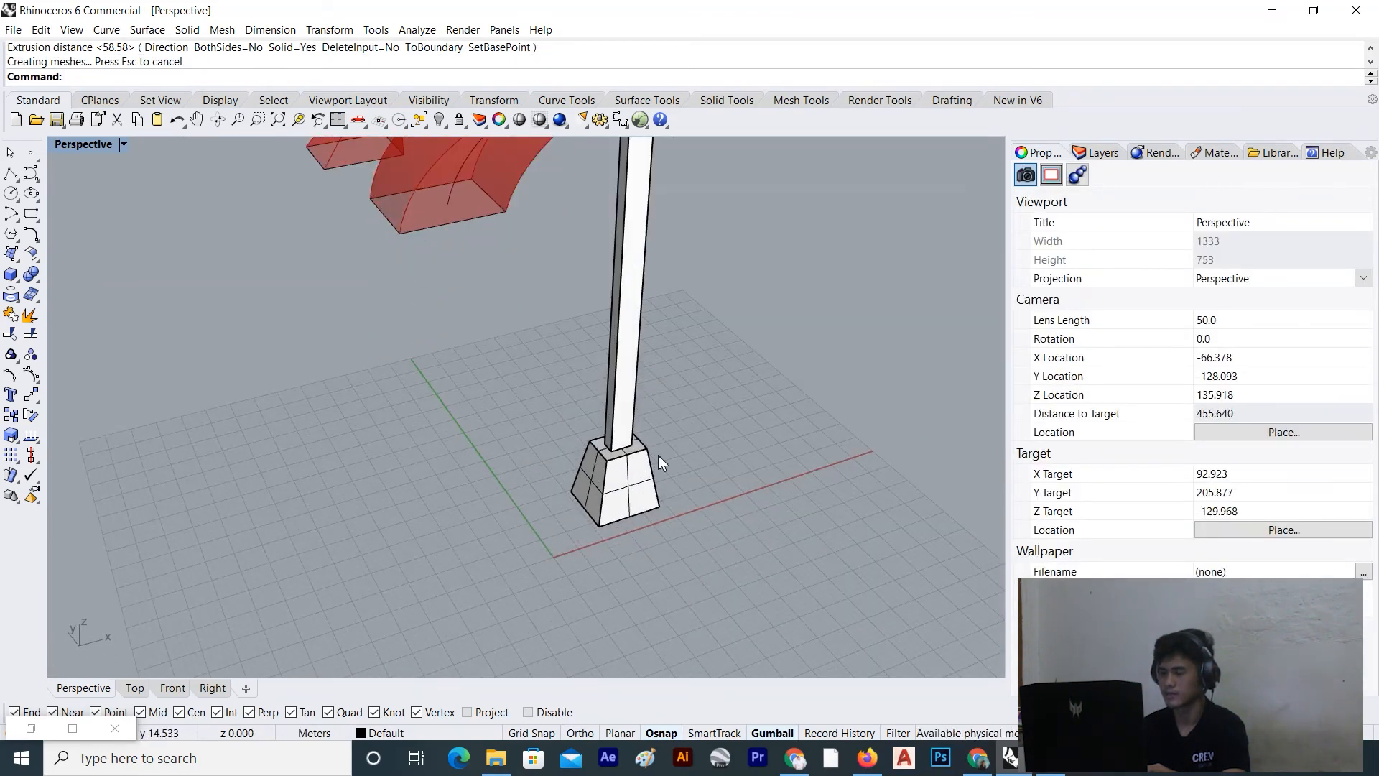
{"action": "left_click_drag", "start_coordinate": [658, 456], "coordinate": [501, 525]}
{"action": "right_click_drag", "start_coordinate": [575, 523], "coordinate": [531, 518]}
{"action": "scroll", "coordinate": [346, 537], "scroll_direction": "up", "scroll_amount": 4}
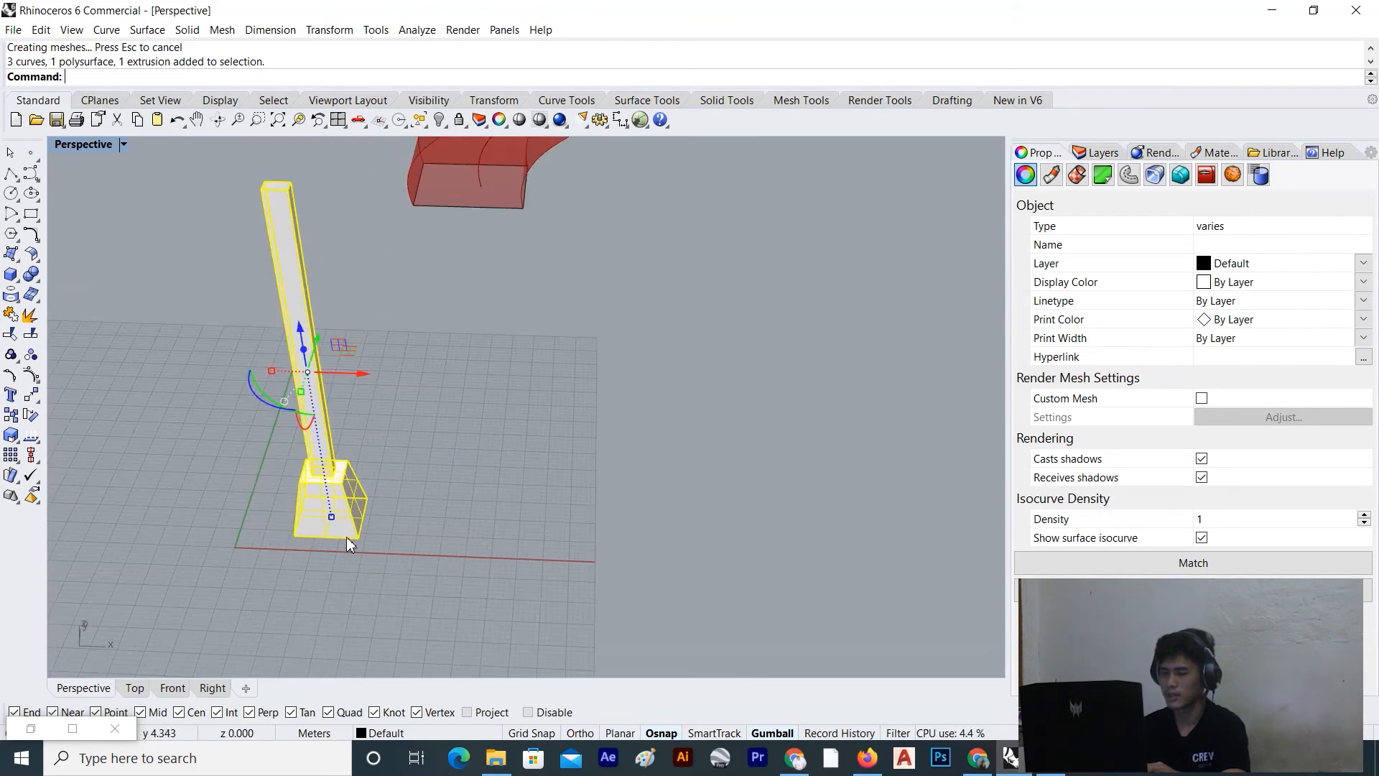
{"action": "key", "text": "Return"}
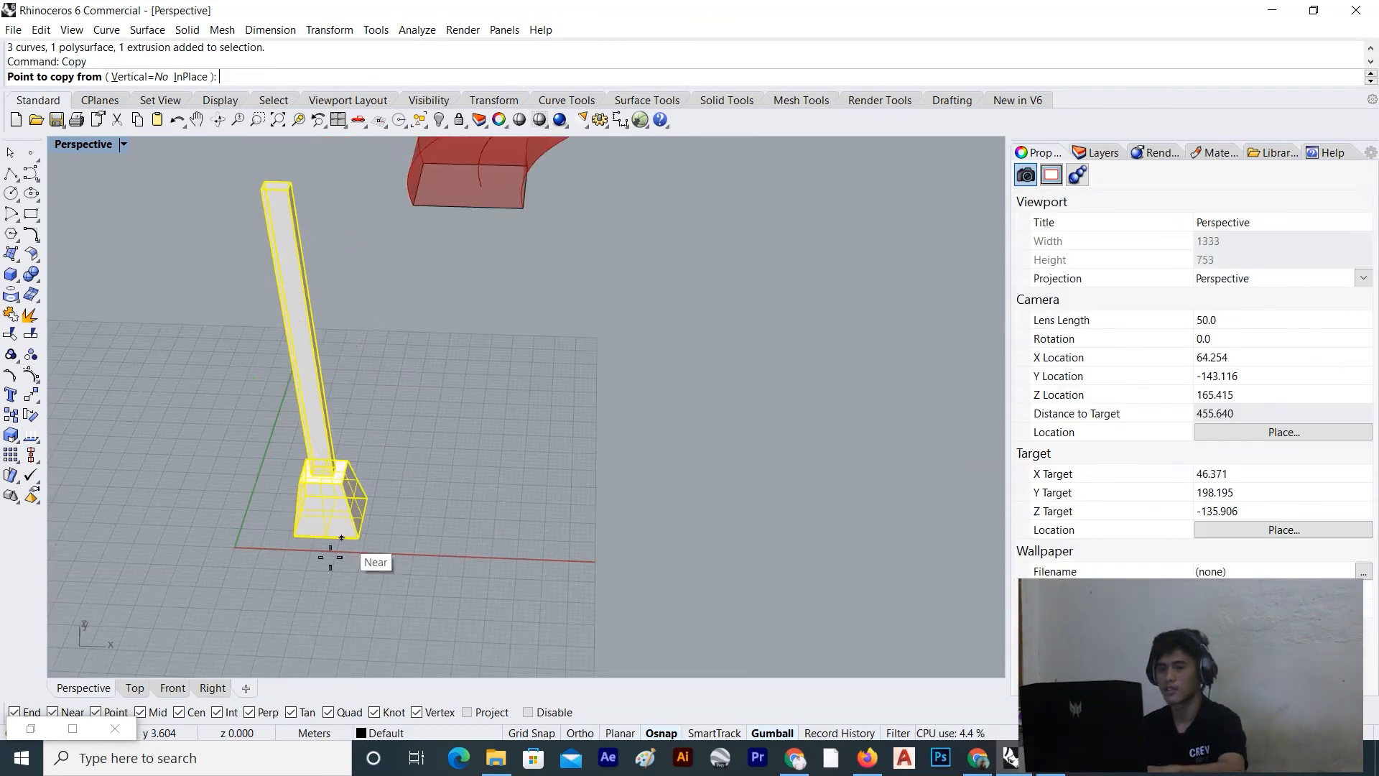
{"action": "left_click", "coordinate": [295, 537]}
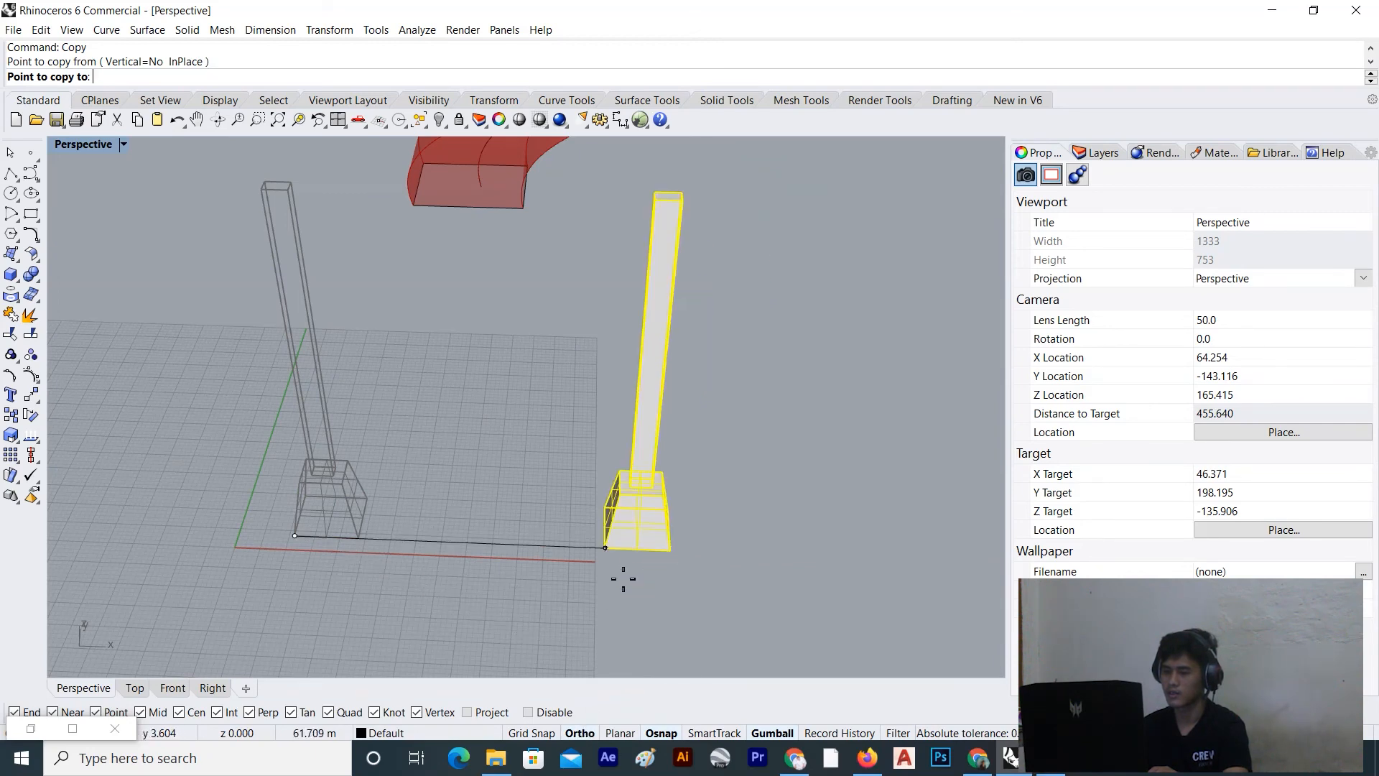
{"action": "left_click", "coordinate": [696, 552]}
{"action": "key", "text": "Return"}
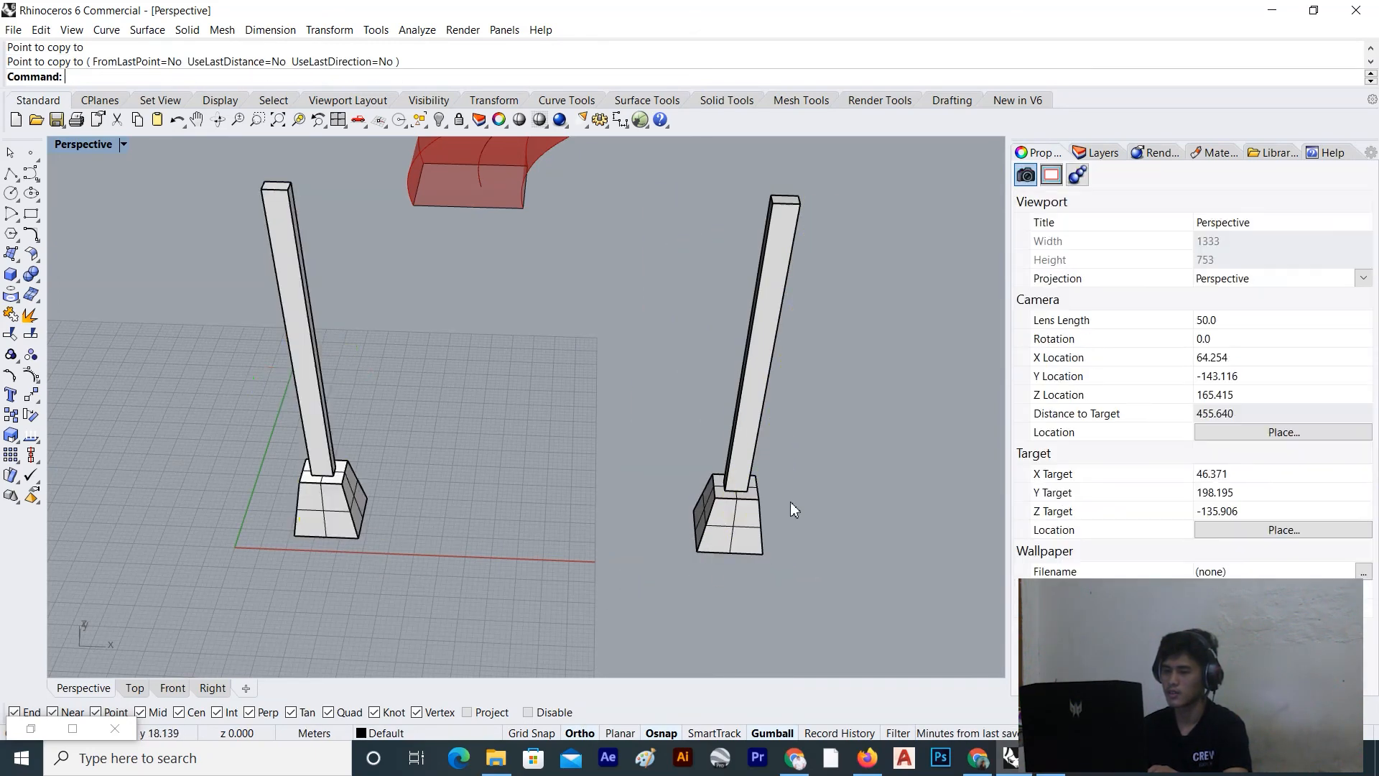
Copy both footings with their columns about 84 m along the Y axis to make a second pair
{"action": "scroll", "coordinate": [791, 501], "scroll_direction": "down", "scroll_amount": 5}
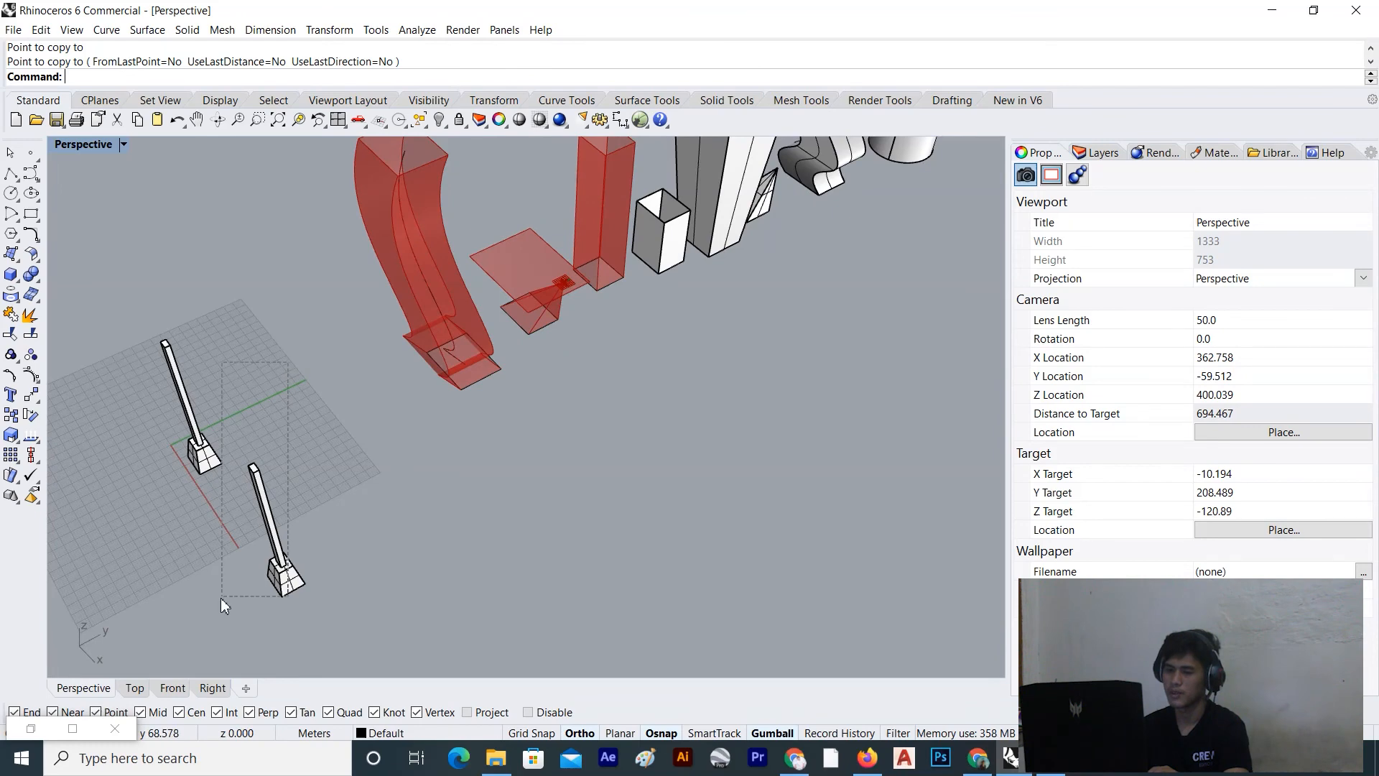
{"action": "left_click_drag", "start_coordinate": [222, 598], "coordinate": [214, 572]}
{"action": "left_click_drag", "start_coordinate": [258, 283], "coordinate": [189, 622]}
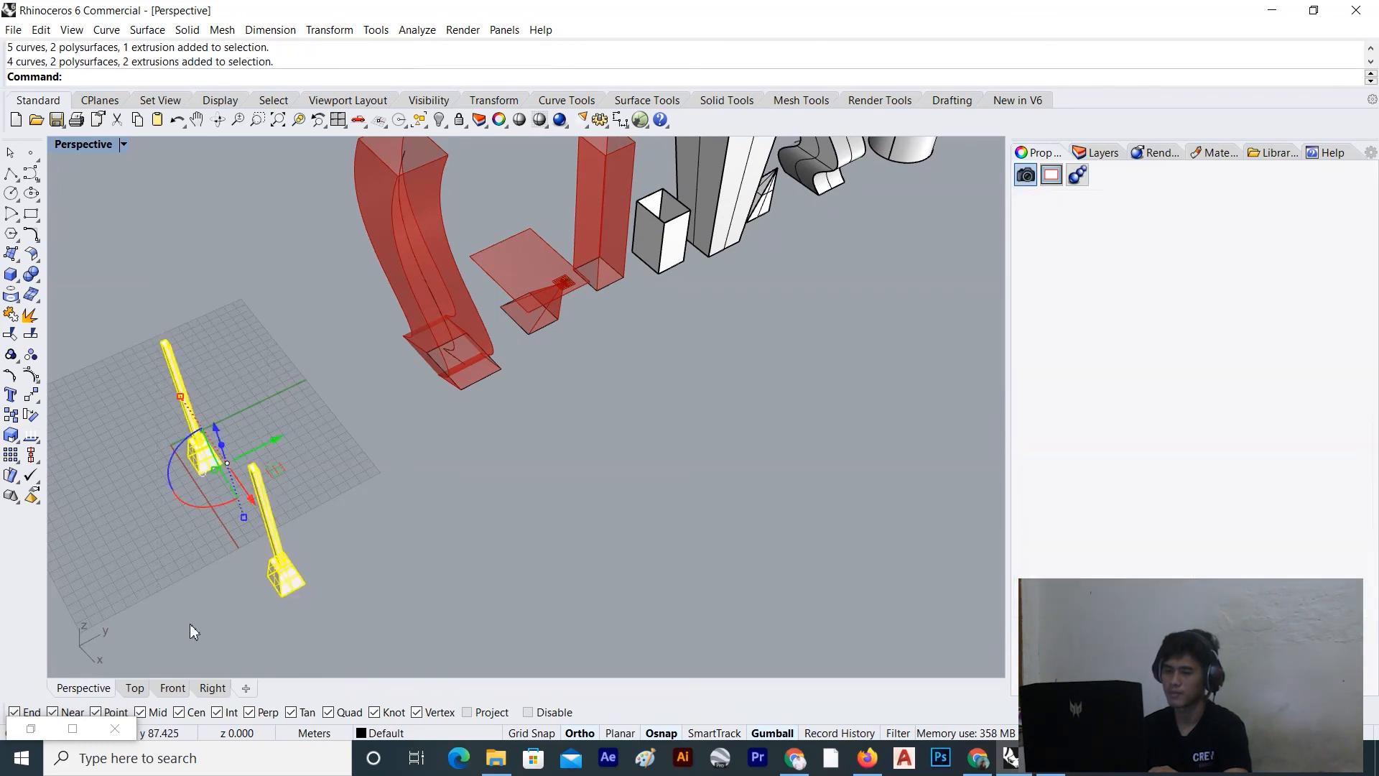
{"action": "scroll", "coordinate": [245, 623], "scroll_direction": "up", "scroll_amount": 6}
{"action": "type", "text": "copy"}
{"action": "key", "text": "Return"}
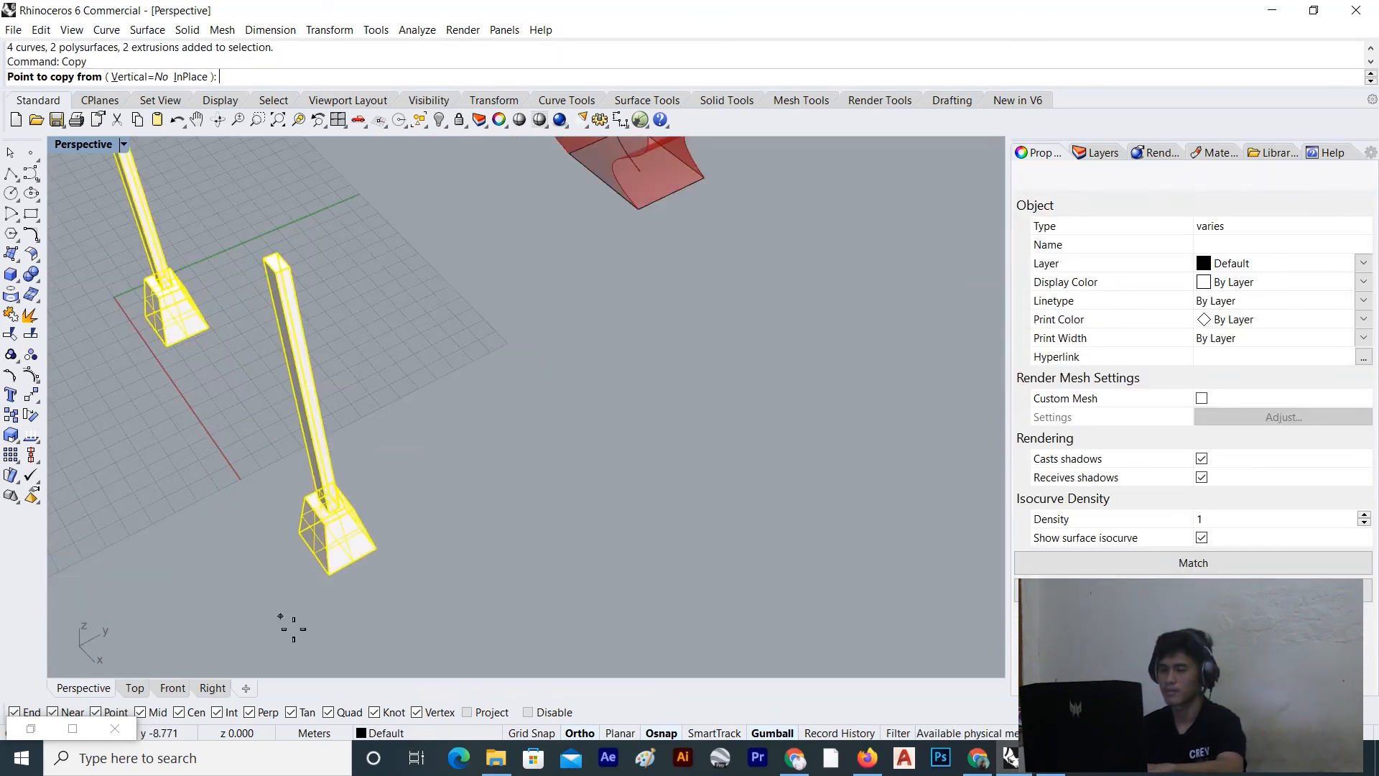
{"action": "left_click", "coordinate": [329, 574]}
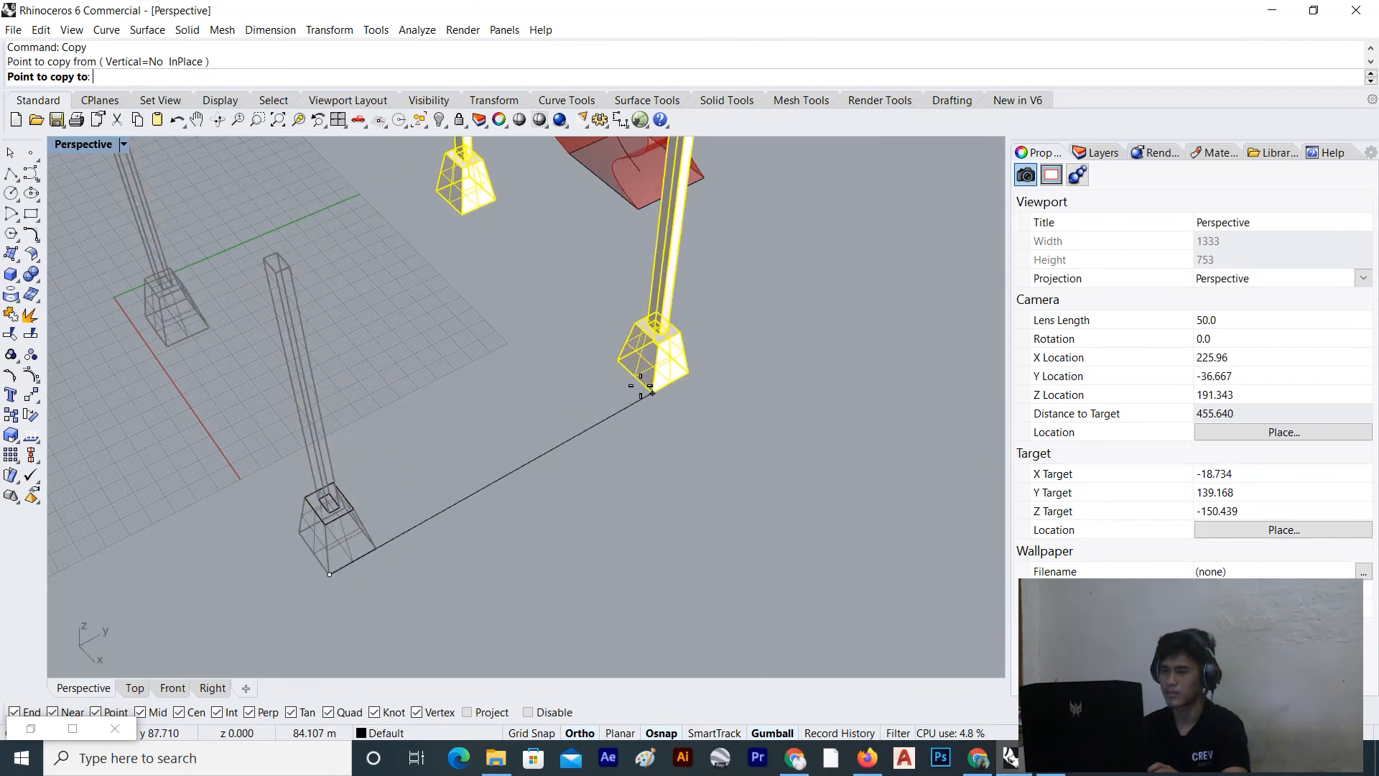
{"action": "left_click", "coordinate": [647, 395]}
{"action": "key", "text": "Escape"}
{"action": "key", "text": "Escape"}
Draw an upright rectangle across the foot of the first column's face, resting on top of its footing
{"action": "scroll", "coordinate": [329, 405], "scroll_direction": "down", "scroll_amount": 4}
{"action": "right_click_drag", "start_coordinate": [334, 406], "coordinate": [224, 316]}
{"action": "scroll", "coordinate": [183, 274], "scroll_direction": "up", "scroll_amount": 4}
{"action": "scroll", "coordinate": [183, 276], "scroll_direction": "up", "scroll_amount": 6}
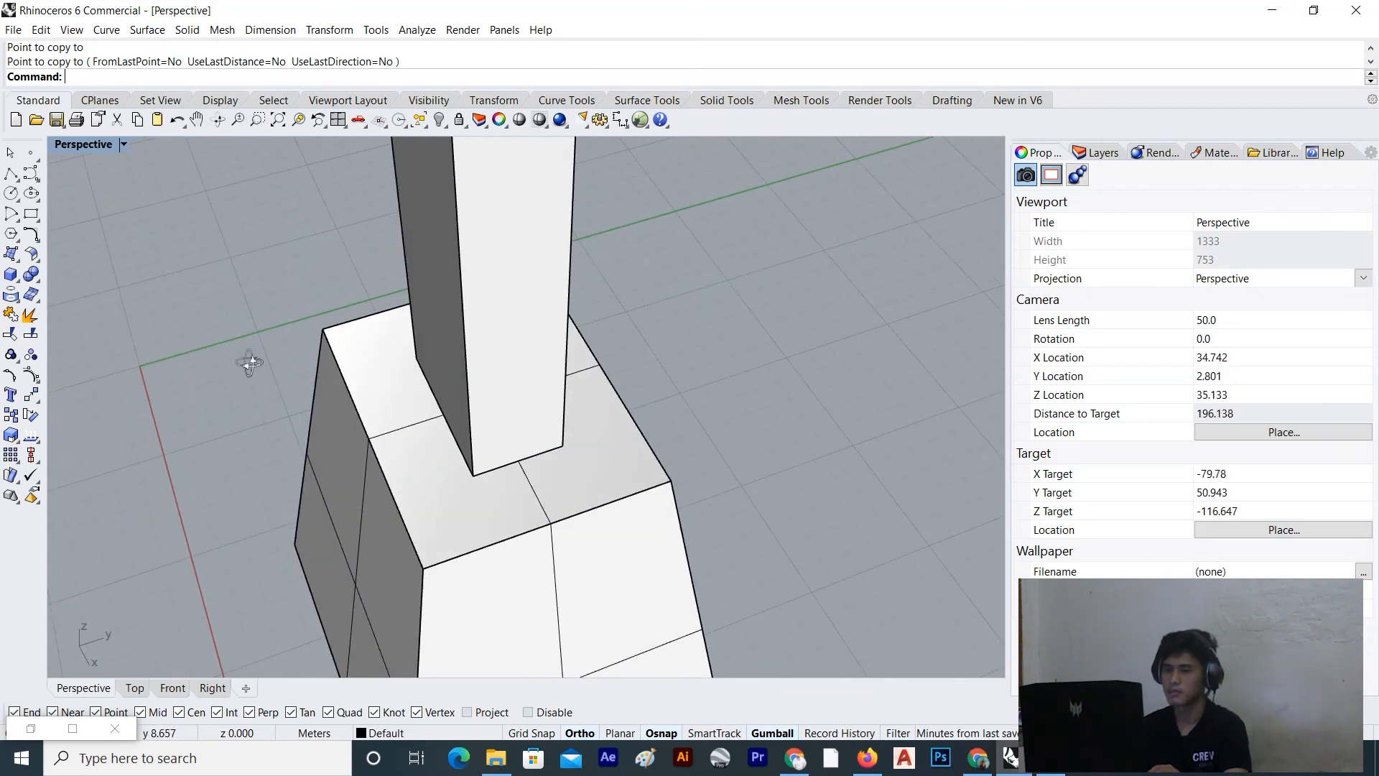
{"action": "type", "text": "rectangle"}
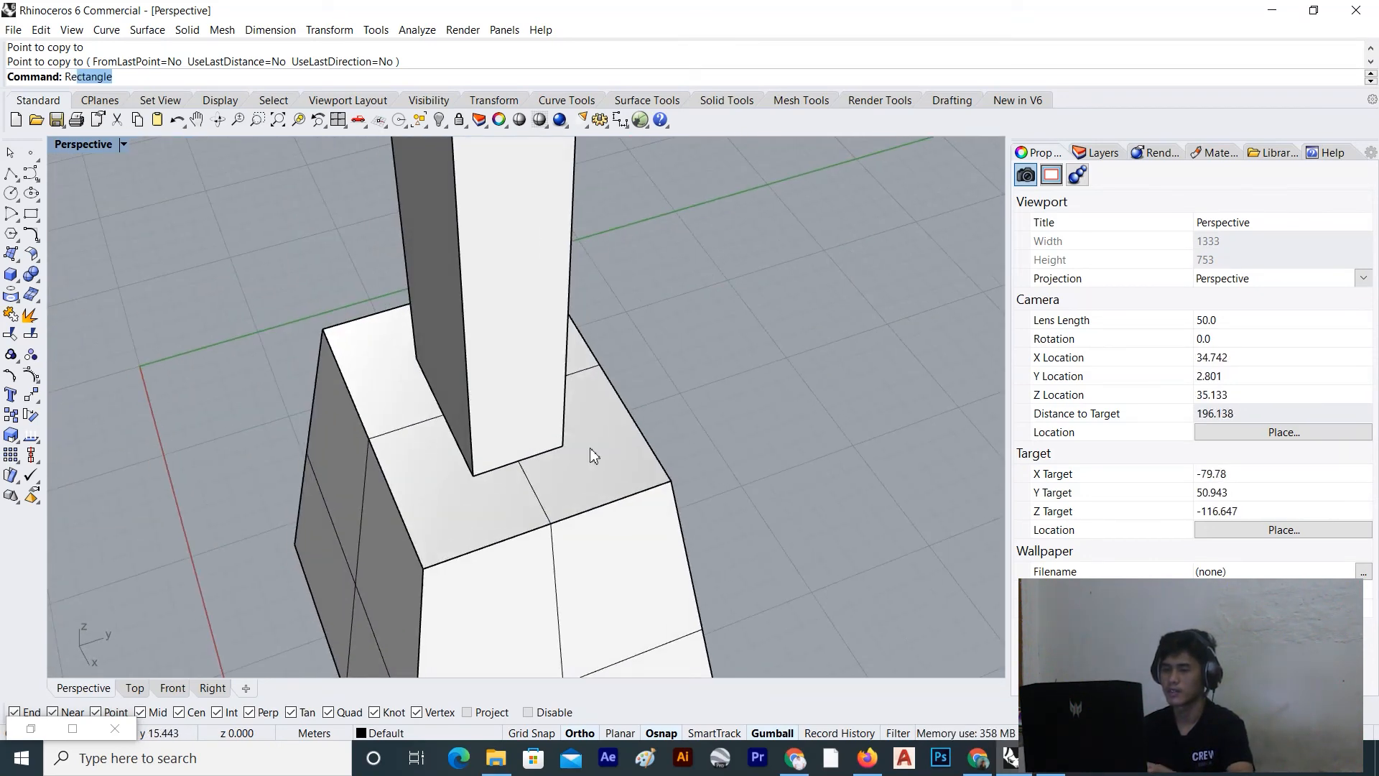
{"action": "key", "text": "Return"}
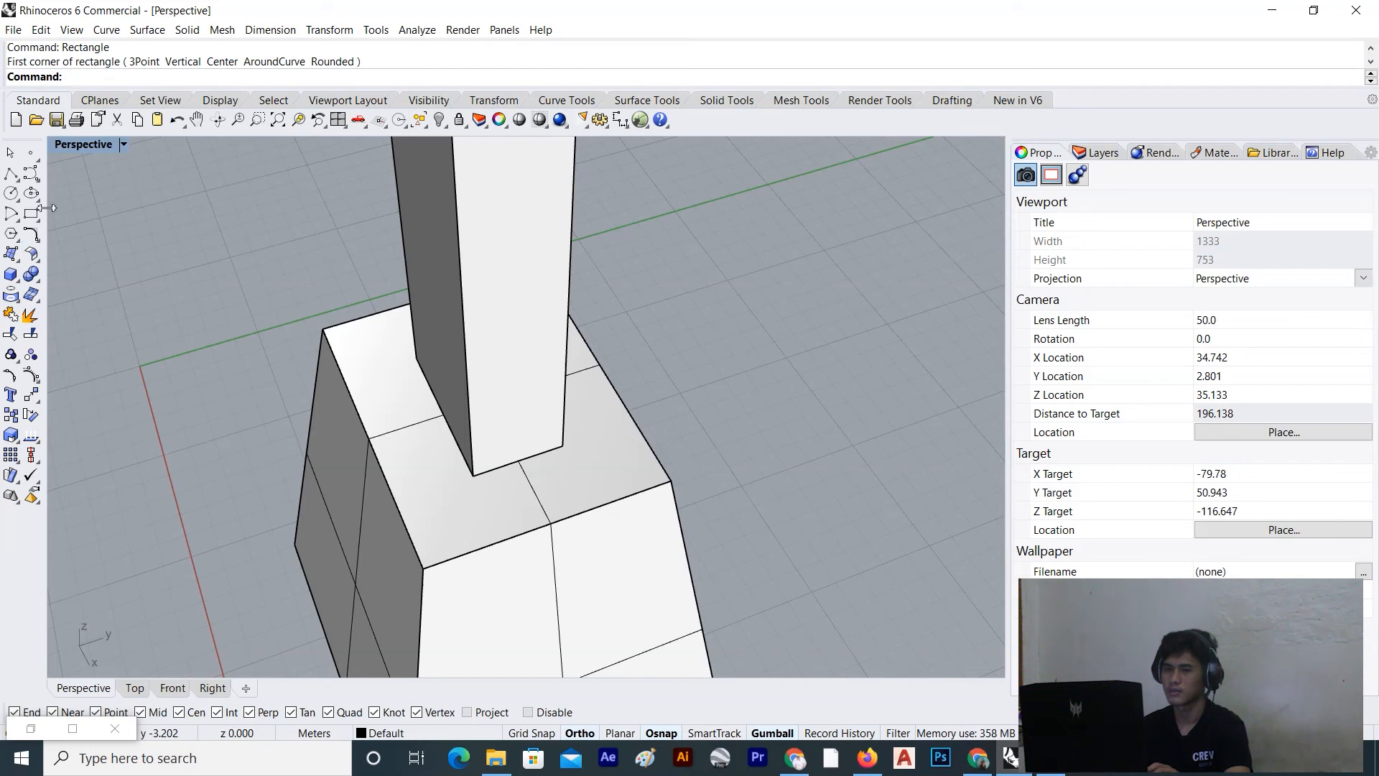
{"action": "left_click", "coordinate": [39, 222]}
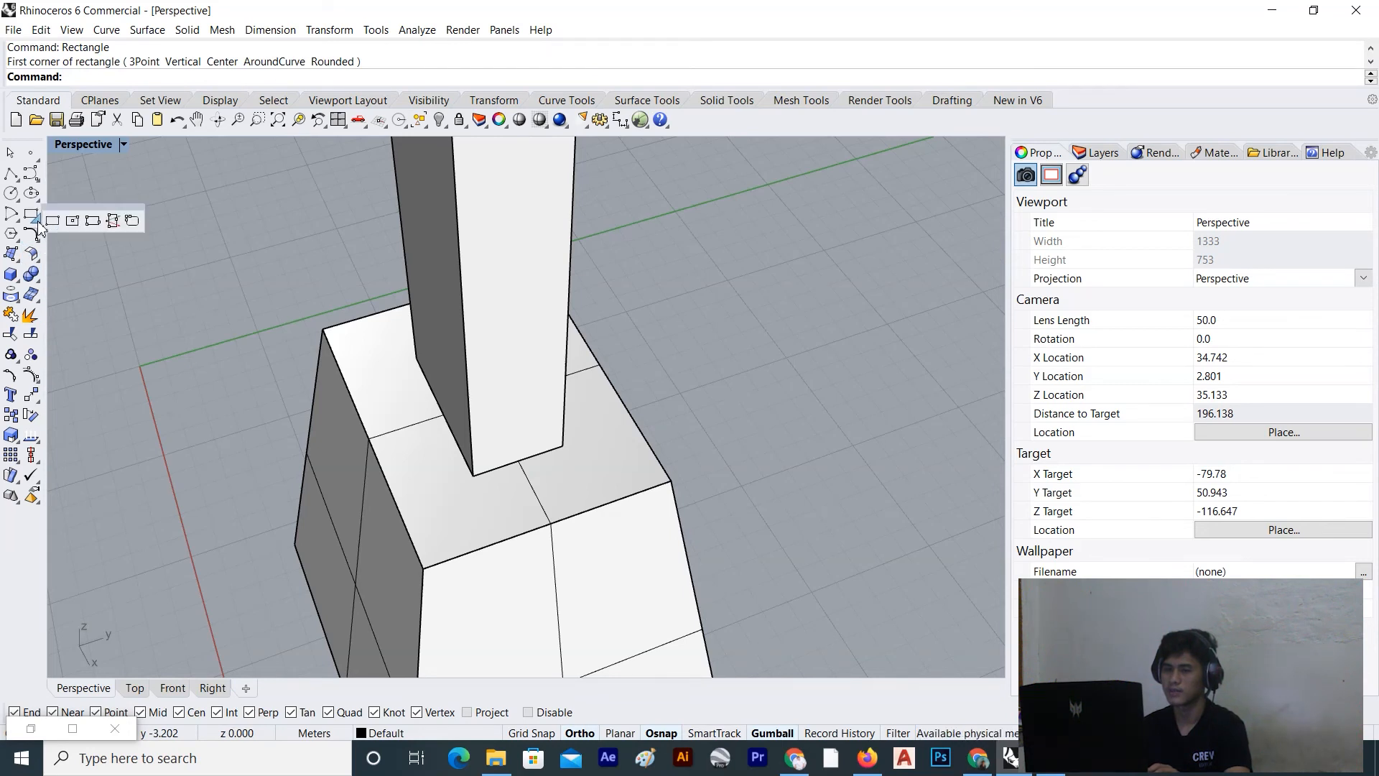
{"action": "left_click", "coordinate": [113, 221]}
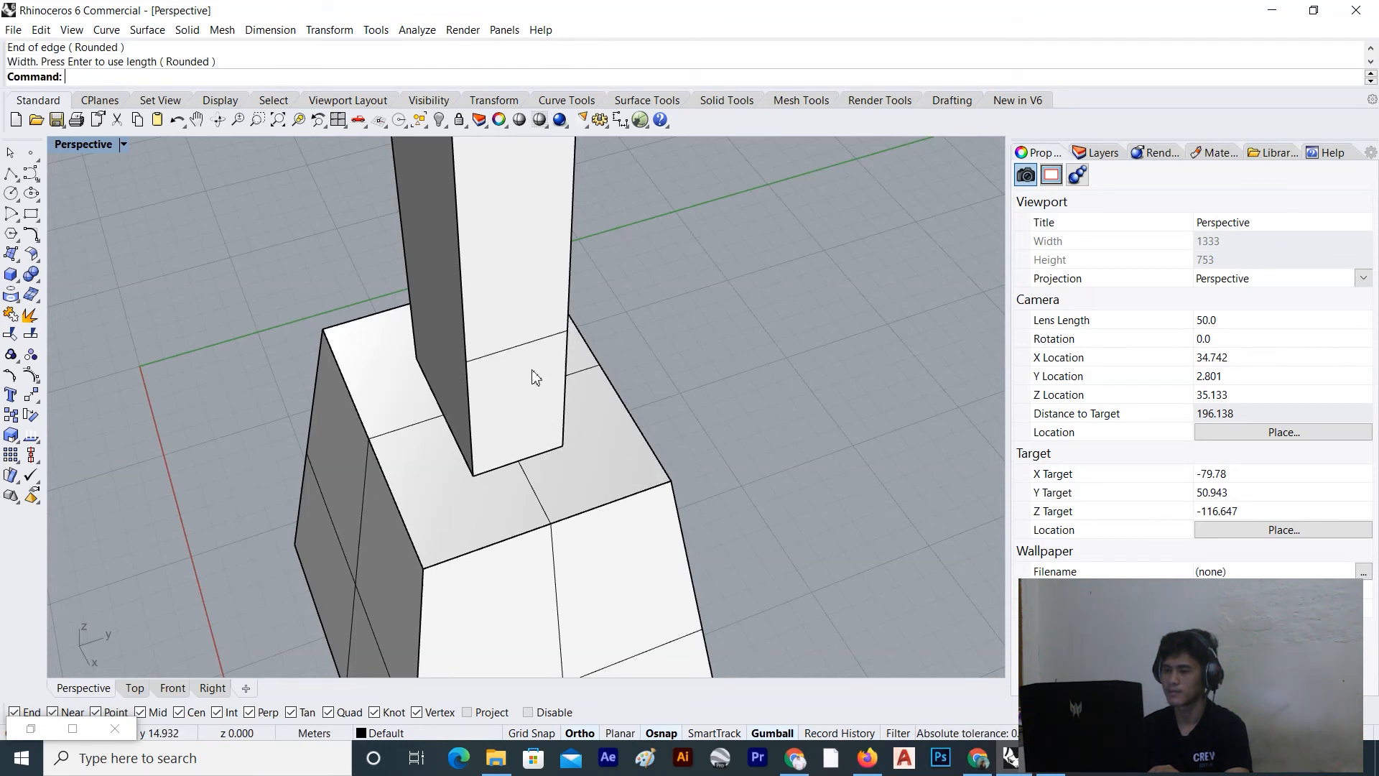
Extrude the upright rectangle as a solid beam about 74.6 m long to the face of the neighbouring column
{"action": "left_click", "coordinate": [513, 352]}
{"action": "left_click", "coordinate": [574, 390]}
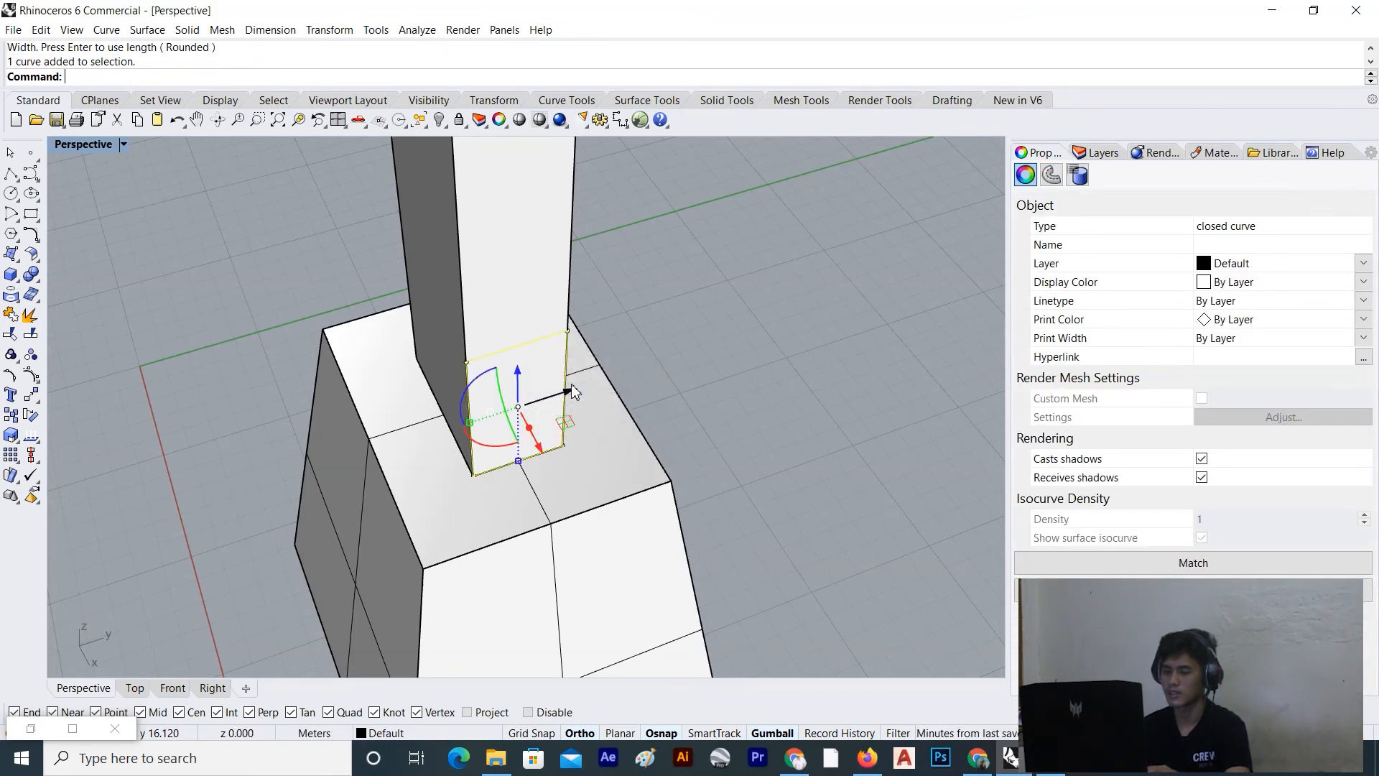
{"action": "scroll", "coordinate": [512, 404], "scroll_direction": "down", "scroll_amount": 15}
{"action": "right_click_drag", "start_coordinate": [521, 408], "coordinate": [707, 402]}
{"action": "scroll", "coordinate": [747, 388], "scroll_direction": "down", "scroll_amount": 5}
{"action": "scroll", "coordinate": [941, 373], "scroll_direction": "up", "scroll_amount": 5}
{"action": "scroll", "coordinate": [819, 372], "scroll_direction": "up", "scroll_amount": 5}
{"action": "scroll", "coordinate": [865, 330], "scroll_direction": "down", "scroll_amount": 3}
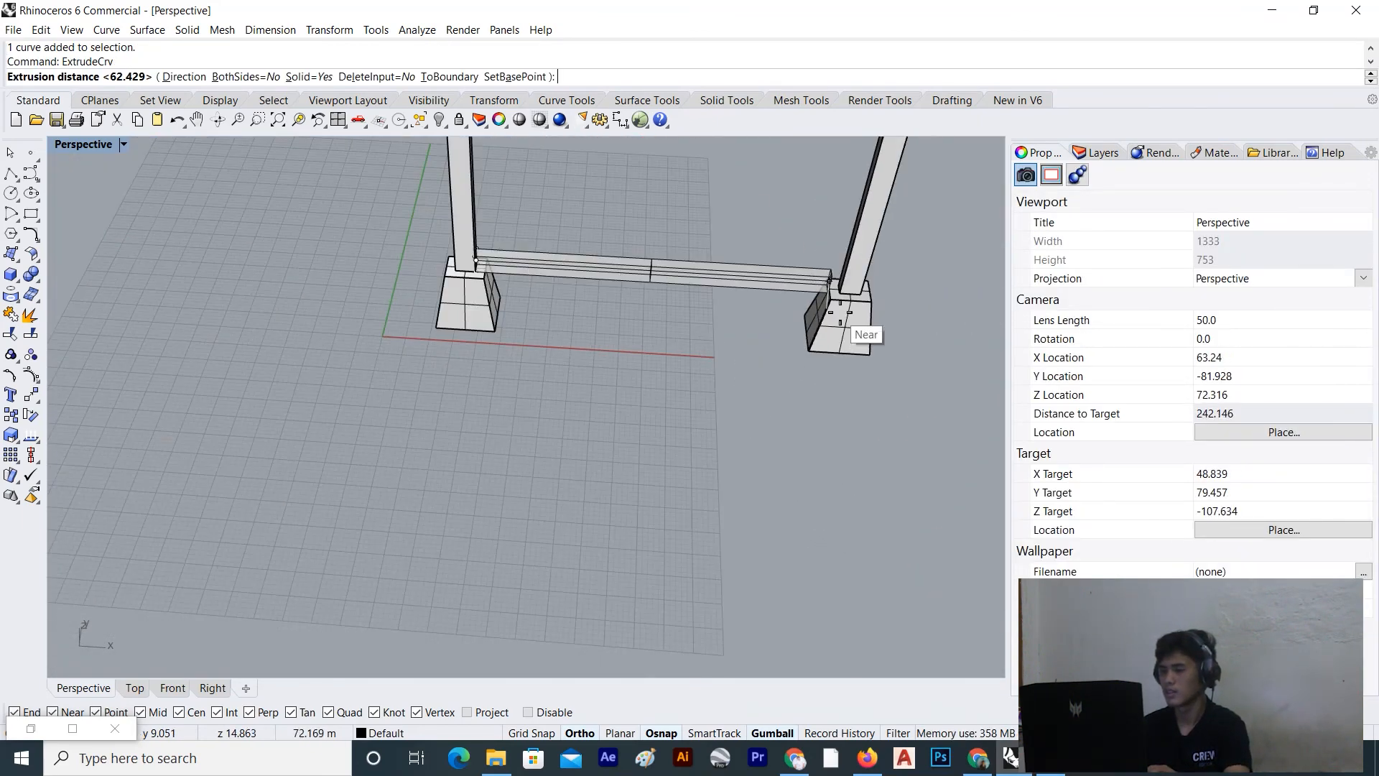
{"action": "scroll", "coordinate": [859, 267], "scroll_direction": "up", "scroll_amount": 4}
{"action": "scroll", "coordinate": [860, 267], "scroll_direction": "up", "scroll_amount": 3}
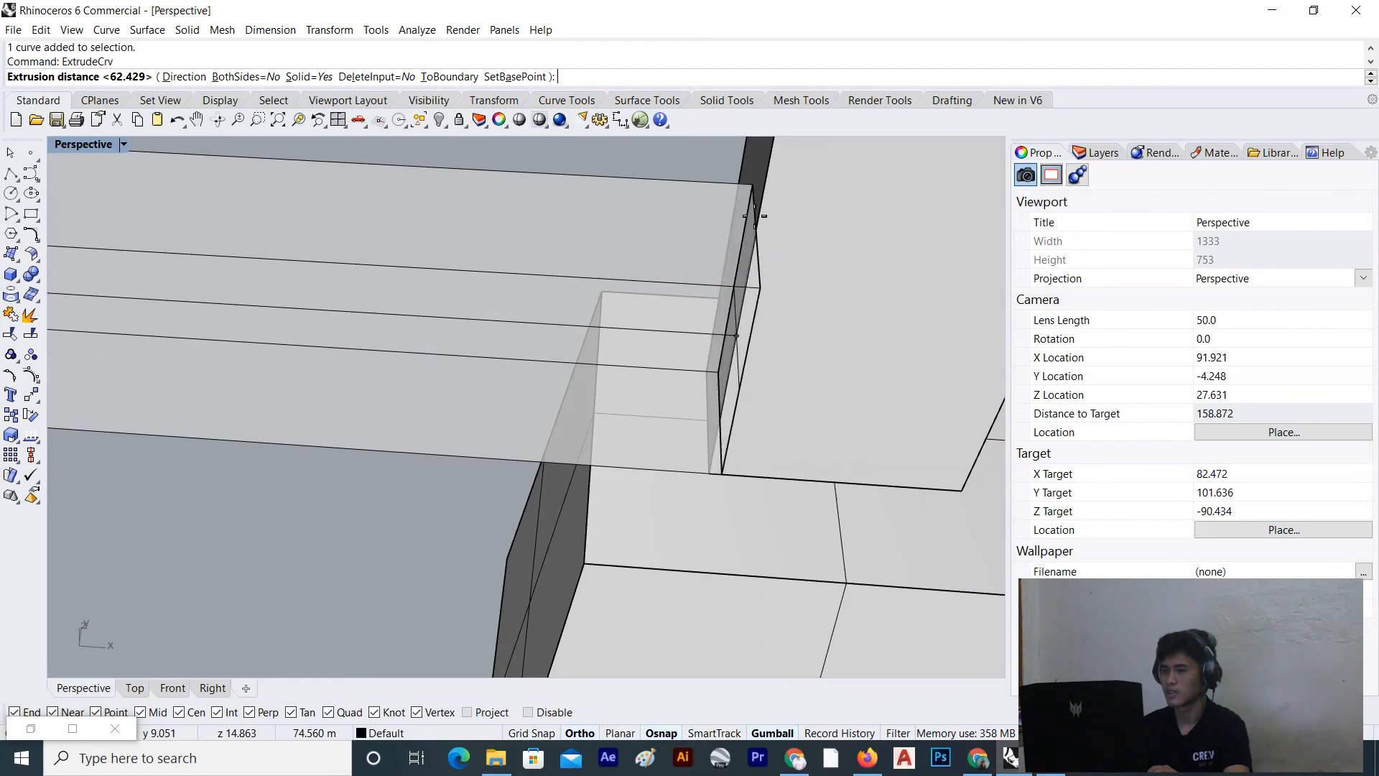
{"action": "left_click", "coordinate": [756, 215]}
Copy the solid beam along the Y axis to the foot of the second pair of columns
{"action": "scroll", "coordinate": [786, 302], "scroll_direction": "down", "scroll_amount": 15}
{"action": "right_click_drag", "start_coordinate": [786, 309], "coordinate": [429, 344]}
{"action": "key", "text": "Escape"}
{"action": "scroll", "coordinate": [356, 304], "scroll_direction": "up", "scroll_amount": 10}
{"action": "left_click", "coordinate": [372, 402]}
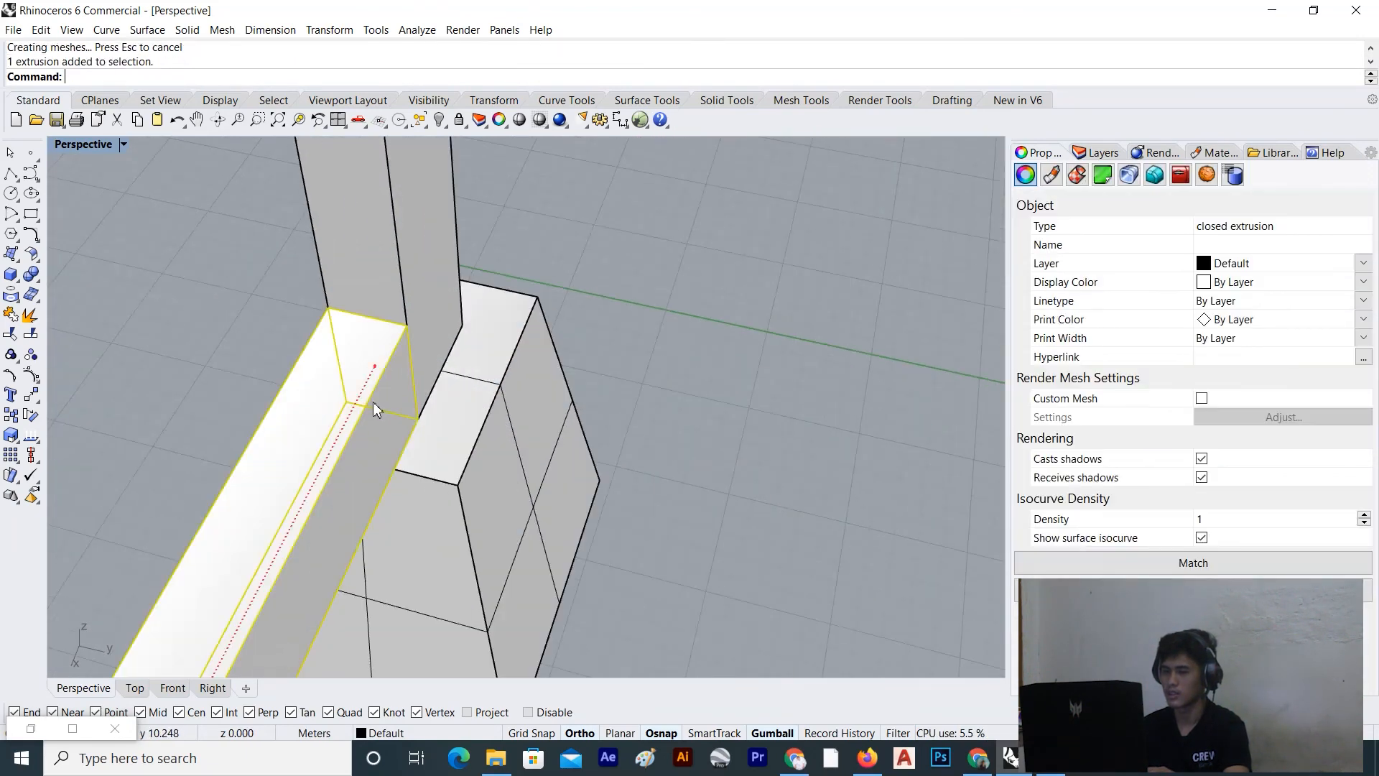
{"action": "key", "text": "Return"}
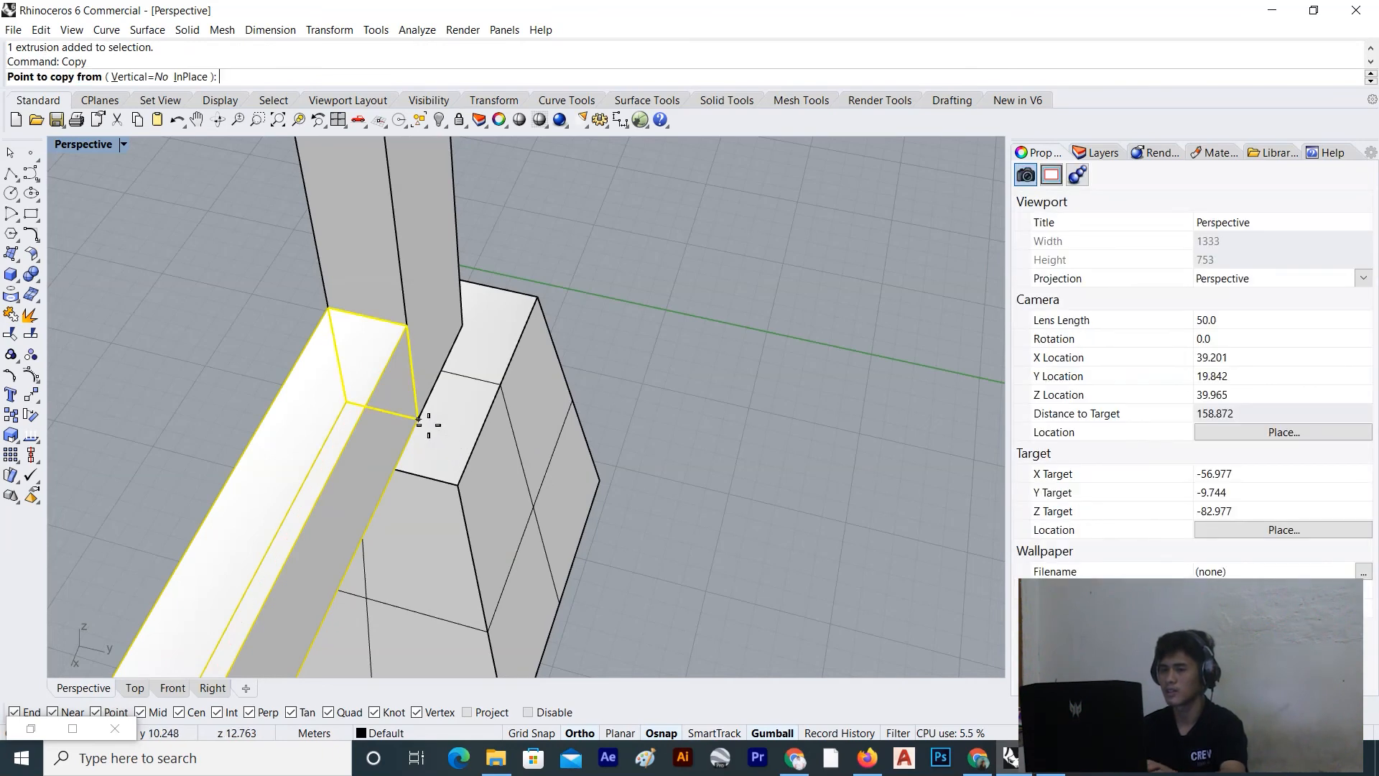
{"action": "left_click", "coordinate": [419, 419]}
{"action": "scroll", "coordinate": [314, 375], "scroll_direction": "down", "scroll_amount": 5}
{"action": "scroll", "coordinate": [530, 506], "scroll_direction": "up", "scroll_amount": 5}
{"action": "left_click", "coordinate": [484, 502]}
{"action": "key", "text": "Return"}
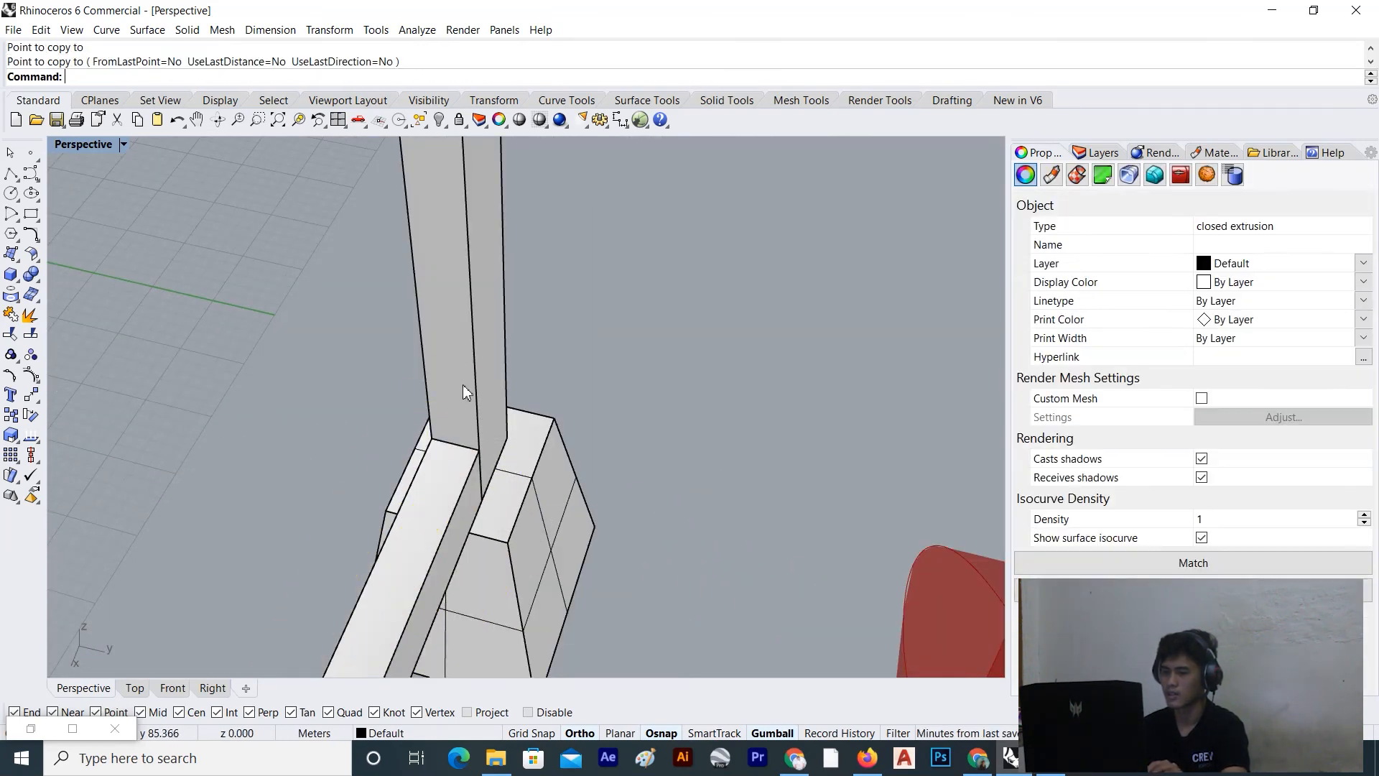
Draw an upright three-point rectangle across the foot of the second pair's column, on the side facing the first pair, matching the beam's height
{"action": "scroll", "coordinate": [657, 378], "scroll_direction": "down", "scroll_amount": 5}
{"action": "scroll", "coordinate": [656, 378], "scroll_direction": "down", "scroll_amount": 8}
{"action": "right_click_drag", "start_coordinate": [678, 463], "coordinate": [811, 335]}
{"action": "left_click", "coordinate": [804, 399]}
{"action": "scroll", "coordinate": [703, 217], "scroll_direction": "up", "scroll_amount": 6}
{"action": "right_click_drag", "start_coordinate": [699, 212], "coordinate": [747, 225]}
{"action": "scroll", "coordinate": [734, 216], "scroll_direction": "down", "scroll_amount": 8}
{"action": "scroll", "coordinate": [713, 286], "scroll_direction": "up", "scroll_amount": 10}
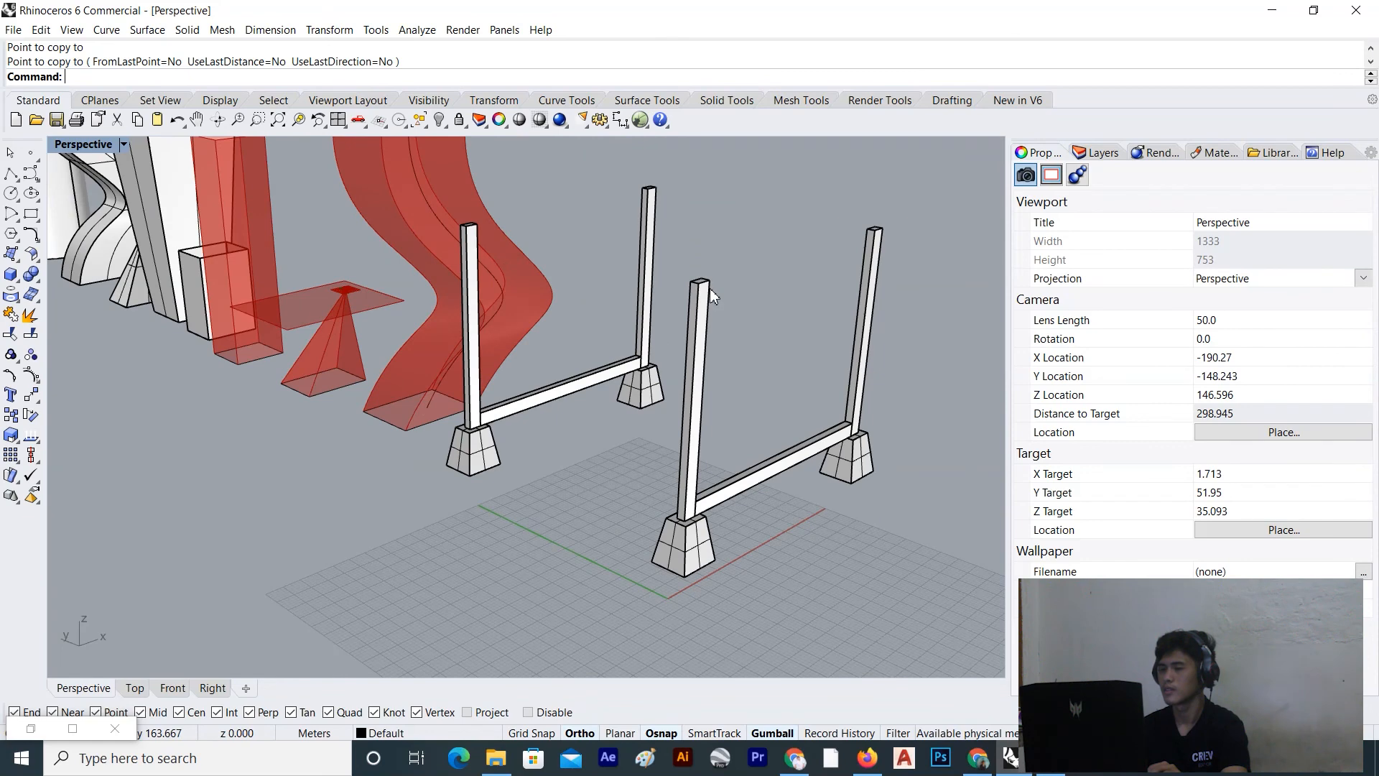
{"action": "scroll", "coordinate": [656, 368], "scroll_direction": "up", "scroll_amount": 20}
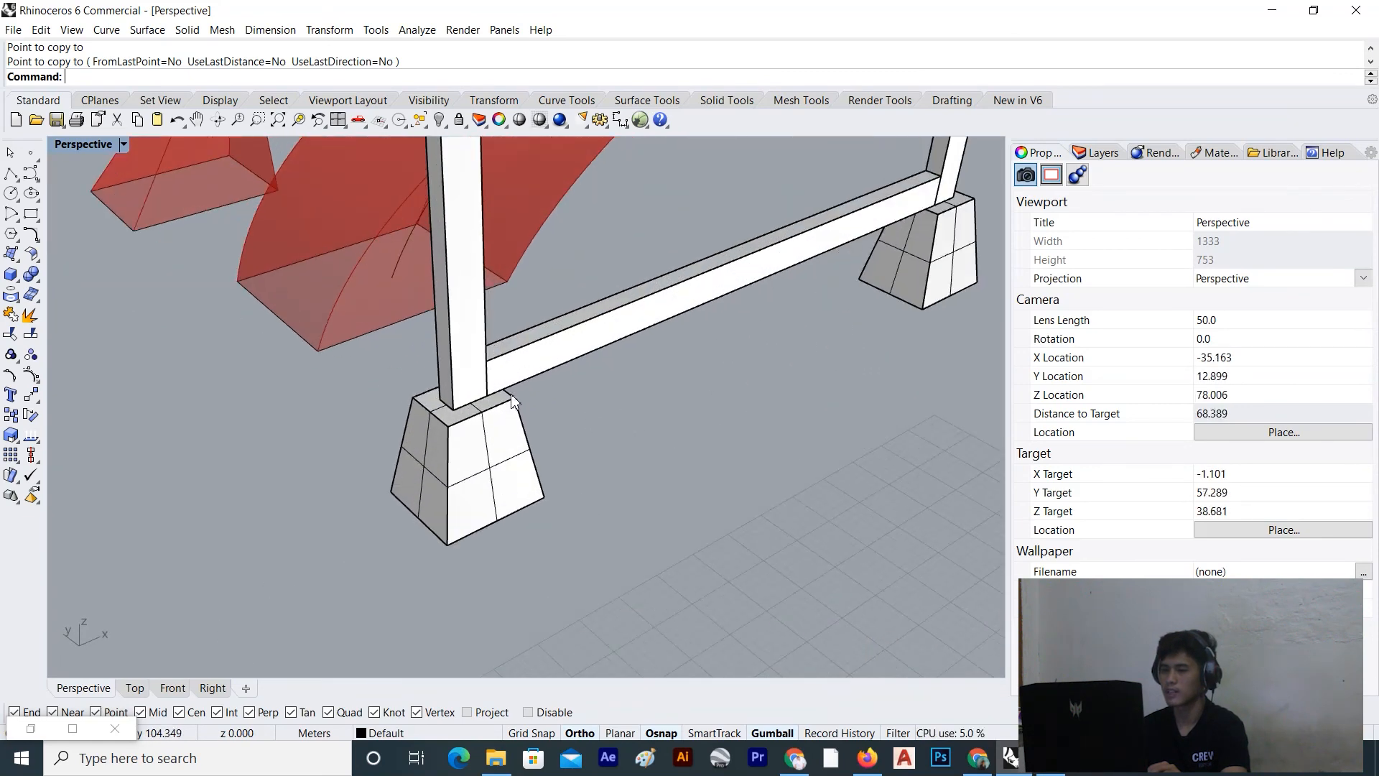
{"action": "scroll", "coordinate": [481, 407], "scroll_direction": "up", "scroll_amount": 5}
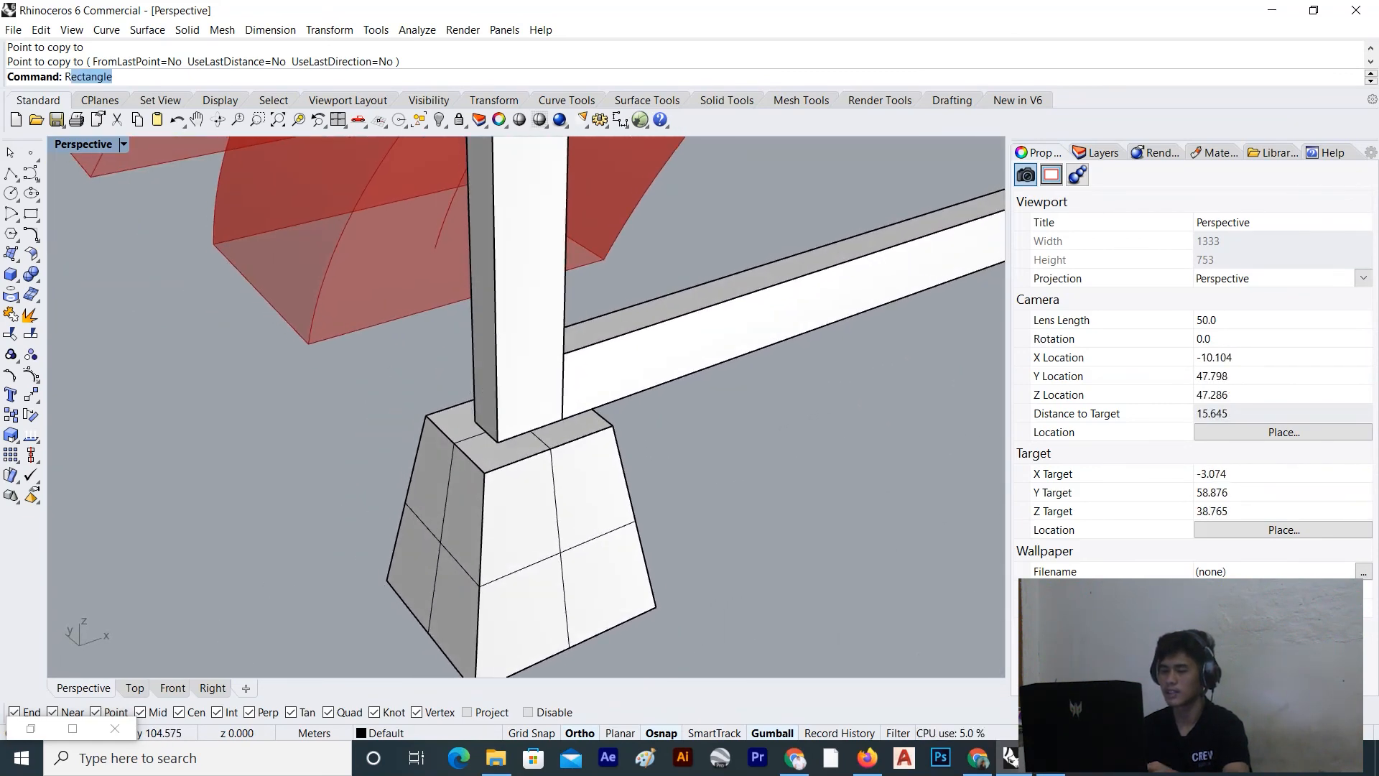
{"action": "key", "text": "Return"}
{"action": "scroll", "coordinate": [561, 419], "scroll_direction": "up", "scroll_amount": 2}
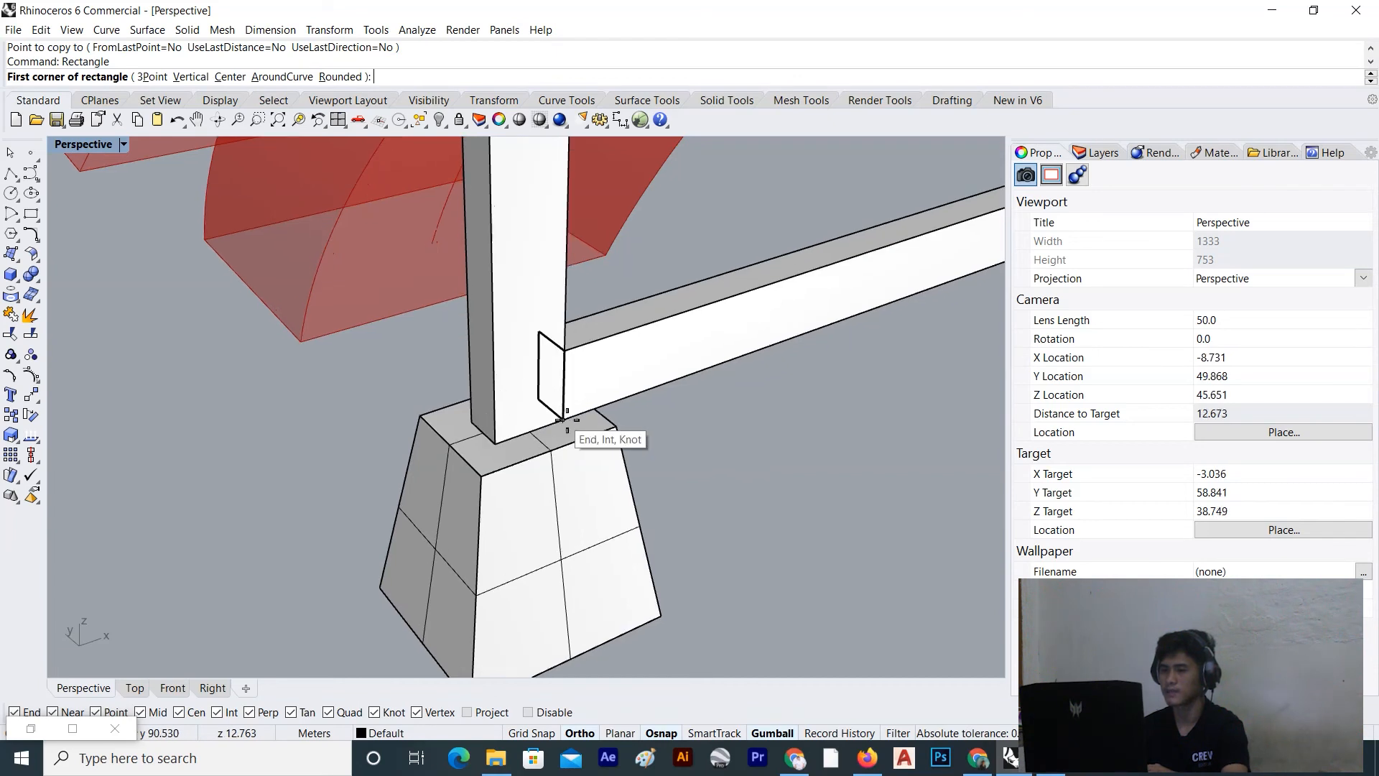
{"action": "key", "text": "Escape"}
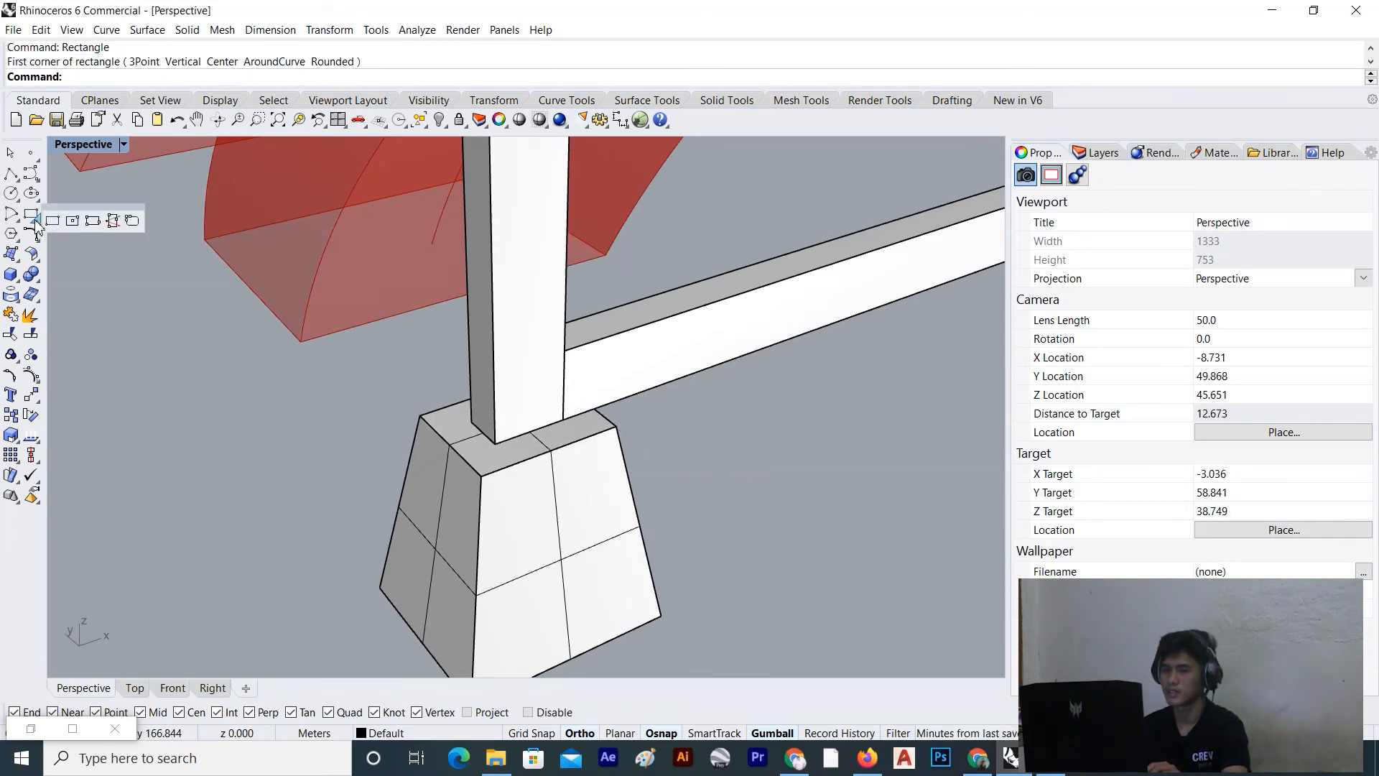
{"action": "left_click", "coordinate": [92, 223]}
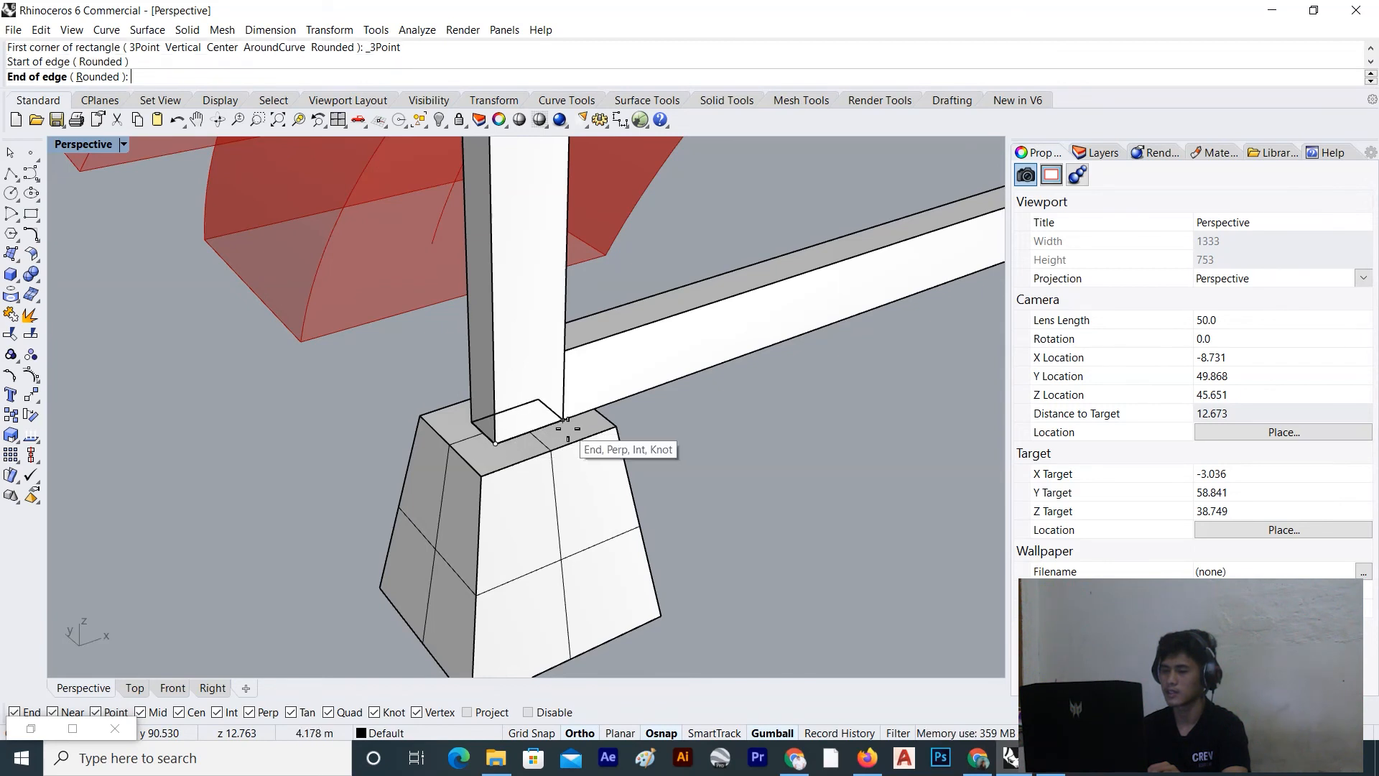
Extrude the new rectangle as a solid beam about 80 m along the Y axis to the face of the opposite column
{"action": "left_click", "coordinate": [537, 368]}
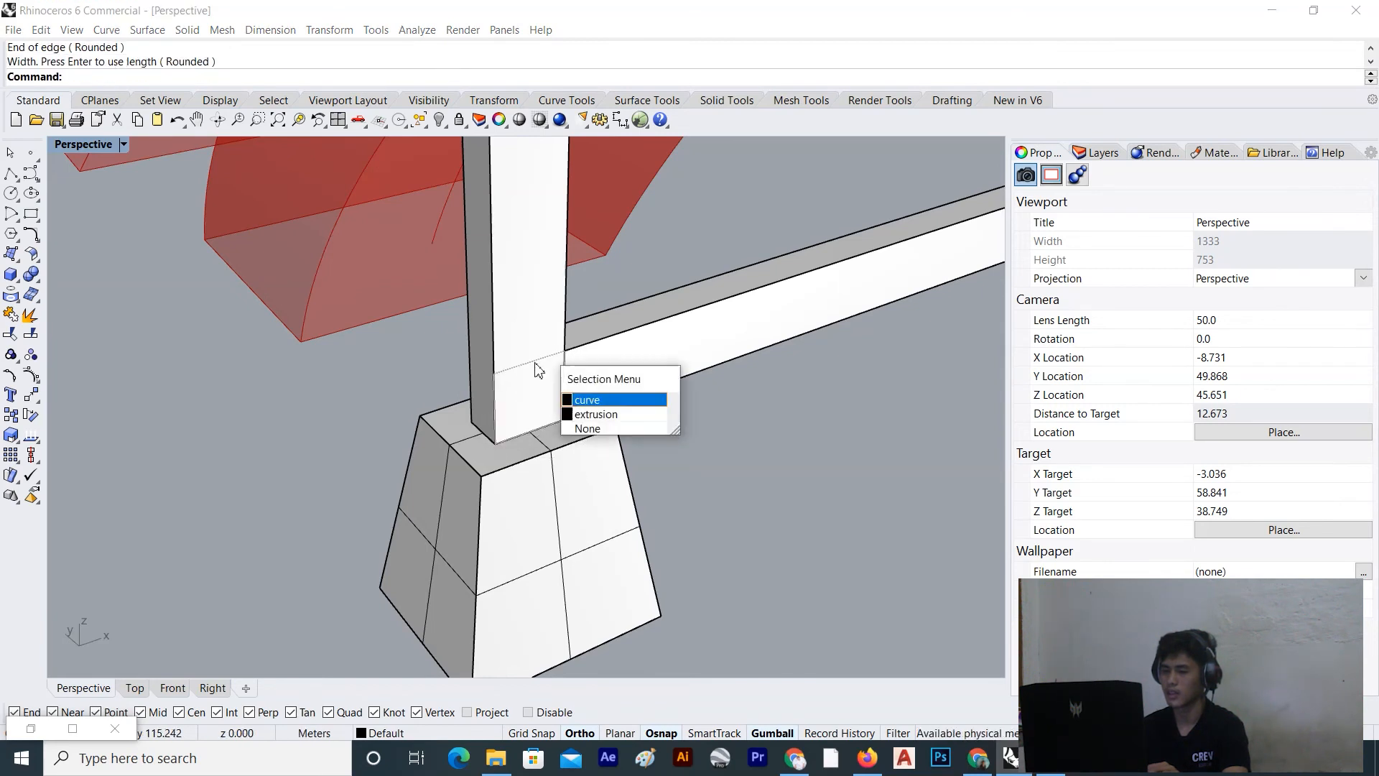
{"action": "left_click", "coordinate": [605, 401]}
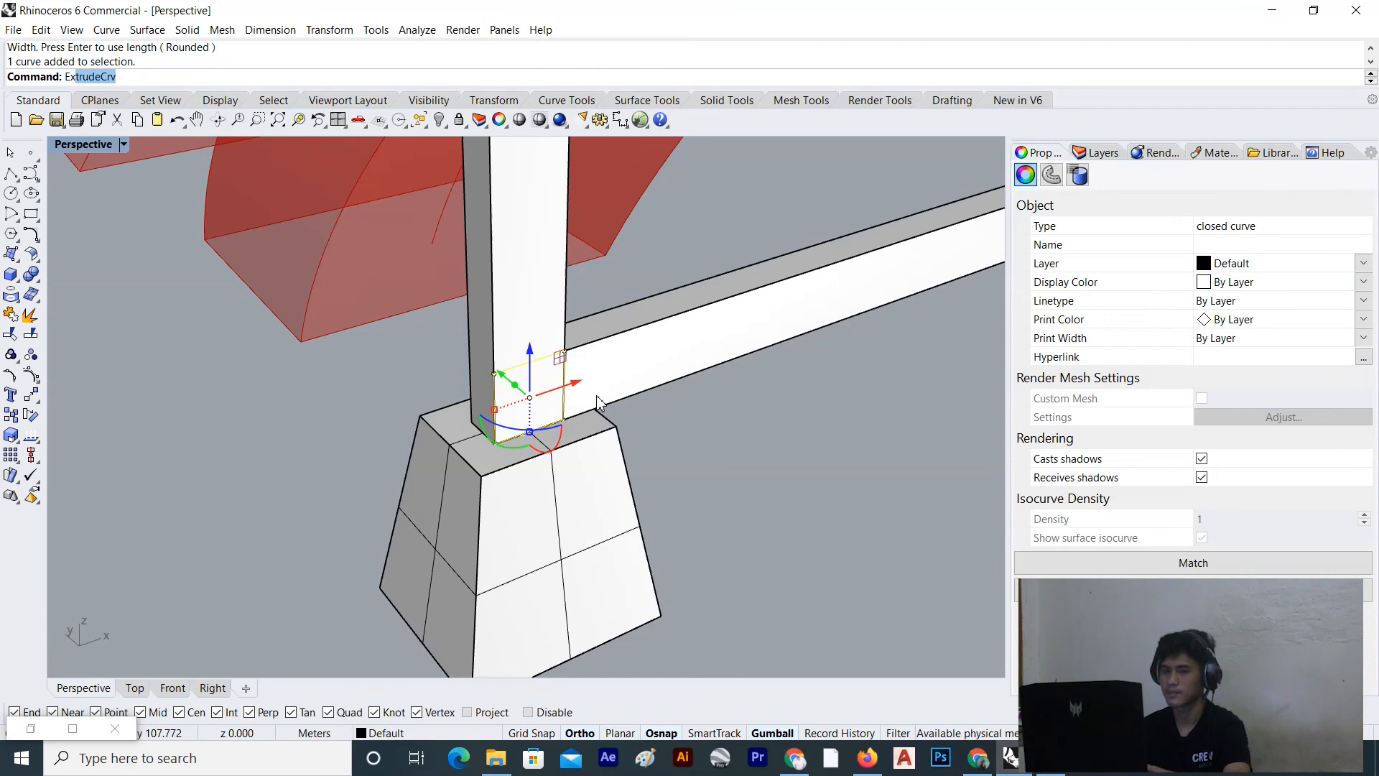
{"action": "type", "text": "ex"}
{"action": "key", "text": "Return"}
{"action": "scroll", "coordinate": [533, 386], "scroll_direction": "down", "scroll_amount": 6}
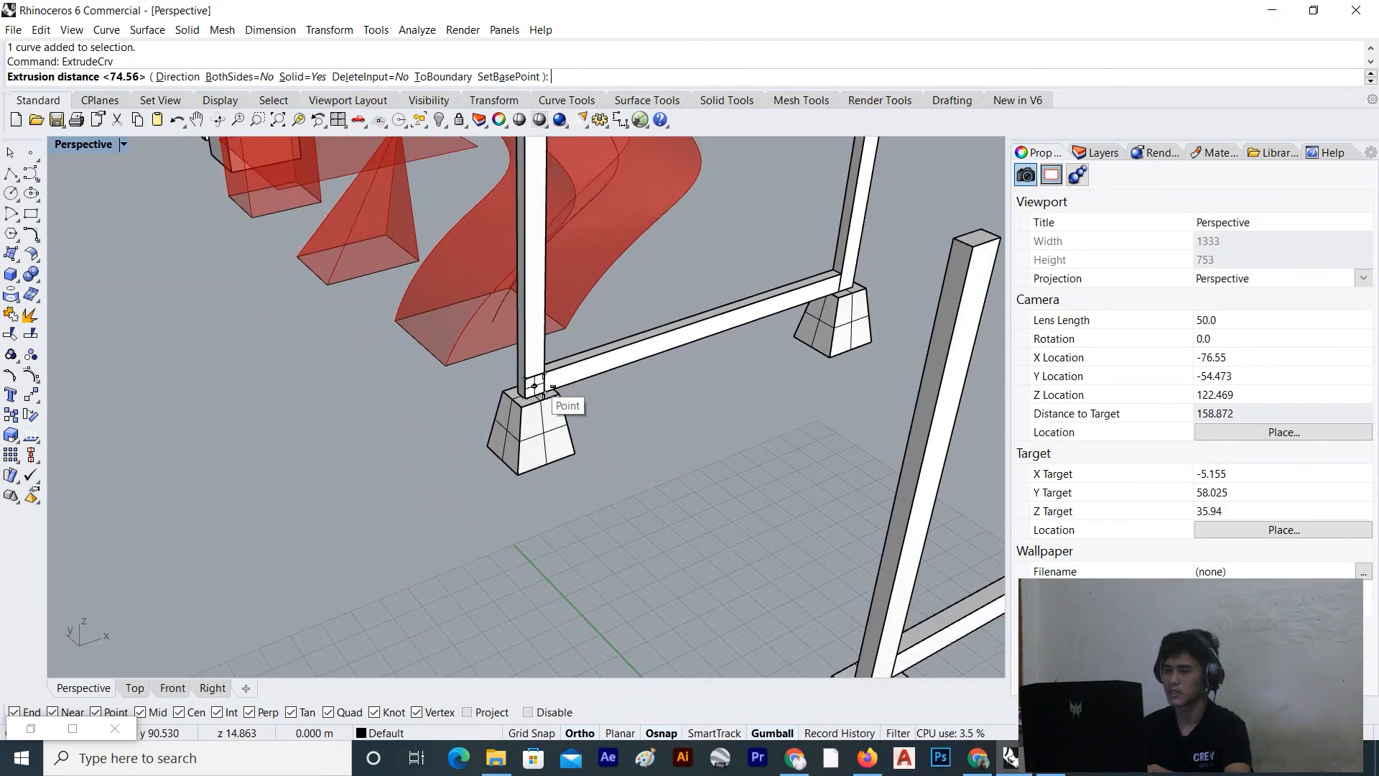
{"action": "scroll", "coordinate": [575, 400], "scroll_direction": "down", "scroll_amount": 2}
{"action": "right_click_drag", "start_coordinate": [575, 400], "coordinate": [747, 395]}
{"action": "scroll", "coordinate": [704, 408], "scroll_direction": "up", "scroll_amount": 10}
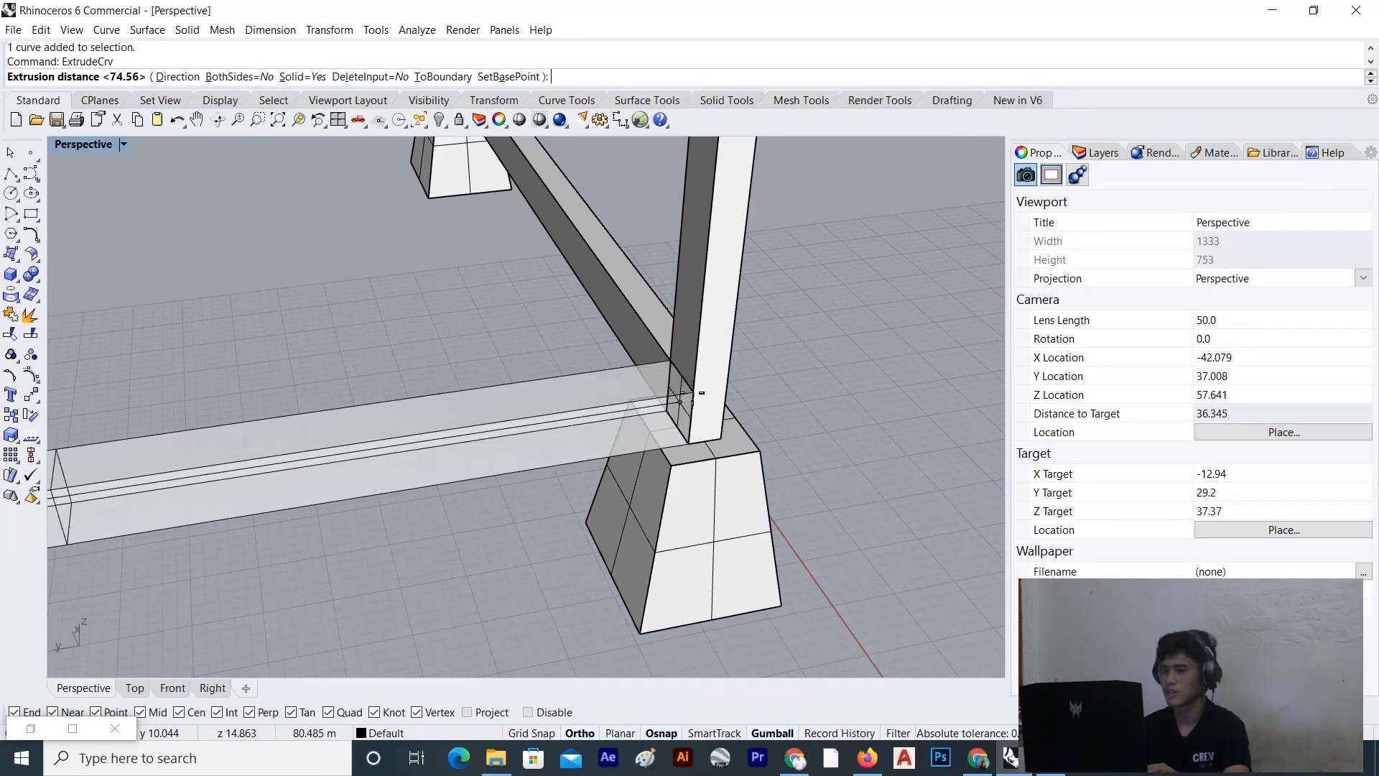
{"action": "left_click", "coordinate": [696, 390]}
{"action": "scroll", "coordinate": [701, 388], "scroll_direction": "down", "scroll_amount": 10}
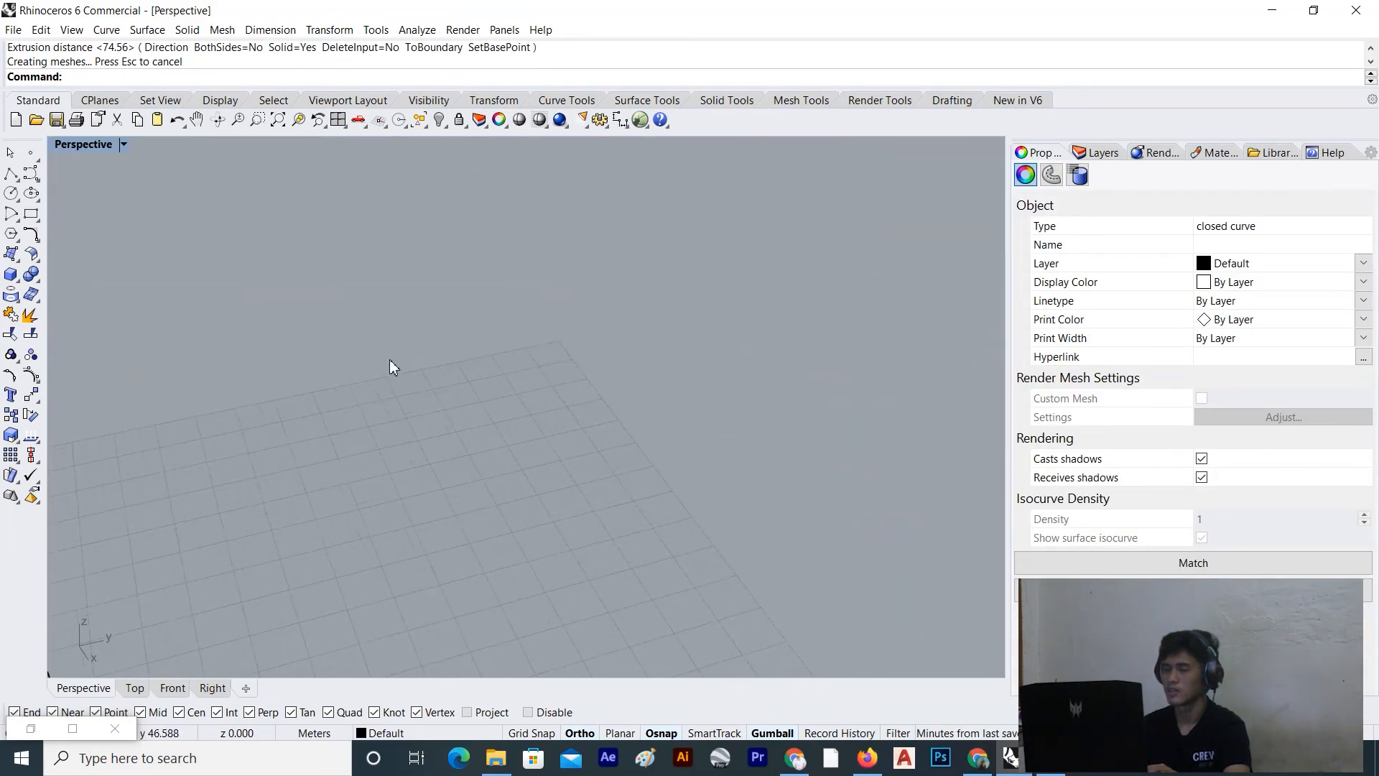
Copy the Y-direction beam about 78.7 m along the X axis to the other two columns, closing the base frame
{"action": "scroll", "coordinate": [407, 372], "scroll_direction": "down", "scroll_amount": 5}
{"action": "right_click_drag", "start_coordinate": [452, 381], "coordinate": [439, 458]}
{"action": "left_click", "coordinate": [439, 458]}
{"action": "scroll", "coordinate": [399, 393], "scroll_direction": "up", "scroll_amount": 13}
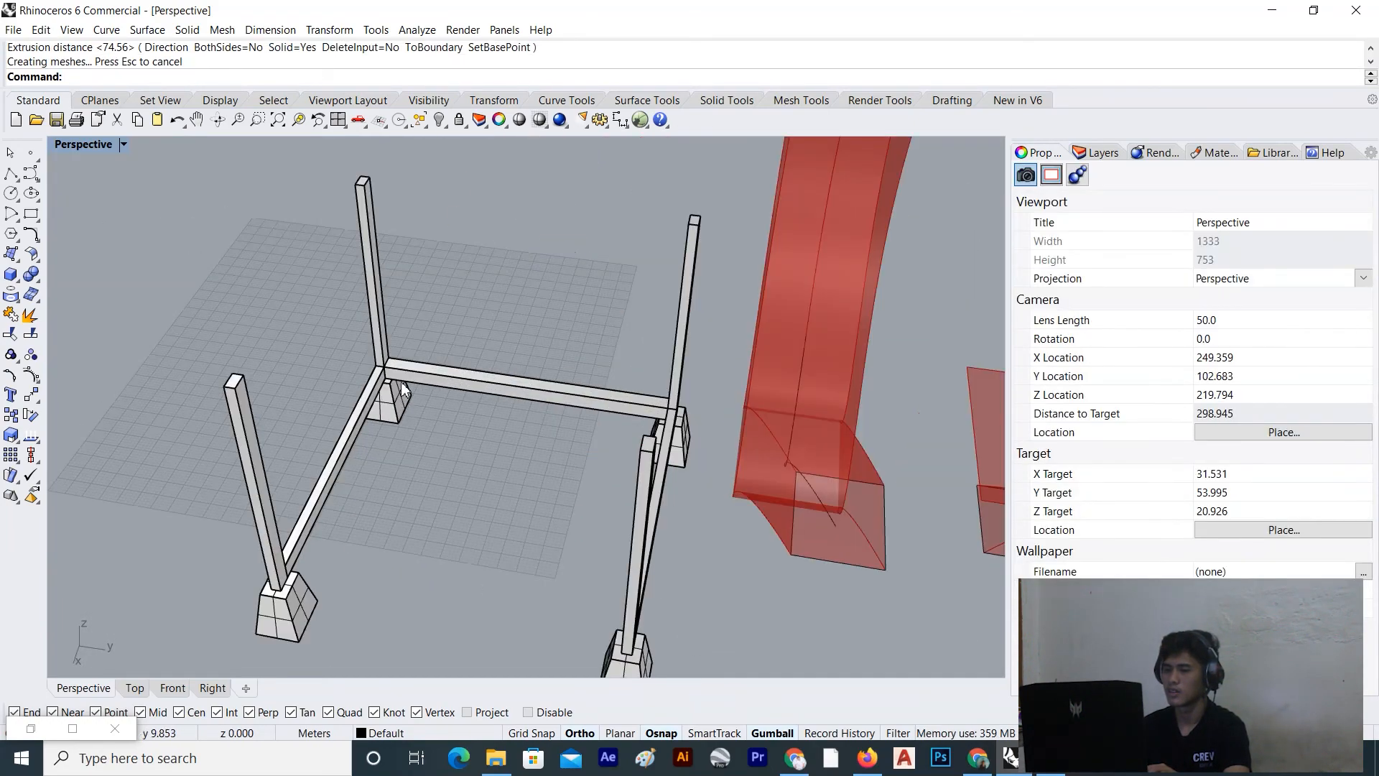
{"action": "left_click", "coordinate": [385, 334]}
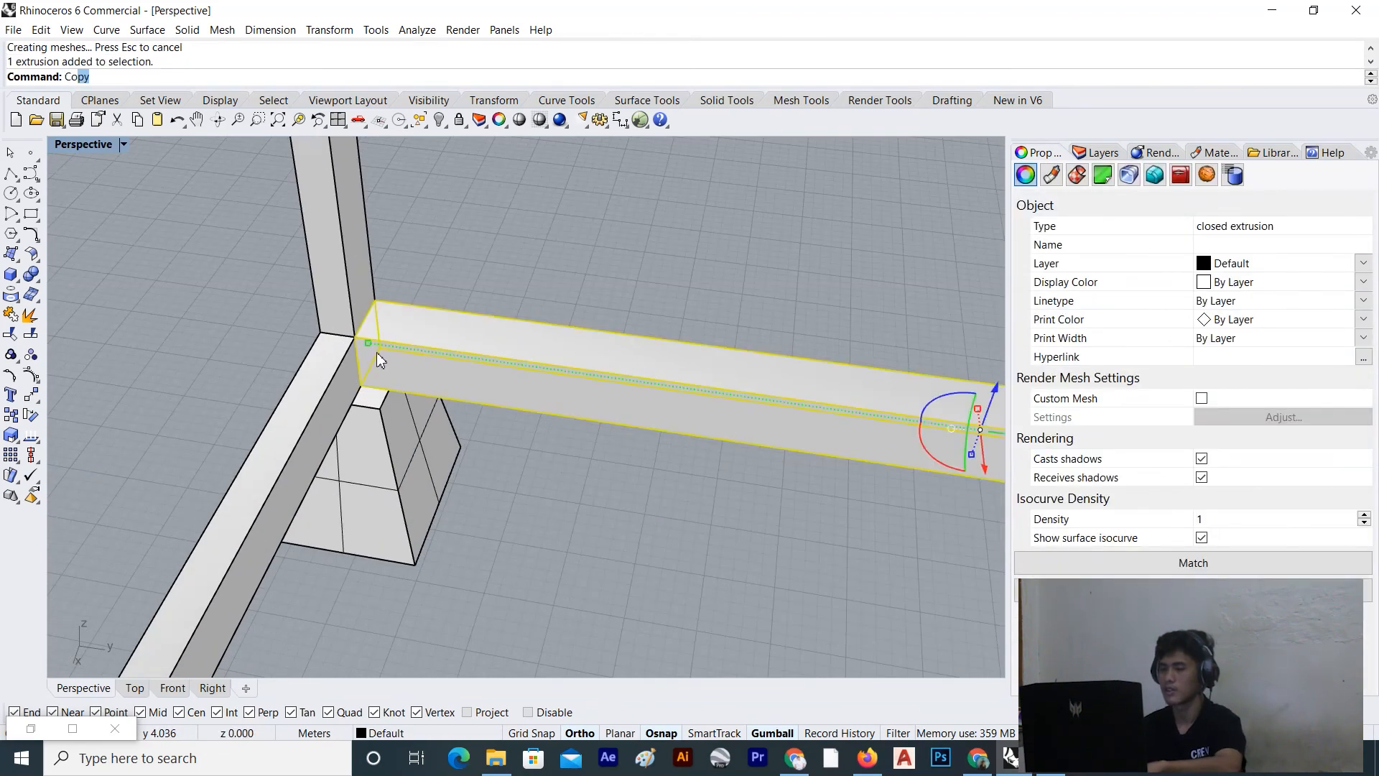
{"action": "key", "text": "Return"}
{"action": "left_click", "coordinate": [355, 337]}
{"action": "scroll", "coordinate": [493, 300], "scroll_direction": "down", "scroll_amount": 6}
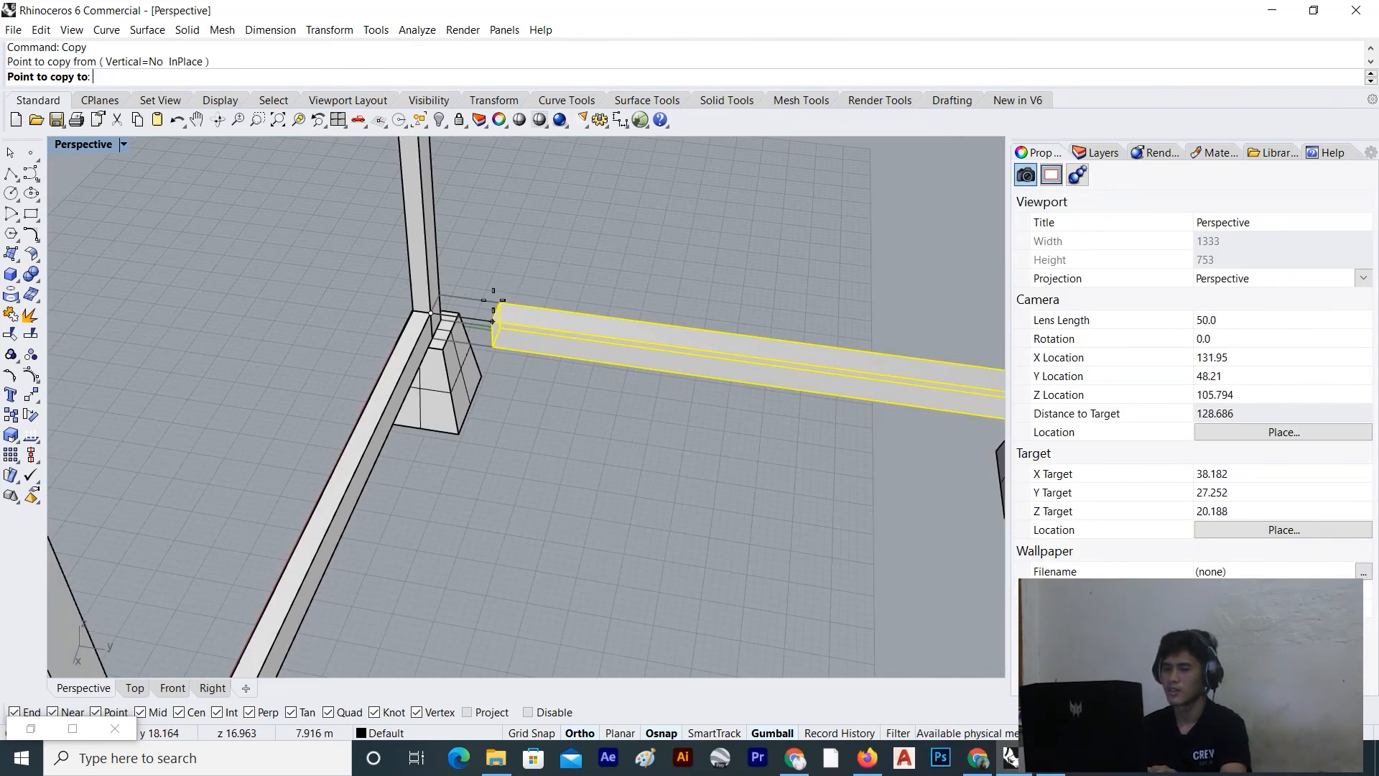
{"action": "scroll", "coordinate": [485, 323], "scroll_direction": "down", "scroll_amount": 5}
{"action": "scroll", "coordinate": [402, 503], "scroll_direction": "up", "scroll_amount": 8}
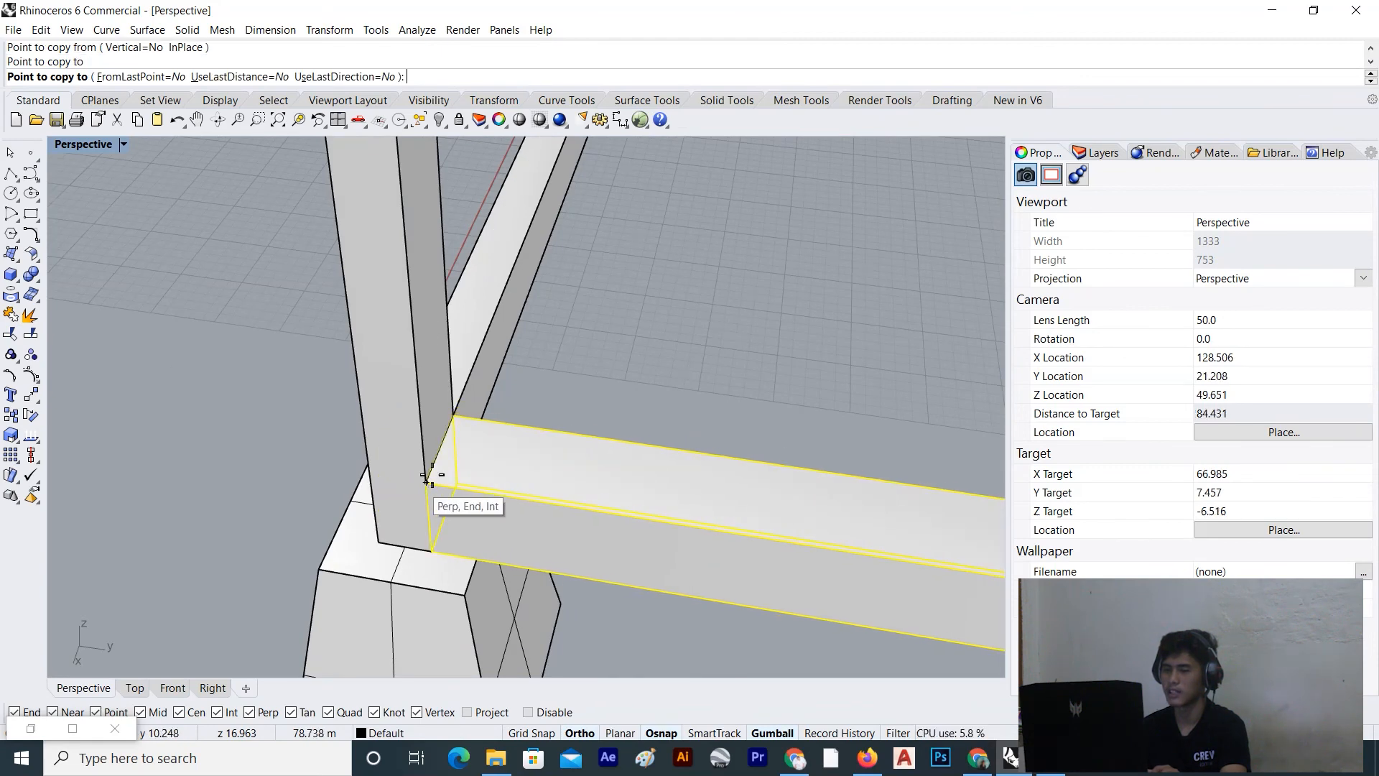
{"action": "key", "text": "Return"}
{"action": "scroll", "coordinate": [581, 403], "scroll_direction": "down", "scroll_amount": 10}
{"action": "left_click", "coordinate": [487, 369]}
Copy all four base beams vertically to the tops of the columns, with the copy's Vertical option set to Yes
{"action": "scroll", "coordinate": [367, 391], "scroll_direction": "down", "scroll_amount": 8}
{"action": "mouse_move", "coordinate": [366, 392]}
{"action": "right_mouse_down"}
{"action": "mouse_move", "coordinate": [586, 367]}
{"action": "mouse_move", "coordinate": [364, 373]}
{"action": "right_mouse_up"}
{"action": "scroll", "coordinate": [586, 368], "scroll_direction": "up", "scroll_amount": 5}
{"action": "scroll", "coordinate": [269, 333], "scroll_direction": "down", "scroll_amount": 8}
{"action": "scroll", "coordinate": [282, 265], "scroll_direction": "up", "scroll_amount": 6}
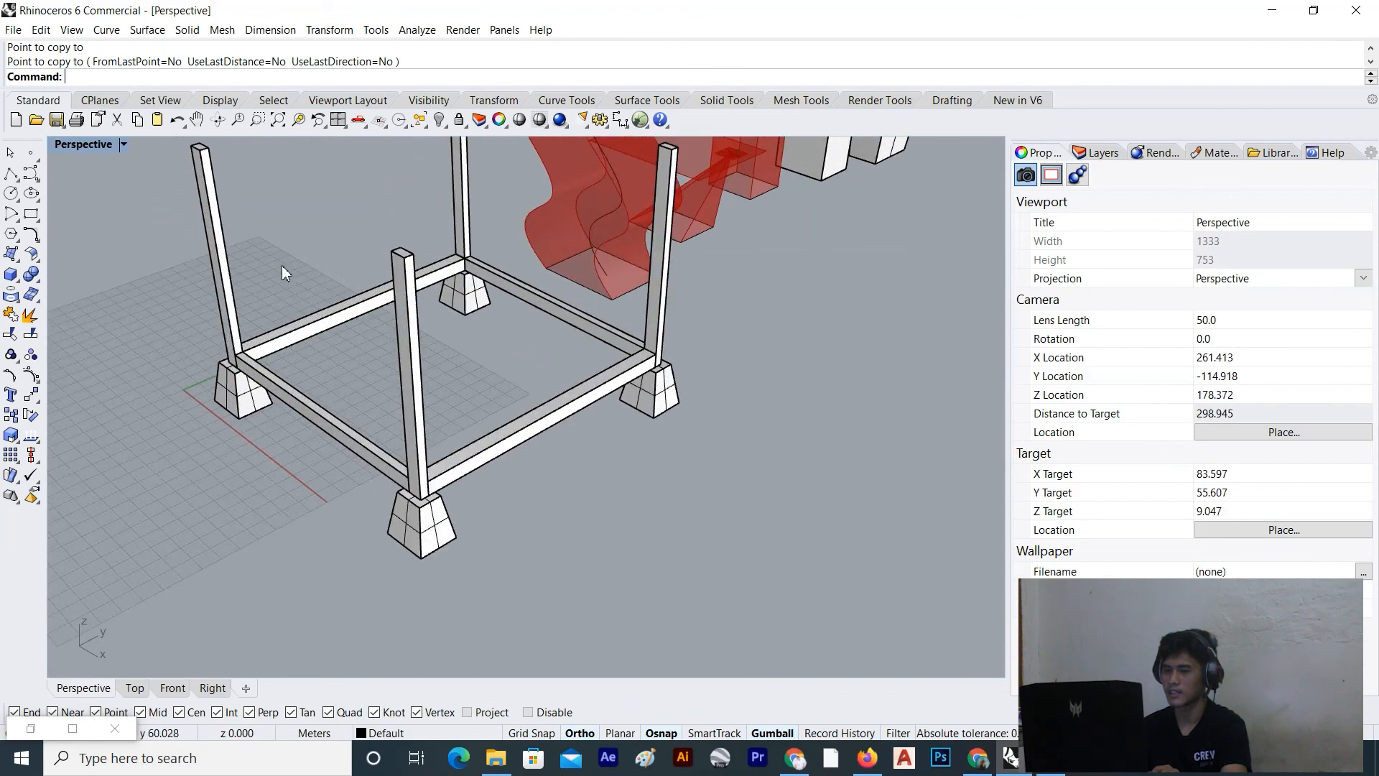
{"action": "left_click", "coordinate": [299, 424]}
{"action": "scroll", "coordinate": [553, 319], "scroll_direction": "up", "scroll_amount": 6}
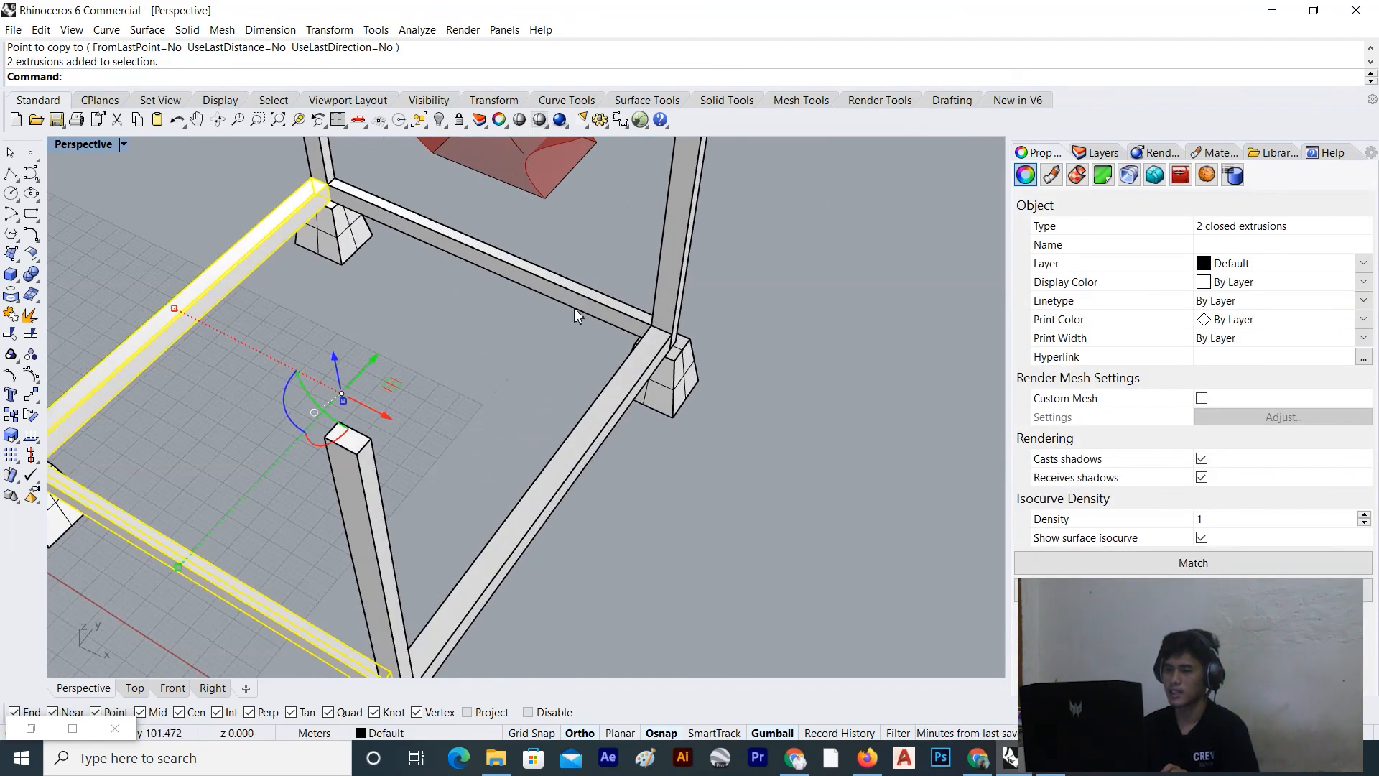
{"action": "left_click_drag", "start_coordinate": [572, 256], "coordinate": [533, 512], "text": "shift"}
{"action": "scroll", "coordinate": [552, 476], "scroll_direction": "down", "scroll_amount": 7}
{"action": "right_click_drag", "start_coordinate": [550, 471], "coordinate": [537, 447]}
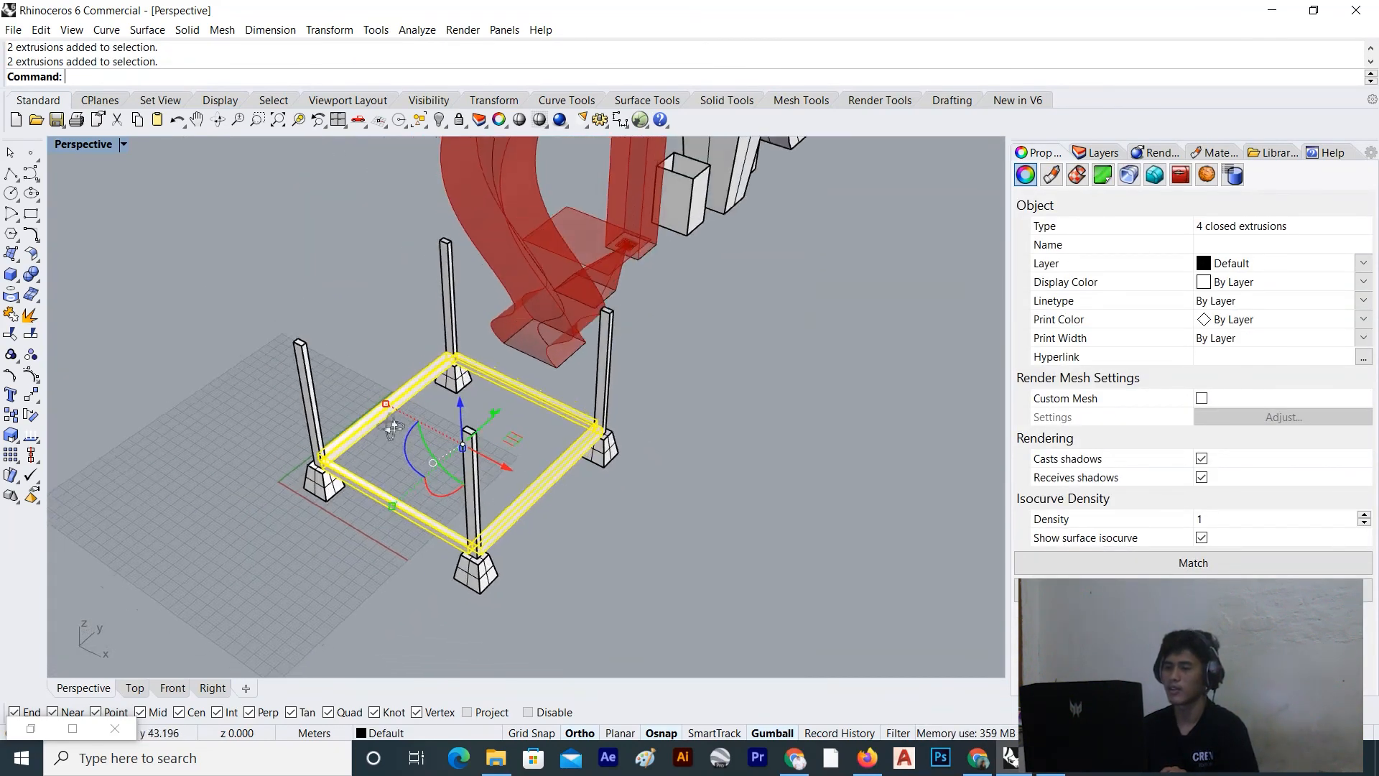
{"action": "scroll", "coordinate": [316, 474], "scroll_direction": "up", "scroll_amount": 6}
{"action": "scroll", "coordinate": [316, 480], "scroll_direction": "up", "scroll_amount": 7}
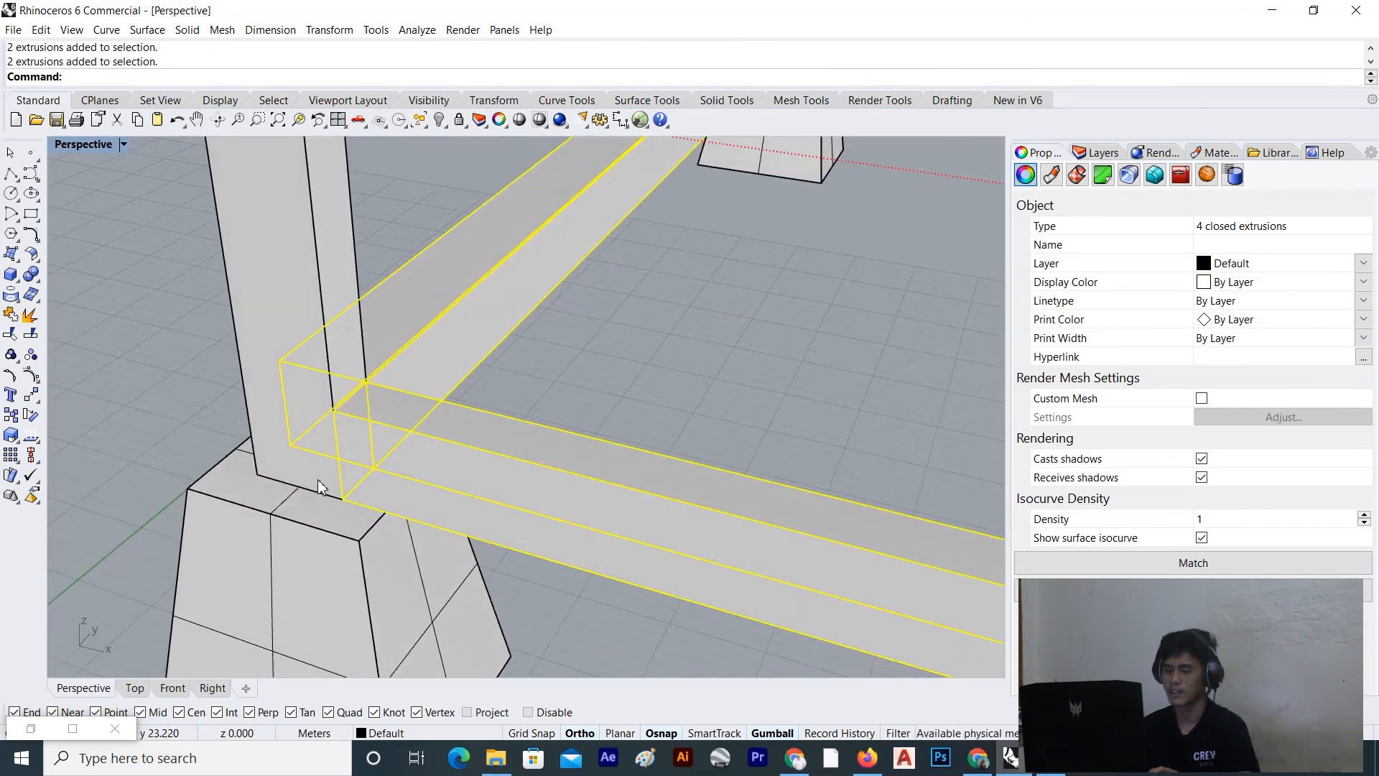
{"action": "key", "text": "Return"}
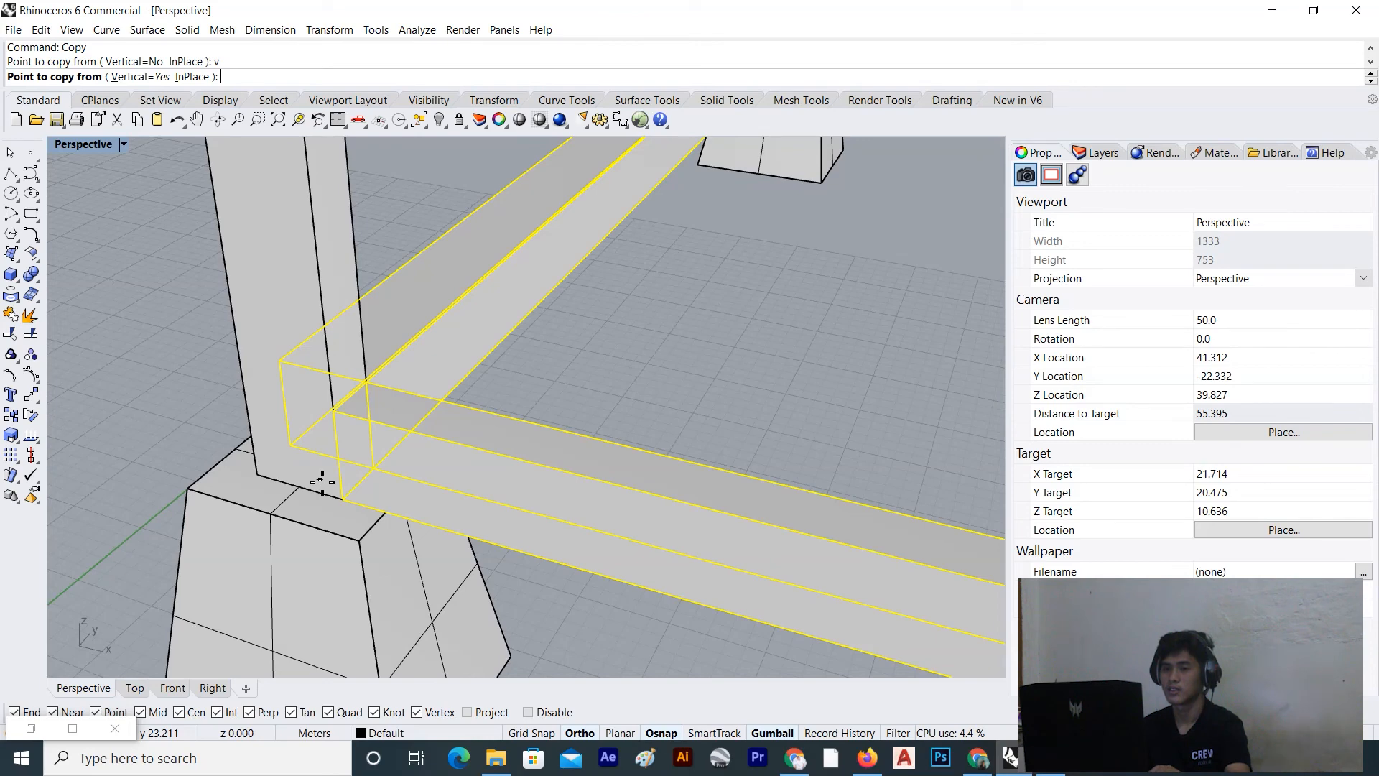
{"action": "scroll", "coordinate": [314, 423], "scroll_direction": "down", "scroll_amount": 4}
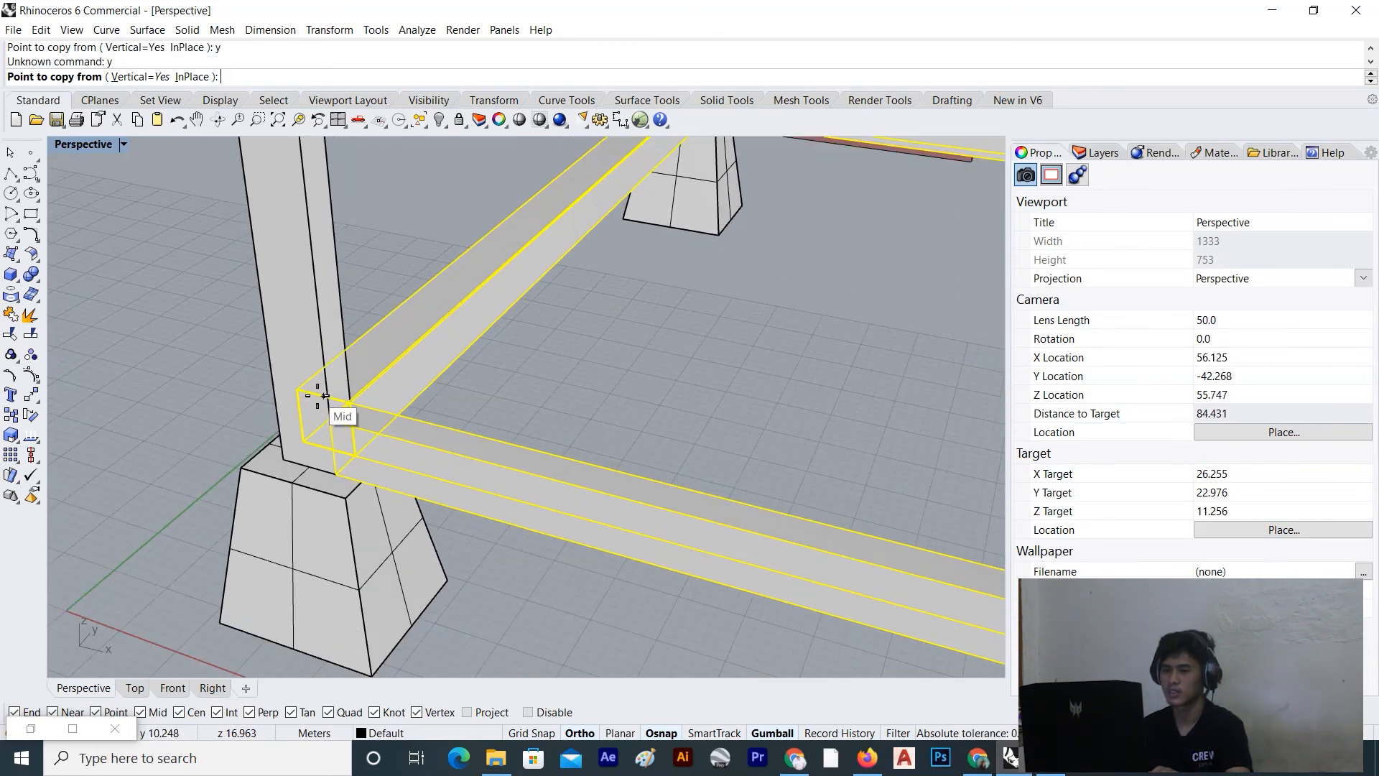
{"action": "scroll", "coordinate": [336, 418], "scroll_direction": "up", "scroll_amount": 6}
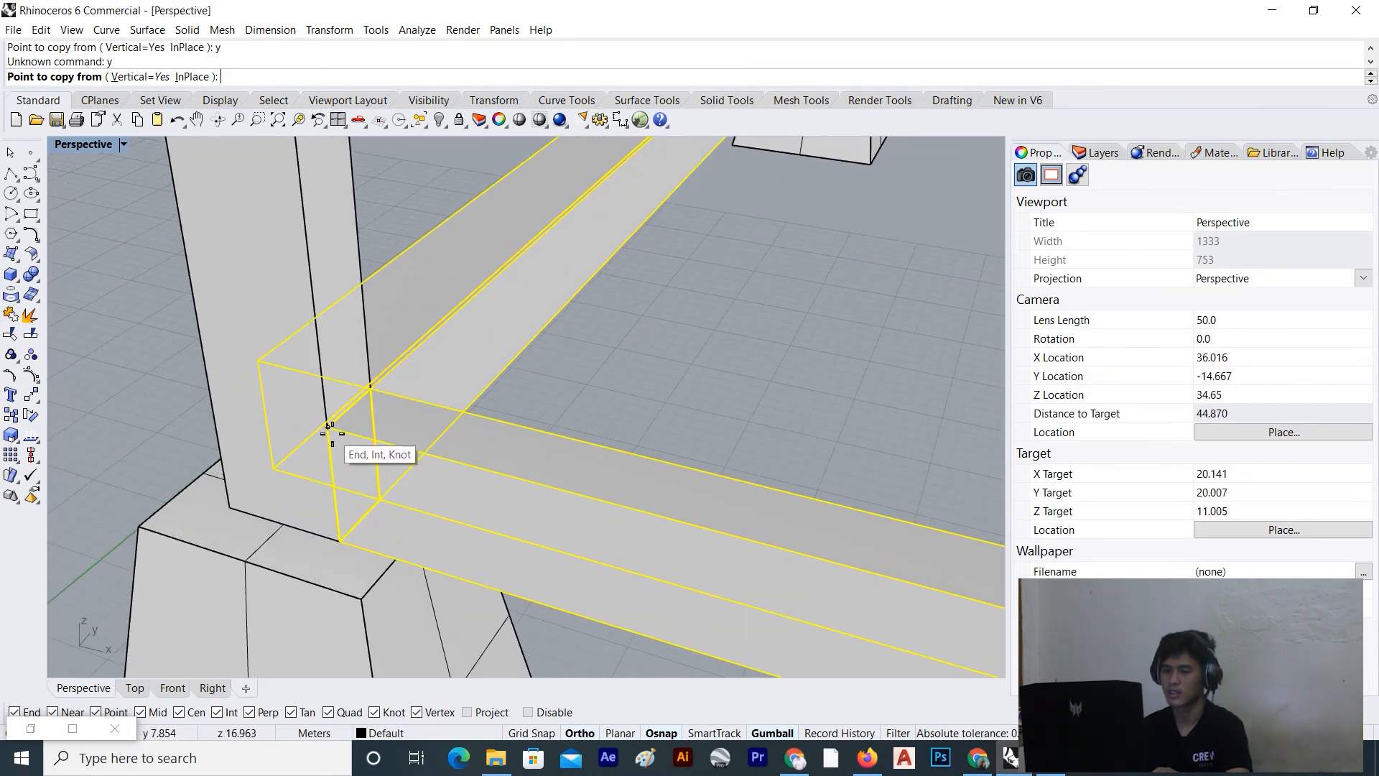
{"action": "left_click", "coordinate": [329, 425]}
{"action": "scroll", "coordinate": [330, 402], "scroll_direction": "down", "scroll_amount": 14}
{"action": "scroll", "coordinate": [314, 265], "scroll_direction": "down", "scroll_amount": 5}
{"action": "scroll", "coordinate": [326, 291], "scroll_direction": "up", "scroll_amount": 5}
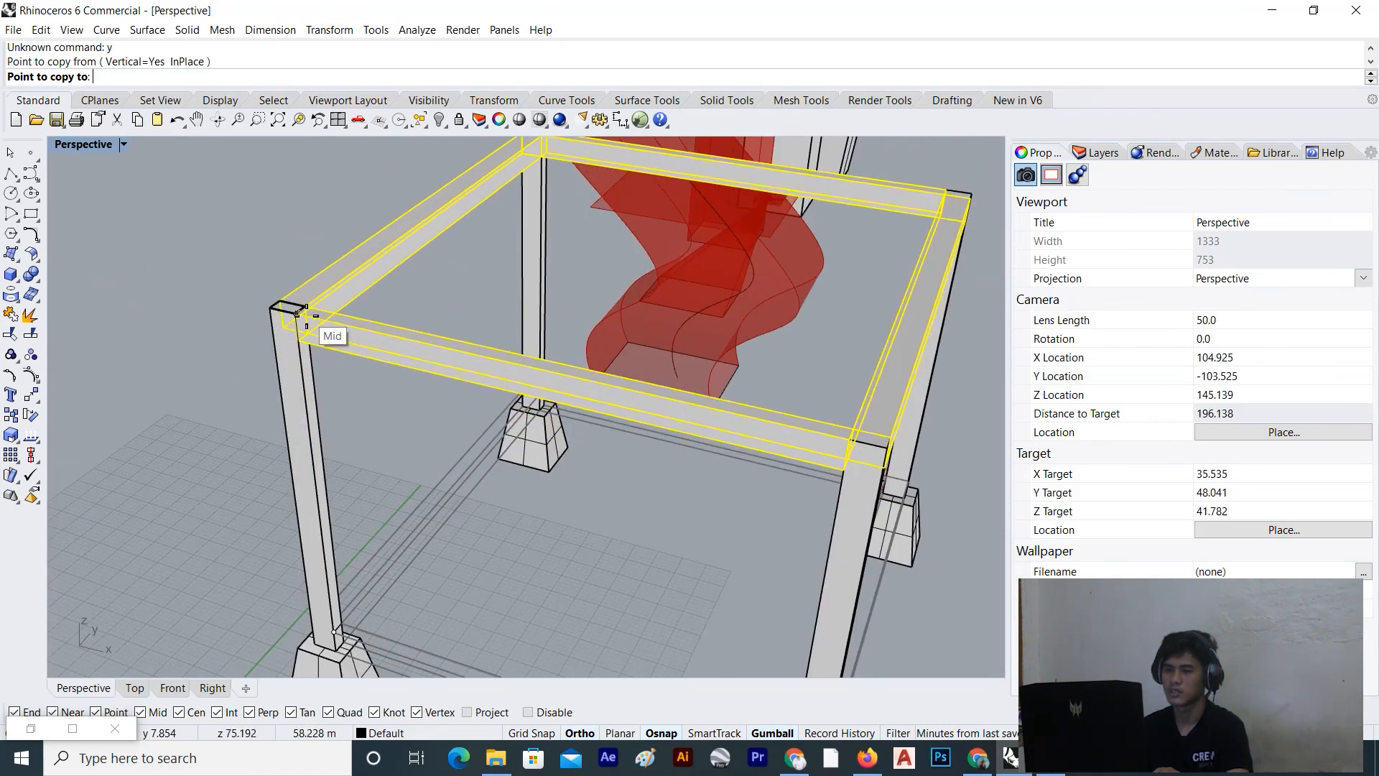
{"action": "left_click", "coordinate": [294, 314]}
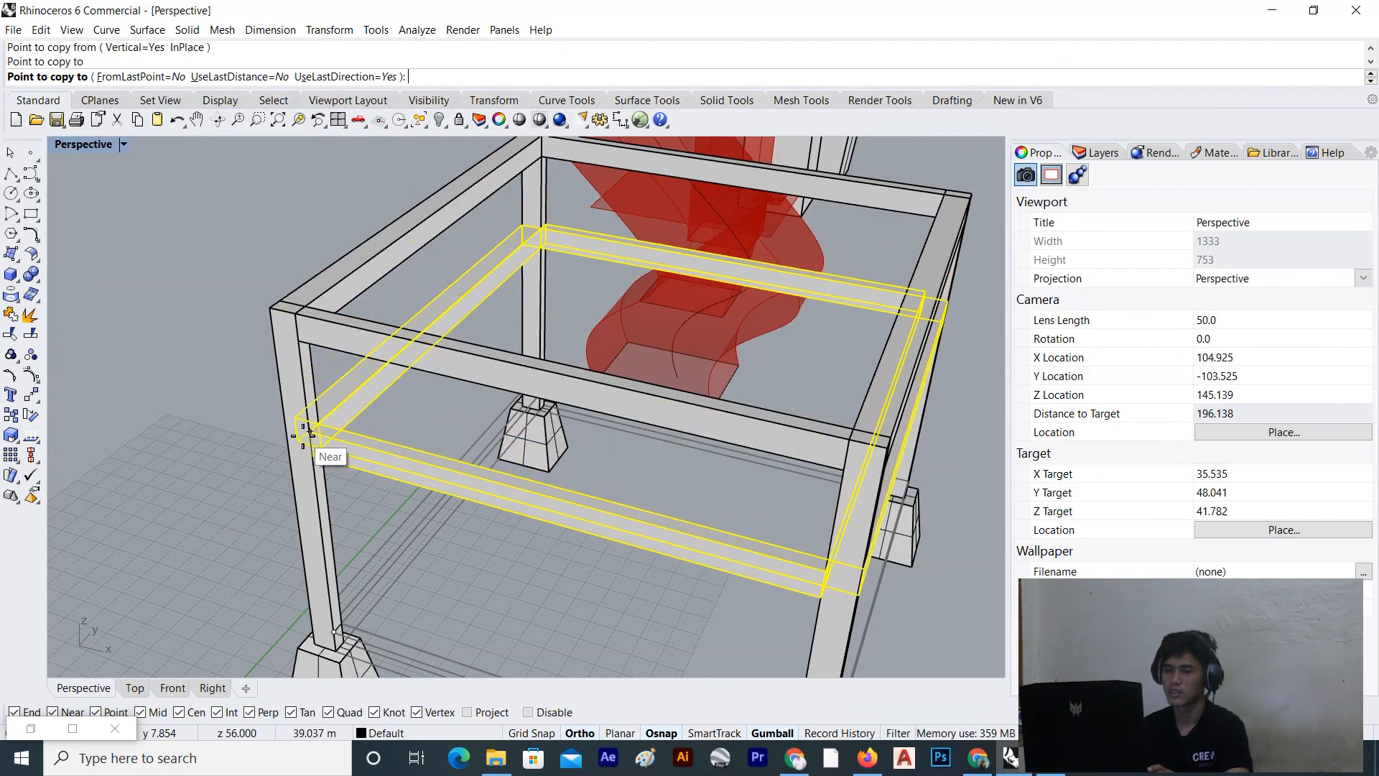
{"action": "right_click", "coordinate": [192, 444]}
{"action": "left_click", "coordinate": [192, 446]}
Copy one X-direction base beam along the Y axis to near the middle of the base frame as an intermediate beam
{"action": "scroll", "coordinate": [201, 451], "scroll_direction": "down", "scroll_amount": 6}
{"action": "right_click_drag", "start_coordinate": [205, 453], "coordinate": [174, 440]}
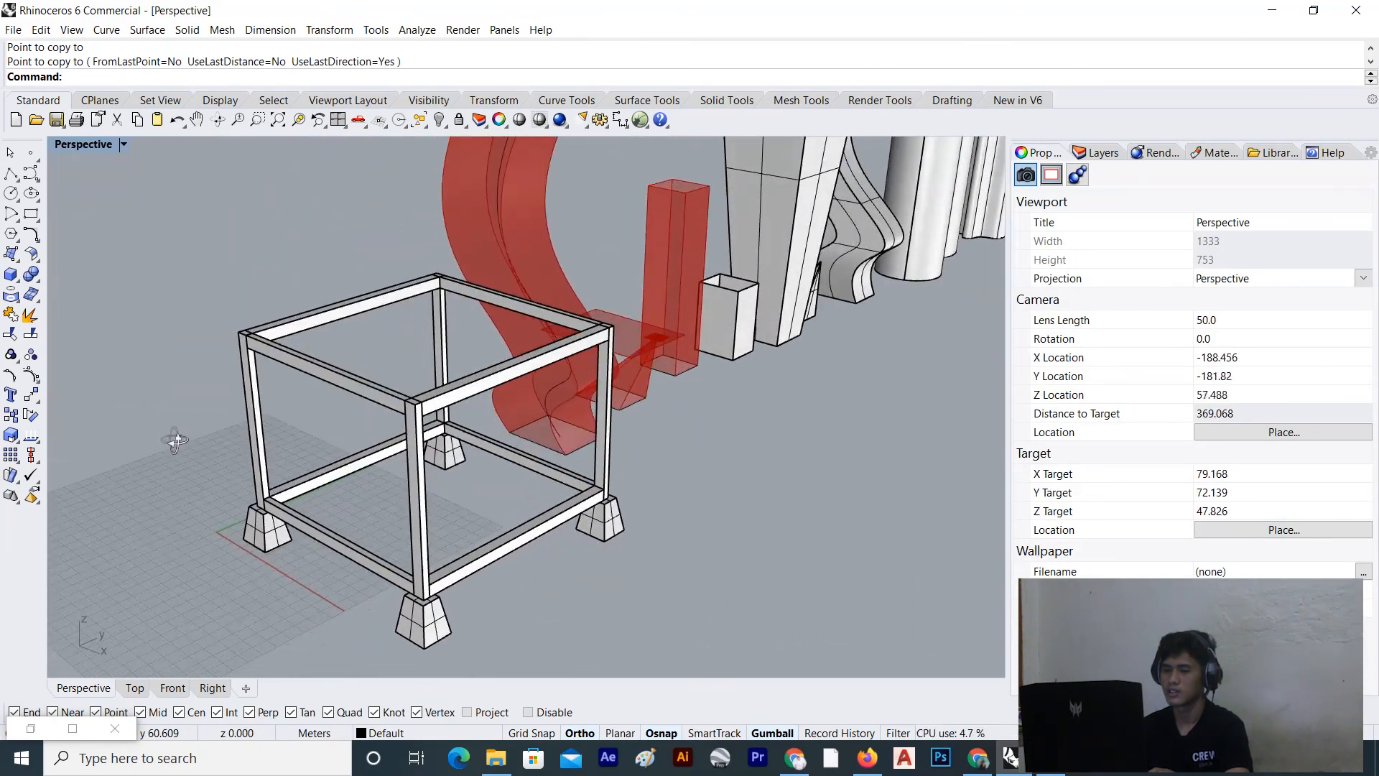
{"action": "scroll", "coordinate": [175, 440], "scroll_direction": "up", "scroll_amount": 15}
{"action": "mouse_move", "coordinate": [357, 527]}
{"action": "right_mouse_down"}
{"action": "mouse_move", "coordinate": [358, 483]}
{"action": "mouse_move", "coordinate": [292, 485]}
{"action": "mouse_move", "coordinate": [364, 501]}
{"action": "right_mouse_up"}
{"action": "left_click", "coordinate": [348, 488]}
{"action": "scroll", "coordinate": [292, 485], "scroll_direction": "down", "scroll_amount": 7}
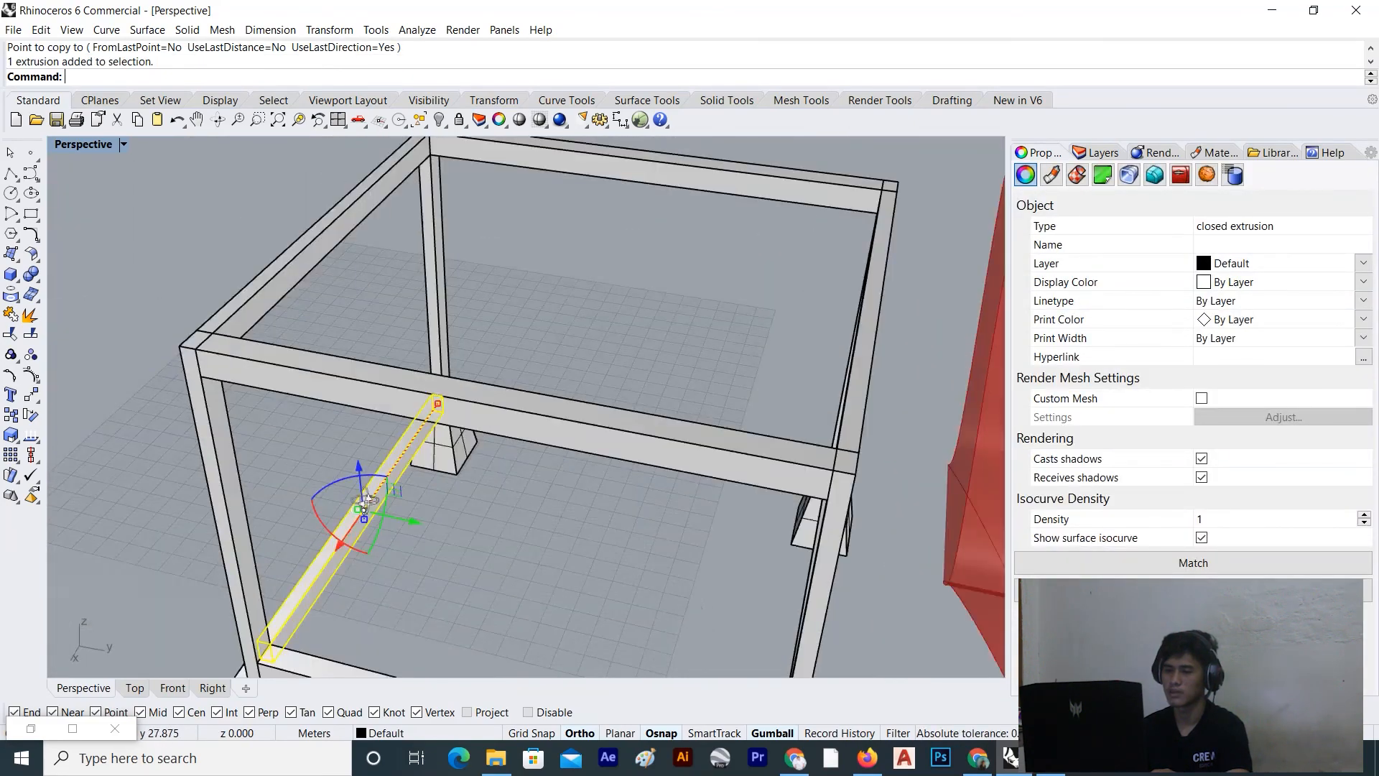
{"action": "scroll", "coordinate": [445, 433], "scroll_direction": "up", "scroll_amount": 5}
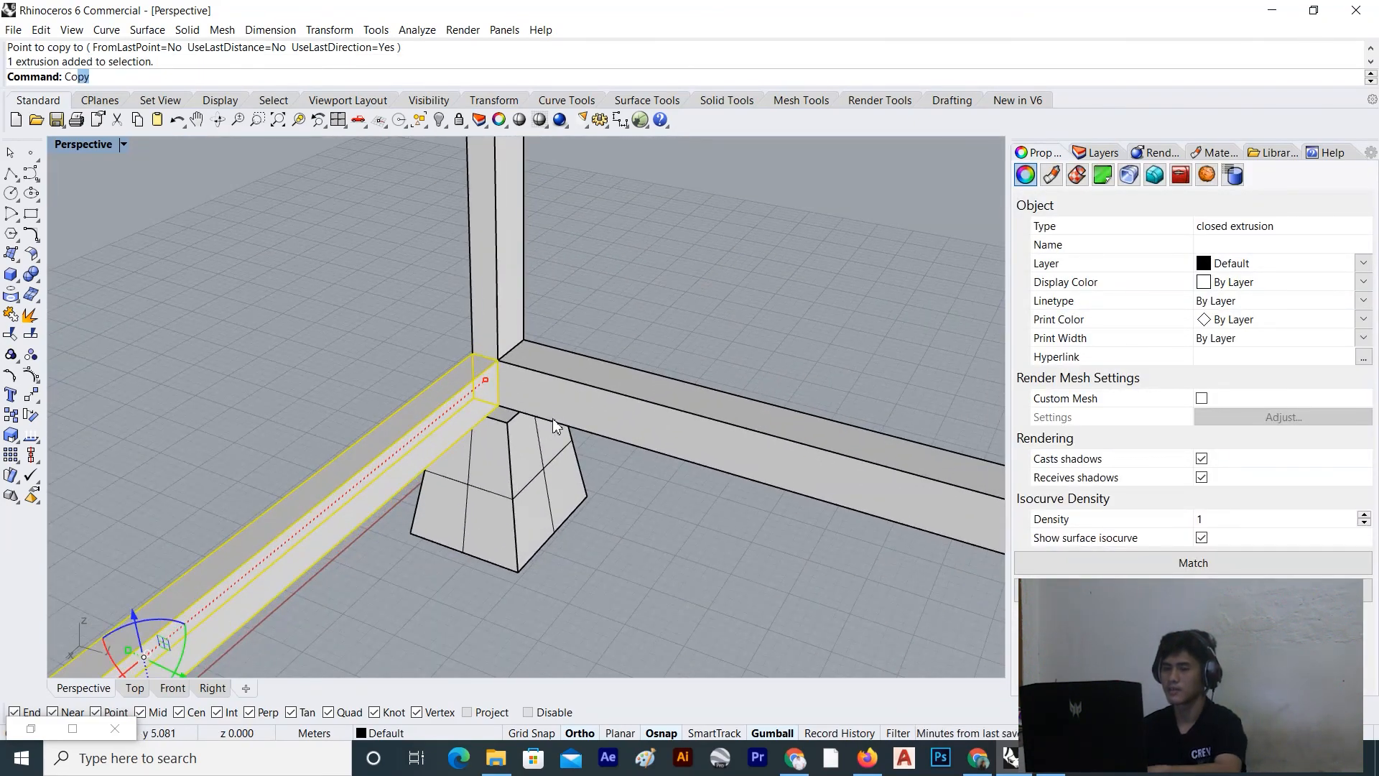
{"action": "key", "text": "Return"}
{"action": "left_click", "coordinate": [512, 378]}
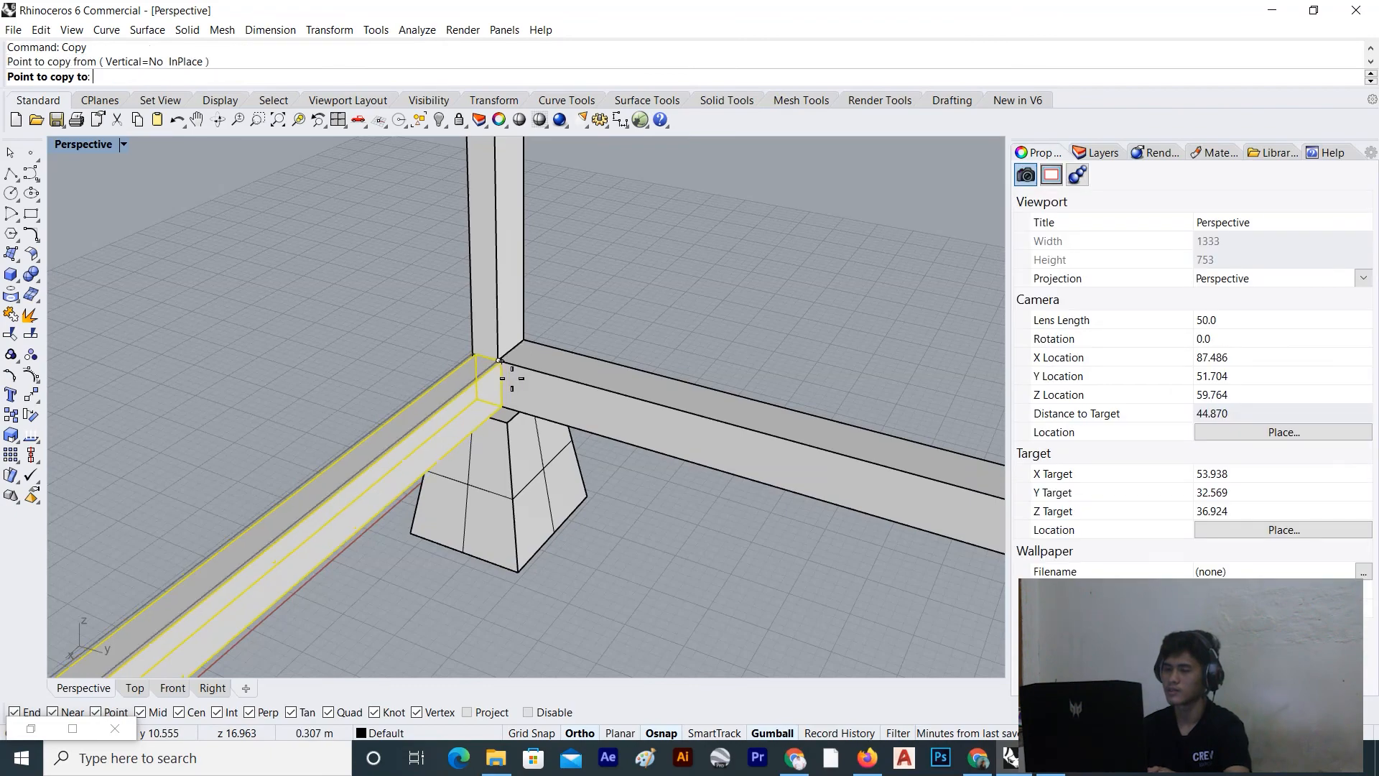
{"action": "scroll", "coordinate": [511, 378], "scroll_direction": "down", "scroll_amount": 4}
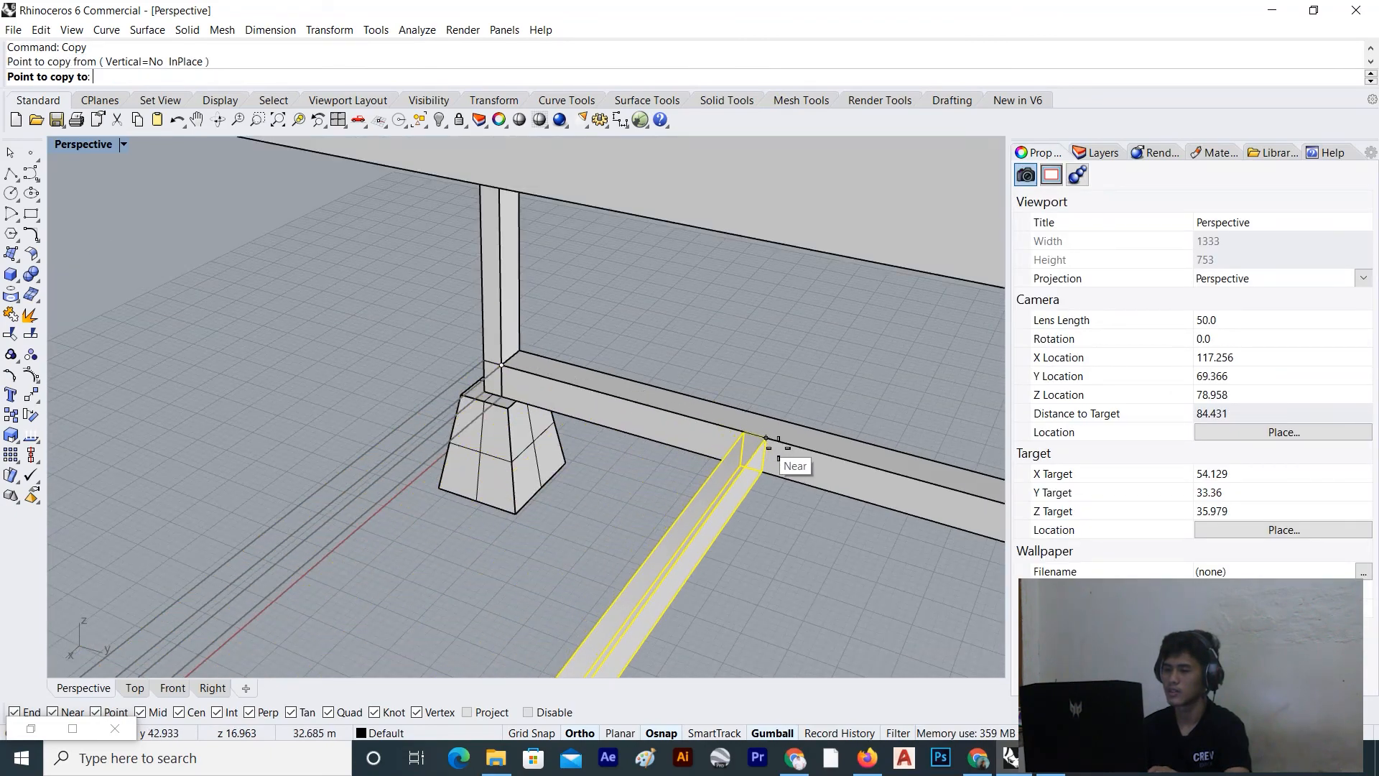
{"action": "key", "text": "Return"}
{"action": "key", "text": "Escape"}
Examine the whole frame of footings, columns and beams from several angles and distances
{"action": "scroll", "coordinate": [612, 416], "scroll_direction": "down", "scroll_amount": 8}
{"action": "right_click_drag", "start_coordinate": [612, 416], "coordinate": [726, 394]}
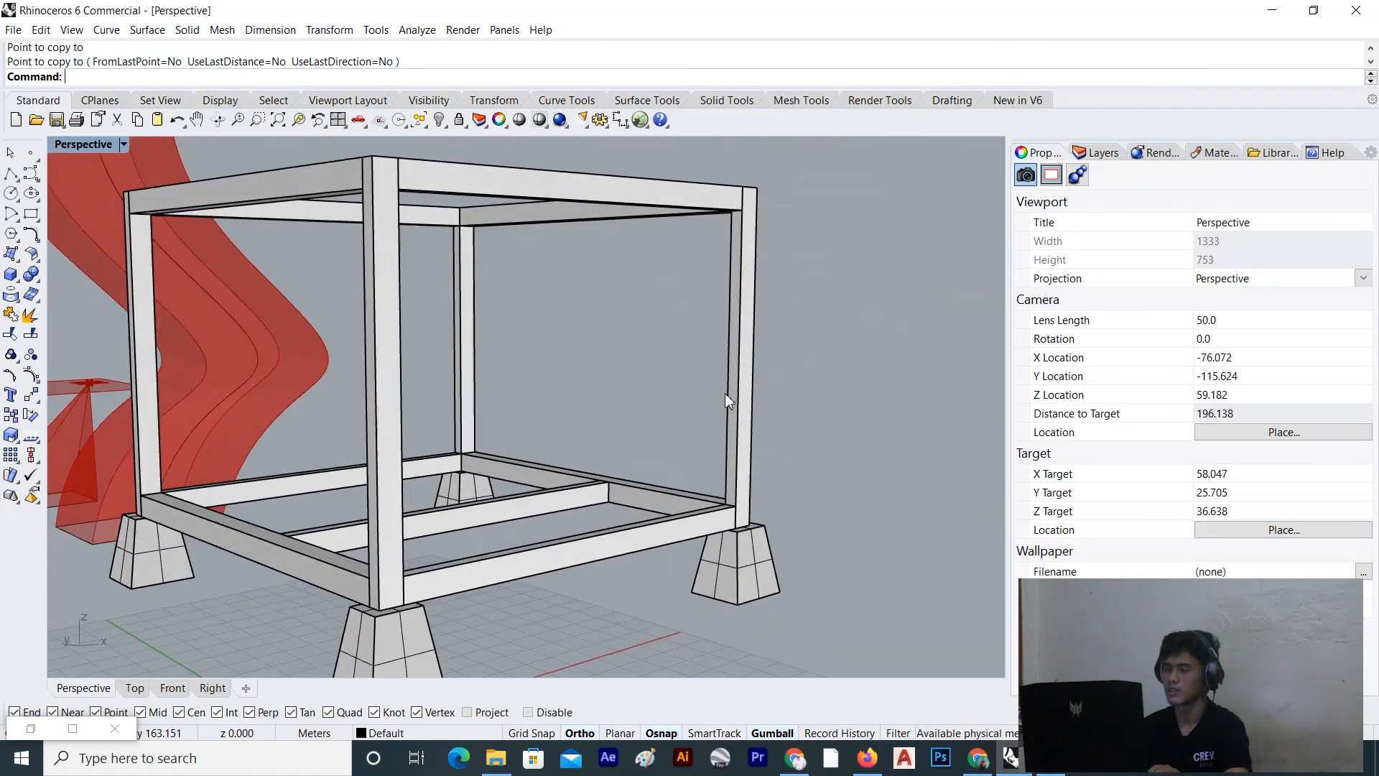
{"action": "scroll", "coordinate": [726, 393], "scroll_direction": "down", "scroll_amount": 7}
{"action": "scroll", "coordinate": [700, 433], "scroll_direction": "up", "scroll_amount": 6}
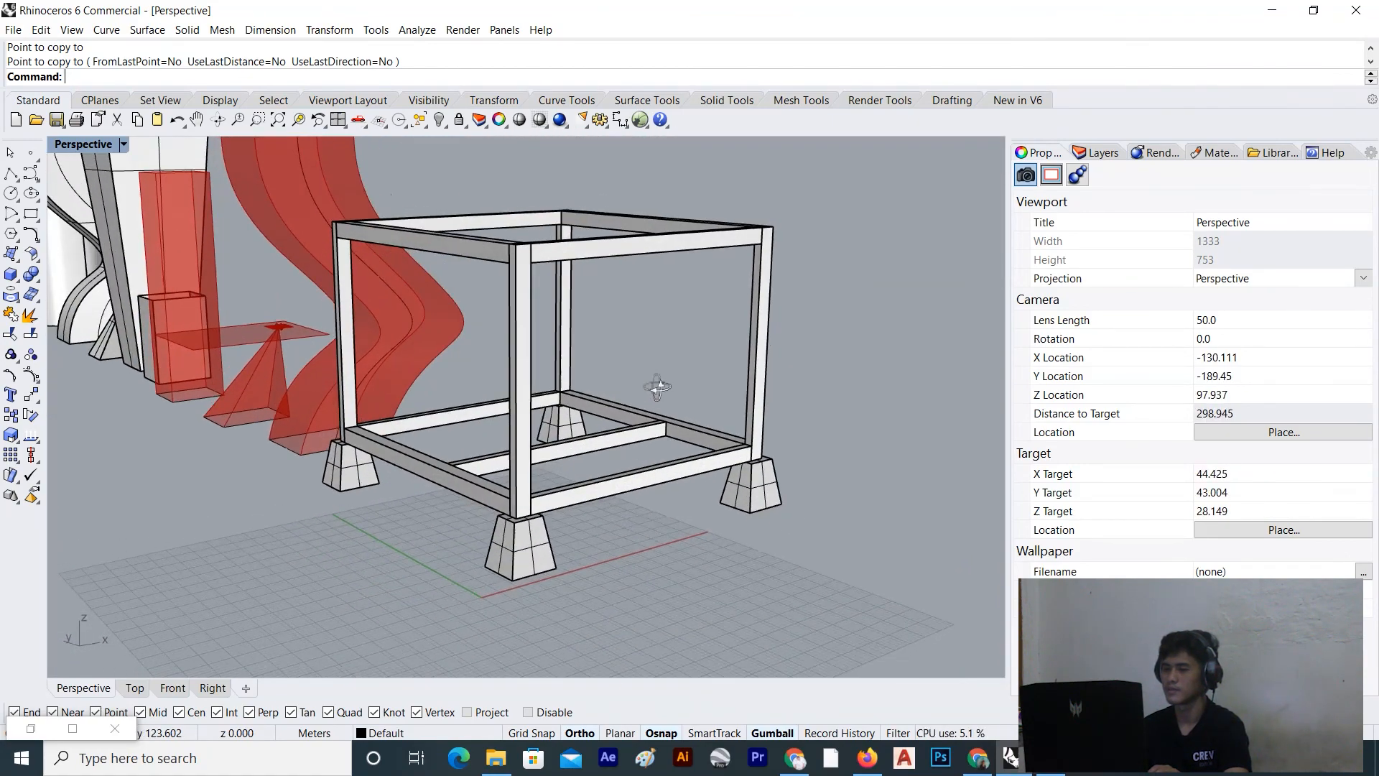
{"action": "scroll", "coordinate": [598, 412], "scroll_direction": "up", "scroll_amount": 2}
{"action": "right_click_drag", "start_coordinate": [599, 424], "coordinate": [611, 497]}
{"action": "scroll", "coordinate": [611, 460], "scroll_direction": "down", "scroll_amount": 4}
{"action": "scroll", "coordinate": [610, 467], "scroll_direction": "up", "scroll_amount": 4}
{"action": "scroll", "coordinate": [610, 497], "scroll_direction": "down", "scroll_amount": 5}
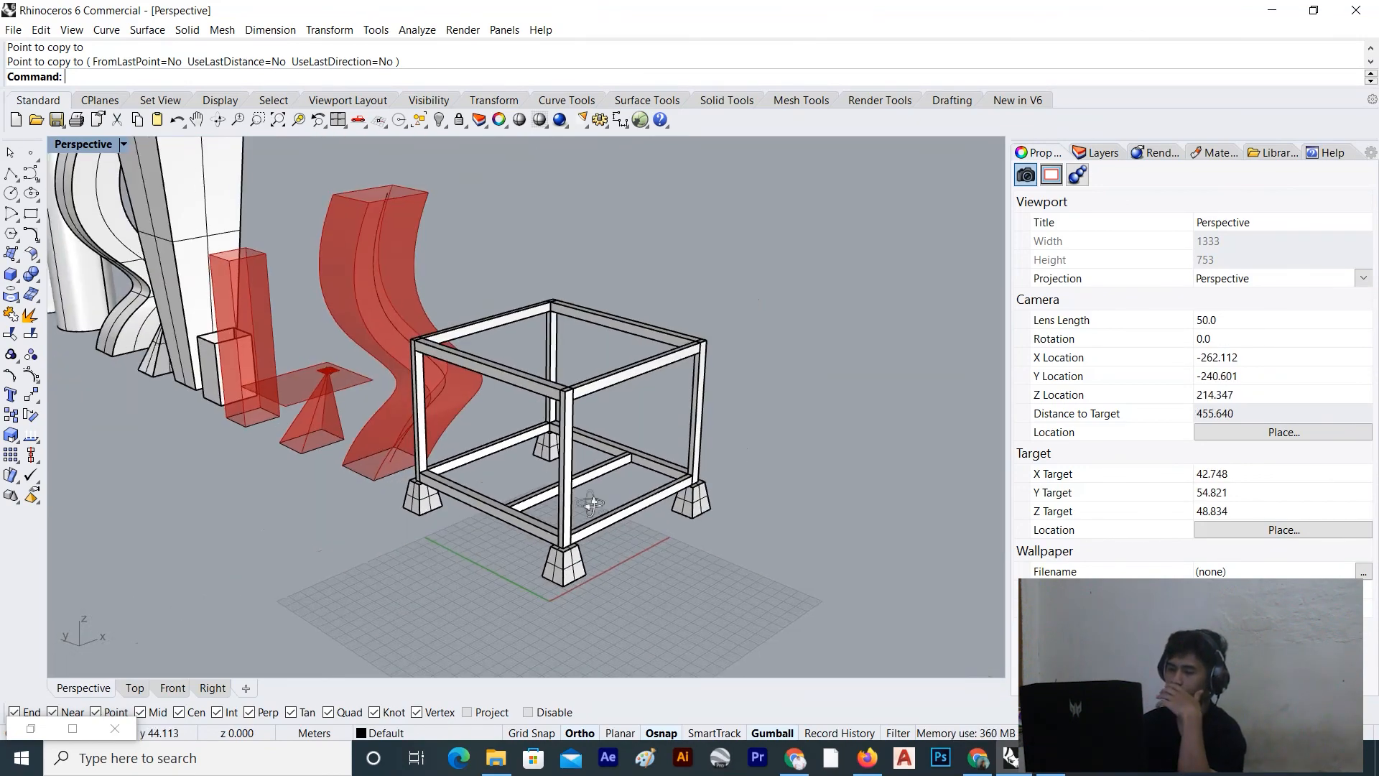
Inspect the intermediate base beam and its junctions with the surrounding beams, columns and footings from several viewpoints
{"action": "scroll", "coordinate": [580, 489], "scroll_direction": "up", "scroll_amount": 4}
{"action": "right_click_drag", "start_coordinate": [581, 498], "coordinate": [615, 537]}
{"action": "scroll", "coordinate": [615, 537], "scroll_direction": "down", "scroll_amount": 6}
{"action": "scroll", "coordinate": [609, 502], "scroll_direction": "up", "scroll_amount": 6}
{"action": "right_click_drag", "start_coordinate": [629, 484], "coordinate": [573, 435]}
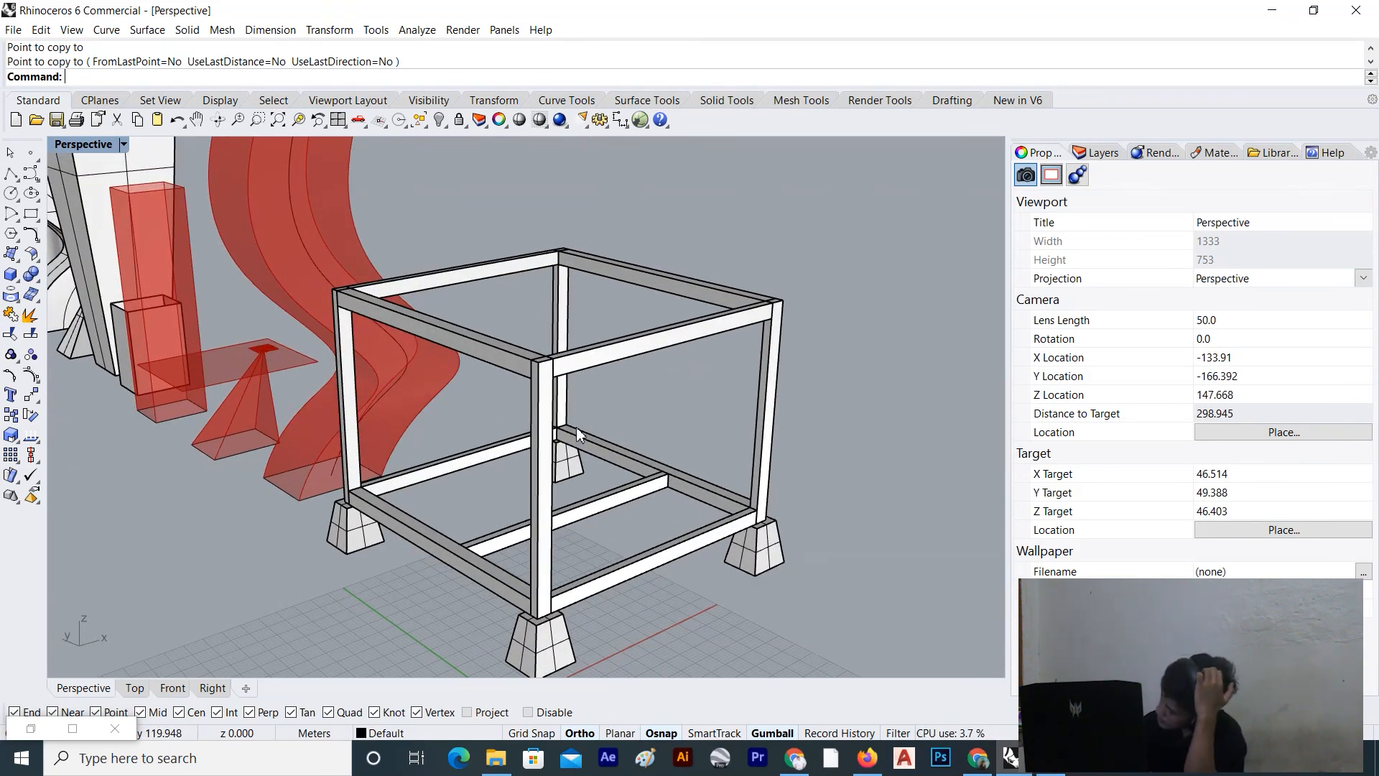
{"action": "right_click_drag", "start_coordinate": [579, 448], "coordinate": [608, 496]}
{"action": "scroll", "coordinate": [568, 501], "scroll_direction": "up", "scroll_amount": 3}
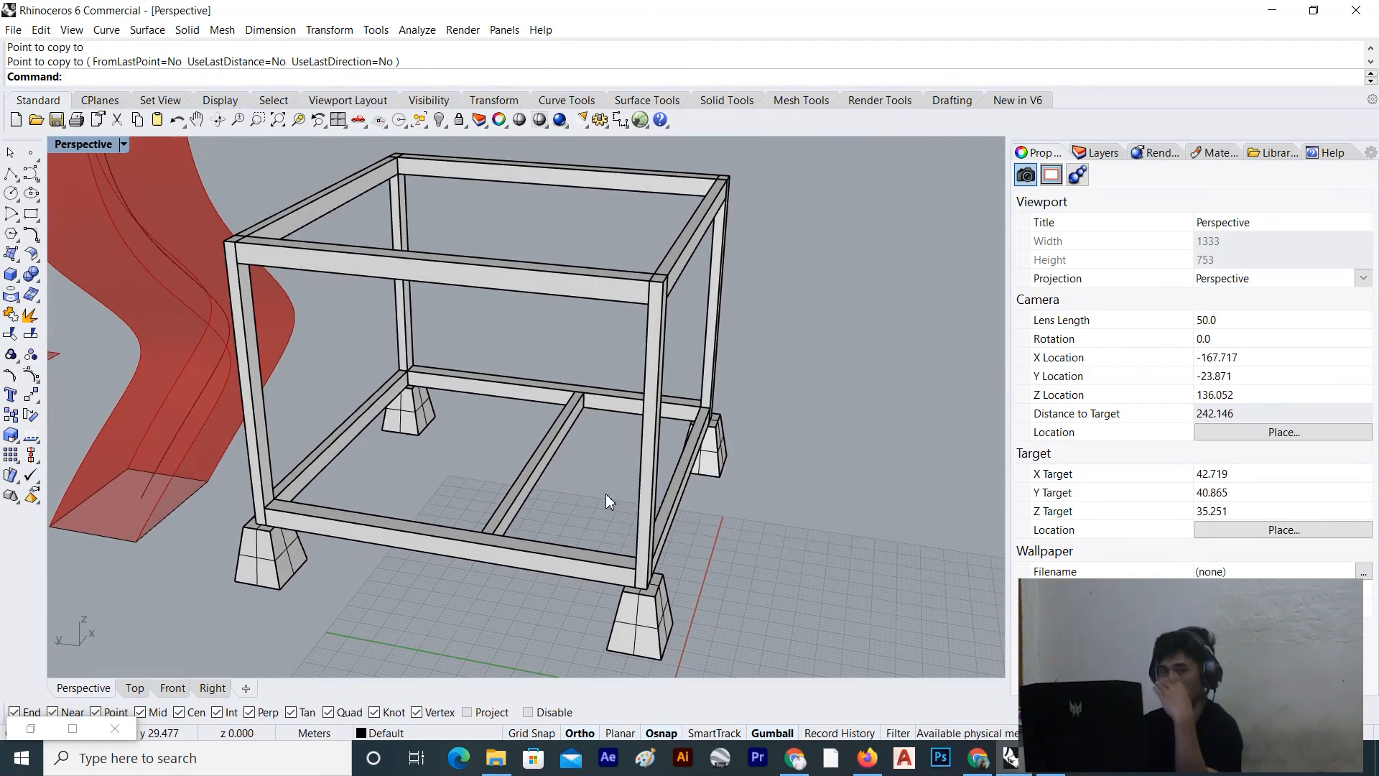
{"action": "scroll", "coordinate": [605, 493], "scroll_direction": "down", "scroll_amount": 10}
{"action": "right_click_drag", "start_coordinate": [605, 493], "coordinate": [555, 511]}
{"action": "scroll", "coordinate": [499, 516], "scroll_direction": "up", "scroll_amount": 6}
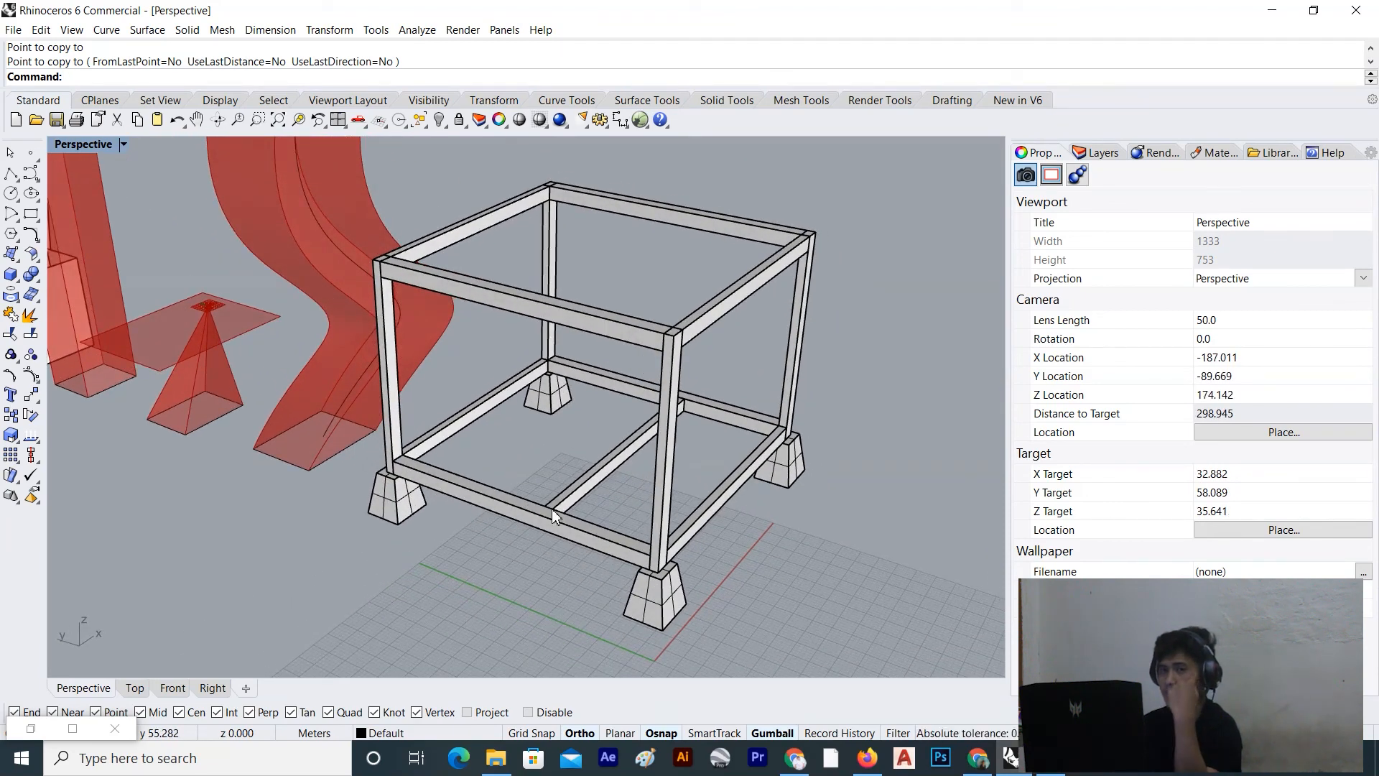
{"action": "right_click_drag", "start_coordinate": [551, 507], "coordinate": [544, 541]}
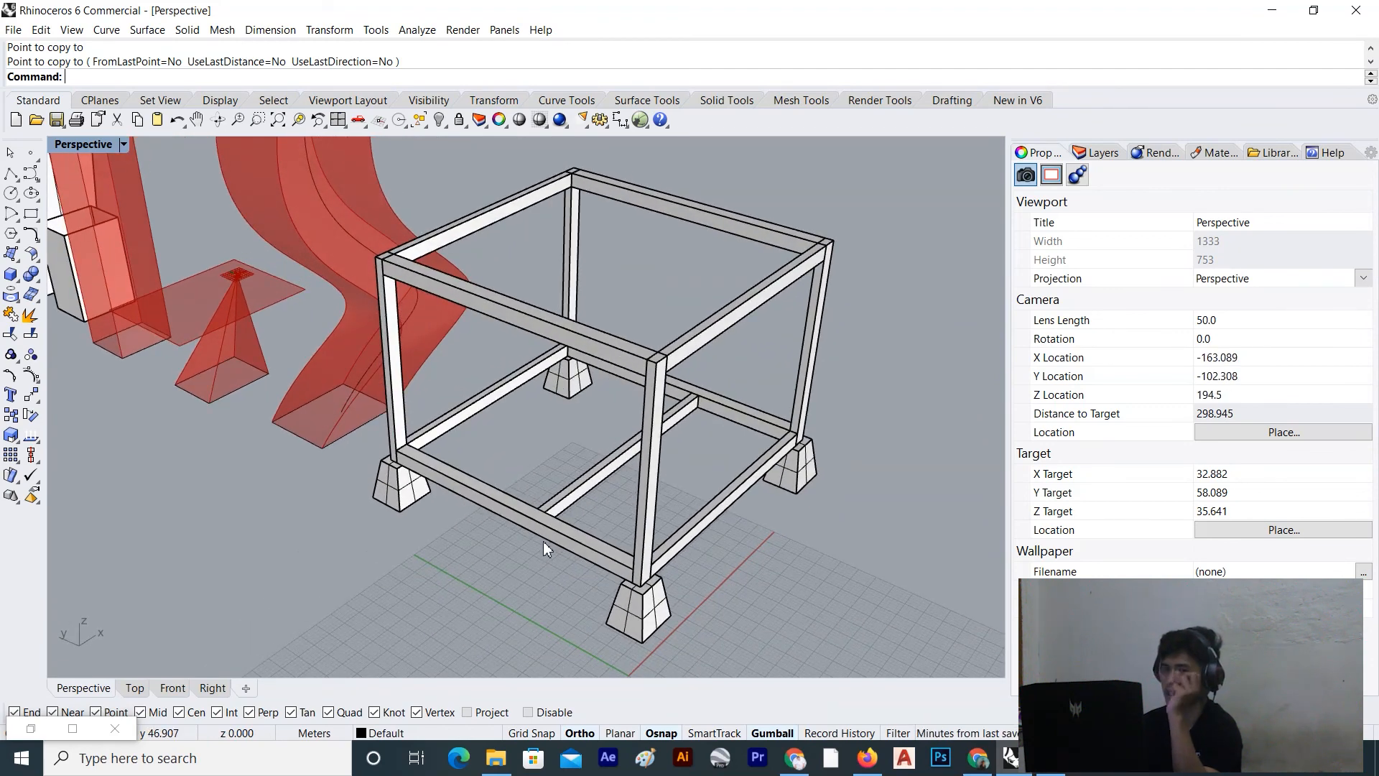
{"action": "mouse_move", "coordinate": [536, 540]}
{"action": "right_mouse_down"}
{"action": "mouse_move", "coordinate": [558, 501]}
{"action": "mouse_move", "coordinate": [533, 542]}
{"action": "right_mouse_up"}
{"action": "scroll", "coordinate": [632, 488], "scroll_direction": "down", "scroll_amount": 2}
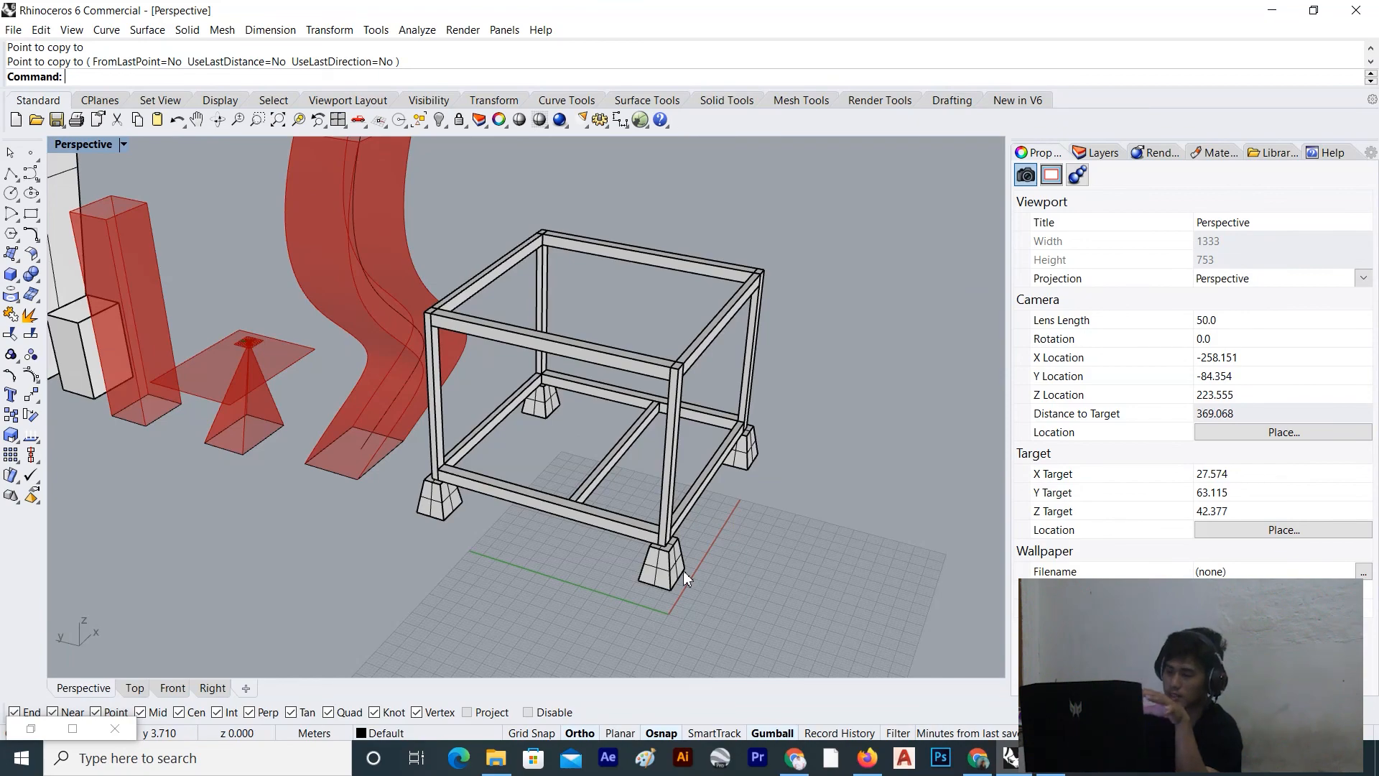
{"action": "scroll", "coordinate": [683, 570], "scroll_direction": "up", "scroll_amount": 5}
{"action": "right_click_drag", "start_coordinate": [706, 548], "coordinate": [661, 575]}
{"action": "scroll", "coordinate": [611, 550], "scroll_direction": "up", "scroll_amount": 2}
{"action": "scroll", "coordinate": [662, 506], "scroll_direction": "up", "scroll_amount": 6}
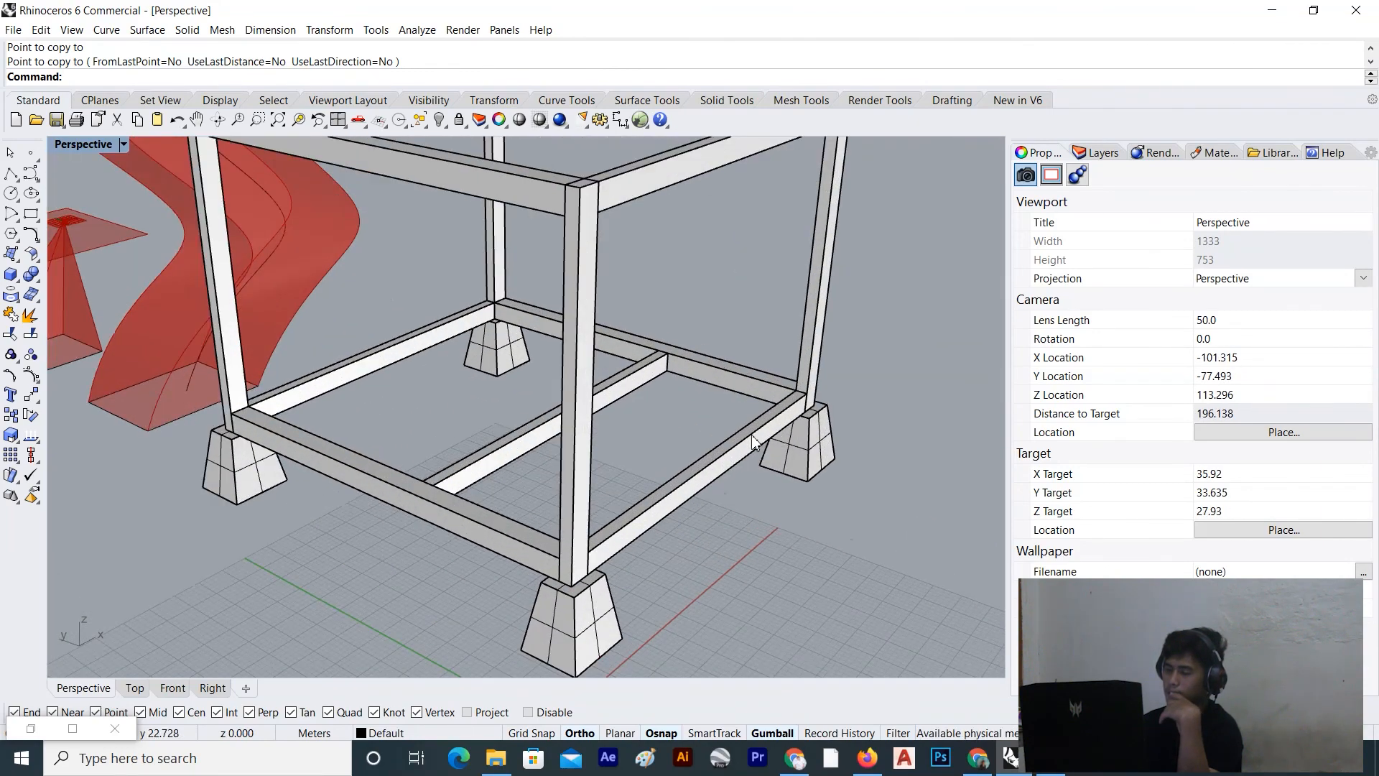
Draw a rectangle over the top face of the intermediate base beam, from one end corner to the opposite corner at the far end
{"action": "scroll", "coordinate": [672, 392], "scroll_direction": "down", "scroll_amount": 4}
{"action": "right_click_drag", "start_coordinate": [640, 424], "coordinate": [388, 424]}
{"action": "scroll", "coordinate": [506, 415], "scroll_direction": "up", "scroll_amount": 8}
{"action": "right_click_drag", "start_coordinate": [507, 415], "coordinate": [441, 354]}
{"action": "scroll", "coordinate": [442, 355], "scroll_direction": "up", "scroll_amount": 4}
{"action": "scroll", "coordinate": [418, 353], "scroll_direction": "up", "scroll_amount": 4}
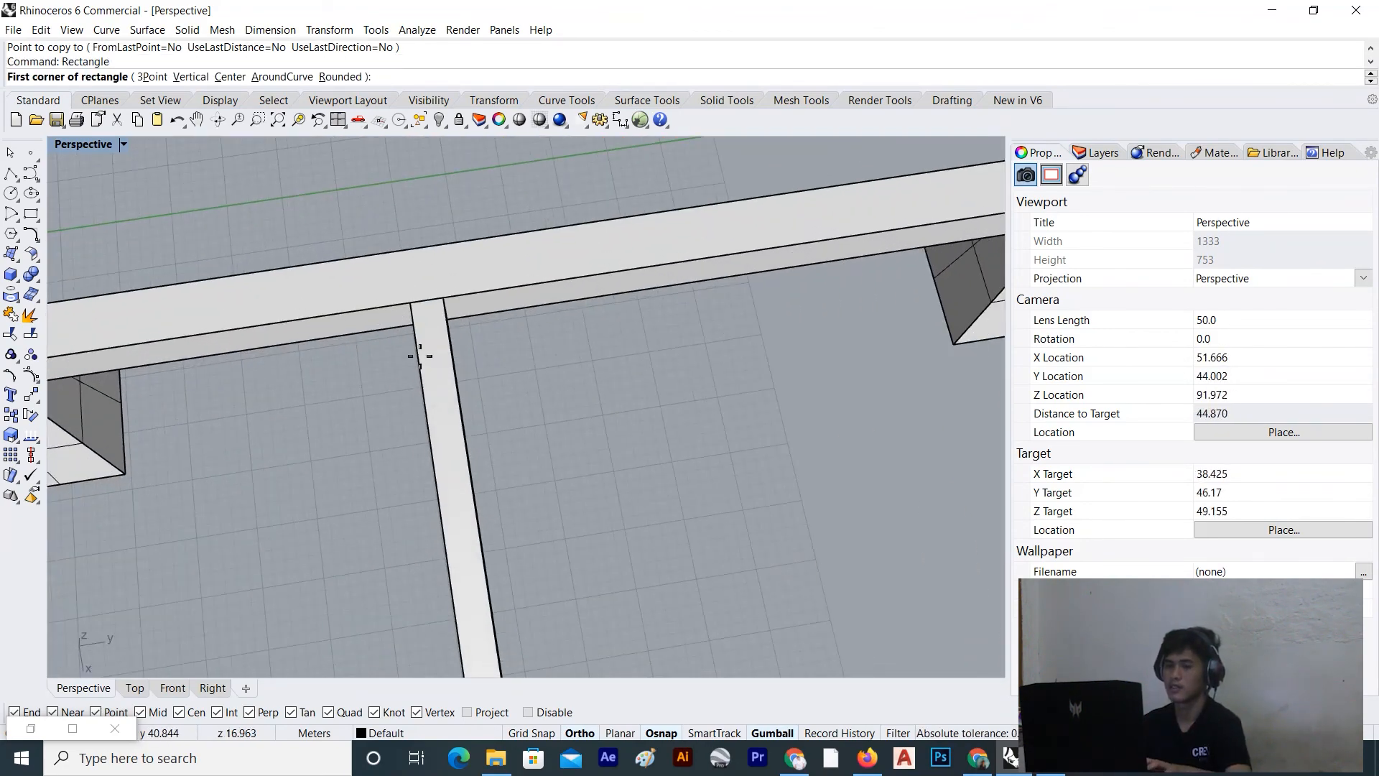
{"action": "left_click", "coordinate": [415, 305]}
{"action": "scroll", "coordinate": [431, 321], "scroll_direction": "down", "scroll_amount": 4}
{"action": "right_click_drag", "start_coordinate": [431, 321], "coordinate": [872, 366]}
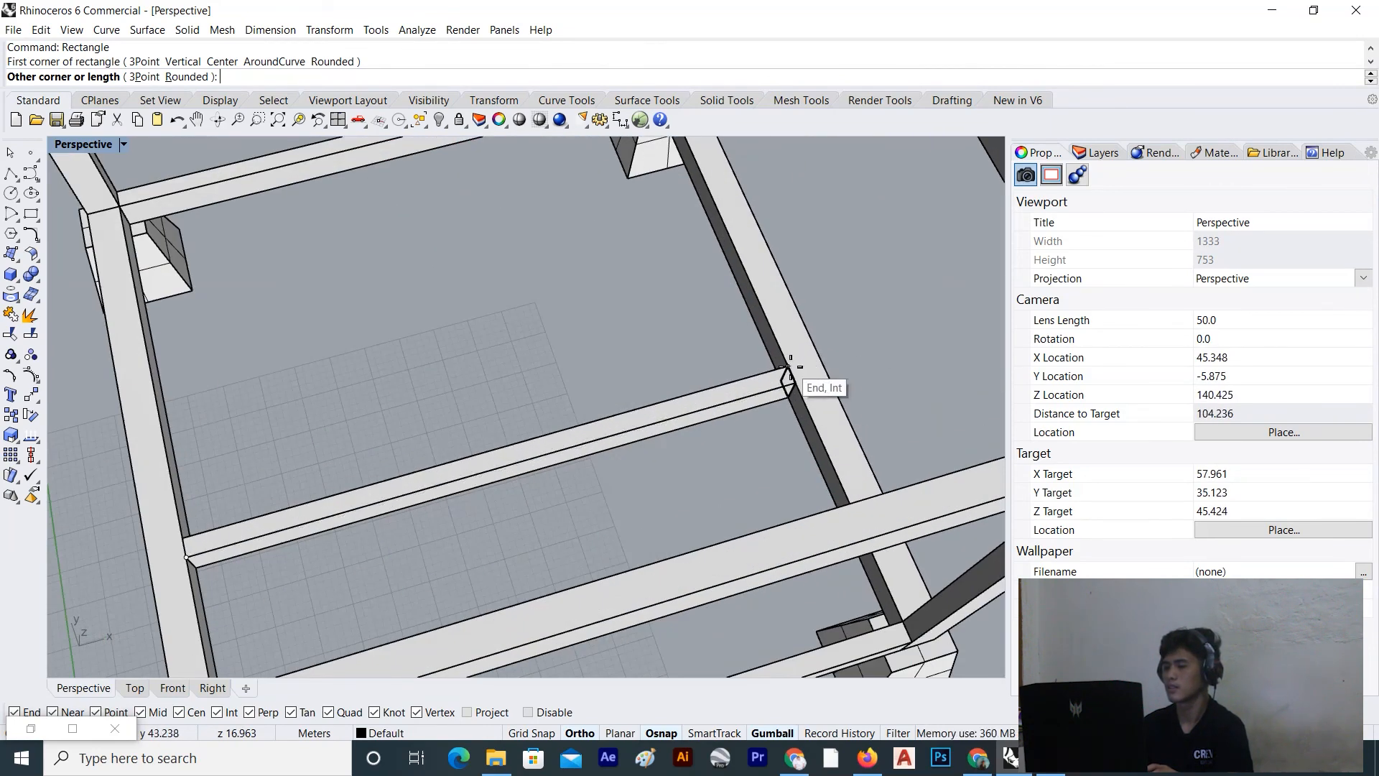
{"action": "left_click", "coordinate": [763, 380]}
Extrude the rectangle on the intermediate beam upward as a solid wall reaching about the level of the top beams
{"action": "left_click", "coordinate": [803, 419]}
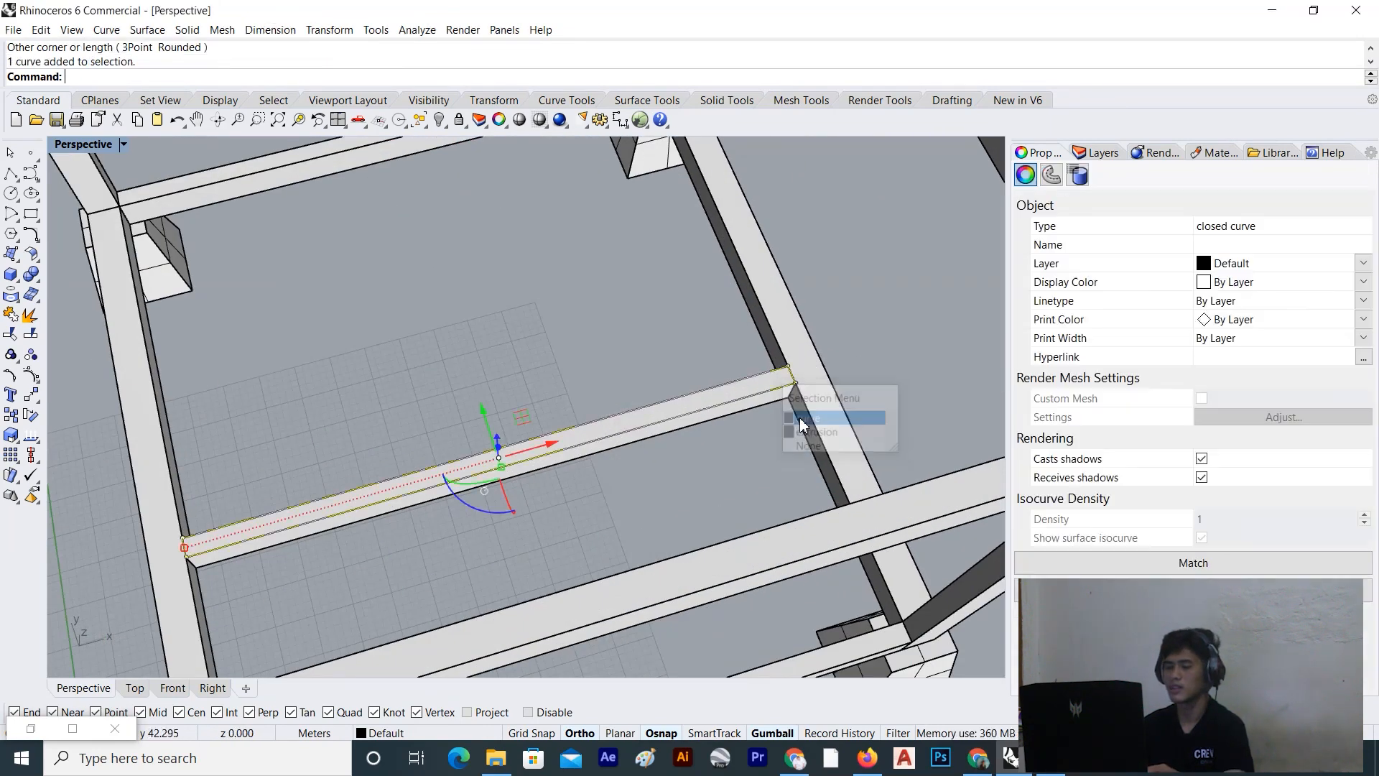
{"action": "key", "text": "Escape"}
{"action": "scroll", "coordinate": [799, 418], "scroll_direction": "down", "scroll_amount": 2}
{"action": "key", "text": "space"}
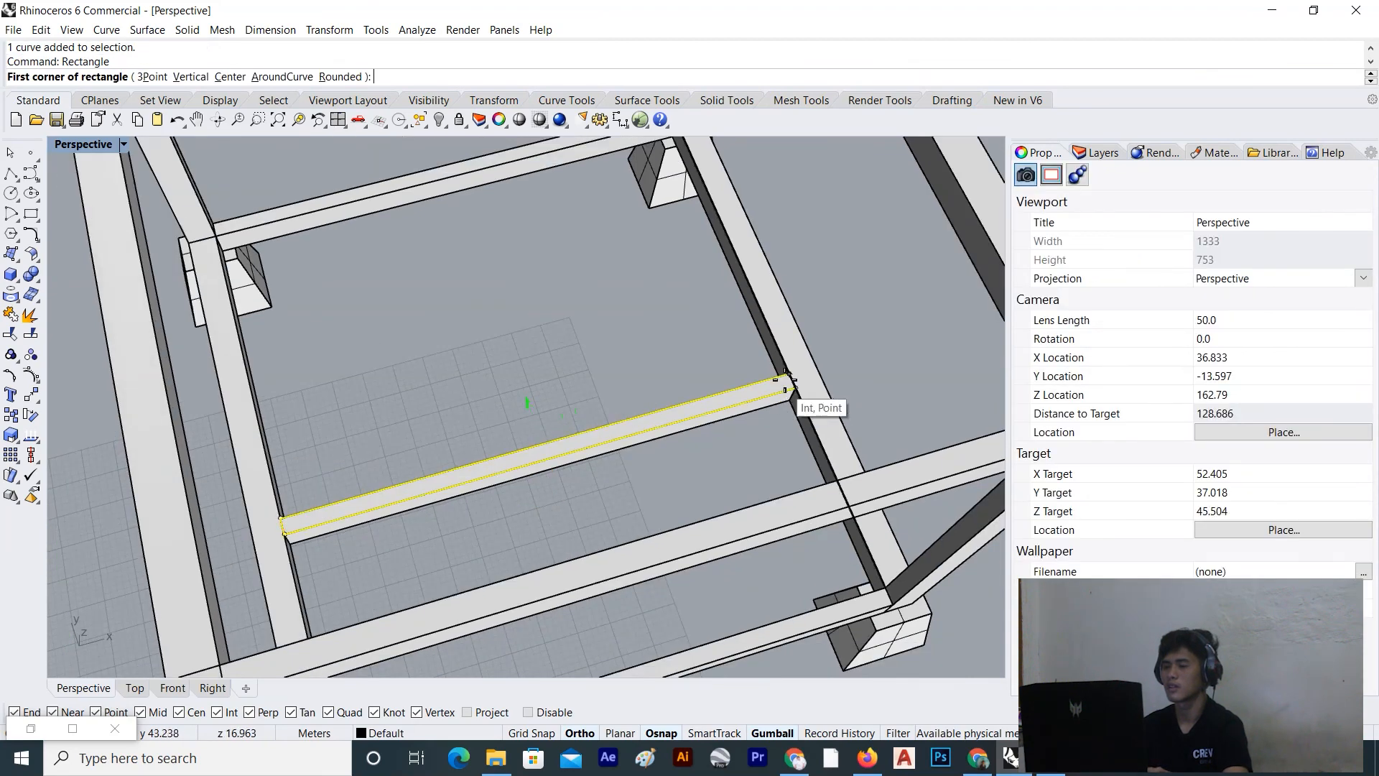
{"action": "scroll", "coordinate": [796, 399], "scroll_direction": "down", "scroll_amount": 4}
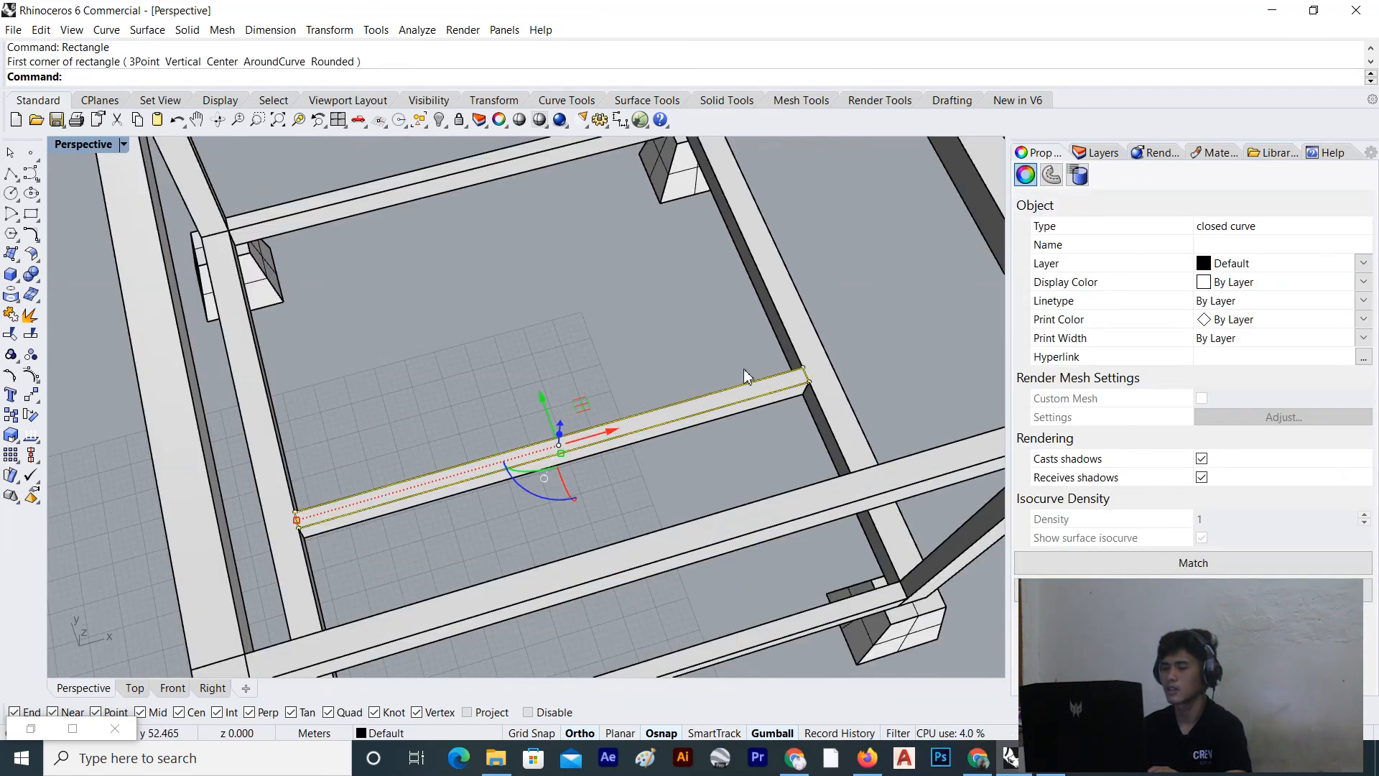
{"action": "type", "text": "ext"}
{"action": "key", "text": "Return"}
{"action": "scroll", "coordinate": [808, 338], "scroll_direction": "down", "scroll_amount": 4}
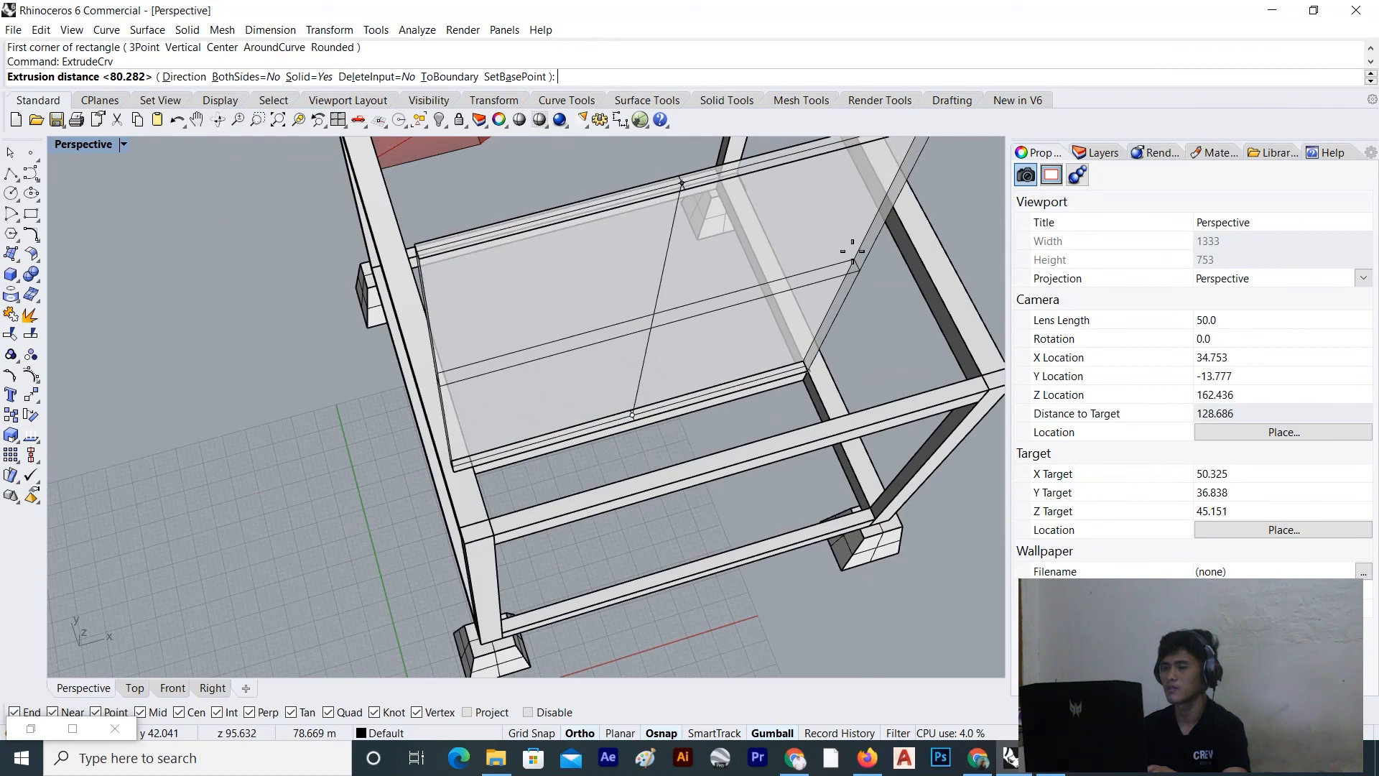
{"action": "scroll", "coordinate": [843, 540], "scroll_direction": "down", "scroll_amount": 4}
{"action": "left_click", "coordinate": [843, 542]}
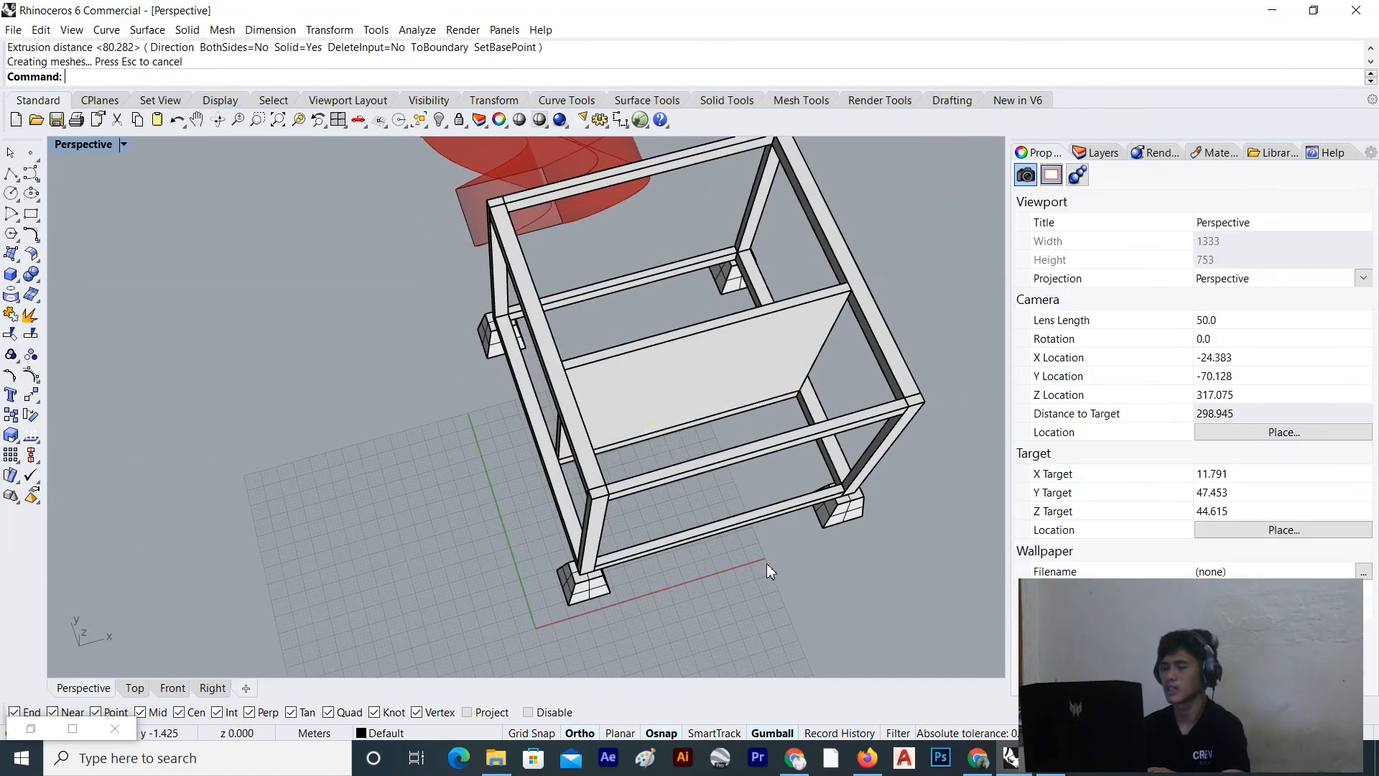
{"action": "right_click_drag", "start_coordinate": [766, 563], "coordinate": [776, 433]}
{"action": "scroll", "coordinate": [647, 491], "scroll_direction": "up", "scroll_amount": 4}
{"action": "right_click_drag", "start_coordinate": [638, 492], "coordinate": [666, 544]}
{"action": "scroll", "coordinate": [734, 487], "scroll_direction": "down", "scroll_amount": 4}
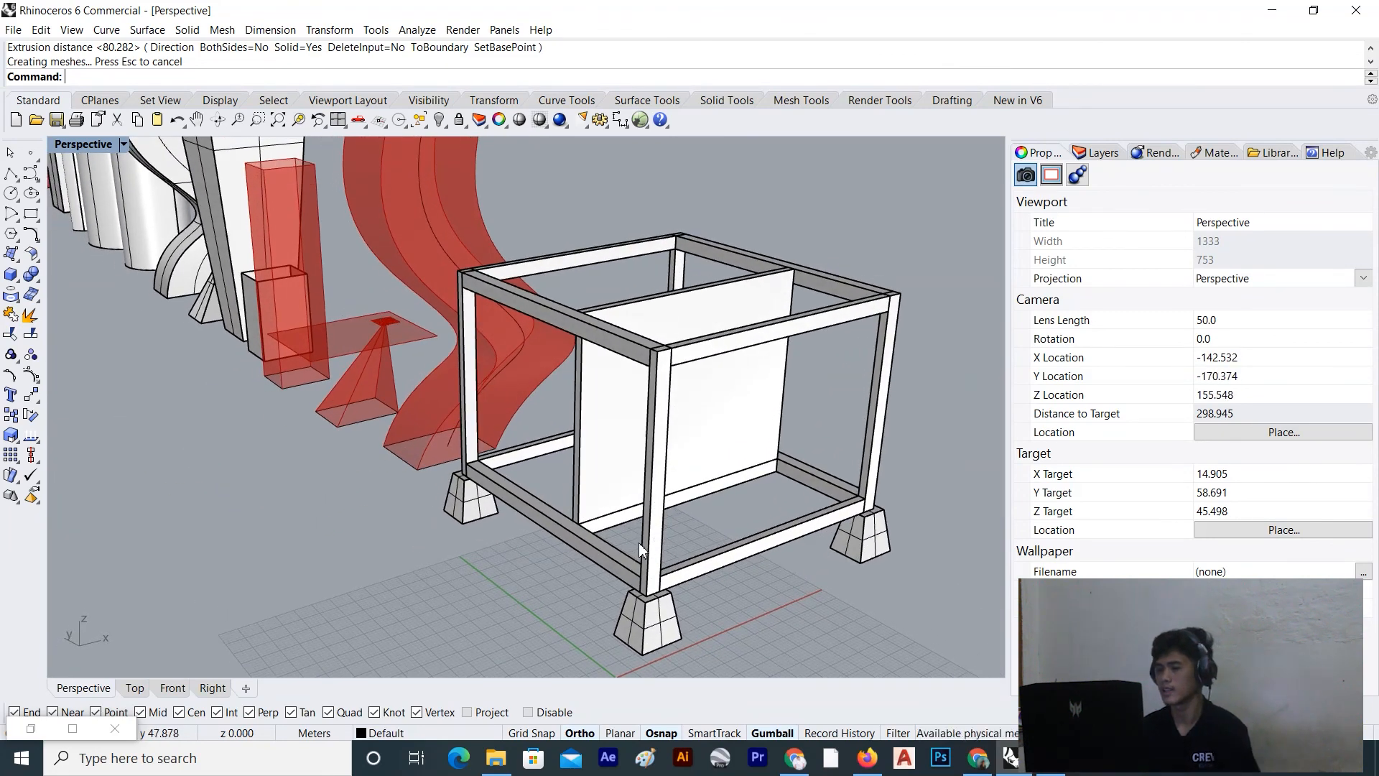